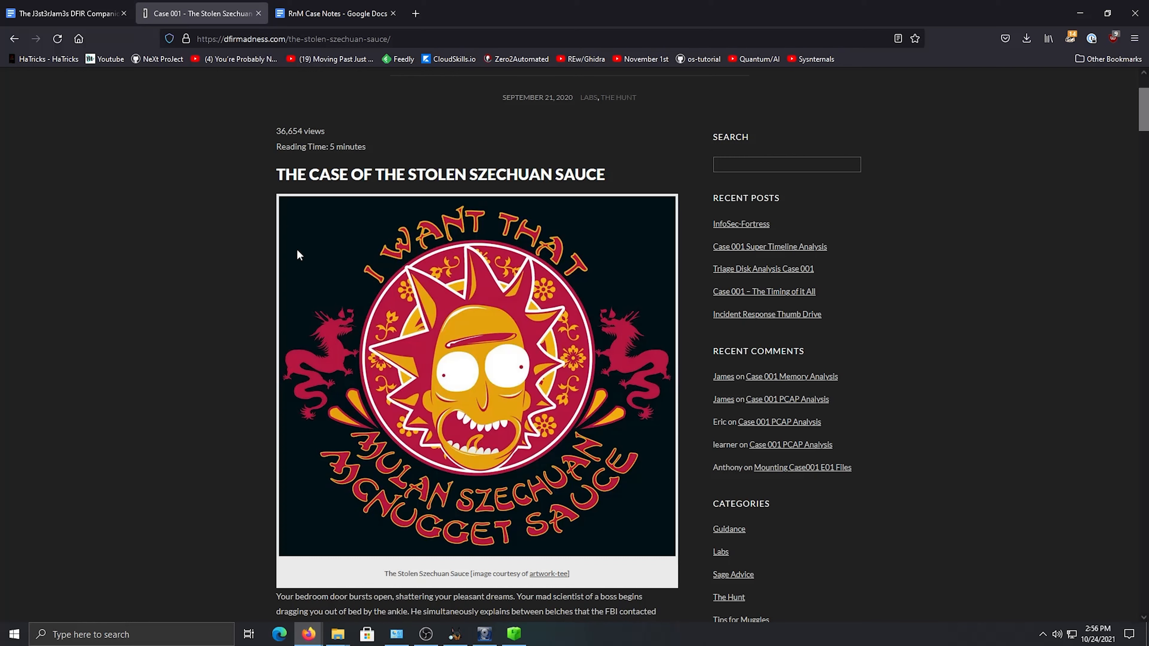
Open the site's About page in a new browser tab and switch to it
scroll(246, 250, "up", 3)
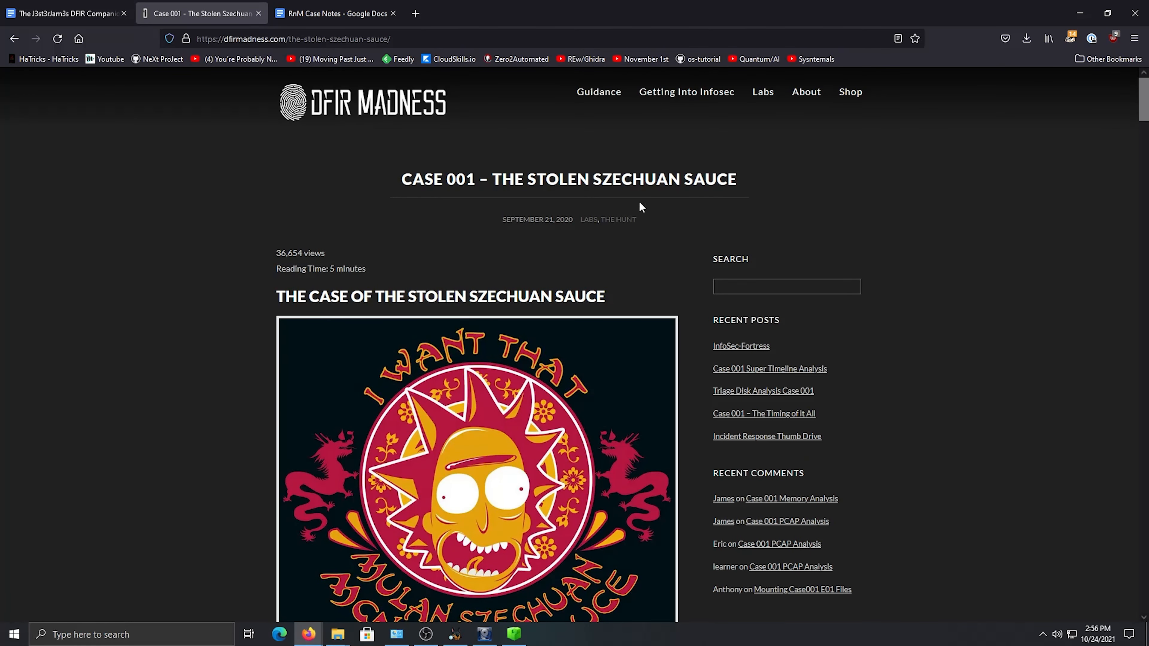
right_click(802, 95)
left_click(821, 108)
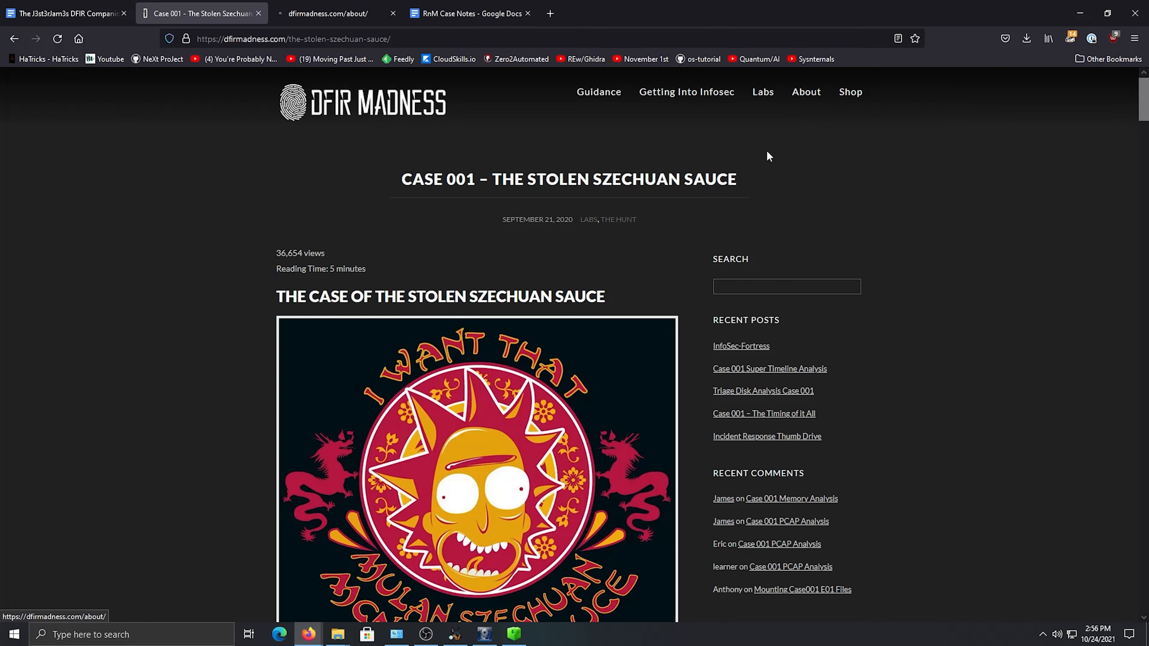
left_click(328, 13)
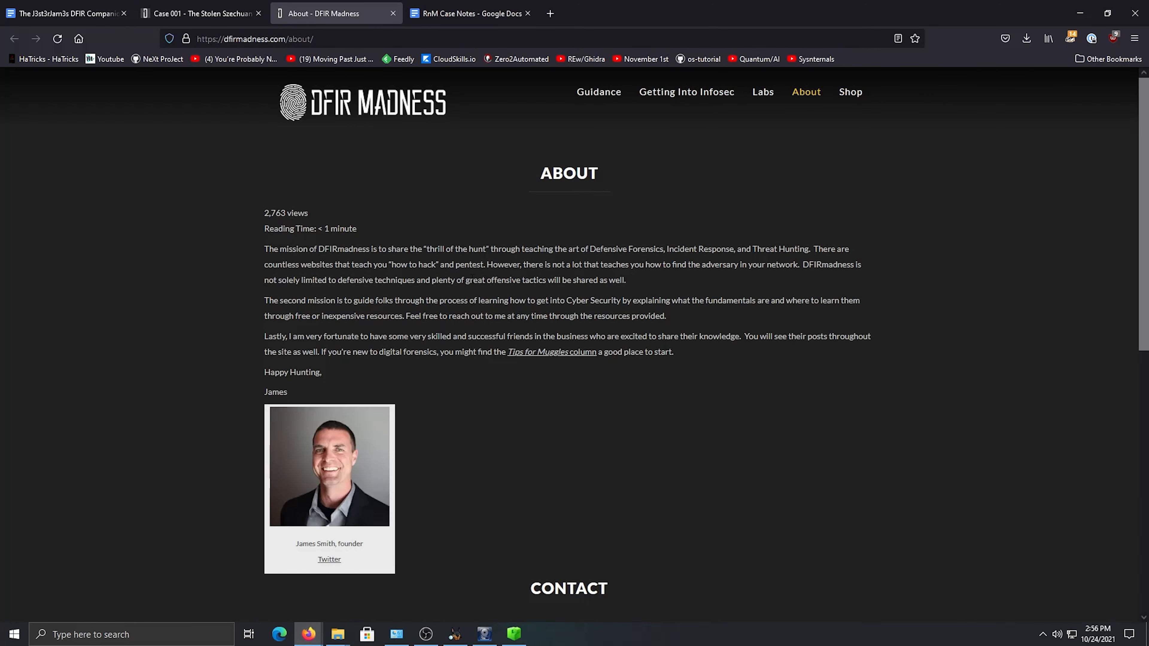
Look over the About page's mission text, founder profile and contact form, and close its tab
scroll(392, 284, "down", 3)
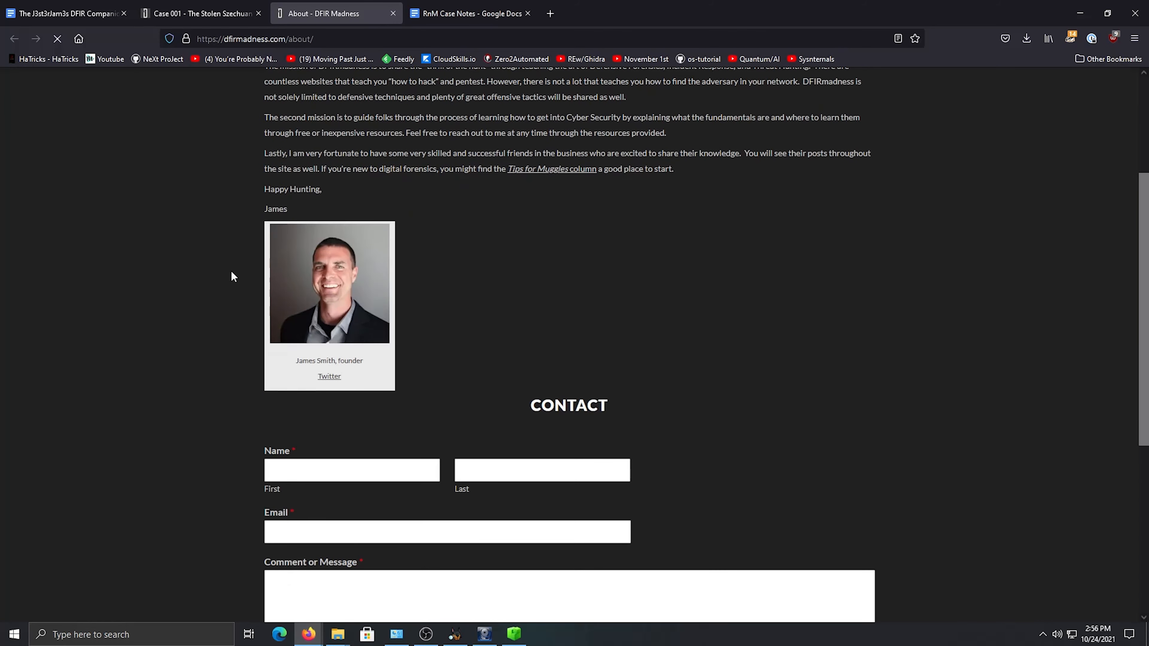
right_click(366, 271)
left_click(468, 237)
scroll(496, 297, "up", 3)
scroll(295, 426, "up", 2)
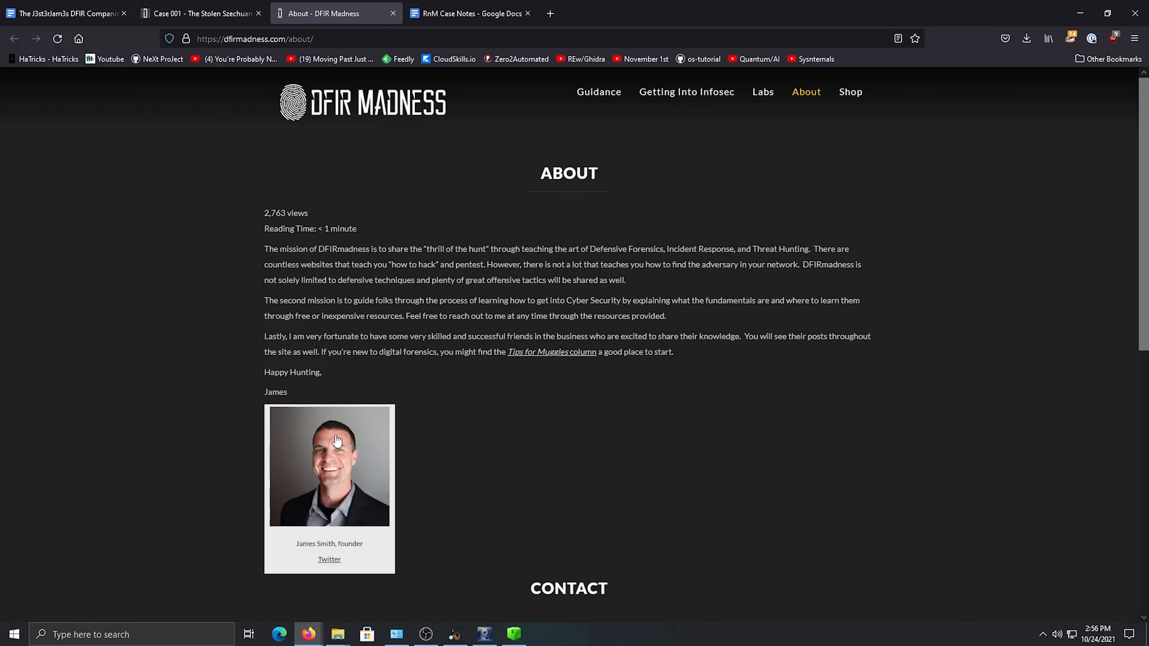
left_click(393, 14)
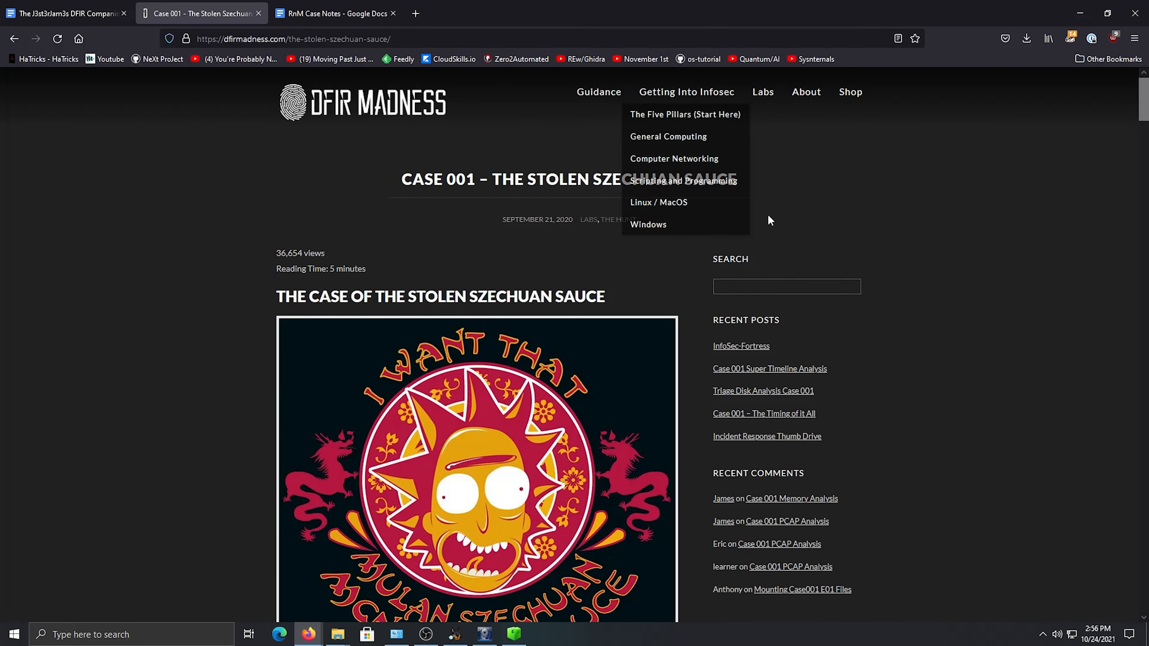
Read the introduction of the Stolen Szechuan Sauce case, from its title through the incident scenario
scroll(272, 228, "down", 1)
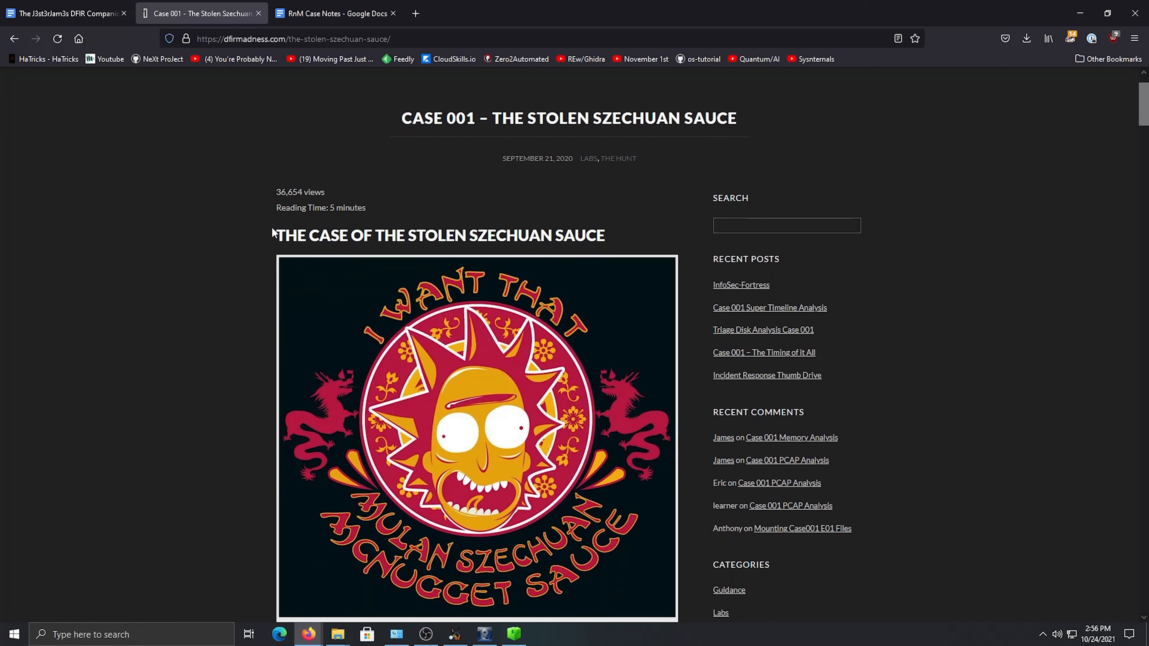
scroll(271, 215, "down", 3)
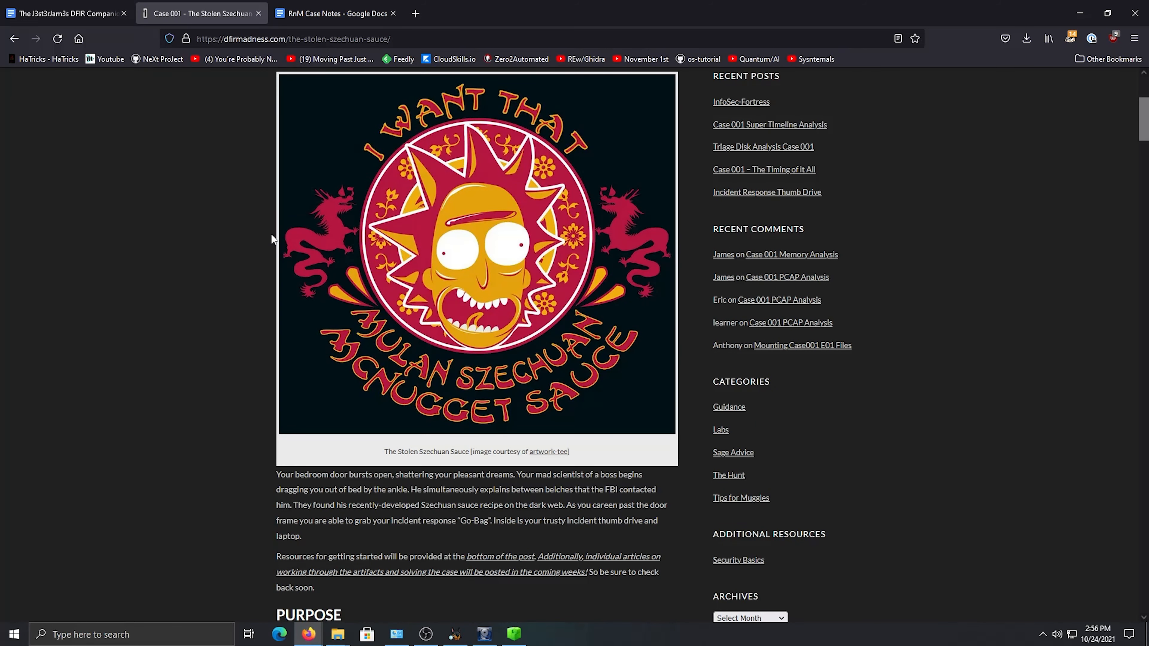
scroll(272, 222, "down", 5)
scroll(271, 232, "up", 9)
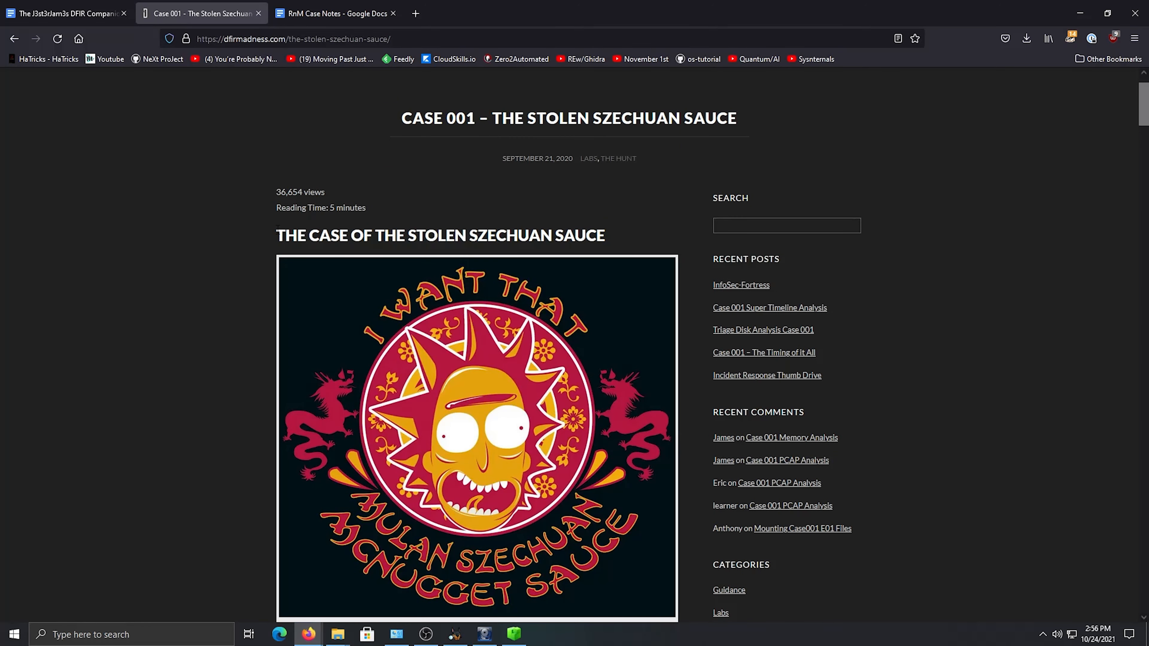
scroll(314, 249, "down", 3)
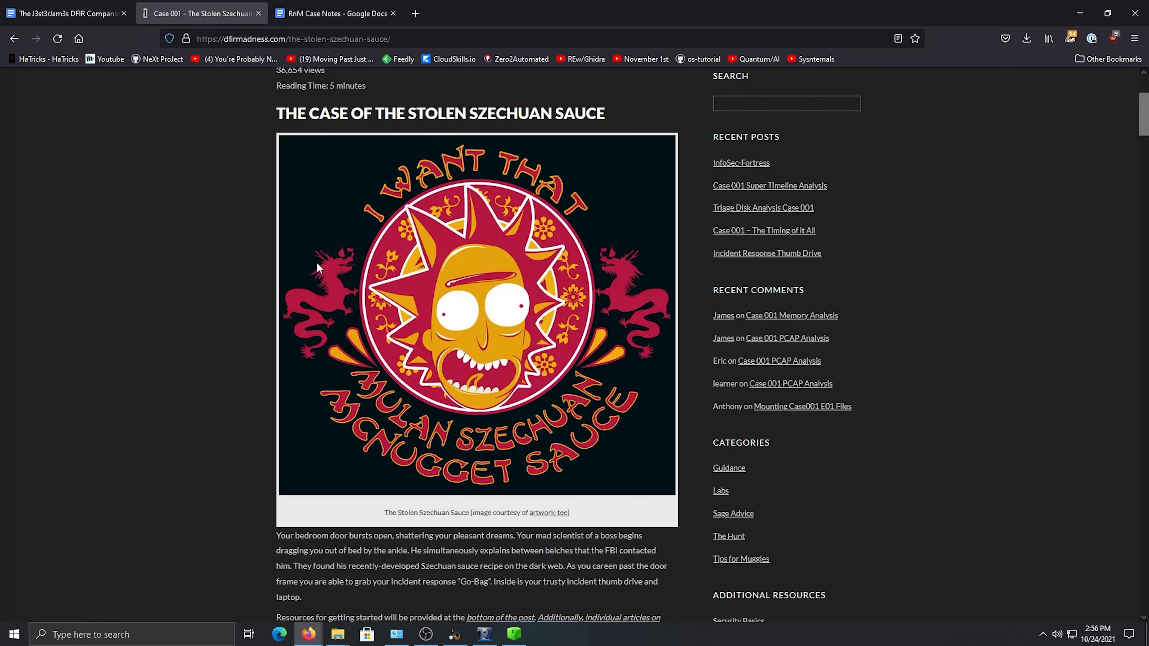
scroll(316, 267, "down", 2)
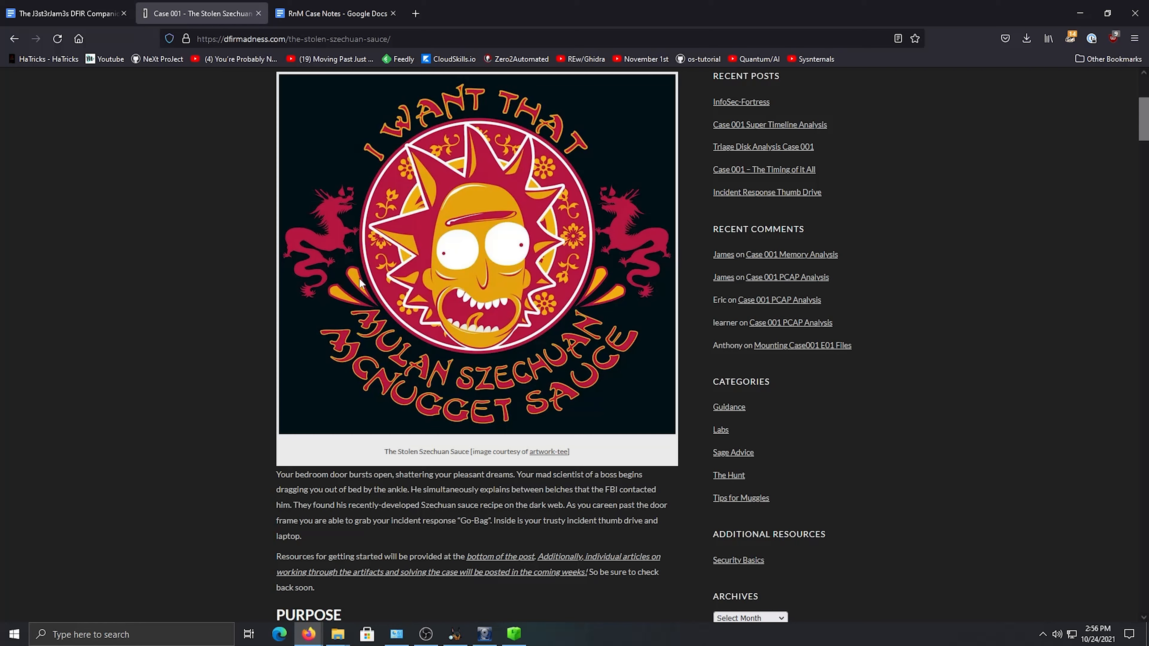
scroll(446, 222, "down", 2)
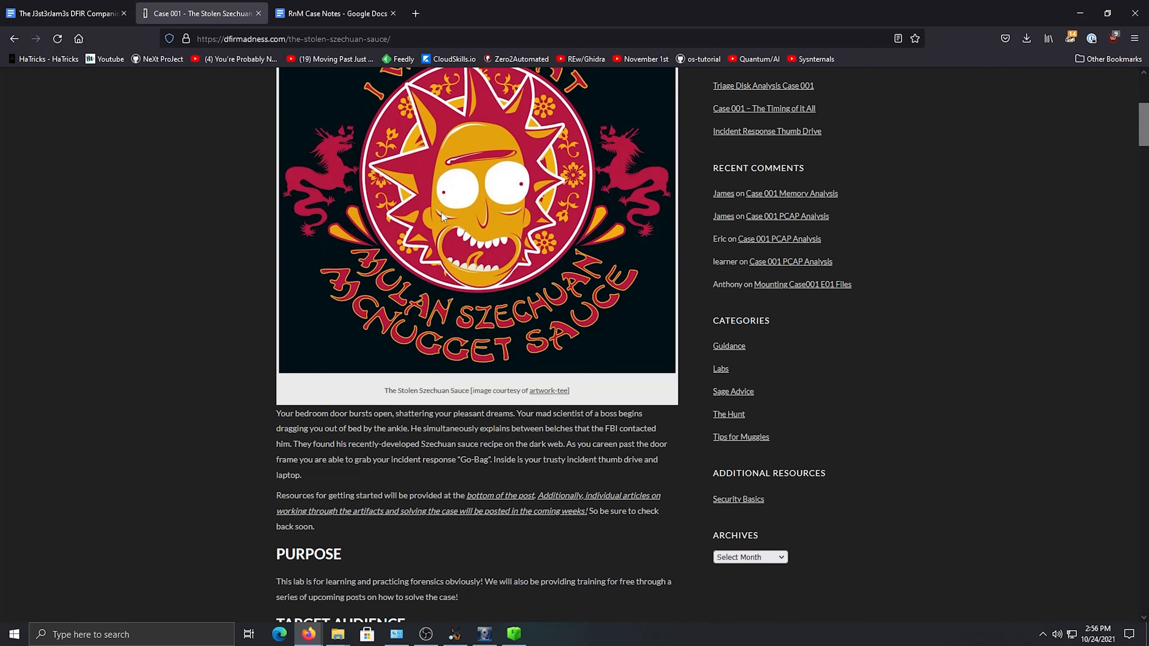
scroll(488, 394, "down", 2)
scroll(508, 421, "up", 10)
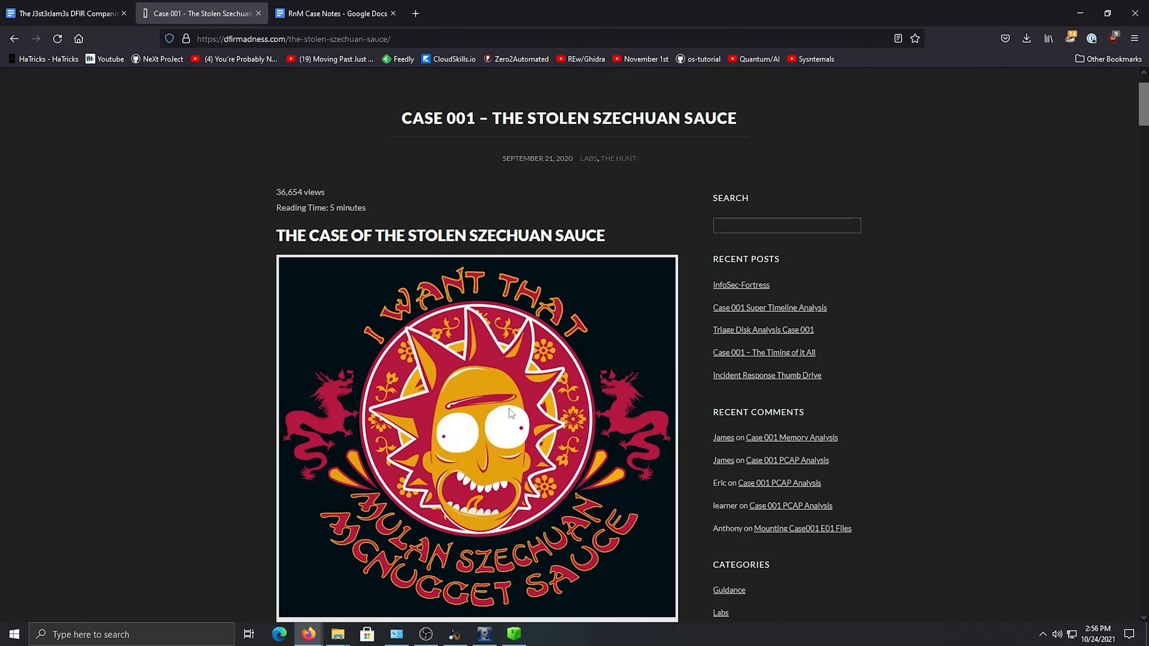
scroll(502, 398, "down", 5)
scroll(497, 388, "down", 1)
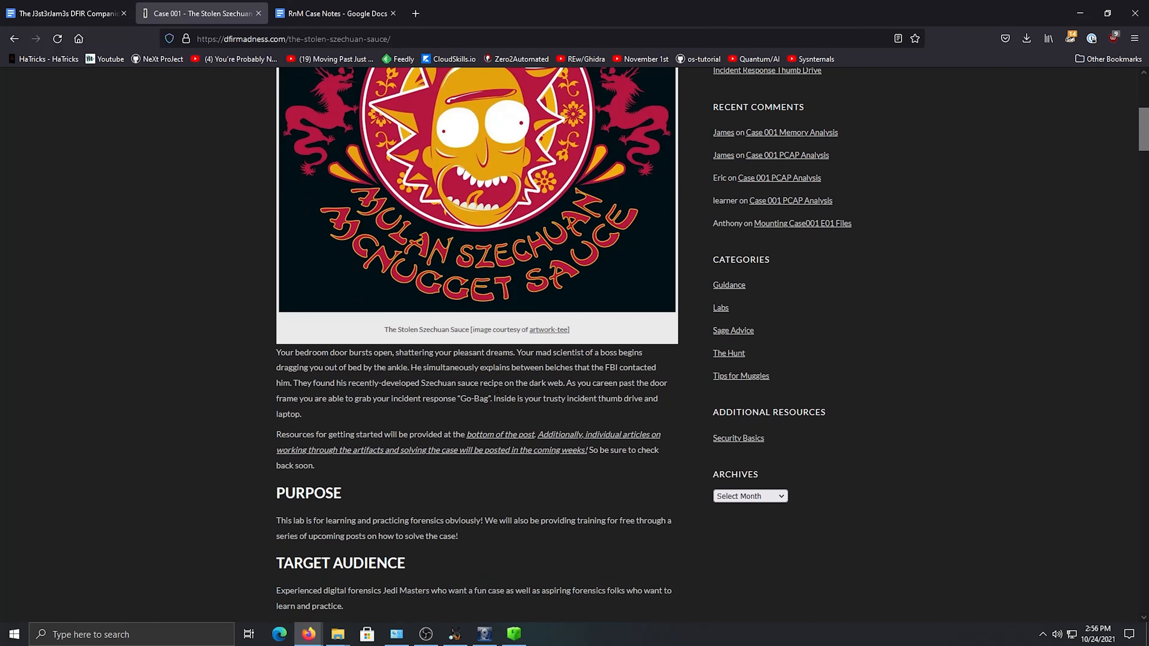
Read the case's purpose, target audience and Game-isms sections, and go through the Questions to Answer / Goals list
scroll(496, 388, "down", 4)
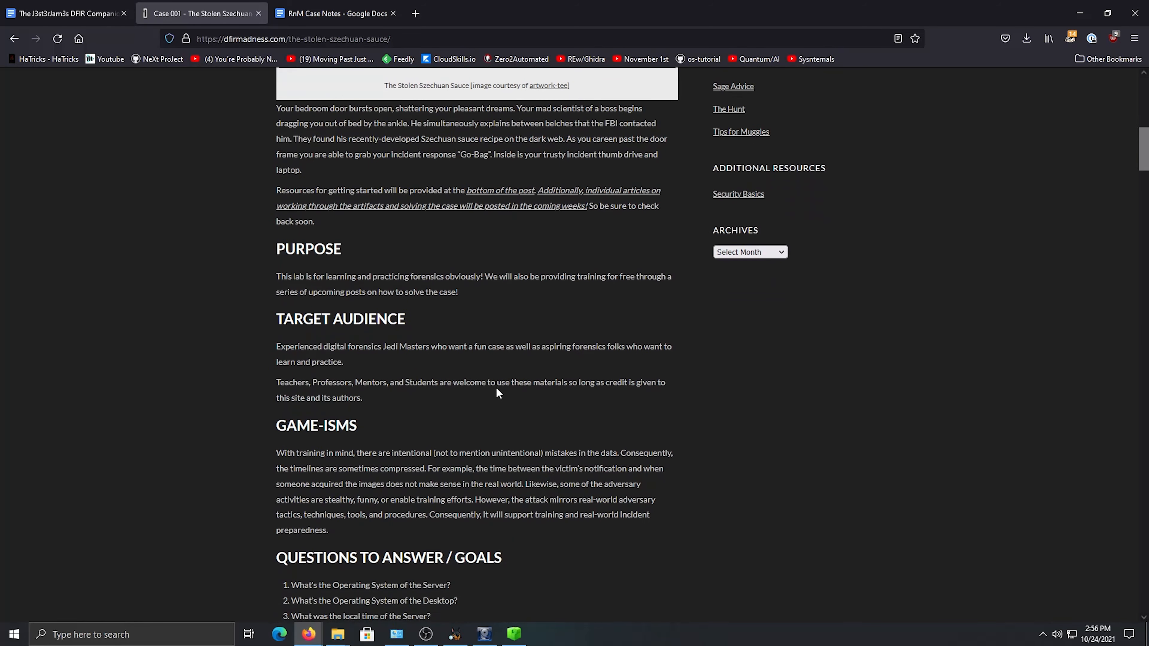
scroll(497, 390, "down", 5)
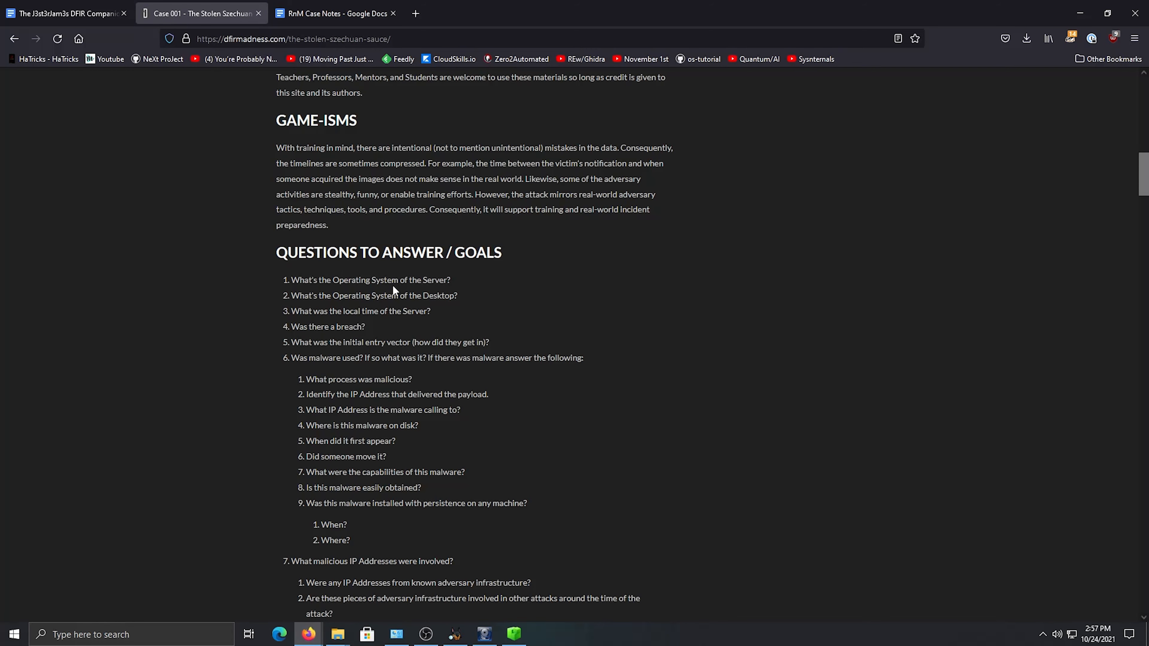
scroll(393, 287, "down", 1)
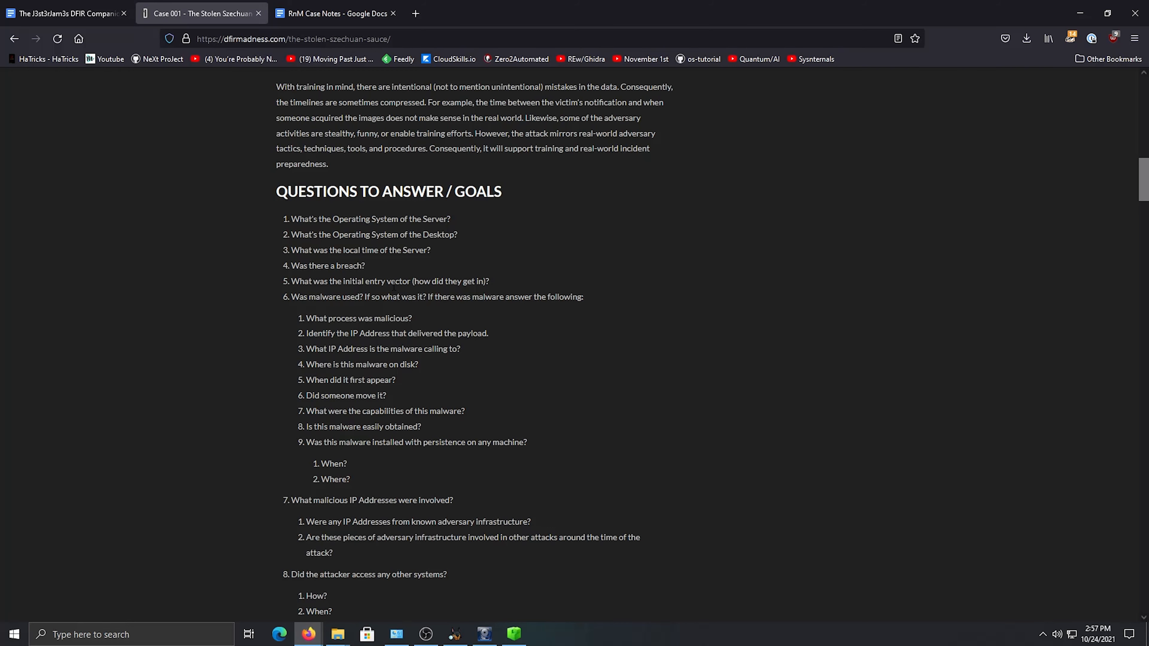
scroll(335, 237, "up", 3)
scroll(335, 236, "down", 3)
left_click_drag(336, 223, 376, 336)
left_click(384, 339)
scroll(385, 339, "down", 3)
scroll(420, 280, "up", 3)
scroll(454, 229, "down", 2)
Check the RnM Case Notes document briefly, and return to the case page to view its remaining and bonus questions
left_click(335, 13)
scroll(445, 318, "down", 1)
left_click(199, 13)
scroll(423, 248, "down", 4)
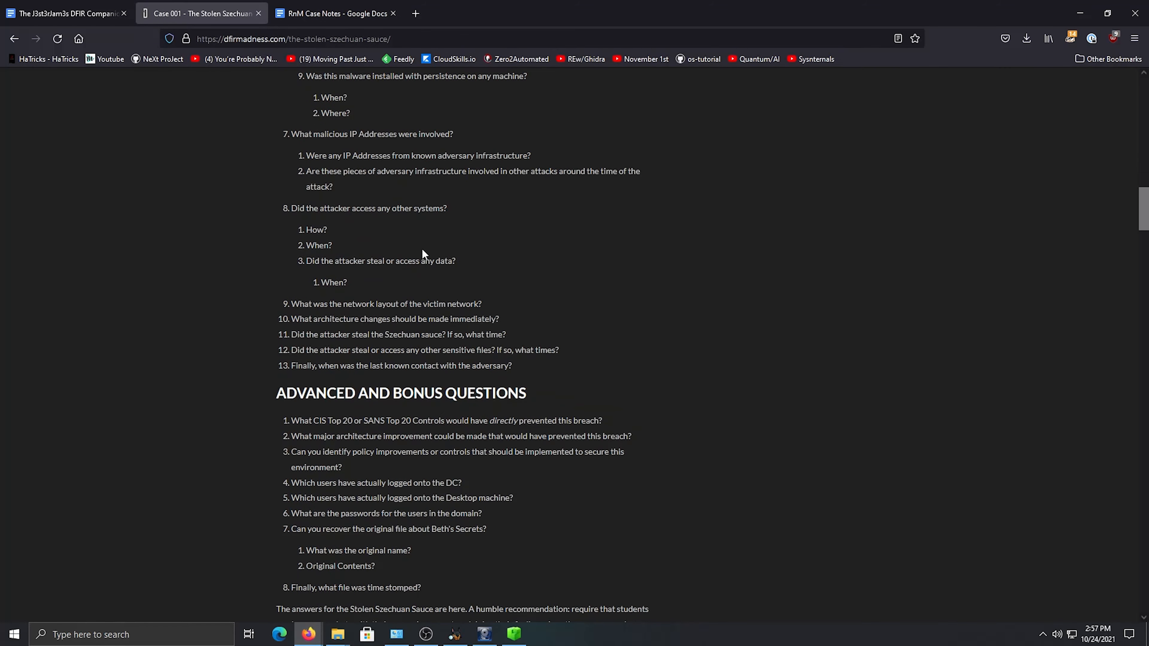
Read the Client Interview section, focusing on where the files were stored and the server's operating system version
scroll(422, 249, "down", 4)
scroll(468, 301, "down", 5)
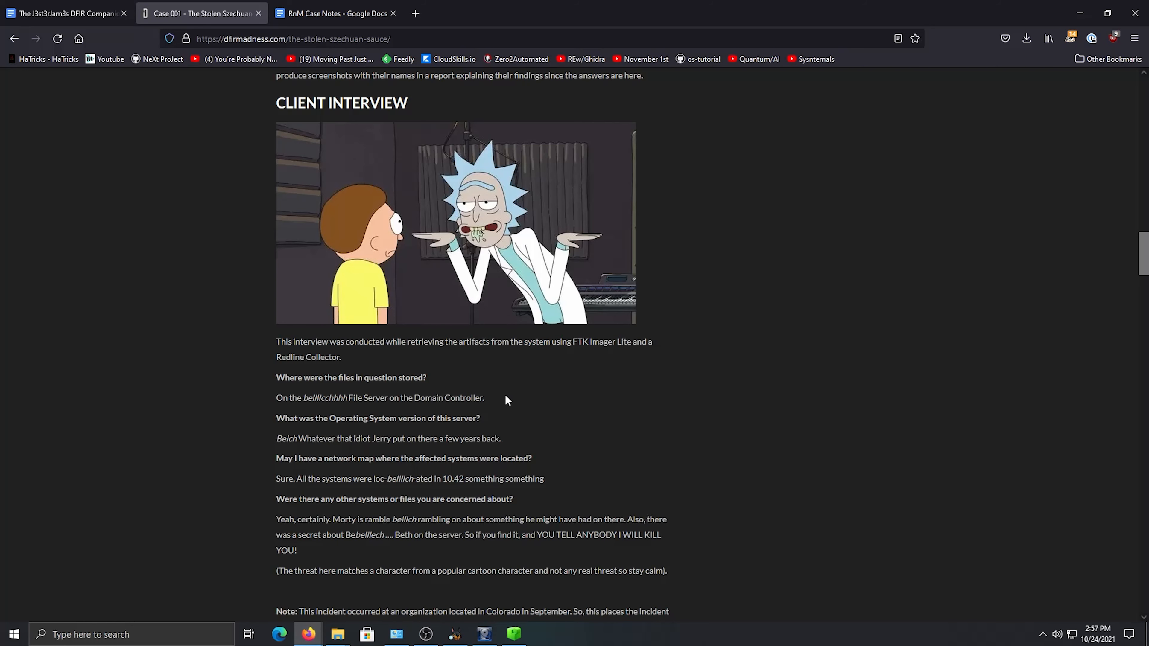
scroll(521, 363, "down", 2)
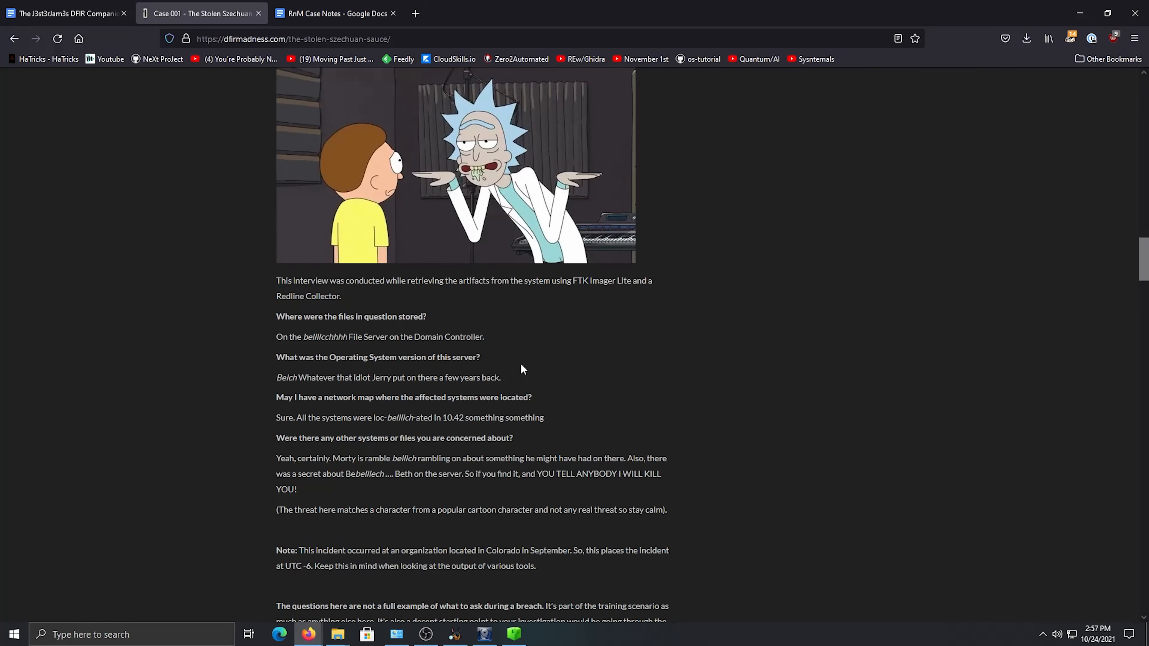
scroll(535, 365, "down", 2)
scroll(535, 365, "up", 4)
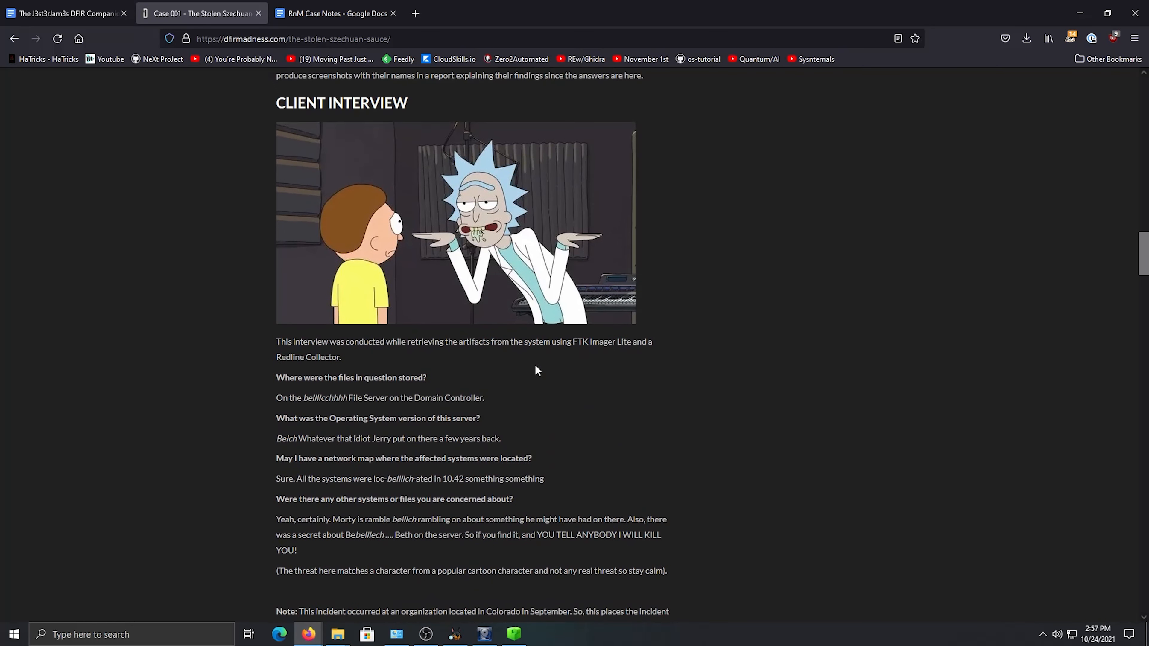
scroll(535, 370, "down", 2)
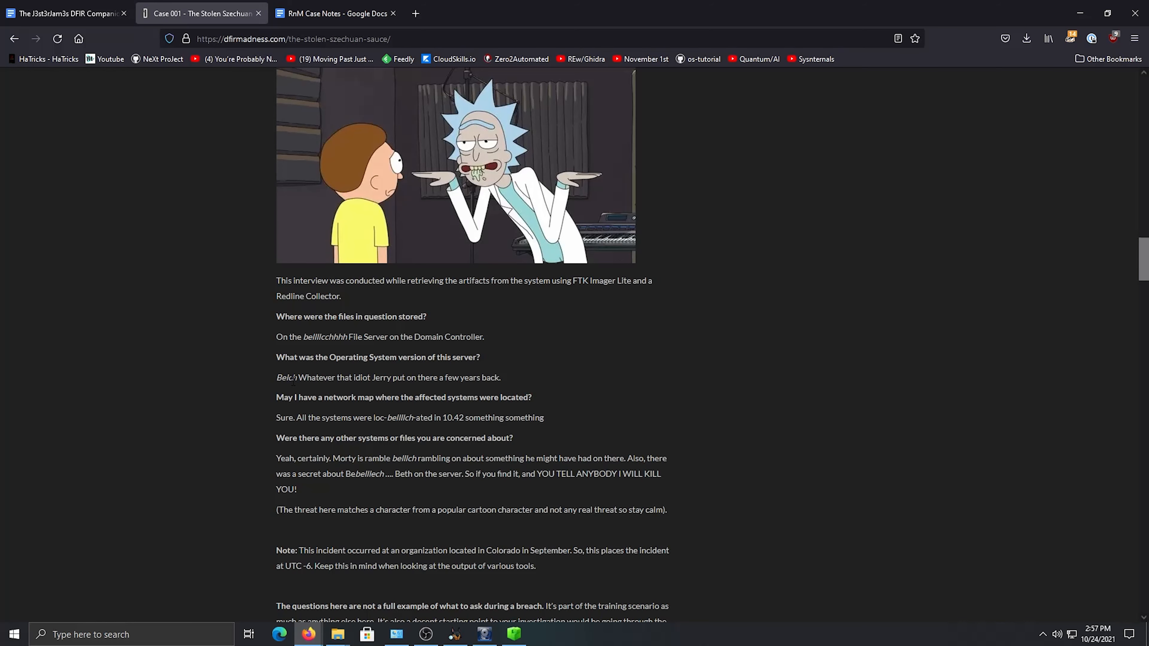
scroll(294, 382, "down", 4)
left_click_drag(308, 221, 350, 221)
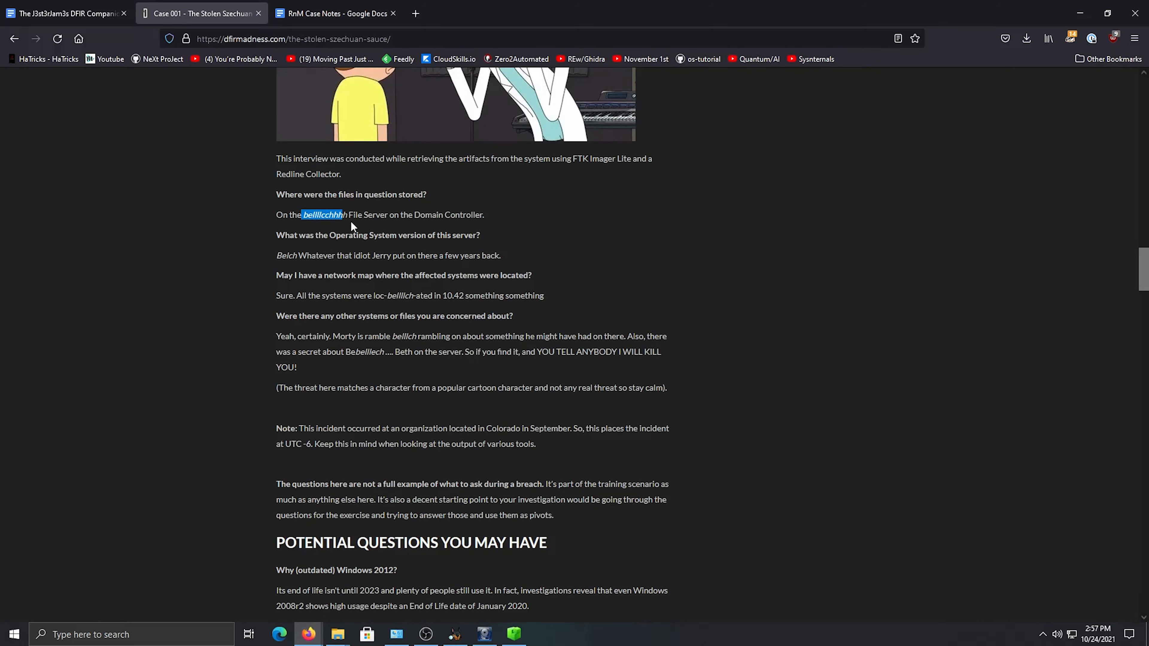
left_click(362, 231)
scroll(401, 291, "down", 2)
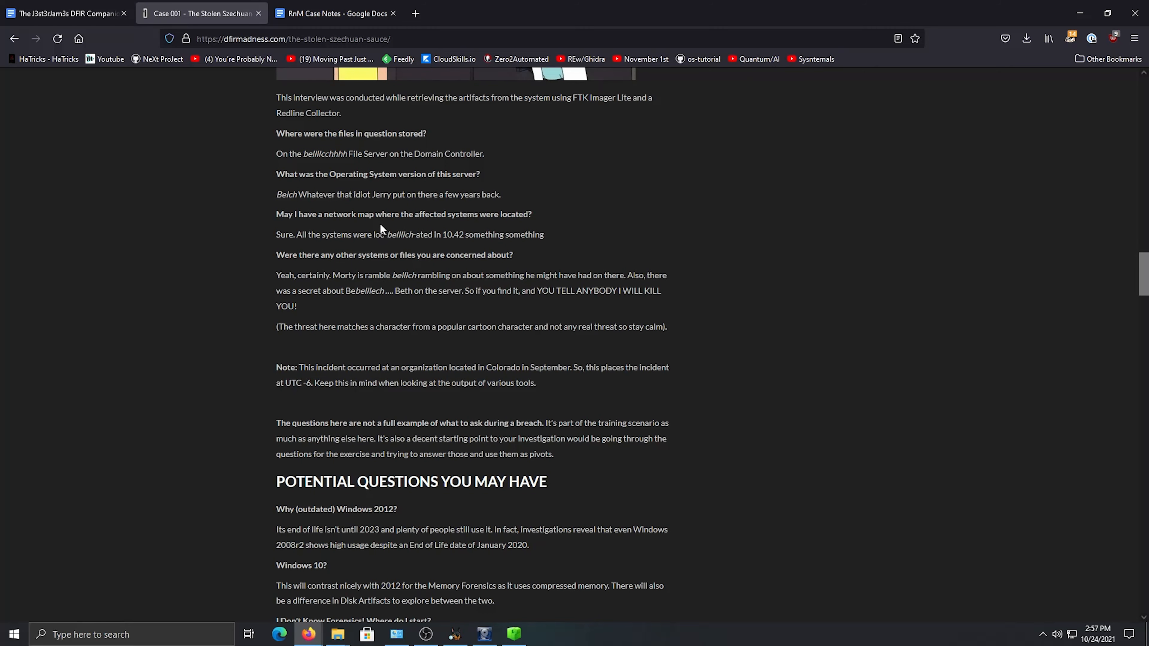
left_click_drag(337, 194, 400, 196)
left_click(445, 220)
scroll(446, 222, "up", 6)
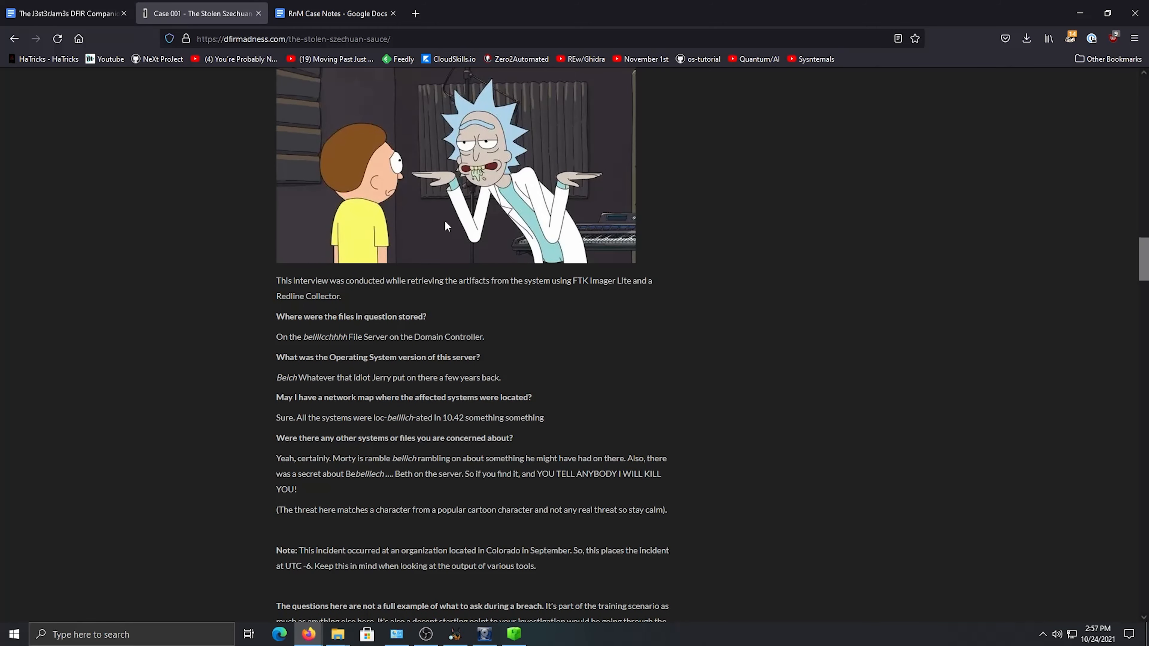
Go through the interview again, down to the network map, other systems of concern and the time zone note
scroll(456, 309, "up", 4)
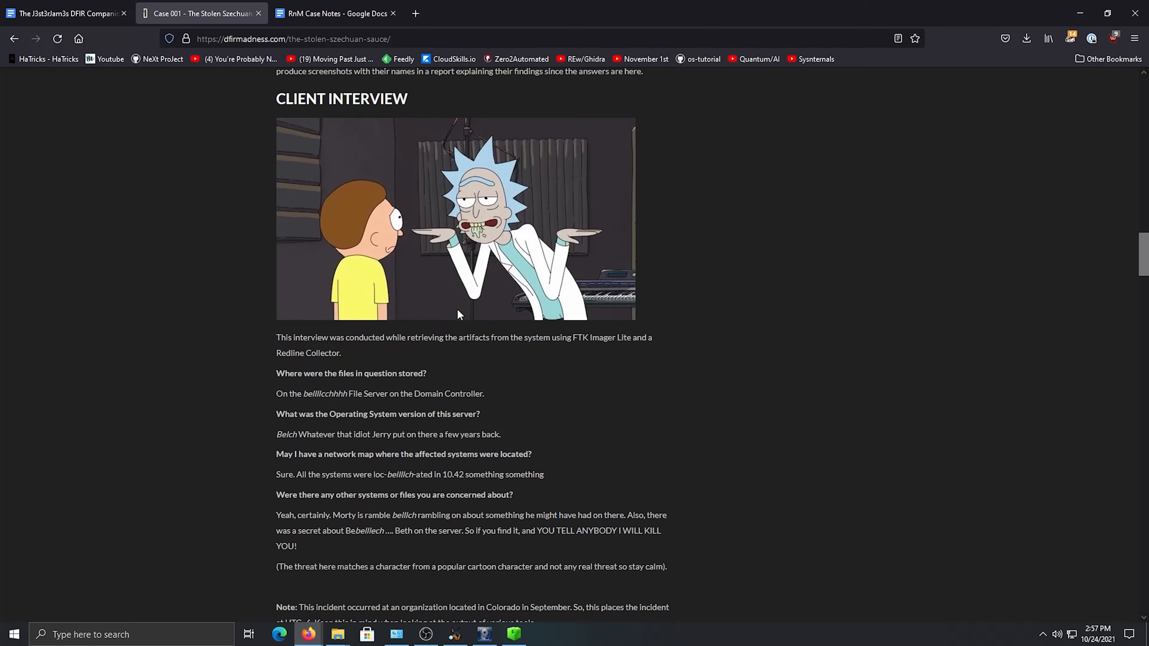
scroll(457, 308, "down", 1)
scroll(457, 309, "down", 1)
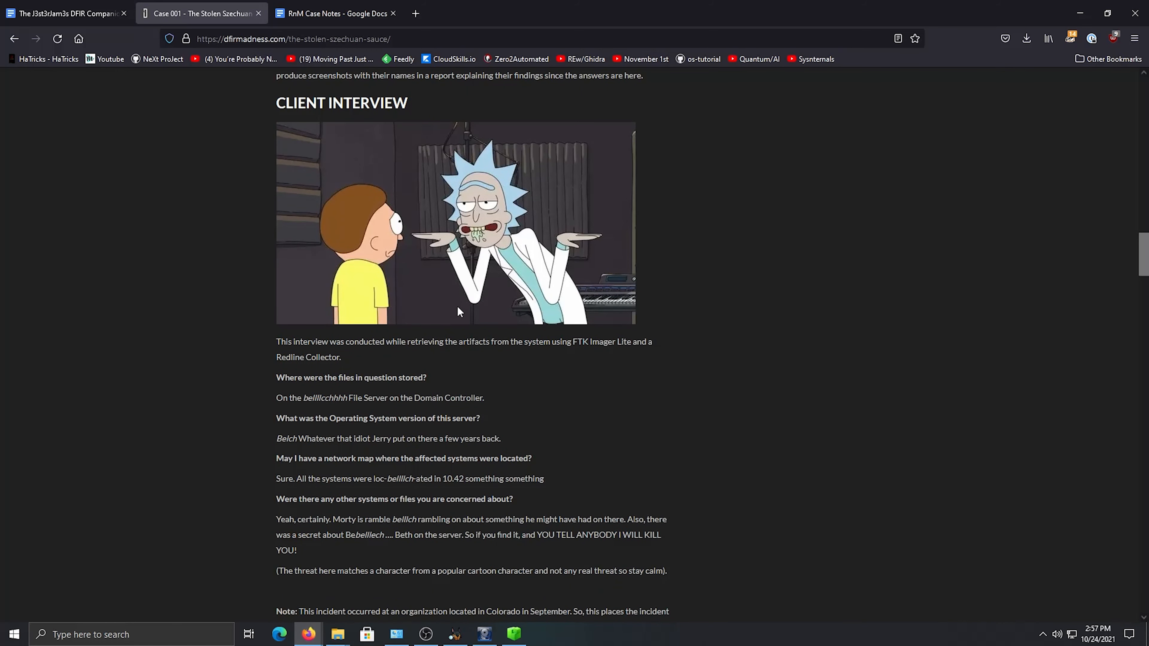
scroll(457, 312, "down", 3)
scroll(458, 312, "down", 3)
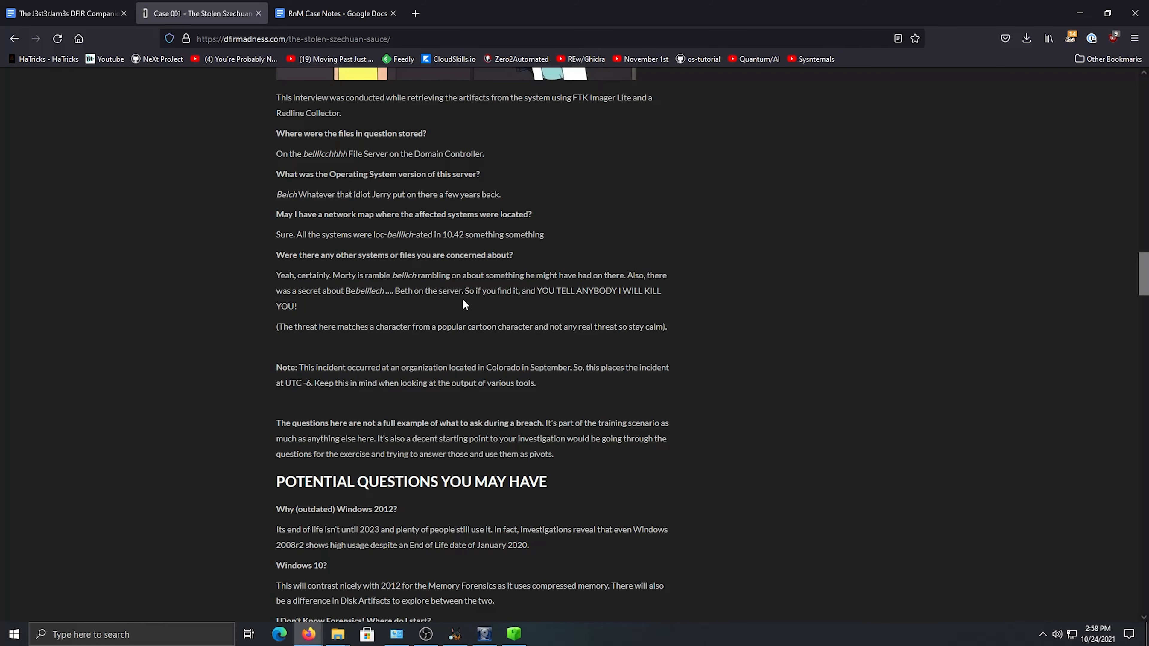
scroll(462, 307, "down", 7)
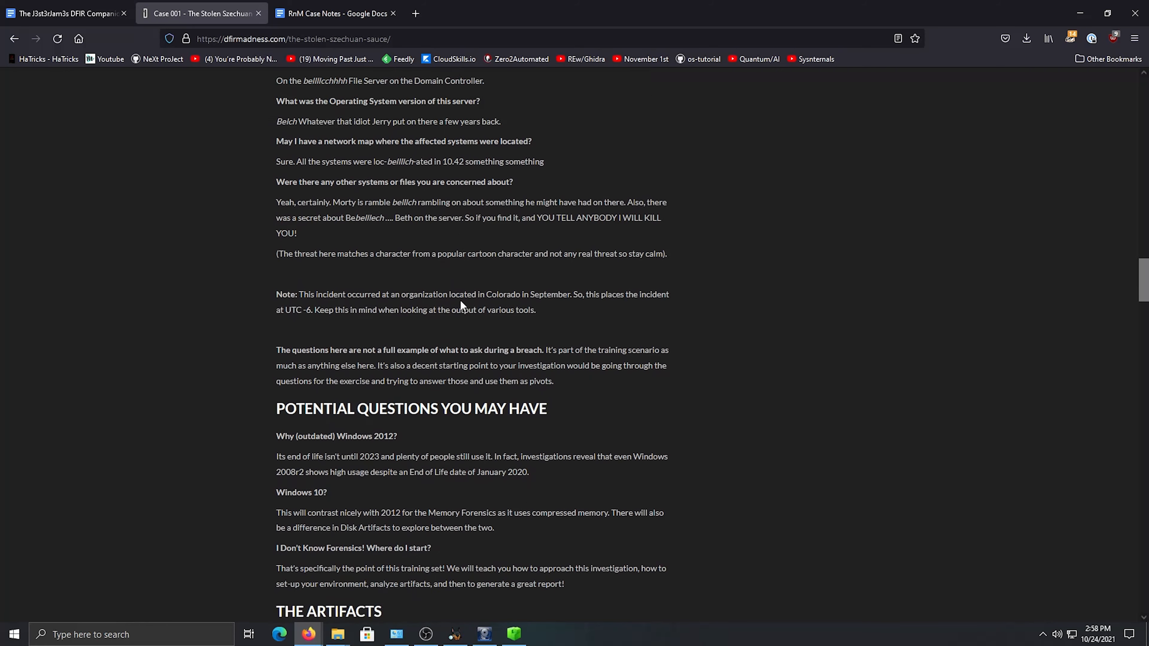
Examine the difficulty levels, artifact download links and MD5 hashes, and return to the beginning of the case page
scroll(505, 320, "down", 5)
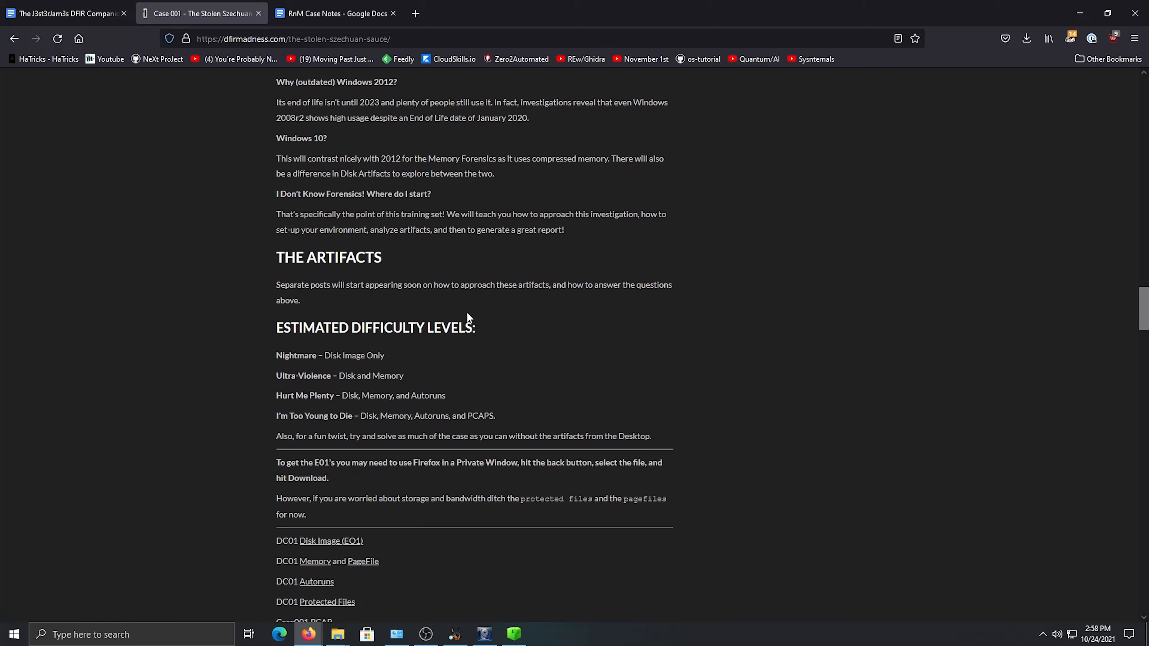
scroll(463, 274, "down", 3)
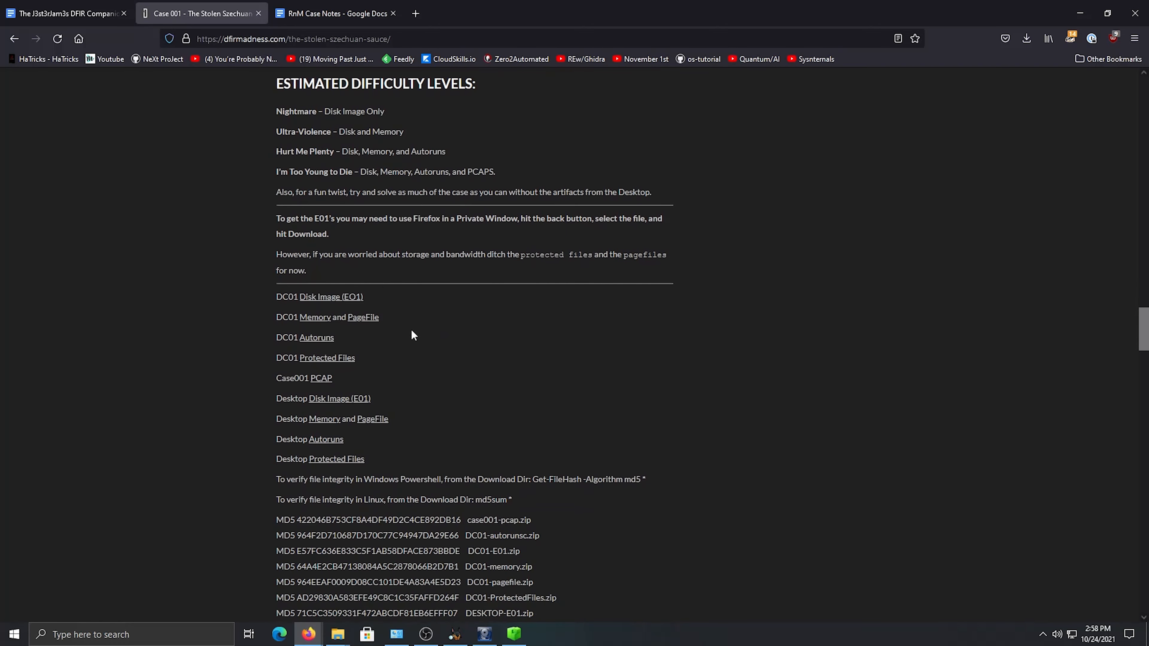
scroll(315, 298, "down", 1)
scroll(315, 302, "down", 2)
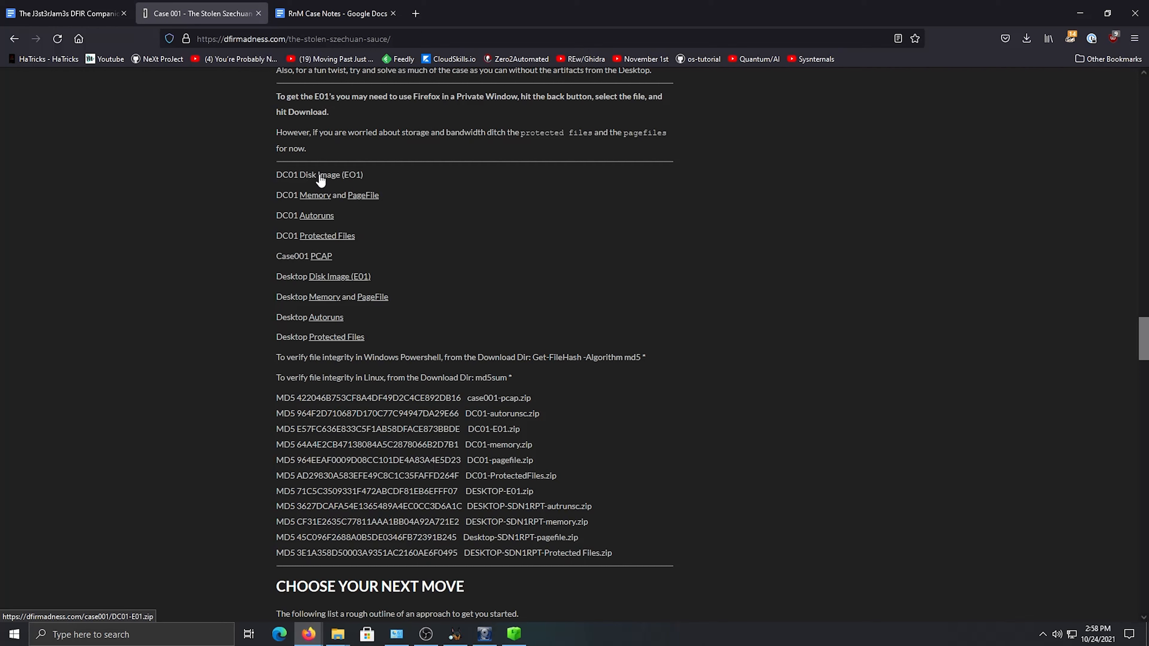
scroll(593, 315, "down", 5)
scroll(592, 315, "up", 15)
scroll(533, 329, "up", 20)
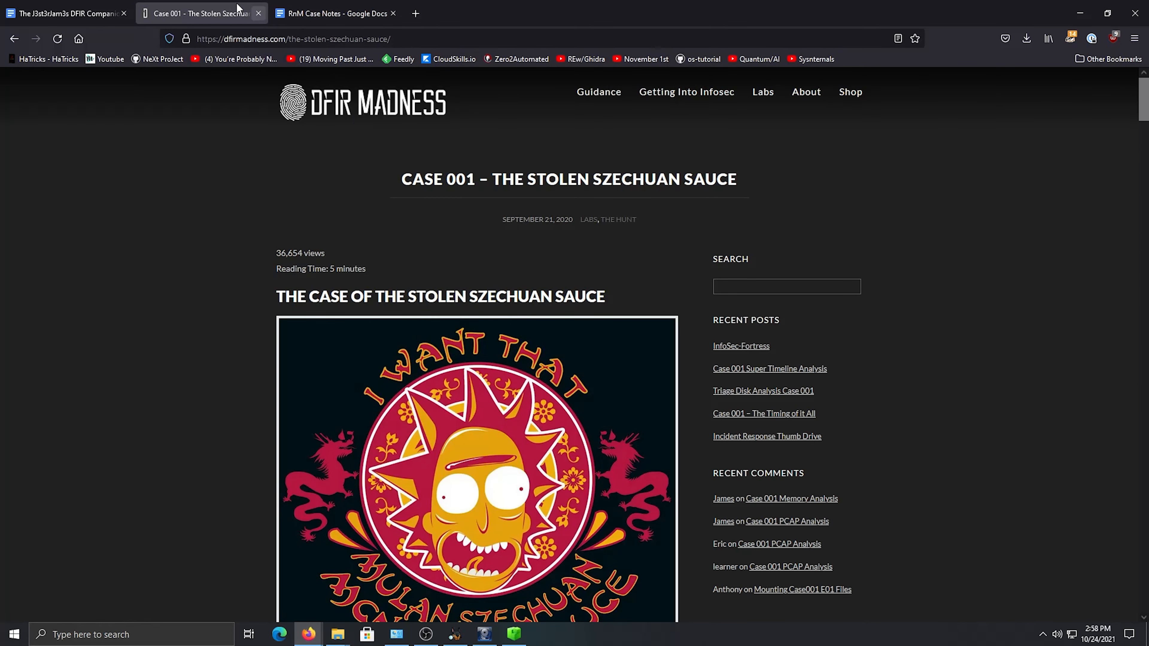
Switch to the RnM Case Notes document and look over its list of questions and recorded answers
left_click(335, 13)
scroll(404, 344, "up", 2)
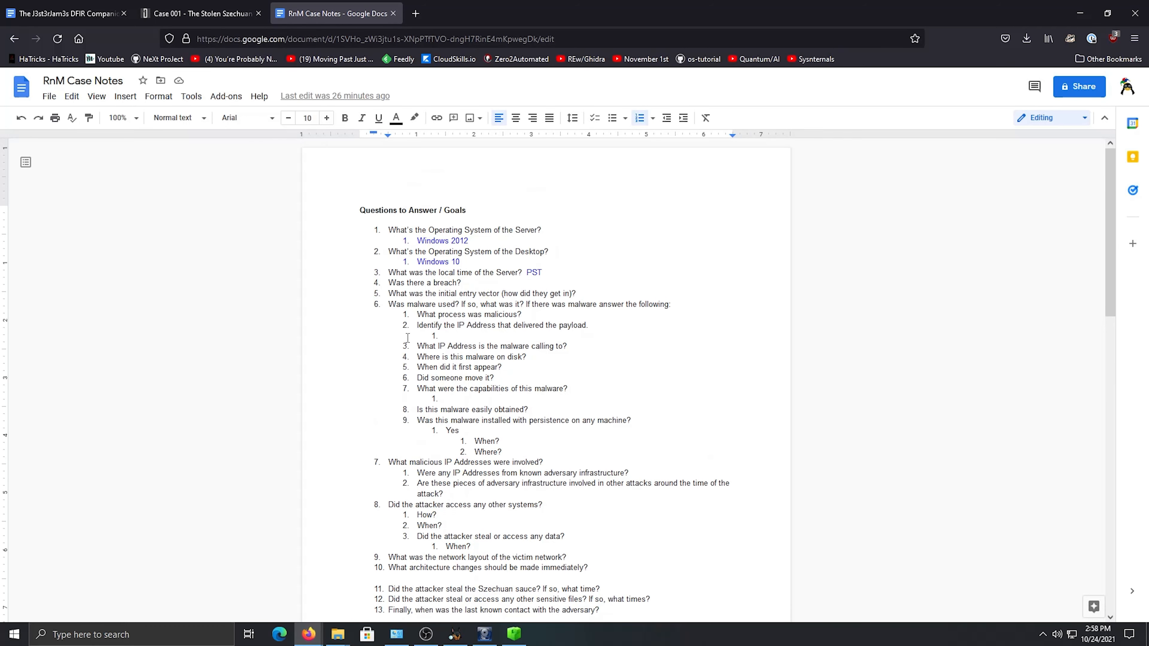
scroll(489, 401, "down", 4)
scroll(367, 580, "up", 4)
Switch to File Explorer and bring up the RnM folder containing the downloaded case artifacts
mouse_move(339, 639)
left_click(357, 595)
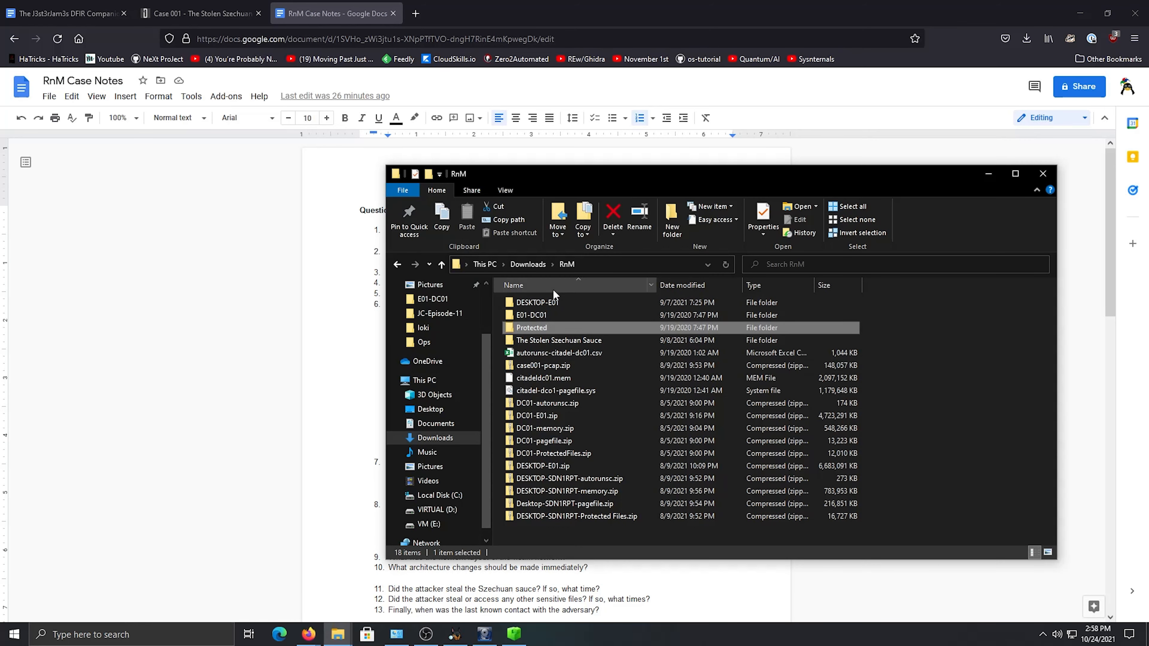
Select the DESKTOP-E01 evidence folder, switch to Autopsy, and then to FTK Imager to view the loaded evidence
left_click(543, 302)
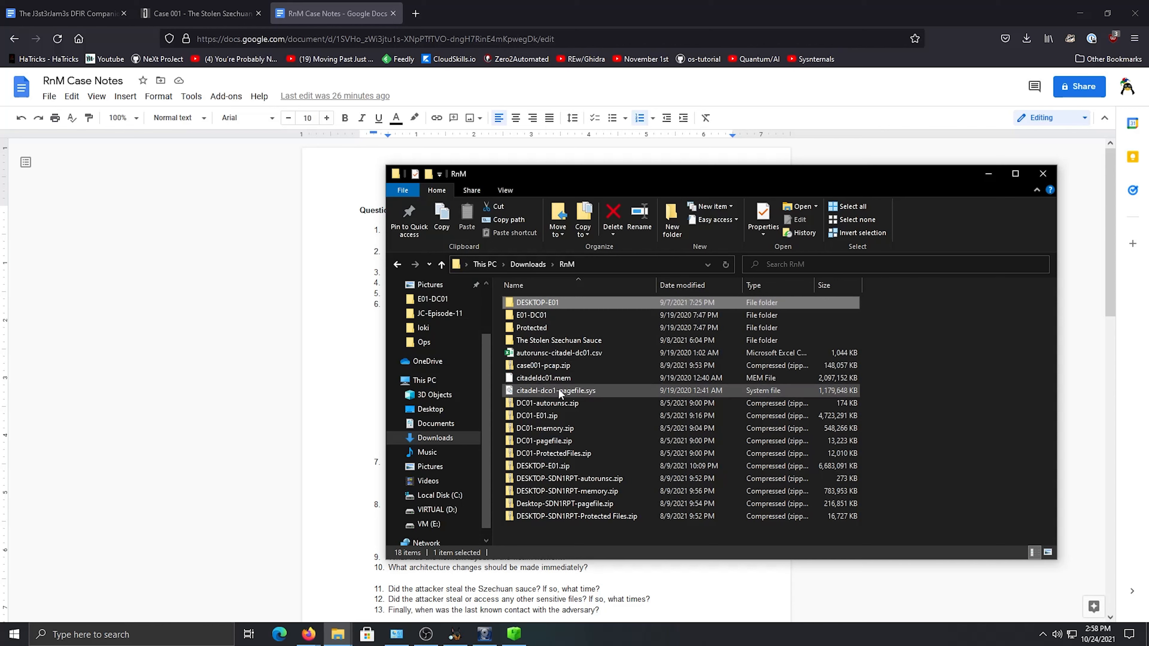
left_click(457, 636)
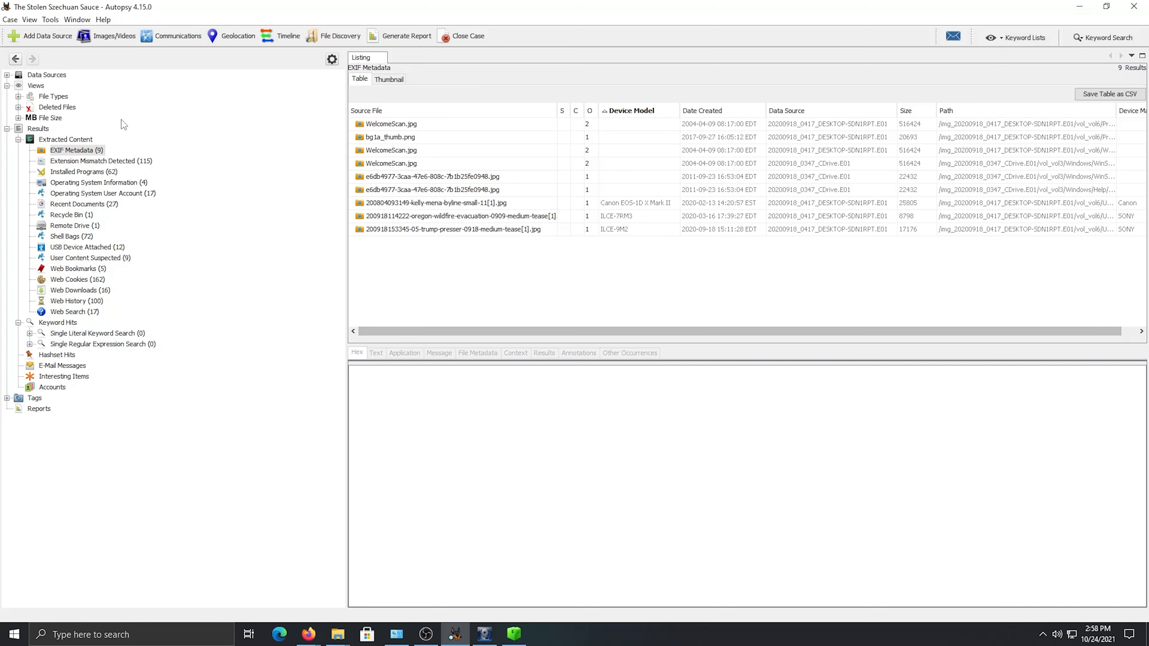
left_click(493, 633)
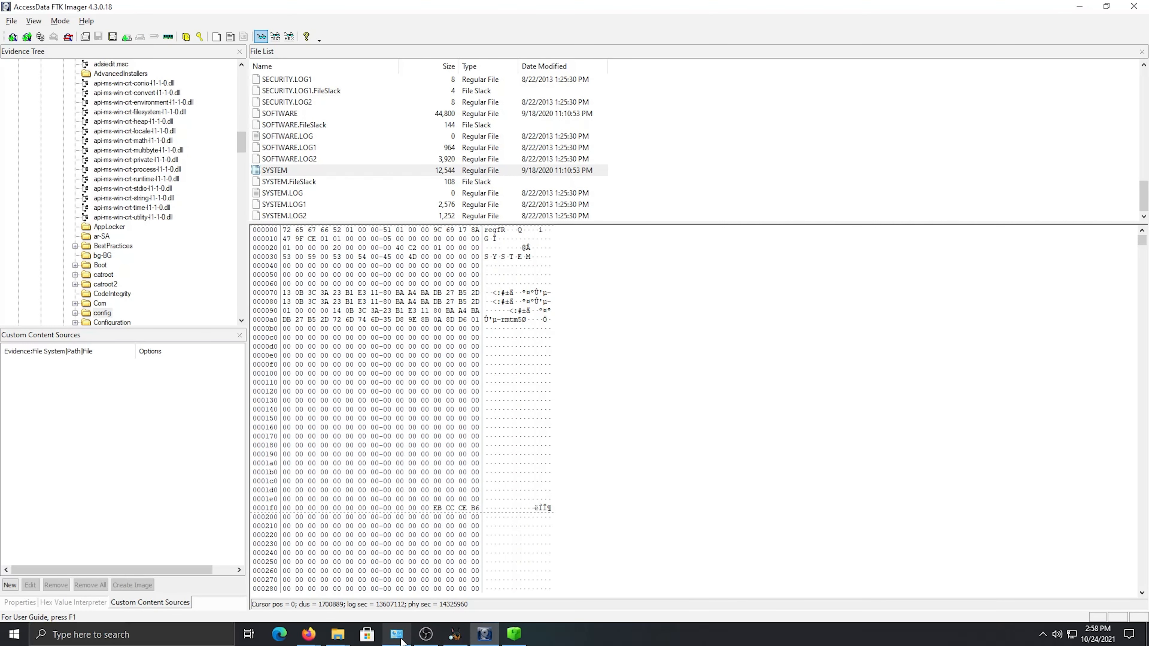
Close the open File Explorer window and the other unneeded window, and switch back to Autopsy
mouse_move(396, 634)
left_click(452, 544)
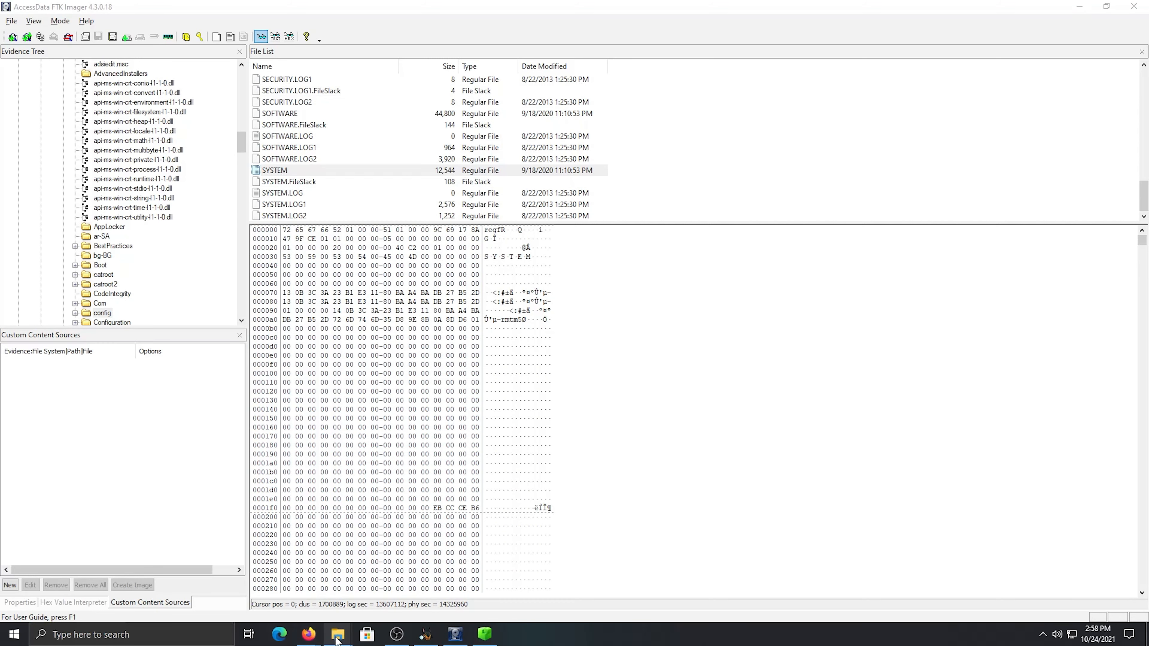
mouse_move(338, 634)
left_click(328, 544)
left_click(425, 634)
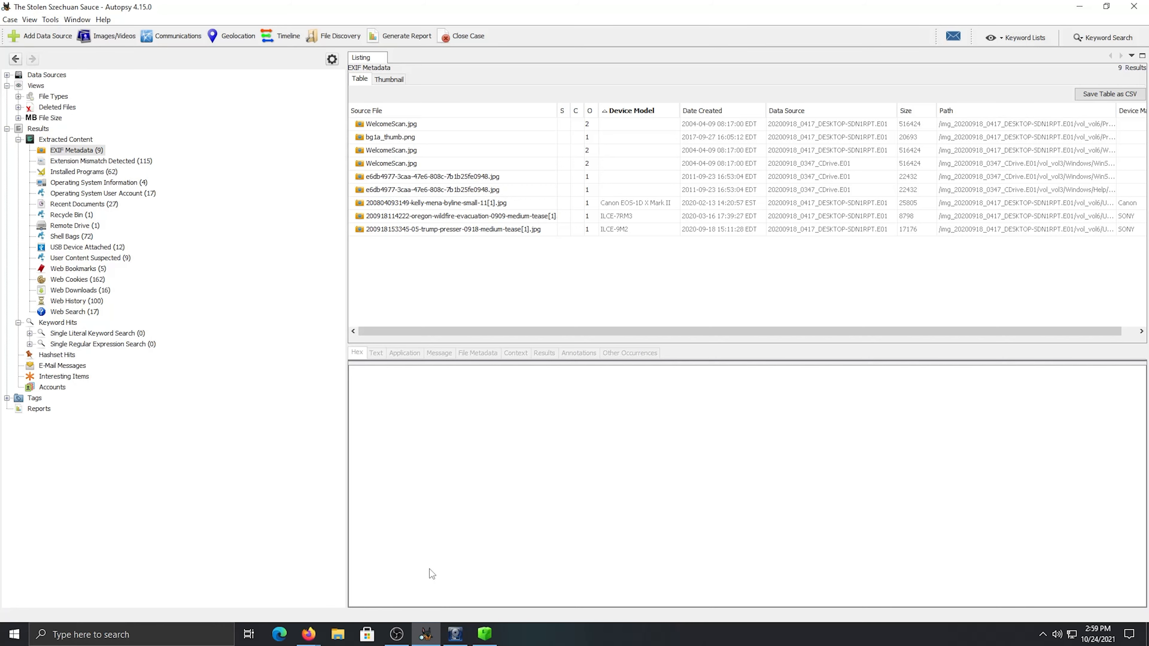
Switch to the RnM Case Notes document in Firefox and look over the Questions to Answer / Goals list
mouse_move(309, 634)
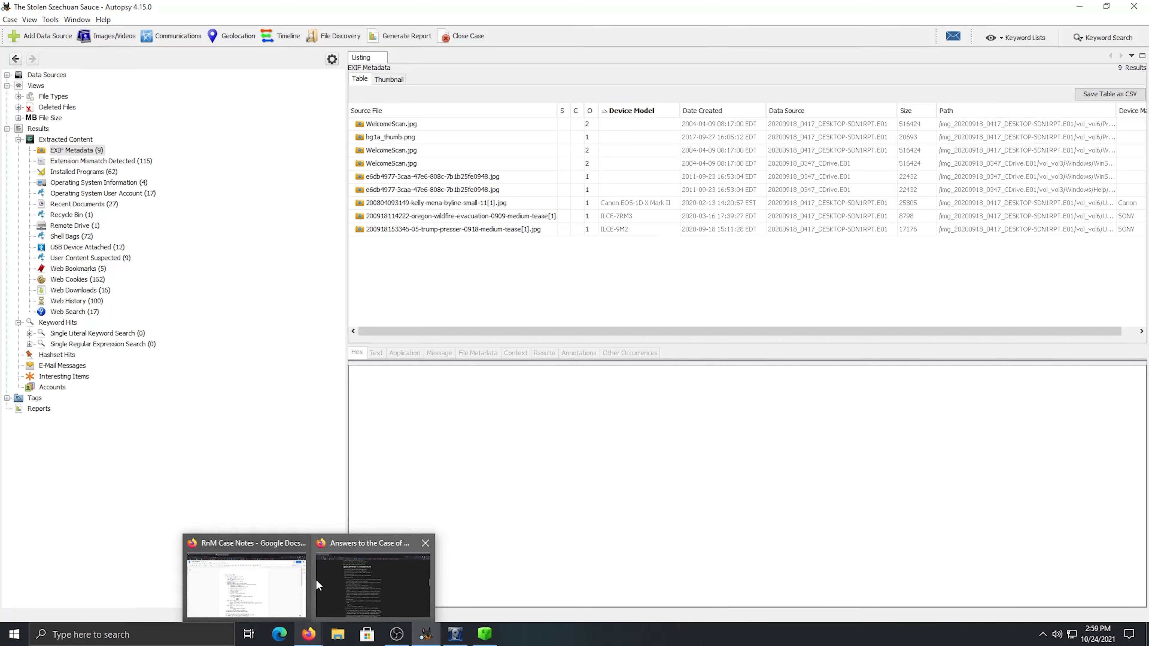
left_click(274, 587)
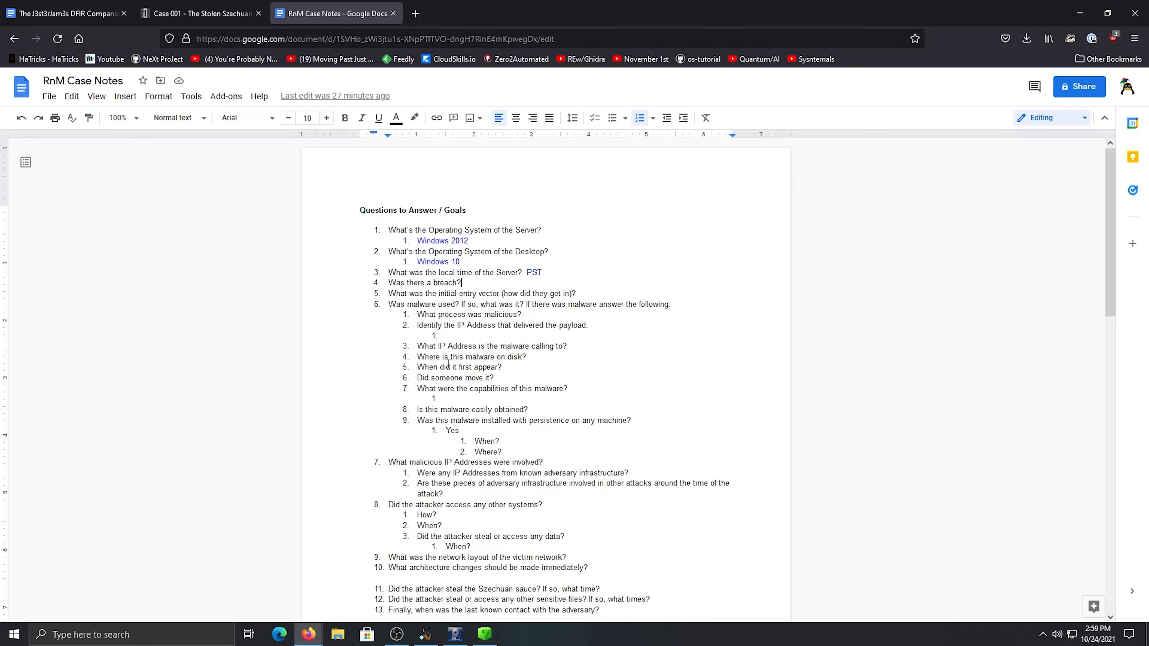
scroll(449, 365, "down", 2)
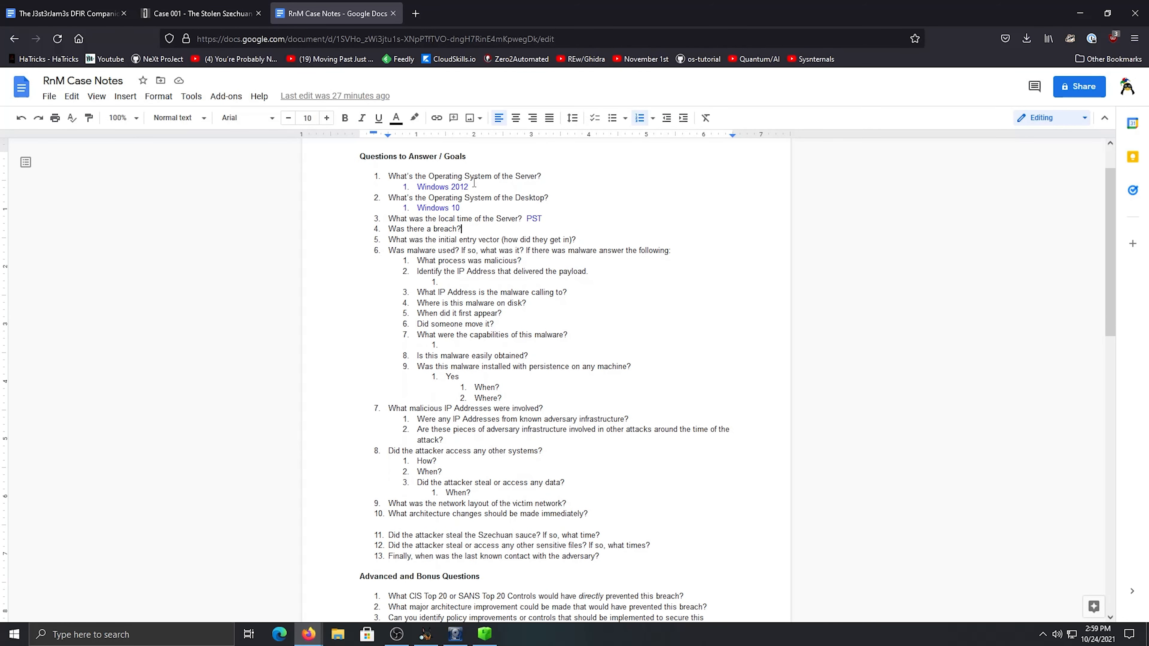
scroll(482, 211, "up", 2)
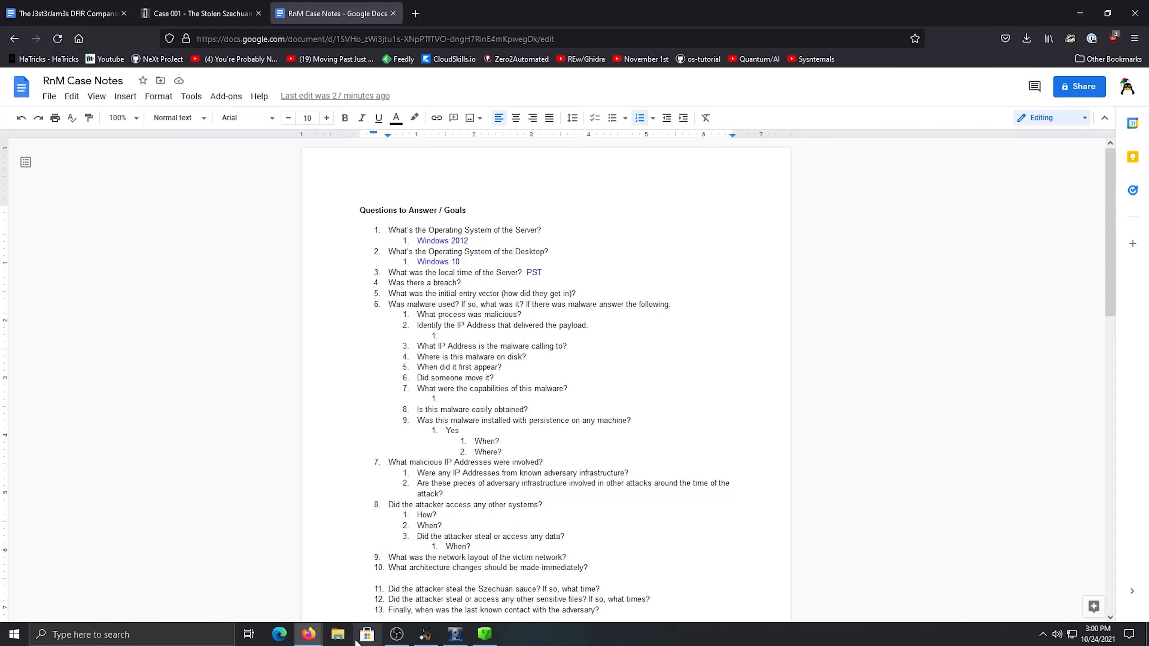
Open File Explorer, go to the E01-DC01 folder inside Downloads\RnM, and select the 20200918_0347_CDrive.E01 image
left_click(340, 635)
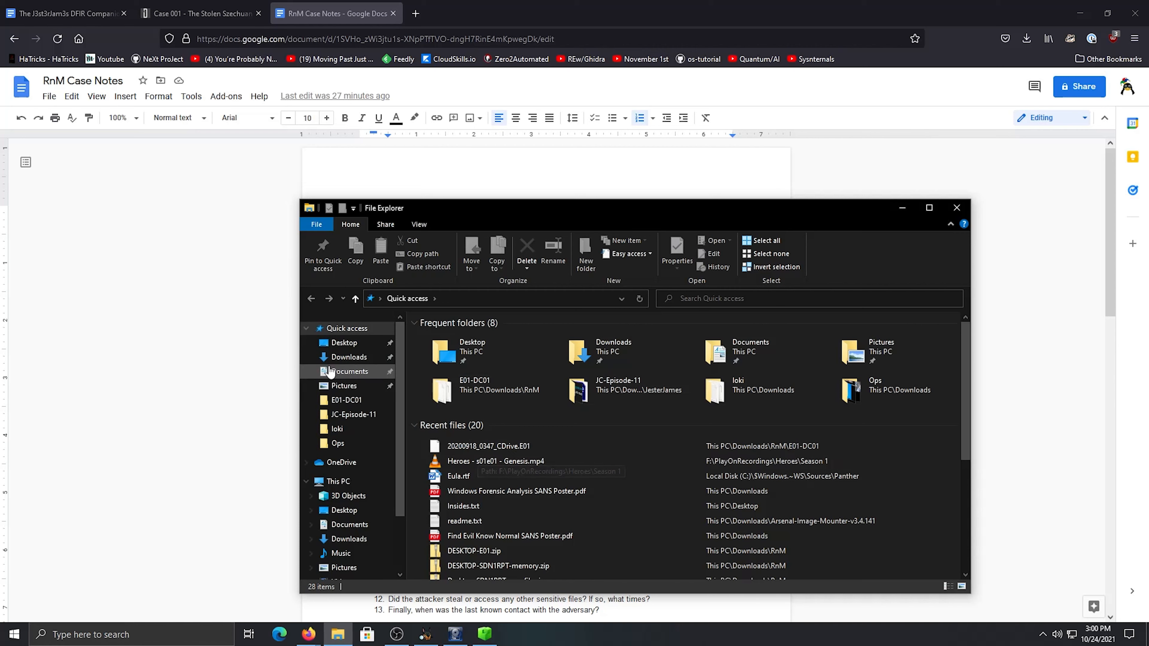
left_click(341, 358)
double_click(583, 365)
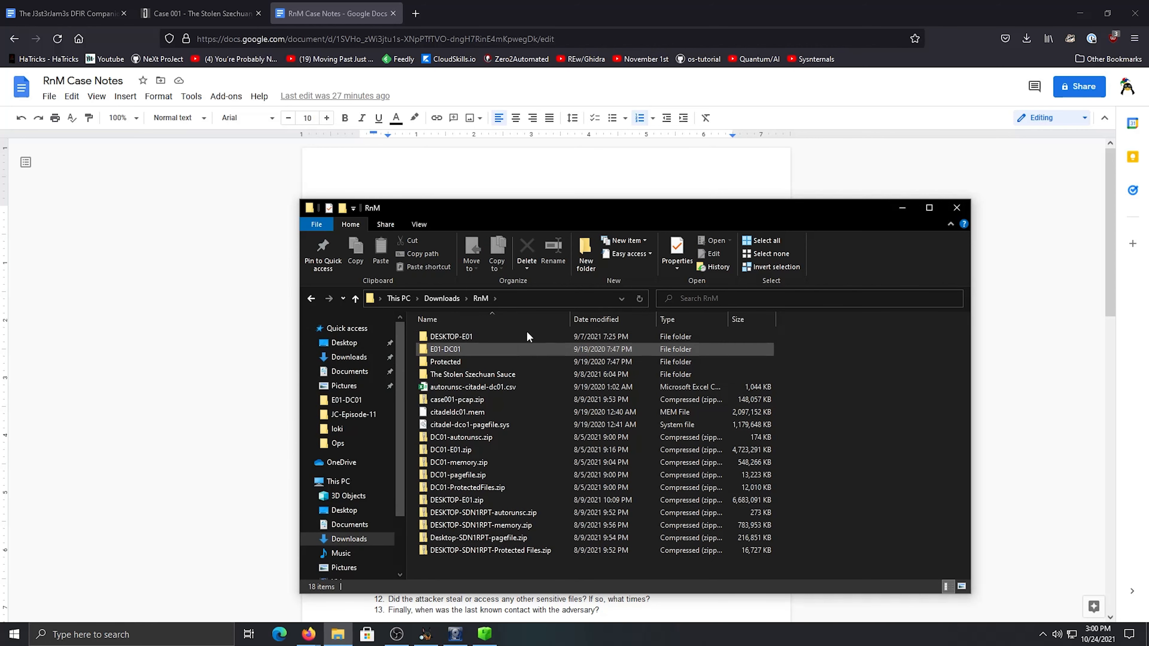
mouse_move(550, 216)
left_mouse_down()
mouse_move(519, 332)
mouse_move(544, 199)
left_mouse_up()
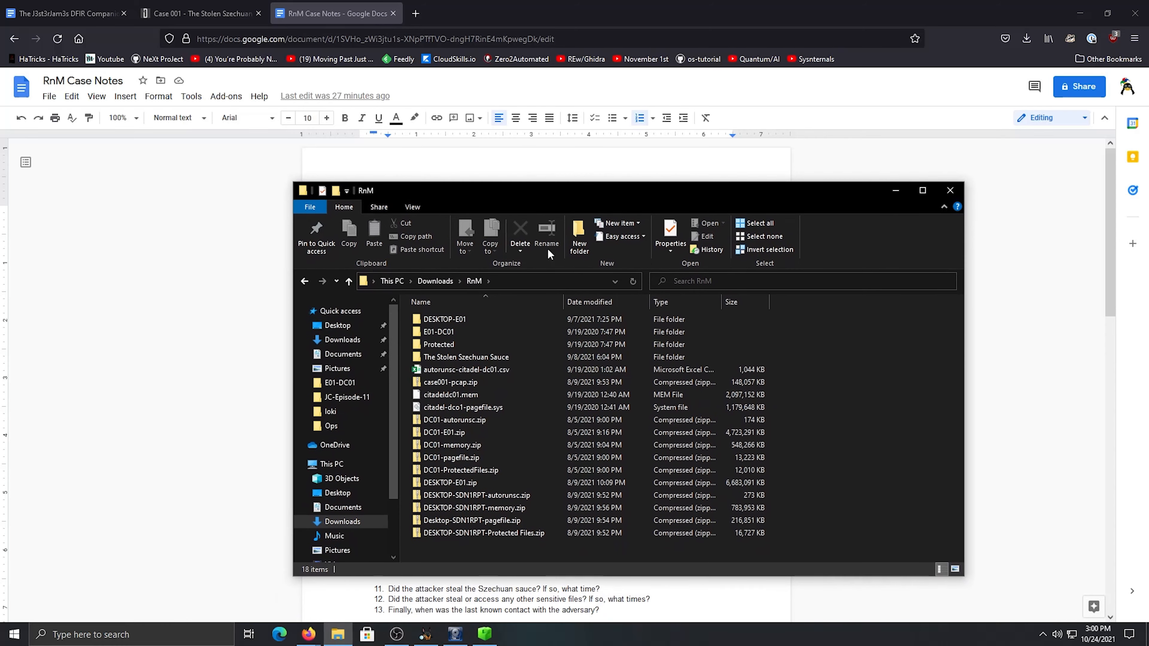
double_click(474, 333)
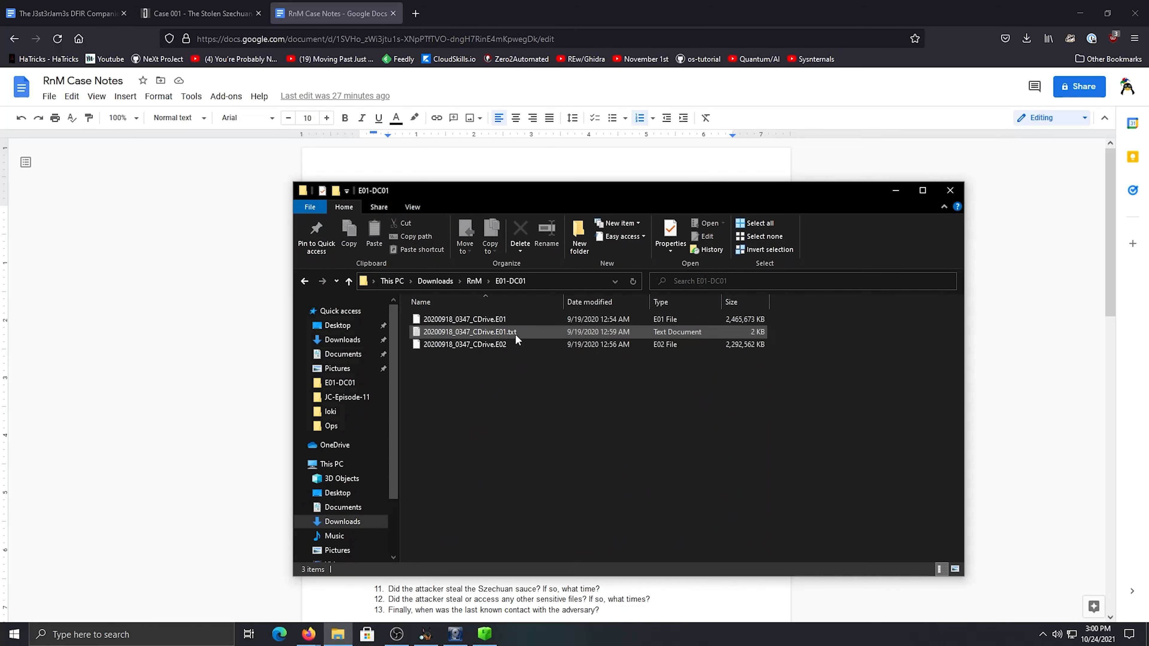
left_click(488, 317)
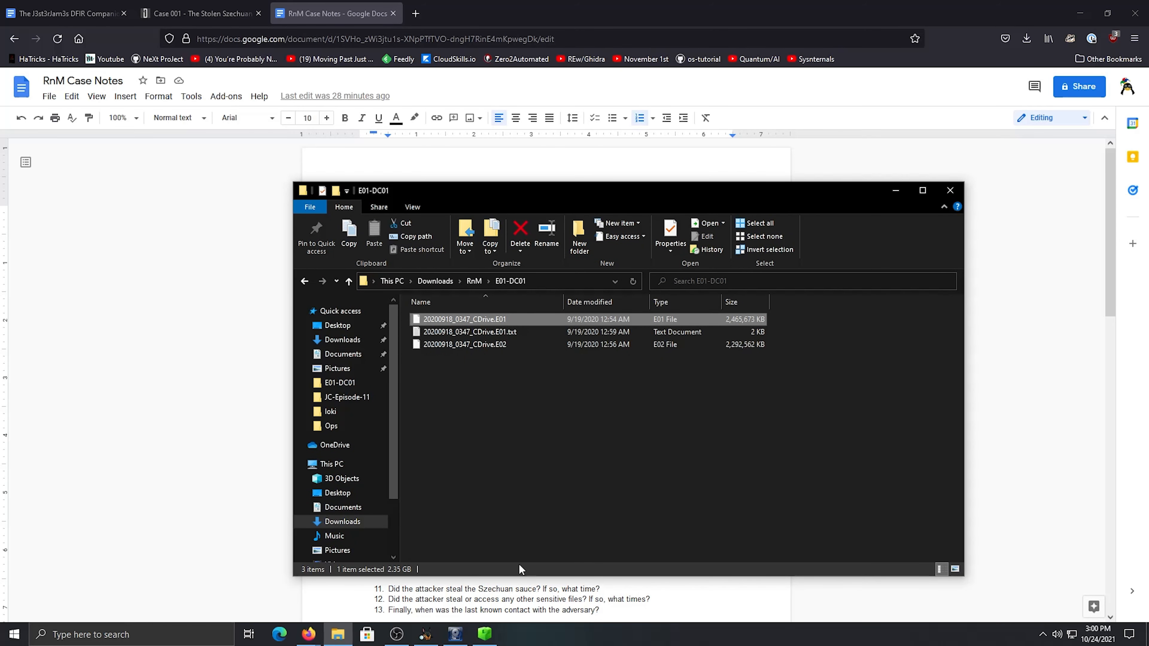
Switch to Autopsy, view the data source types that can be added, and leave the wizard without adding one
left_click(425, 584)
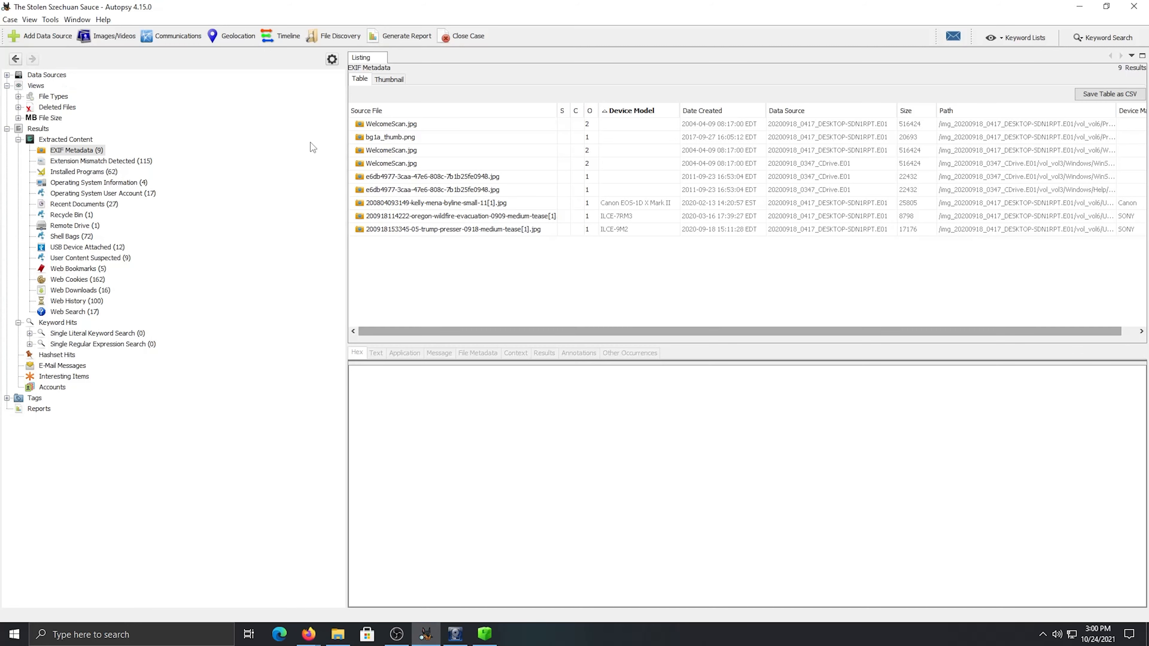
left_click(45, 36)
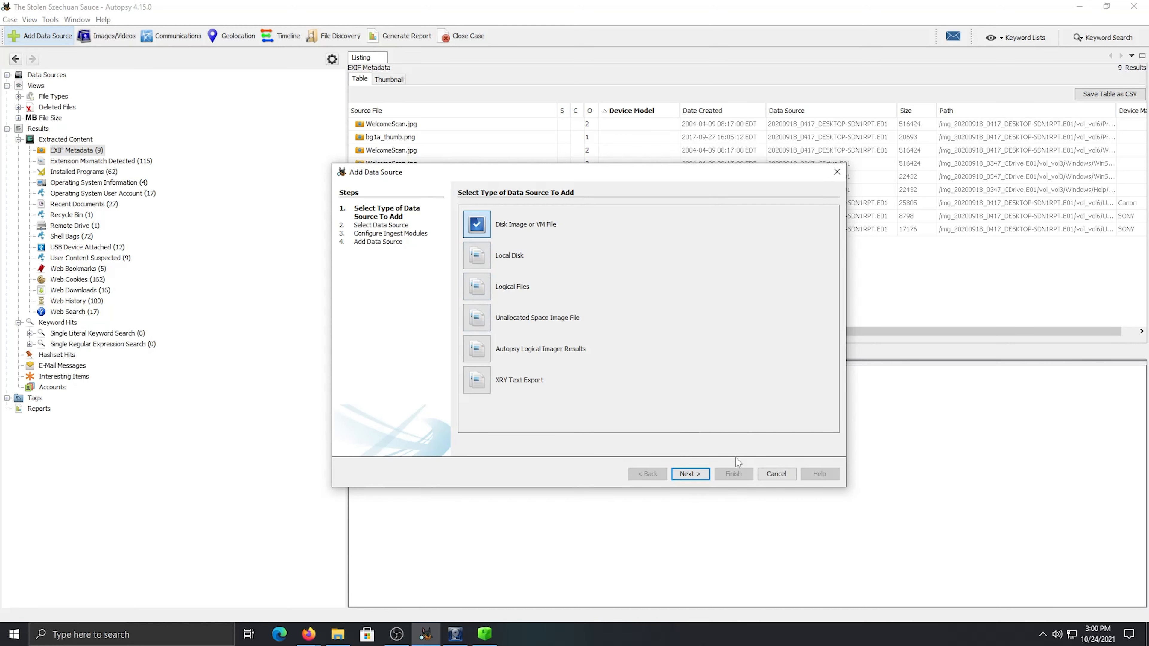
left_click(772, 477)
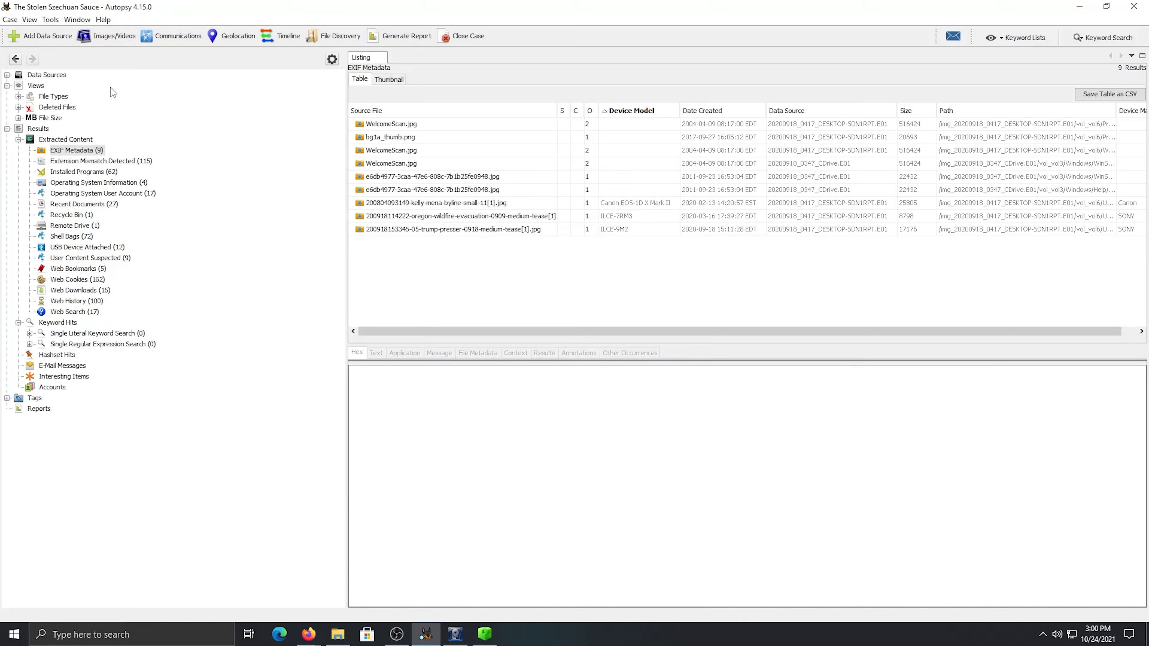
Examine the ingest modules available for 20200918_0417_DESKTOP-SDN1RPT.E01 and exit without running them
left_click(79, 20)
left_click(51, 20)
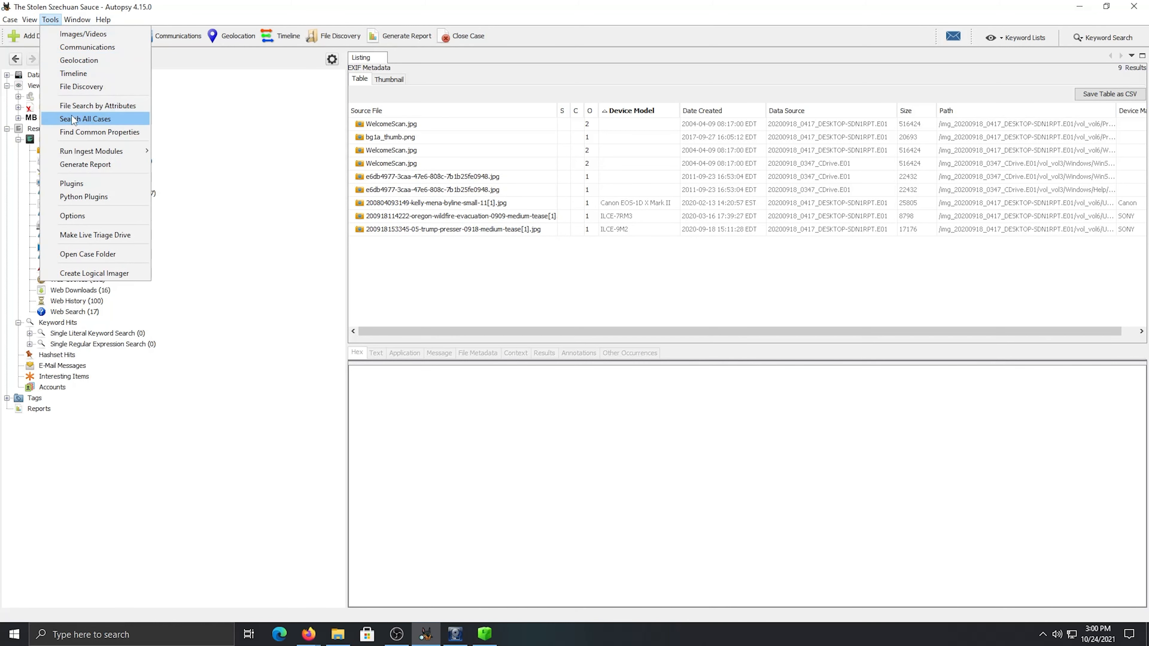
mouse_move(111, 150)
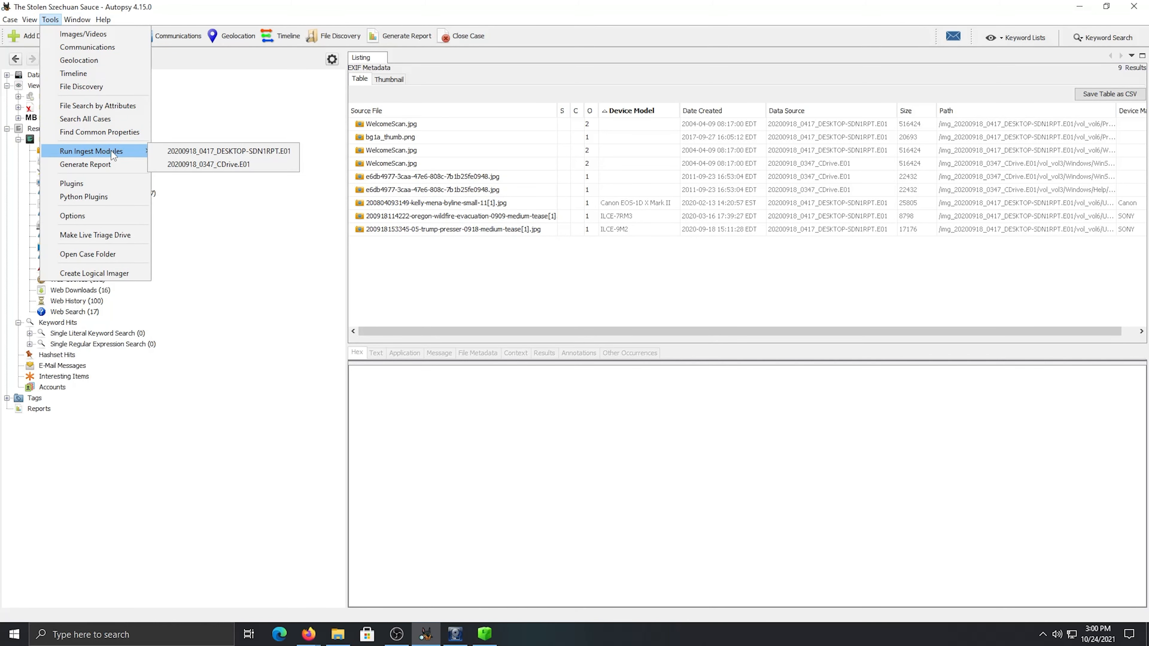
left_click(187, 153)
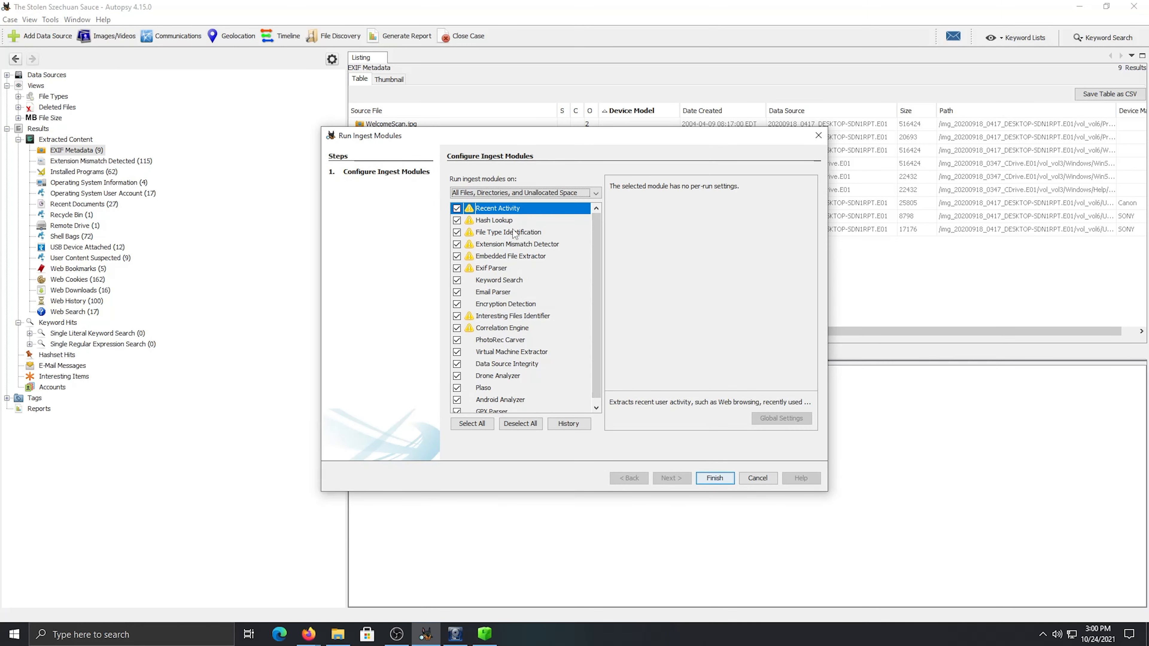
scroll(512, 266, "down", 1)
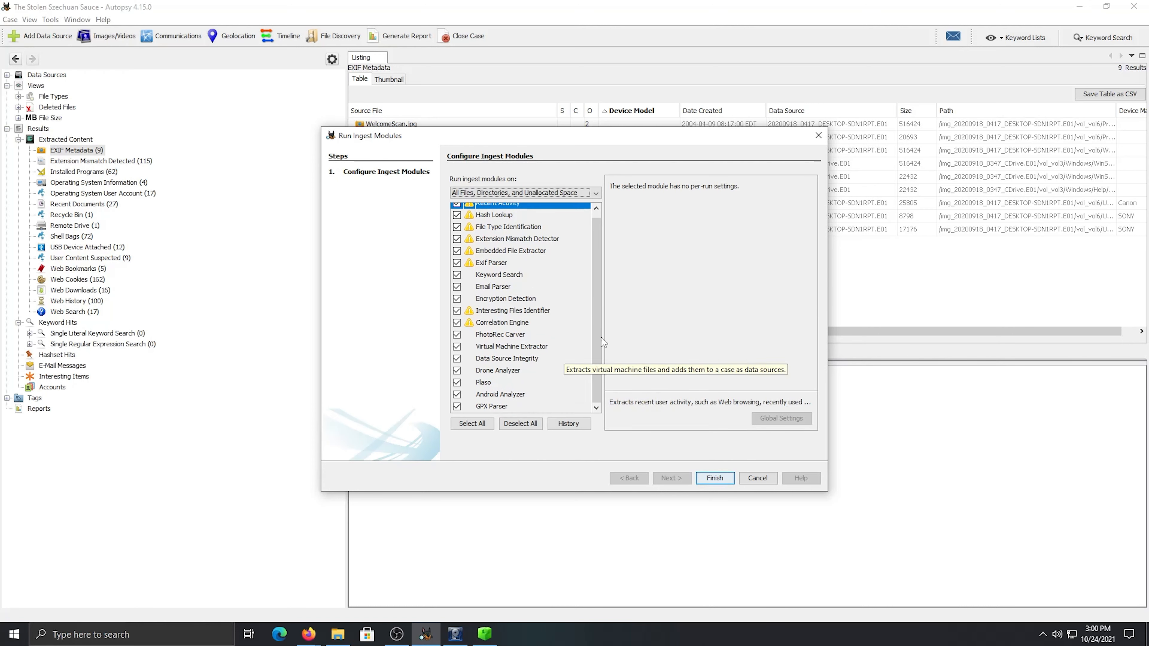
scroll(535, 286, "up", 1)
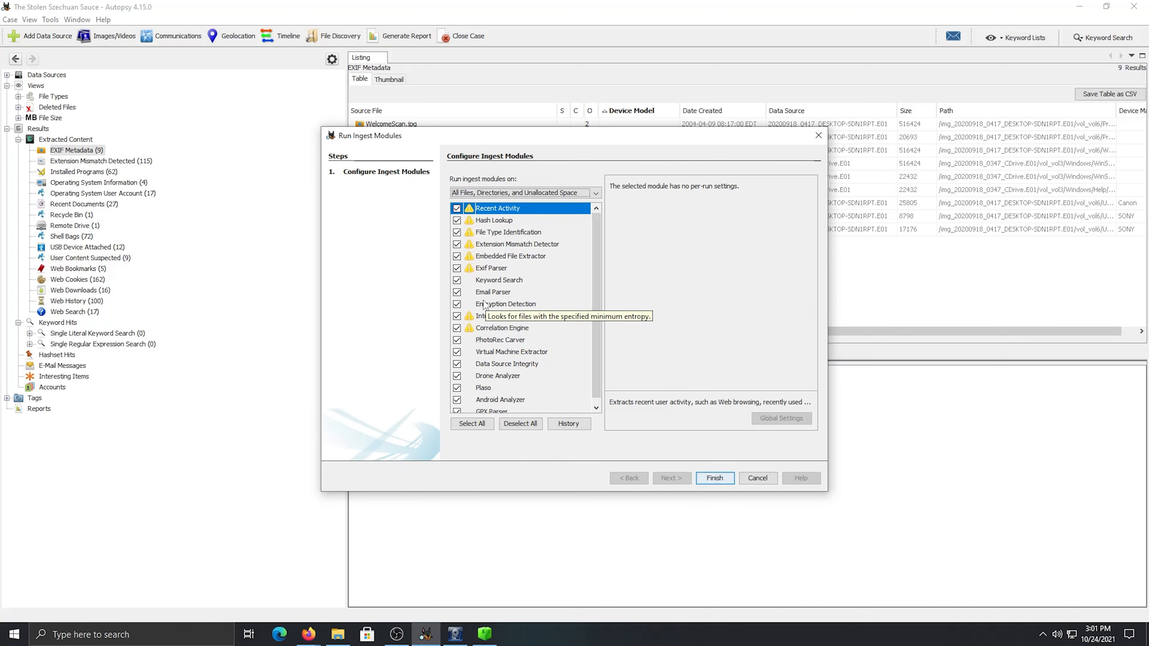
scroll(579, 354, "down", 1)
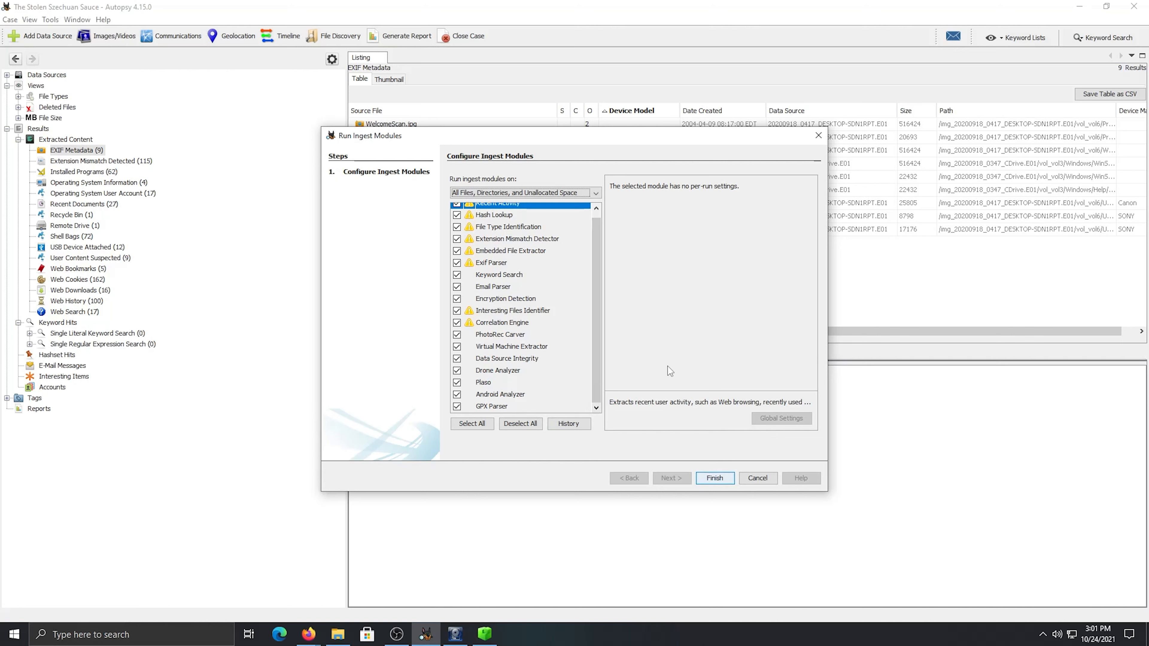
left_click(750, 479)
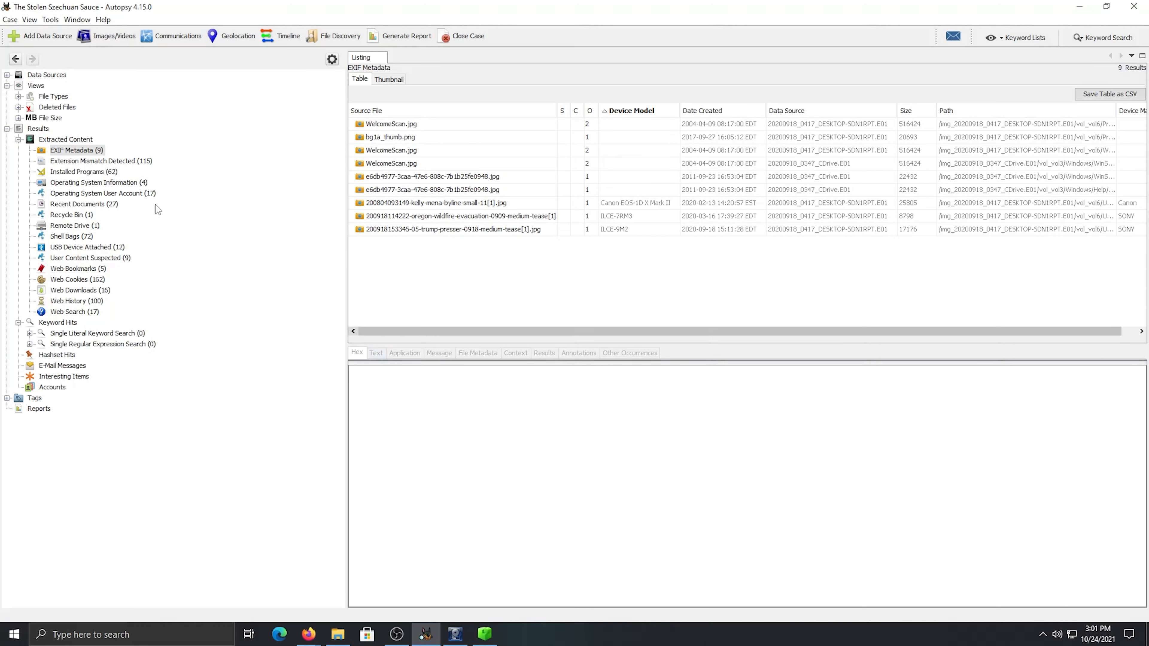
List the case's data sources and inspect the results for 20200918_0347_CDrive.E01 to identify the server's operating system
left_click(54, 77)
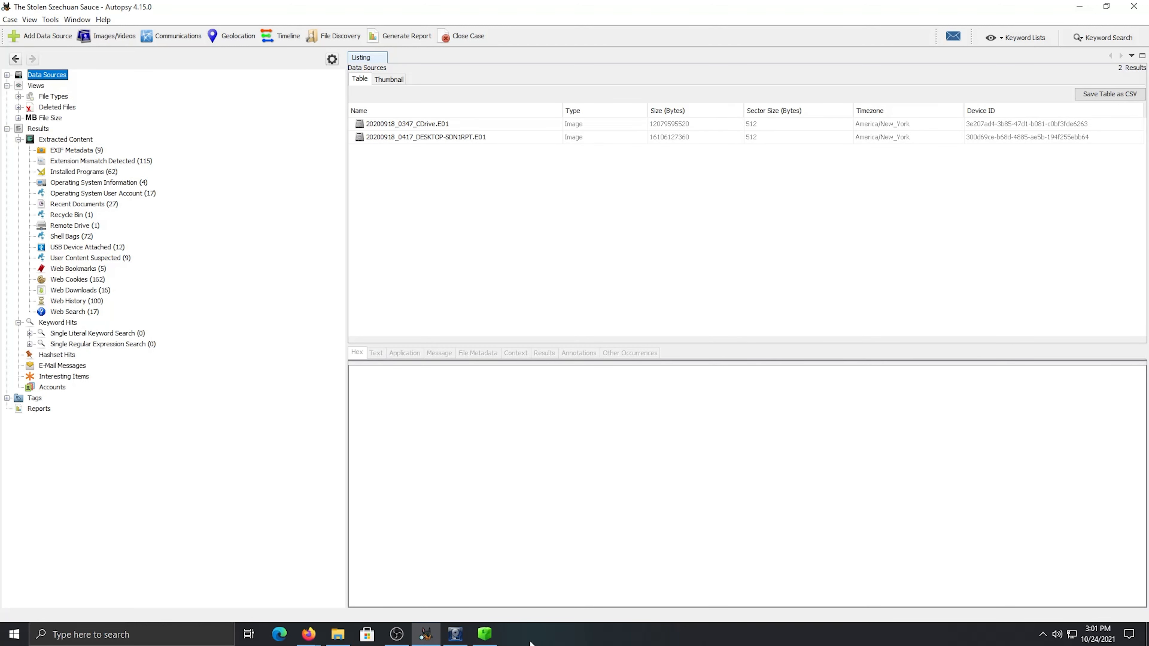
left_click(477, 128)
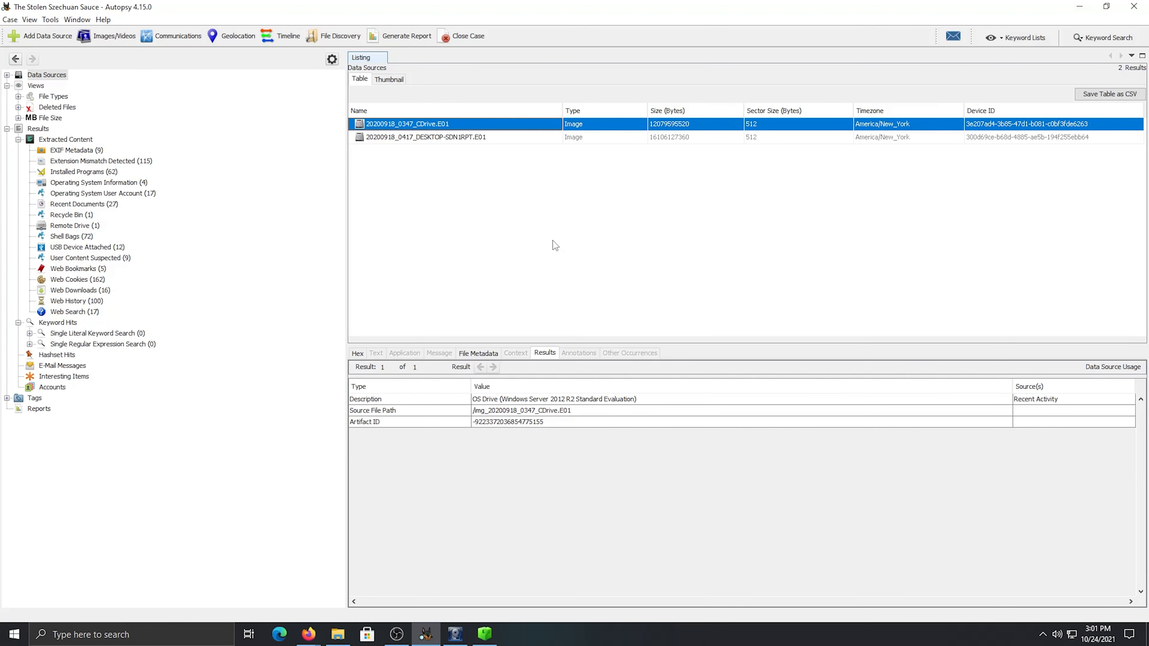
left_click(442, 137)
left_click(431, 123)
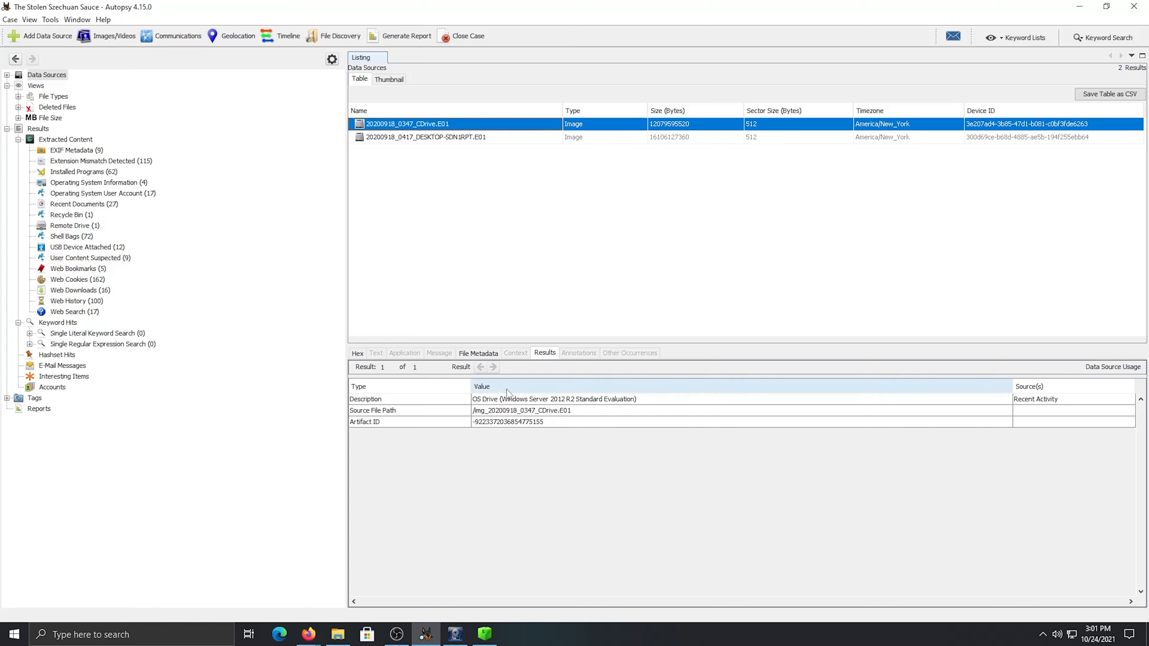
Switch to the RnM Case Notes document and check the recorded answer for the server's operating system
left_click(308, 634)
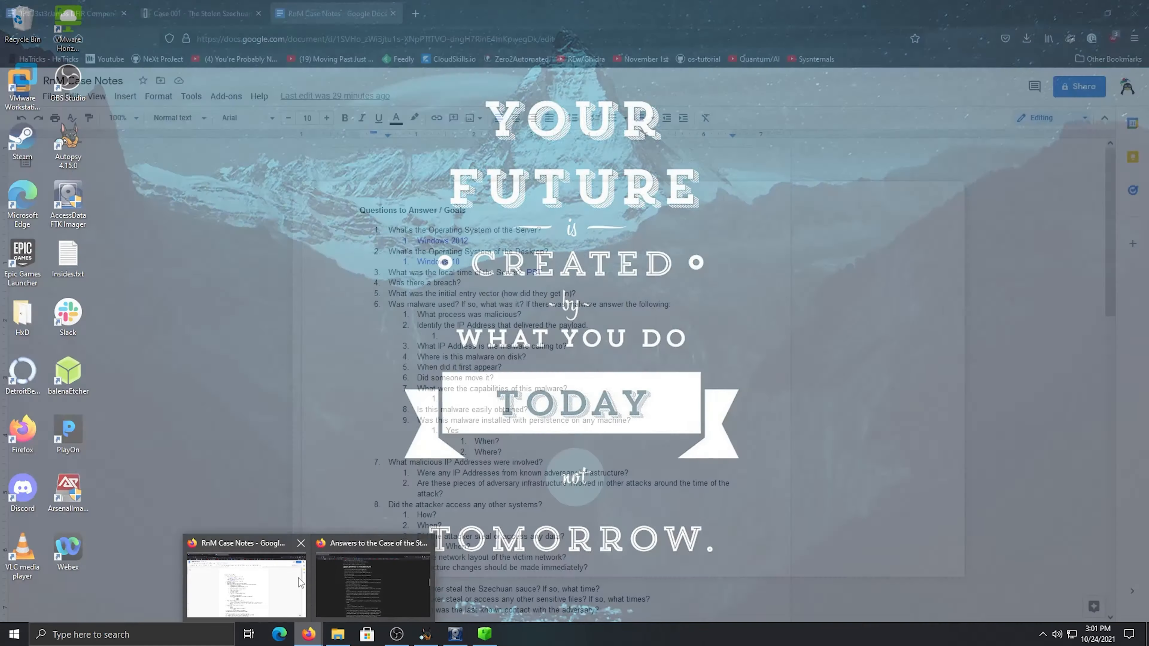
left_click(247, 584)
left_click_drag(469, 241, 424, 242)
left_click(459, 251)
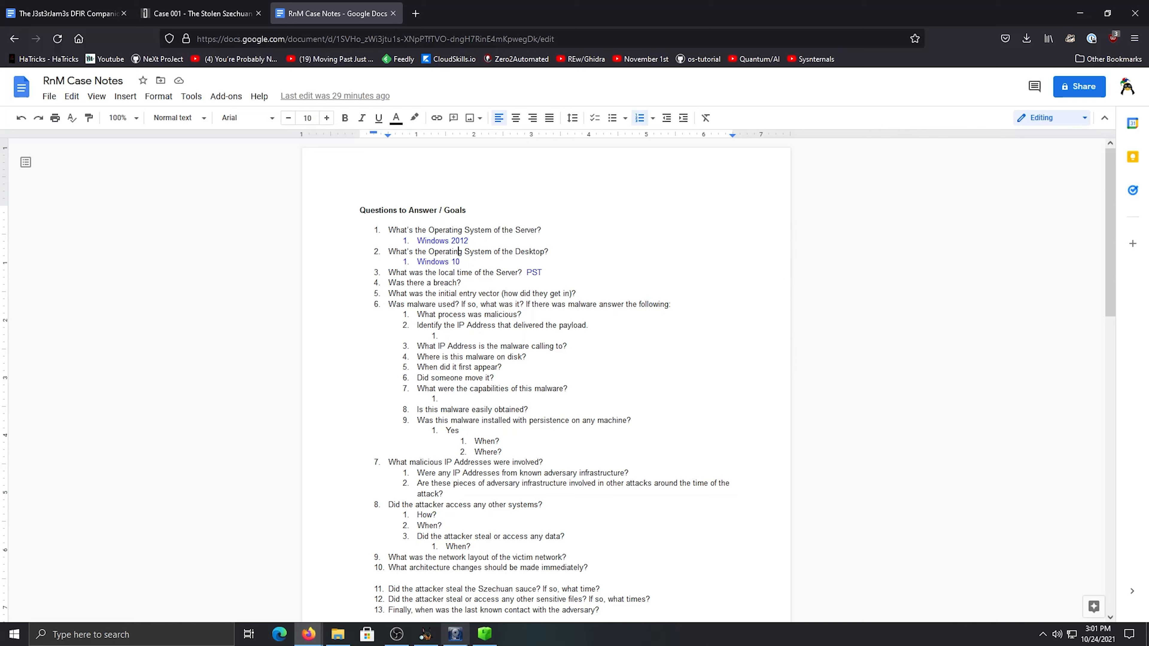
Inspect the results for 20200918_0417_DESKTOP-SDN1RPT.E01 in Autopsy and compare the operating system with the desktop answer in the case notes
left_click(421, 635)
left_click(455, 137)
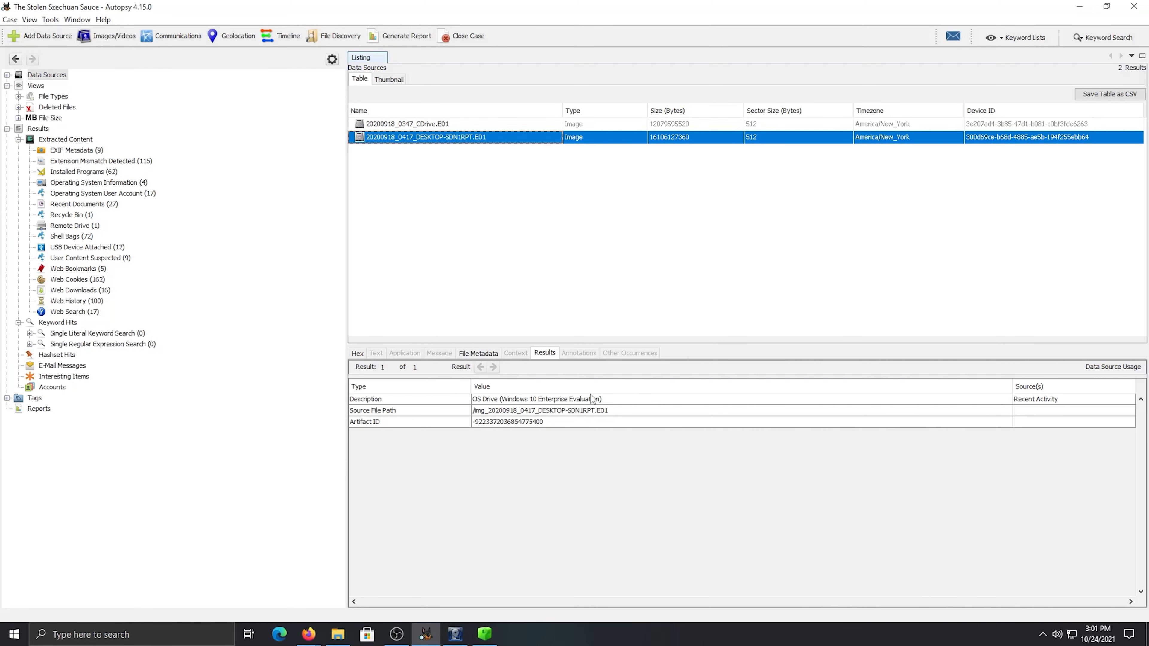
left_click(309, 634)
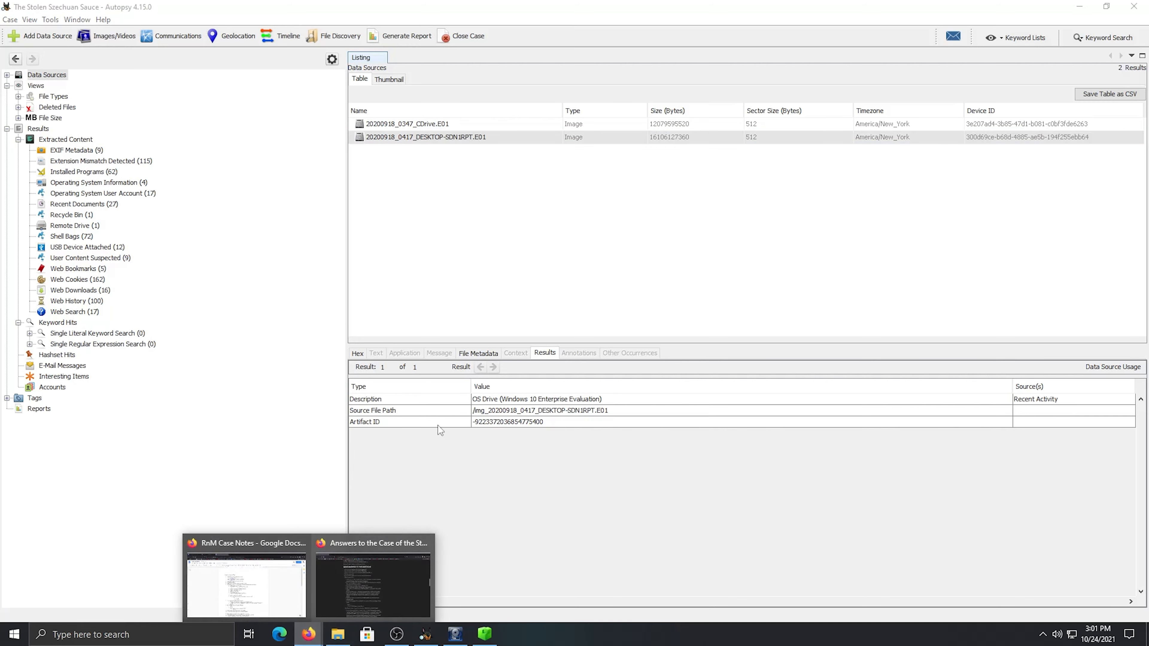
left_click(247, 581)
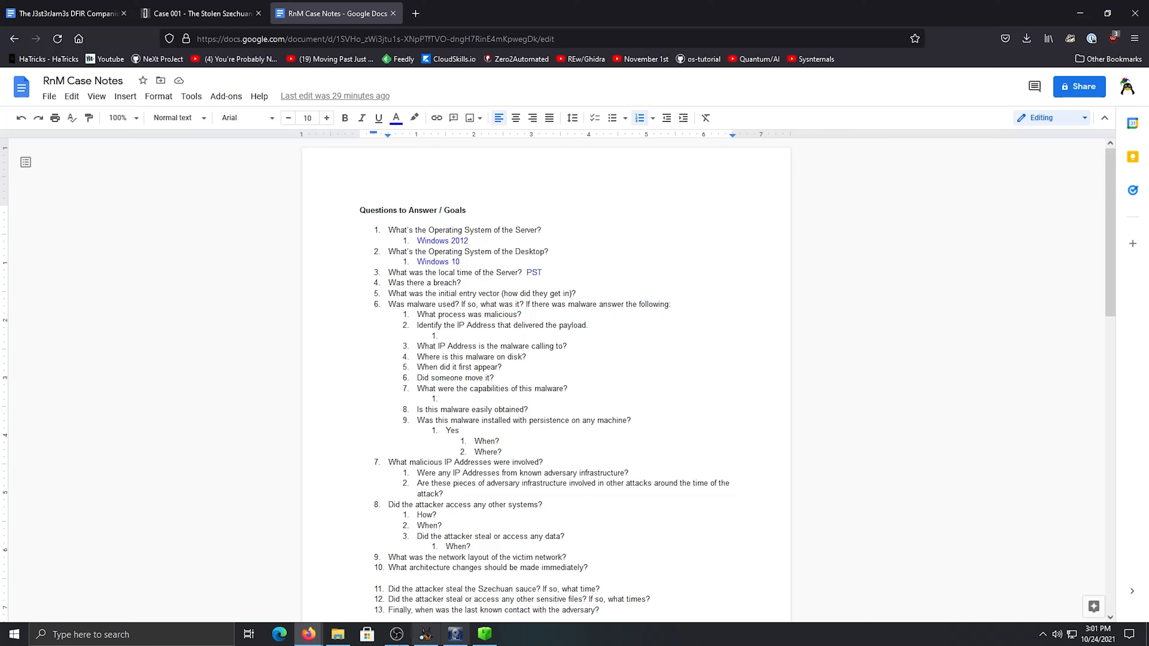
Switch to Autopsy and view the extracted Operating System Information and Operating System User Account entries
left_click(426, 636)
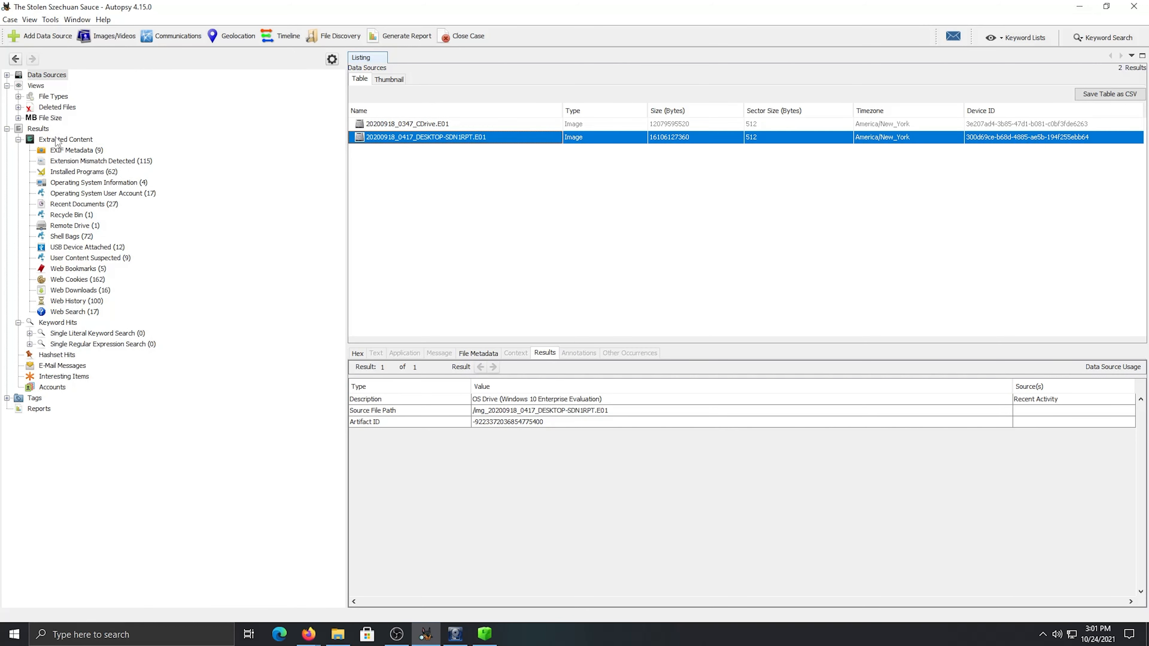
left_click(86, 185)
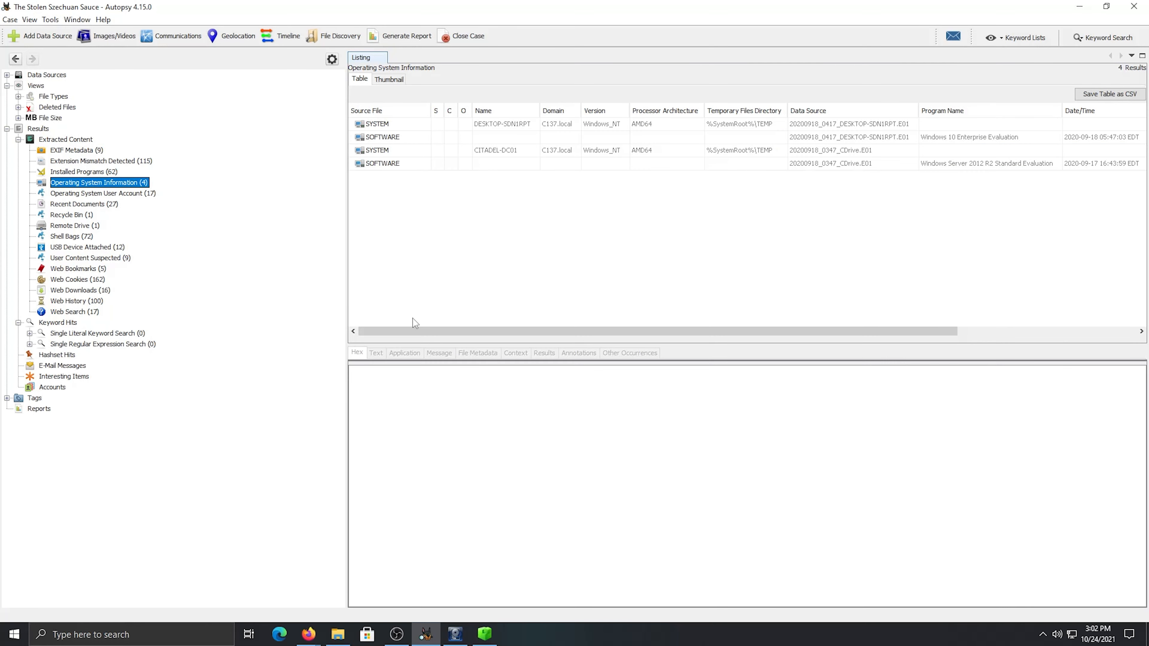
left_click(110, 193)
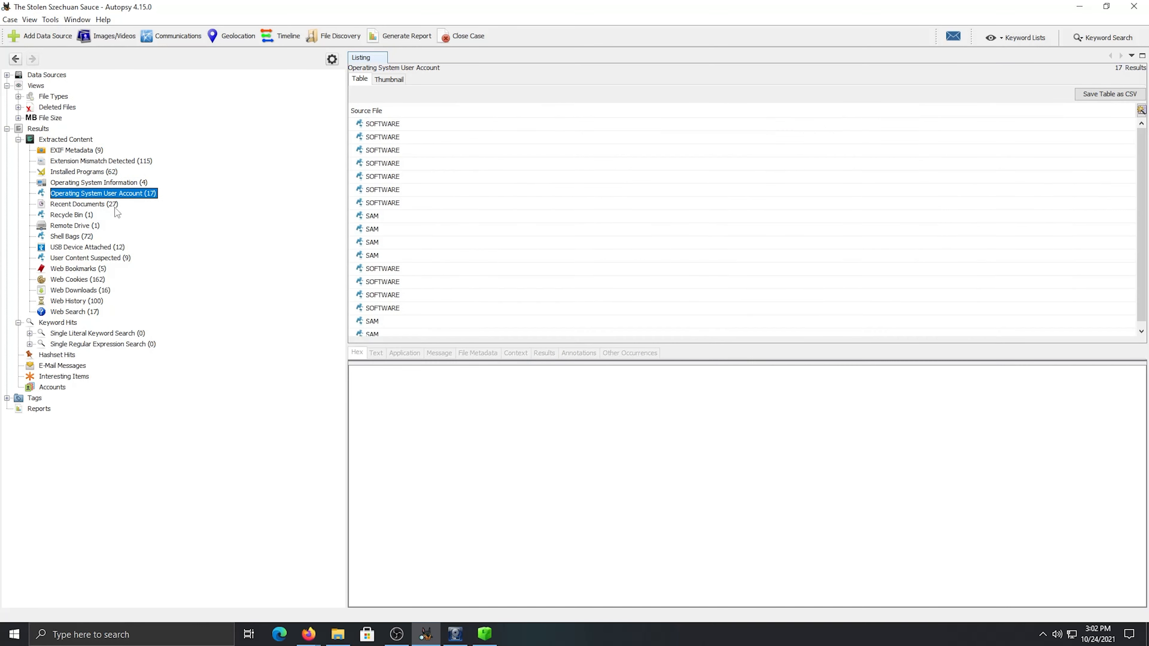
View the Extension Mismatch Detected results and examine all columns of the Operating System Information results for both disk images
left_click(73, 161)
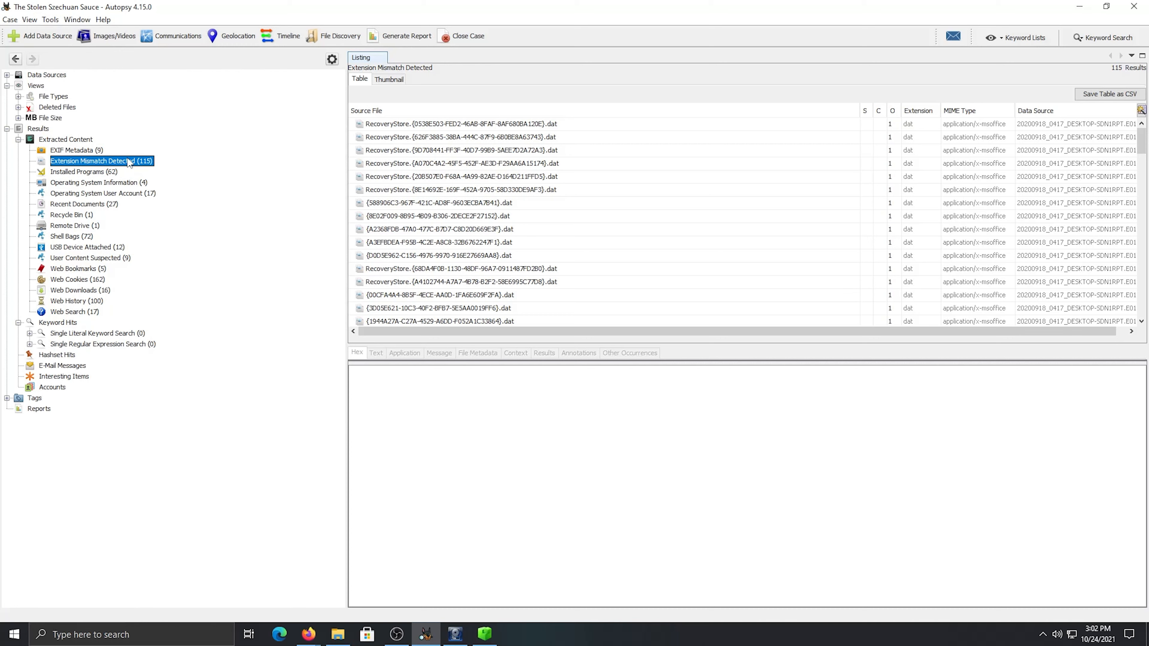
left_click(115, 183)
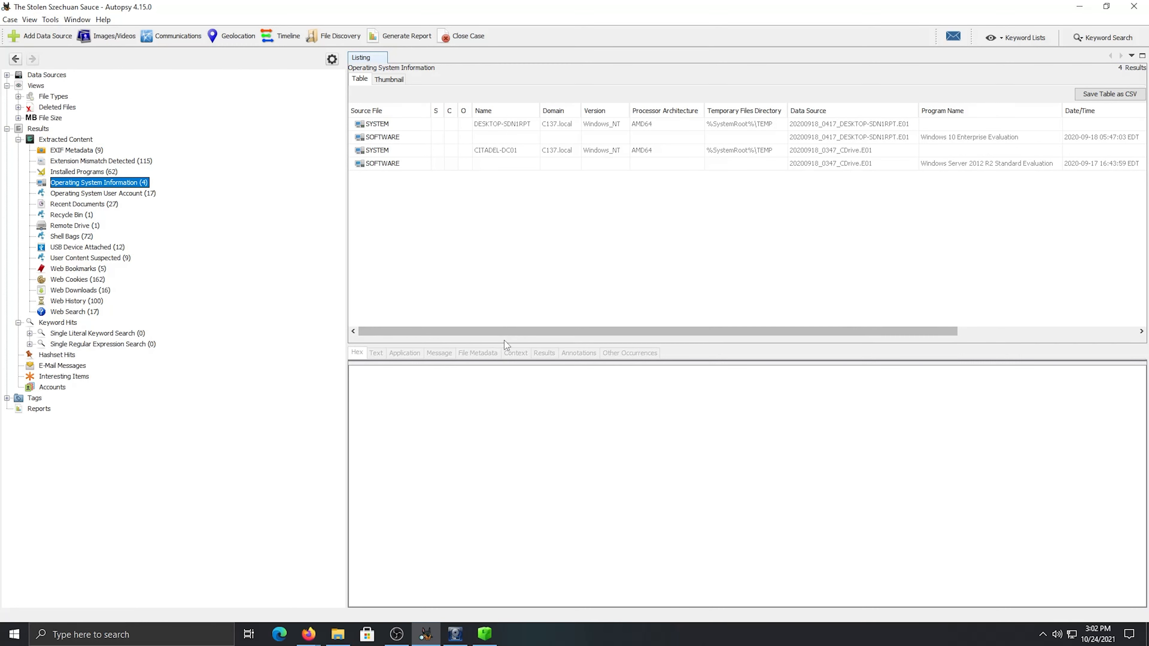
left_click_drag(560, 336, 764, 349)
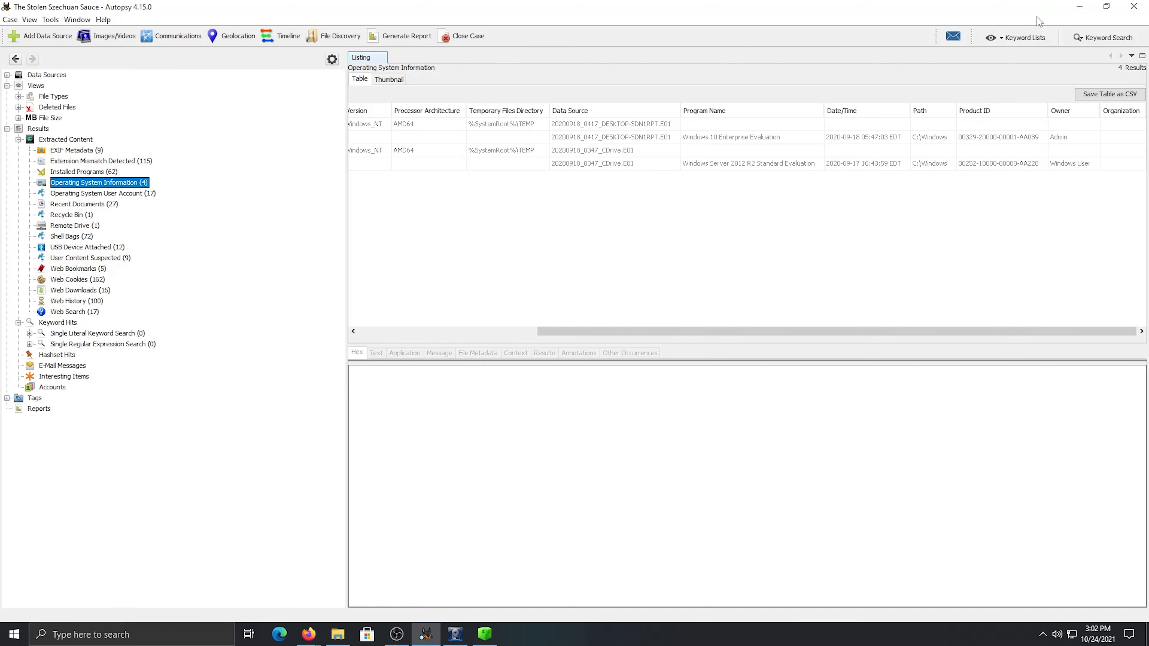
Minimize Autopsy and switch to FTK Imager to view the files of the server image
left_click(1079, 6)
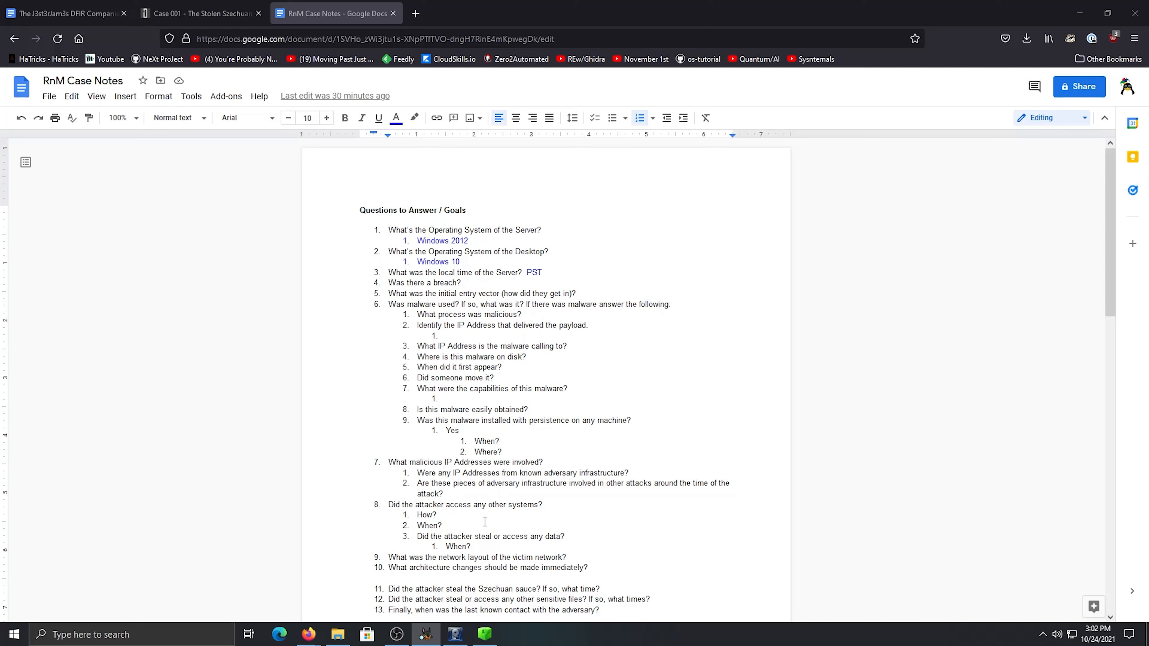
left_click(454, 635)
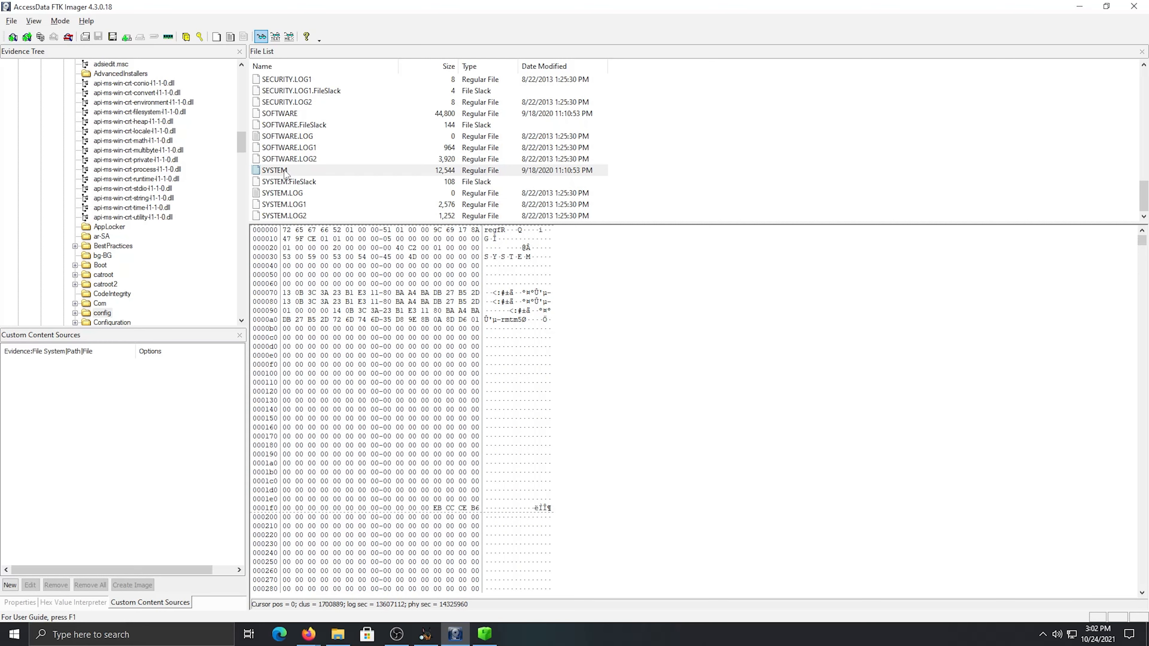
mouse_move(241, 142)
left_mouse_down()
mouse_move(235, 126)
mouse_move(237, 145)
left_mouse_up()
left_click(186, 635)
type("arse")
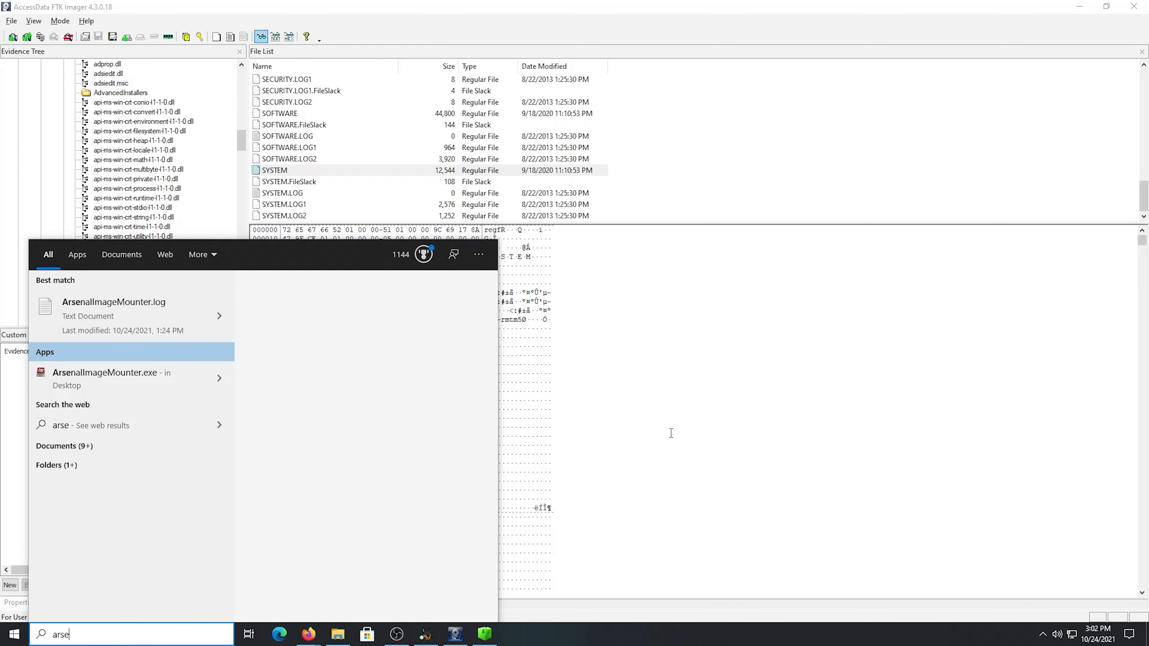
key("BackSpace")
key("BackSpace")
key("BackSpace")
key("BackSpace")
left_click(757, 32)
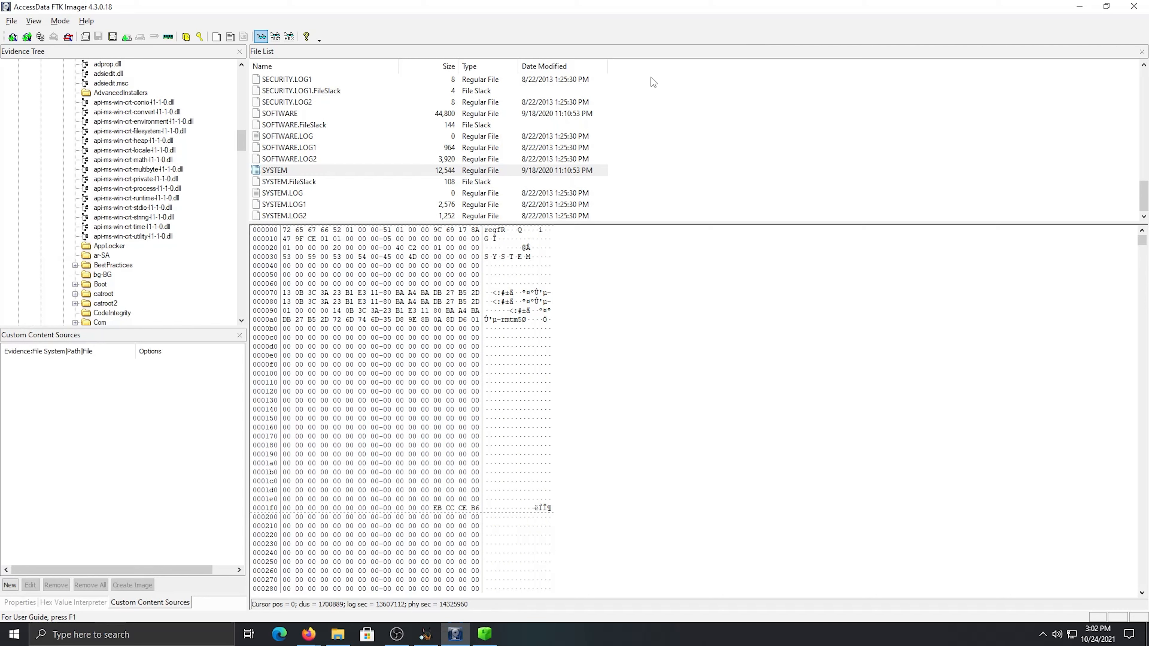
Select the SYSTEM hive, and switch to the RnM Case Notes to check the question about the server's local time
left_click(310, 171)
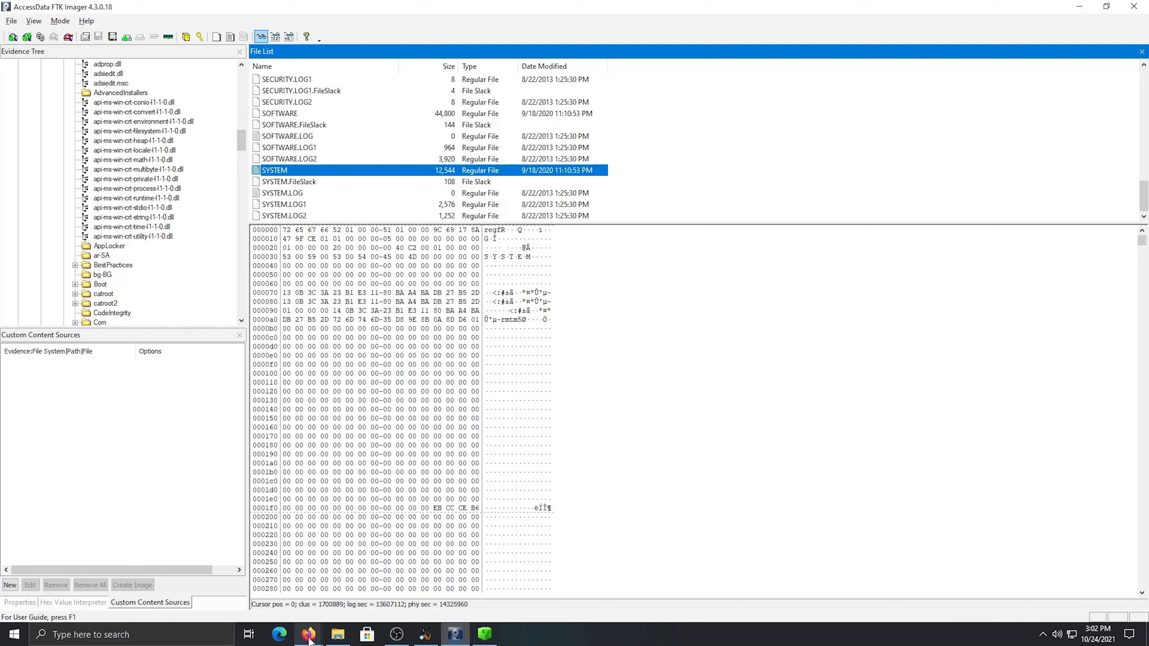
mouse_move(309, 634)
left_click(396, 570)
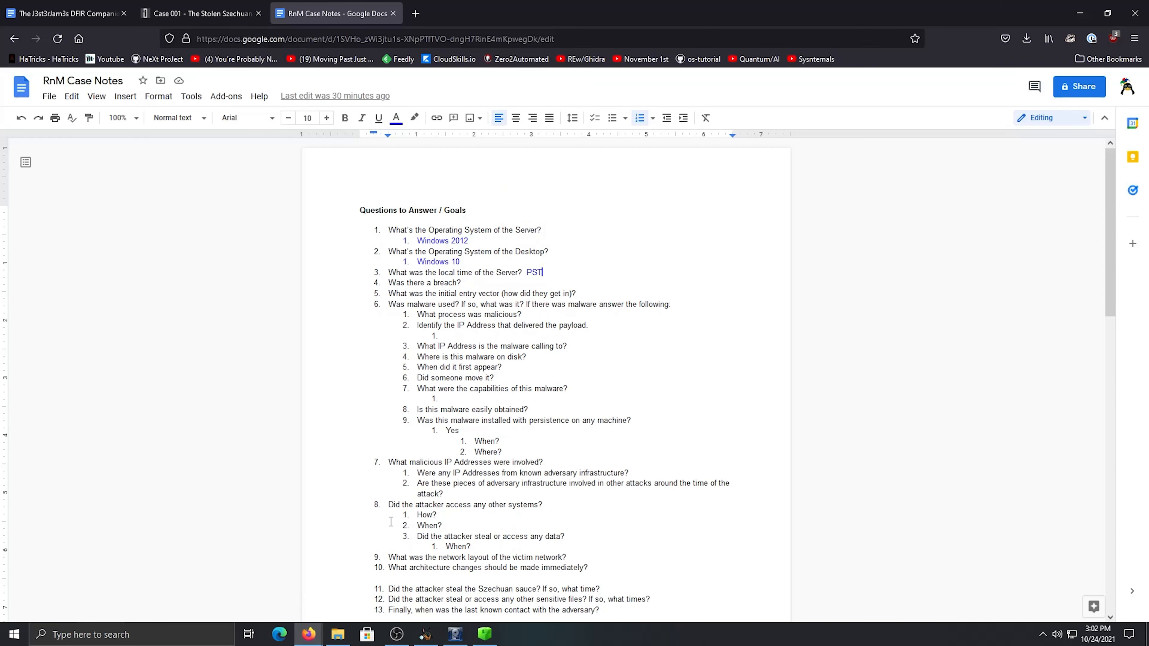
left_click_drag(500, 273, 467, 273)
left_click(496, 273)
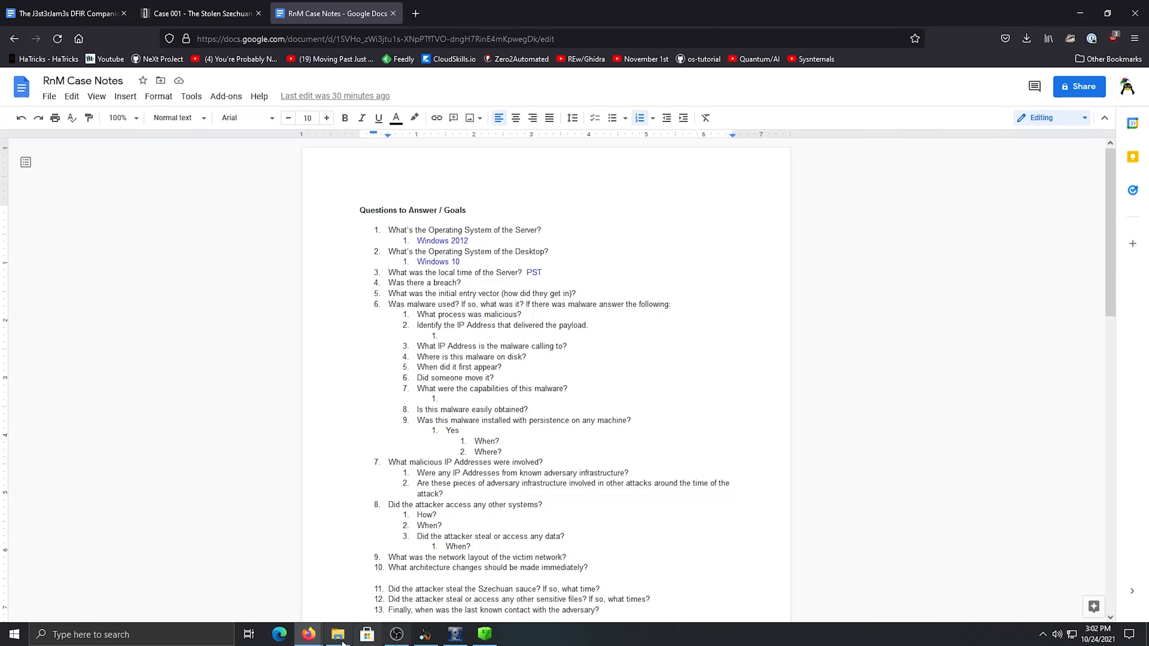
Switch to FTK Imager and select the Windows/System32/config folder in 20200918_0347_CDrive.E01
mouse_move(451, 642)
left_click(452, 641)
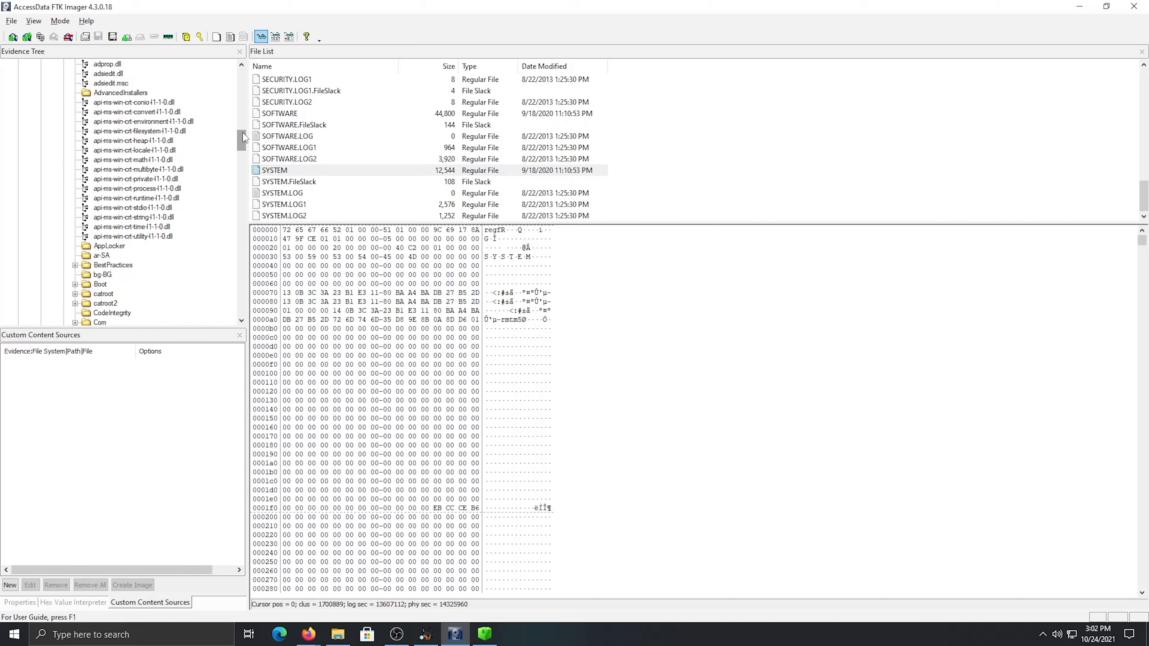
left_click_drag(243, 137, 243, 132)
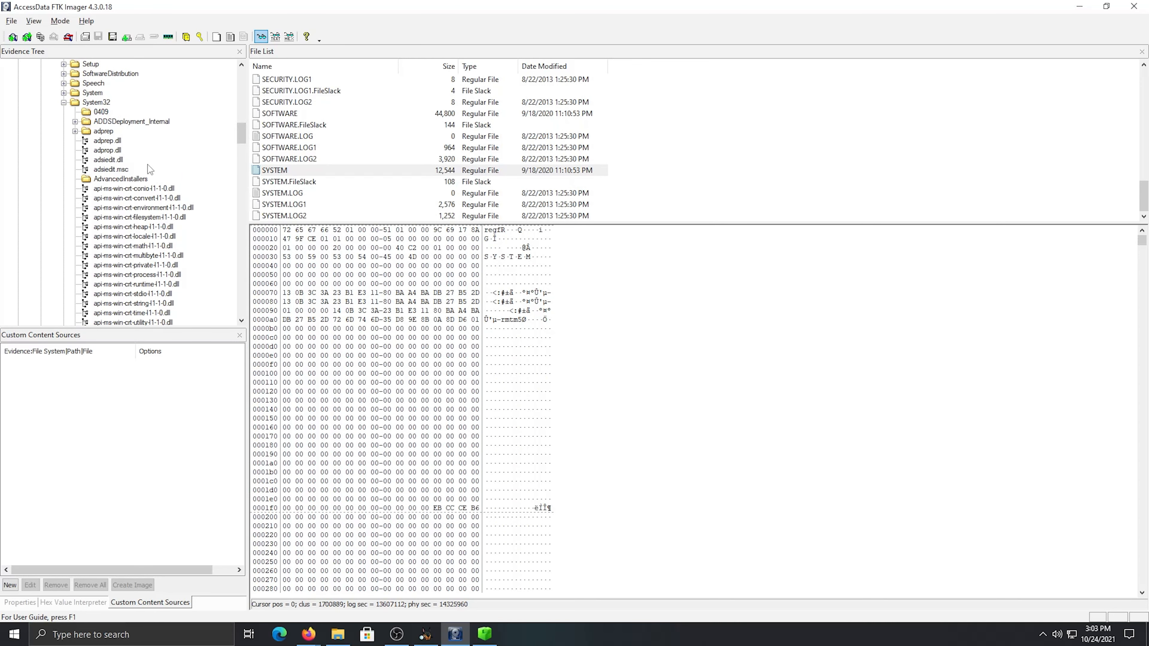
left_click_drag(241, 136, 254, 81)
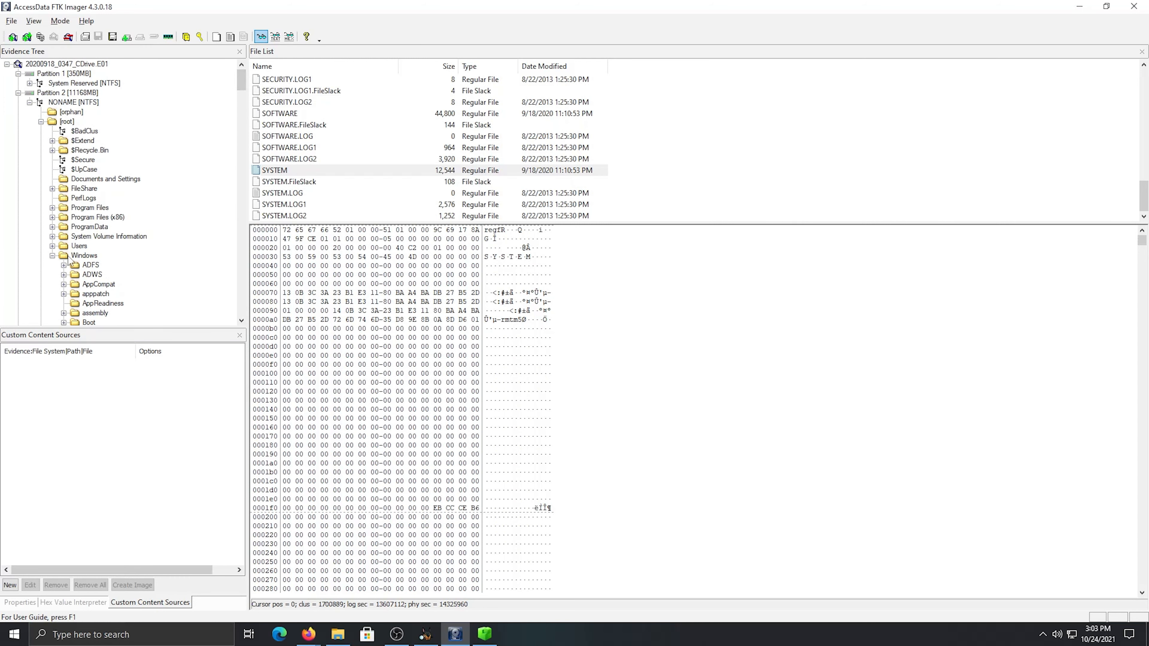
scroll(153, 244, "down", 8)
scroll(137, 247, "down", 9)
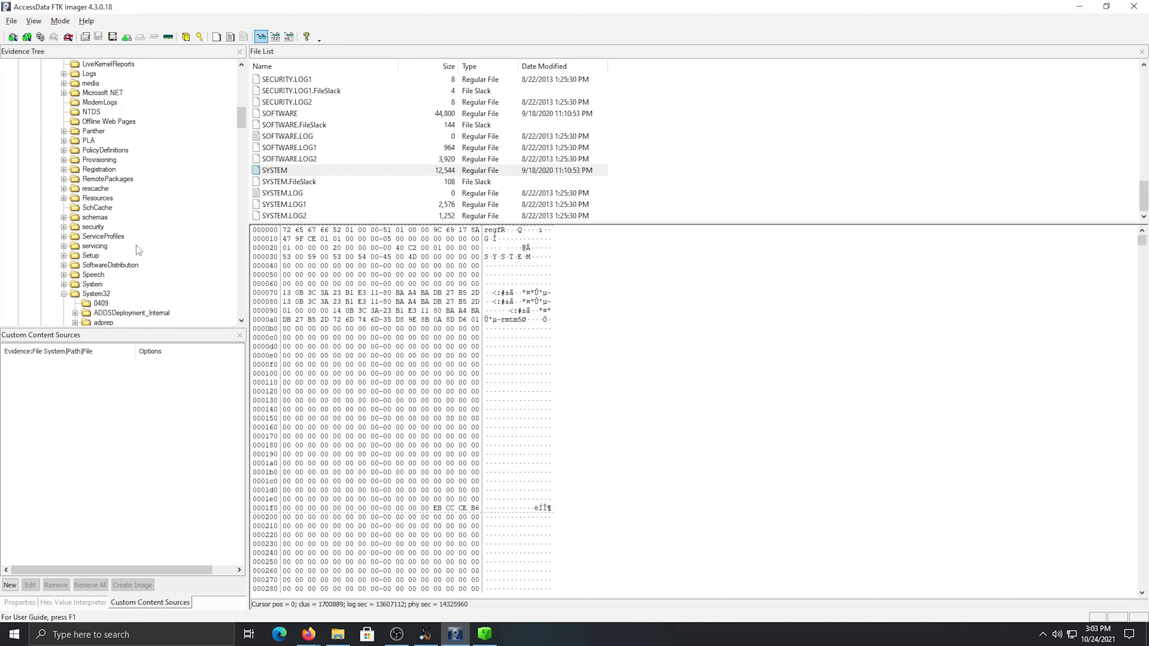
scroll(94, 265, "down", 15)
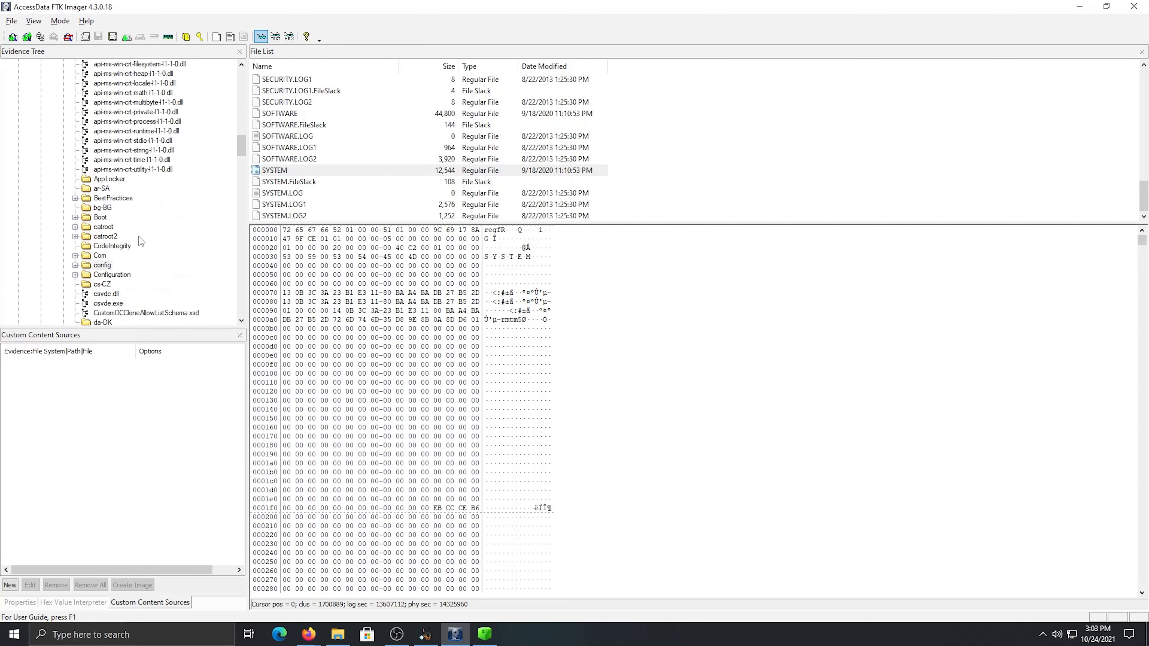
left_click(97, 208)
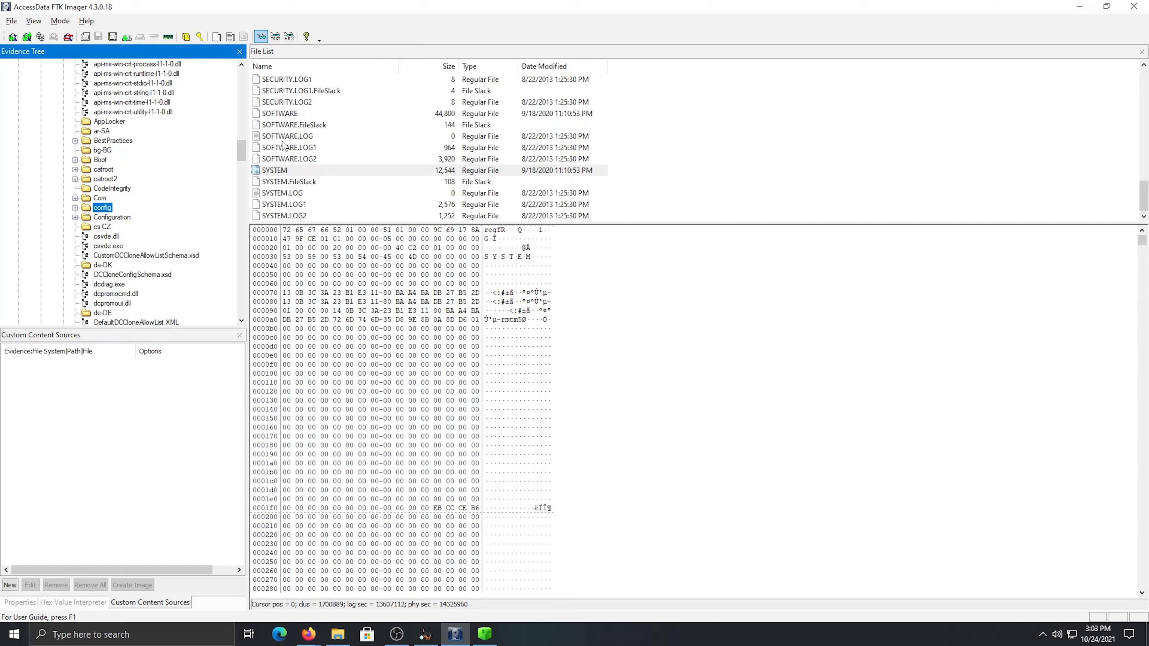
Examine the SYSTEM, SOFTWARE and SAM registry hives in the config folder and look at the export options for SAM
scroll(292, 160, "down", 10)
left_click(291, 172)
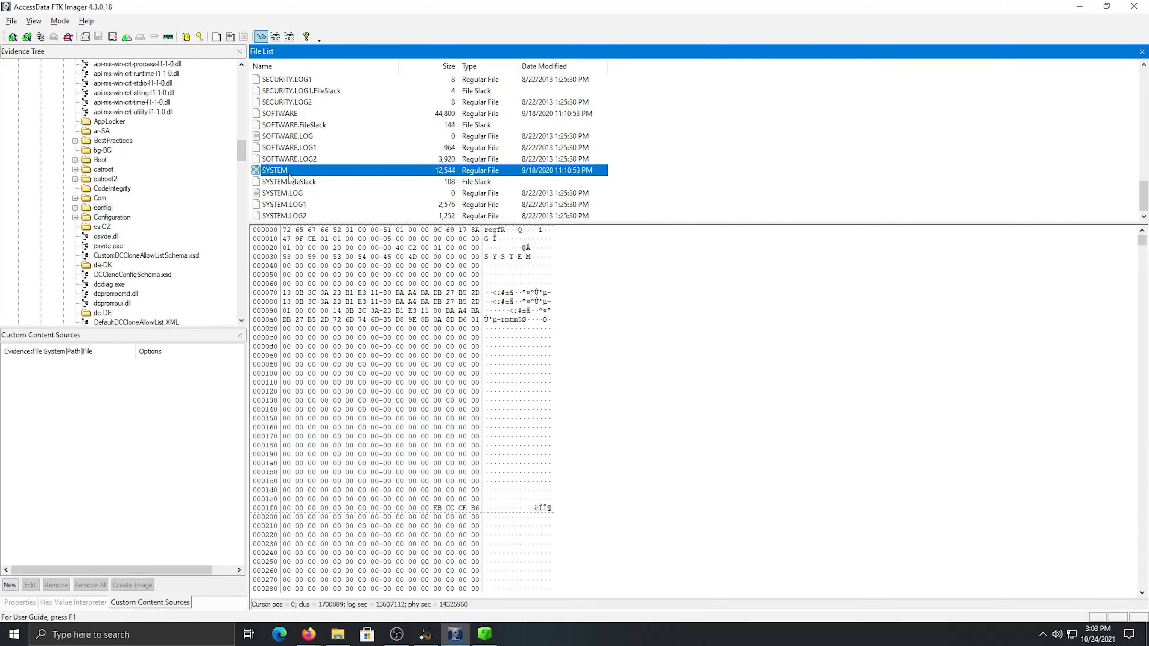
left_click(292, 116)
scroll(332, 148, "up", 3)
left_click(303, 159)
left_click(300, 124)
scroll(342, 156, "up", 3)
scroll(341, 152, "up", 10)
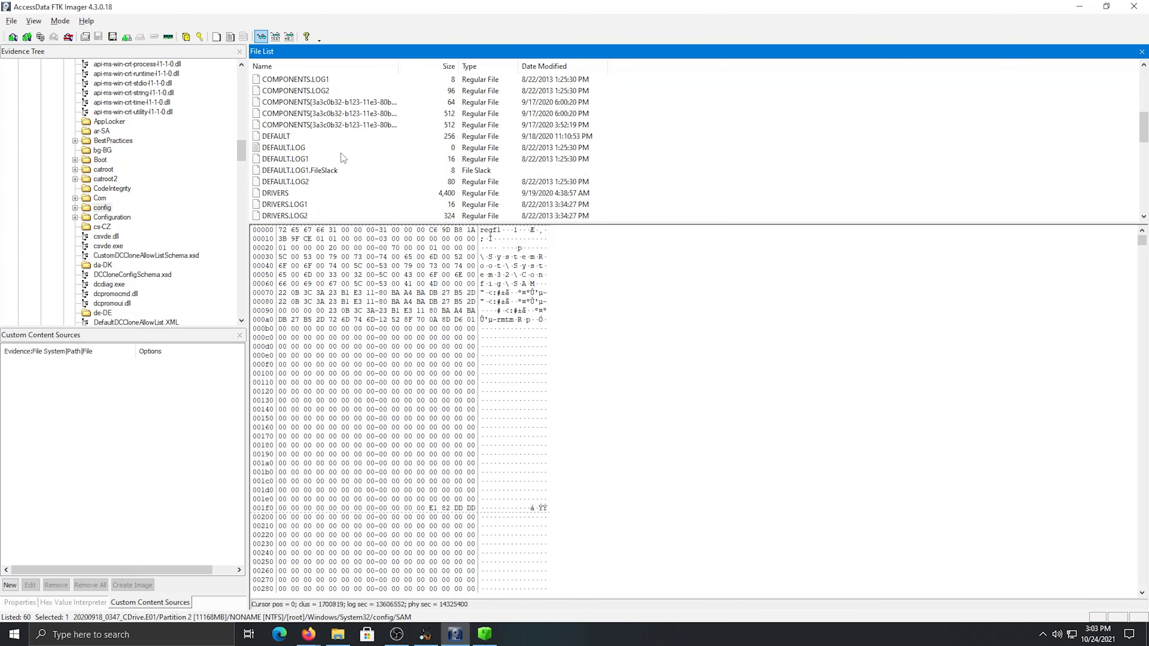
scroll(342, 158, "down", 12)
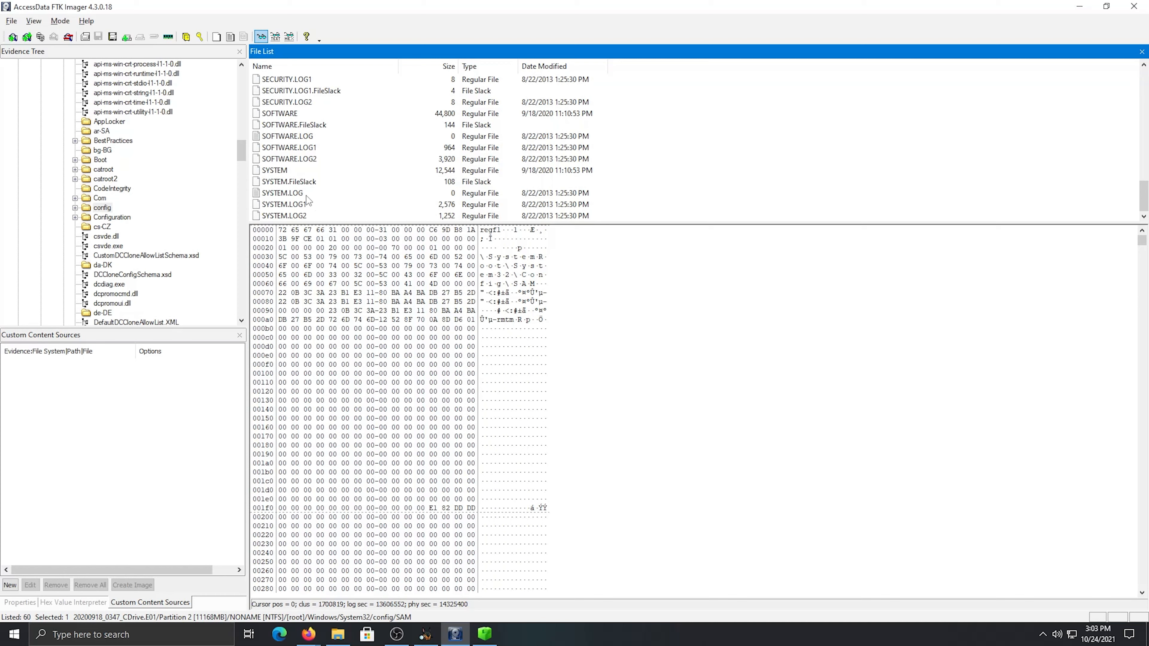
scroll(329, 167, "up", 1)
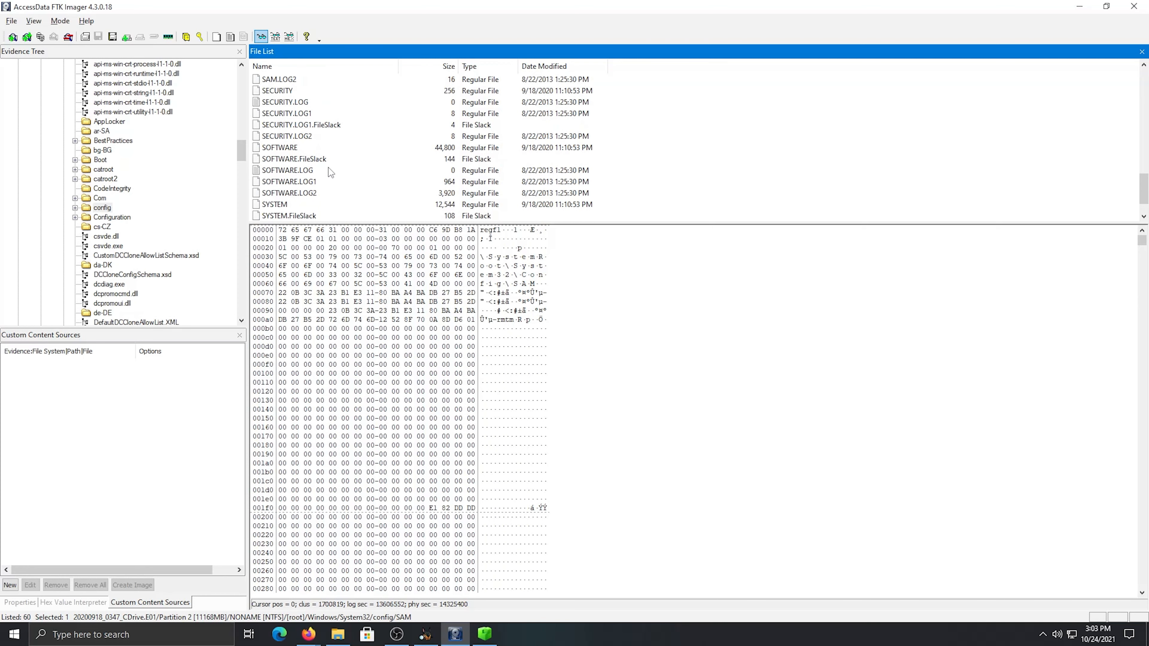
scroll(396, 150, "up", 2)
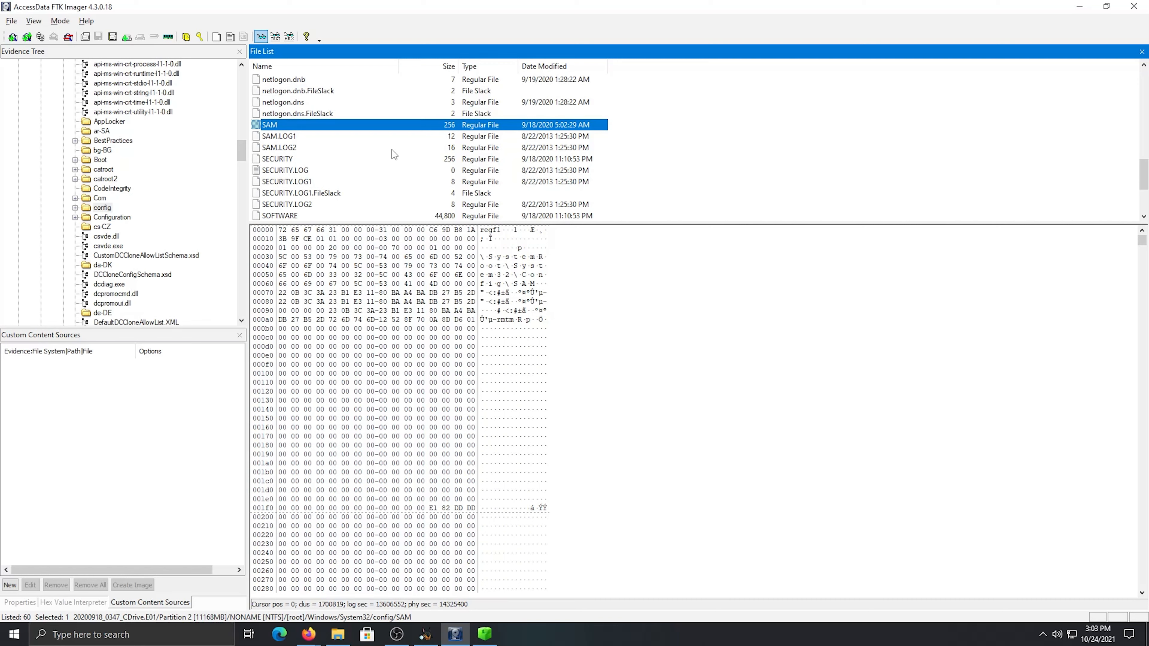
right_click(369, 123)
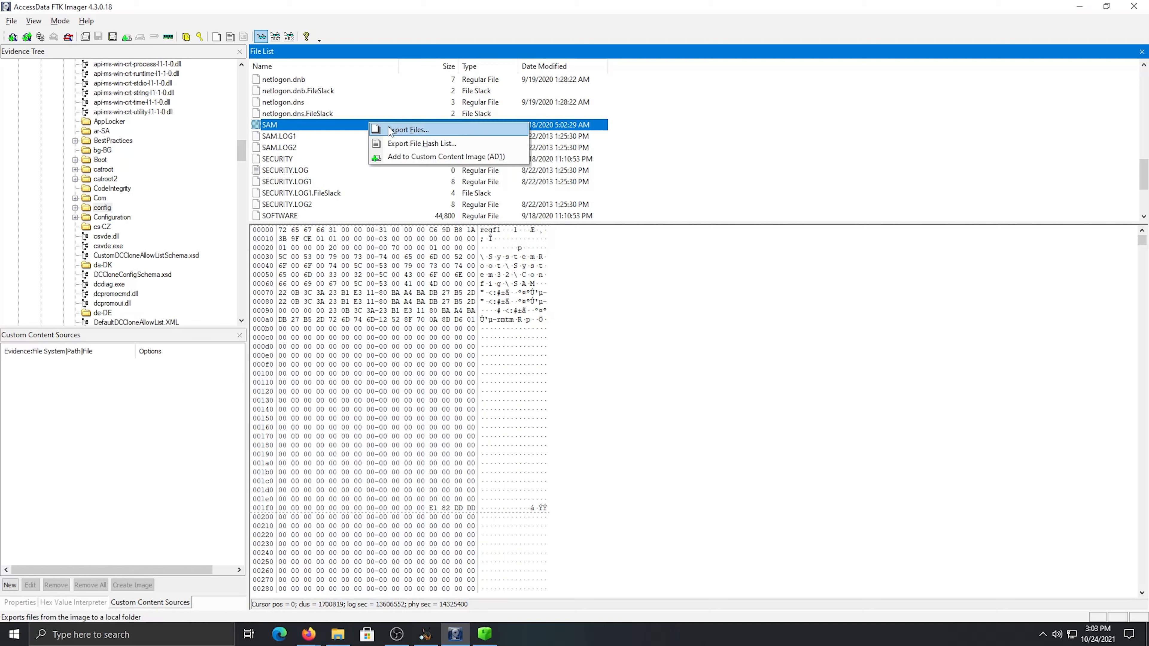
left_click(370, 34)
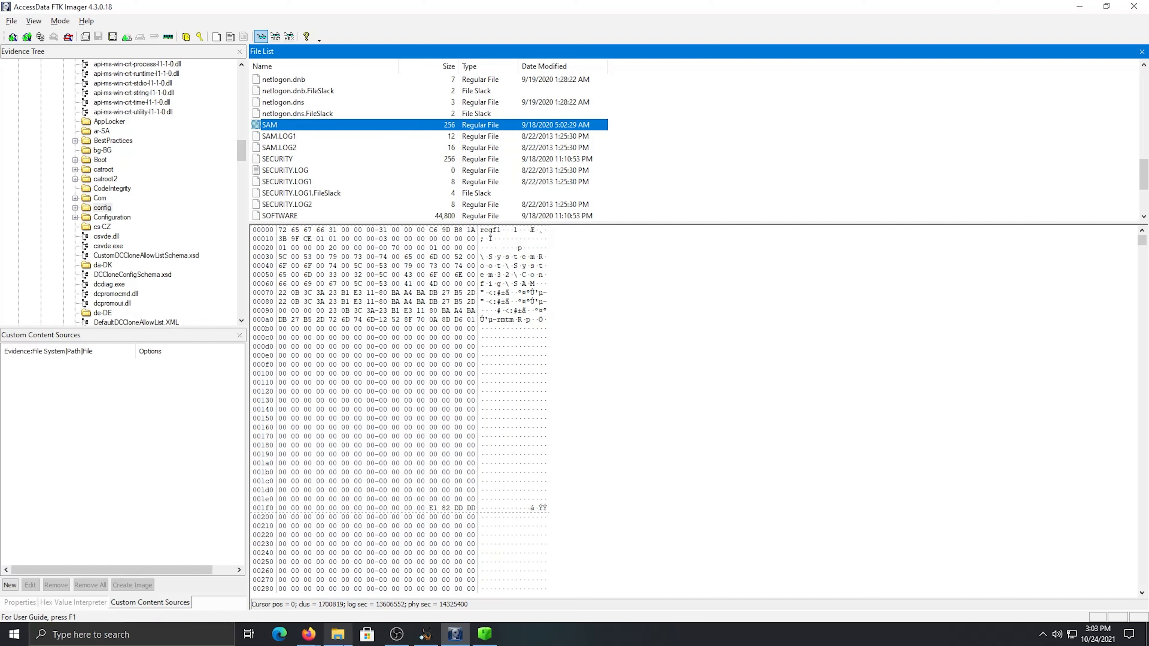
Switch to File Explorer and open the Downloads > RnM > Protected folder to view the supplied registry hives
mouse_move(337, 634)
left_click(344, 639)
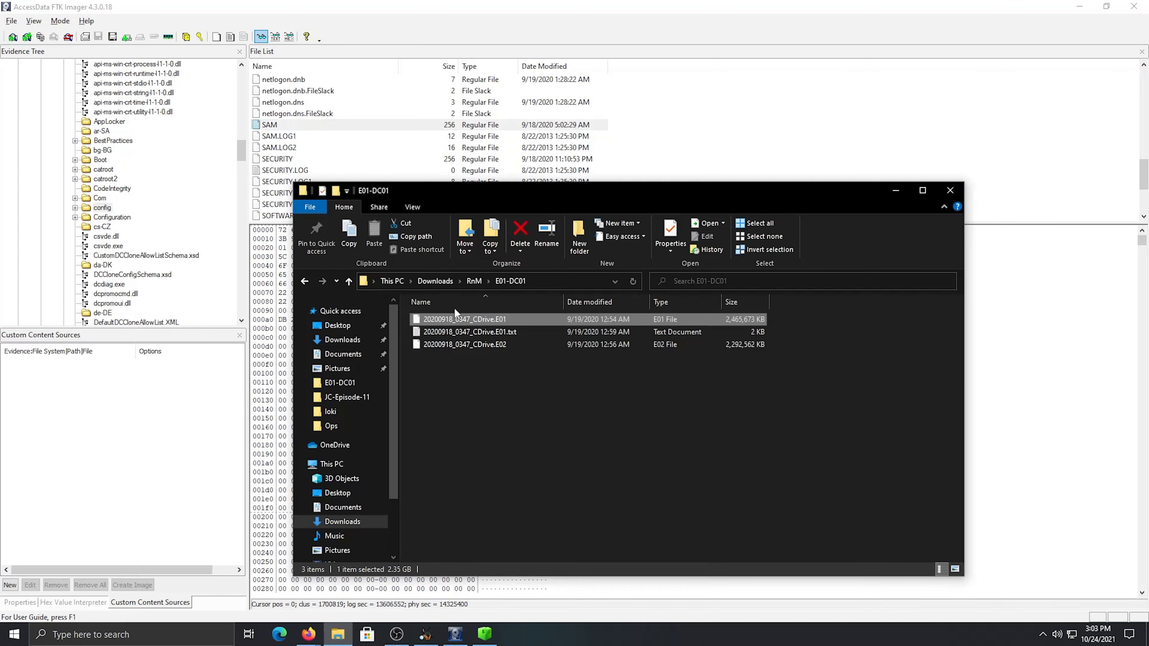
left_click(474, 281)
double_click(458, 346)
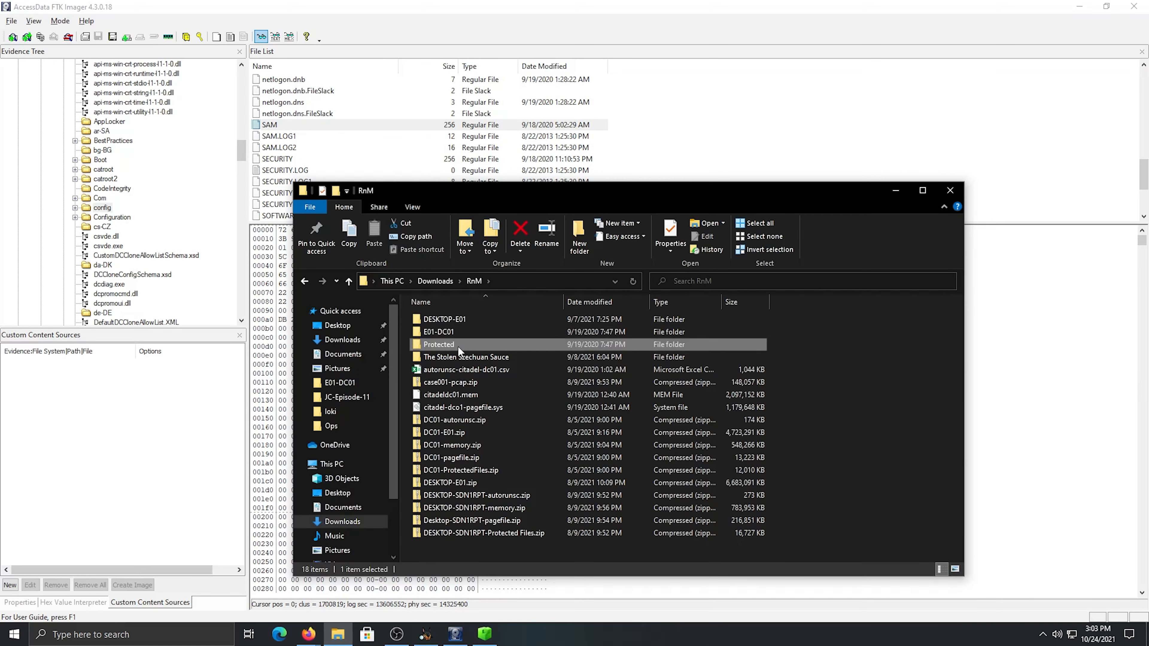
key("ctrl+a")
left_click(519, 450)
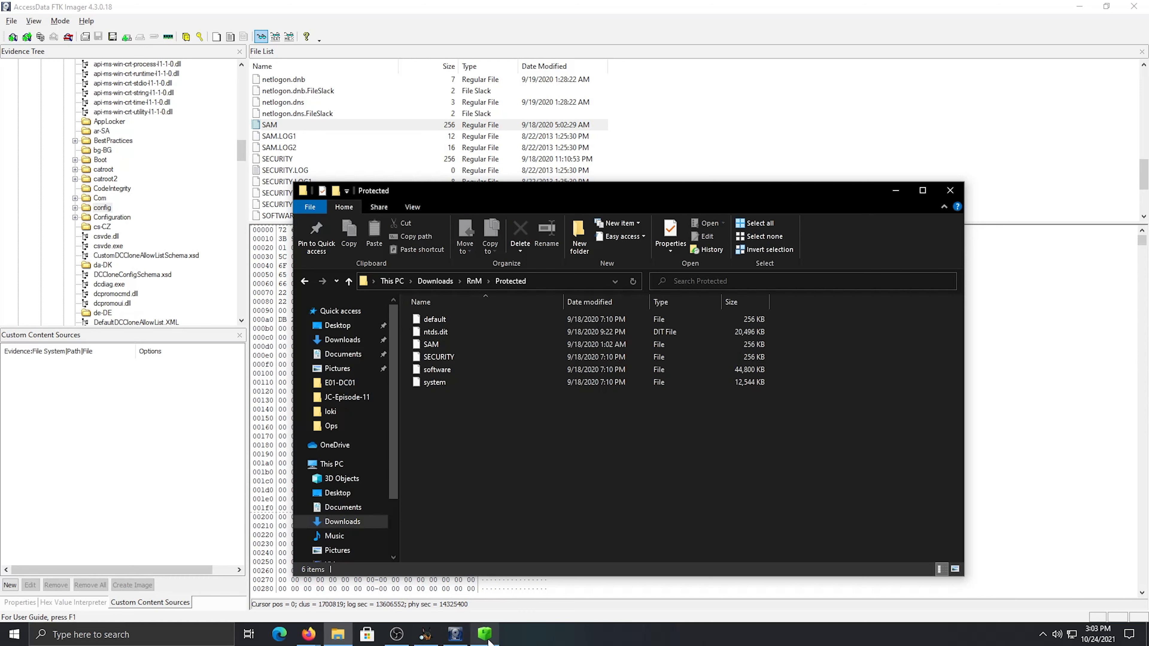
Switch to Firefox, search the web for "registry explorer" in a new tab and open the Eric Zimmerman's tools page
mouse_move(487, 638)
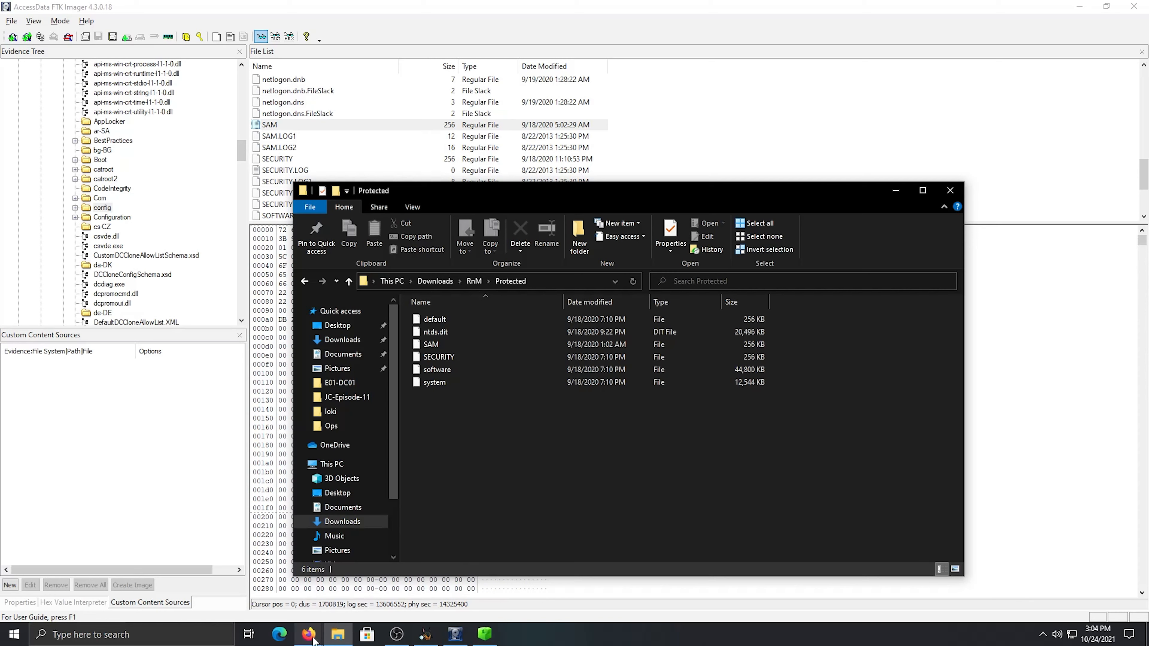
mouse_move(313, 638)
left_click(294, 600)
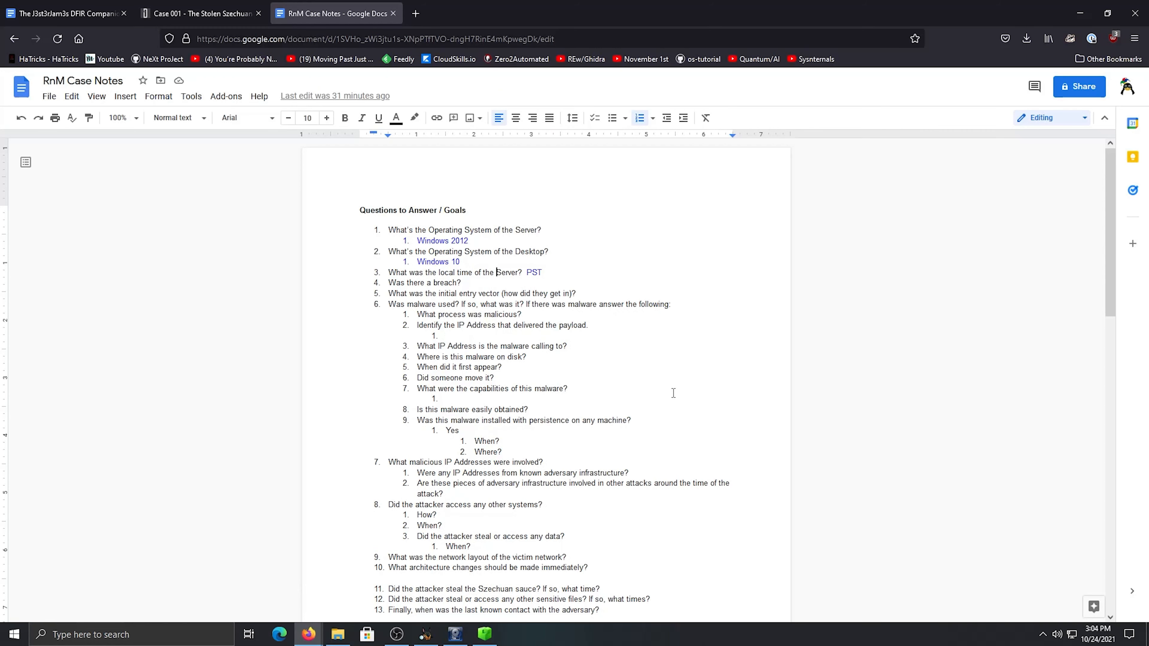
left_click(415, 13)
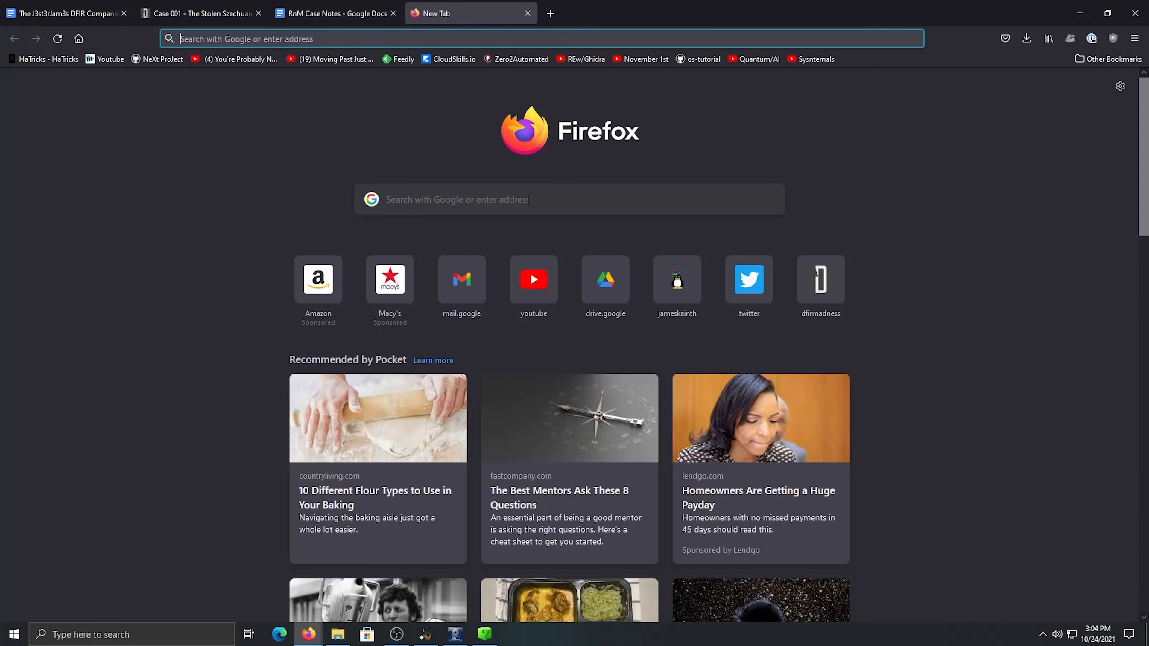
type("reg")
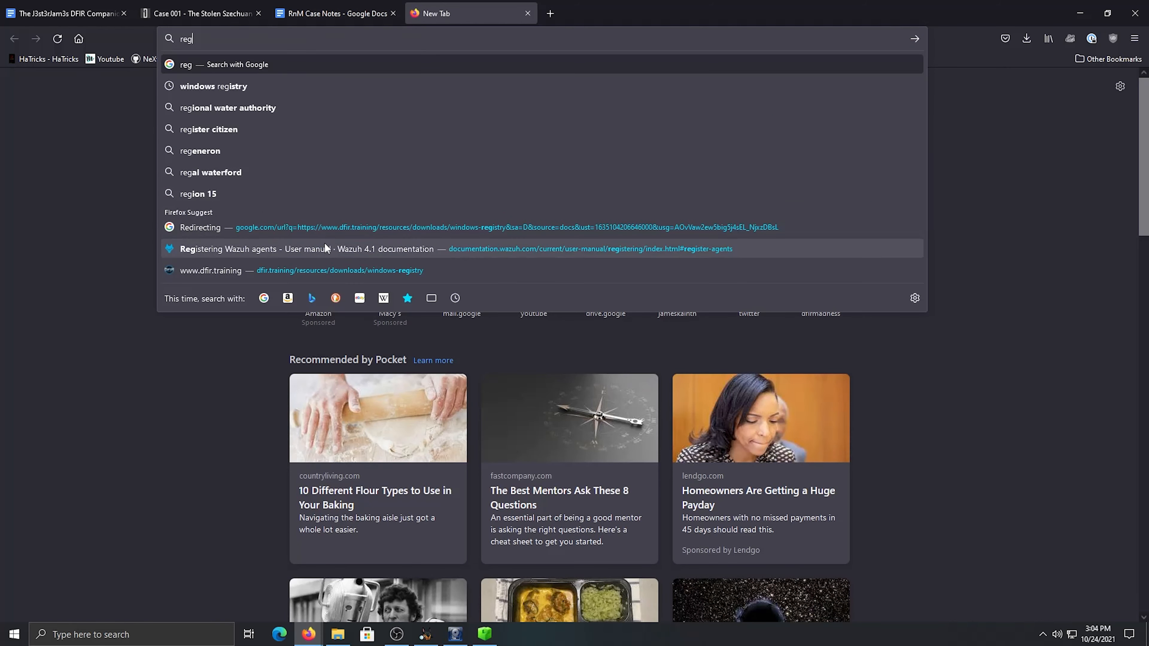
type("ist")
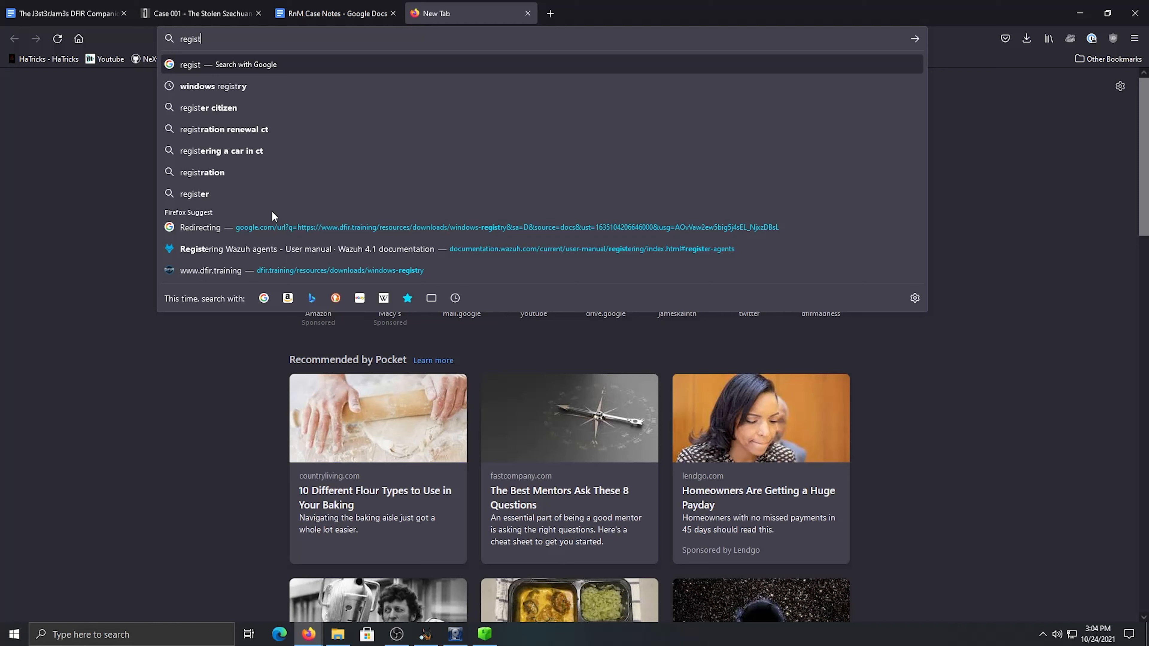
type("ry")
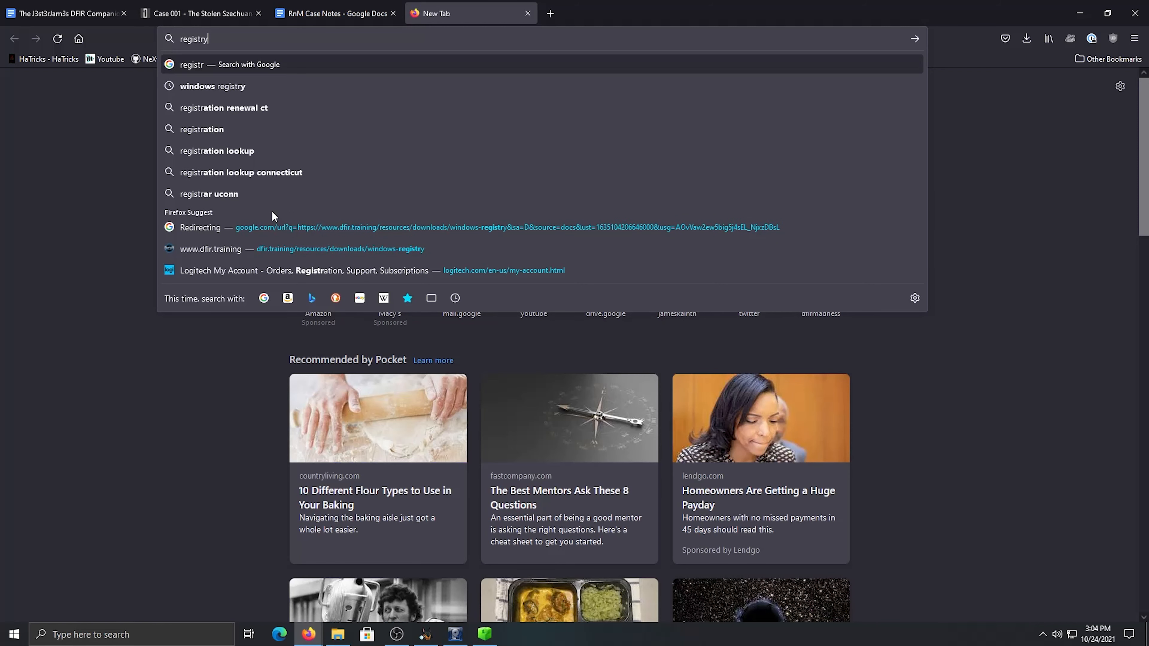
type(" exp")
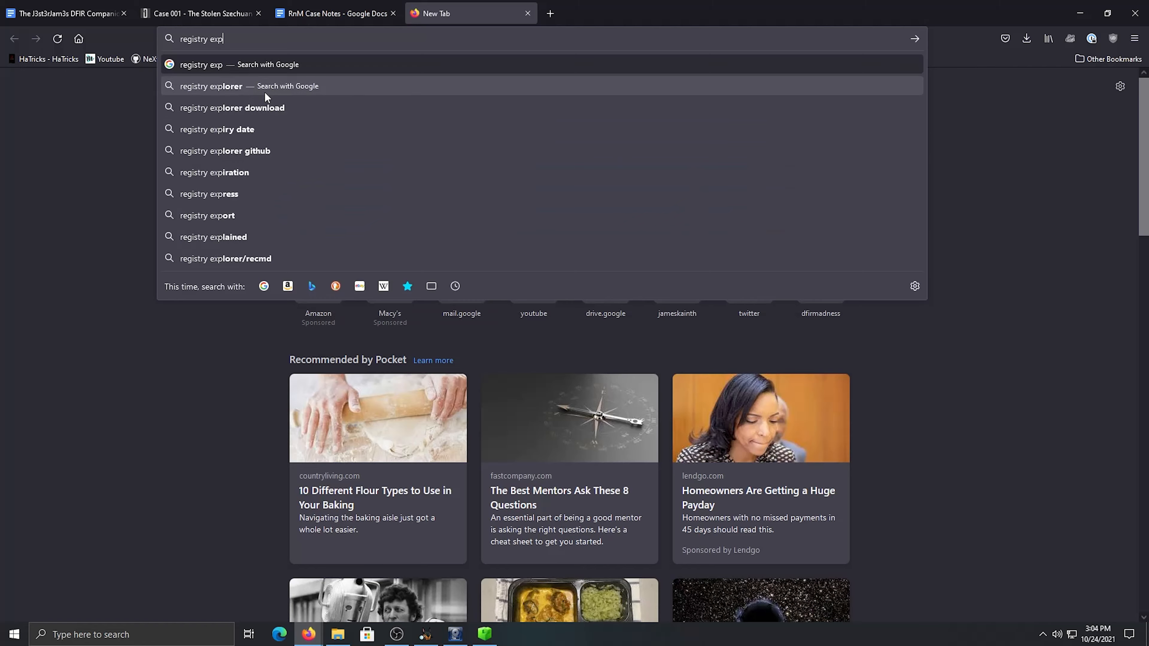
left_click(264, 87)
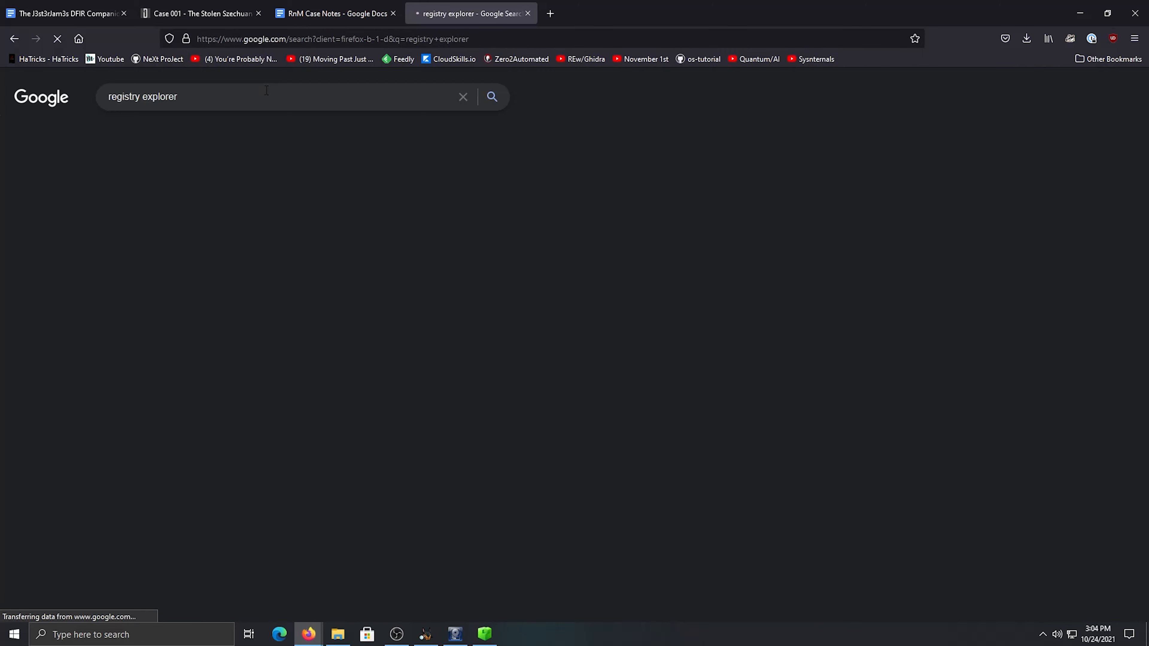
left_click(215, 199)
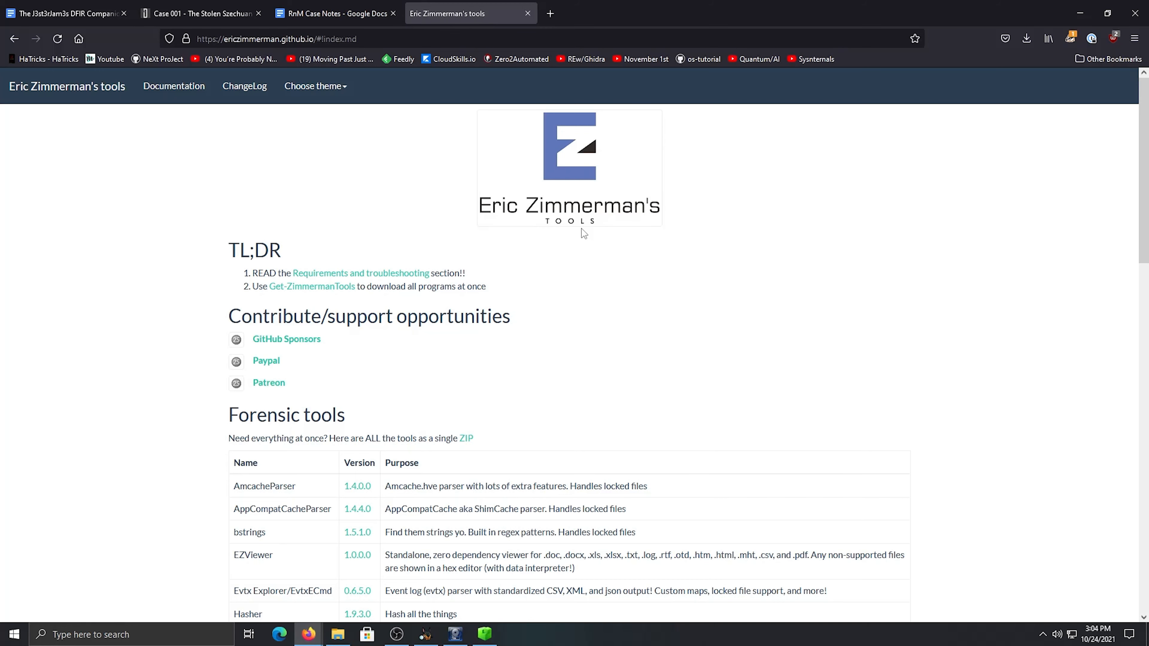
Examine the Forensic tools list on Eric Zimmerman's tools page, including Registry Explorer/RECmd, and close the page
scroll(579, 223, "down", 6)
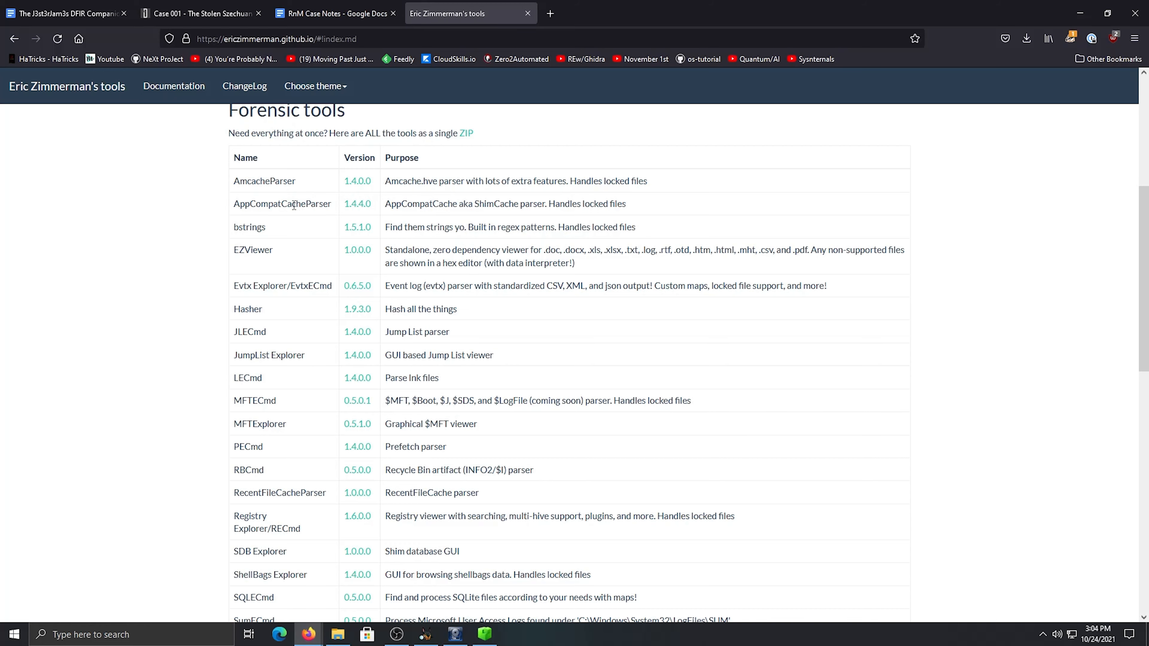
scroll(349, 225, "down", 3)
scroll(340, 229, "up", 7)
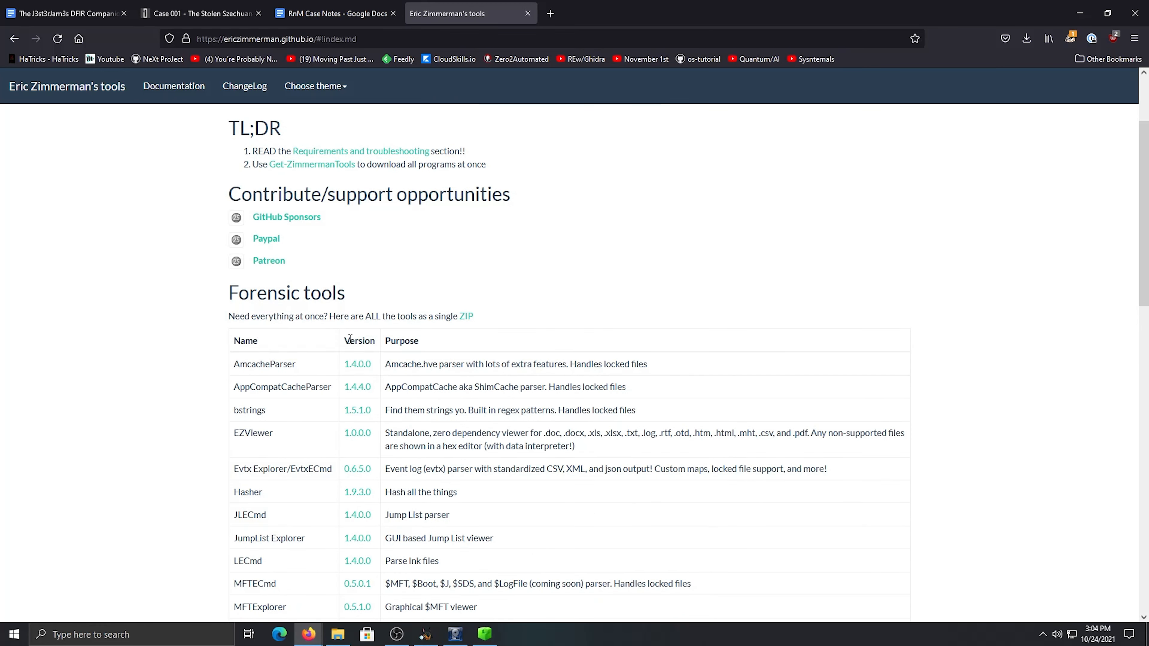
scroll(459, 332, "down", 4)
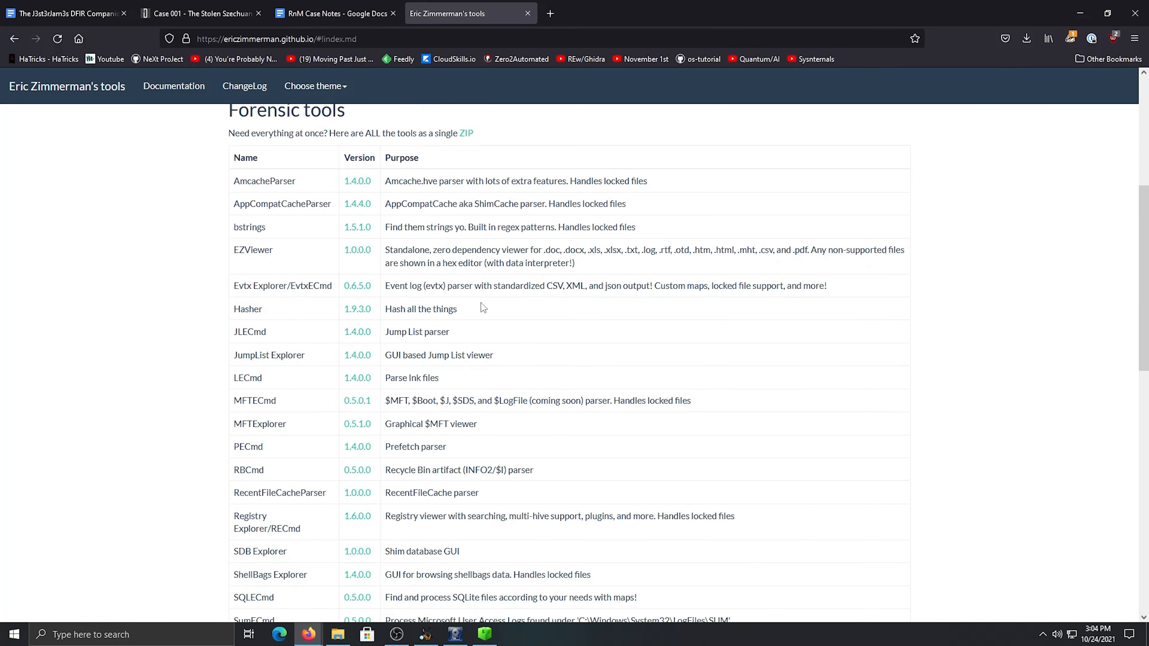
scroll(482, 303, "up", 6)
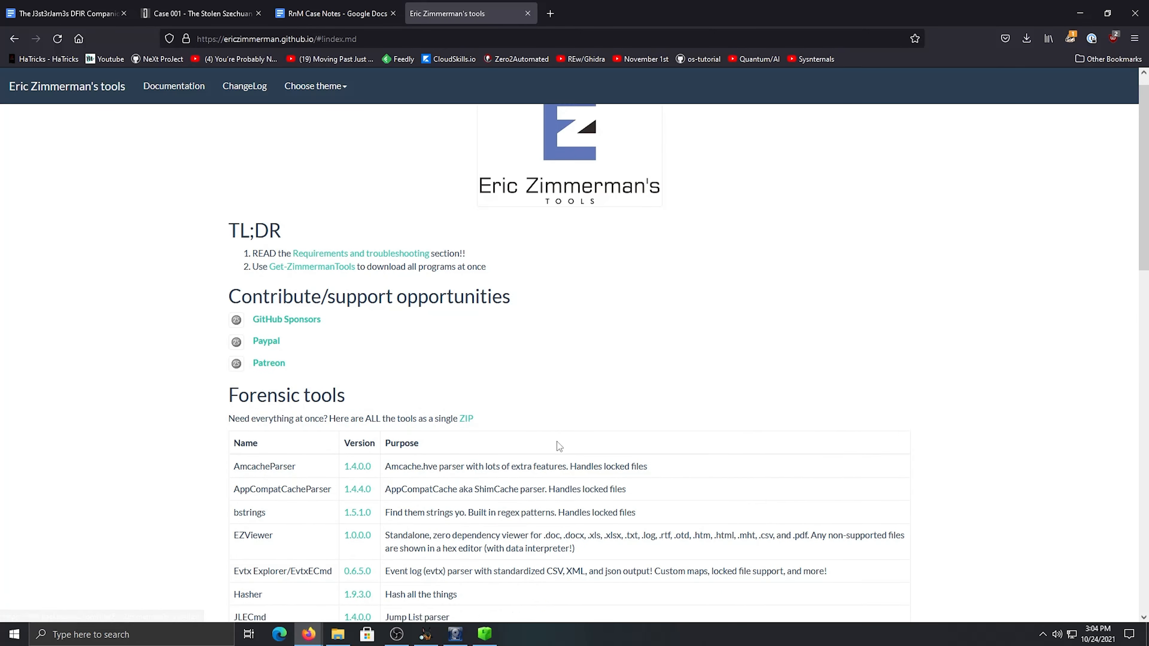
scroll(557, 442, "down", 4)
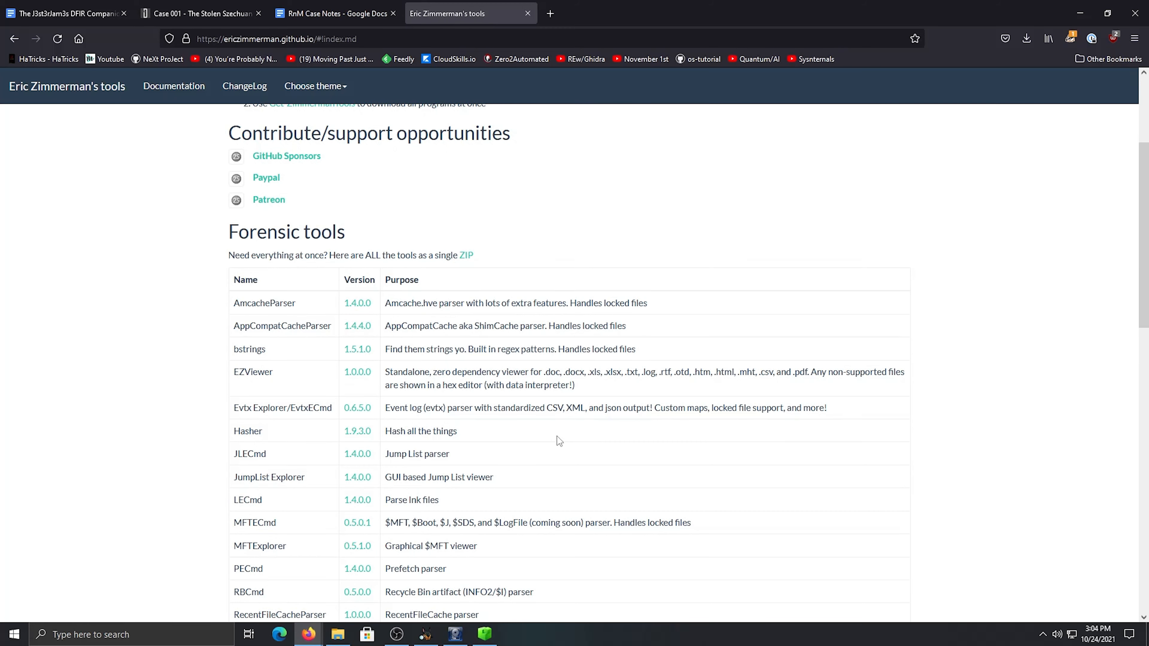
scroll(552, 443, "down", 4)
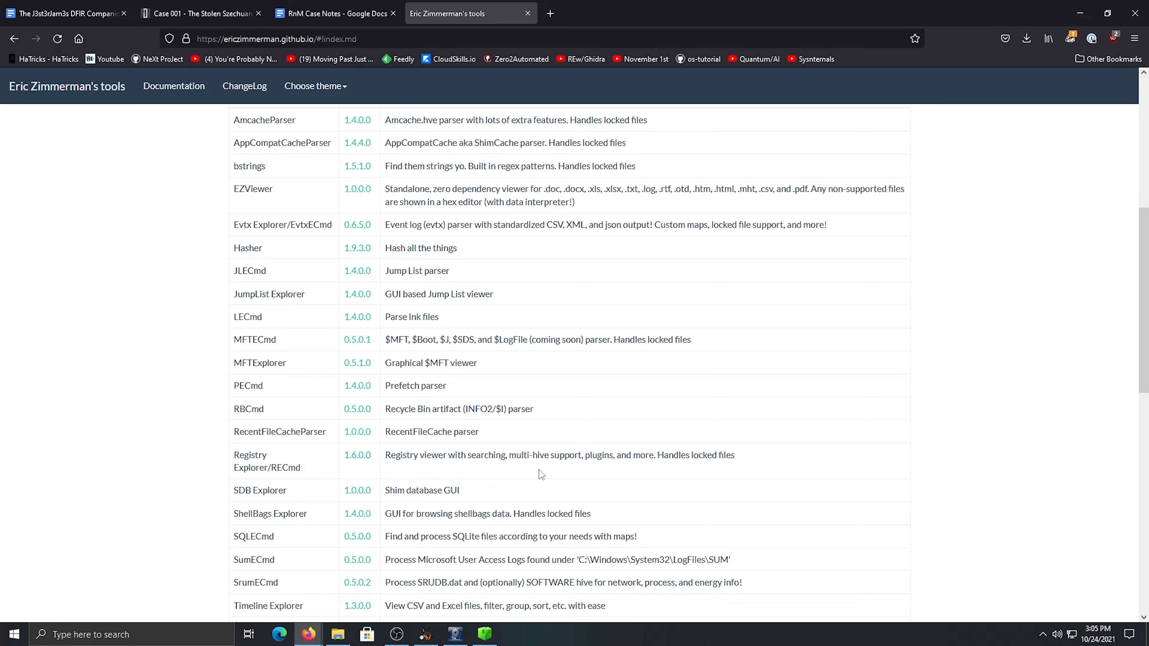
left_click(528, 13)
Check the supplied hives in the Protected folder and view the loaded system hive's key tree in Registry Explorer
left_click_drag(495, 273, 439, 273)
left_click(496, 273)
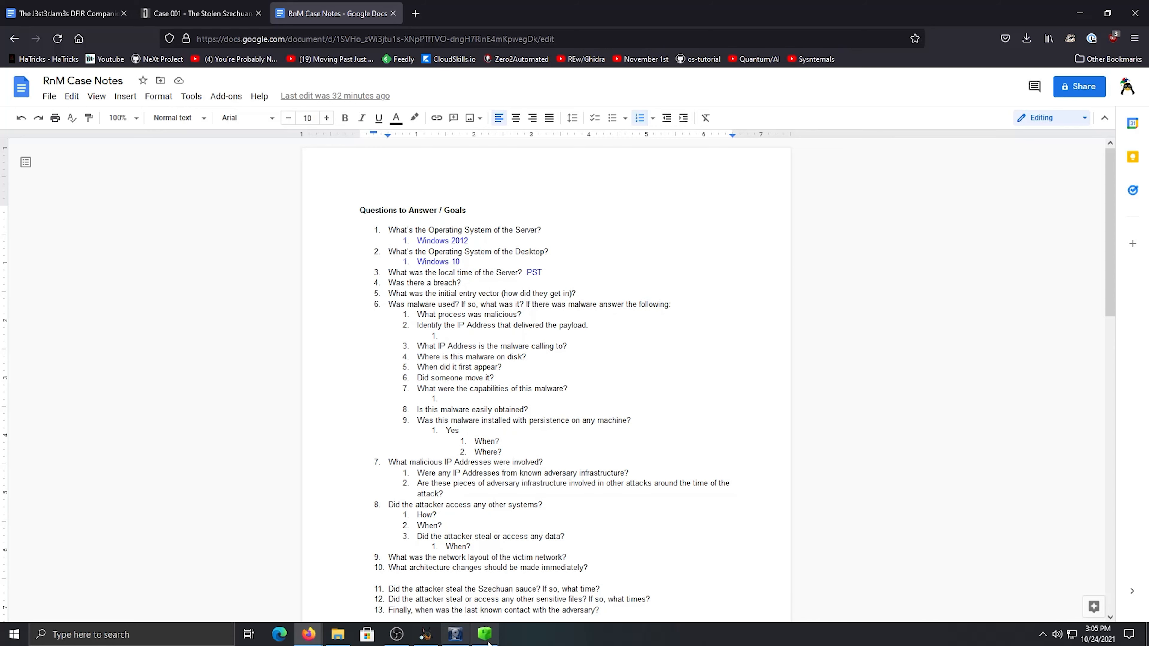
left_click(484, 634)
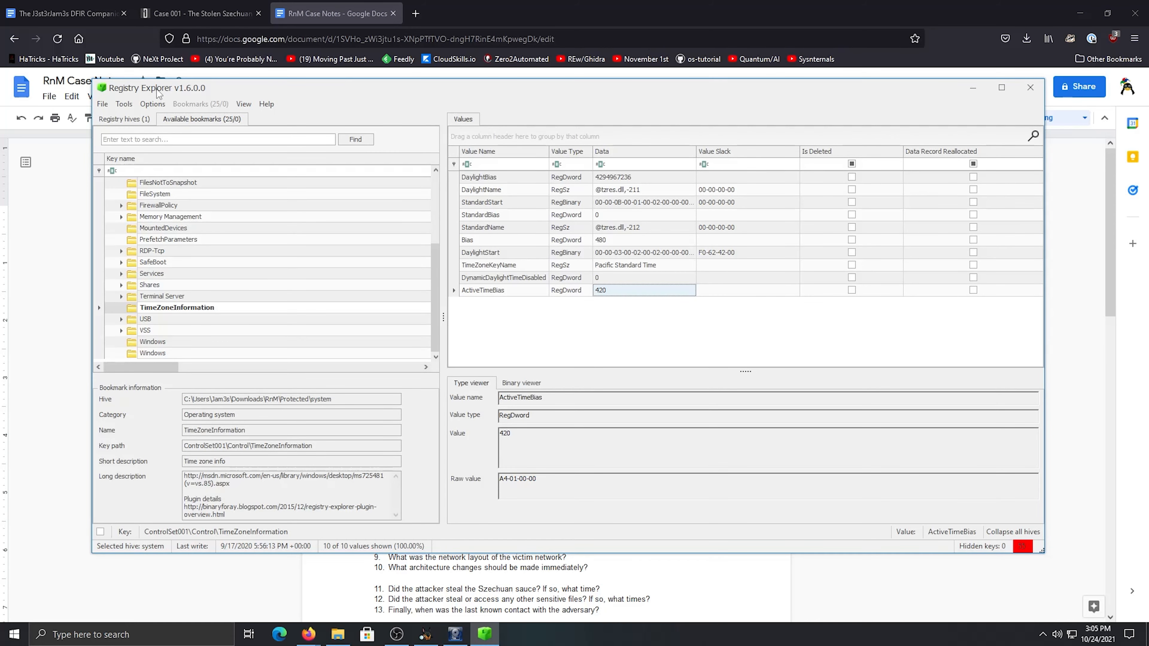
left_click(337, 635)
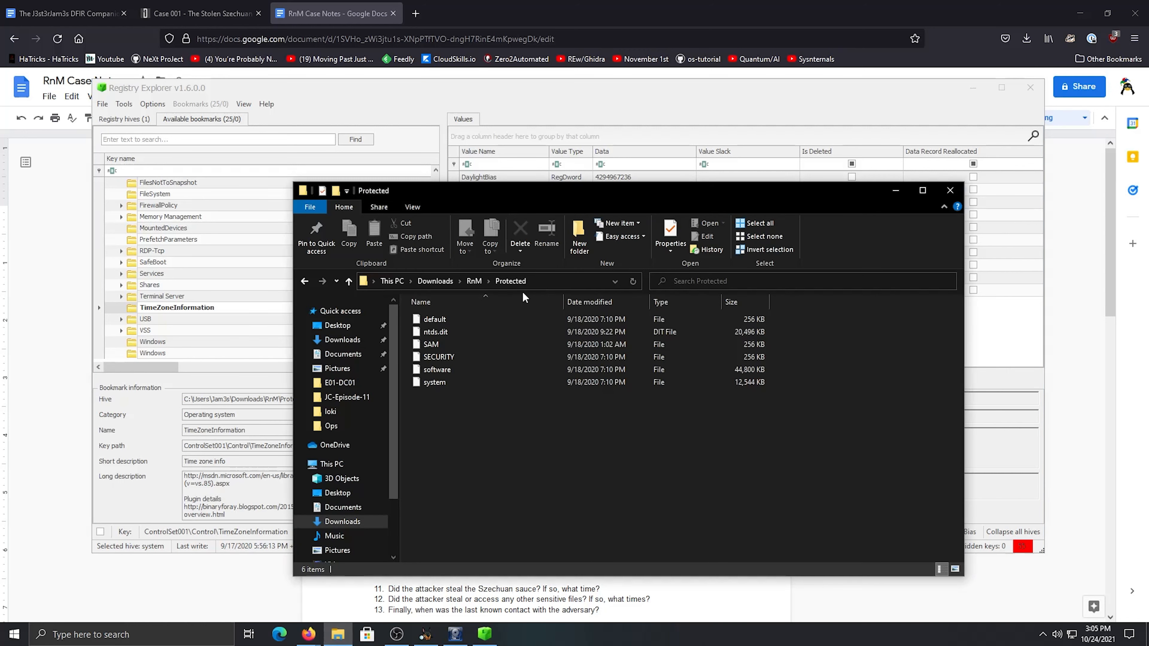
left_click(138, 121)
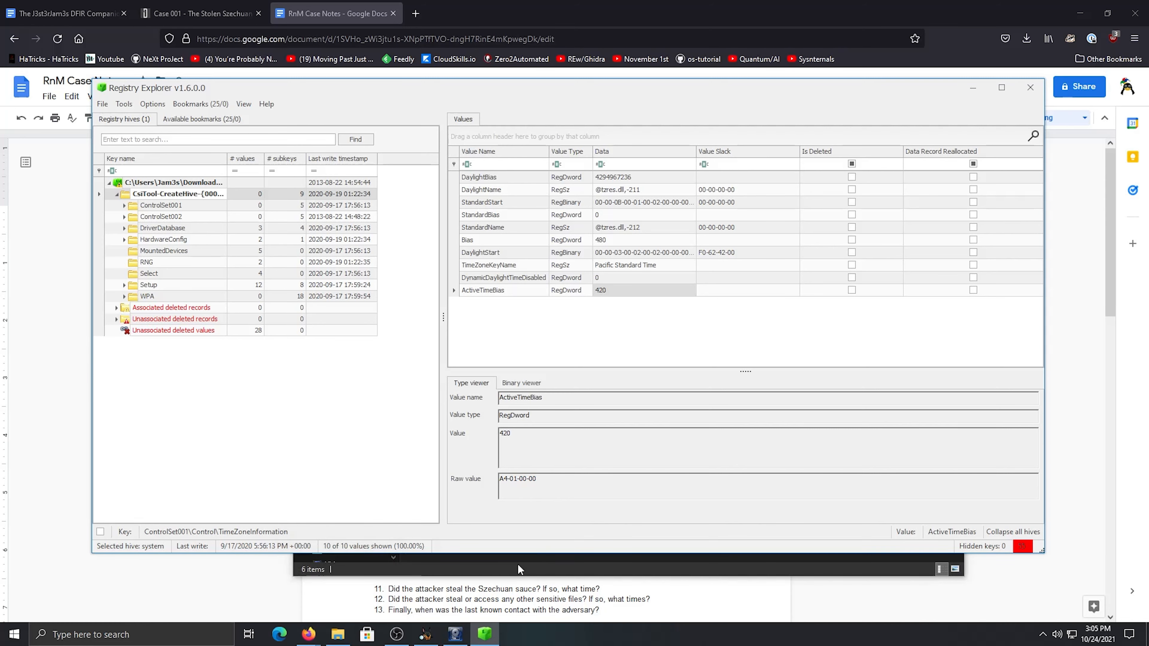
Switch to Firefox, search the web for "registry timezone", read the TechNet thread "Time Zone registry key?" and close it
left_click(457, 598)
left_click_drag(490, 271, 436, 264)
left_click(494, 274)
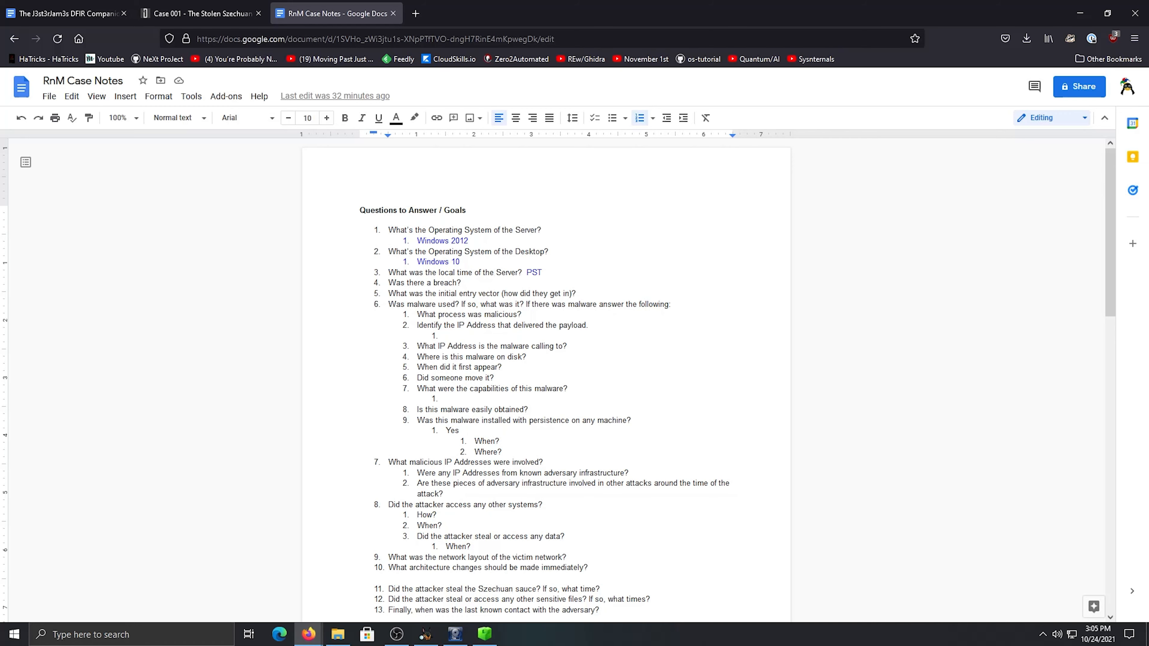
left_click(416, 14)
type("r")
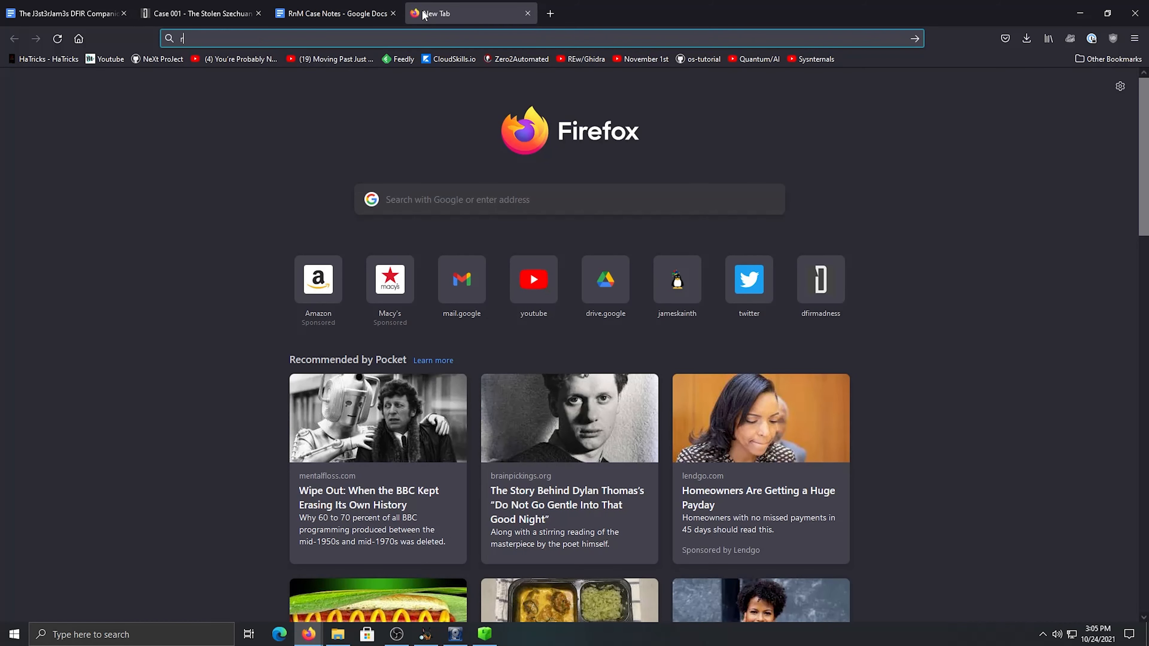
type("egistry t")
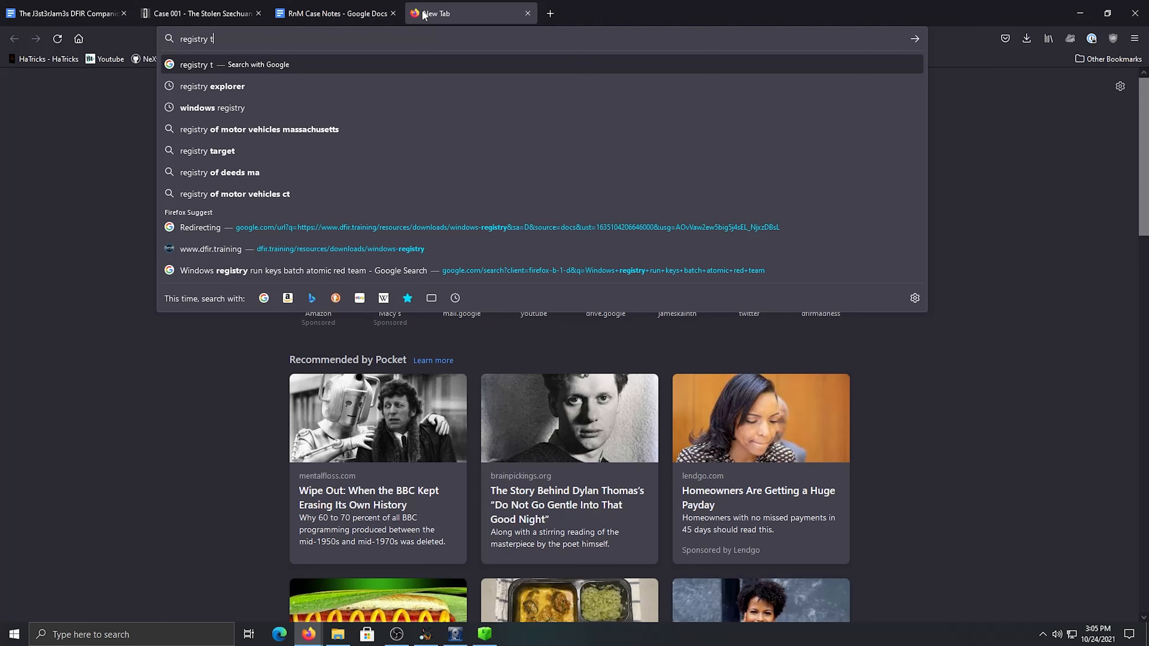
type("imezone")
key("Return")
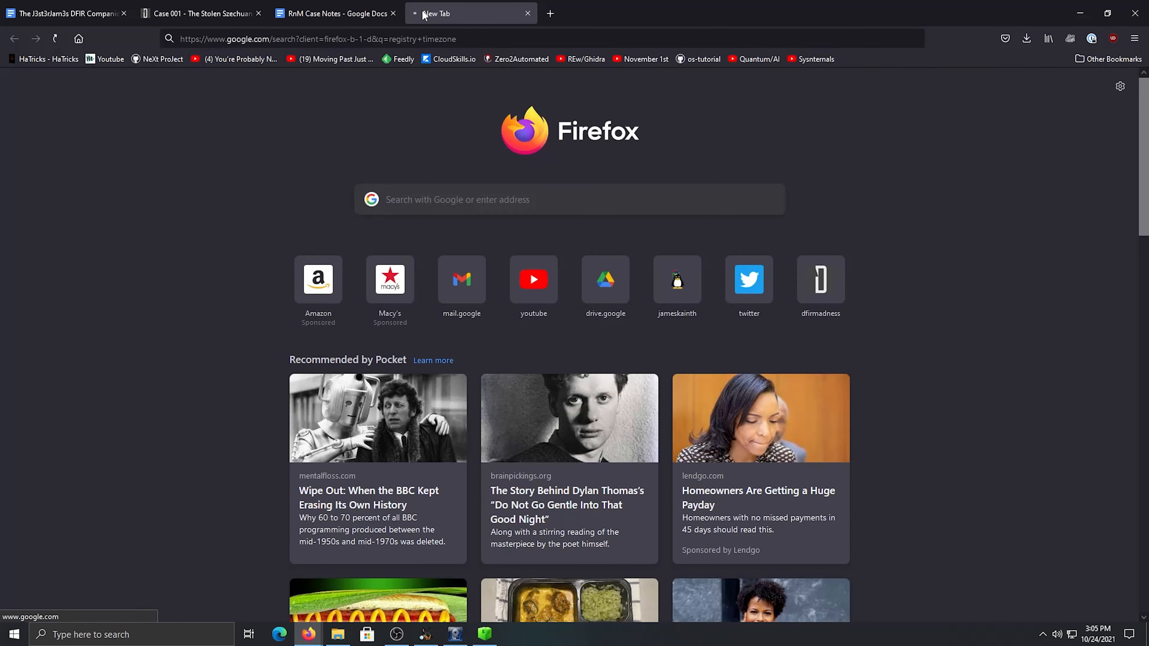
left_click(224, 209)
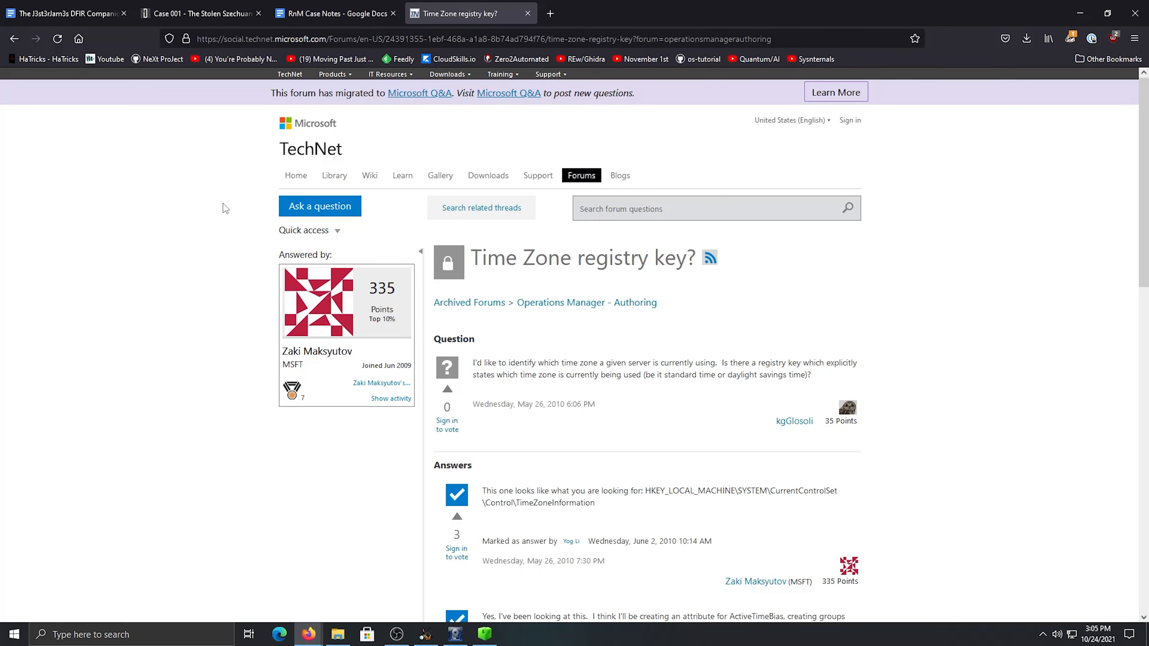
scroll(223, 203, "down", 3)
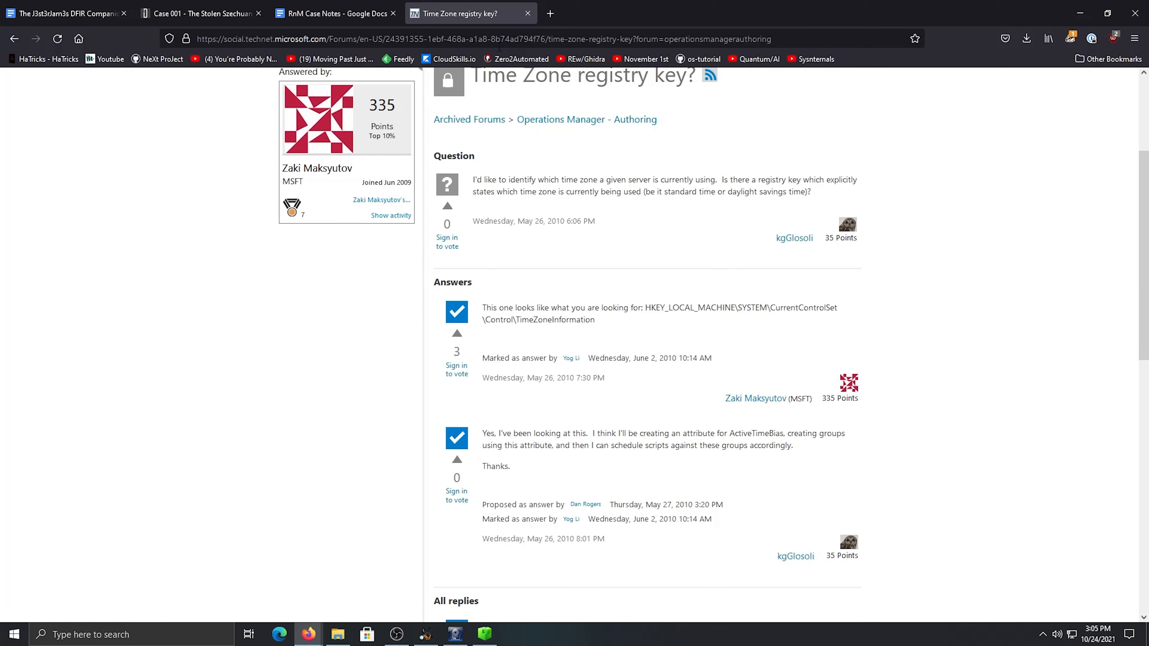
left_click(526, 14)
Open the J3st3rJam3s DFIR Companion document and examine its Registry Files section
left_click(99, 12)
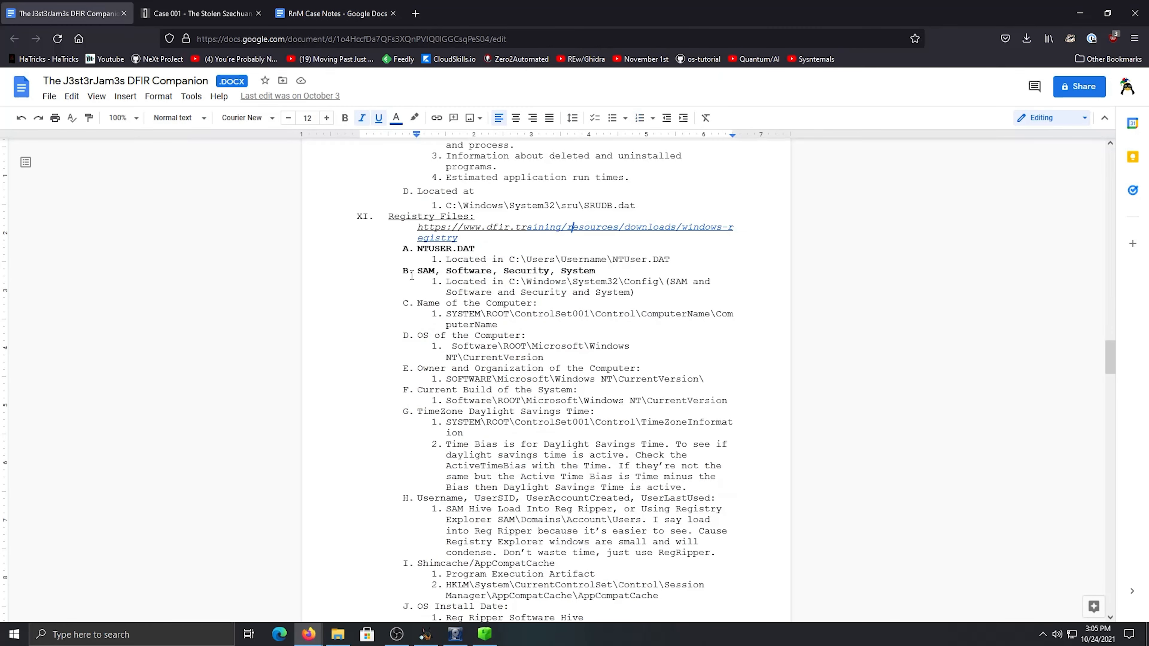
scroll(411, 274, "up", 3)
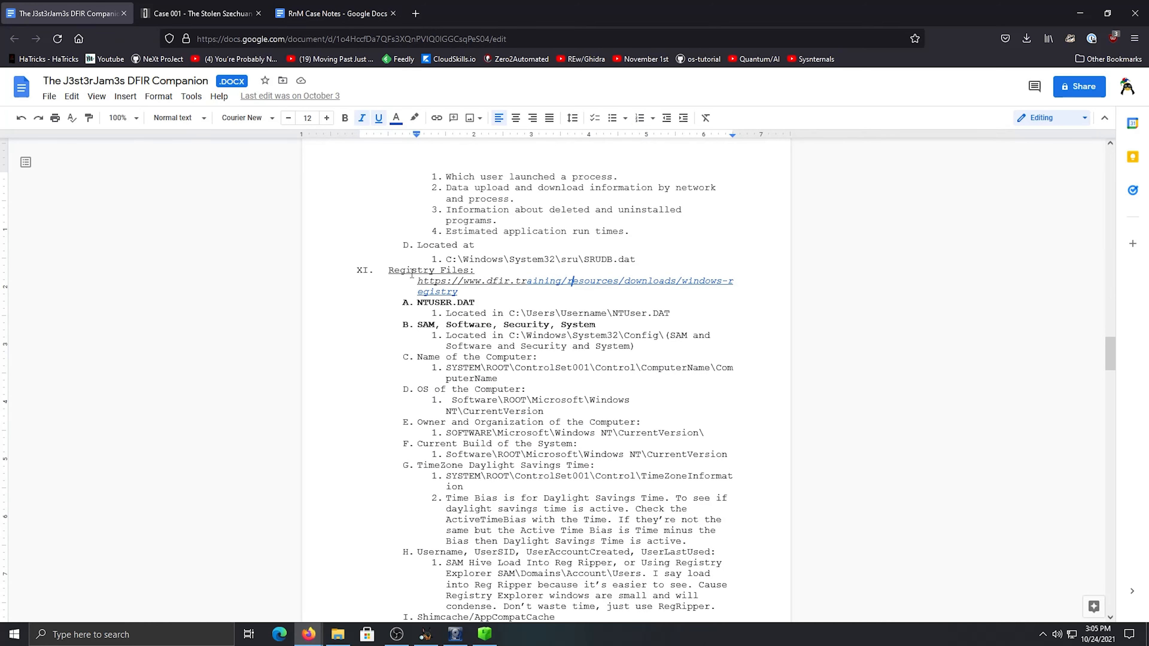
scroll(469, 364, "down", 10)
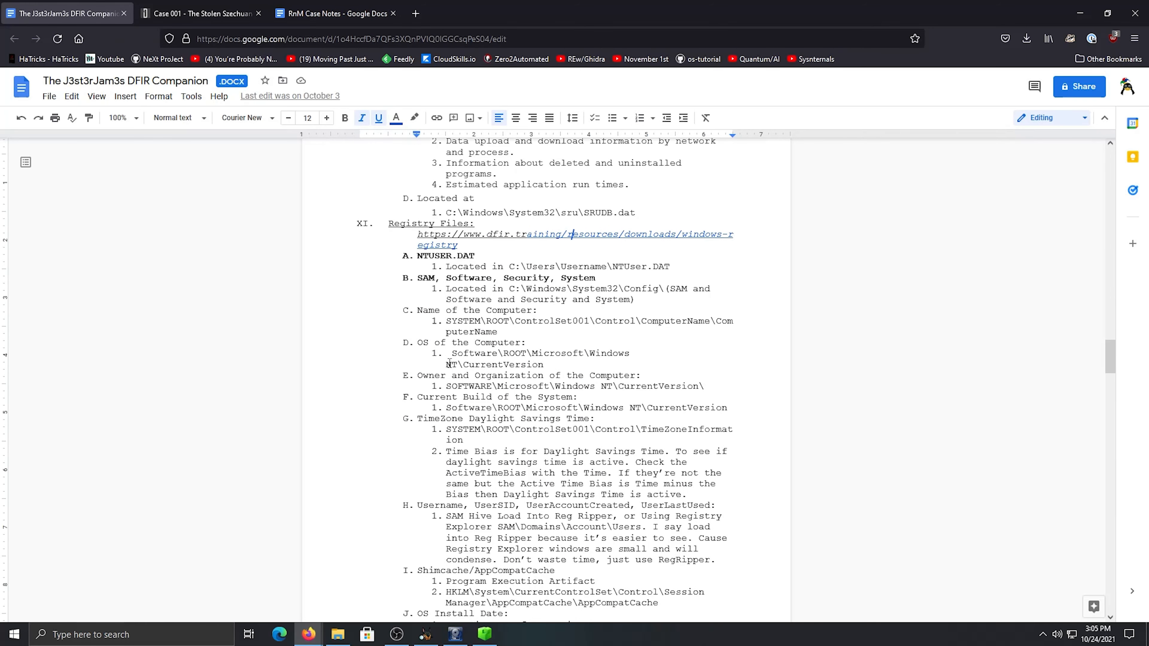
scroll(469, 363, "up", 2)
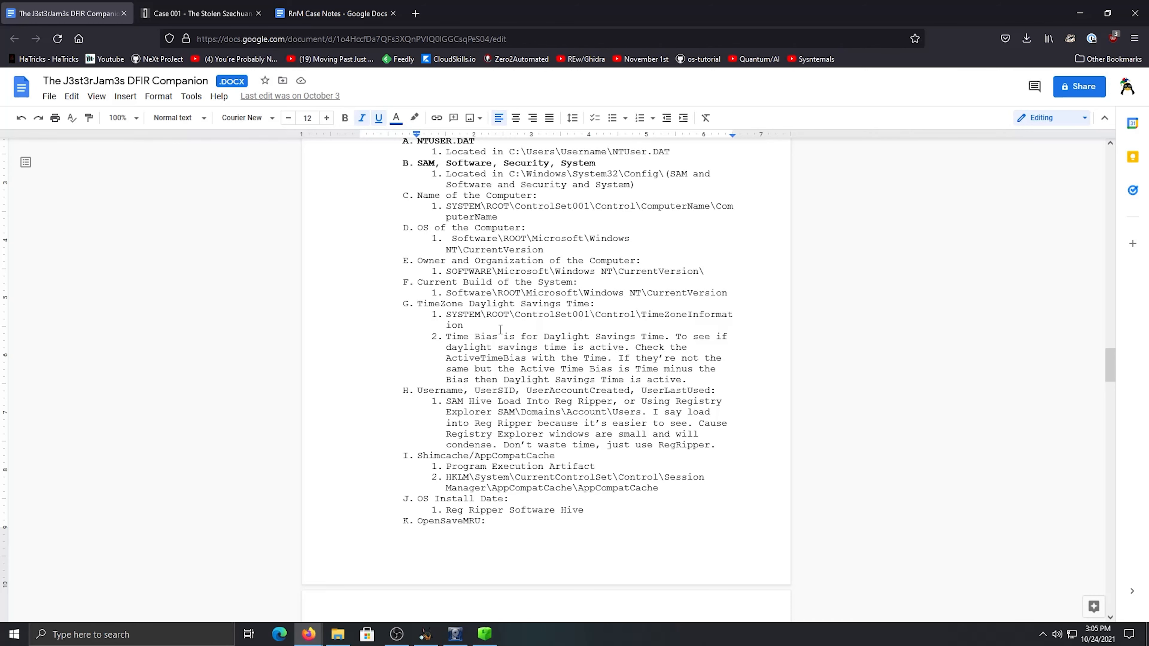
scroll(502, 325, "down", 2)
scroll(505, 322, "up", 2)
left_click_drag(462, 293, 510, 292)
left_click(513, 266)
scroll(513, 266, "up", 2)
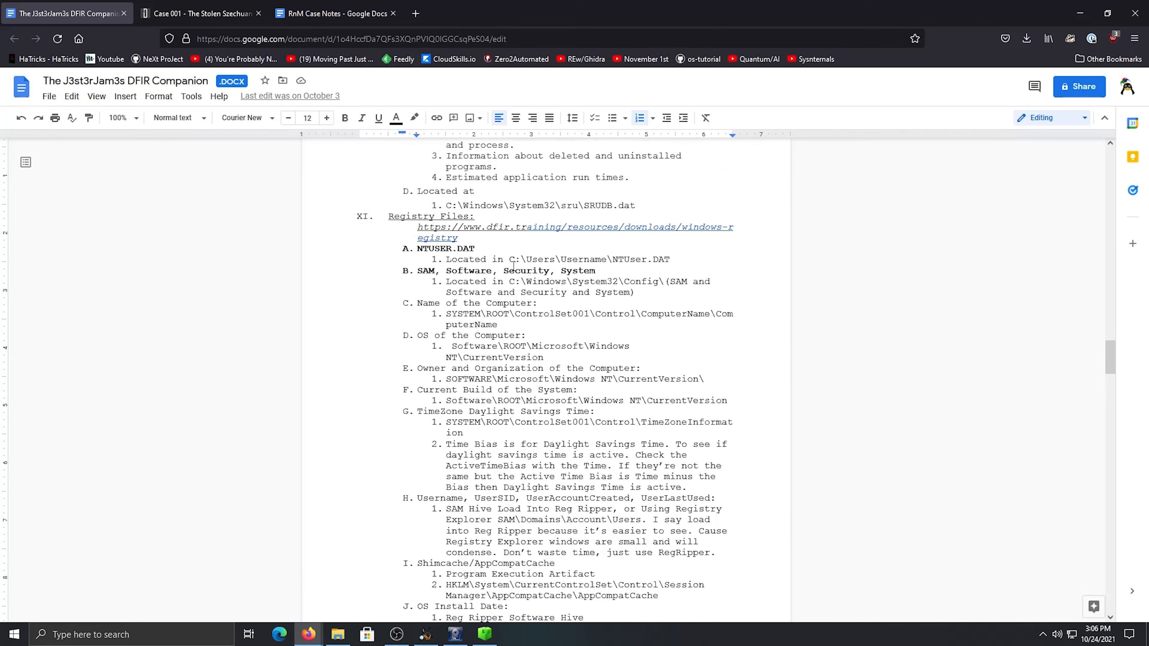
scroll(502, 312, "down", 3)
Look up the registry path under TimeZone Daylight Savings Time in the Registry Files section
left_click_drag(429, 250, 471, 251)
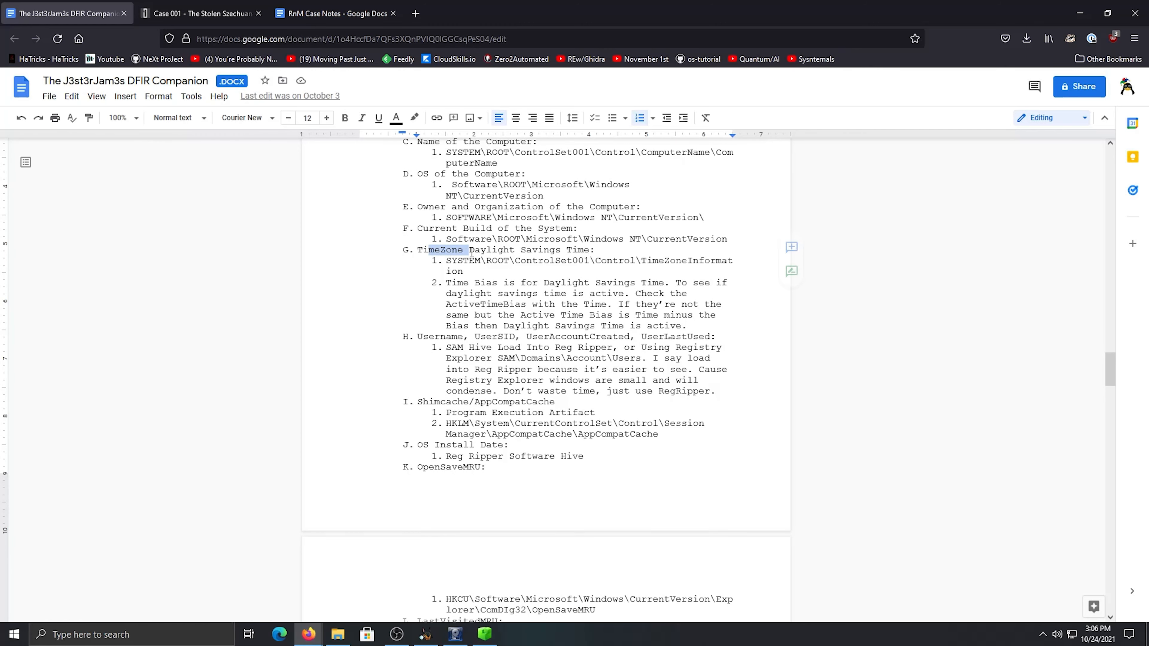
scroll(535, 402, "up", 3)
left_click(452, 423)
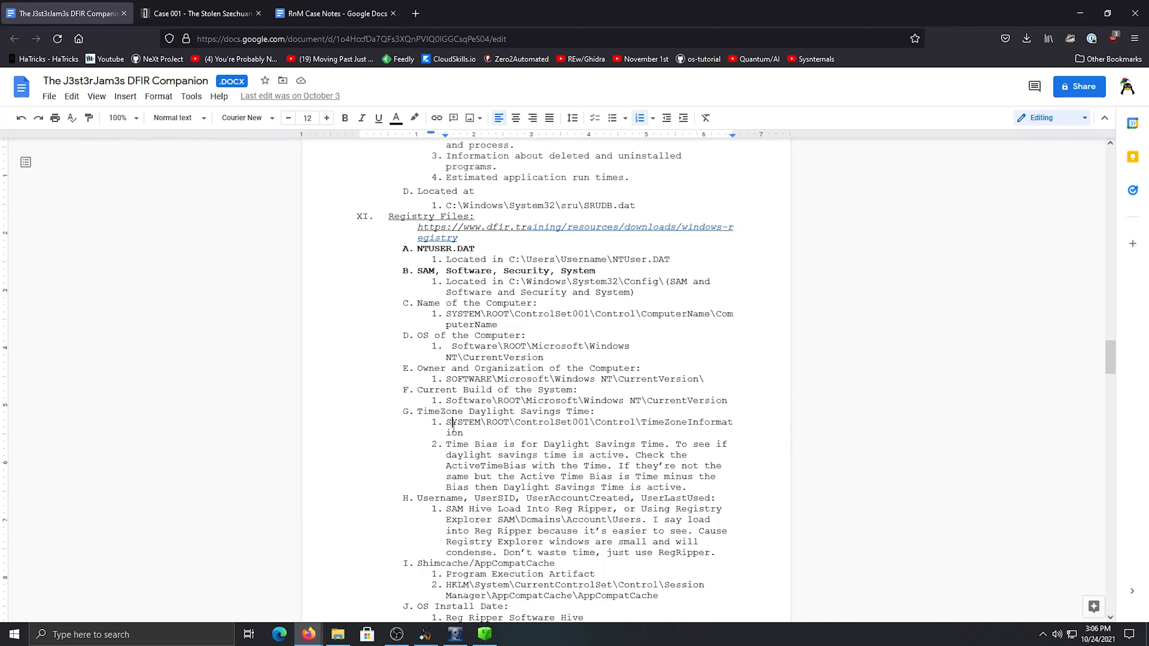
left_click_drag(447, 424, 481, 437)
left_click(467, 430)
Switch to Registry Explorer and view the TimeZoneKeyName value of the bookmarked TimeZoneInformation key
left_click(333, 14)
left_click(484, 634)
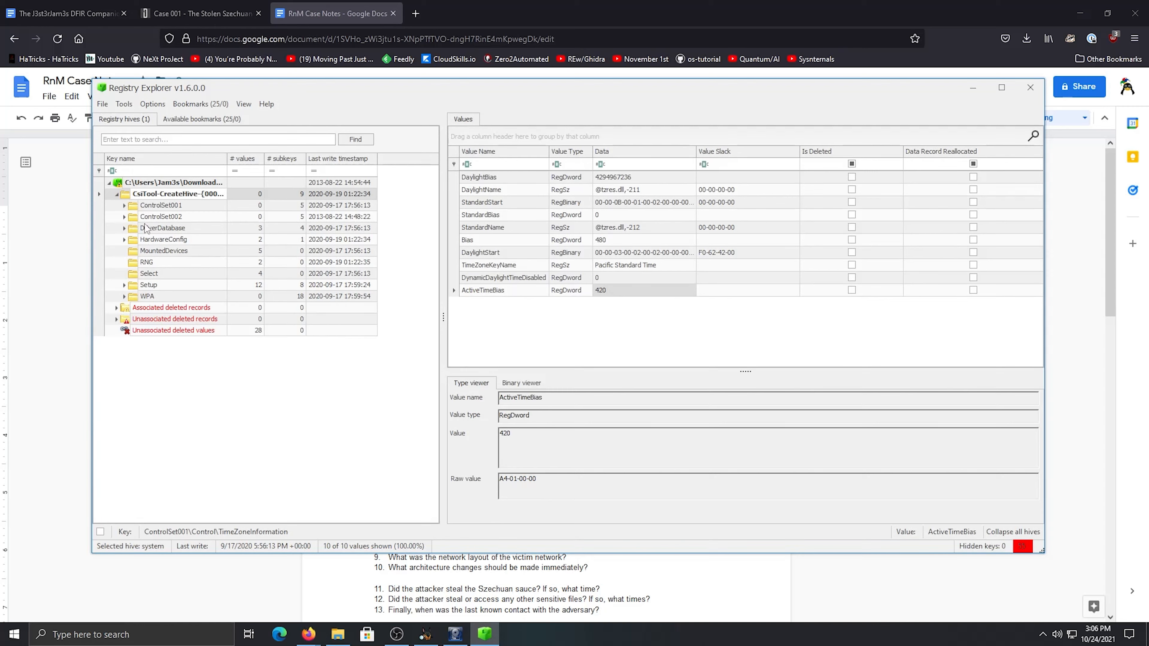
left_click(180, 122)
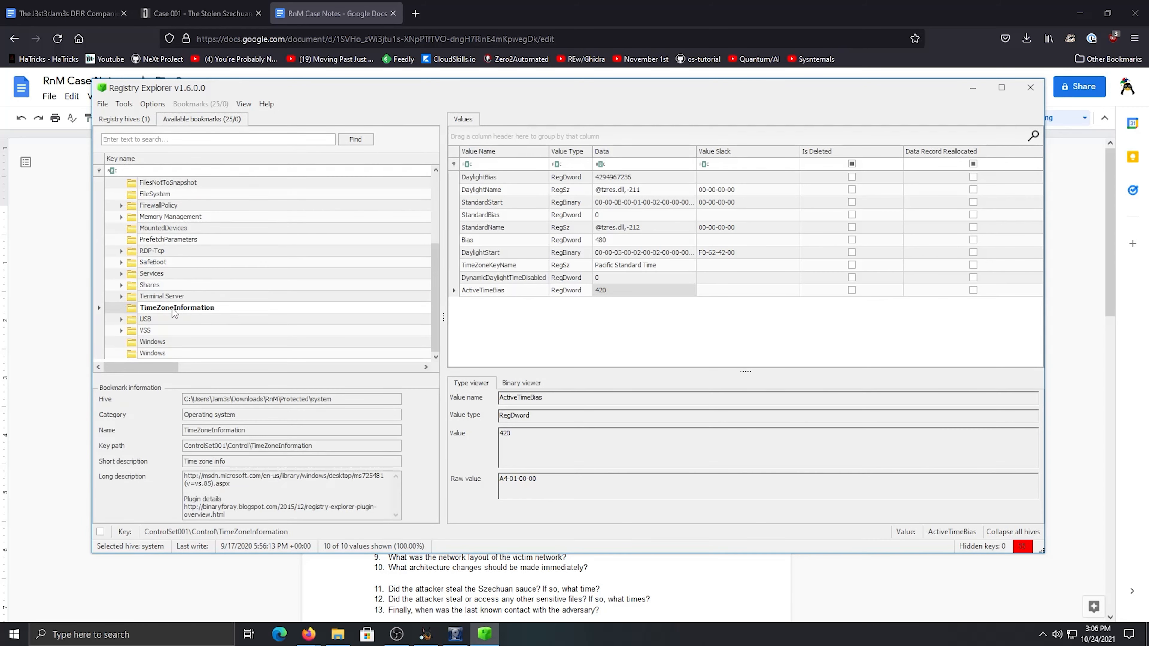
left_click(494, 266)
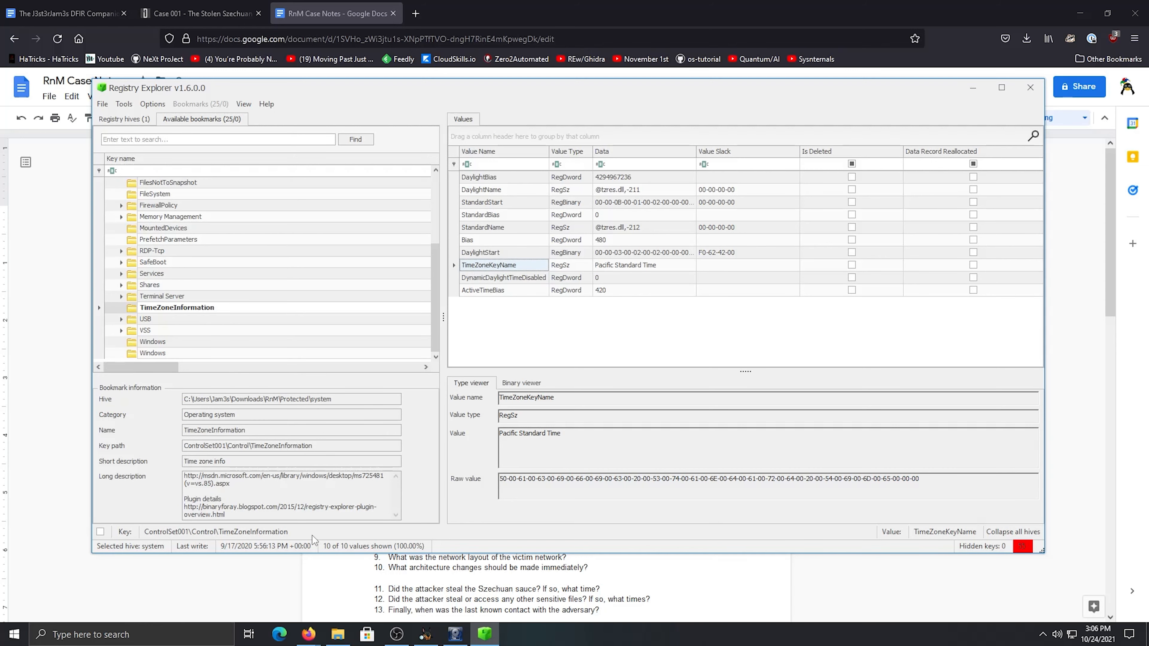
Switch to the RnM Case Notes, answer "Was there a breach?" with Yes and color the answer blue
left_click(252, 569)
left_click(509, 282)
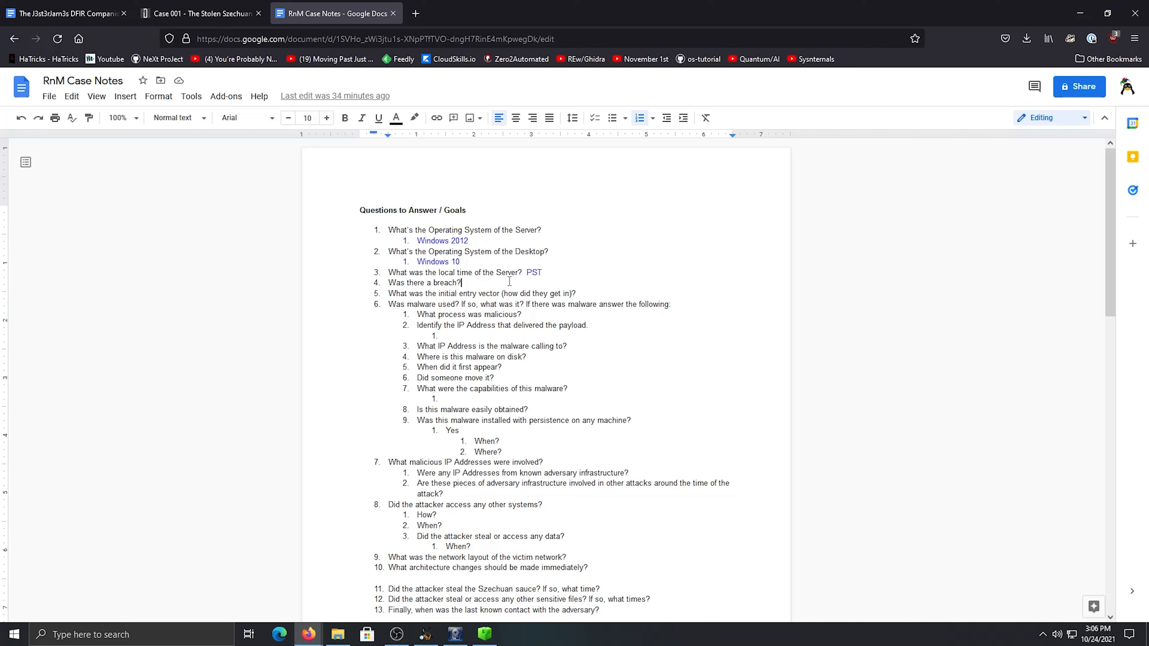
type("Yes")
double_click(468, 283)
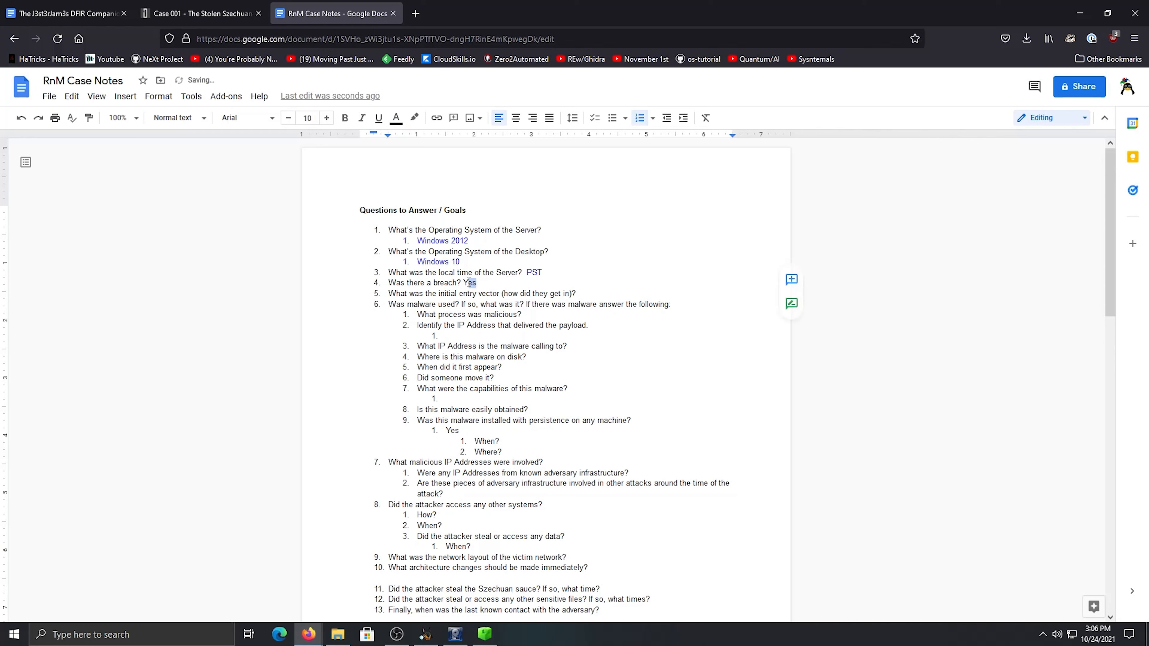
left_click(395, 117)
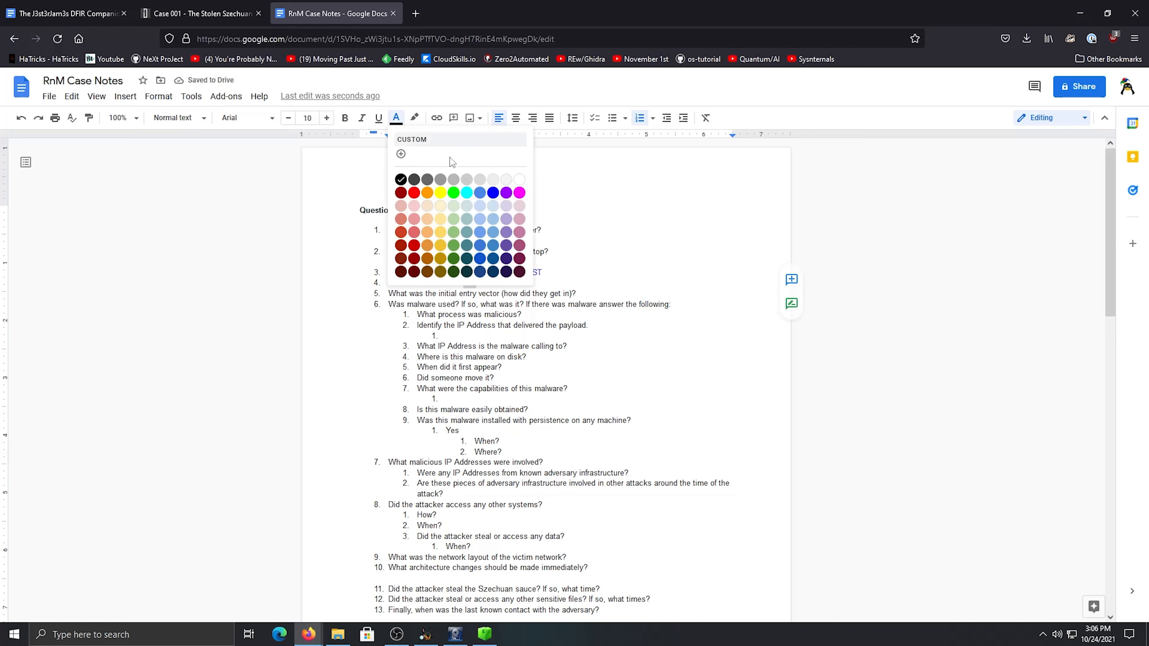
left_click(489, 190)
left_click(501, 285)
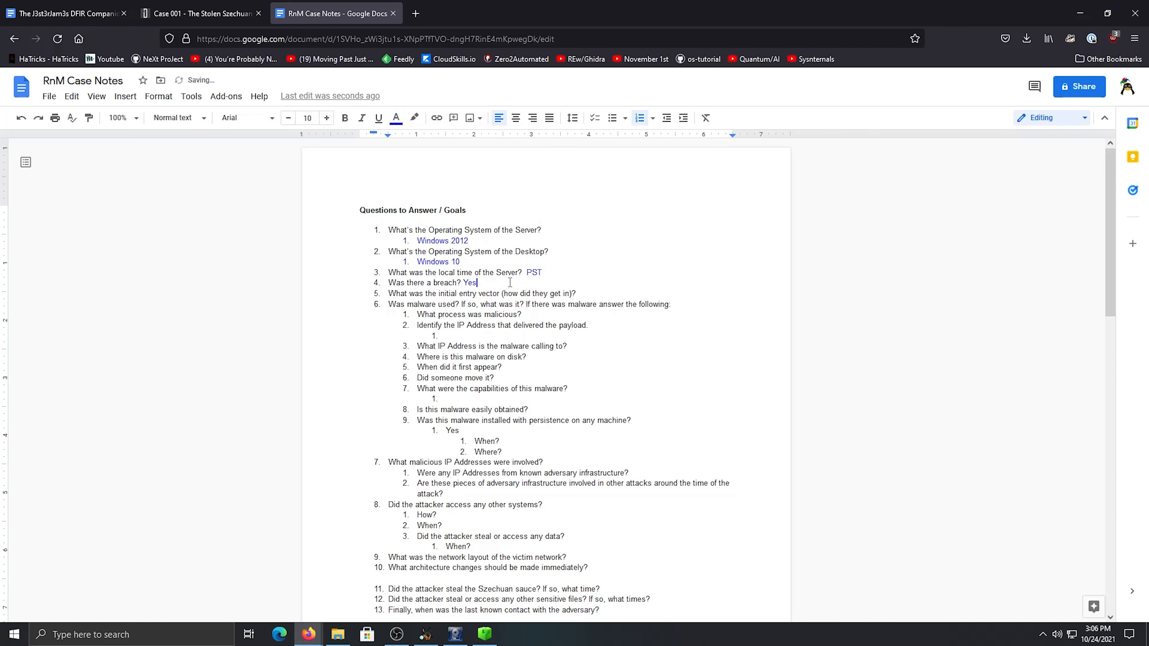
Read through the unanswered case questions on the initial entry vector, malware, malicious IP addresses and attacker access
left_click_drag(420, 293, 466, 420)
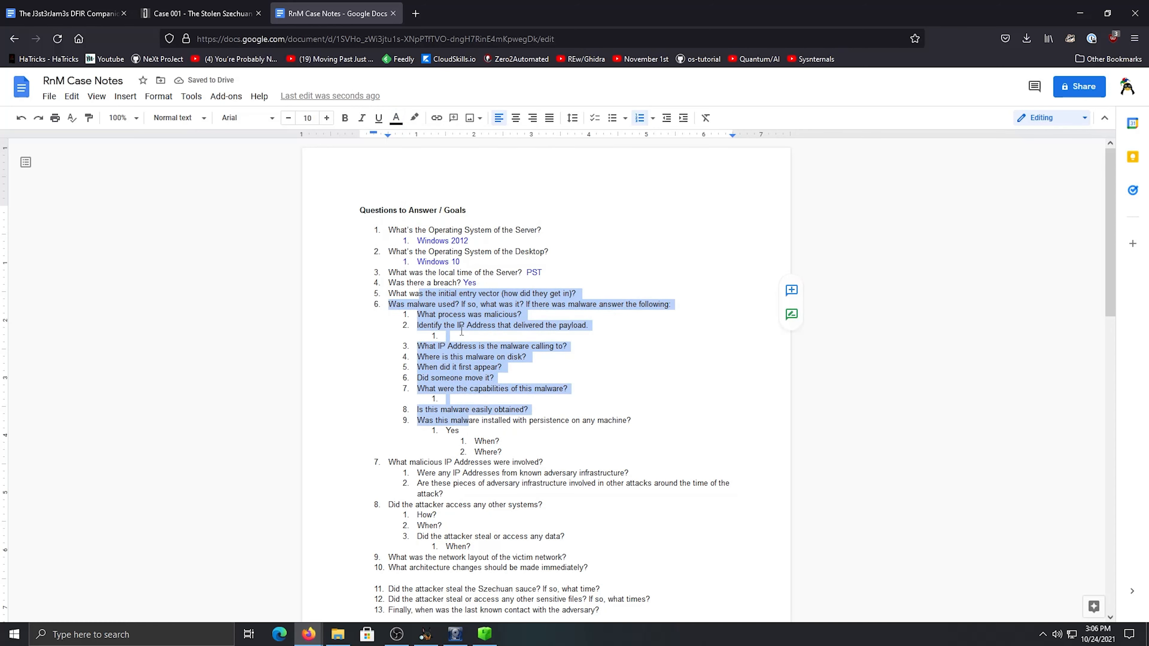
left_click(456, 304)
left_click(492, 294)
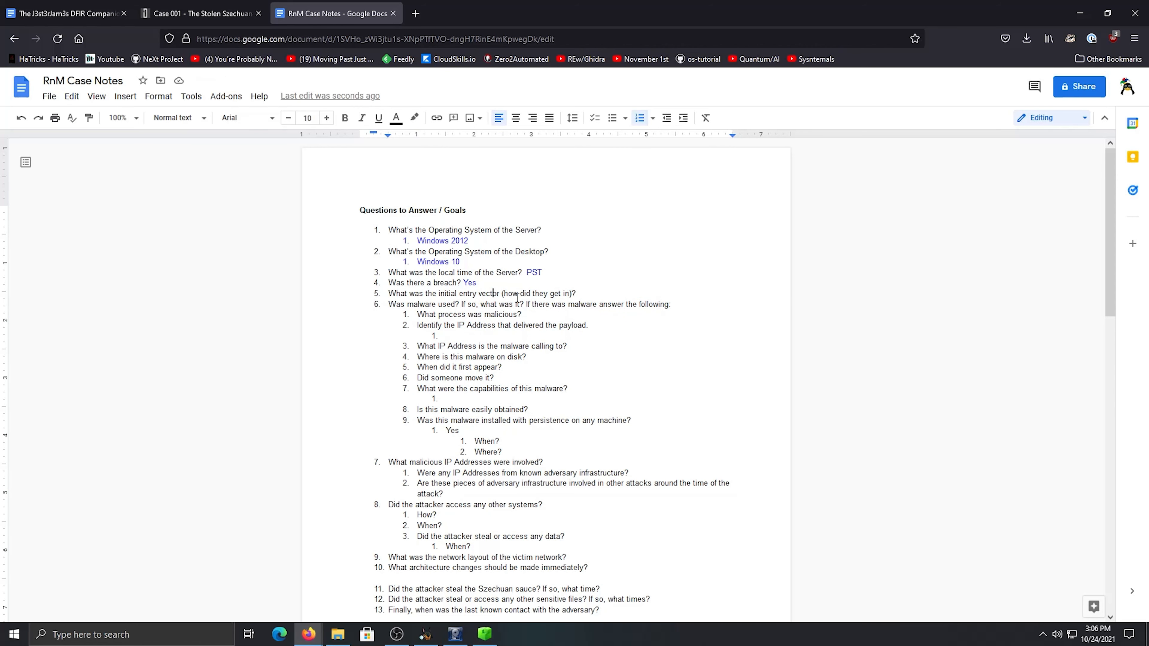
left_click_drag(582, 296, 500, 295)
left_click(500, 294)
scroll(520, 303, "down", 2)
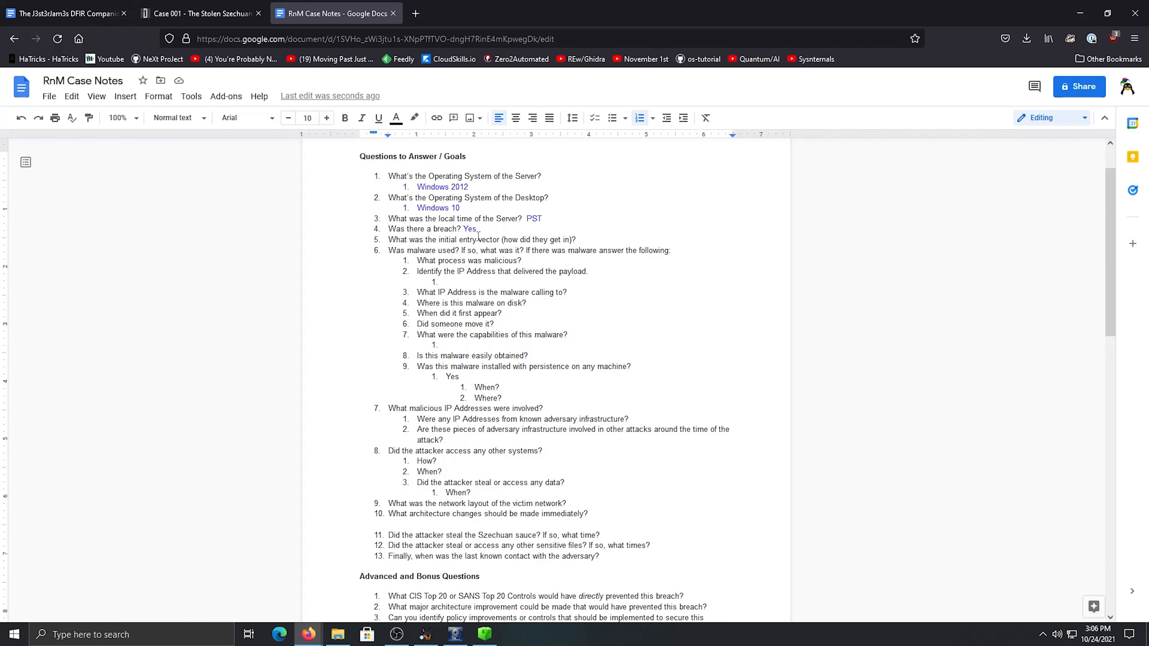
left_click(441, 251)
left_click(499, 262)
left_click(484, 271)
left_click(463, 303)
scroll(456, 302, "down", 2)
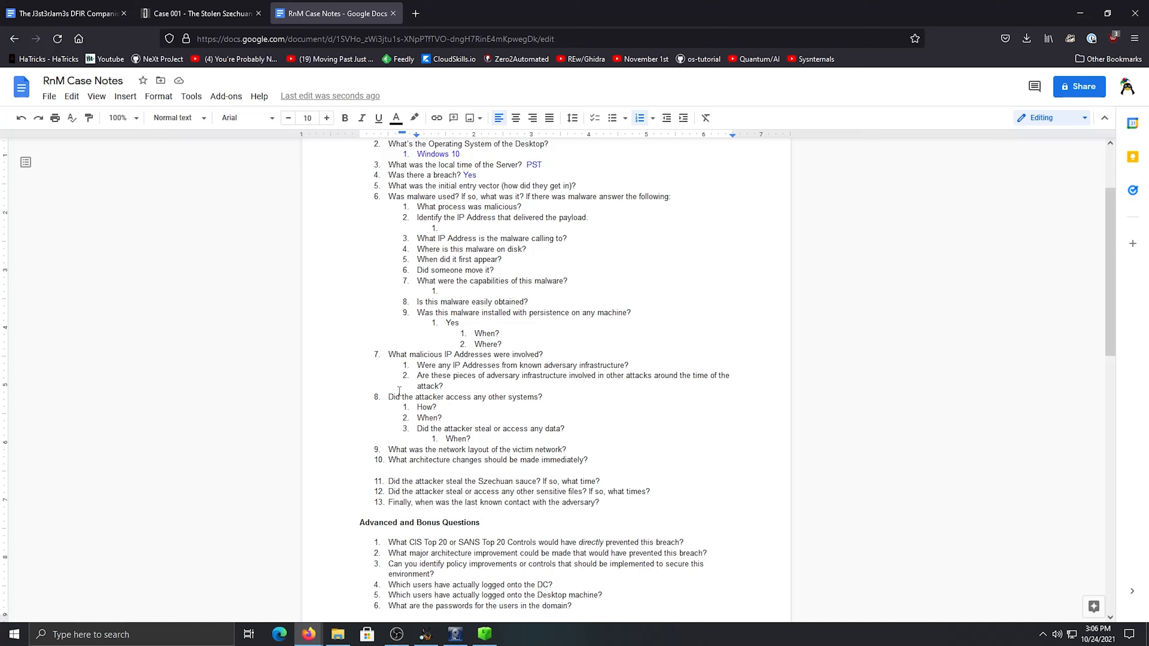
Switch to the Case 001 page and review the Estimated Difficulty Levels, including the Nightmare level, and the artifact downloads
left_click(198, 14)
scroll(389, 413, "down", 20)
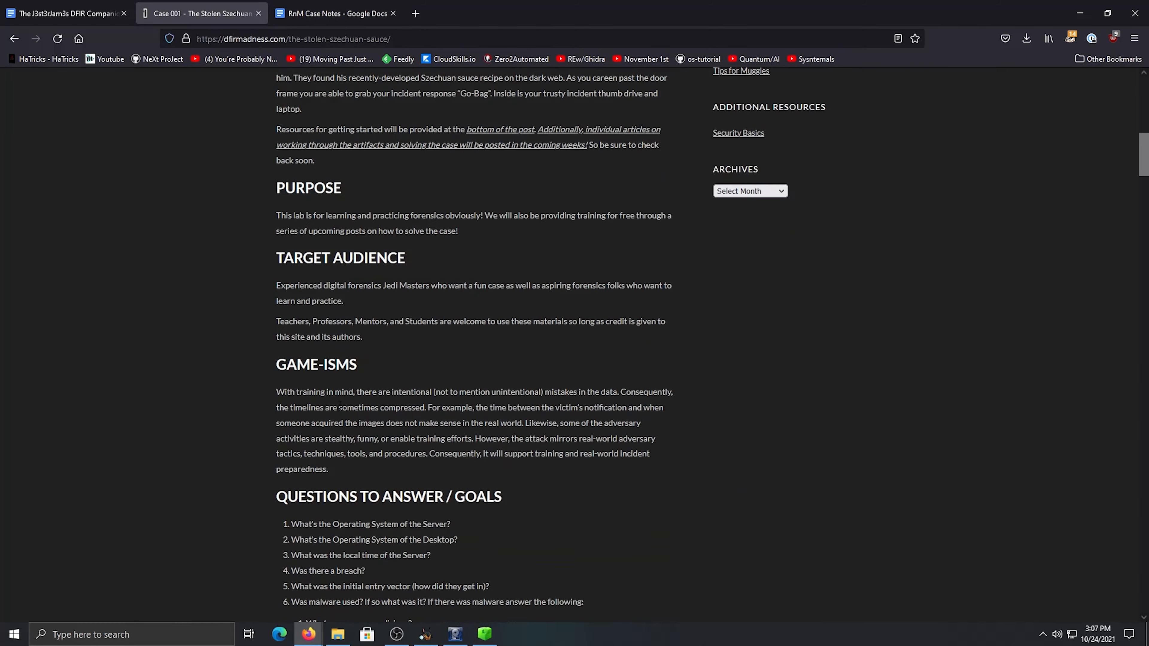
scroll(336, 405, "down", 20)
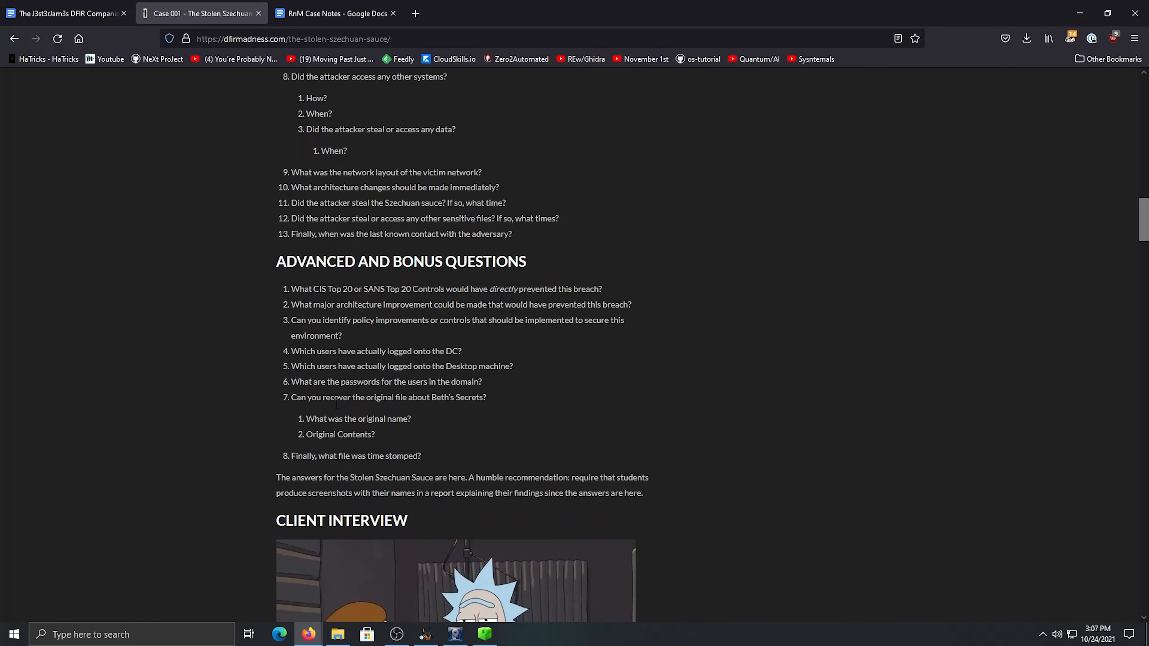
scroll(336, 403, "down", 10)
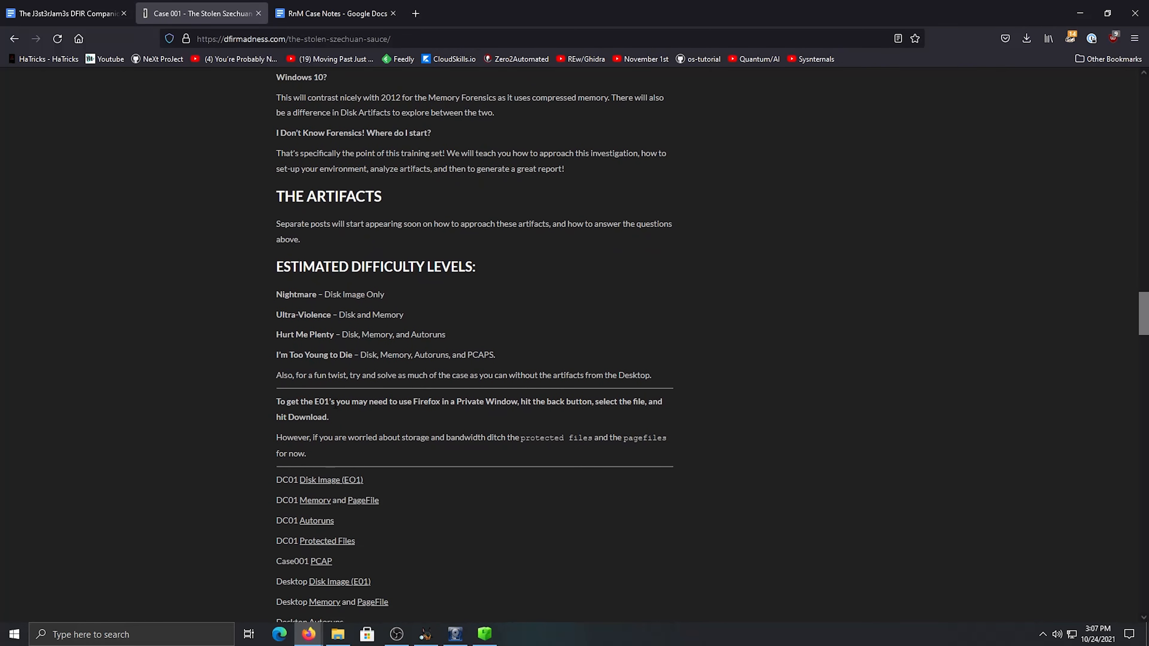
left_click_drag(383, 173, 279, 178)
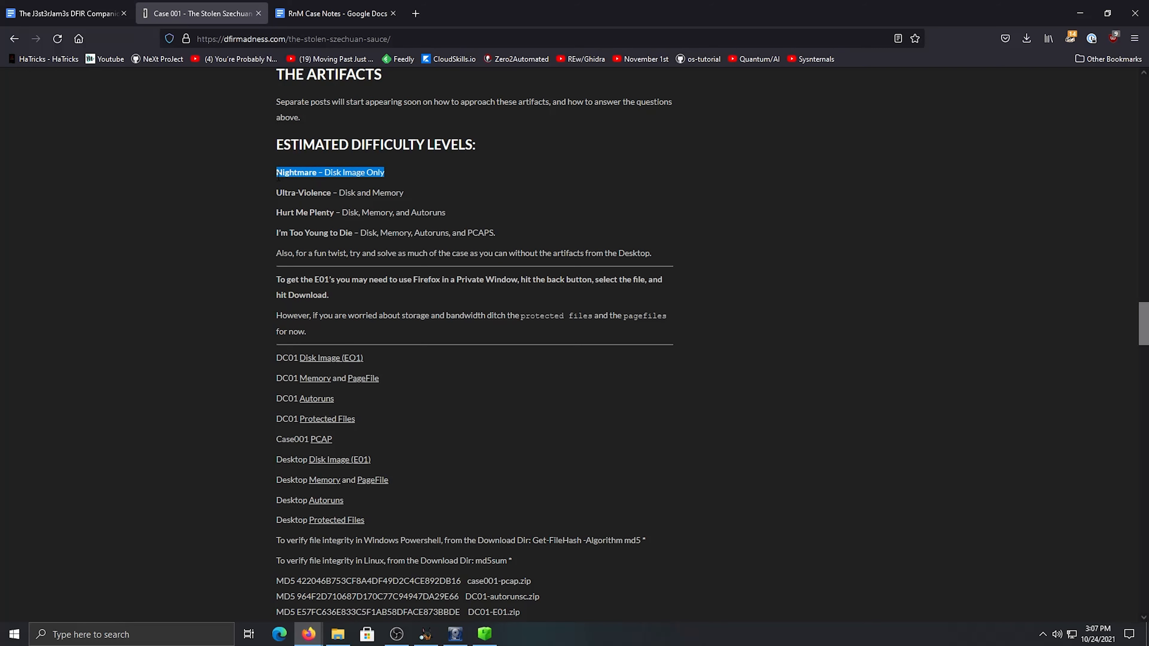
left_click(434, 177)
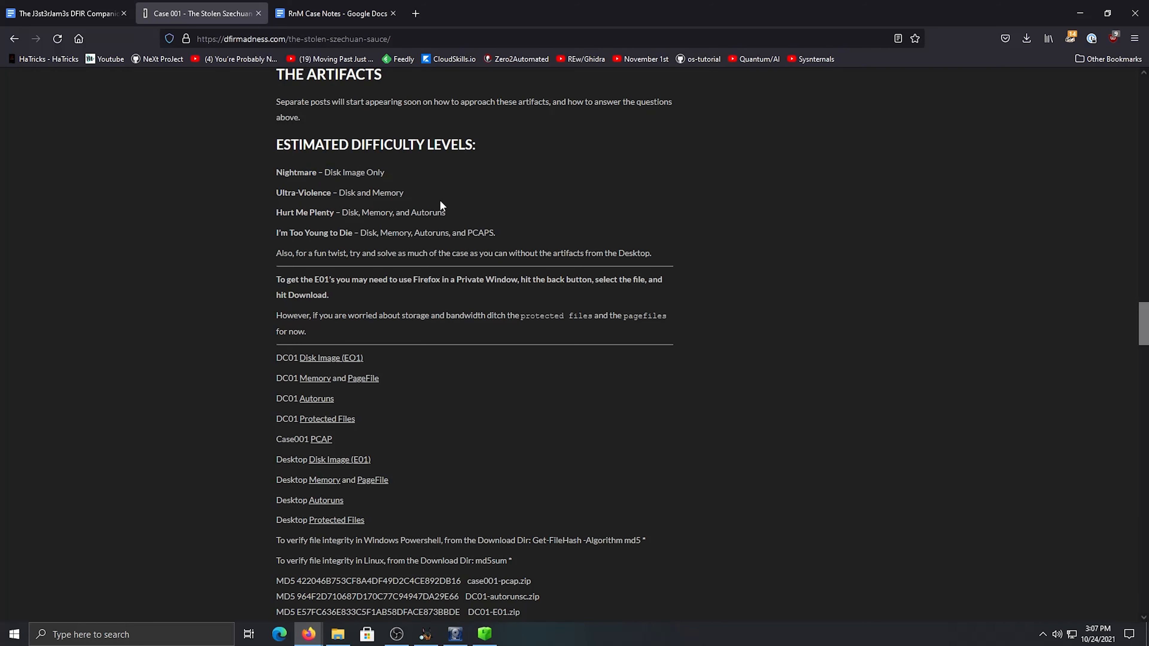
Return to the RnM Case Notes and review the questions on the malicious process, payload IP address and malware
left_click(329, 18)
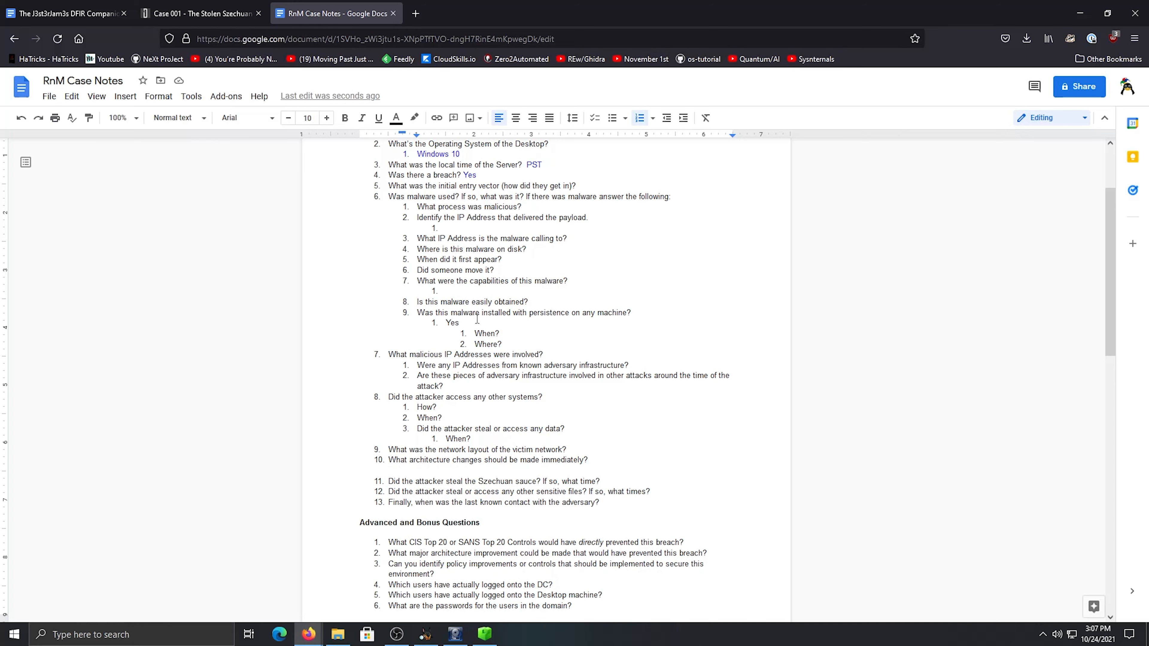
scroll(420, 235, "up", 2)
left_click_drag(402, 257, 505, 313)
left_click(469, 261)
left_click_drag(423, 240, 472, 268)
left_click(472, 272)
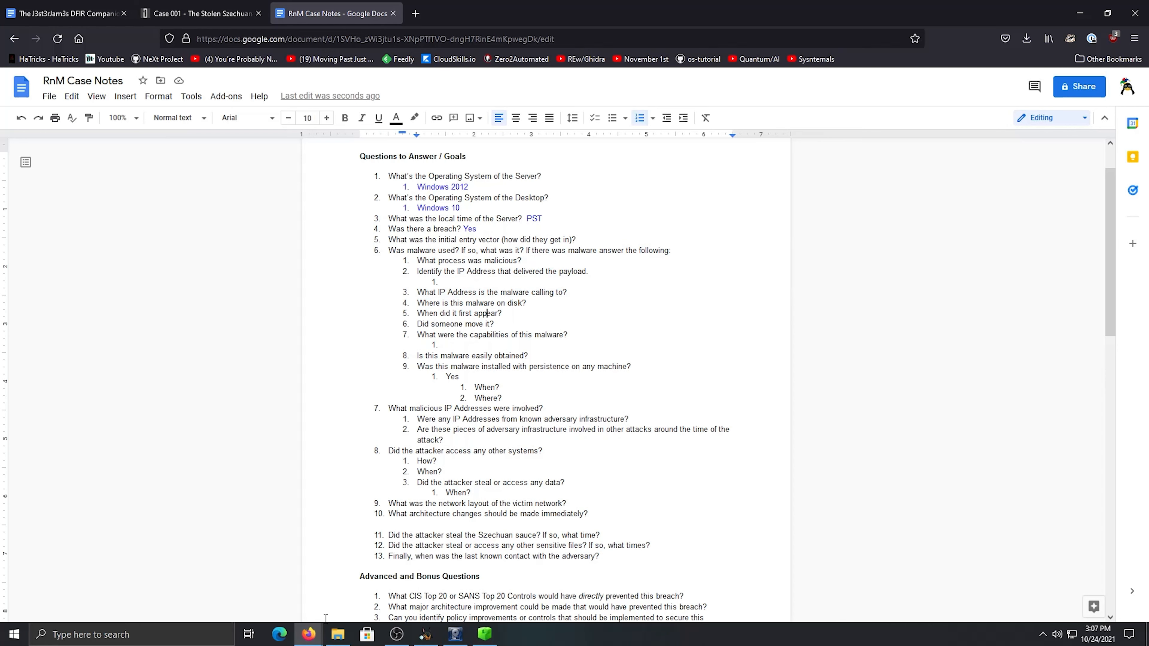
Look through the RnM evidence folder in File Explorer for DC01-memory.zip and citadeldc01.mem, then return to the case notes
left_click(338, 634)
left_click(470, 280)
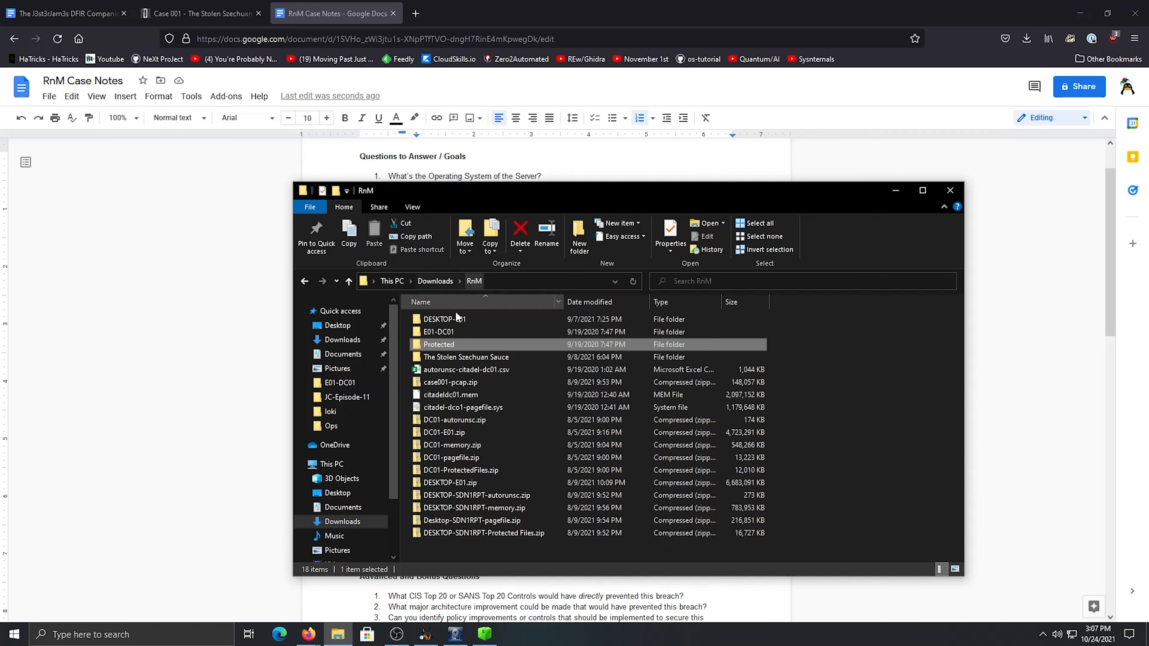
left_click(509, 447)
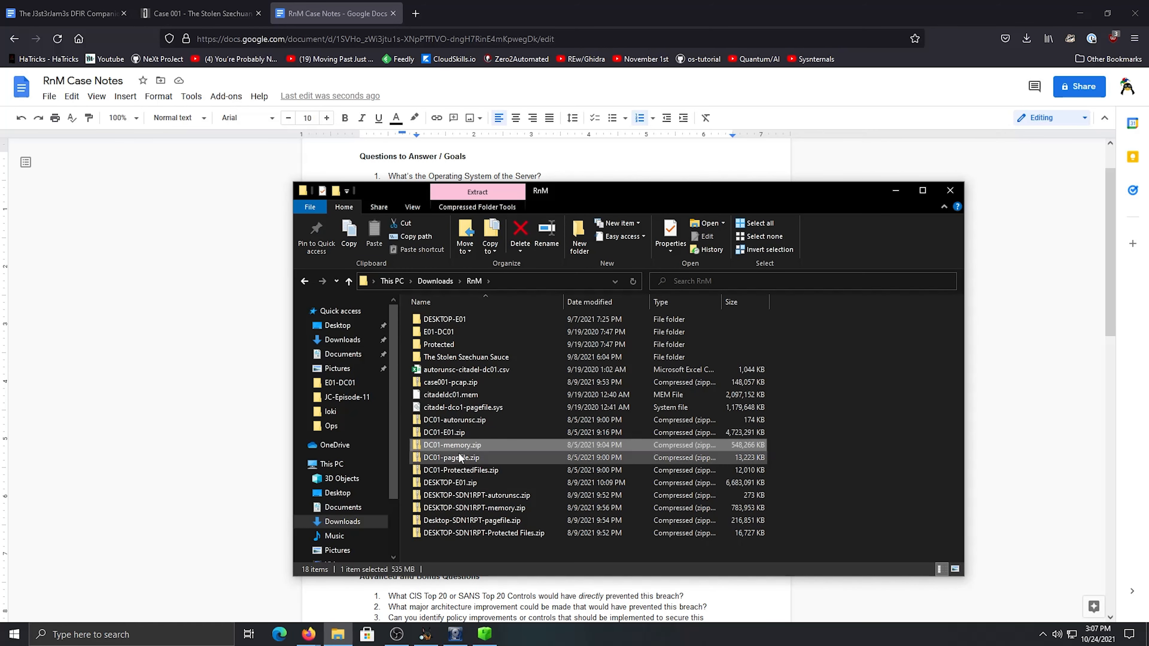
left_click(484, 394)
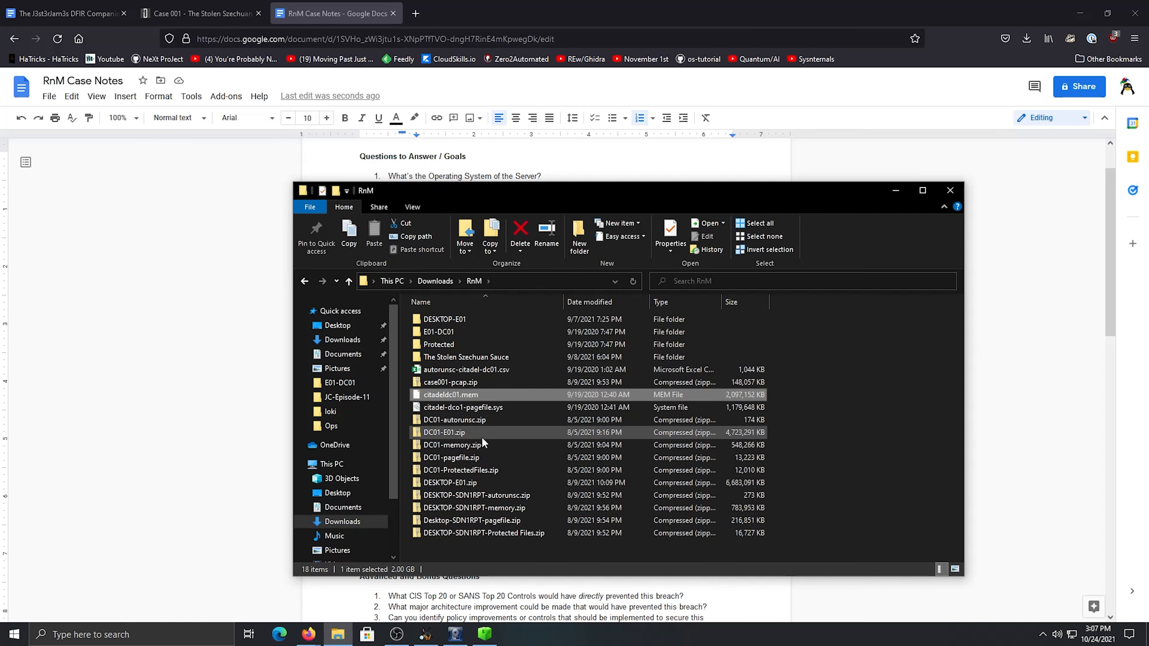
left_click(234, 309)
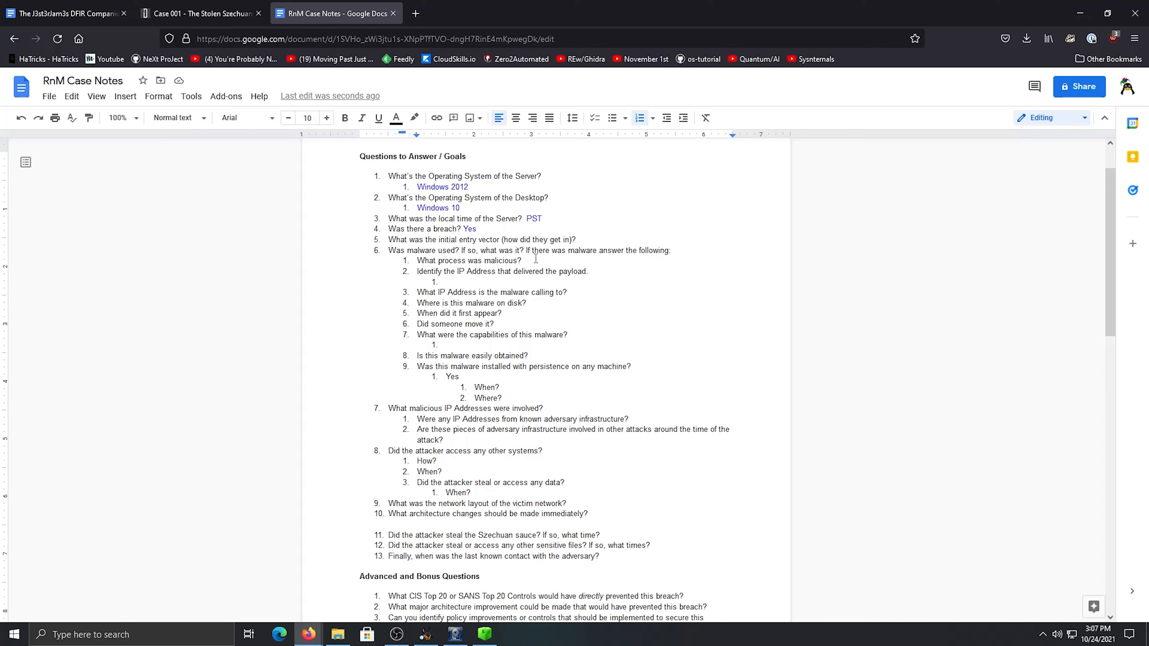
Read the remaining case questions, from malware persistence and attacker access through the bonus questions on Beth's Secrets and time stomping
scroll(536, 259, "down", 2)
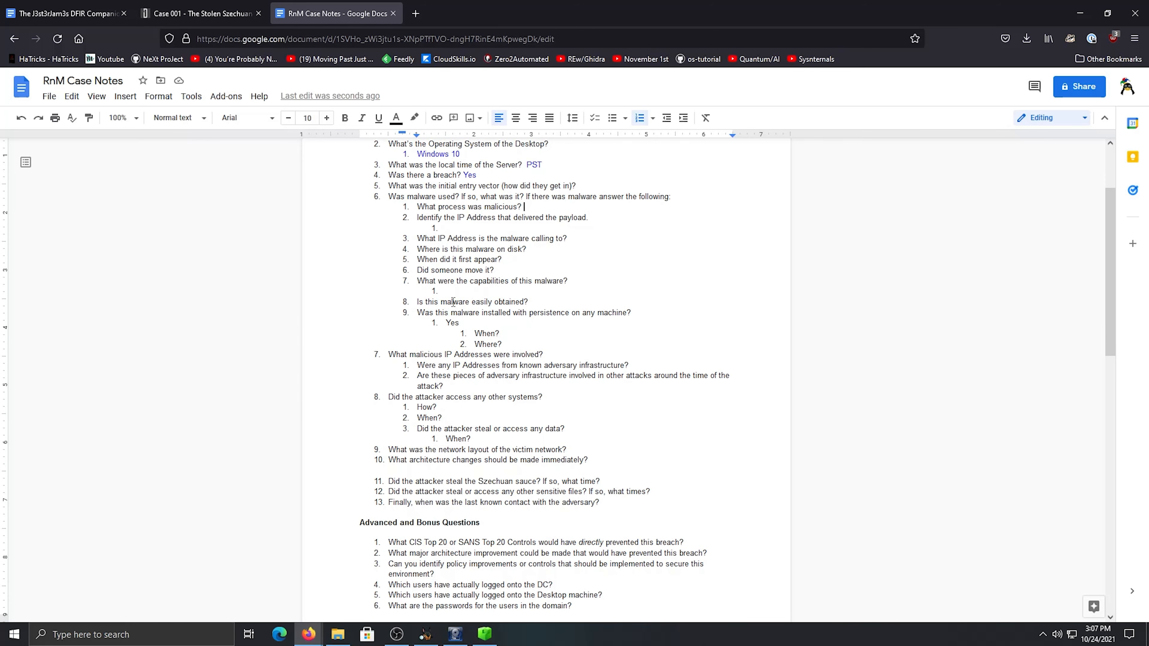
scroll(494, 293, "down", 2)
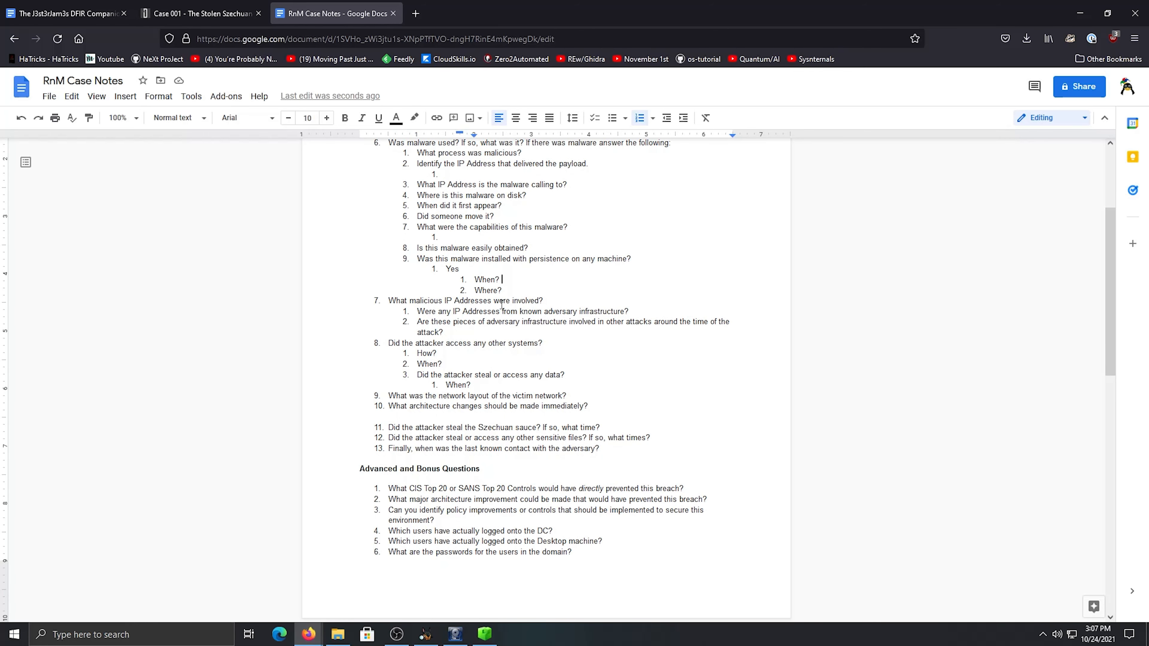
left_click(440, 301)
scroll(515, 295, "down", 2)
left_click(456, 270)
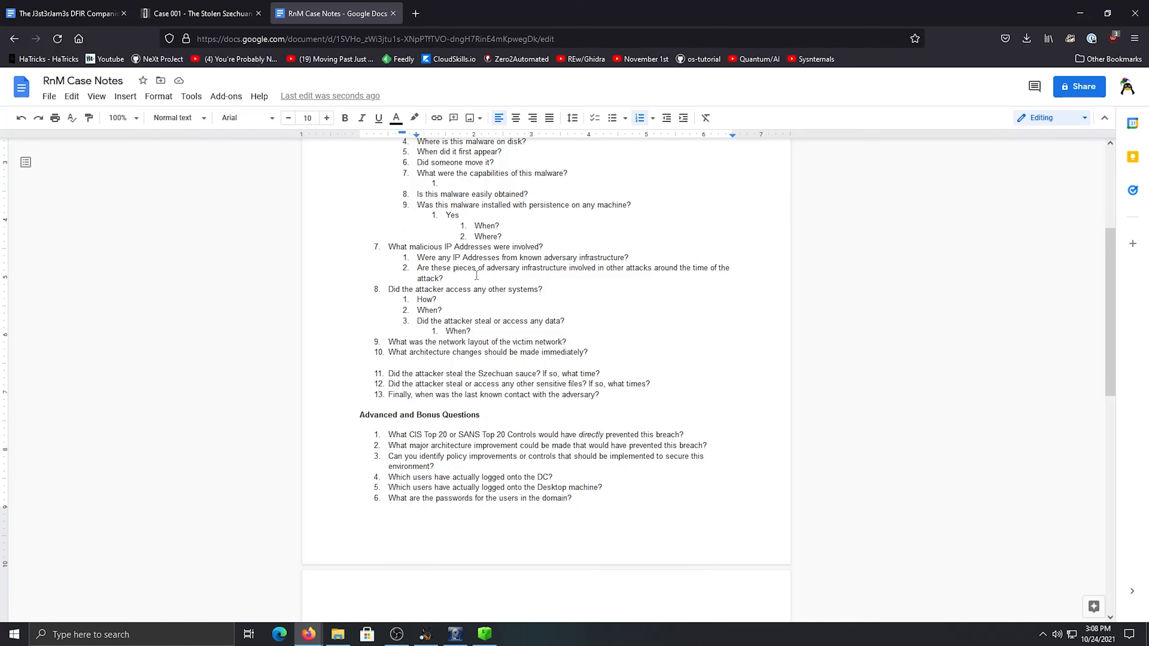
scroll(508, 268, "down", 2)
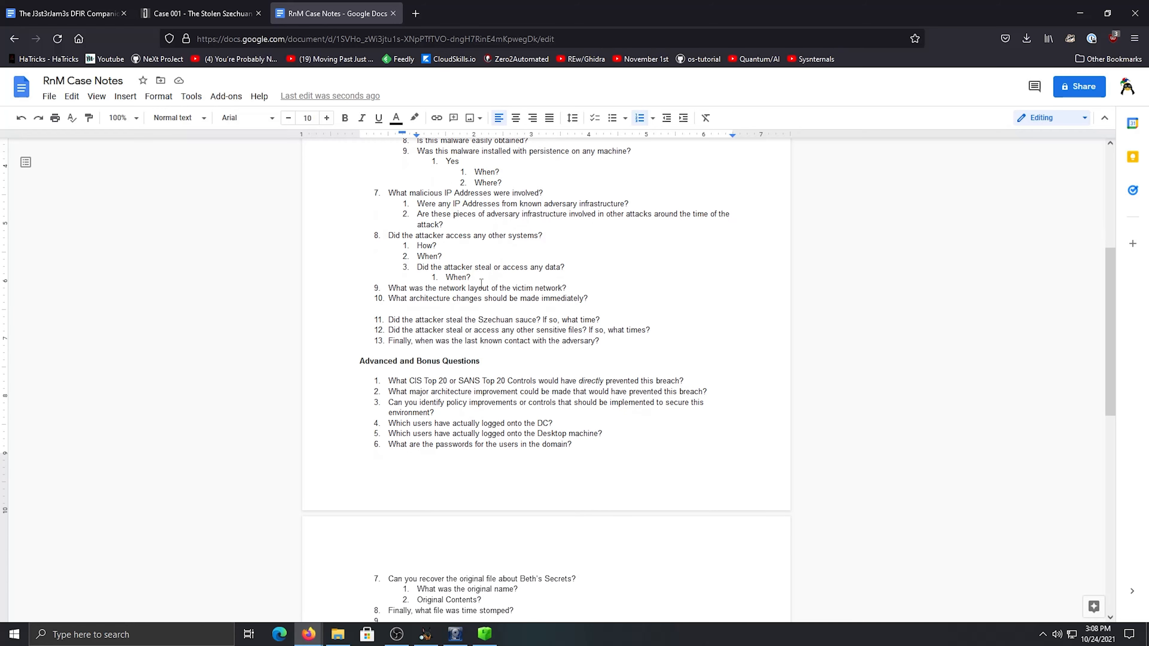
left_click(454, 288)
scroll(573, 338, "down", 6)
scroll(543, 347, "up", 6)
scroll(510, 356, "down", 2)
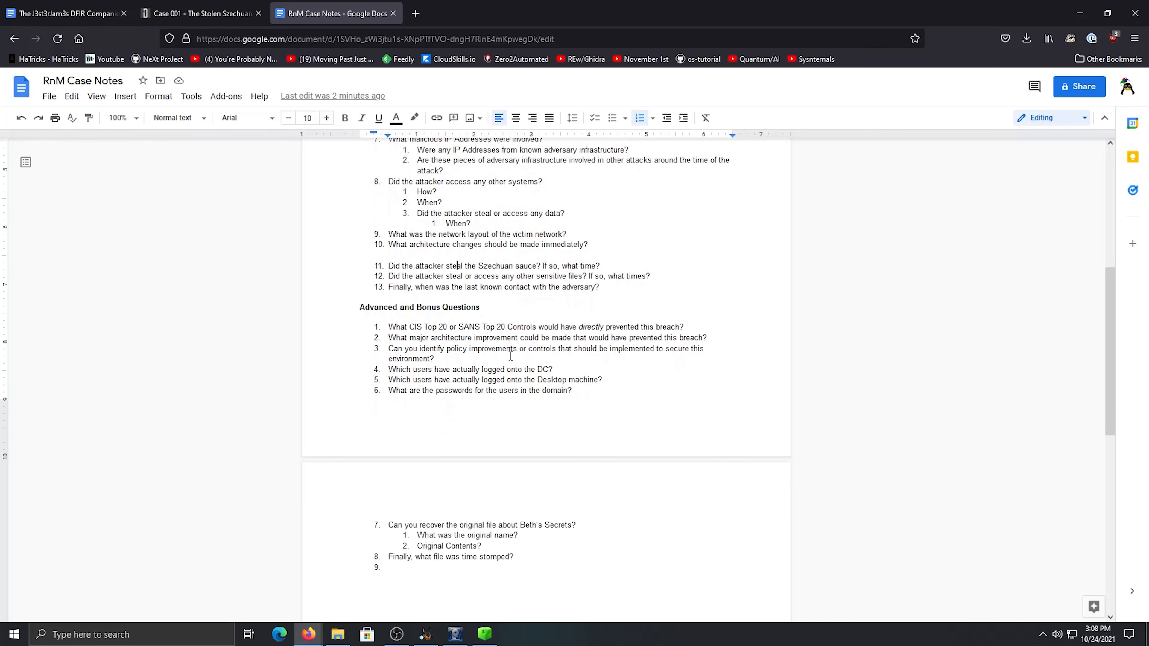
left_click(443, 369)
left_click_drag(541, 534, 514, 535)
Switch to Autopsy and examine the extracted Recent Documents, Recycle Bin, Remote Drive and Shell Bags results
left_click(429, 635)
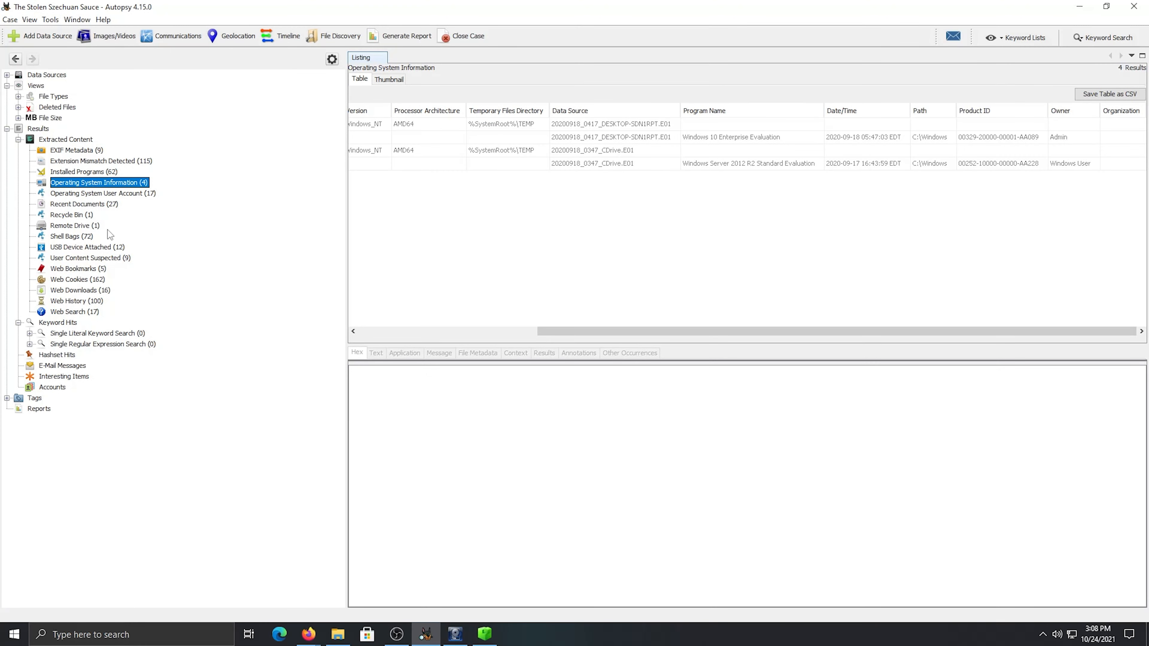
left_click(84, 205)
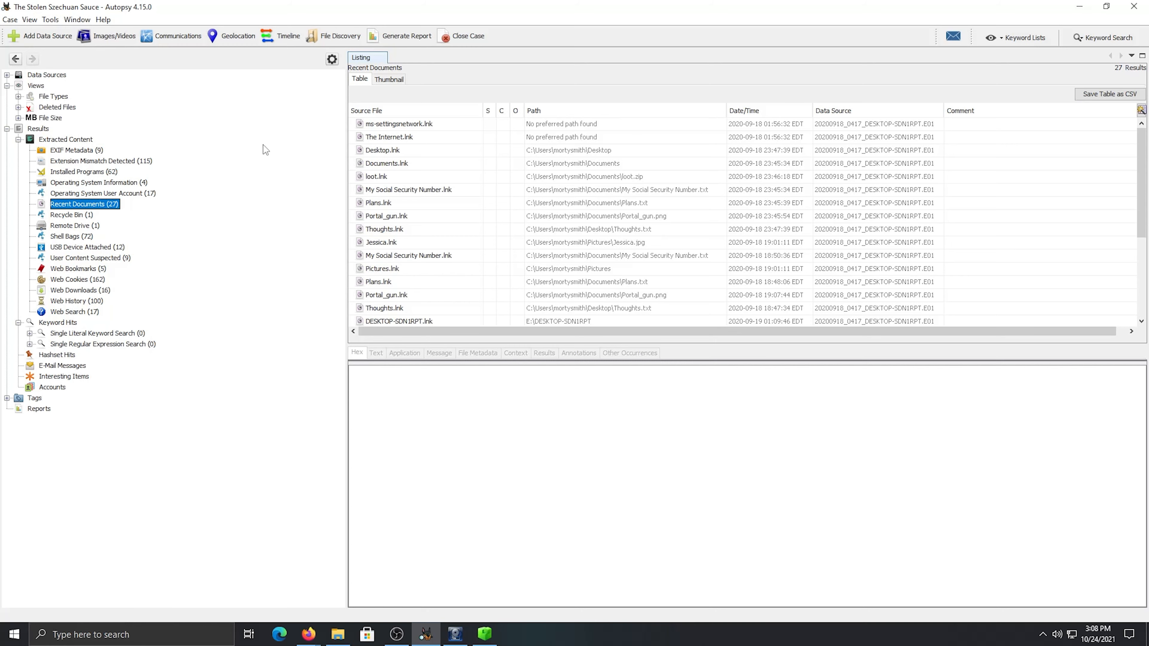
left_click(61, 215)
key("Down")
key("Down")
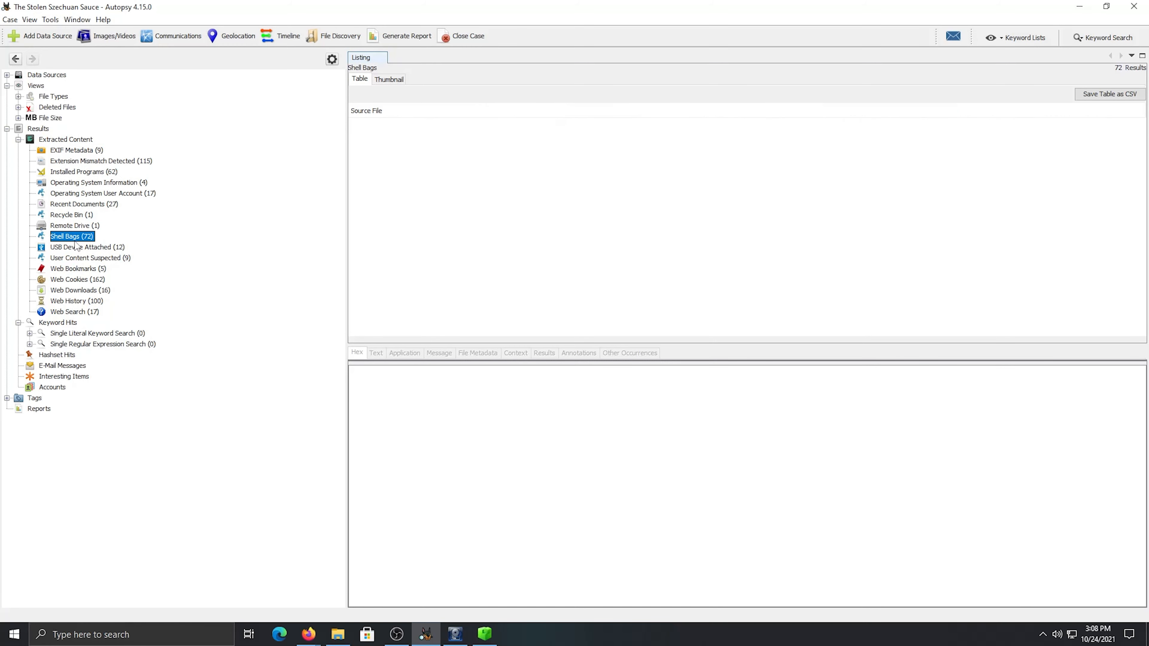
left_click(75, 216)
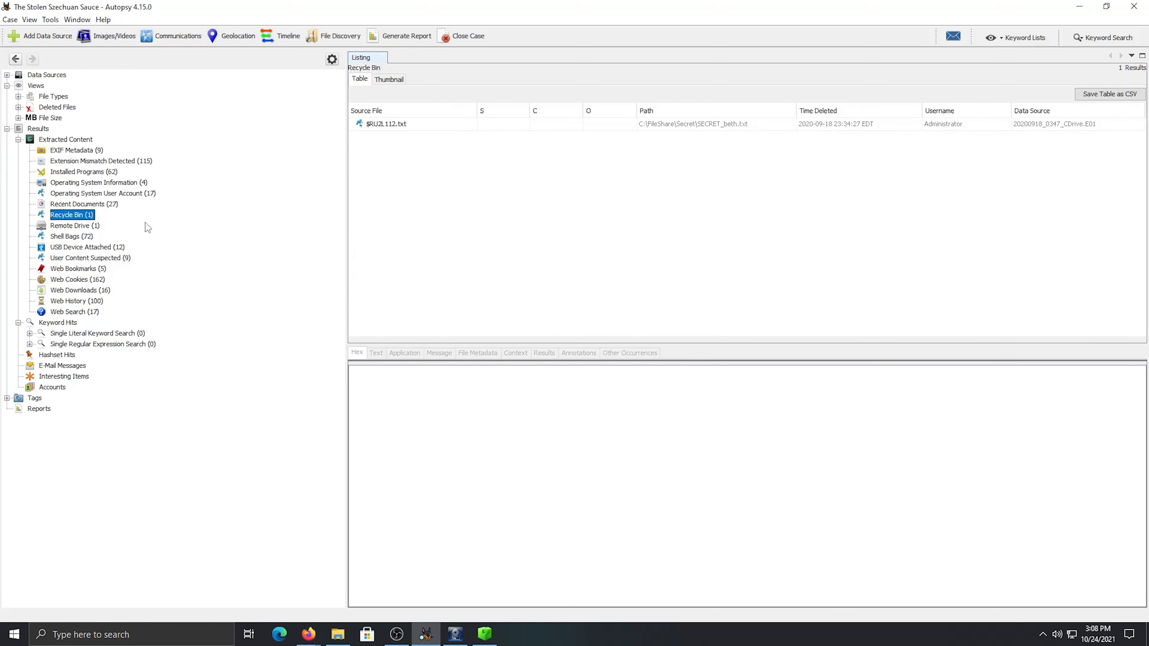
View the result details of Beth_Secret.lnk in the extracted Recent Documents
left_click(95, 204)
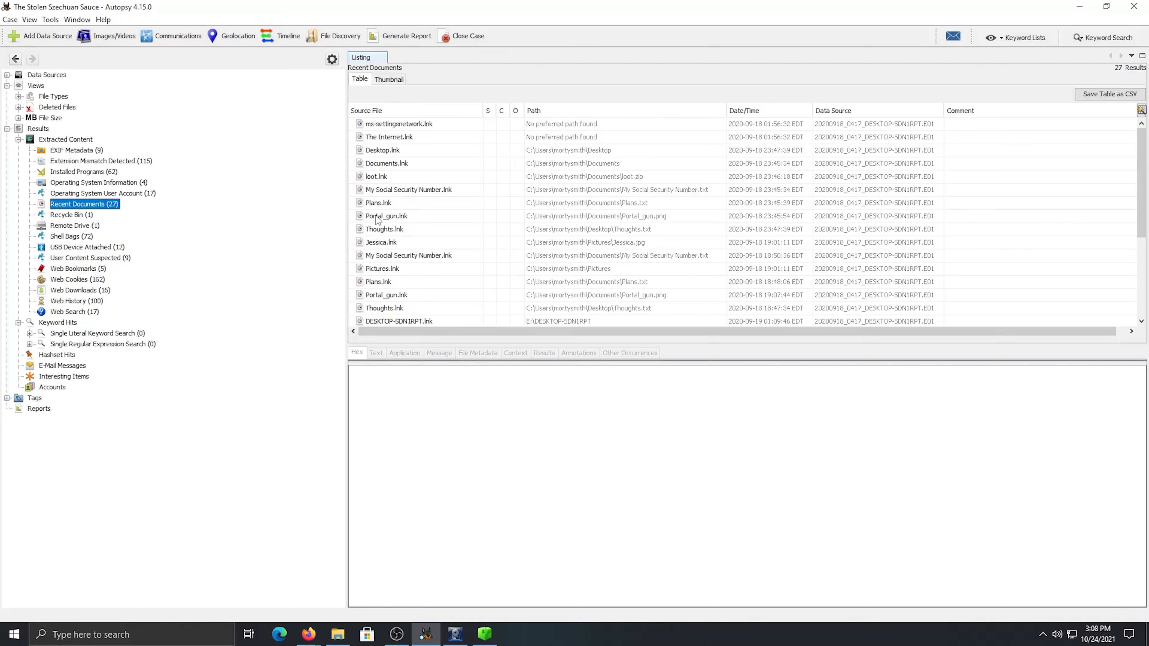
scroll(445, 240, "down", 2)
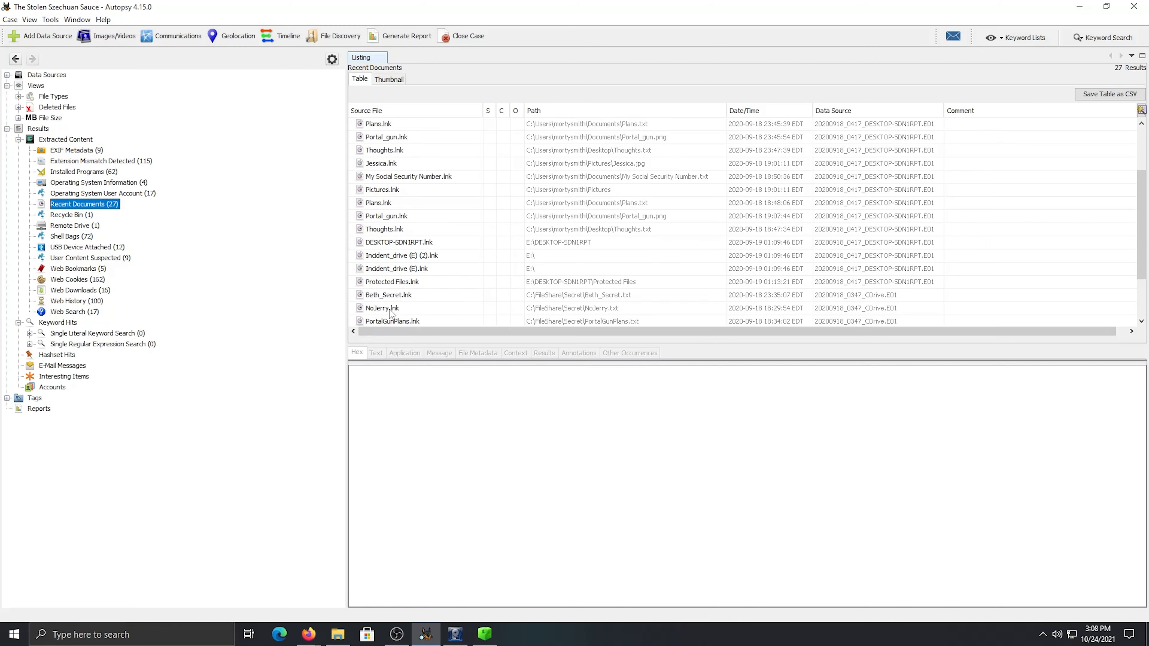
left_click(401, 297)
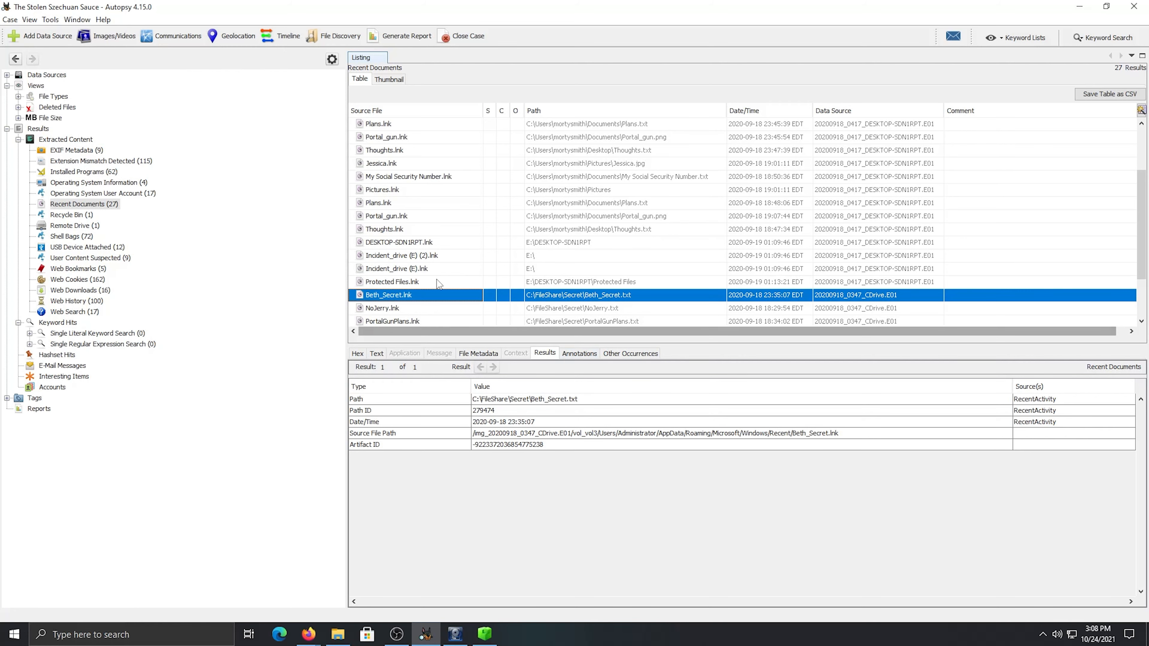
Inspect the two data sources and the volumes of 20200918_0347_CDrive.E01, then collapse the data source tree
left_click(40, 76)
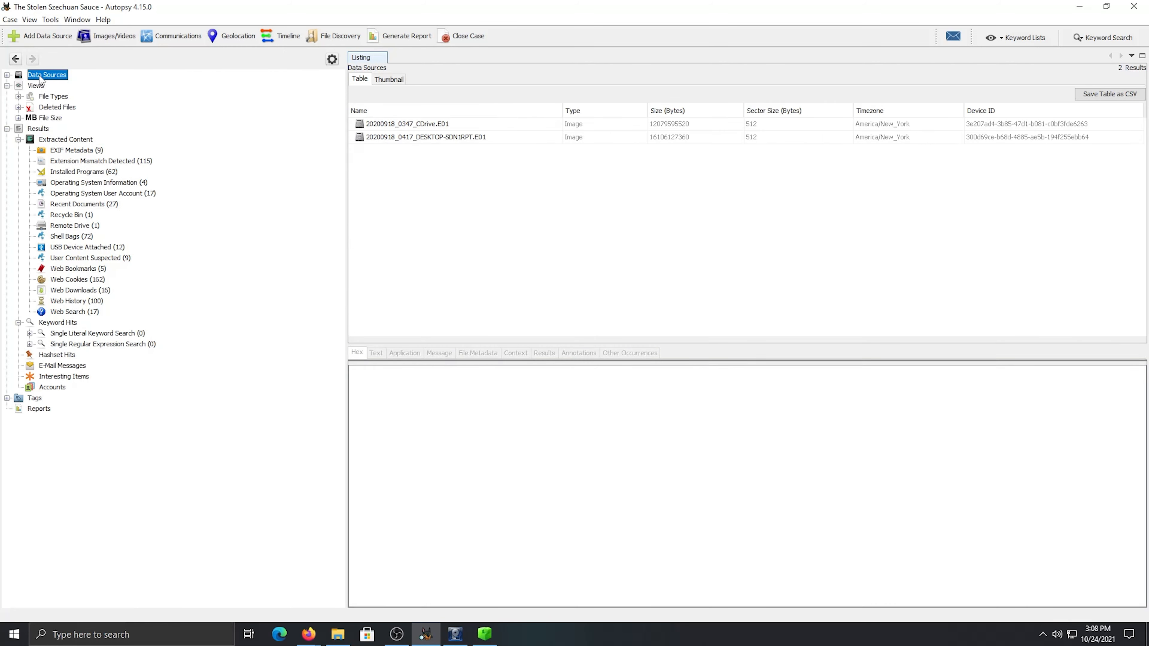
left_click(7, 75)
left_click(18, 86)
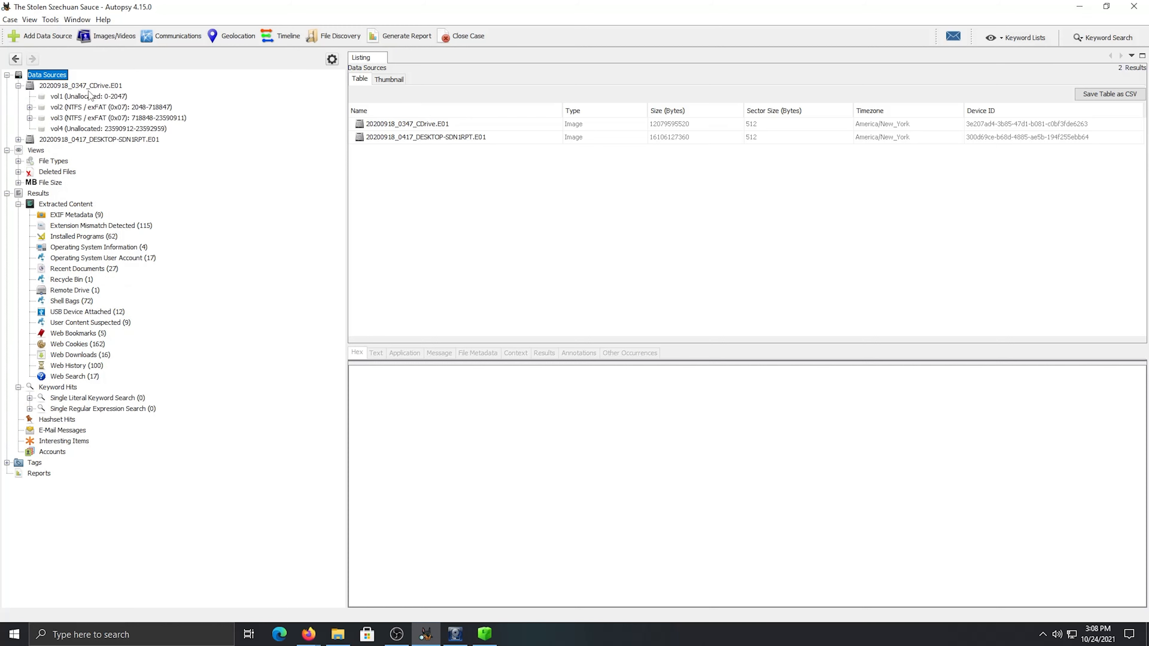
left_click(6, 75)
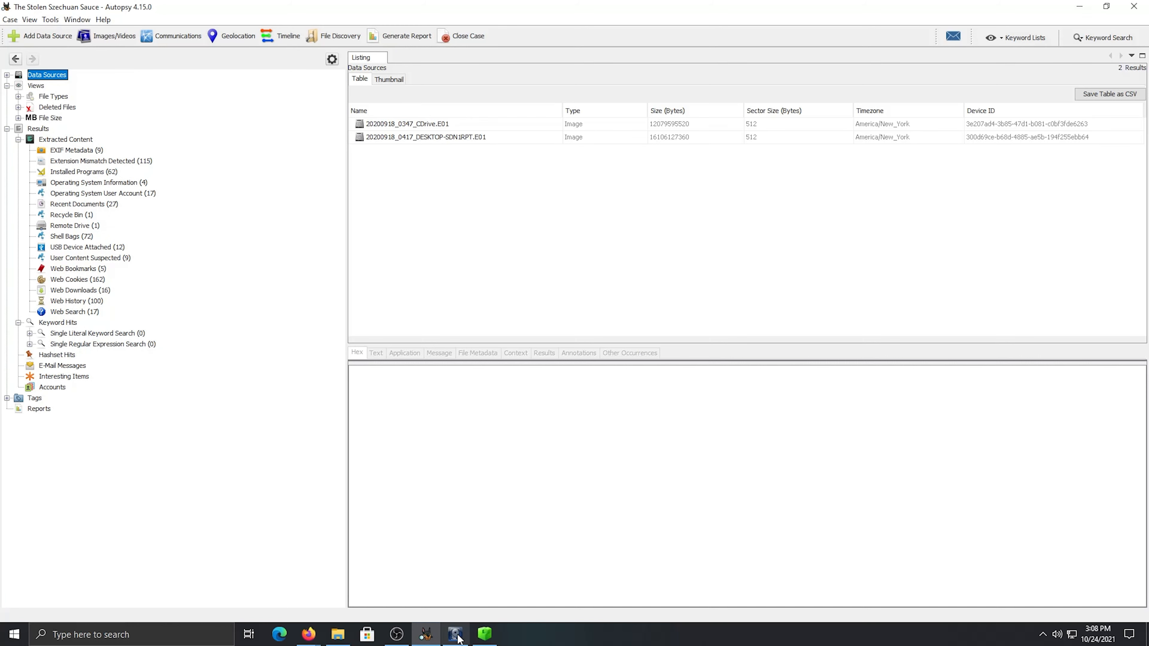
Go back to the Recent Documents and view the result details of SECRET_beth.lnk
left_click(71, 204)
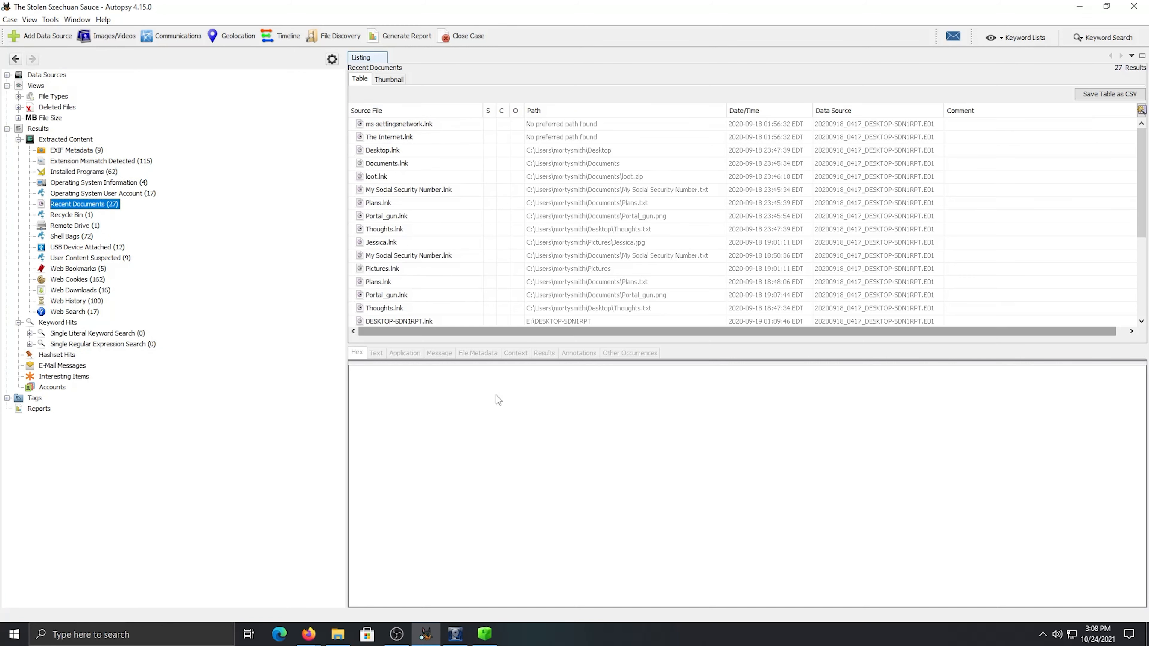
mouse_move(465, 642)
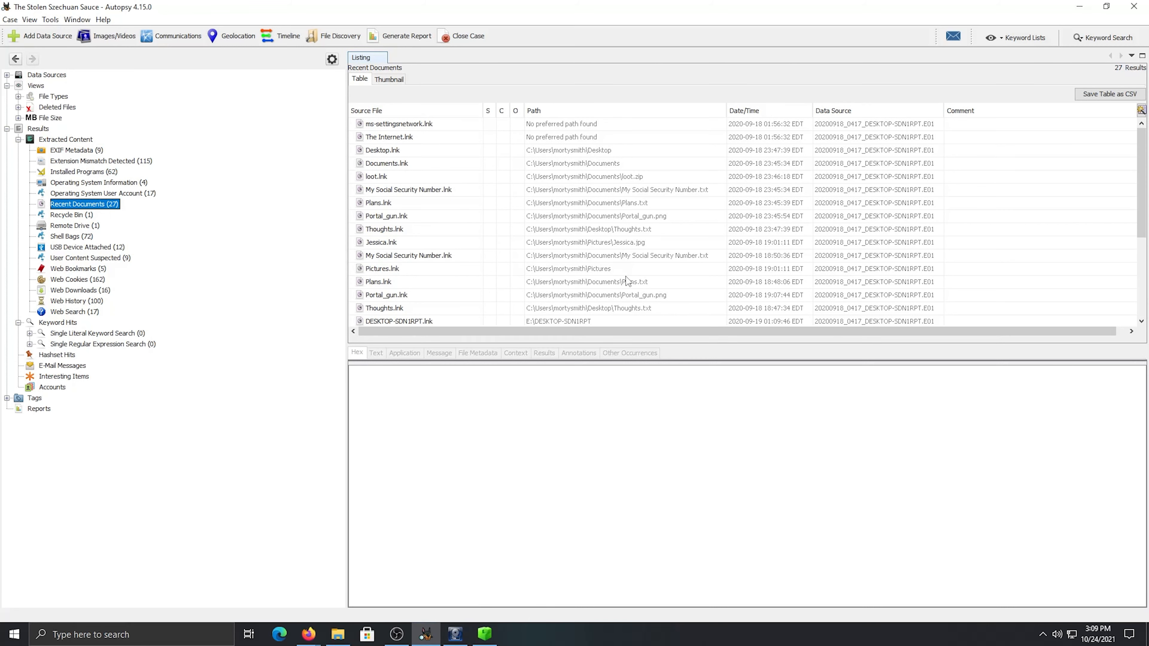
scroll(421, 309, "down", 4)
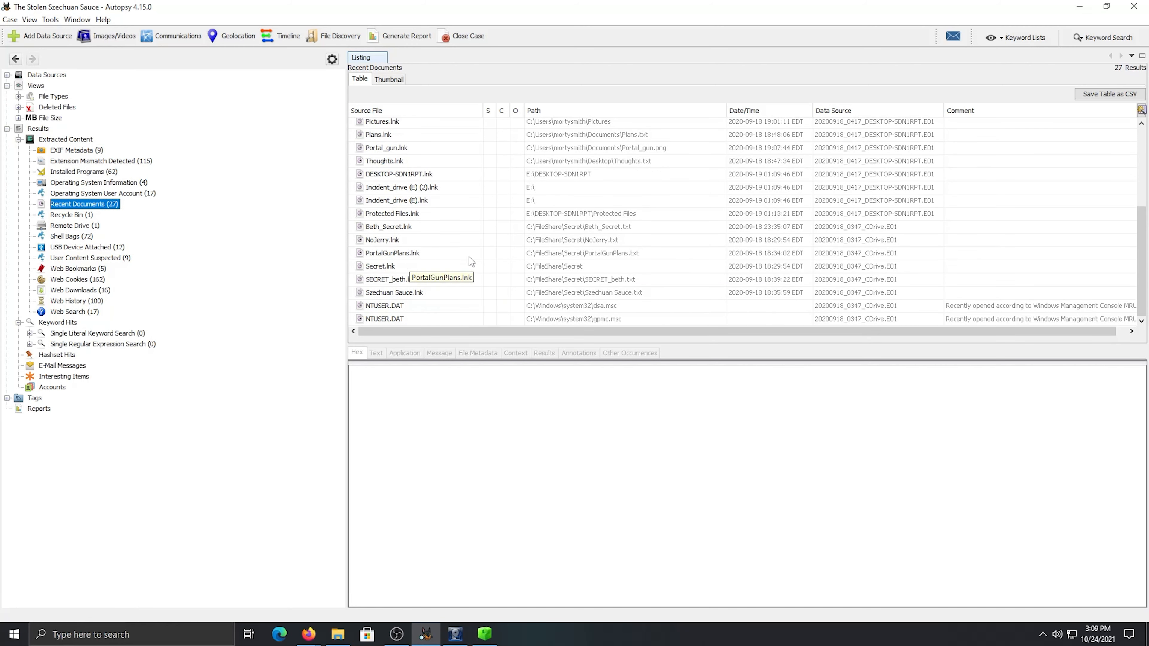
left_click(608, 281)
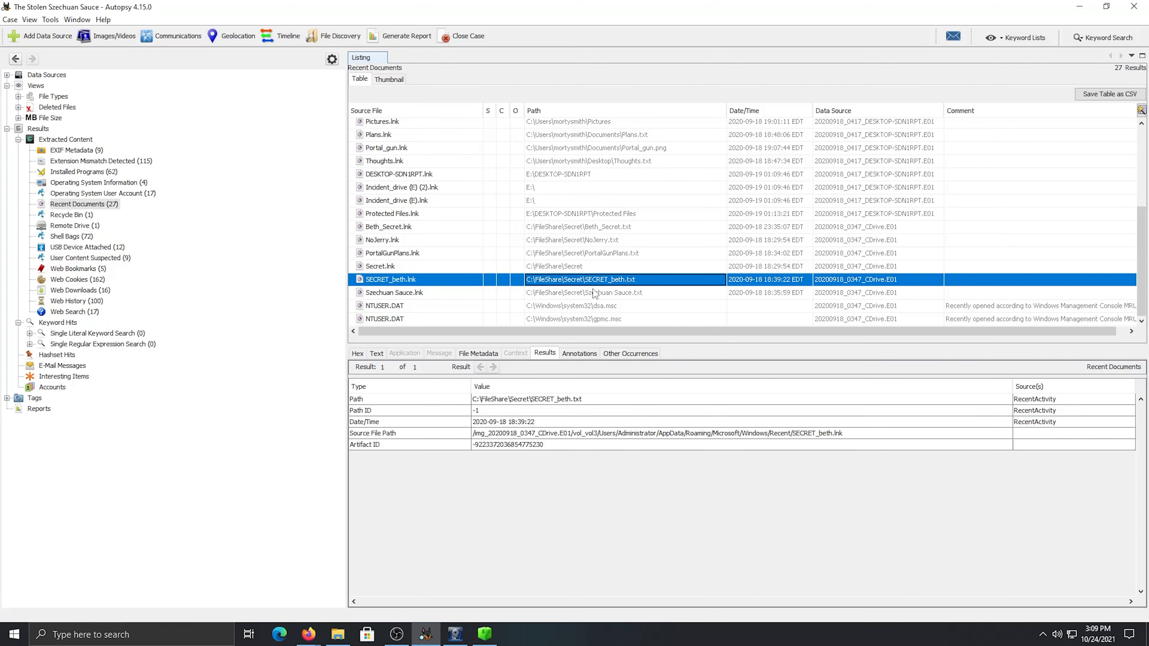
Switch to FTK Imager, collapse the System32 and Windows folders, and open the FileShare/Secret folder of the CDrive image
left_click(455, 634)
scroll(208, 233, "up", 10)
left_click(65, 185)
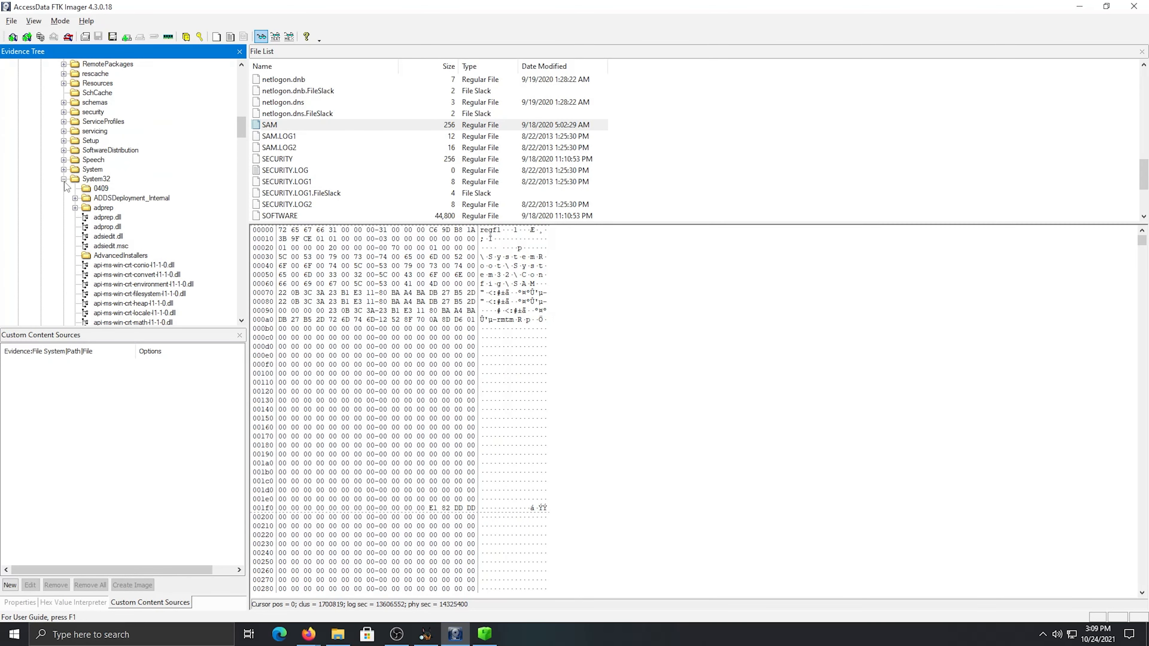
scroll(197, 263, "up", 18)
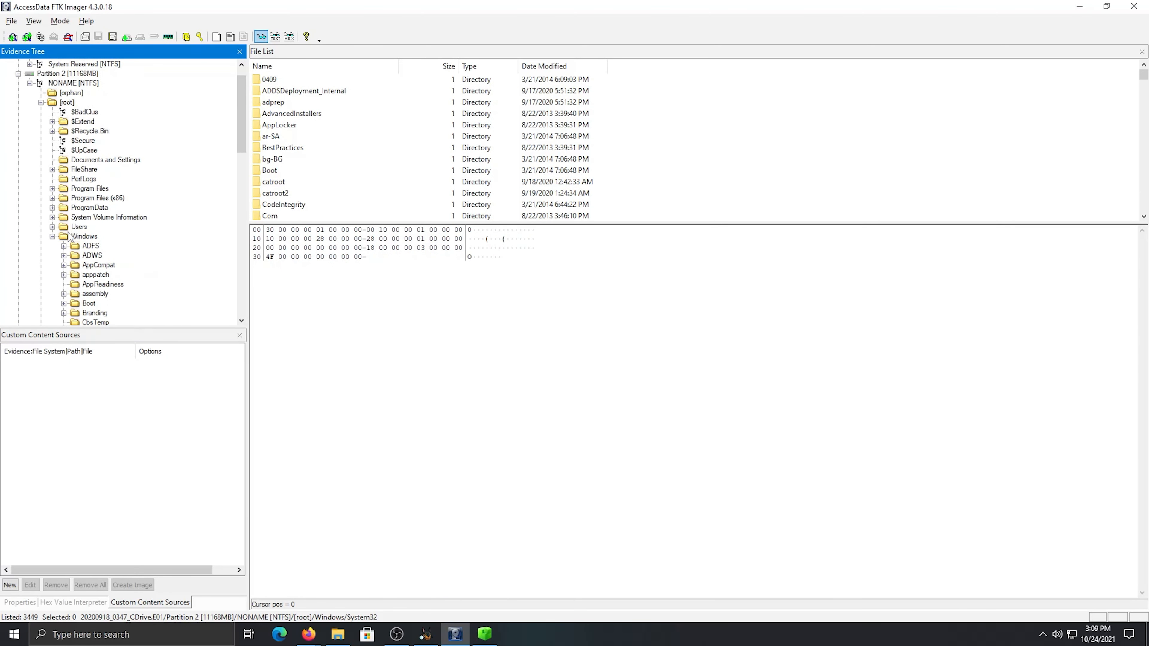
left_click(53, 236)
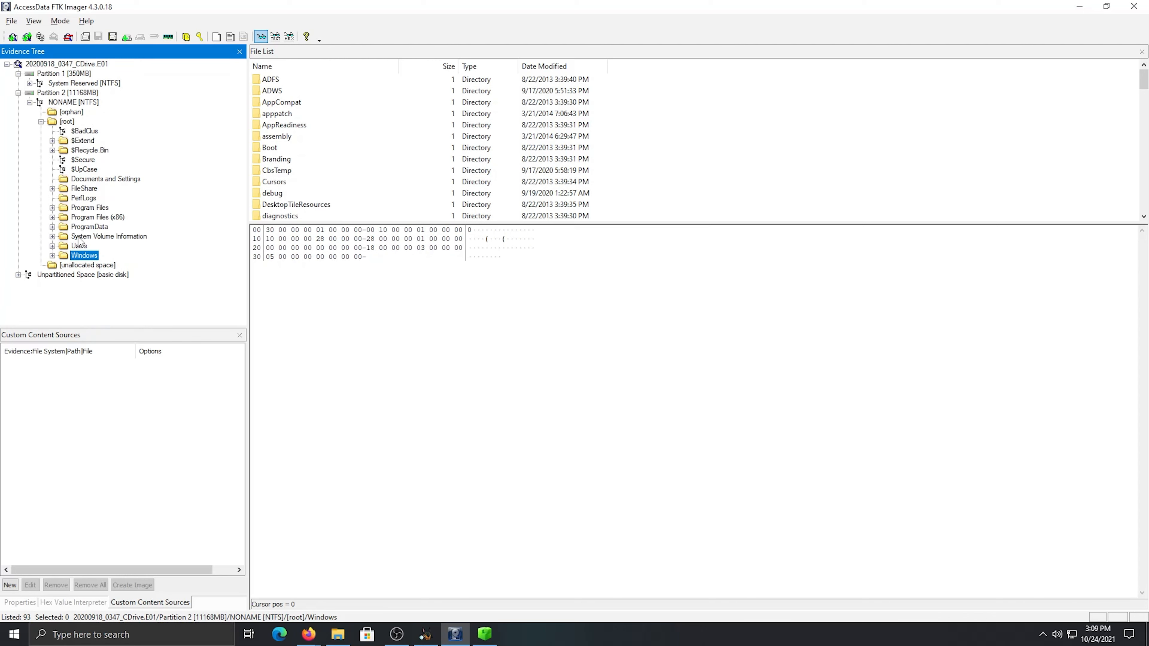
left_click(84, 189)
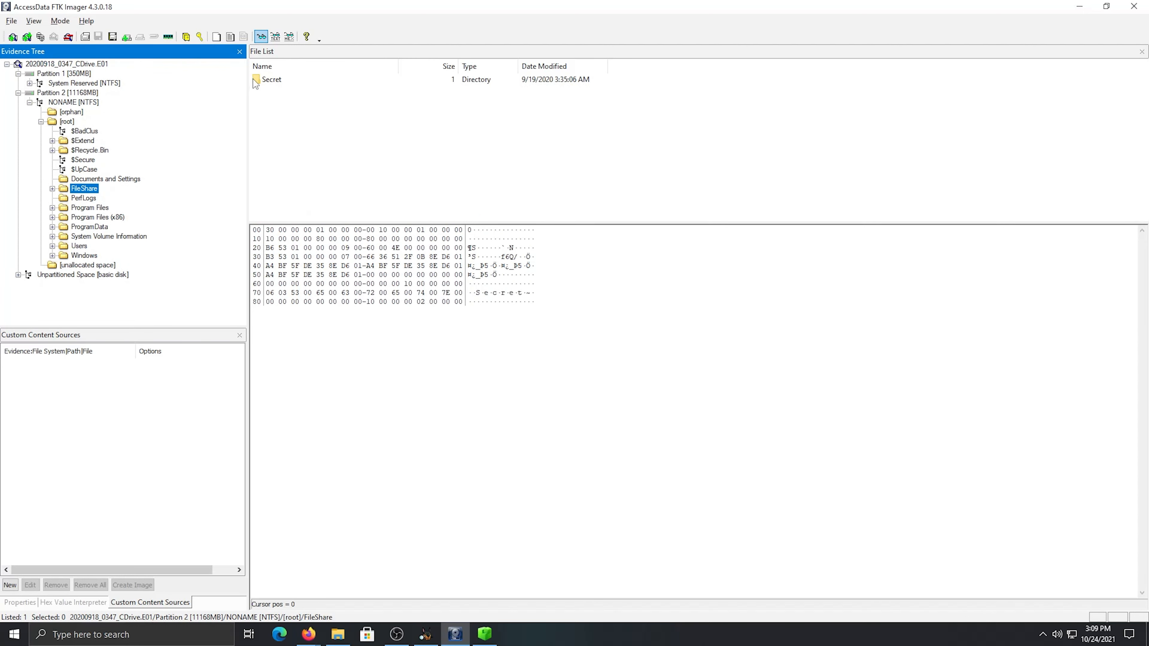
double_click(265, 81)
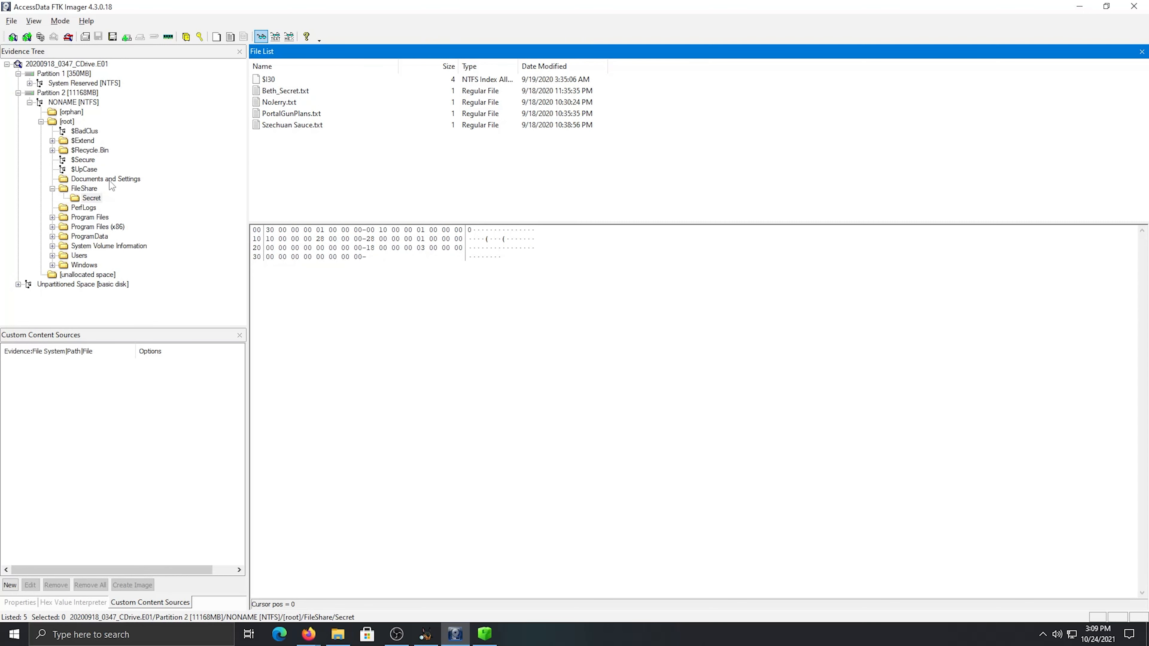
View the contents of Beth_Secret.txt and NoJerry.txt in the Secret folder
left_click(290, 92)
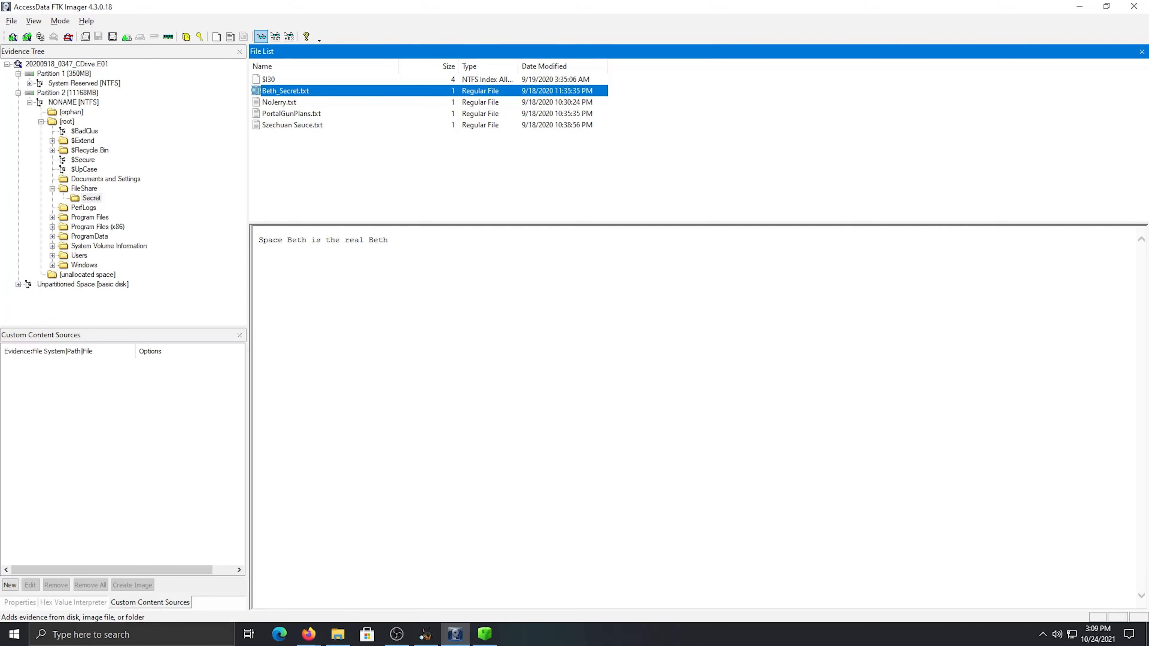
key("alt+Tab")
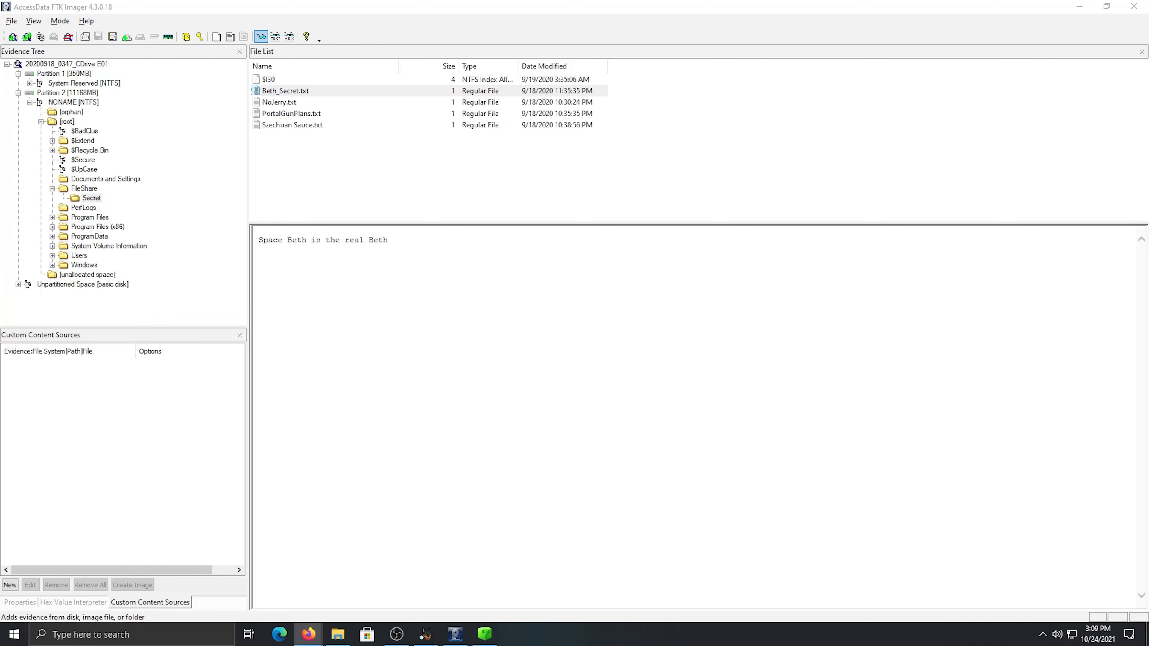
left_click(410, 248)
left_click(306, 105)
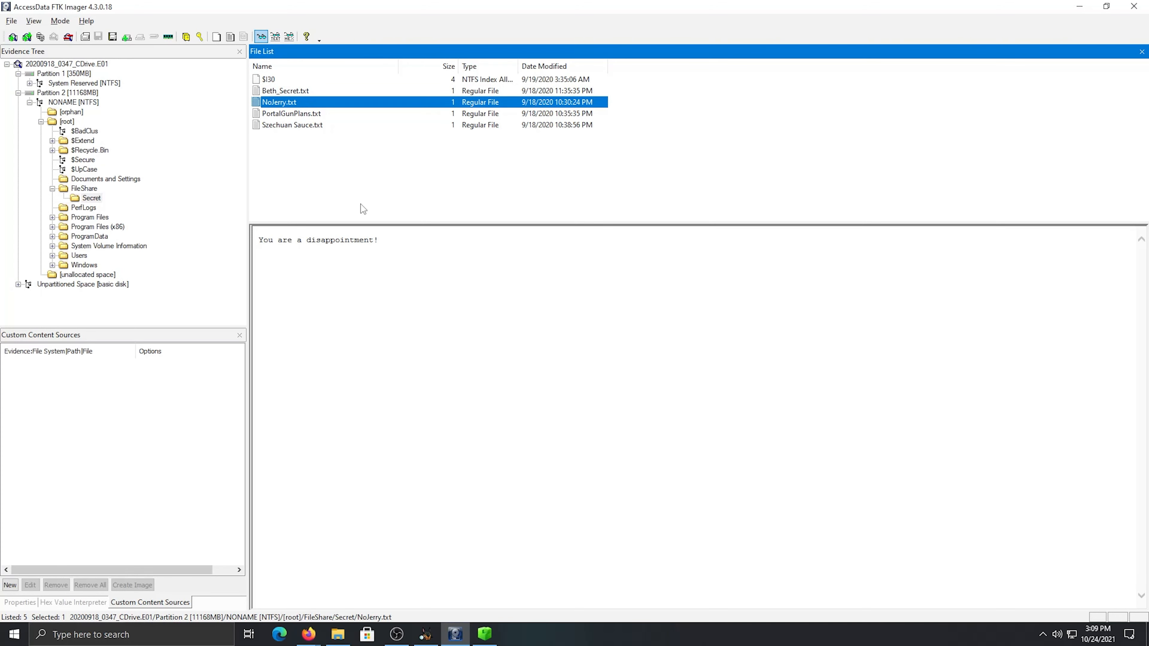
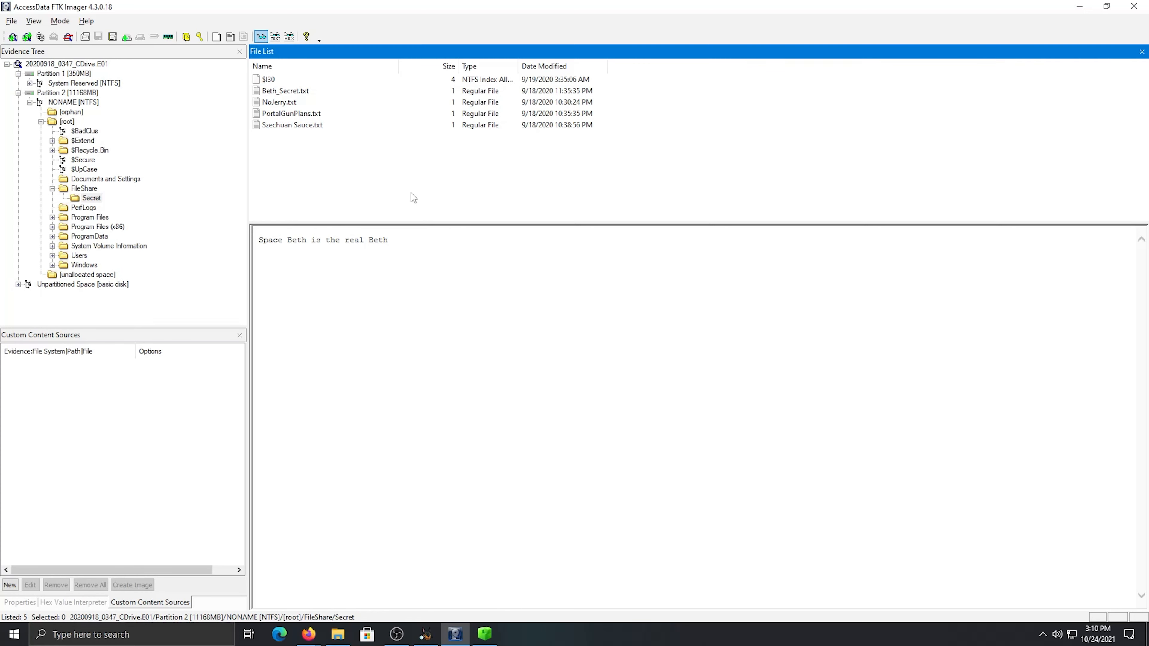
Switch to Autopsy and open the FileShare/Secret folder in vol3 of the 20200918_0347_CDrive.E01 data source
left_click(308, 93)
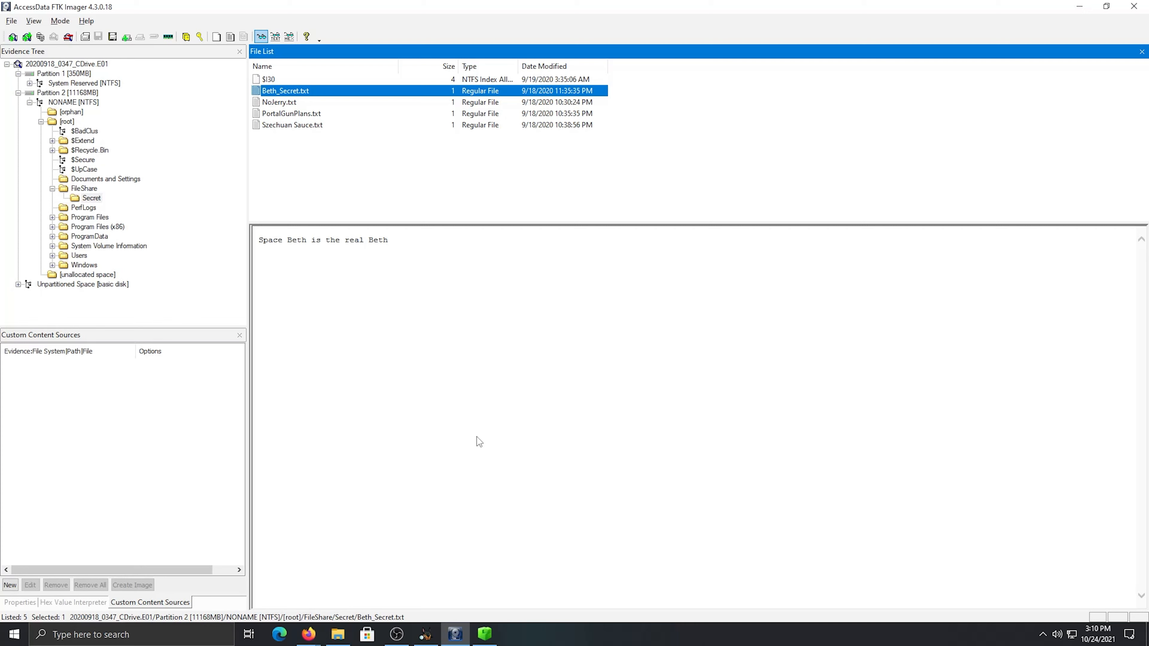
mouse_move(462, 642)
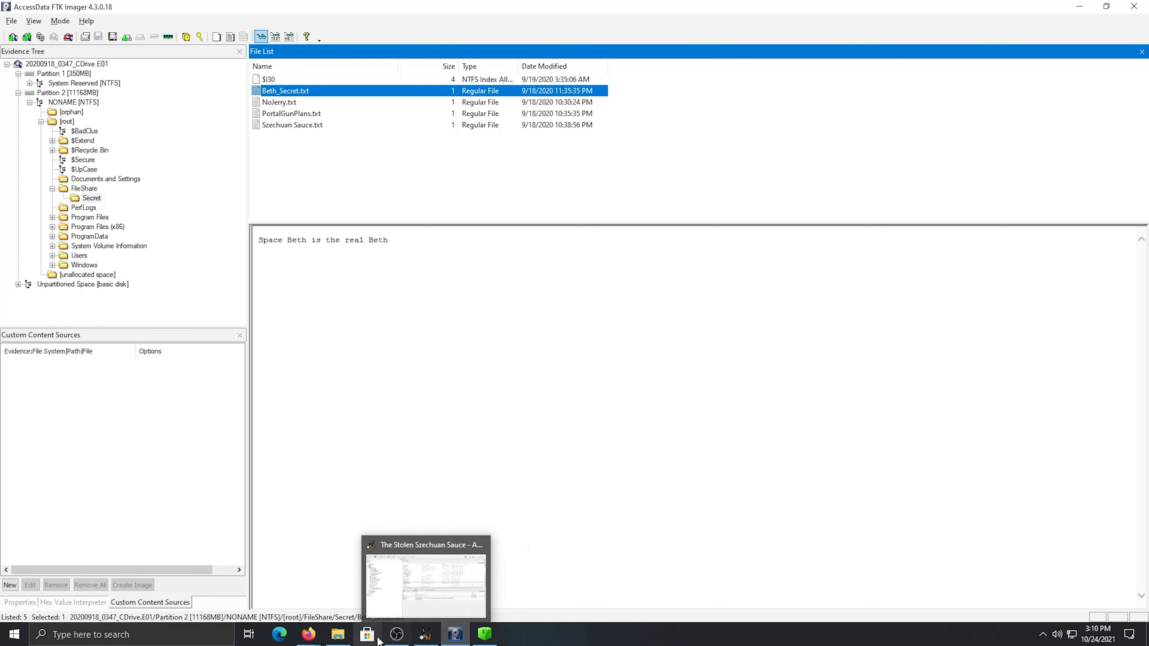
left_click(425, 634)
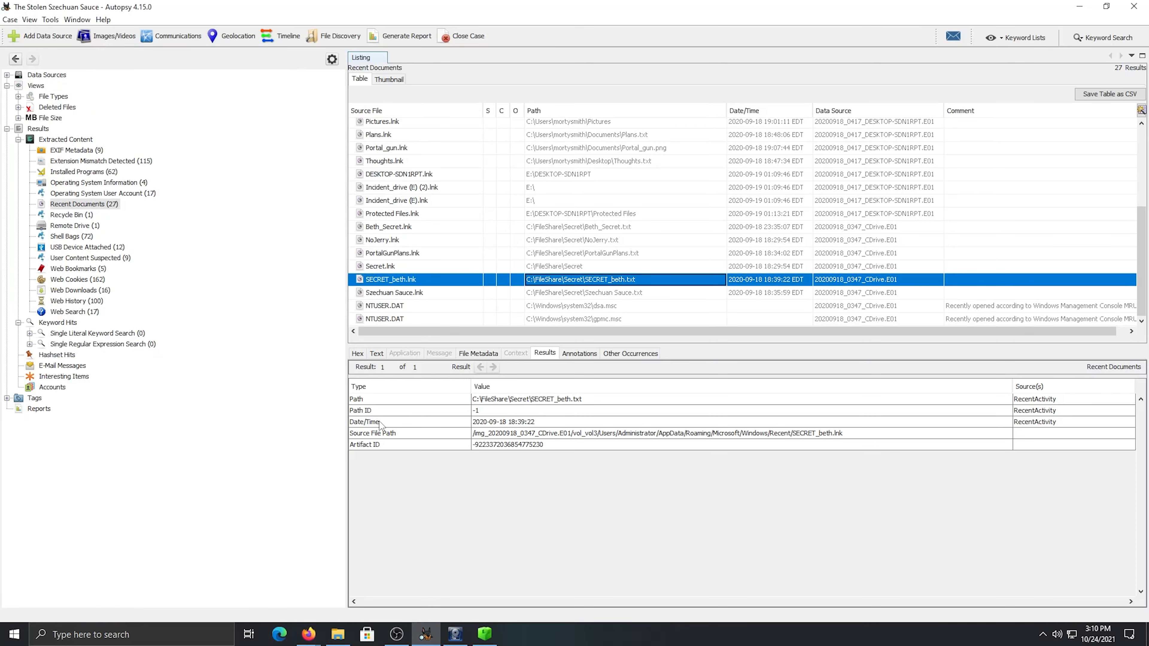
left_click(7, 75)
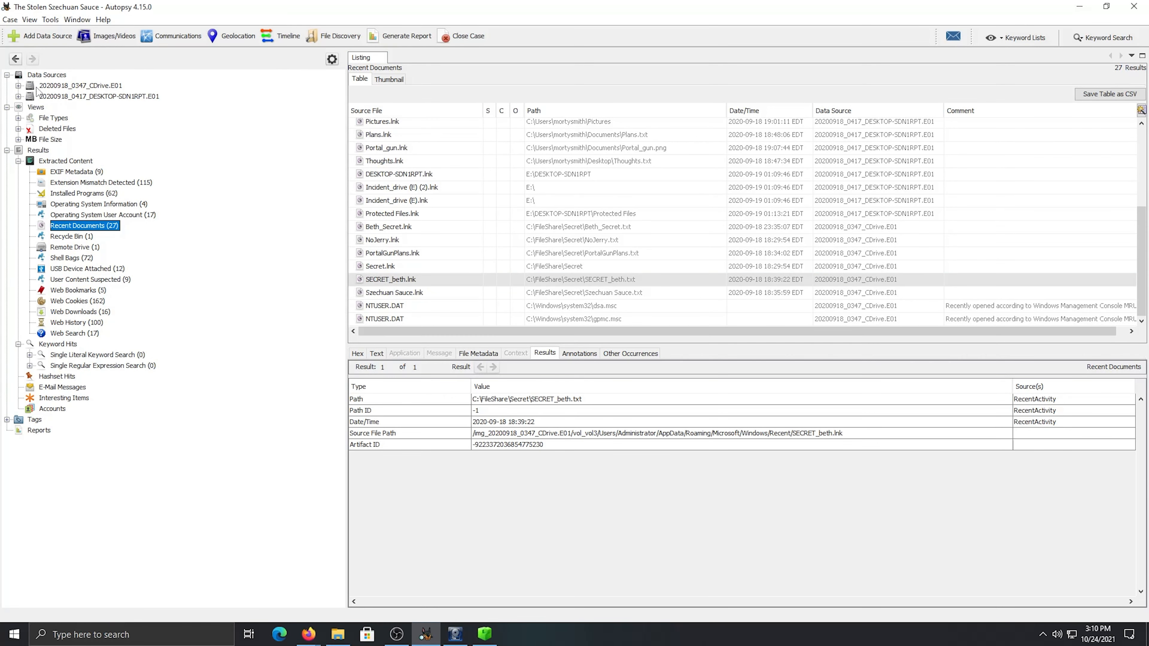
left_click(40, 87)
left_click(18, 86)
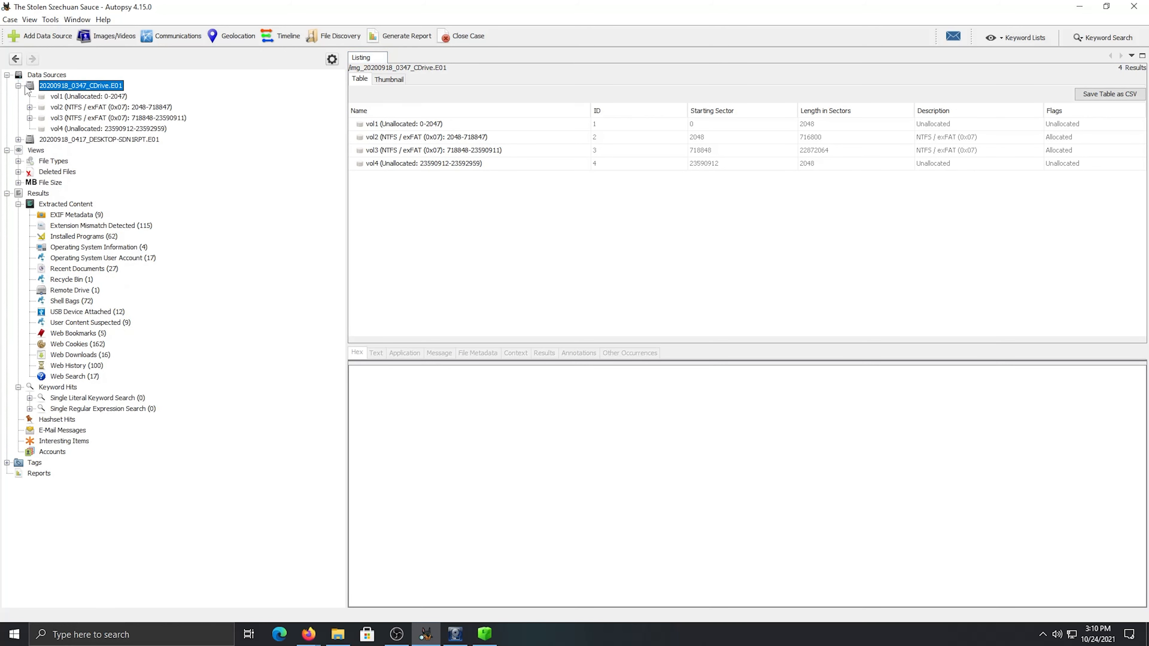
left_click(29, 118)
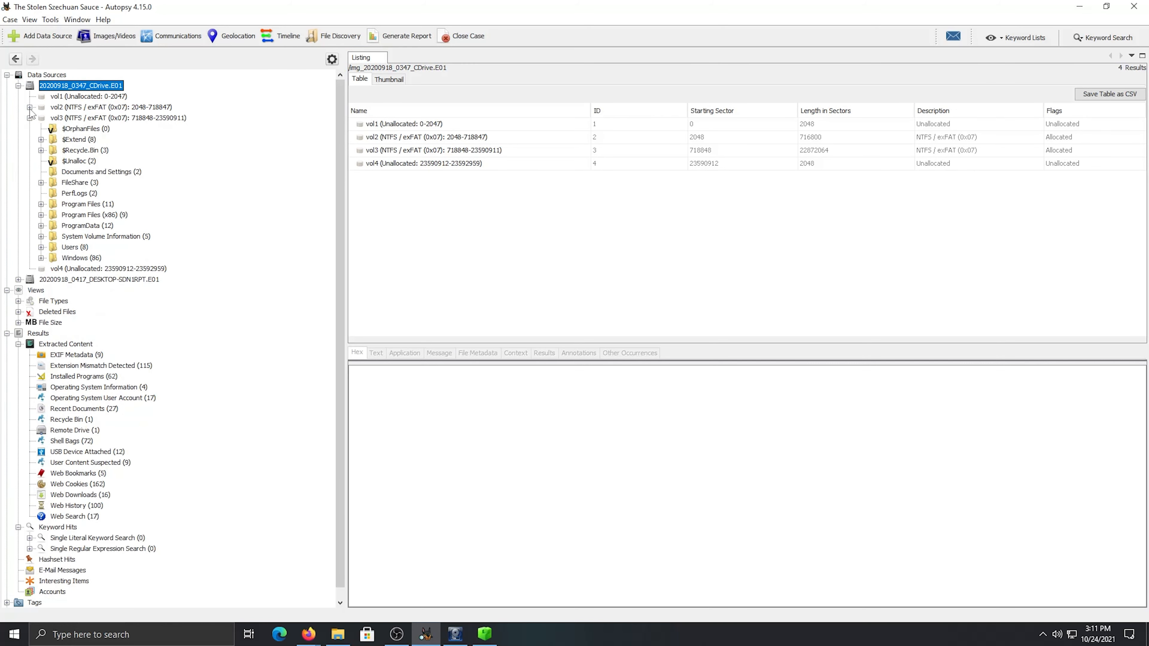
left_click(56, 183)
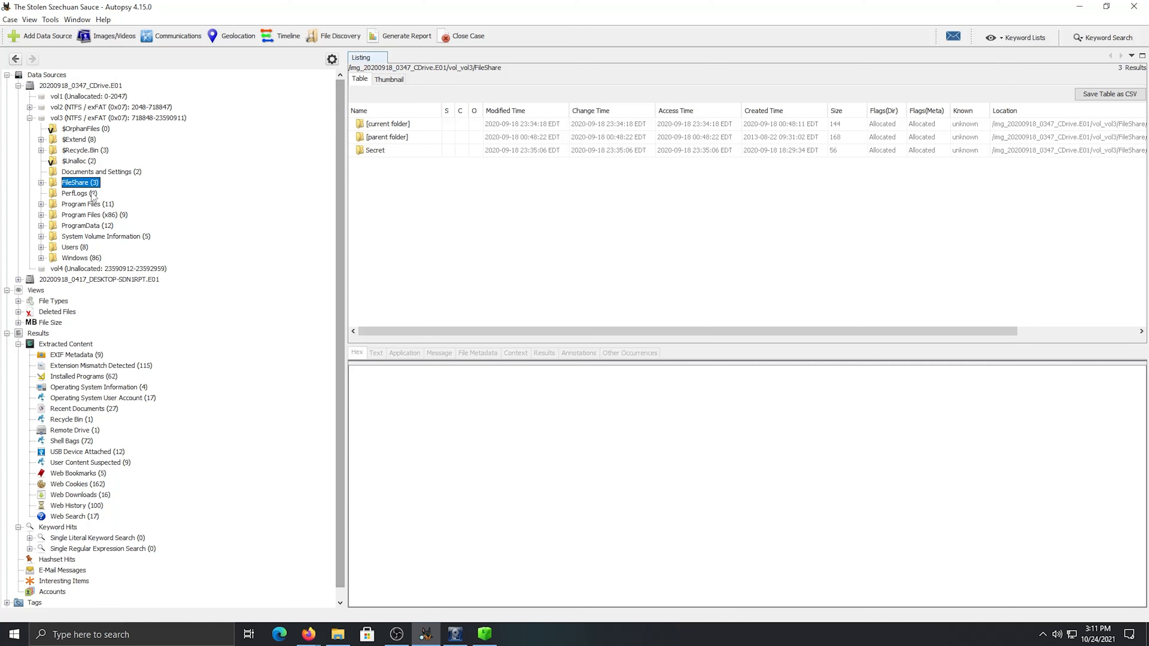
left_click(41, 183)
left_click(104, 198)
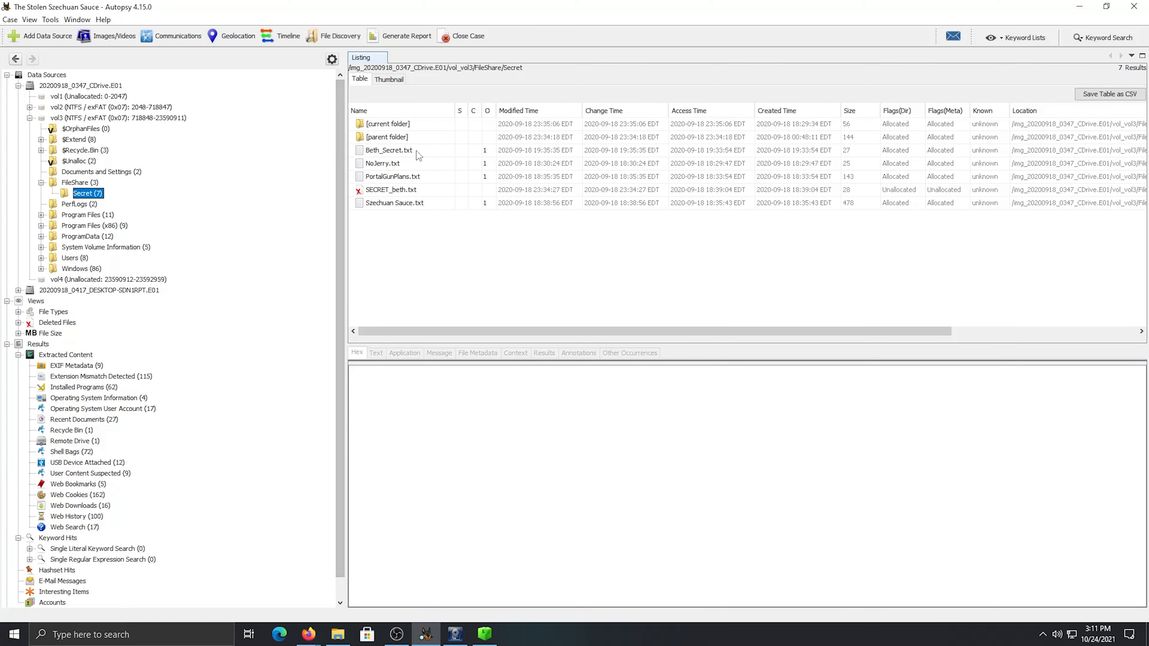
View the contents of the deleted SECRET_beth.txt, and close FTK Imager
left_click(409, 193)
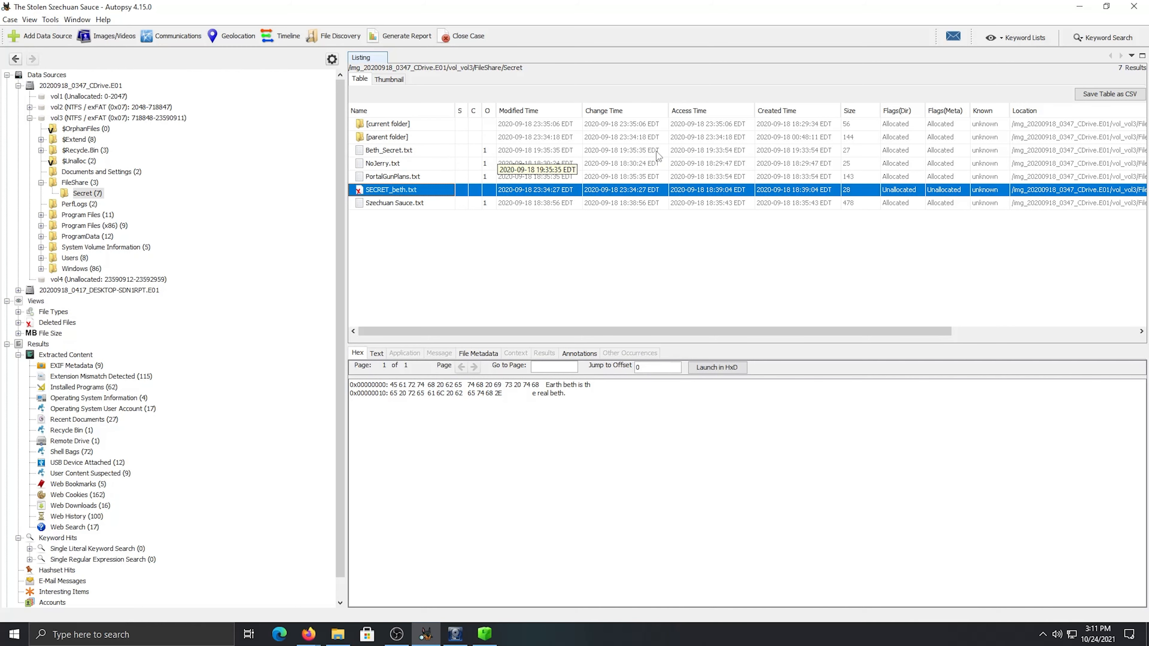
left_click(455, 634)
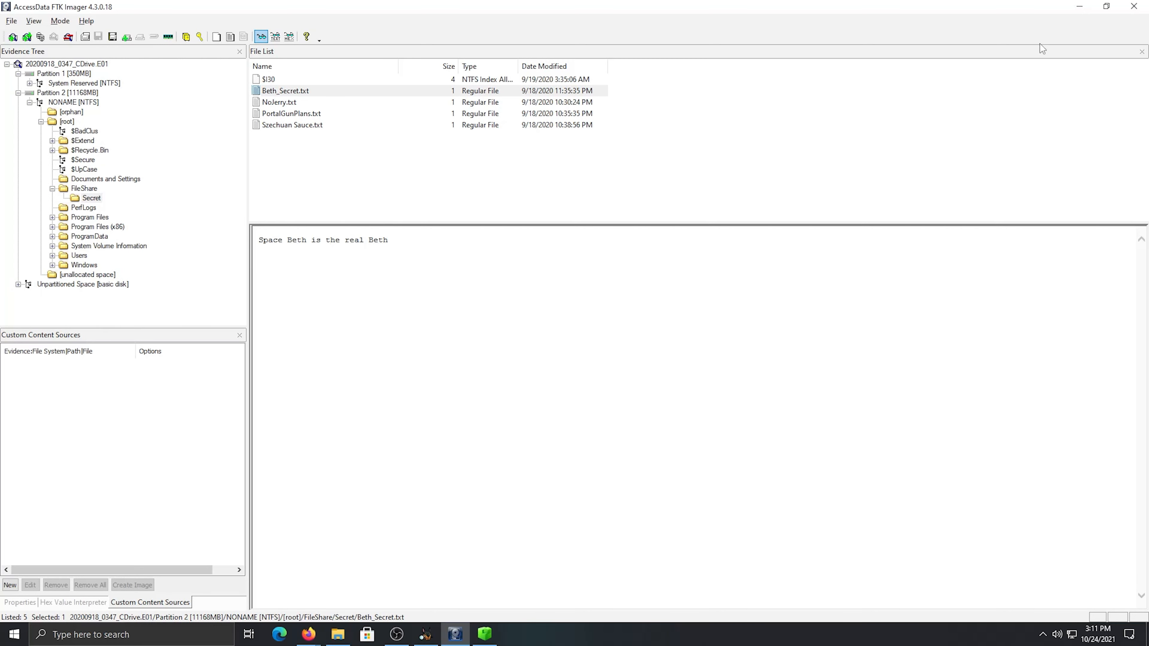
left_click(1134, 6)
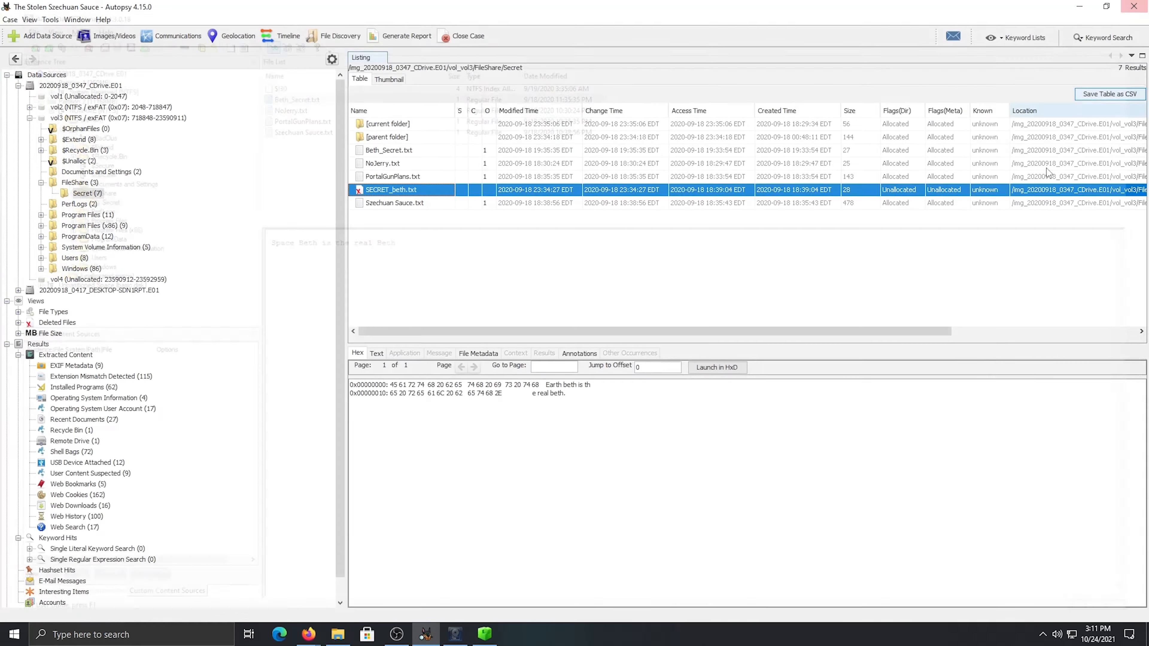
left_click(113, 634)
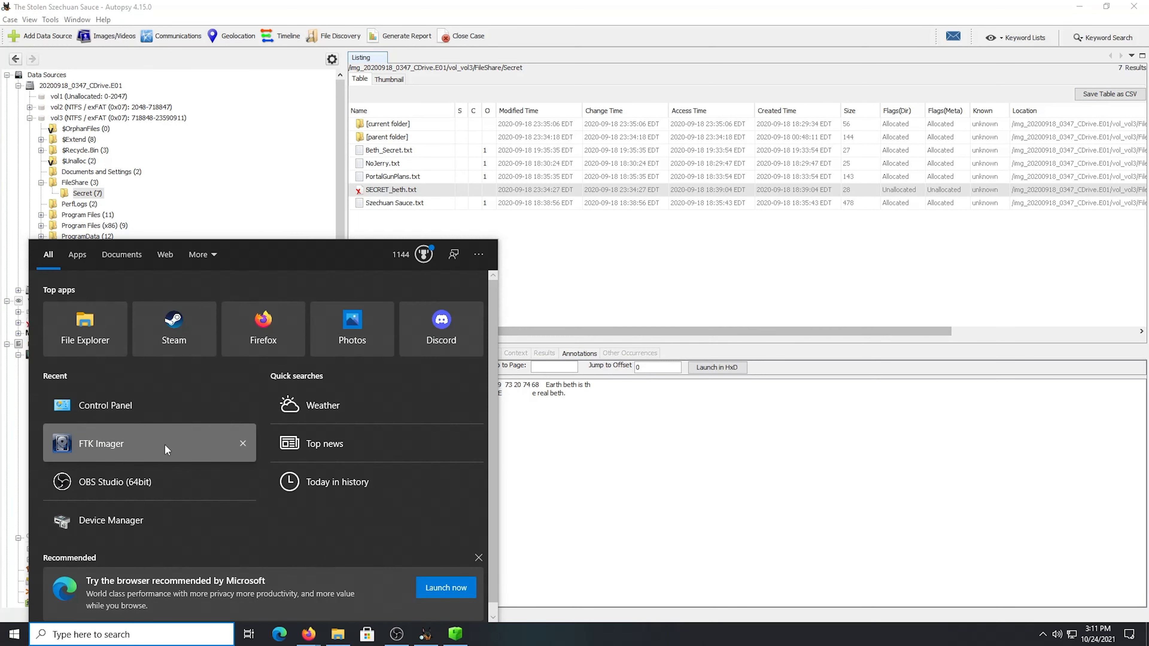
left_click(612, 277)
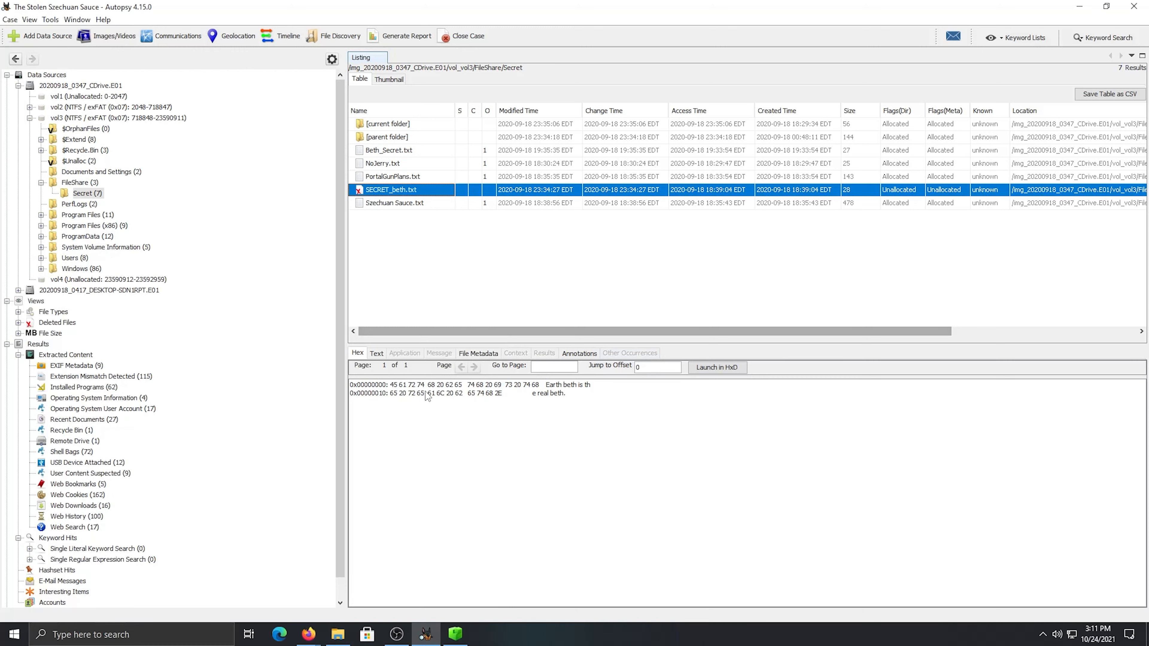
left_click(337, 634)
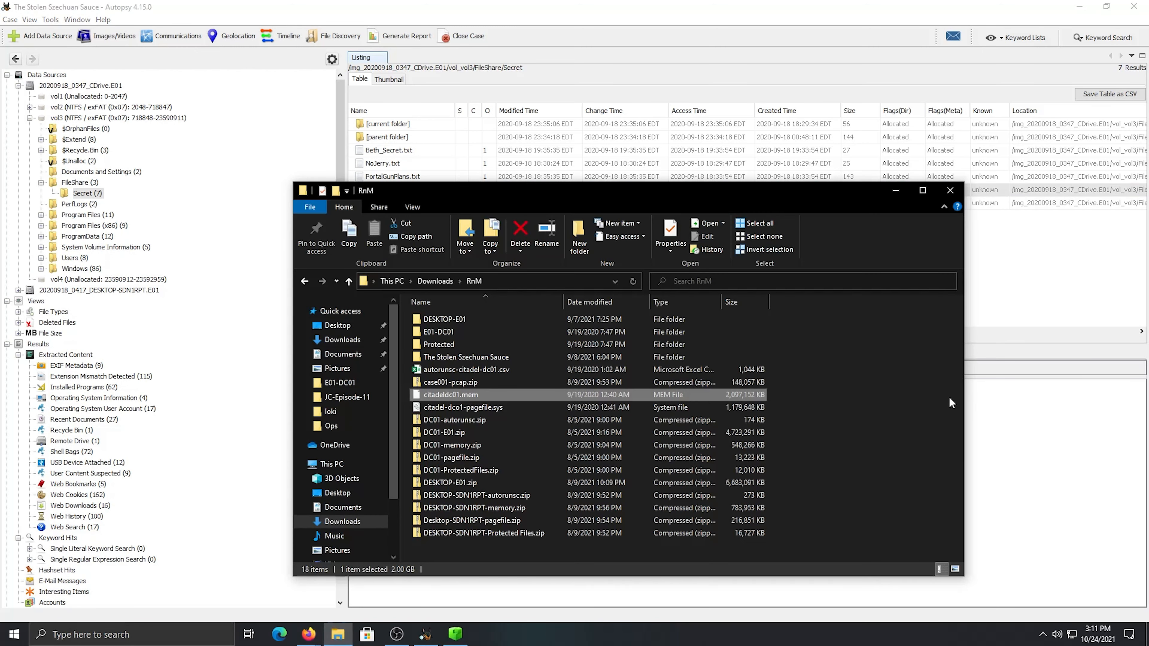
left_click(1028, 317)
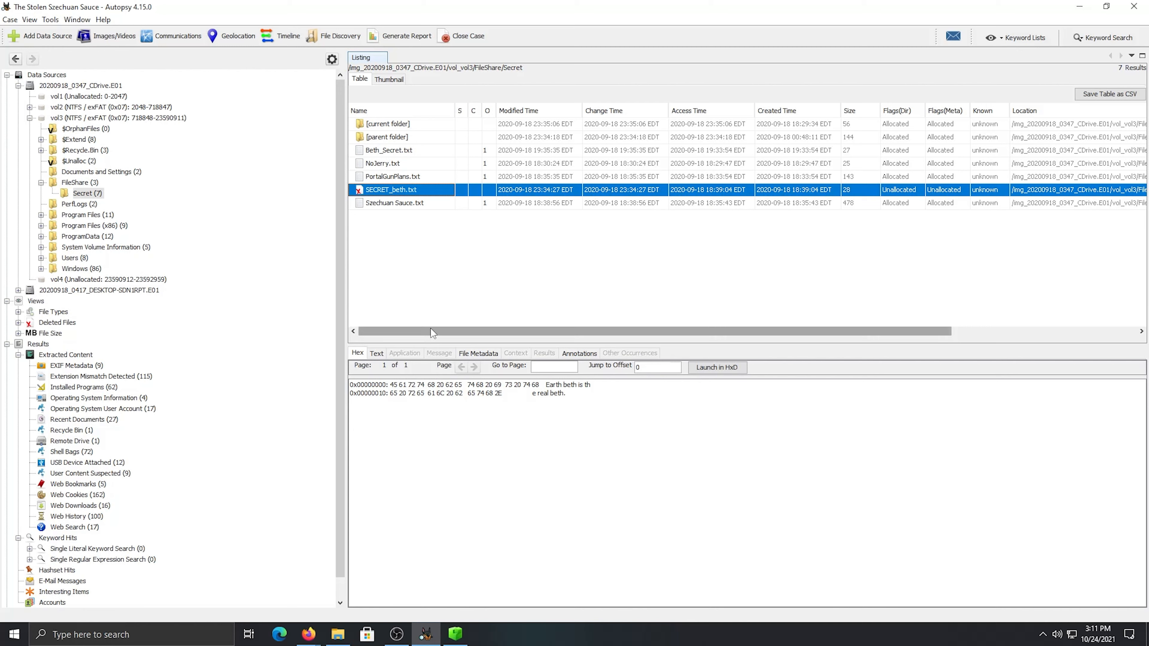
Read the contents of SECRET_beth.txt and compare them with the text of Beth_Secret.txt
left_click_drag(565, 393, 545, 385)
left_click(546, 400)
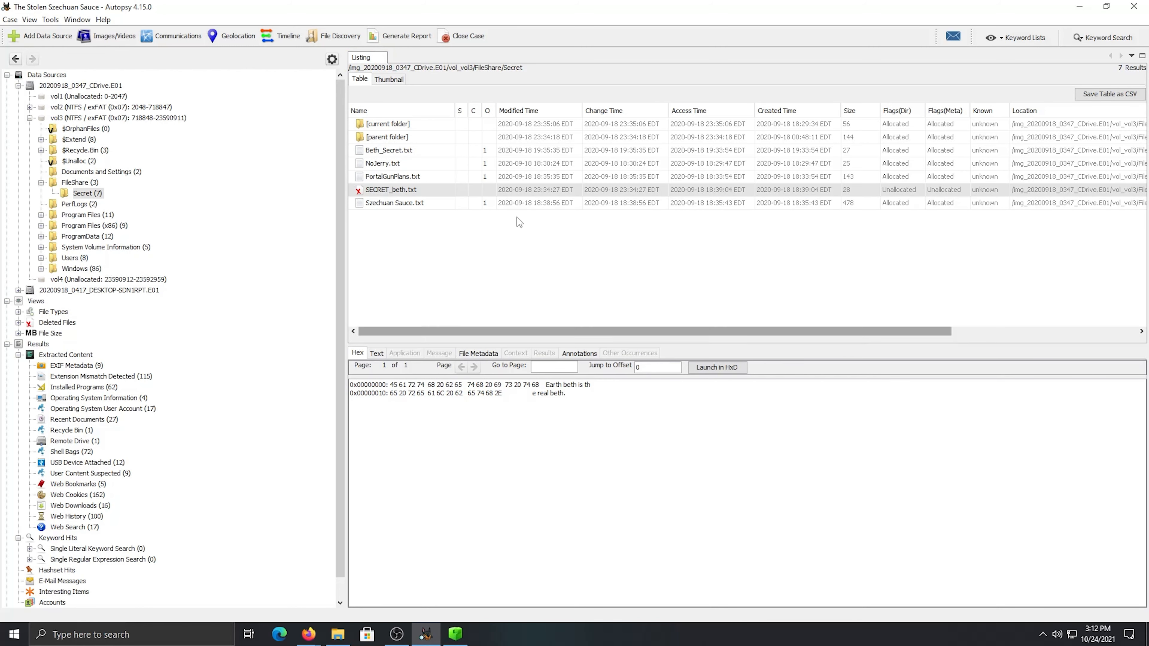
left_click(525, 150)
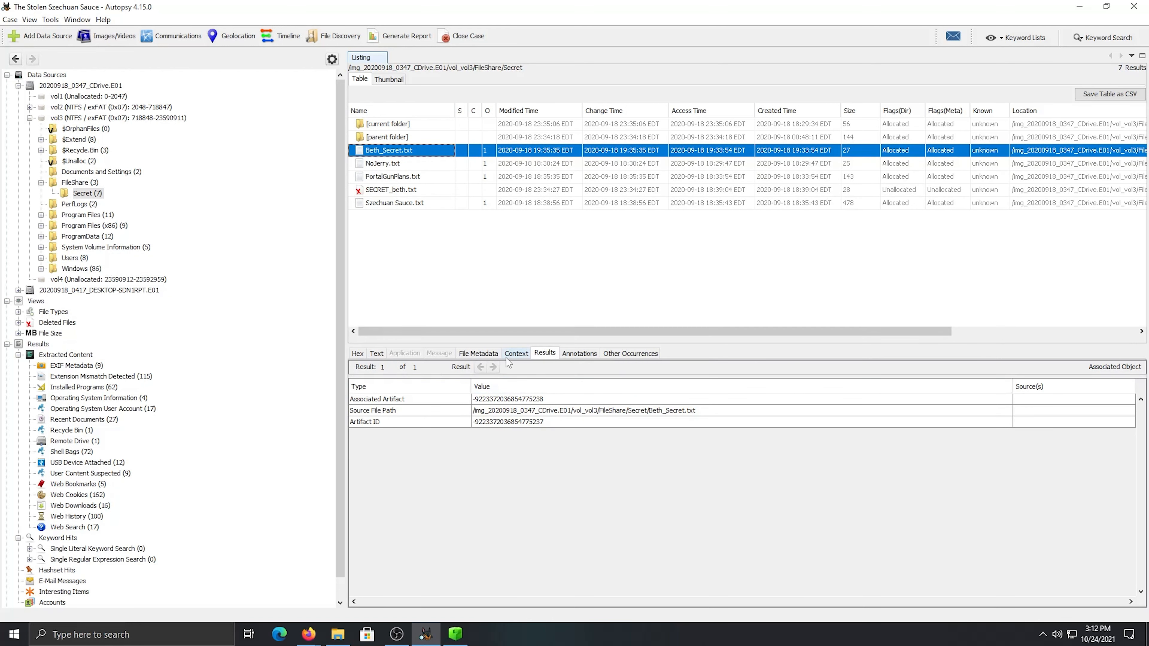
left_click(377, 353)
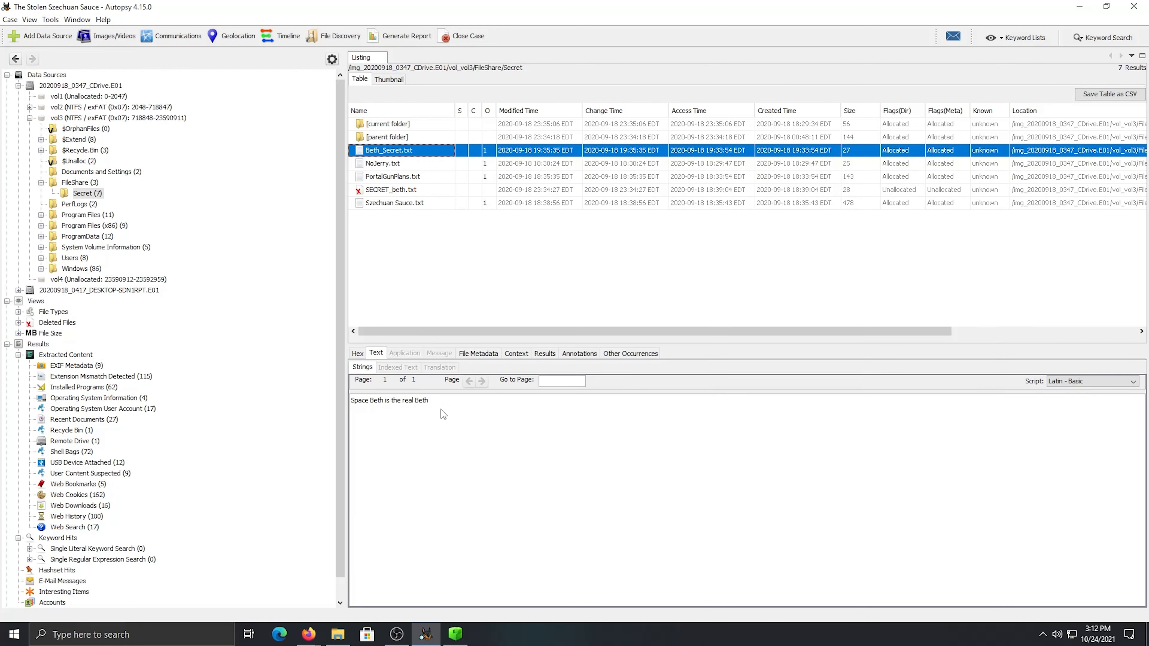
Switch to the RnM Case Notes in Firefox and answer the question about the original file name with Secret_Beth.txt
mouse_move(308, 634)
left_click(247, 584)
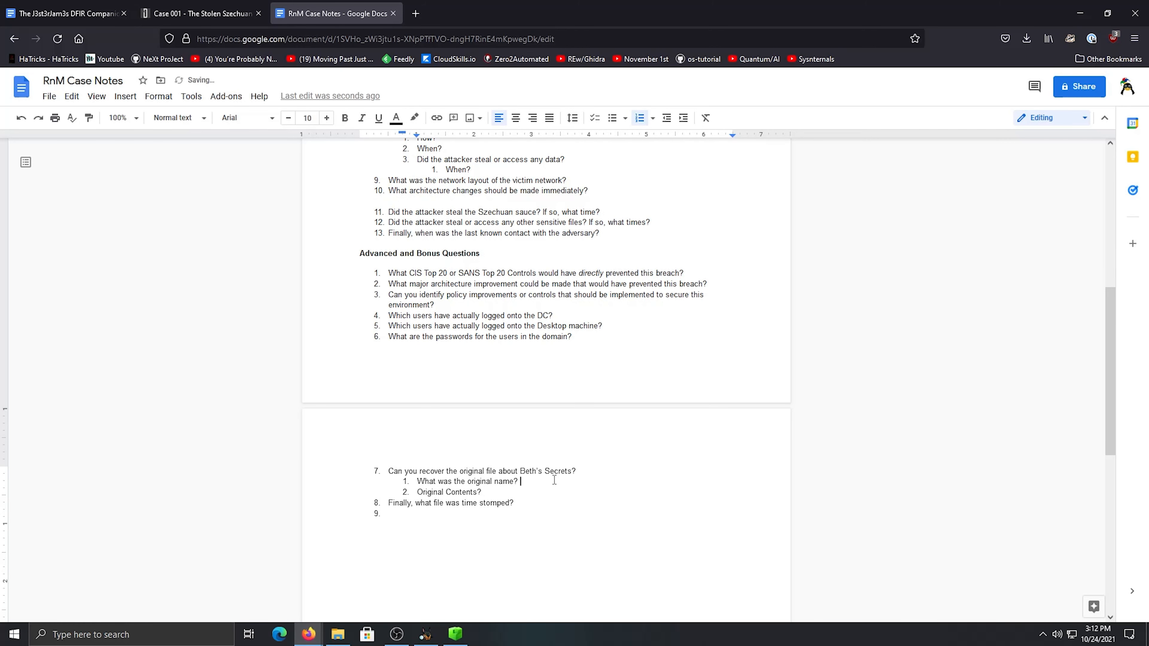
key("shift+Up")
type("Se")
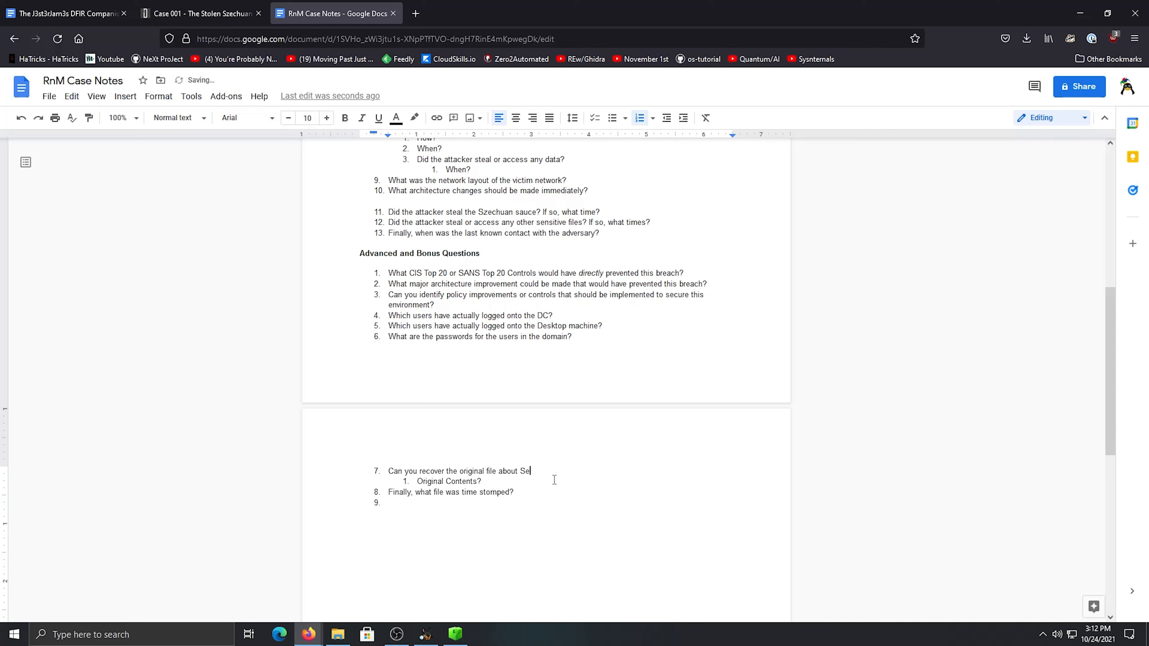
key("ctrl+z")
left_click(556, 483)
type("Secret_")
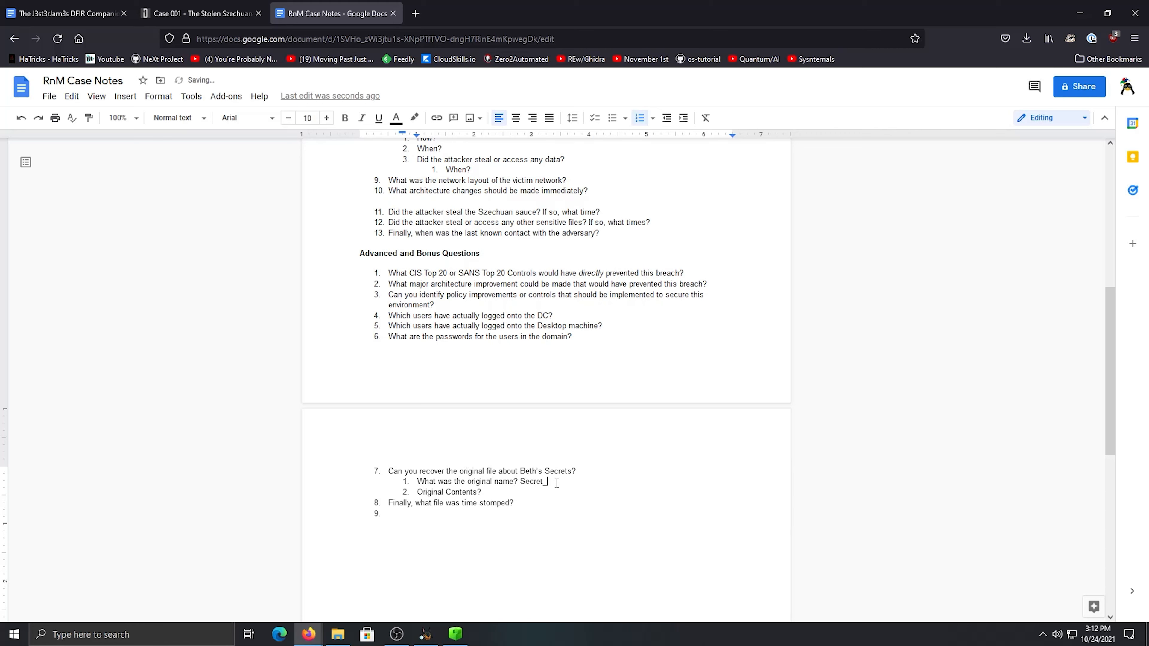
type("Beth")
left_click(425, 635)
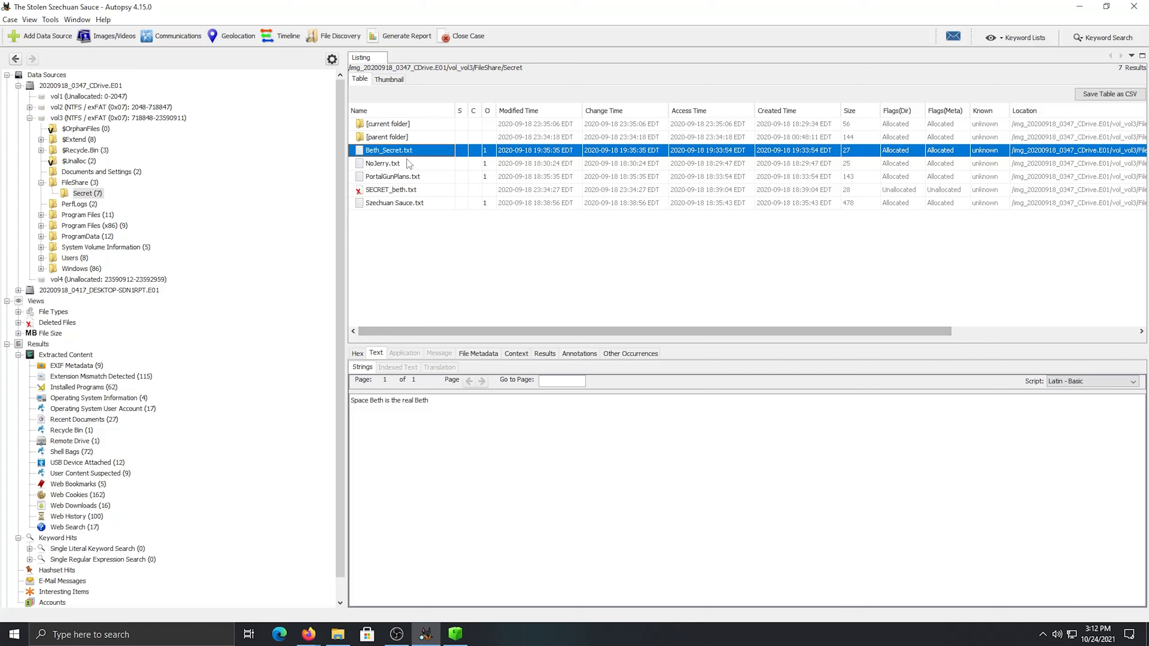
left_click(308, 634)
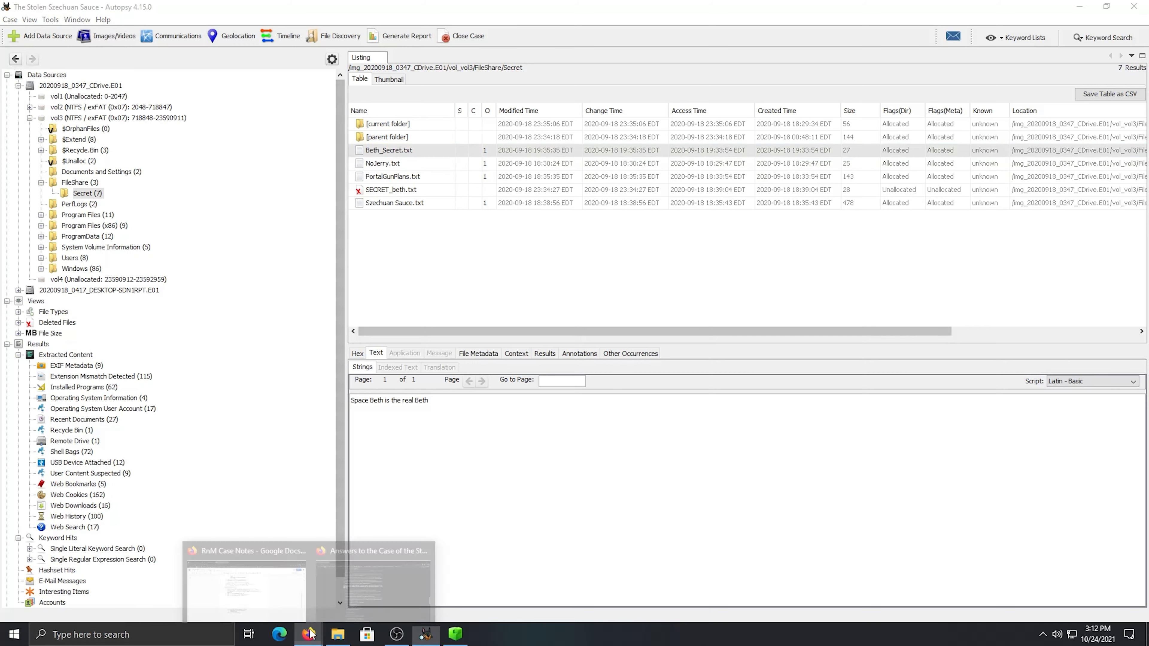
left_click(251, 571)
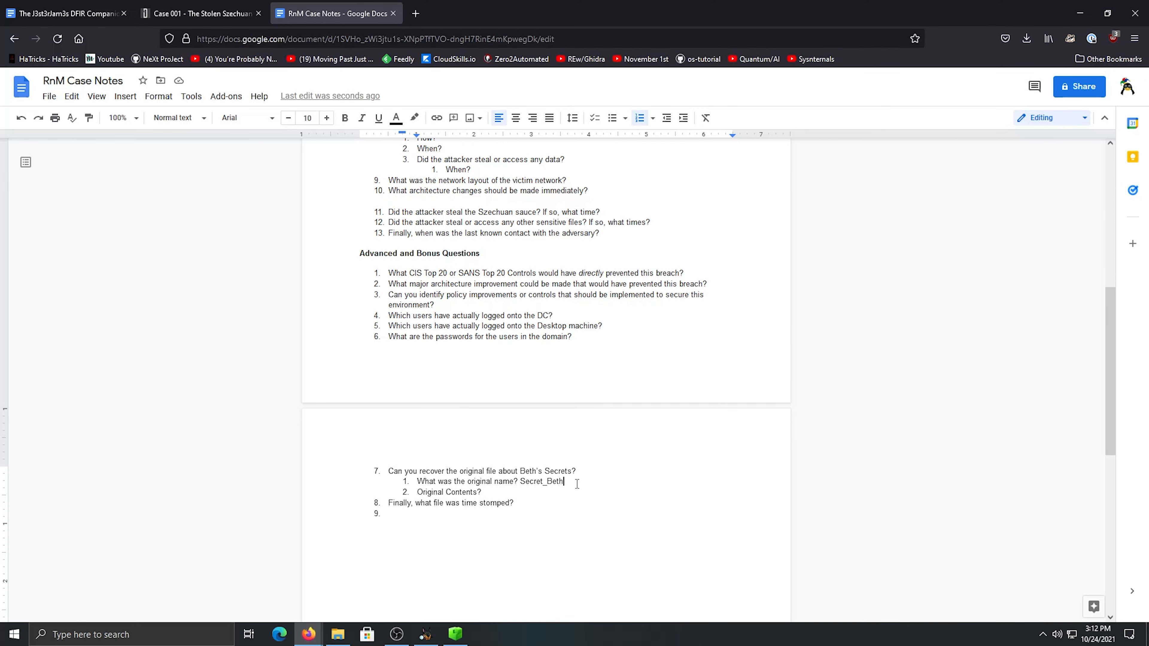
type(".txt")
Correct the capitalisation of the file name answer to SECRET_beth.txt, checking the spelling in Autopsy
left_click_drag(542, 479, 526, 484)
key("BackSpace")
type("ECRET")
key("Delete")
left_click(425, 634)
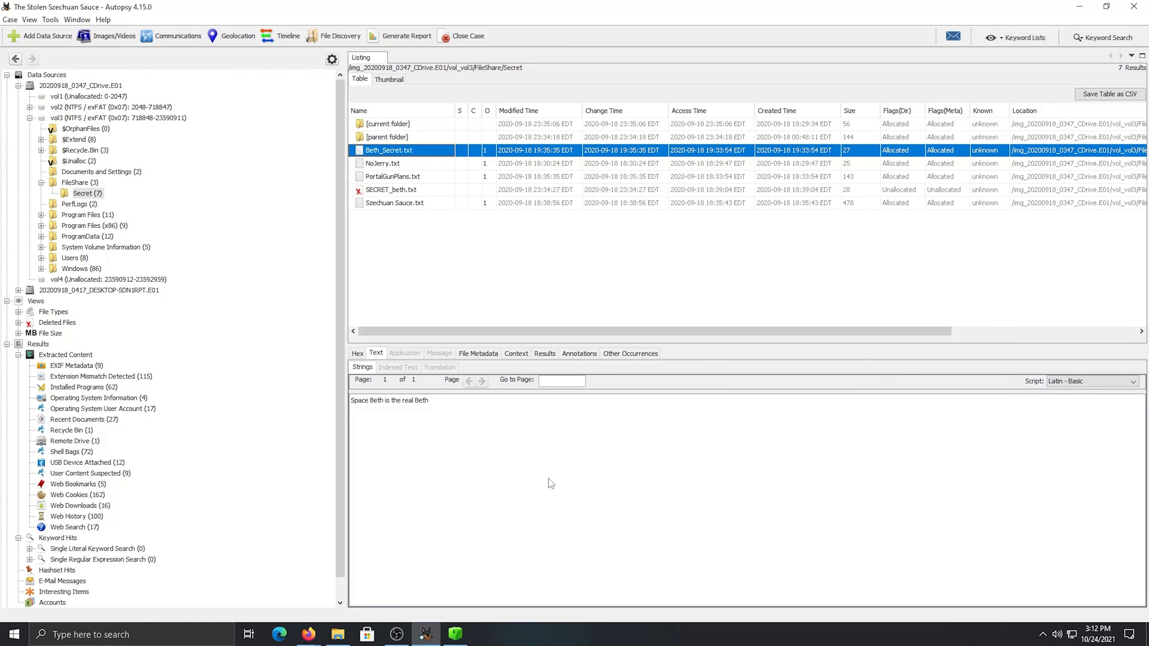
mouse_move(308, 634)
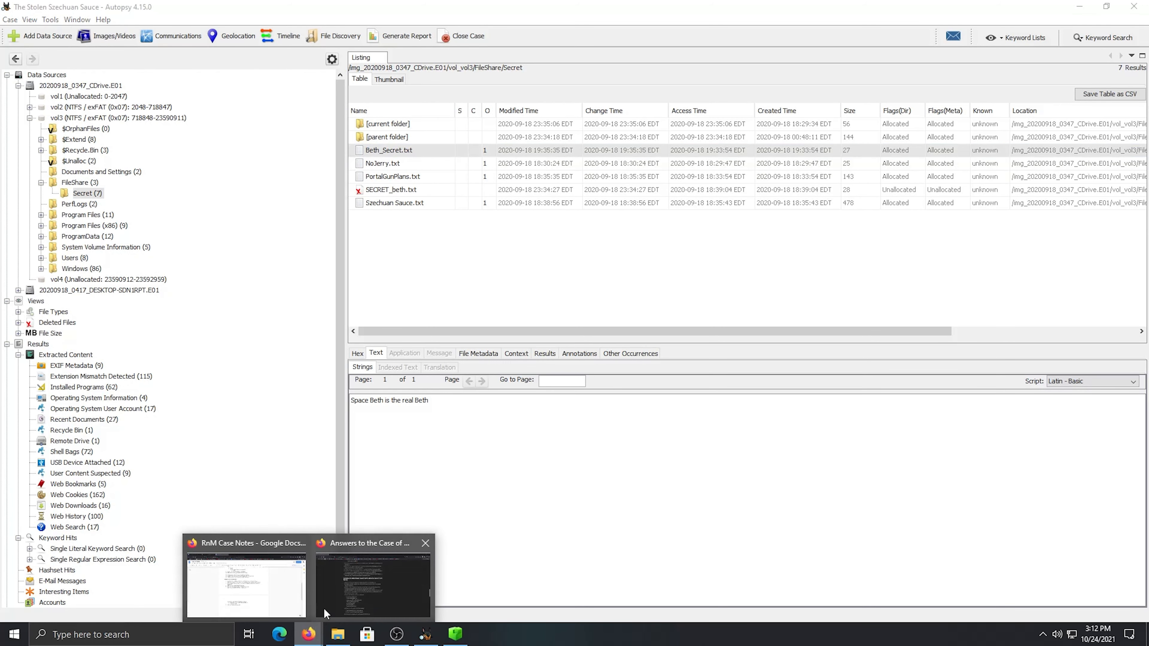
left_click(269, 586)
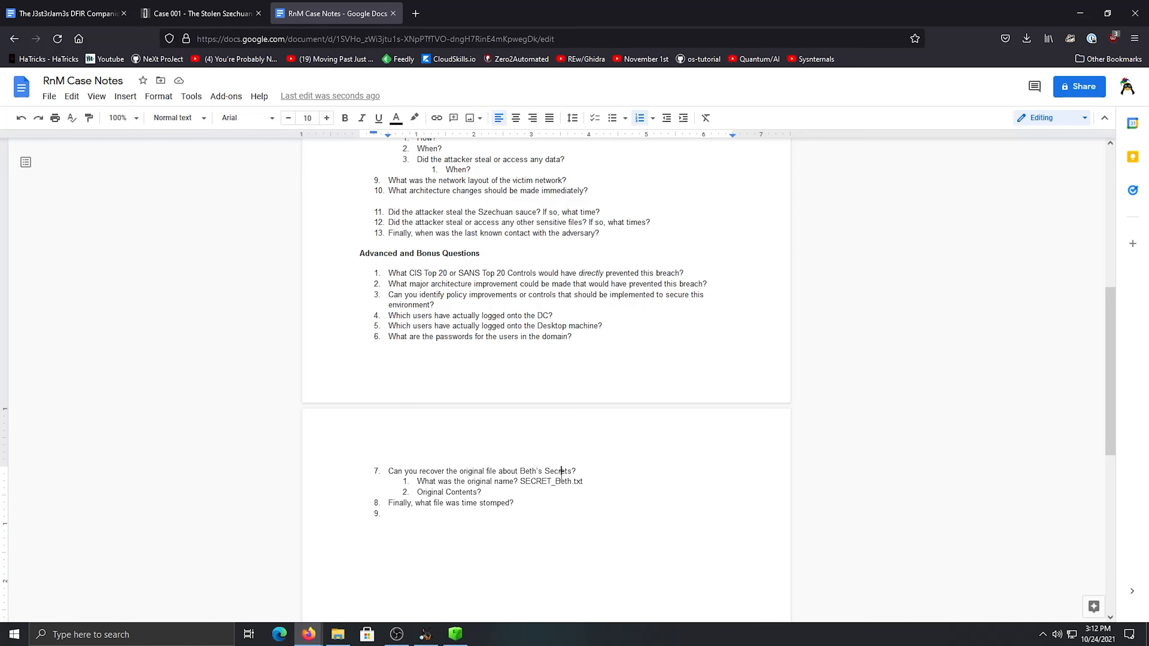
left_click(560, 481)
key("BackSpace")
type("b")
Switch to Autopsy and copy the text "Earth beth is the real beth" from the deleted SECRET_beth.txt
left_click(592, 480)
left_click(424, 635)
left_click(398, 189)
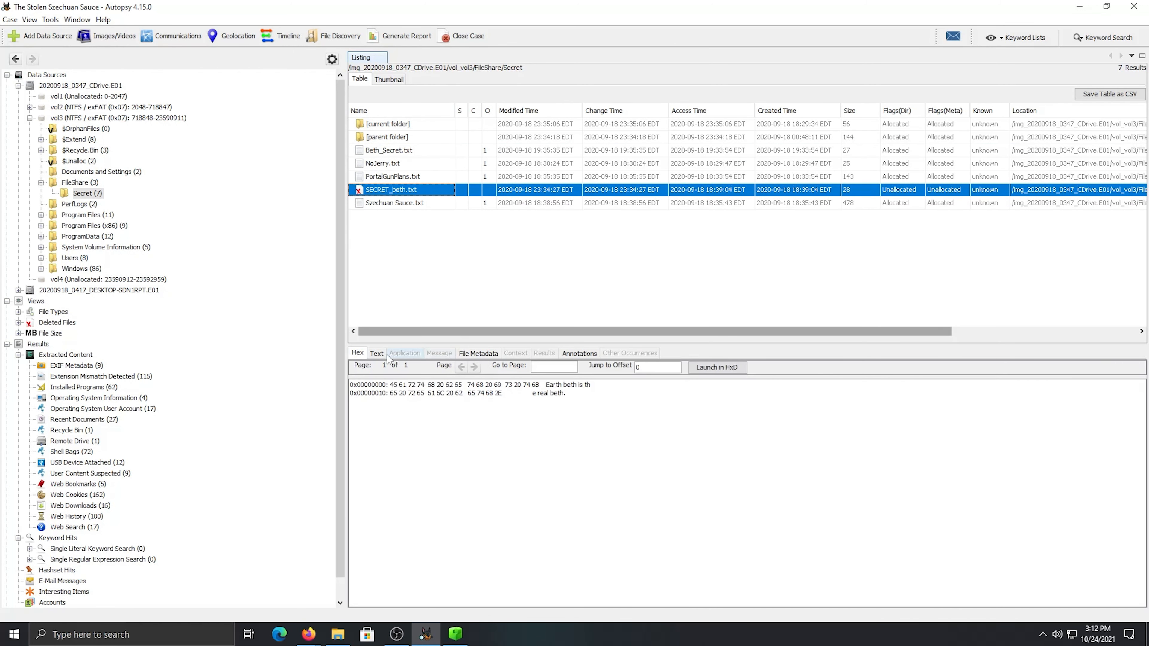
left_click(379, 354)
left_click_drag(357, 400, 352, 402)
left_click_drag(351, 402, 427, 403)
right_click(418, 401)
left_click(431, 412)
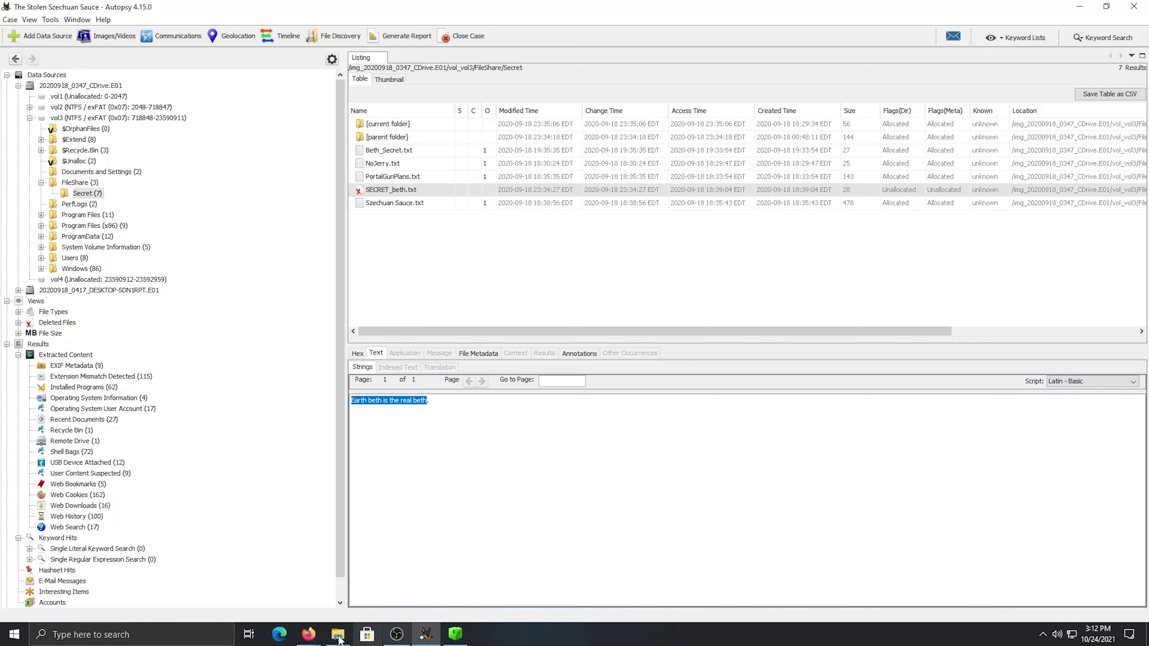
Paste the copied text into the case notes as the answer to "Original Contents?" and enclose it in double quotation marks
mouse_move(309, 634)
left_click(281, 595)
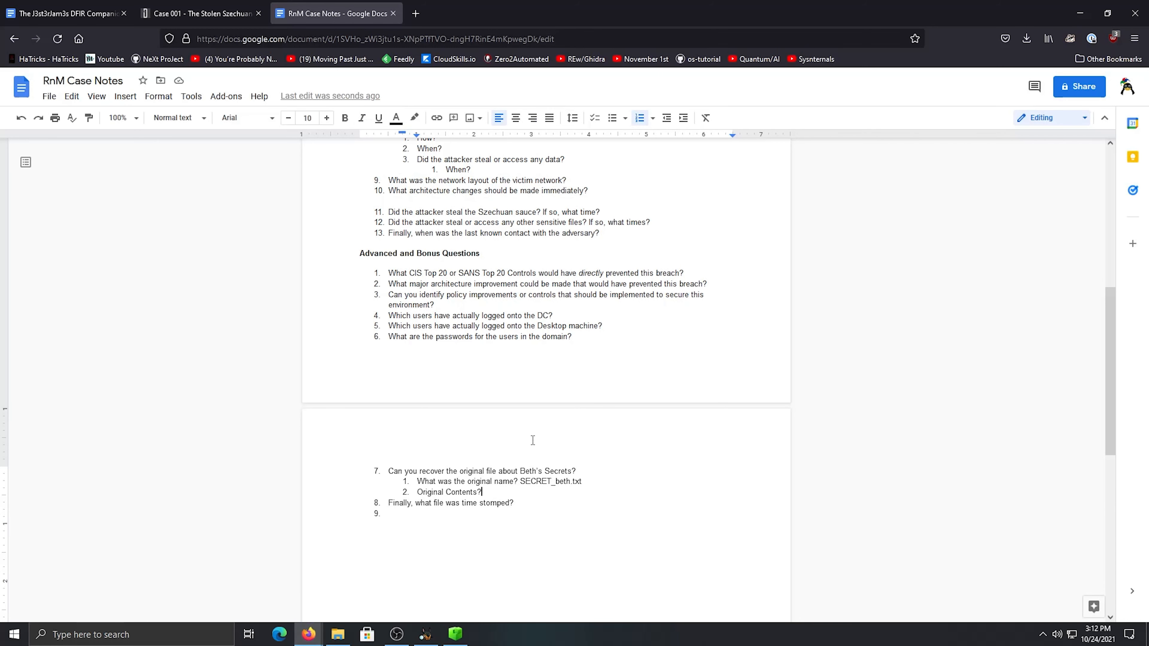
right_click(506, 493)
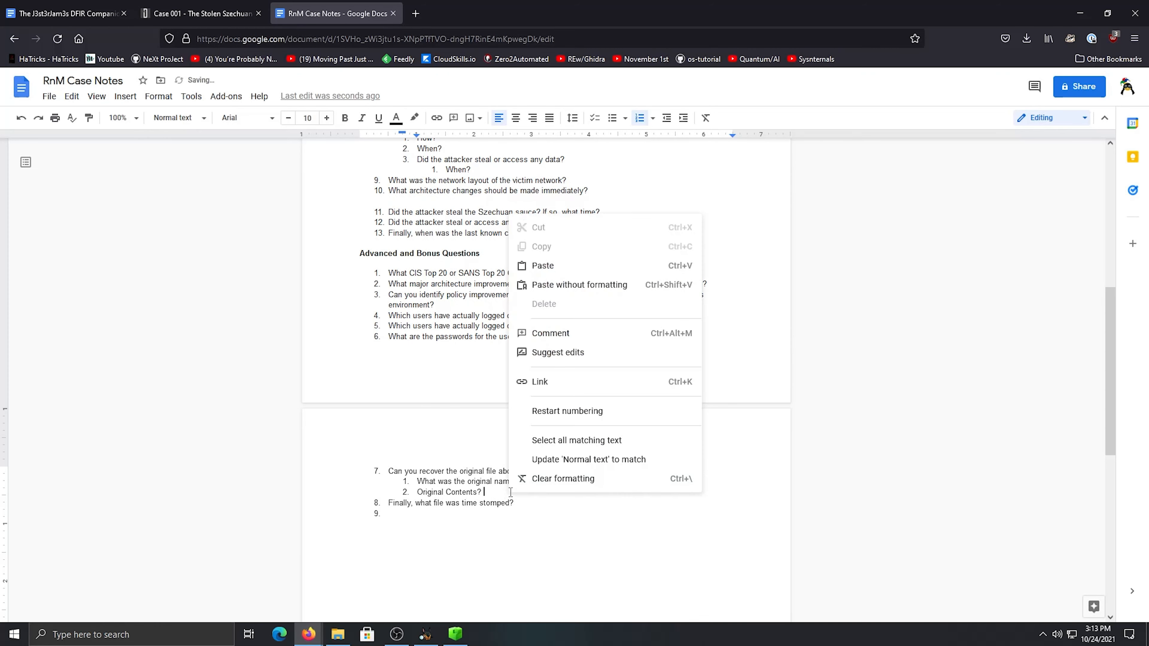
left_click(585, 271)
left_click(682, 398)
key("ctrl+v")
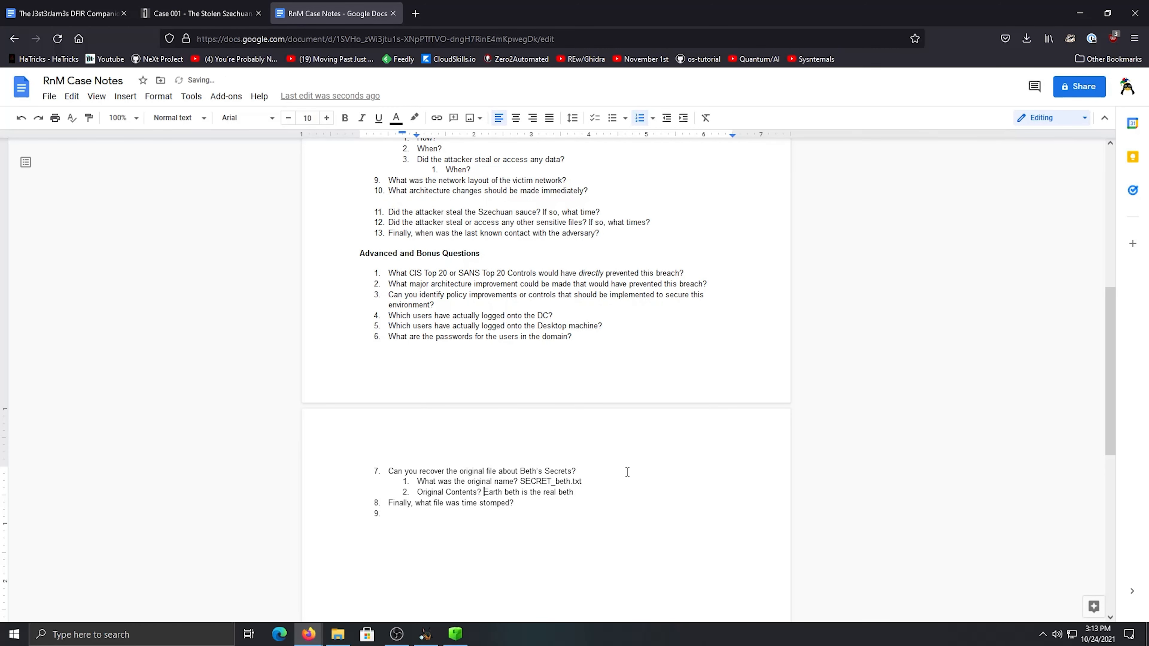
type("\"")
left_click(582, 494)
type("\"")
Set the text colour of the quoted original contents to blue
left_click_drag(577, 493, 486, 492)
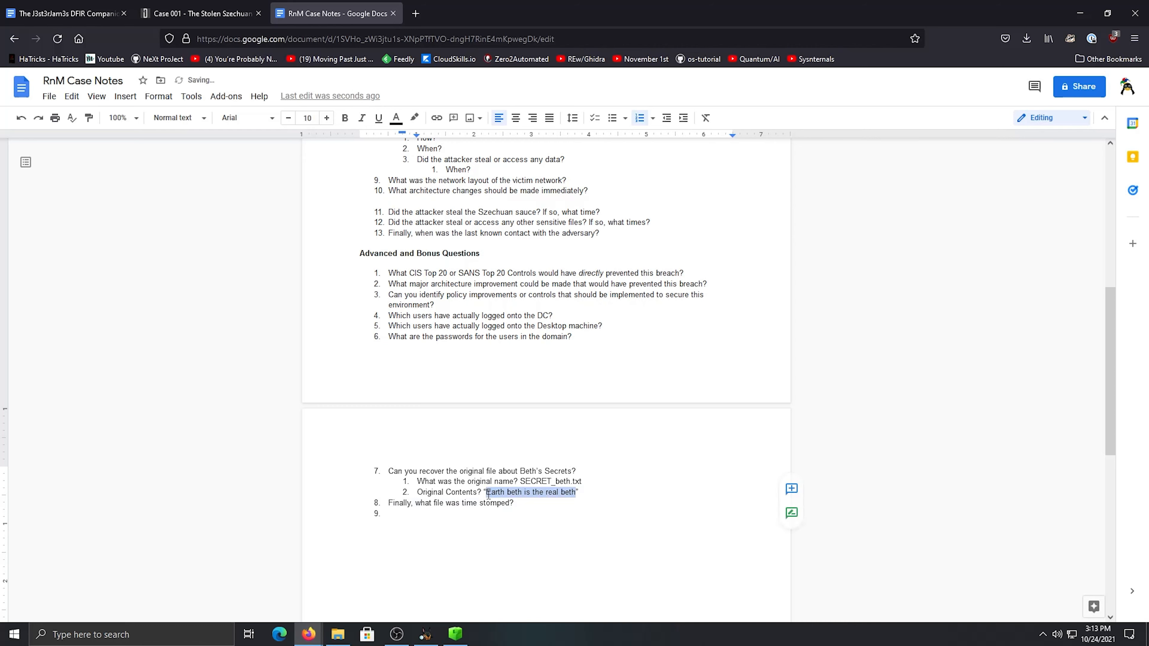
left_click(398, 119)
left_click(493, 197)
Set the text colour of the file name answer SECRET_beth.txt to blue
left_click_drag(582, 482, 522, 481)
left_click(396, 118)
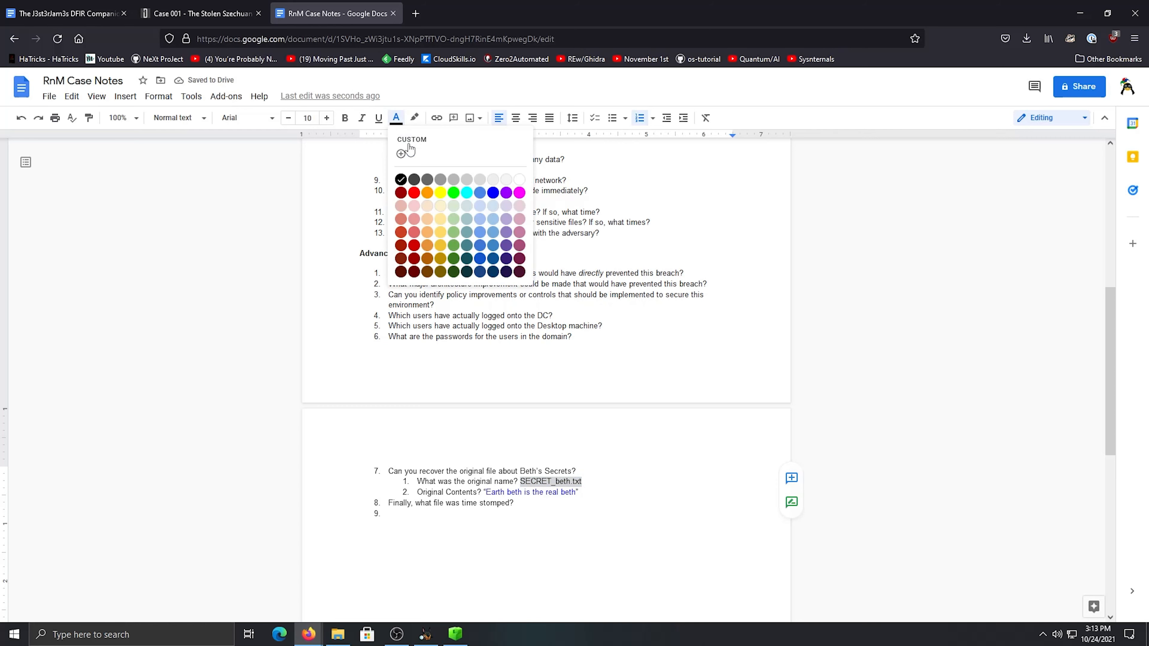
left_click(493, 197)
left_click(520, 470)
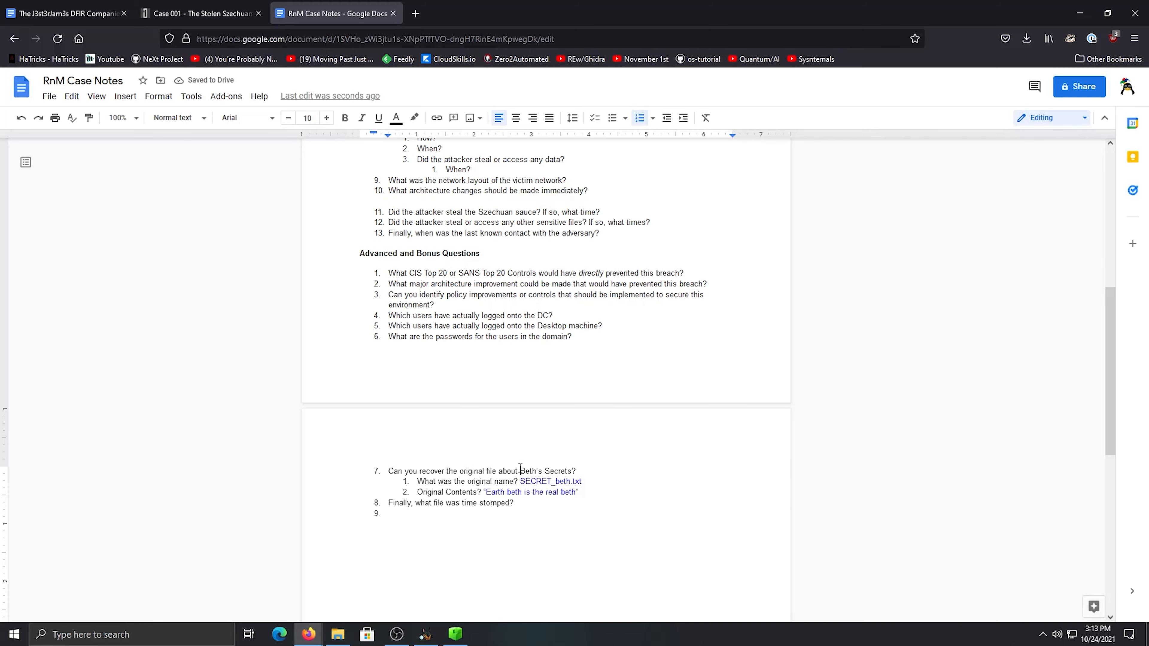
Review the time stomping question, switch to Autopsy and inspect Szechuan Sauce.txt and SECRET_beth.txt in the Secret folder
scroll(633, 483, "down", 1)
scroll(546, 464, "up", 3)
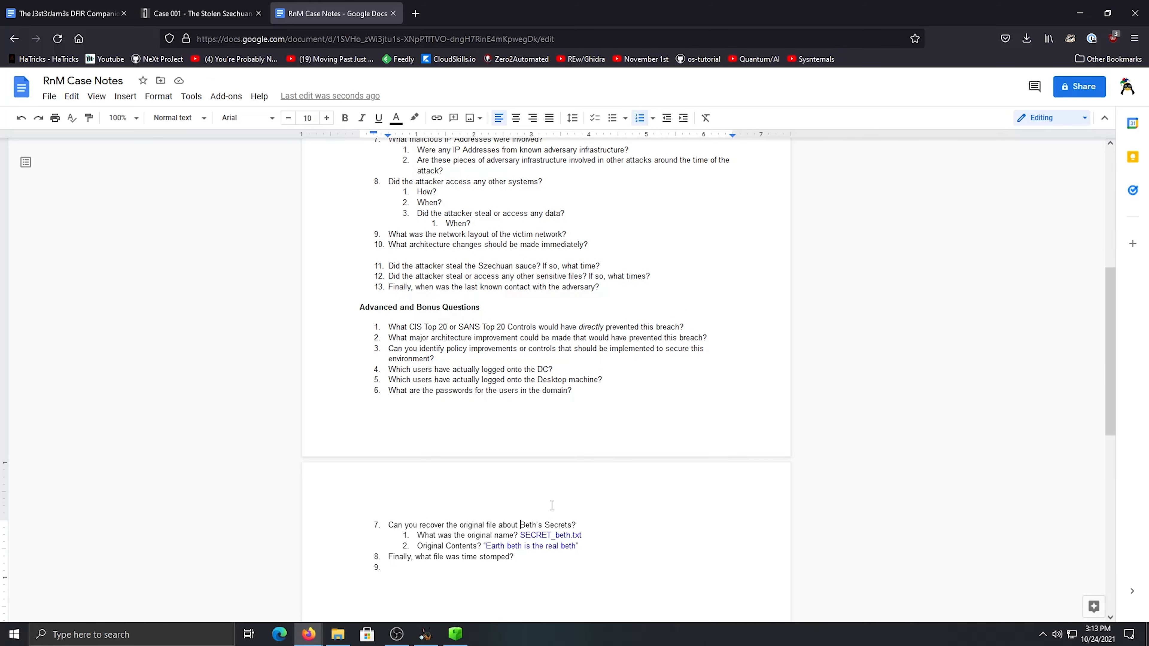
scroll(550, 505, "down", 1)
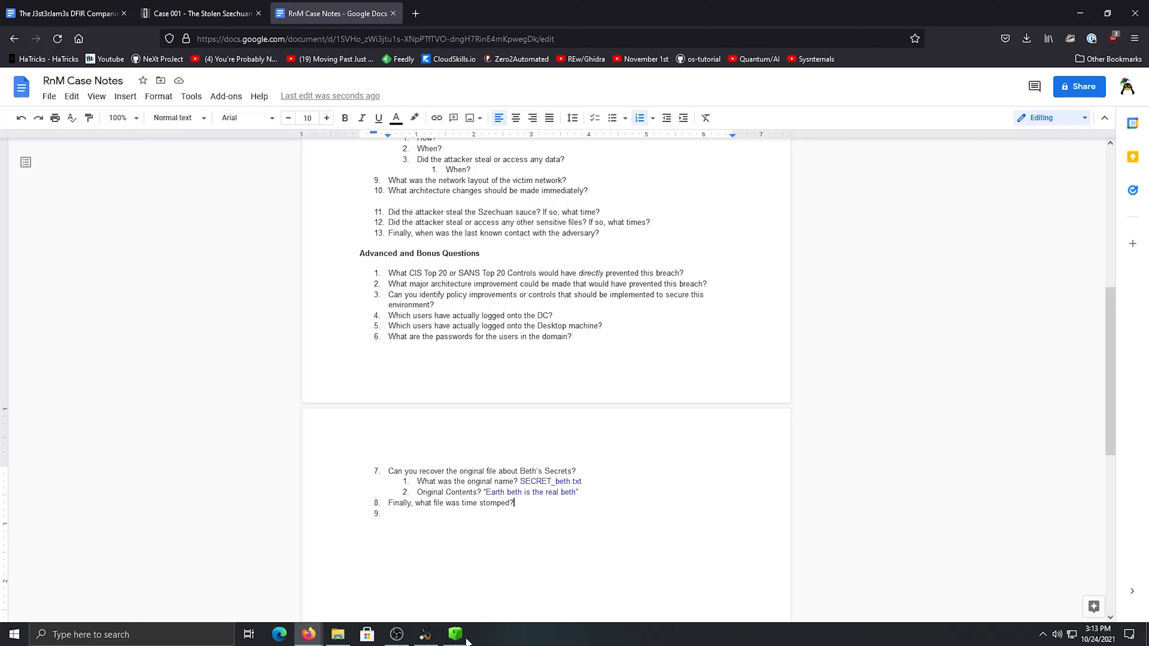
left_click_drag(451, 503, 509, 503)
left_click(520, 505)
left_click(427, 638)
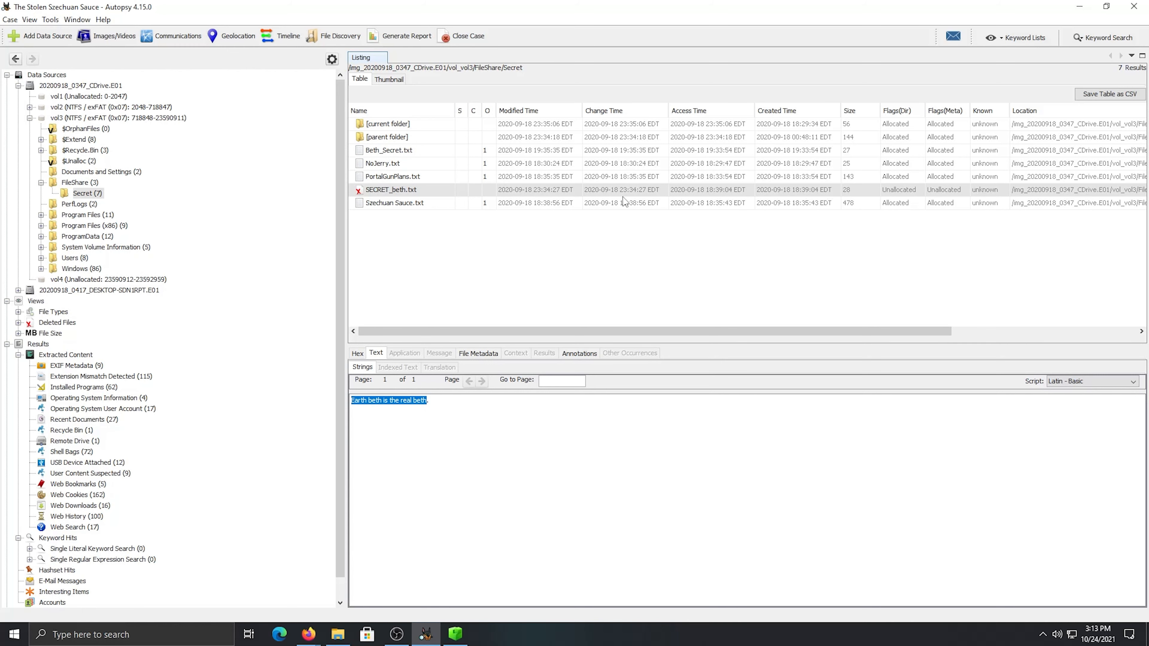
left_click(550, 204)
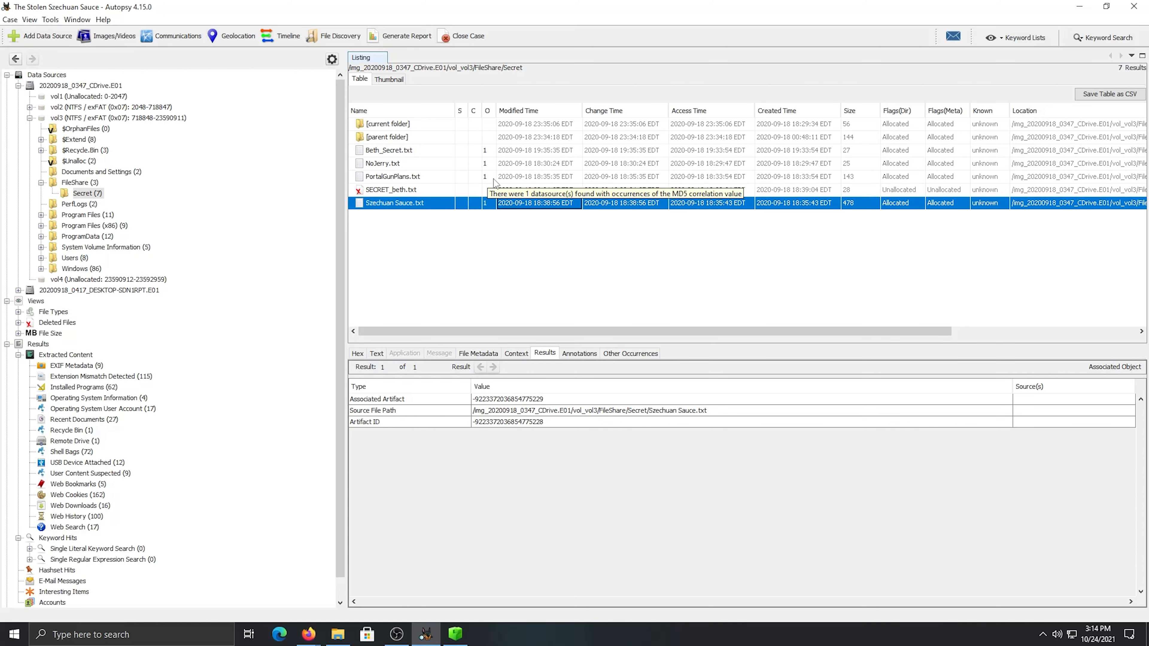
left_click(465, 187)
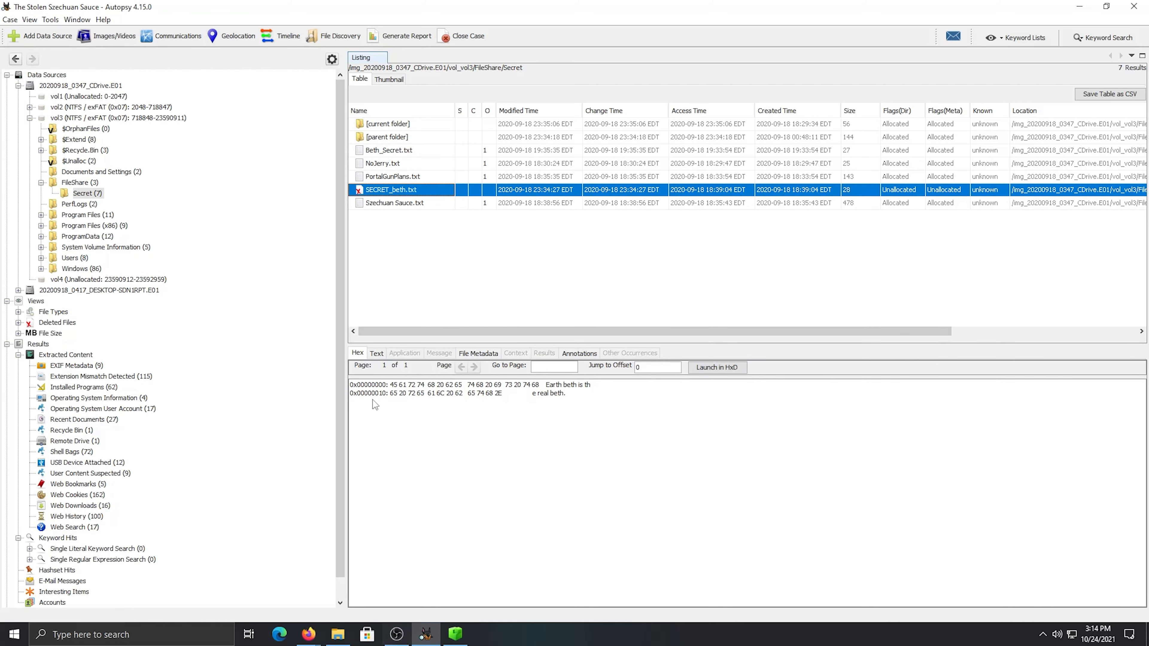
Open the extracted Recycle Bin results and examine $RU2L112.txt as indexed text and in hex
left_click(77, 430)
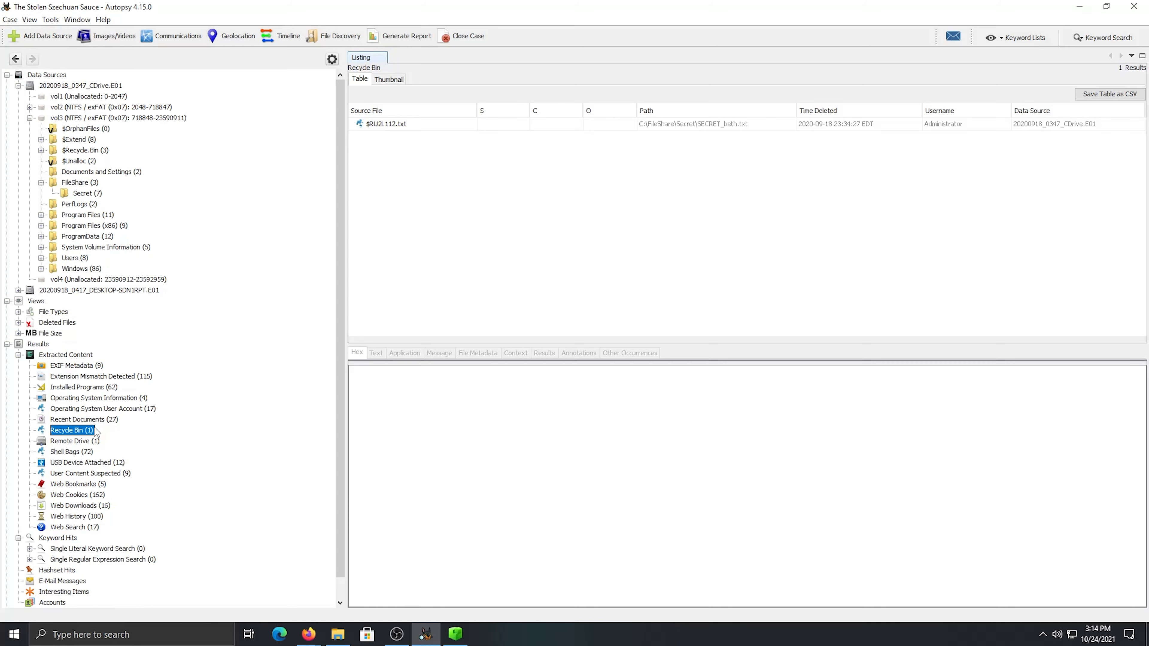
left_click(417, 124)
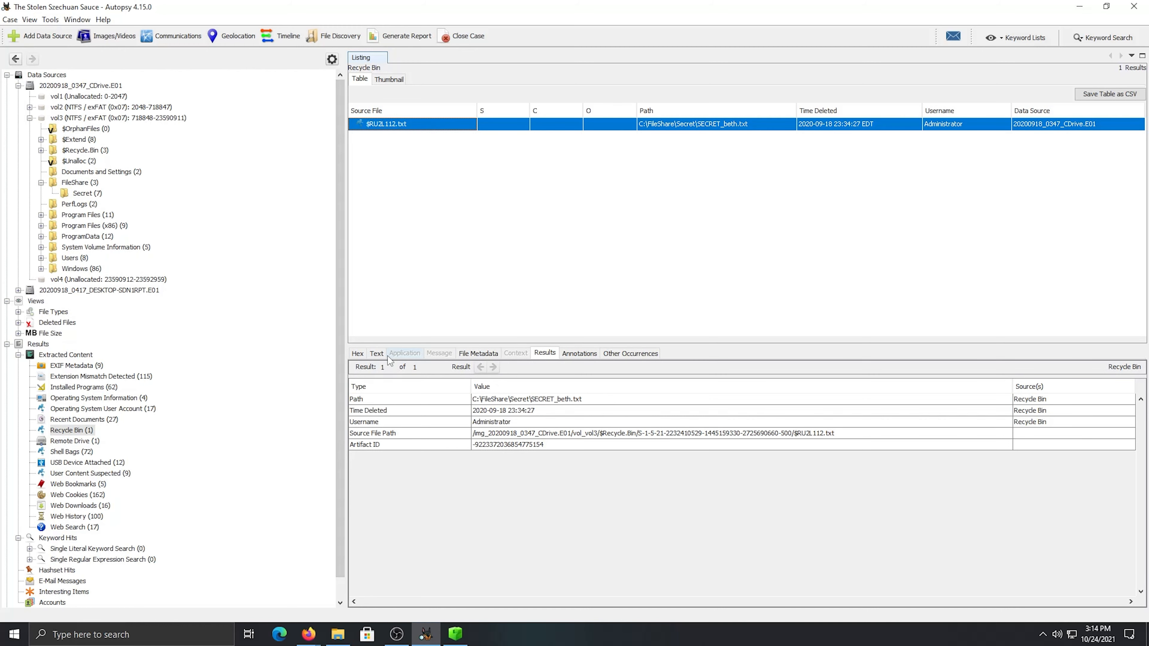
left_click(384, 355)
left_click(376, 355)
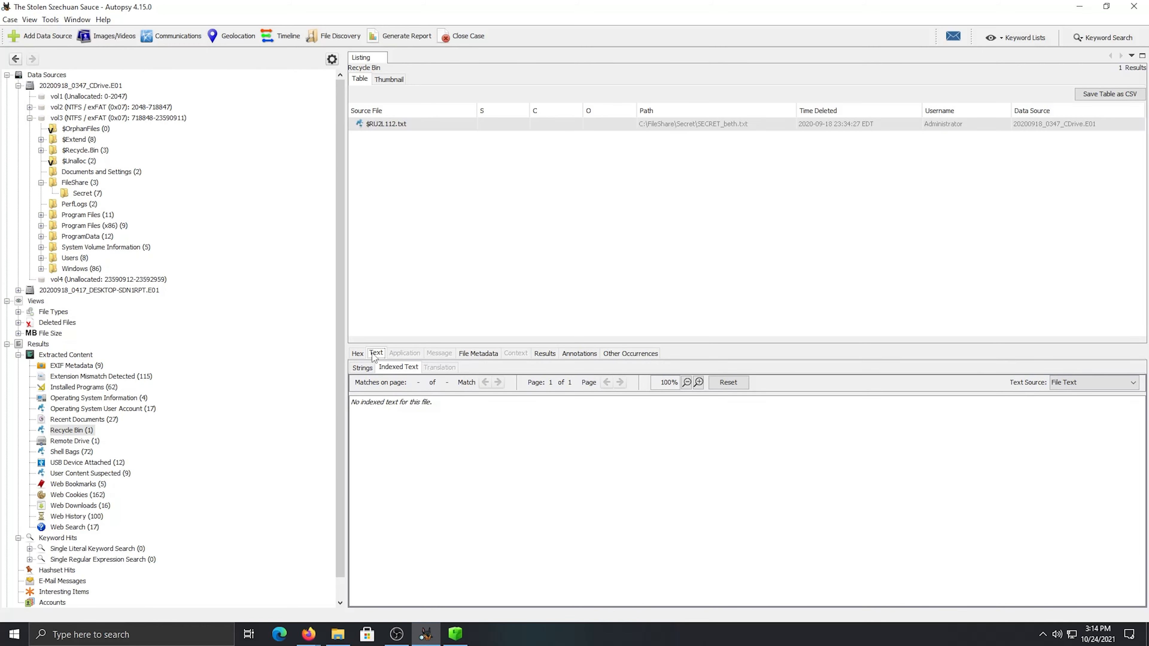
left_click(357, 354)
left_click_drag(591, 396, 538, 385)
left_click(566, 434)
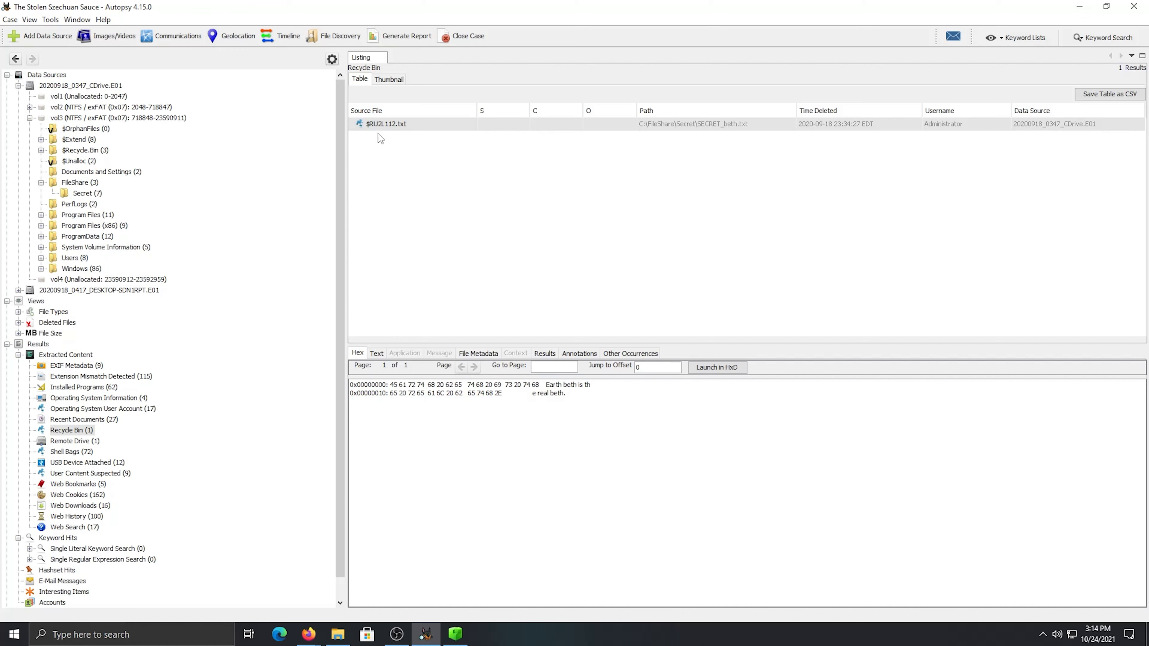
Launch FTK Imager and add the image 20200918_0347_CDrive.E01 from the E01-DC01 folder as an evidence item
left_click(90, 634)
type("ft")
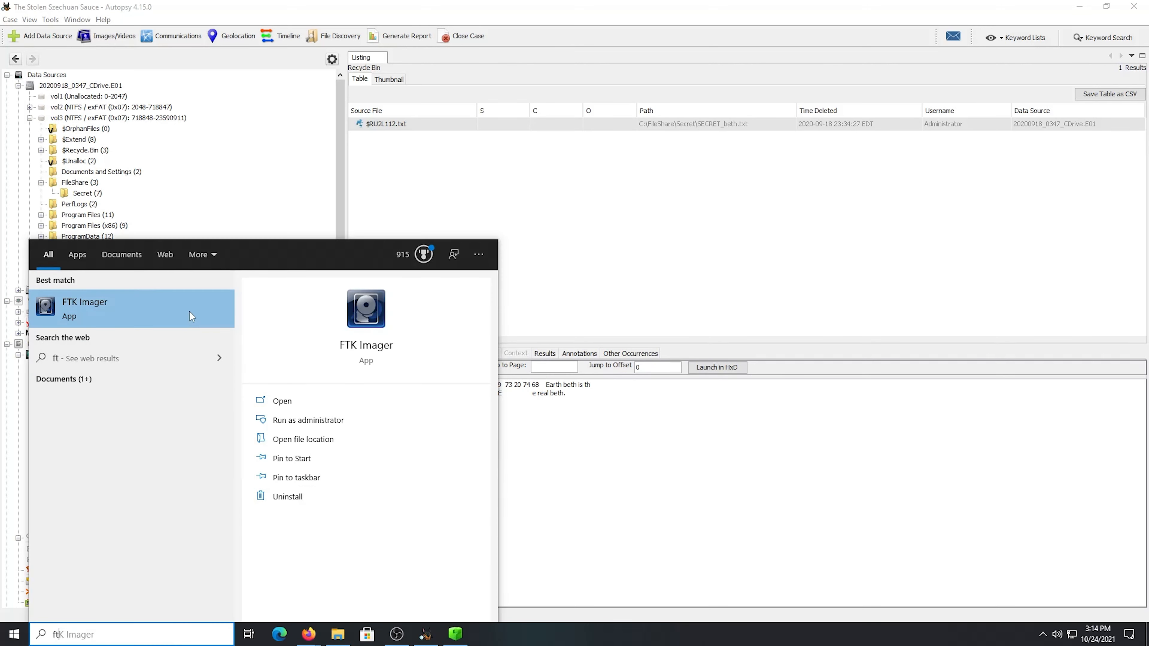
left_click(192, 316)
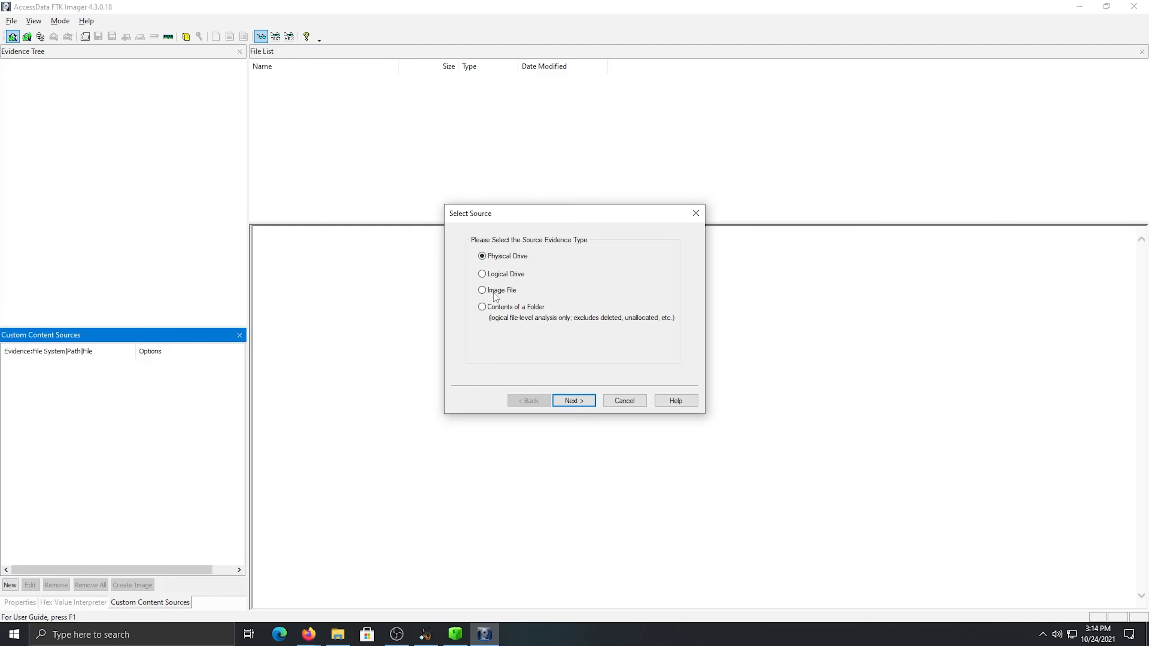
left_click(494, 294)
left_click(574, 398)
left_click(634, 300)
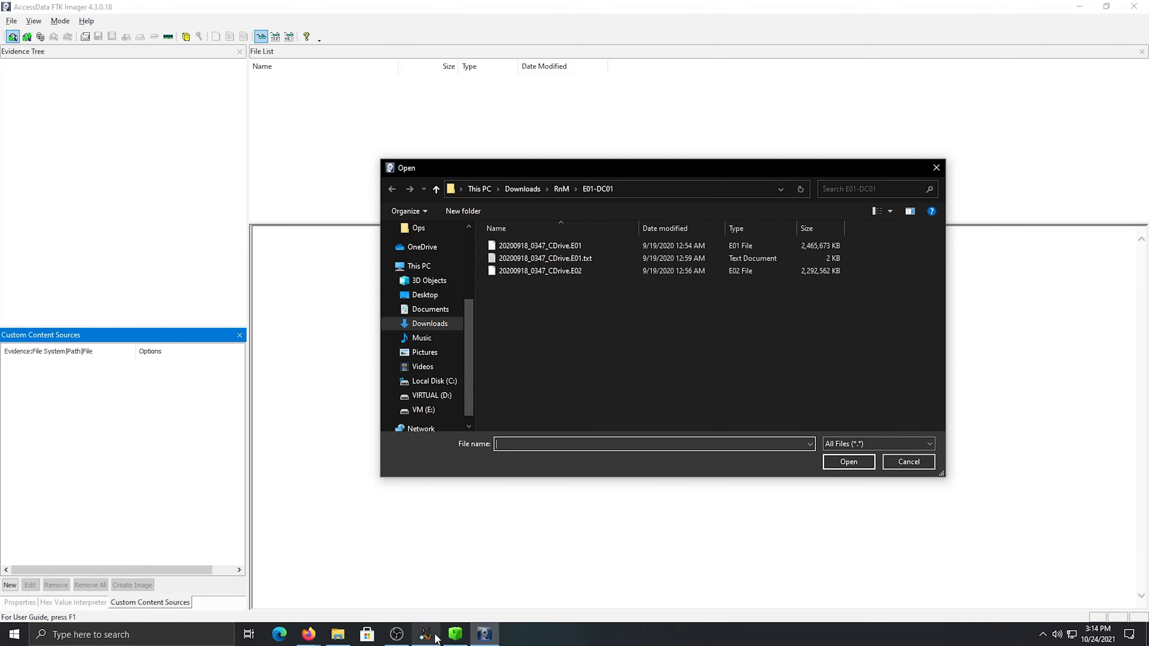
left_click(425, 634)
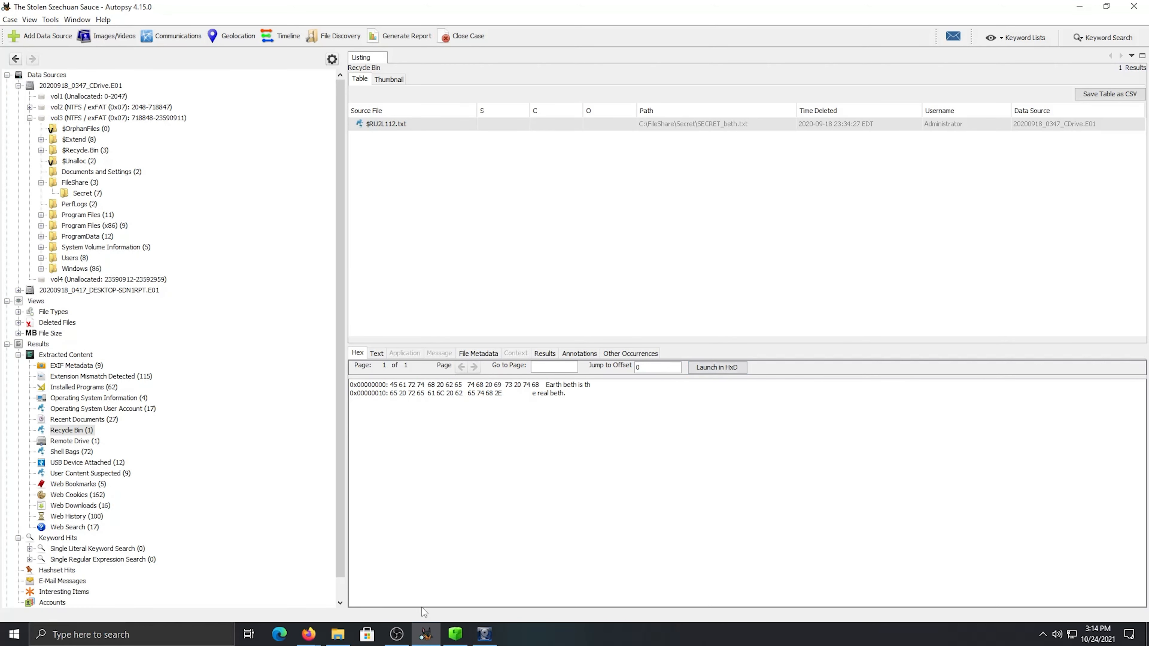
mouse_move(484, 642)
left_click(484, 586)
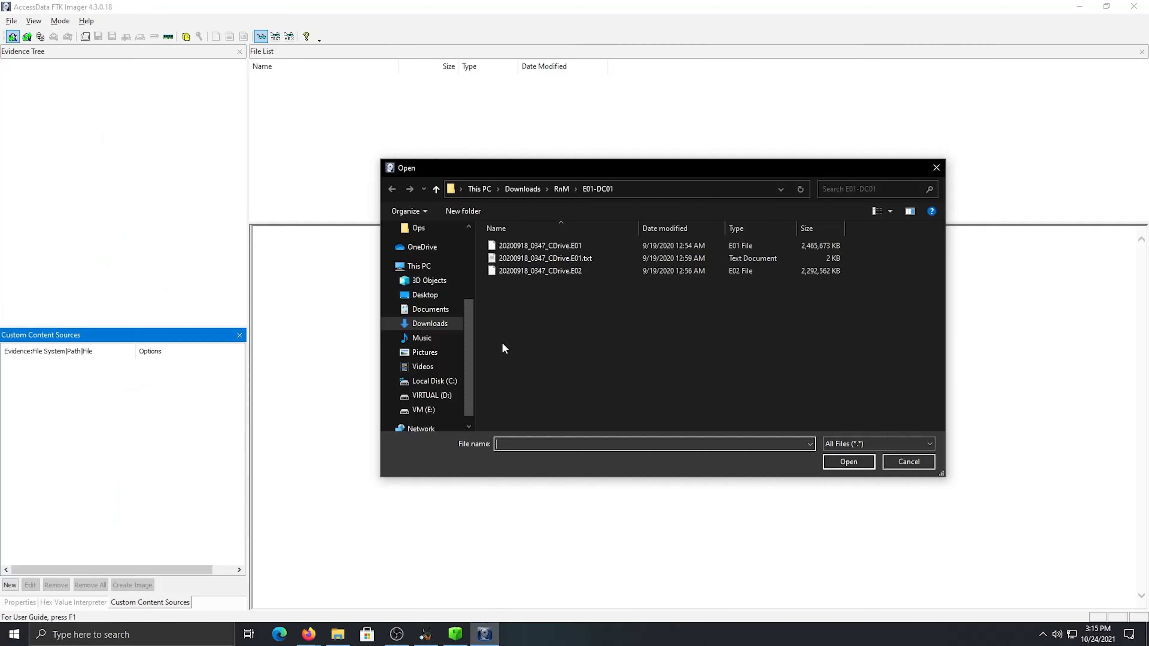
left_click(565, 245)
left_click(850, 463)
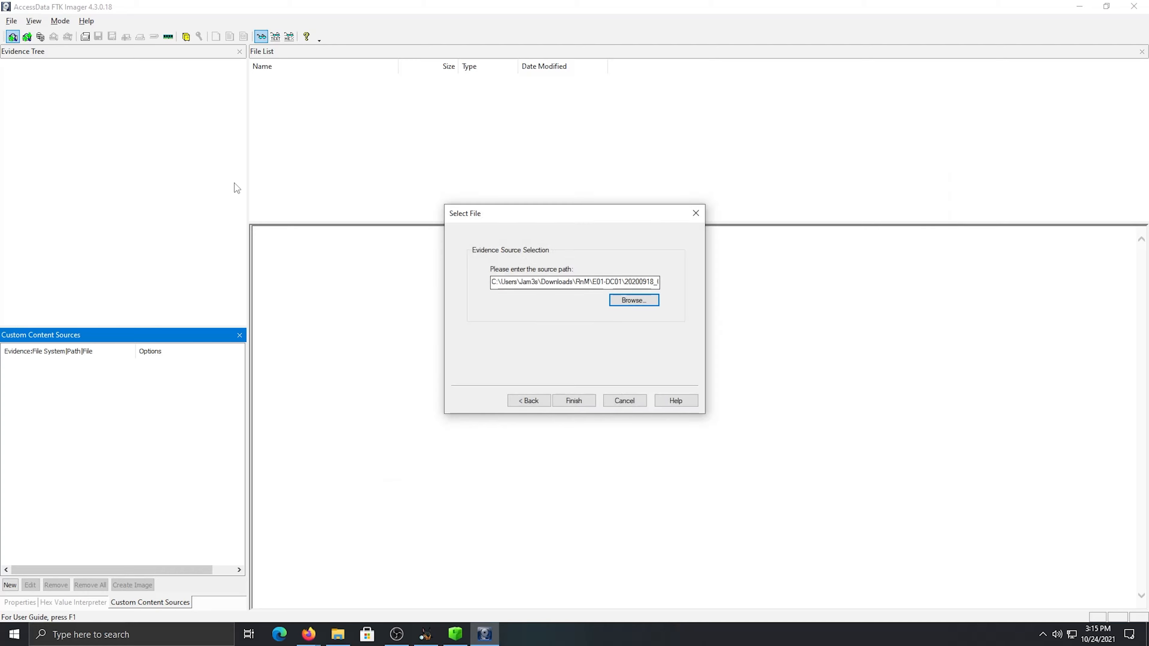
left_click(575, 400)
Expand both partitions in the evidence tree and open the root folder of Partition 2's NTFS volume
left_click(7, 64)
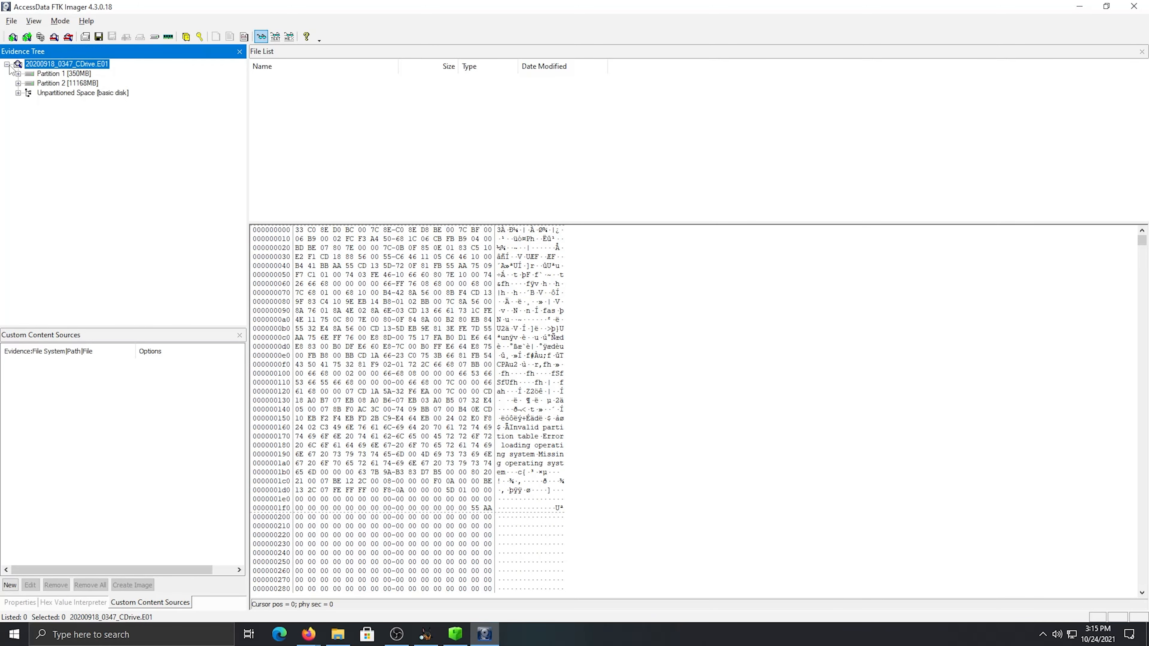
left_click(18, 73)
left_click(18, 93)
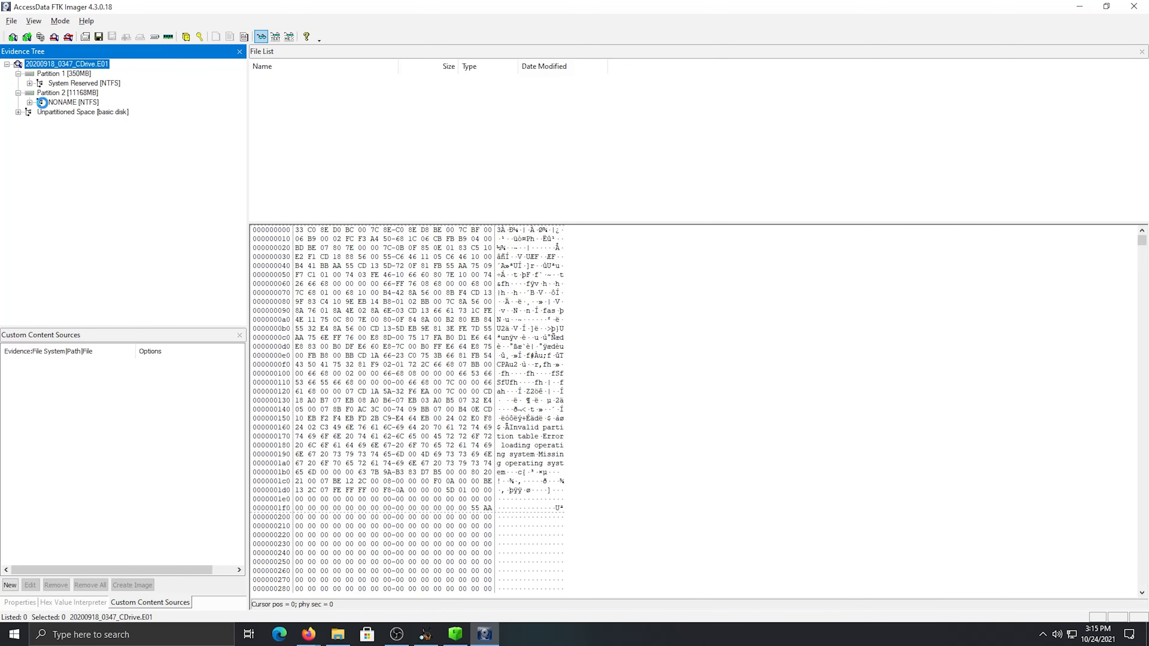
double_click(43, 103)
left_click(53, 120)
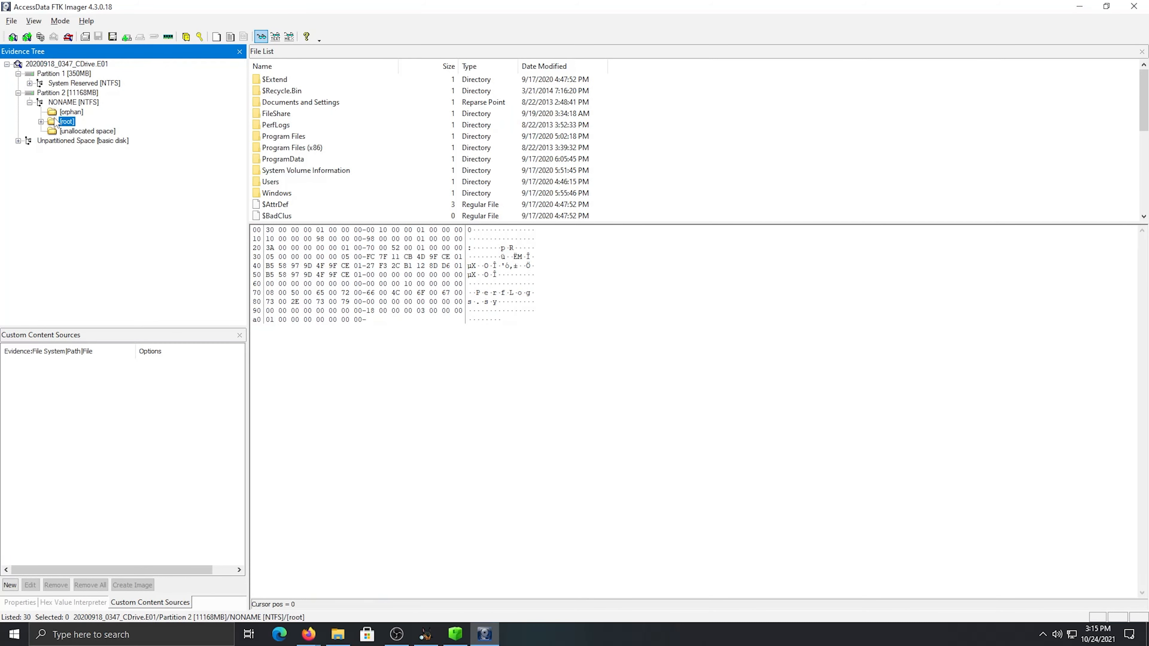
left_click(40, 121)
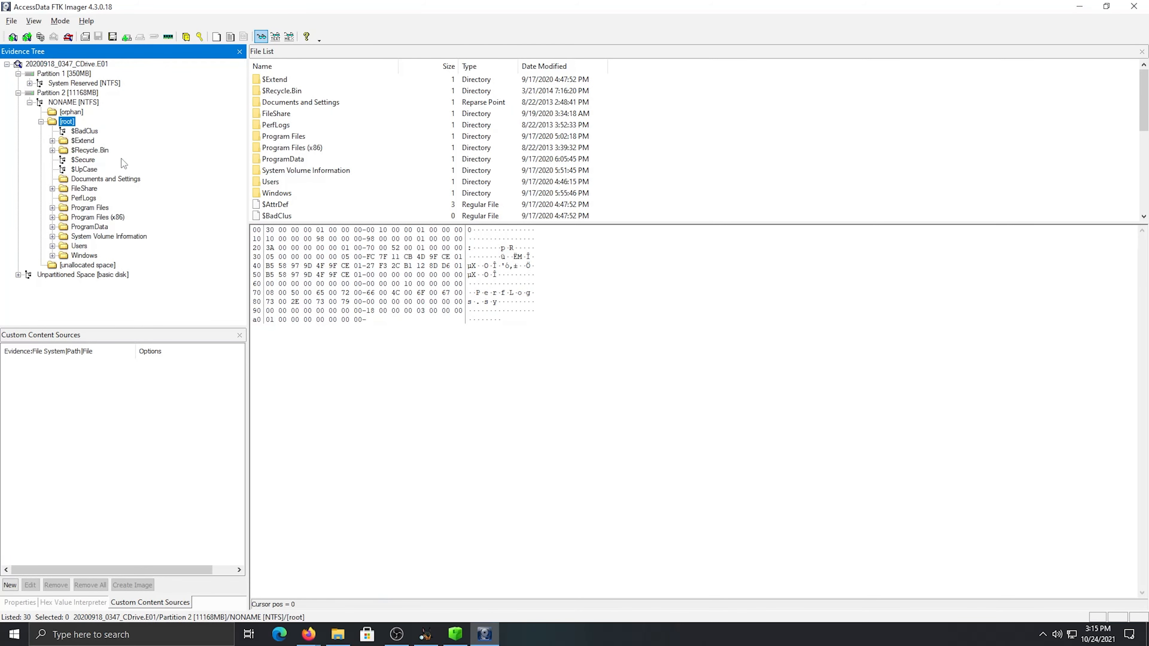
Open the SID subfolder in $Recycle.Bin and view the contents of $IU2L112.txt and $RU2L112.txt
double_click(296, 91)
double_click(301, 79)
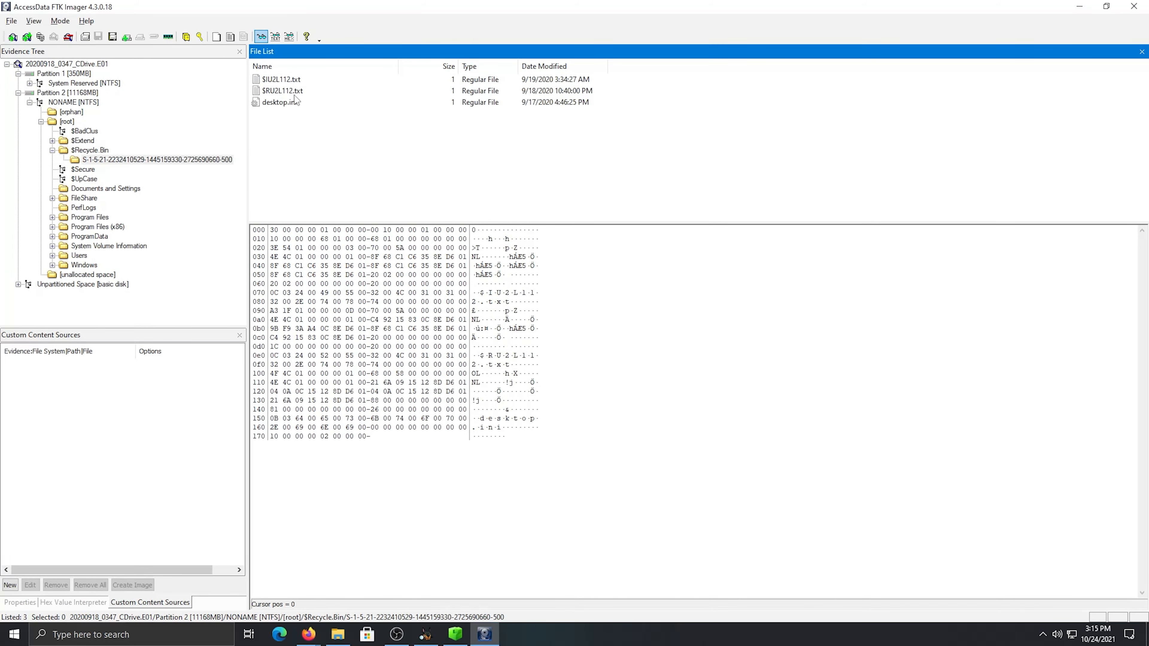
left_click(286, 80)
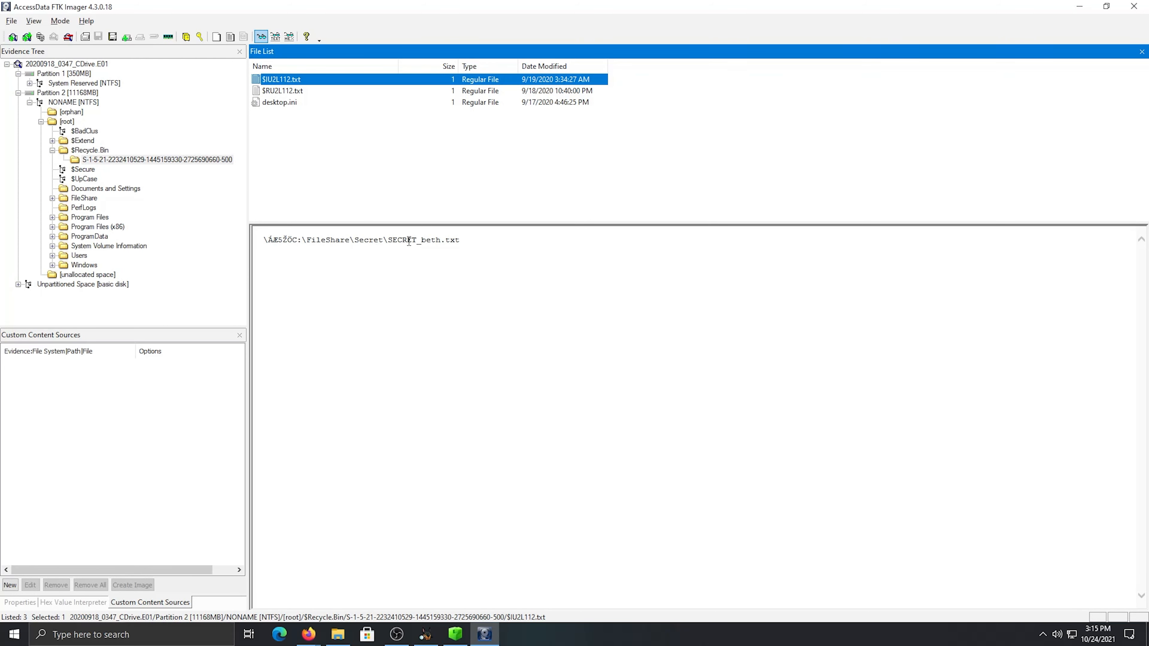
left_click(301, 92)
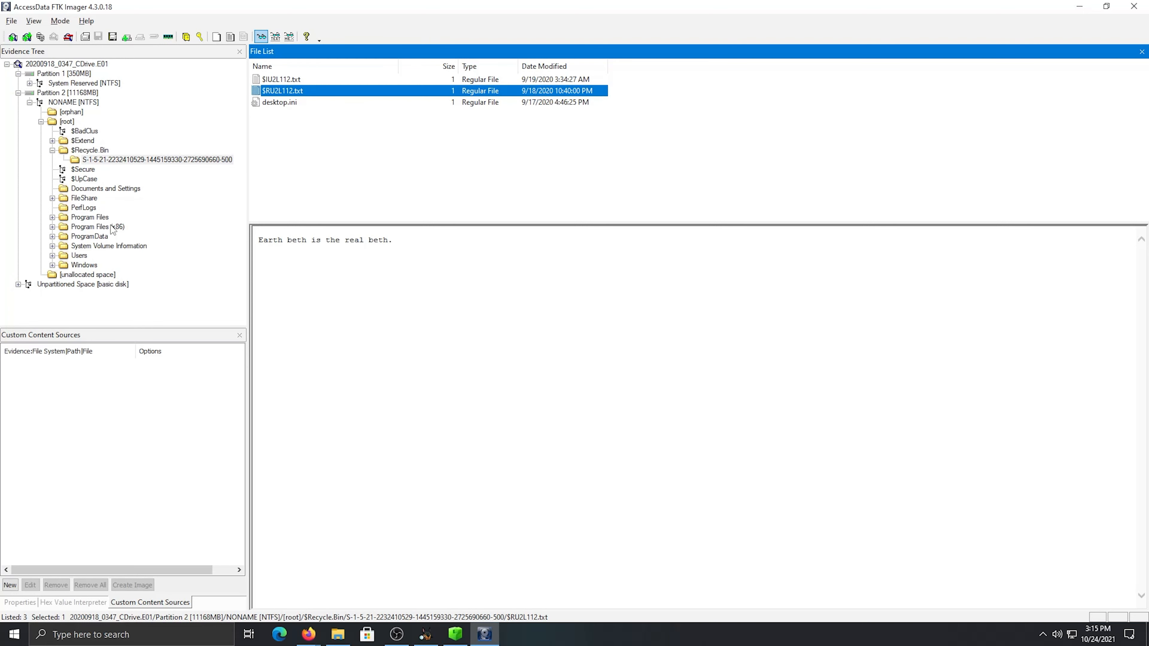
Open the FileShare/Secret folder and view the contents of Beth_Secret.txt
left_click(53, 198)
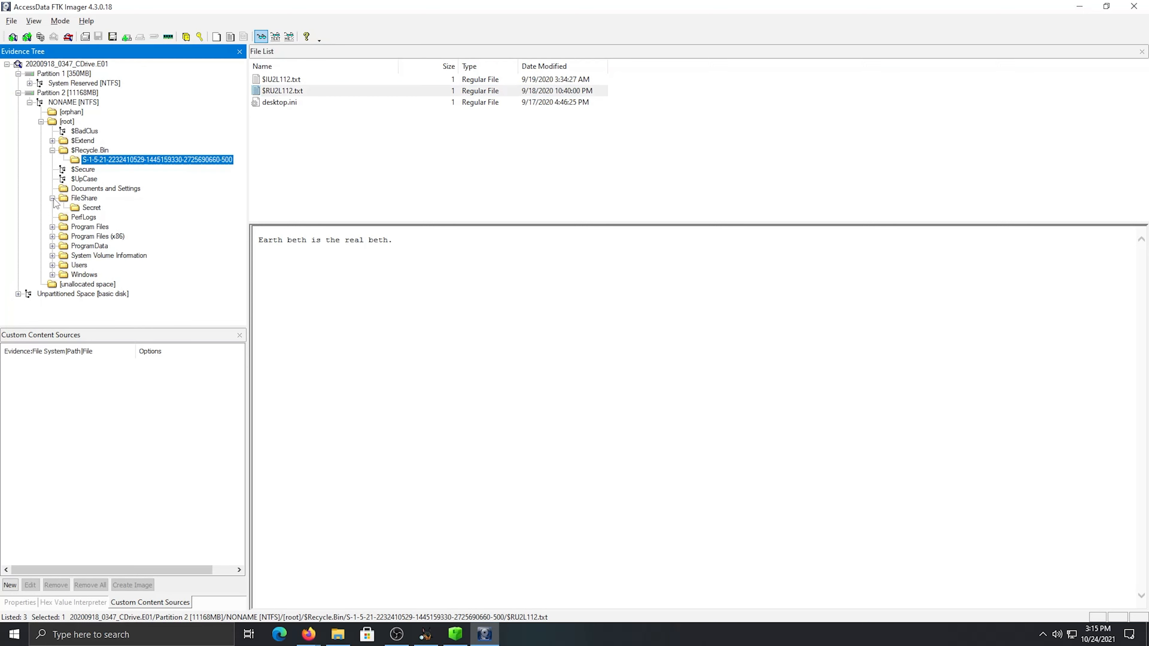
left_click(90, 208)
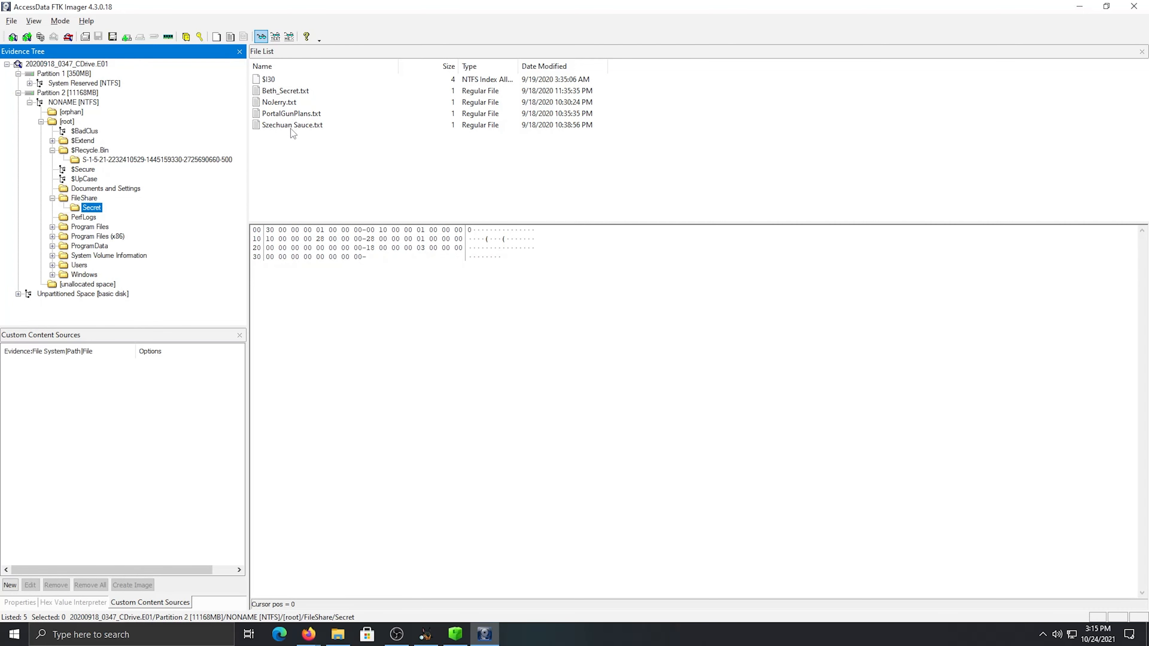
left_click(299, 91)
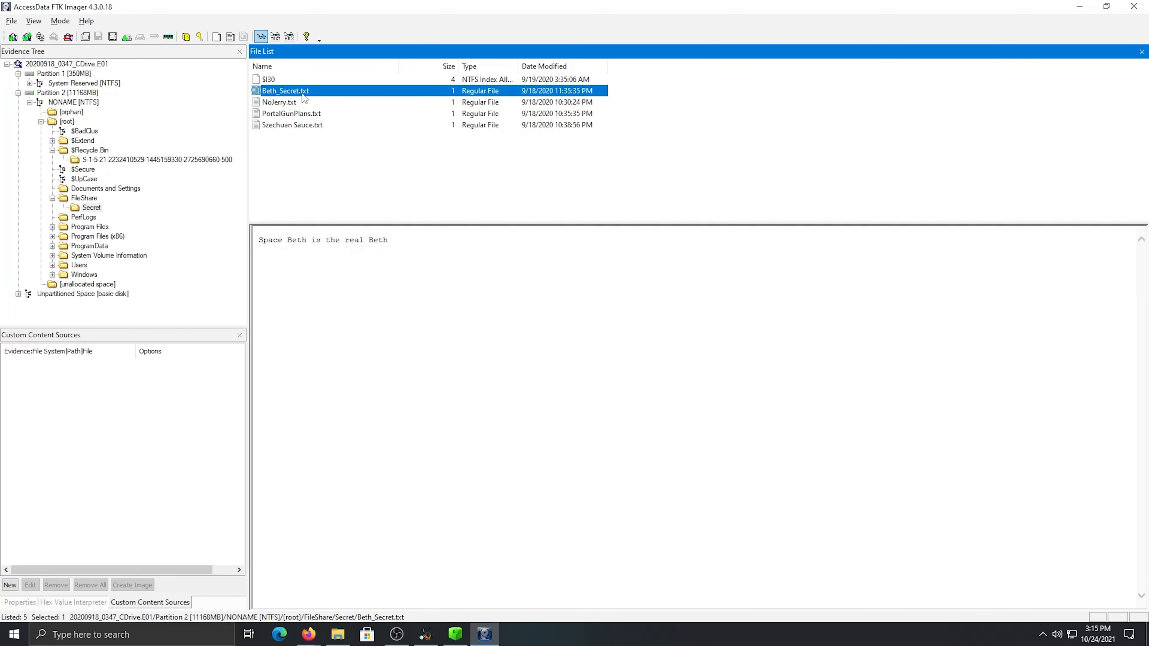
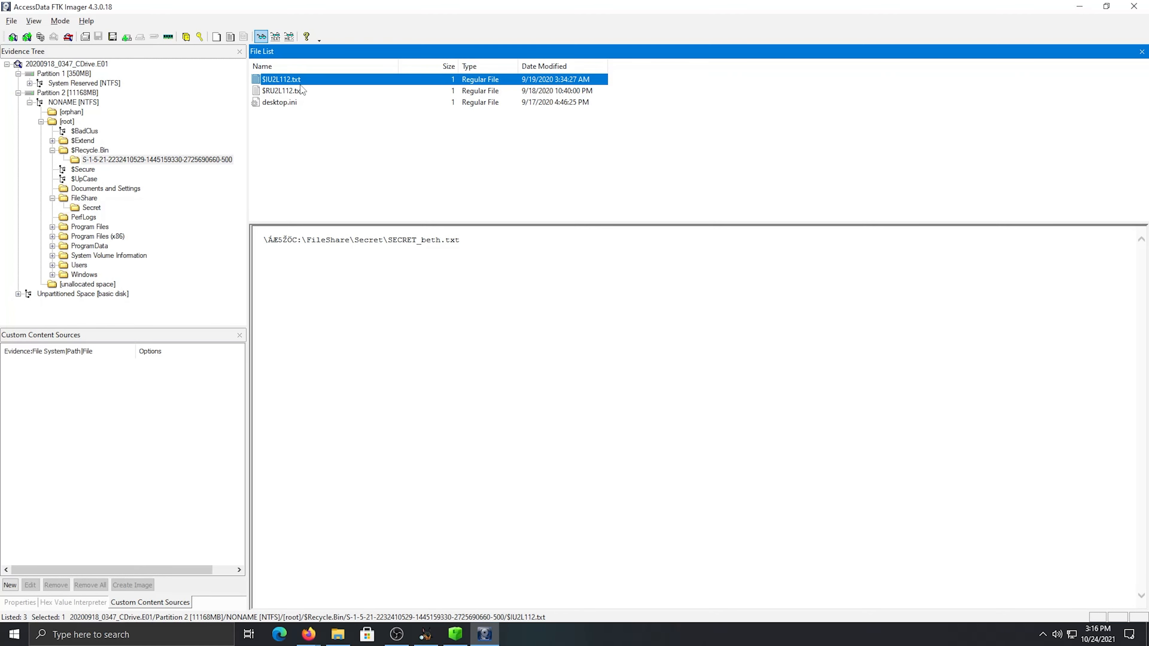
Compare the contents of $RU2L112.txt and $IU2L112.txt in the Recycle Bin's SID subfolder
left_click(302, 90)
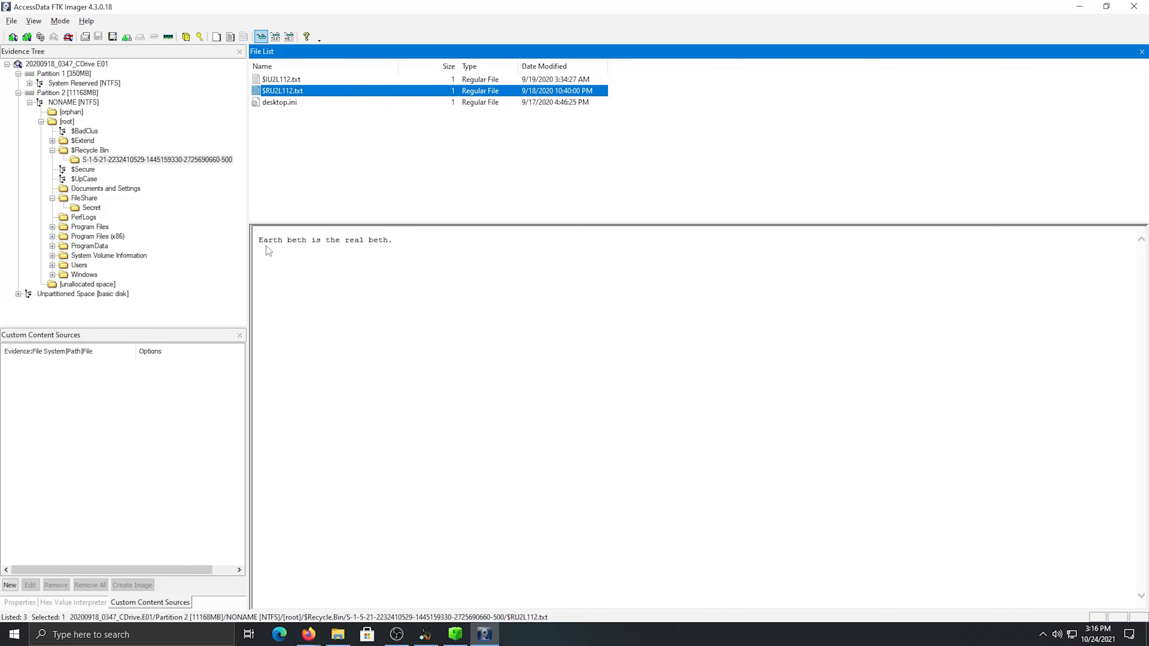
key("Up")
left_click_drag(309, 245, 487, 250)
left_click(293, 283)
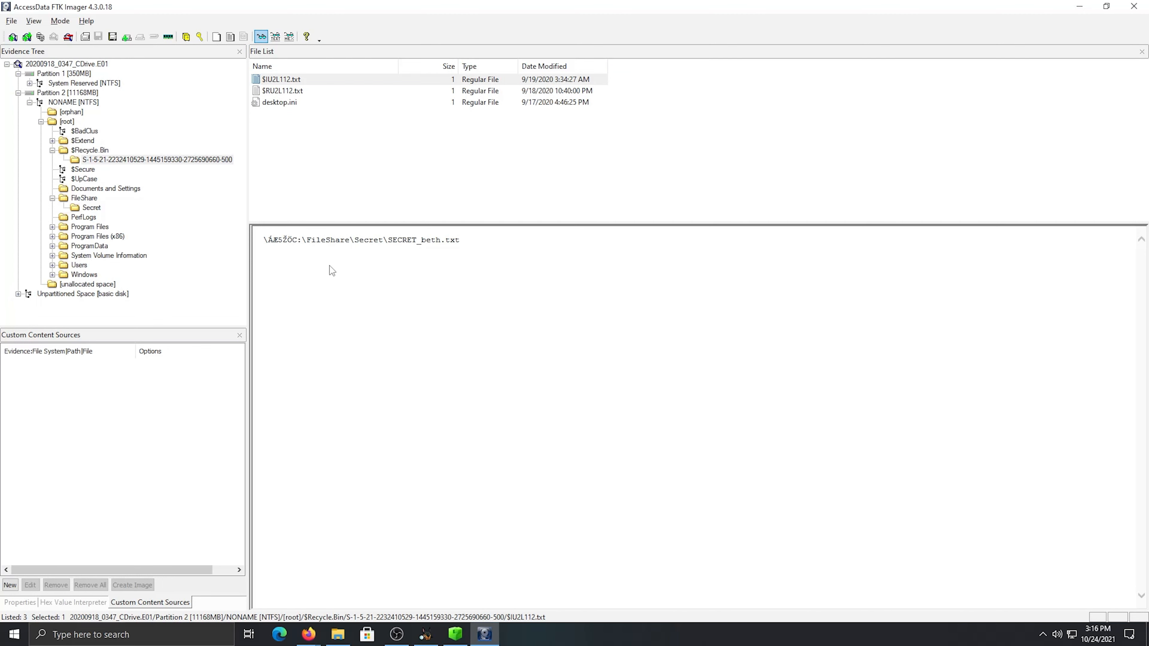
left_click(593, 92)
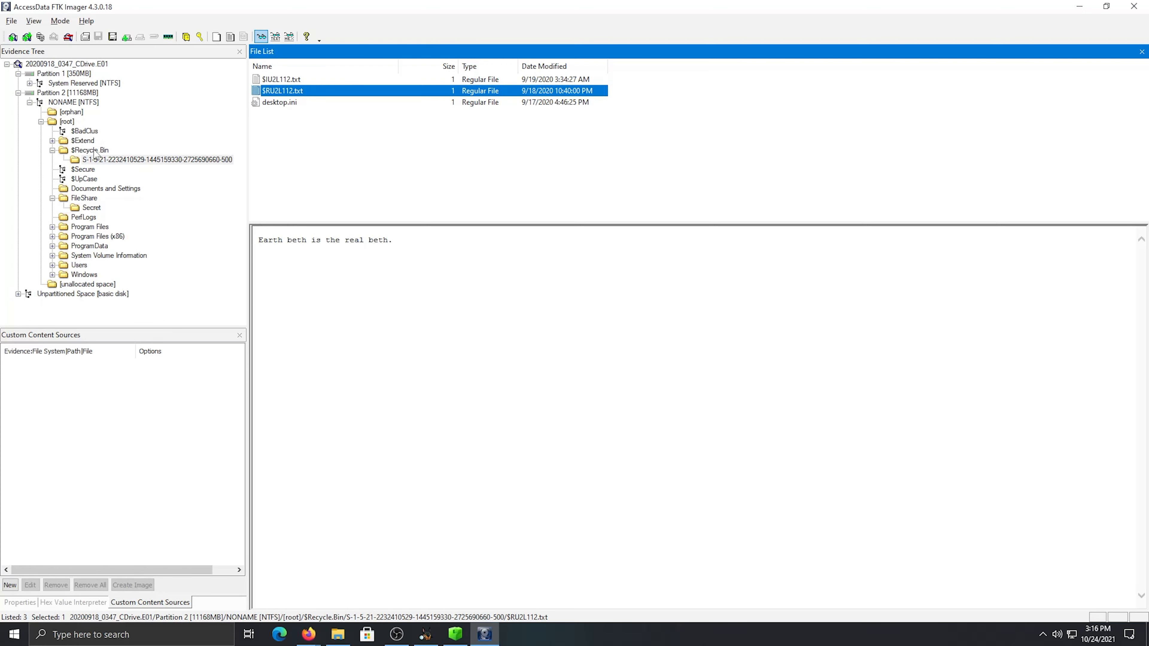
View Beth_Secret.txt in the FileShare/Secret folder again and close FTK Imager
left_click(93, 208)
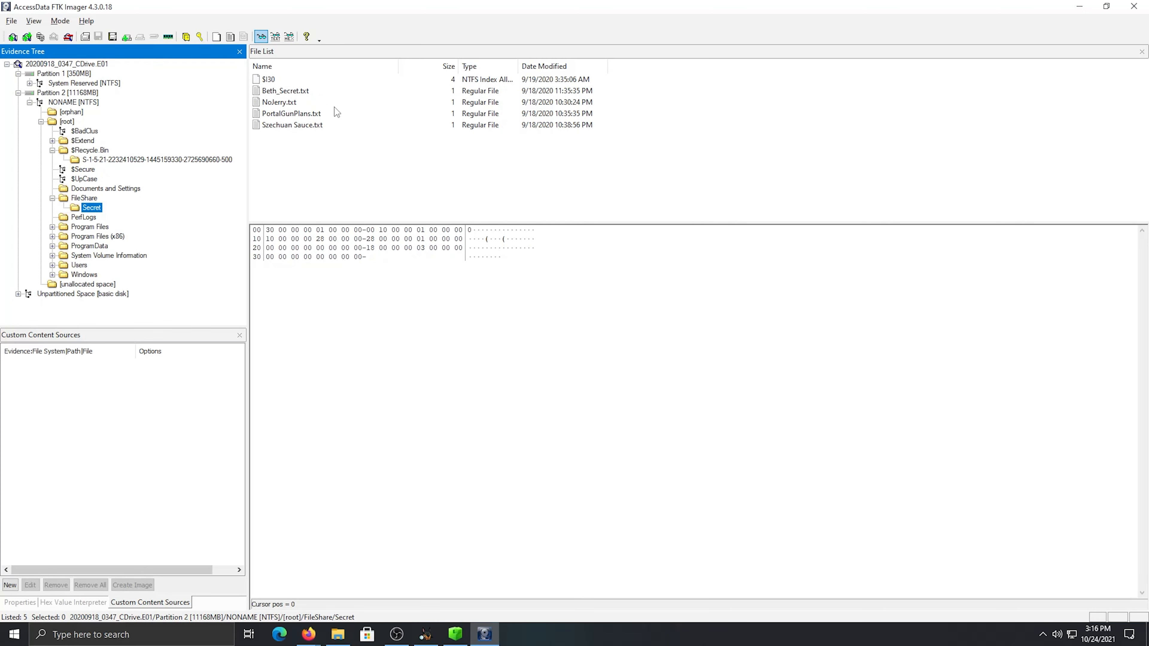
left_click(590, 92)
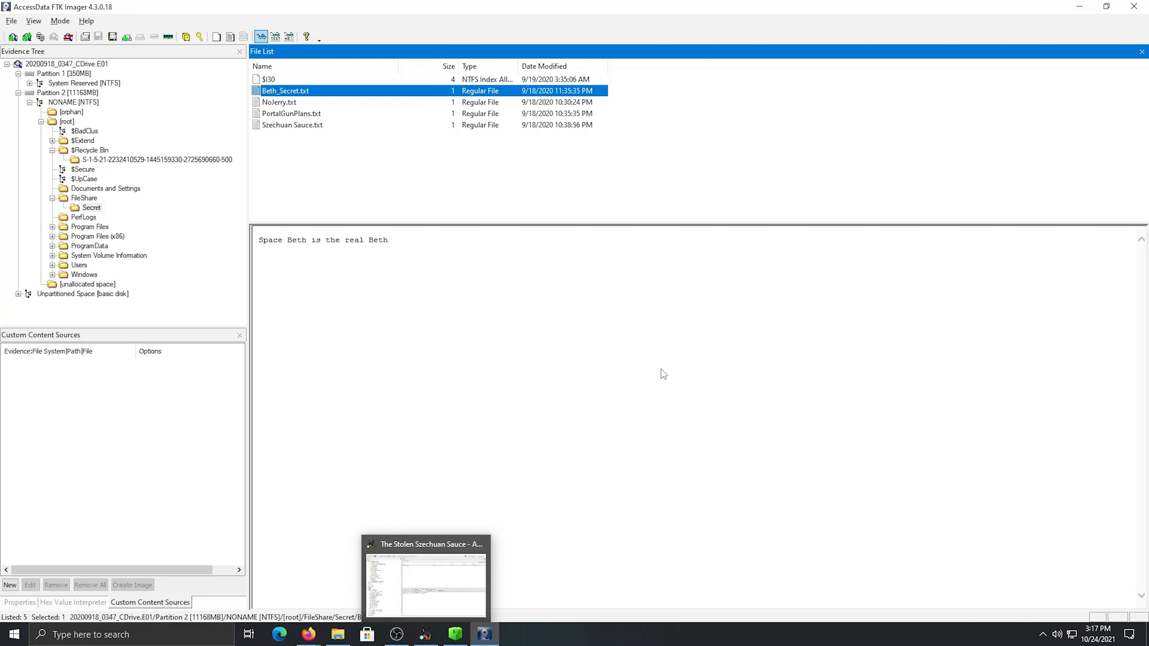
left_click(1134, 6)
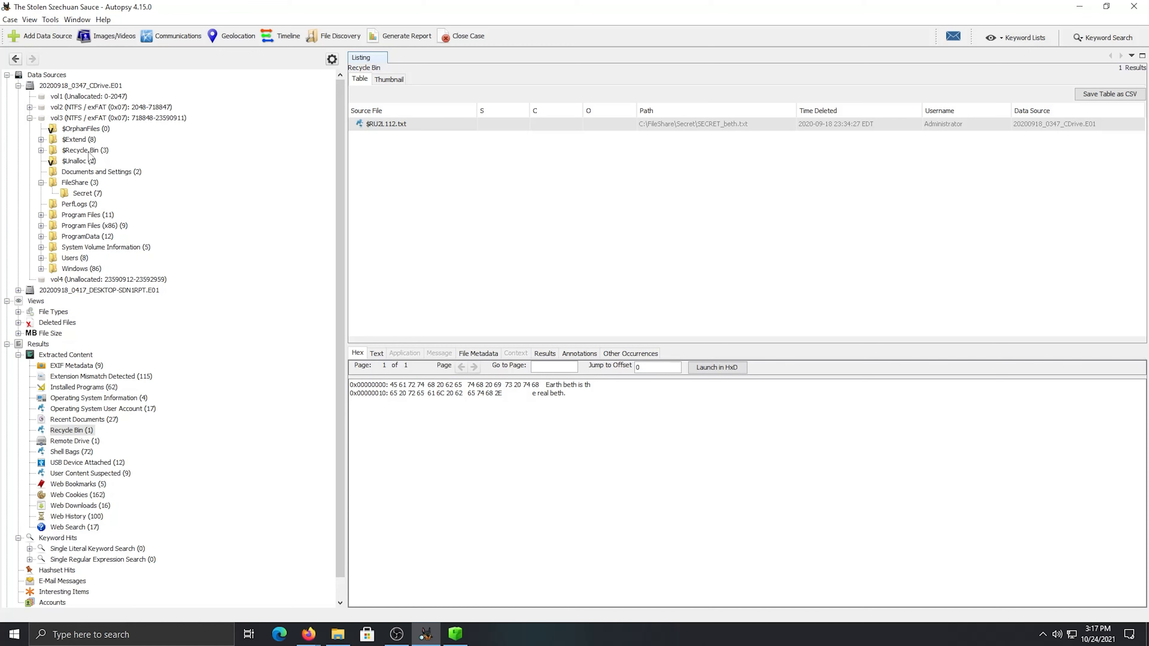
In Autopsy, open vol3's FileShare/Secret folder and compare the timestamps of SECRET_beth.txt and Beth_Secret.txt
left_click(100, 193)
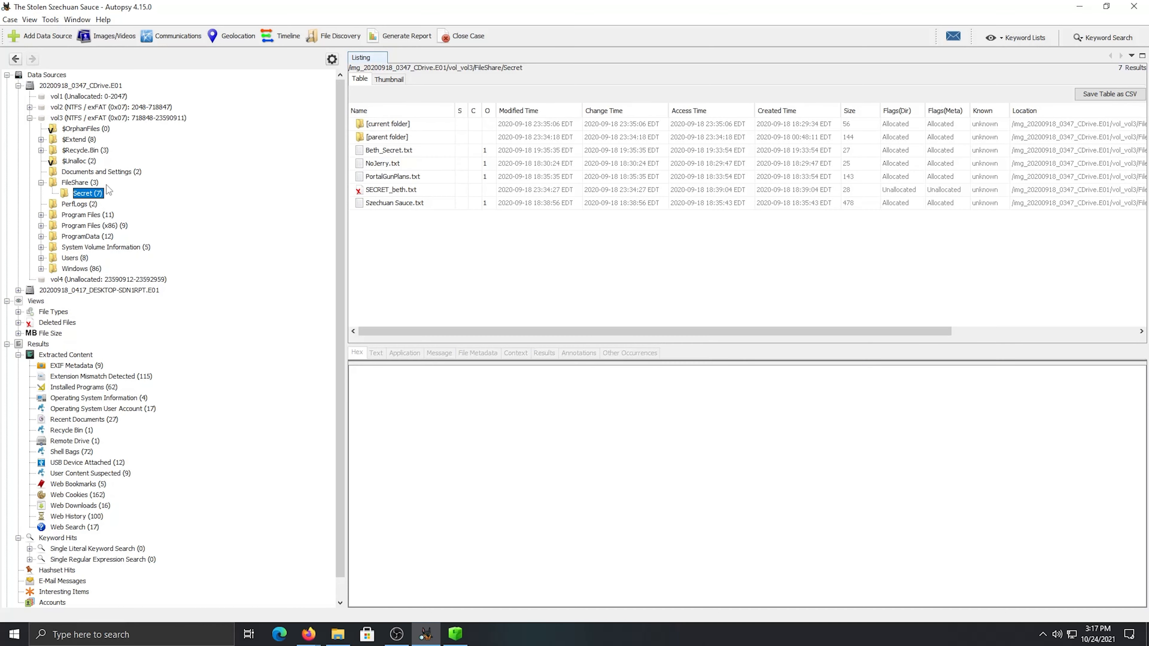
left_click(475, 189)
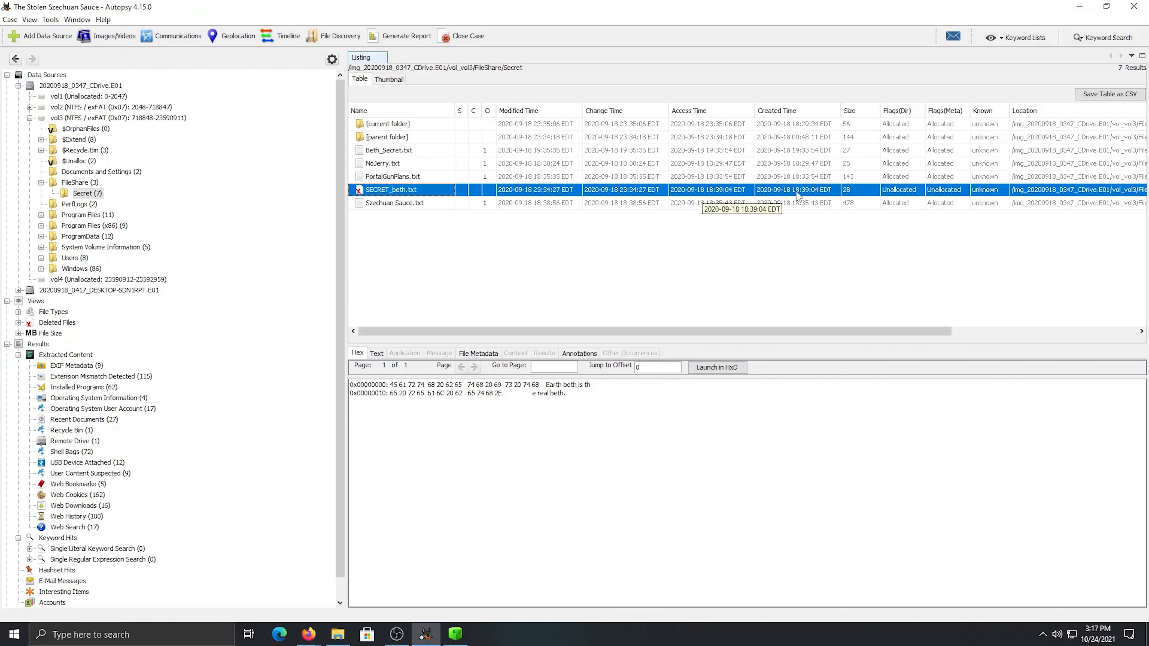
left_click_drag(856, 331, 672, 334)
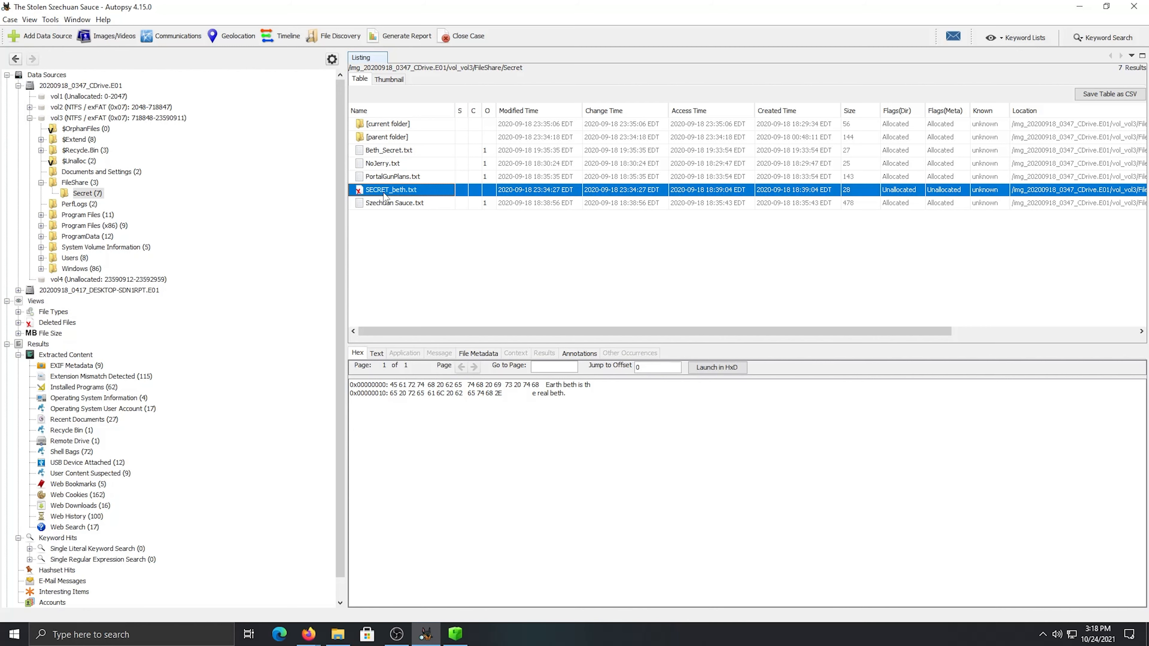
left_click(437, 149)
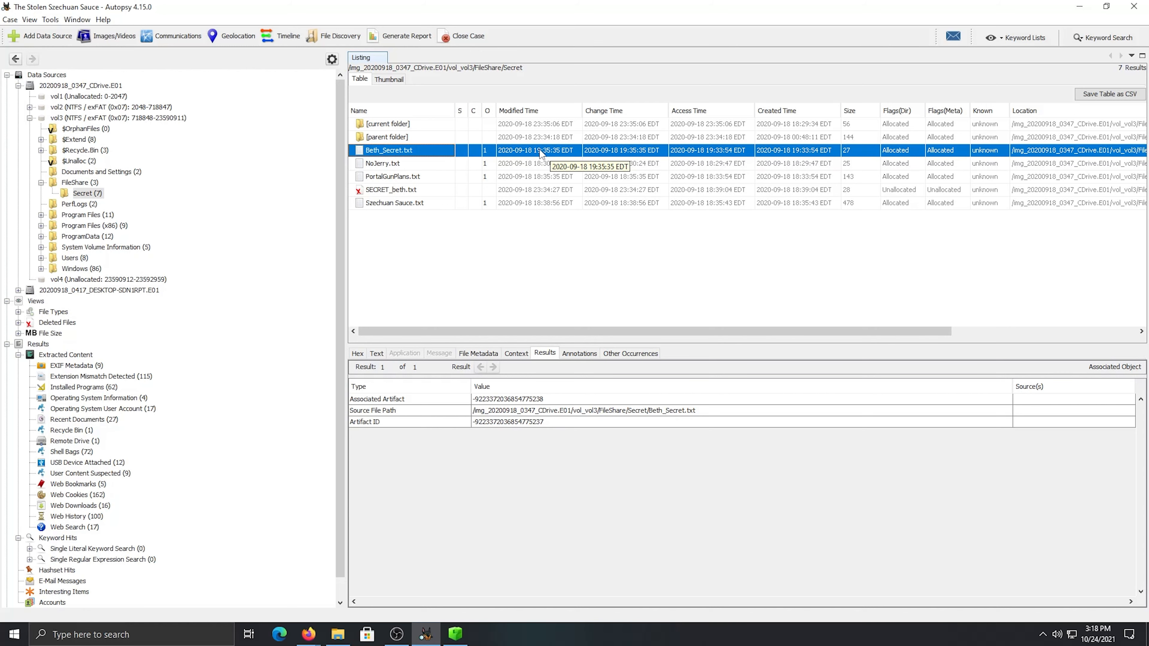
left_click(540, 193)
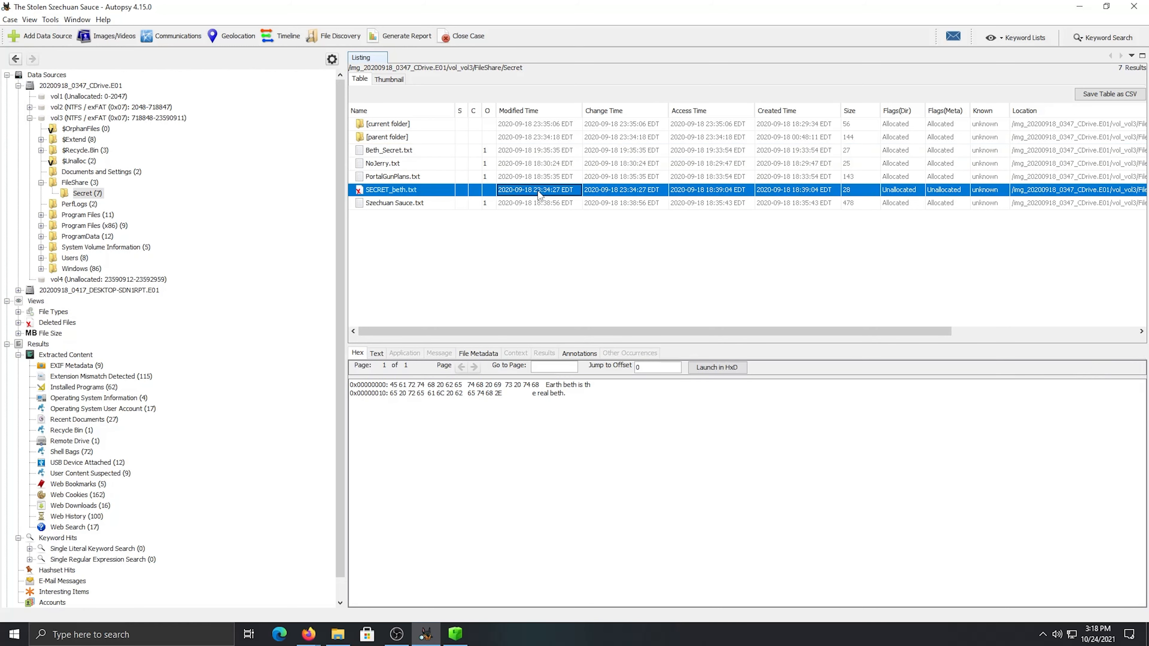
left_click(534, 150)
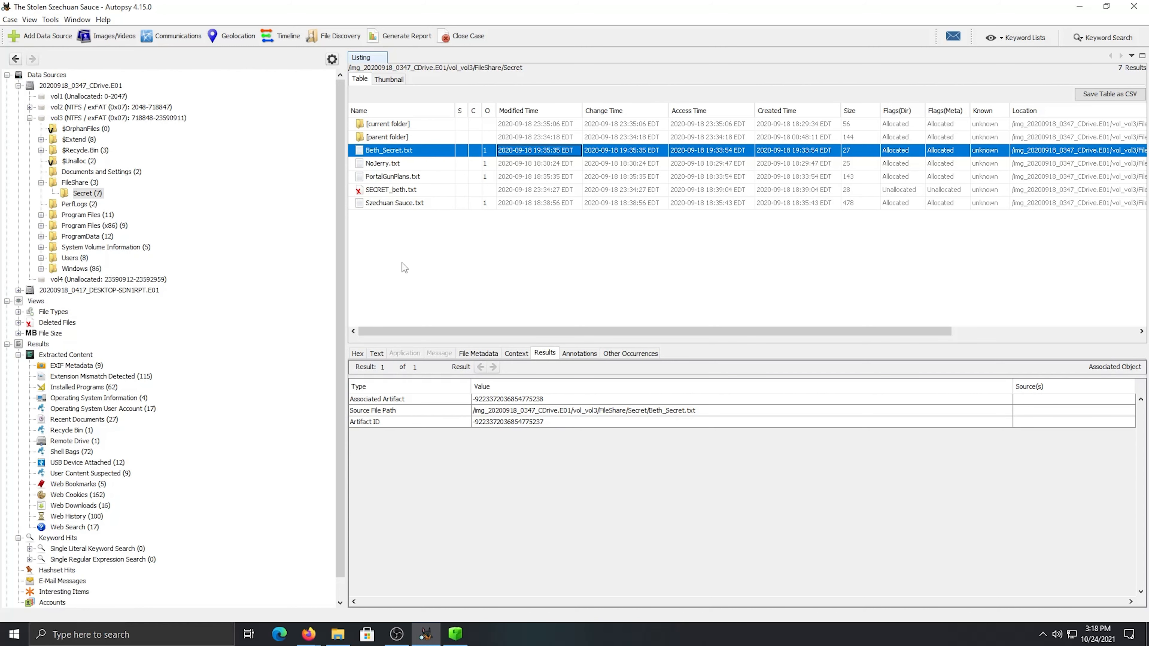
View the extracted text of Beth_Secret.txt and select Szechuan Sauce.txt in the same folder
left_click(370, 351)
left_click_drag(358, 402, 427, 404)
left_click(432, 405)
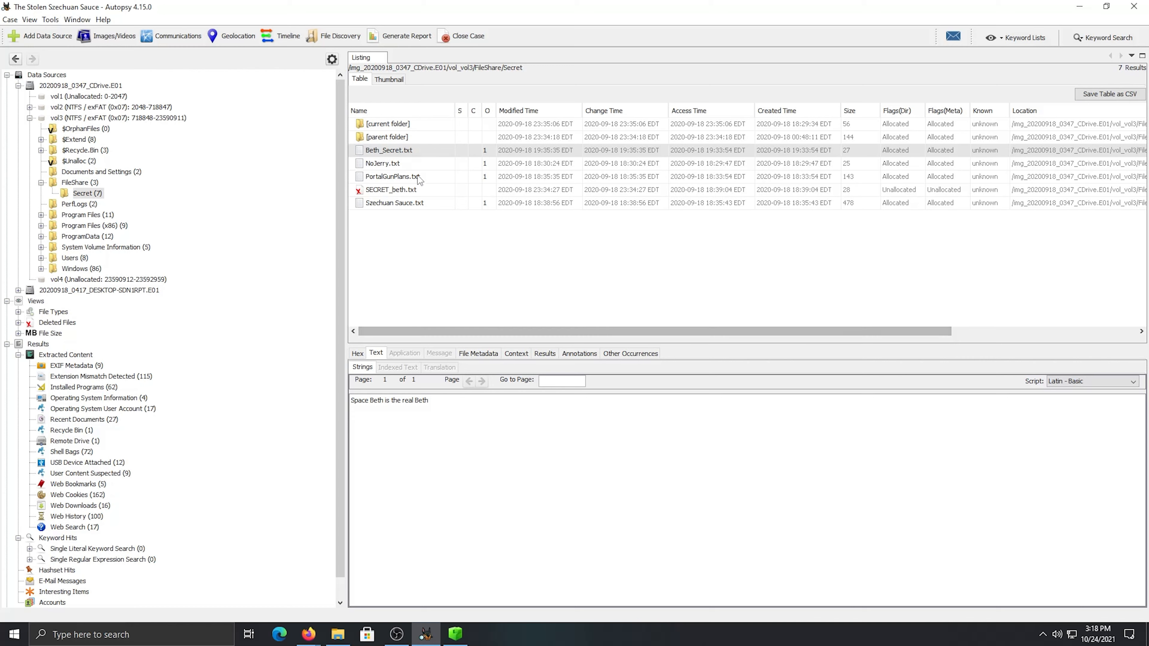
left_click(423, 205)
Switch to the RnM Case Notes in Google Docs and answer the time-stomped file question with "Beth_Secret.txt"
mouse_move(308, 634)
left_click(287, 594)
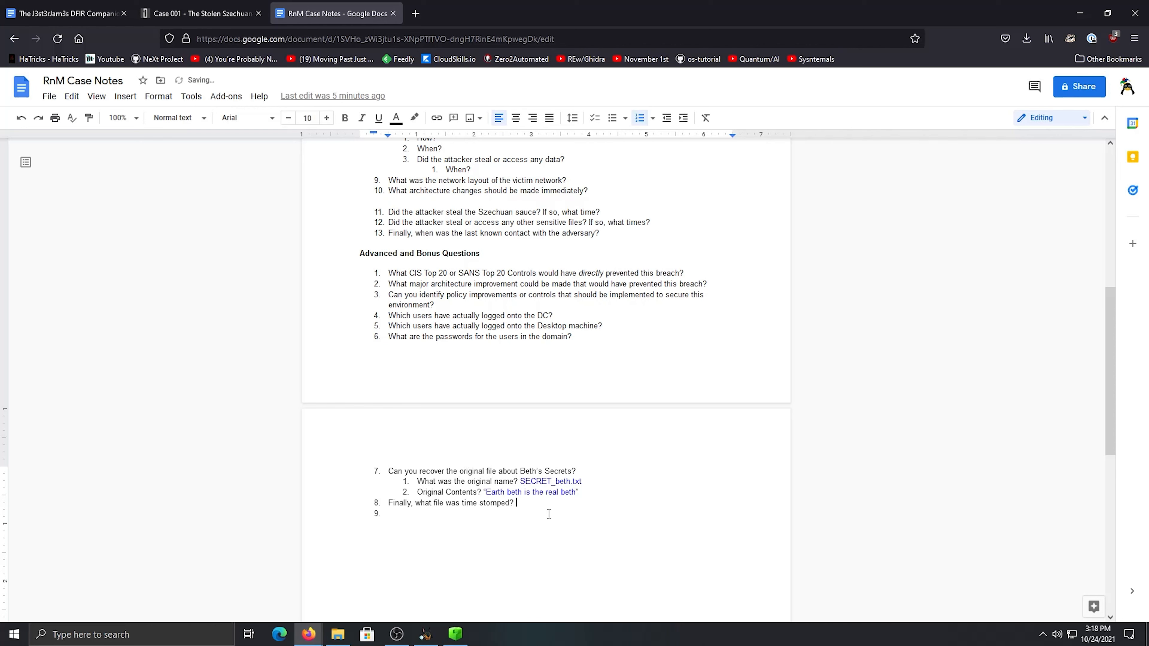
type("S")
key("BackSpace")
type("Beth_Secret.txt")
Color the "Beth_Secret.txt" answer text blue
left_click_drag(571, 503, 515, 503)
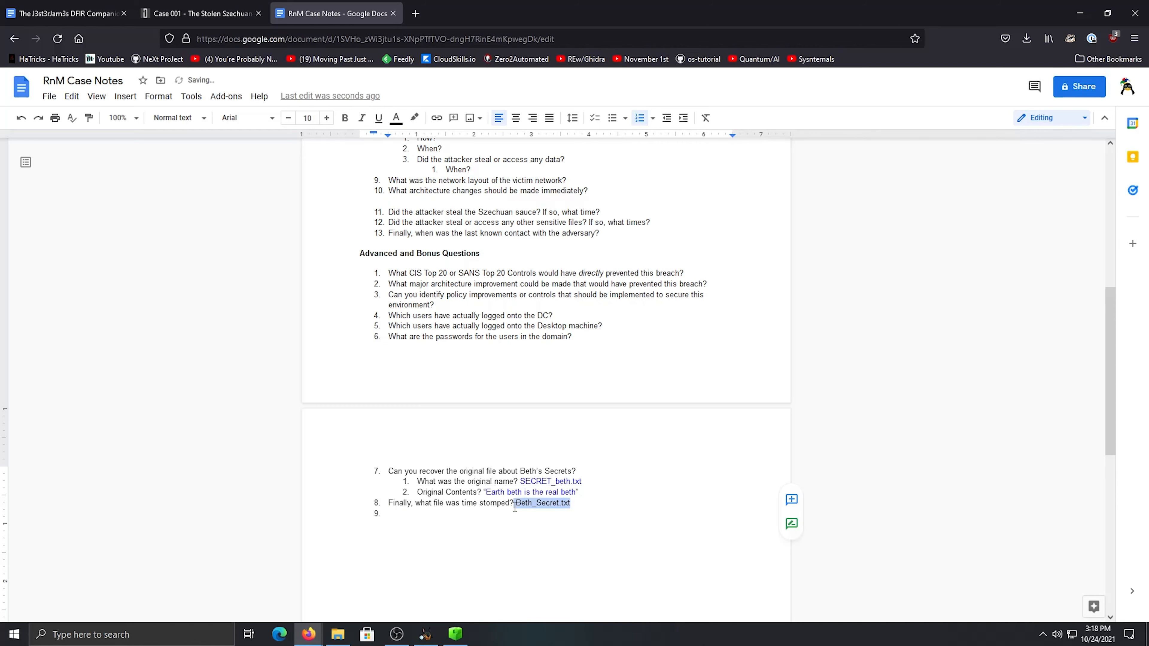
left_click(396, 117)
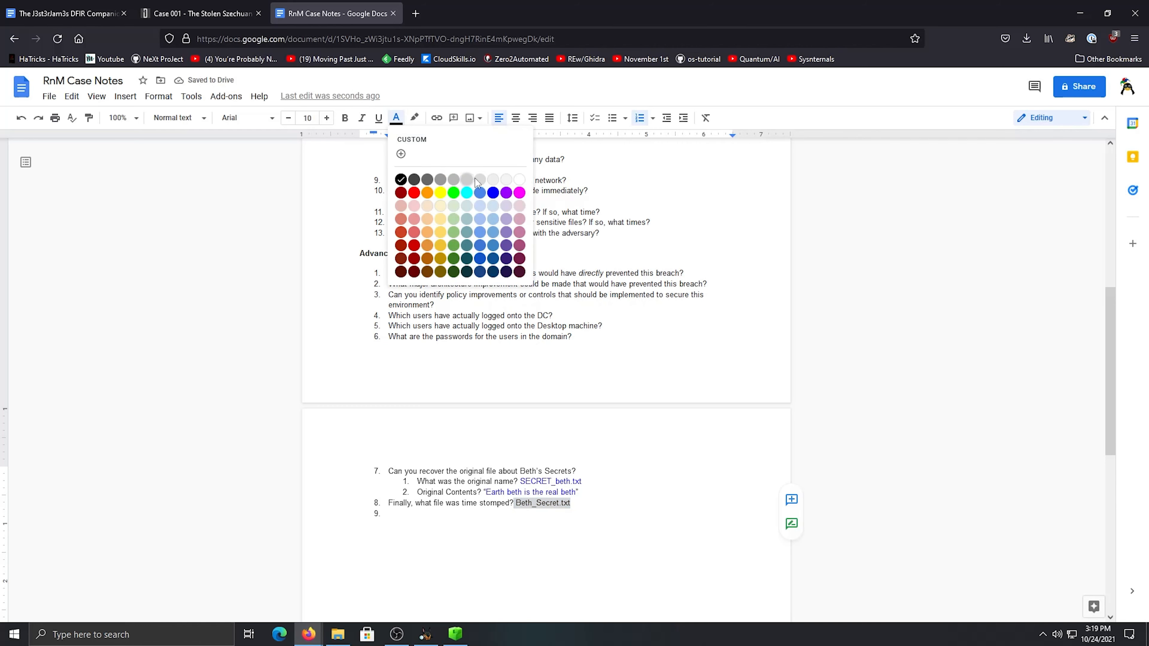
left_click(493, 199)
left_click(572, 503)
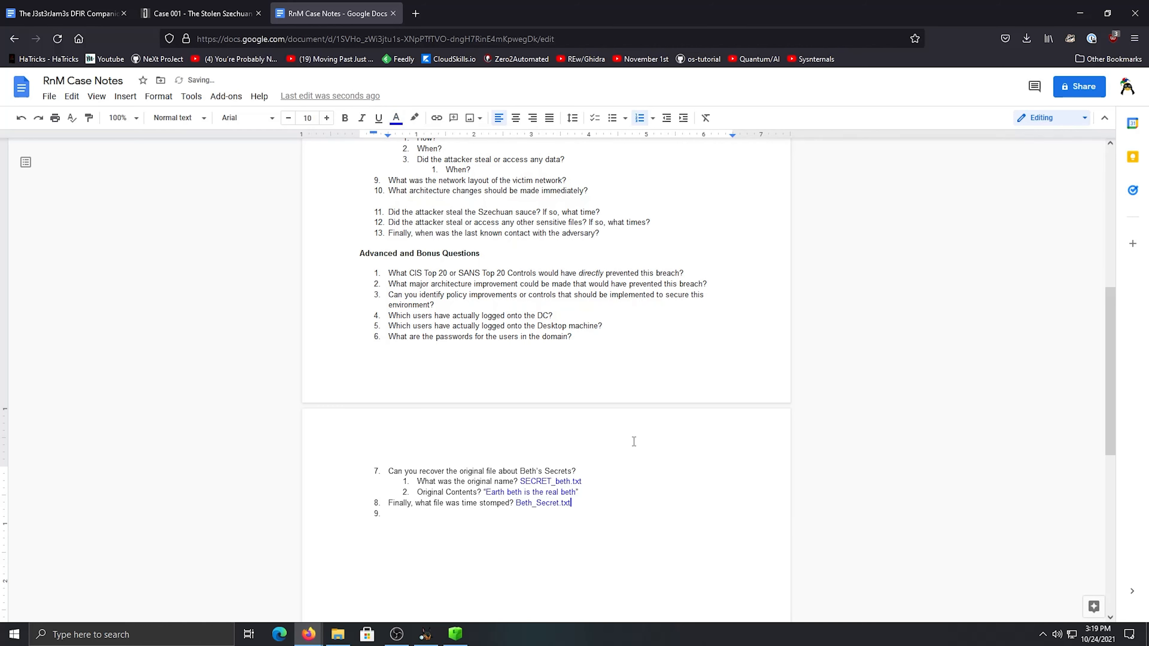
Delete the empty list item 9 below the time-stomped file question
scroll(613, 478, "down", 2)
scroll(600, 464, "up", 2)
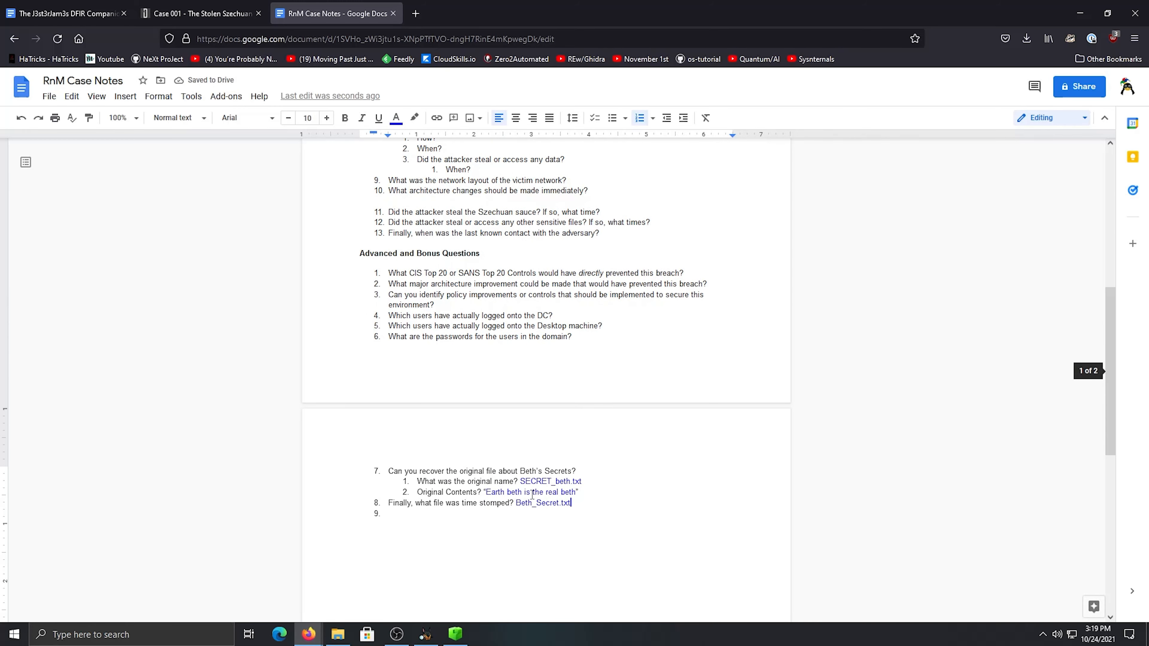
left_click(526, 518)
key("BackSpace")
key("BackSpace")
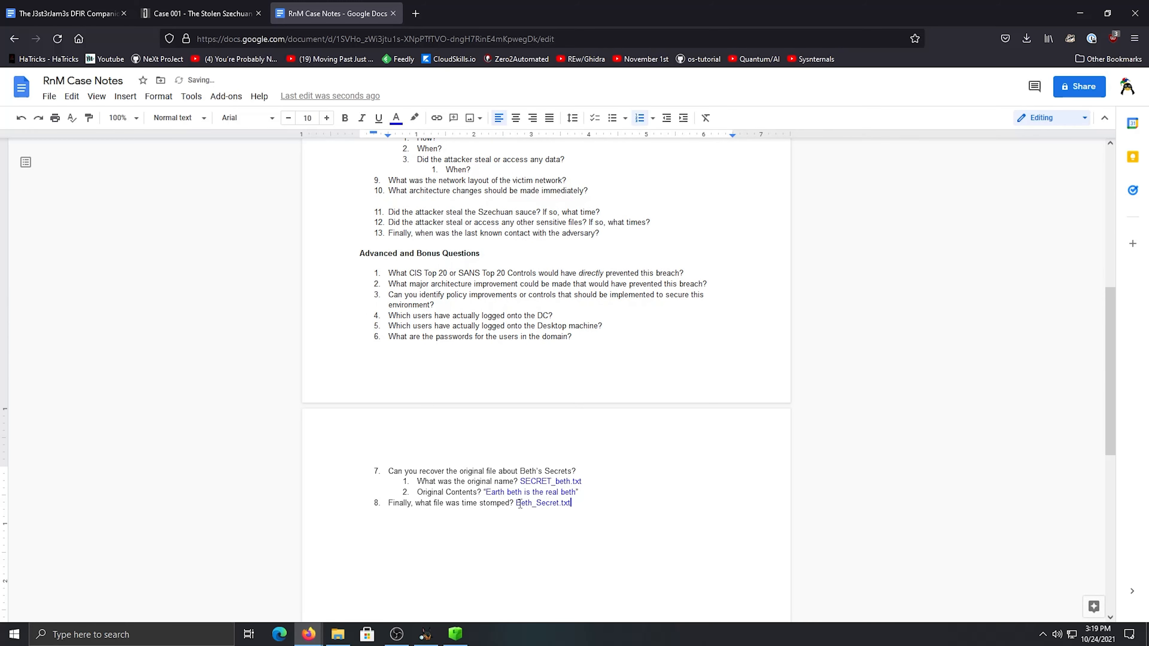
Review the unanswered questions in the case notes, including the one about the initial entry vector
scroll(519, 504, "up", 4)
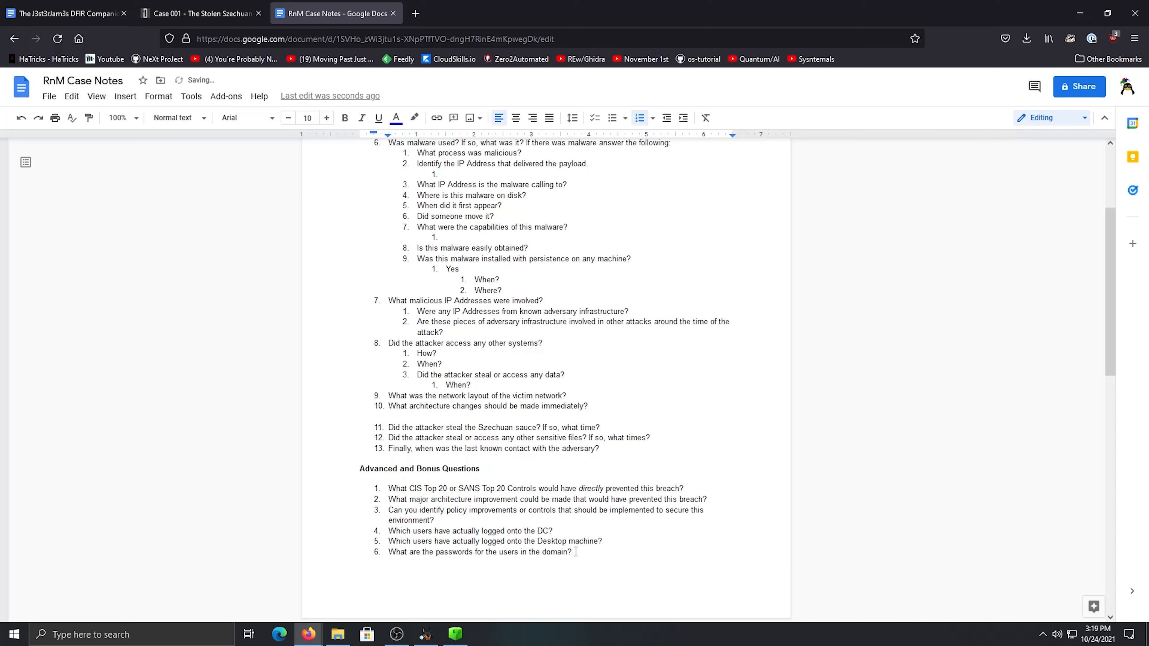
scroll(574, 552, "down", 4)
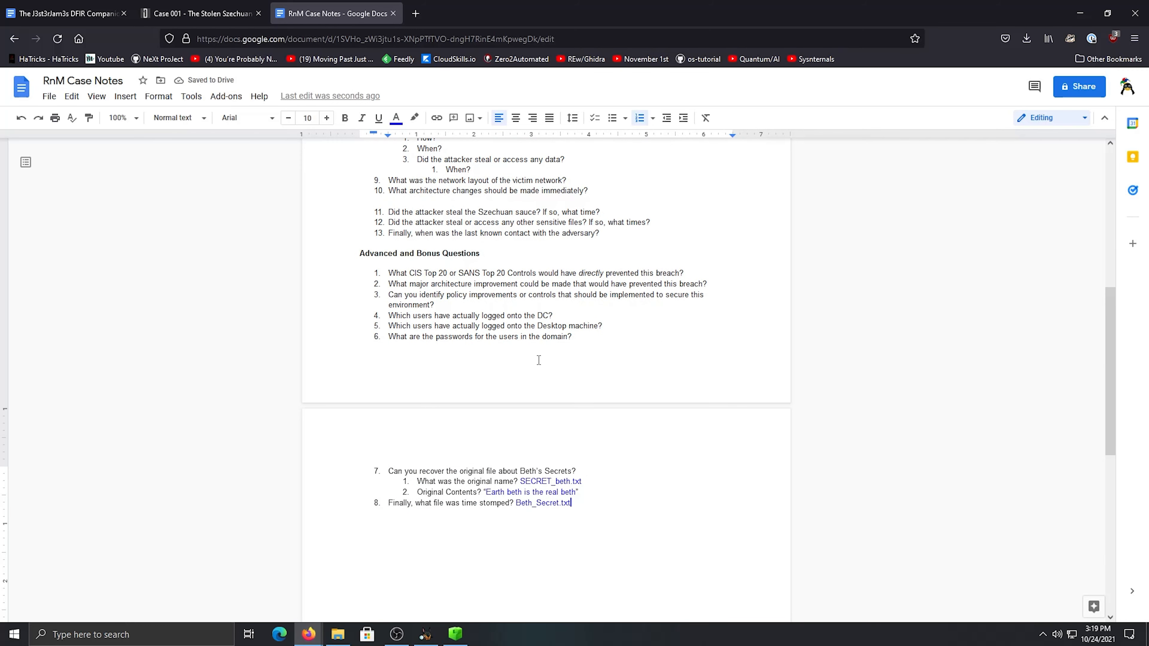
scroll(562, 379, "up", 6)
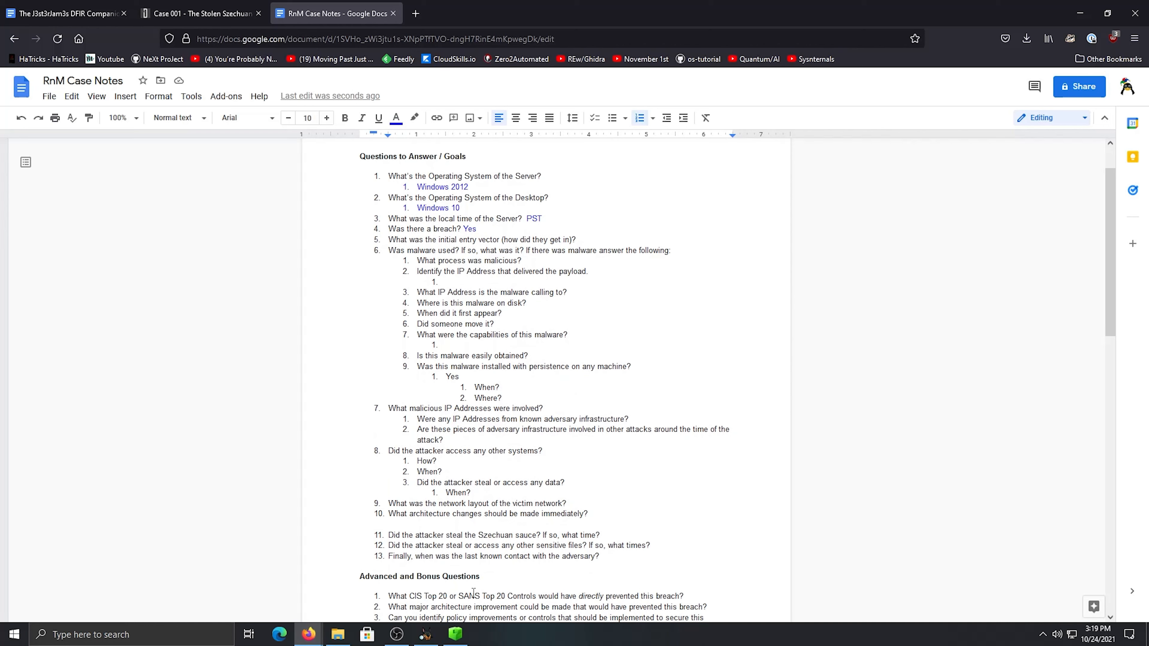
left_click(607, 243)
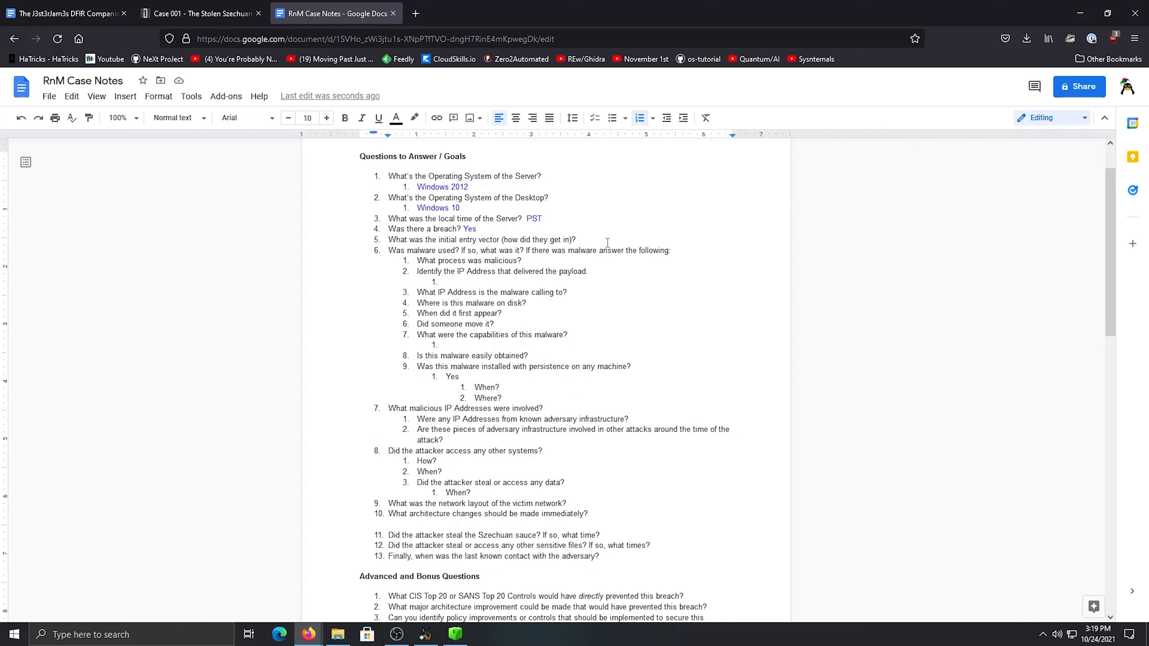
Return to Autopsy and view Szechuan Sauce.txt from the Secret folder in hex and as text
key("alt+Tab")
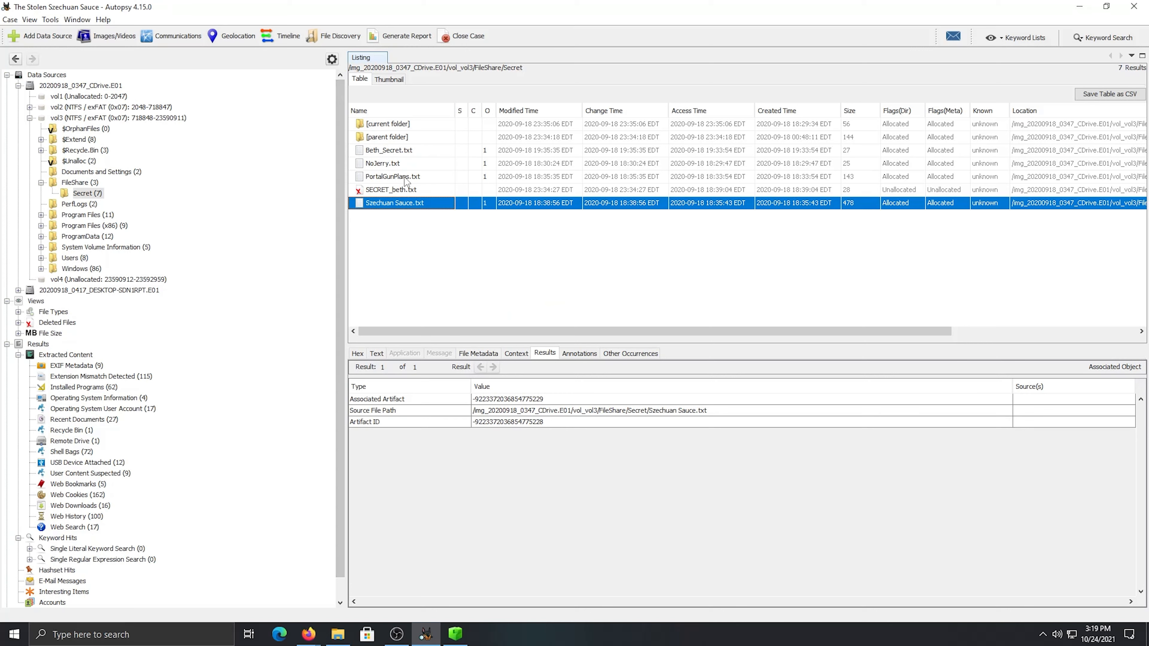
left_click(405, 178)
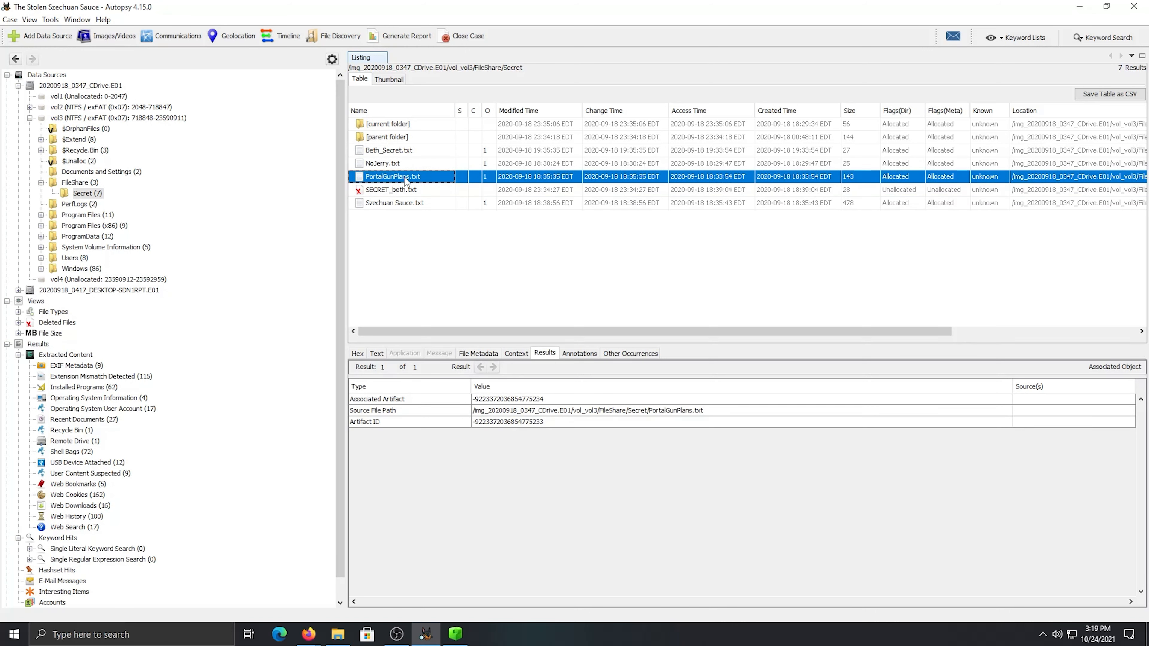
left_click(396, 633)
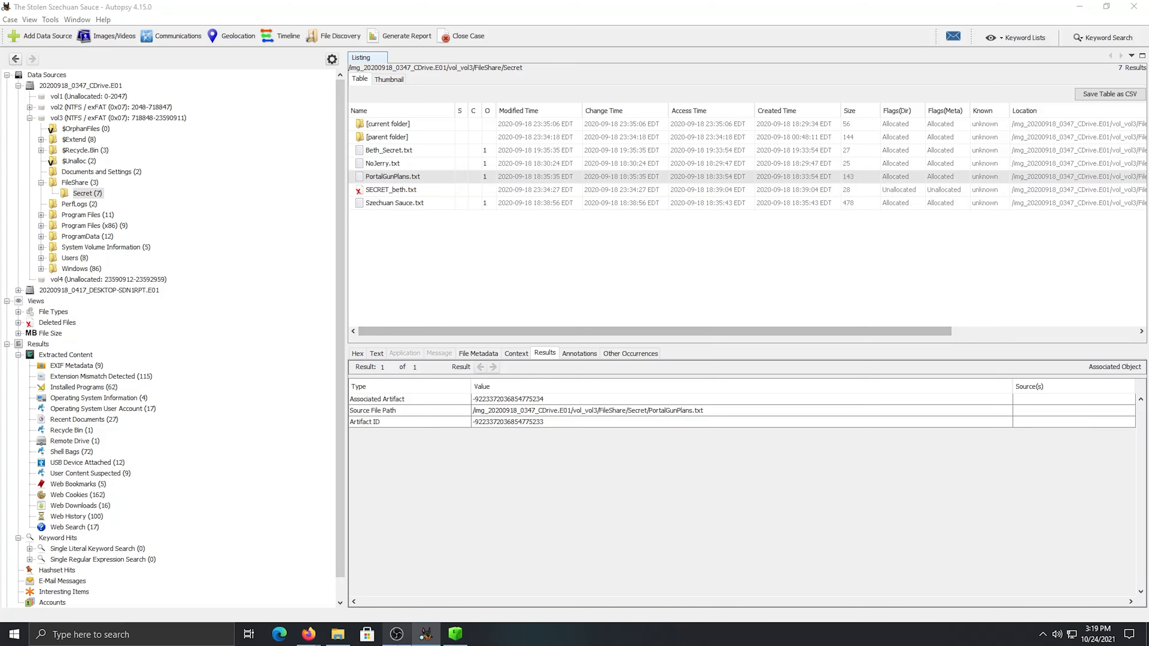
left_click(638, 268)
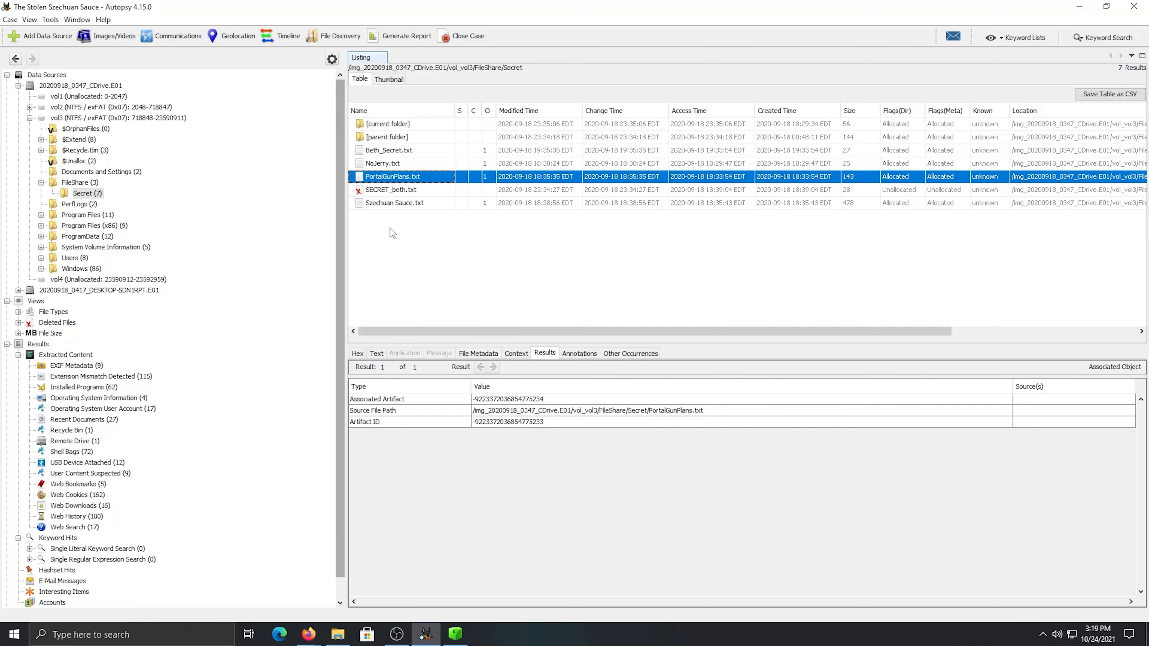
left_click(396, 204)
left_click(365, 355)
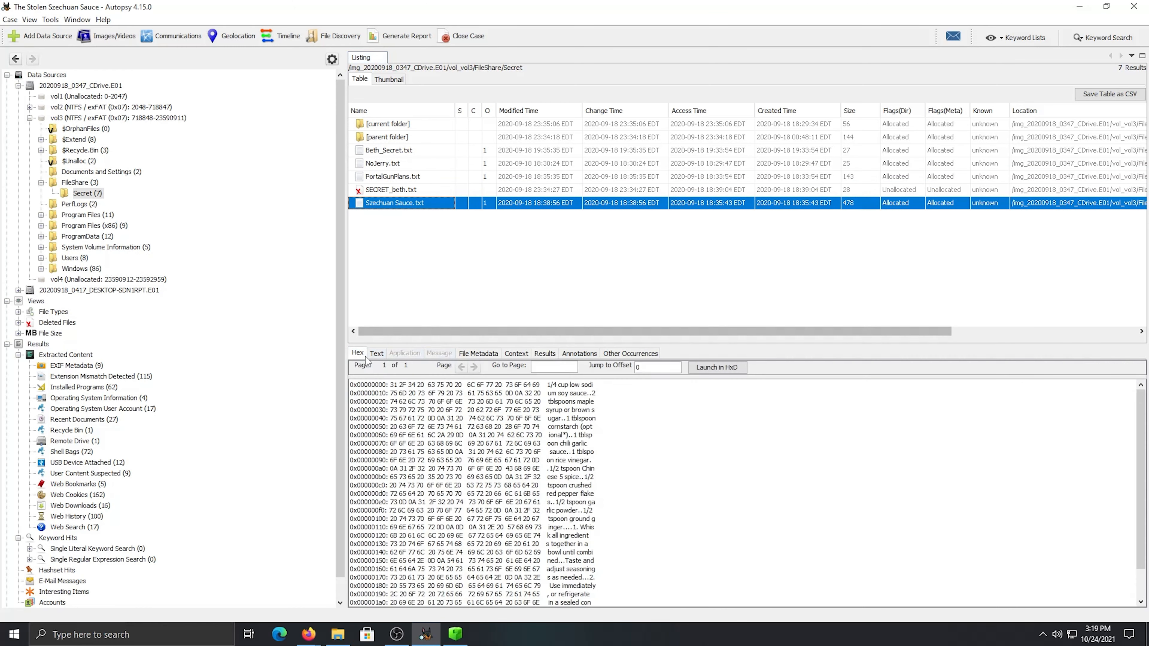
left_click(376, 354)
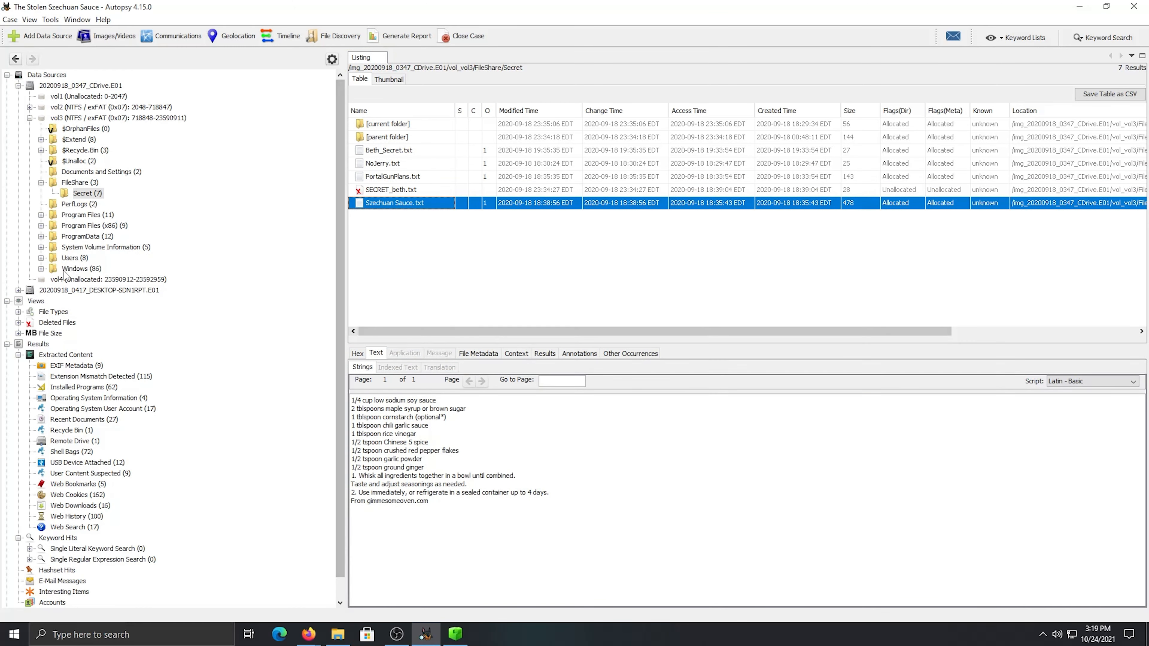
Open the Operating System Information results and go to the CITADEL-DC01 SYSTEM hive in its source folder
scroll(136, 377, "down", 1)
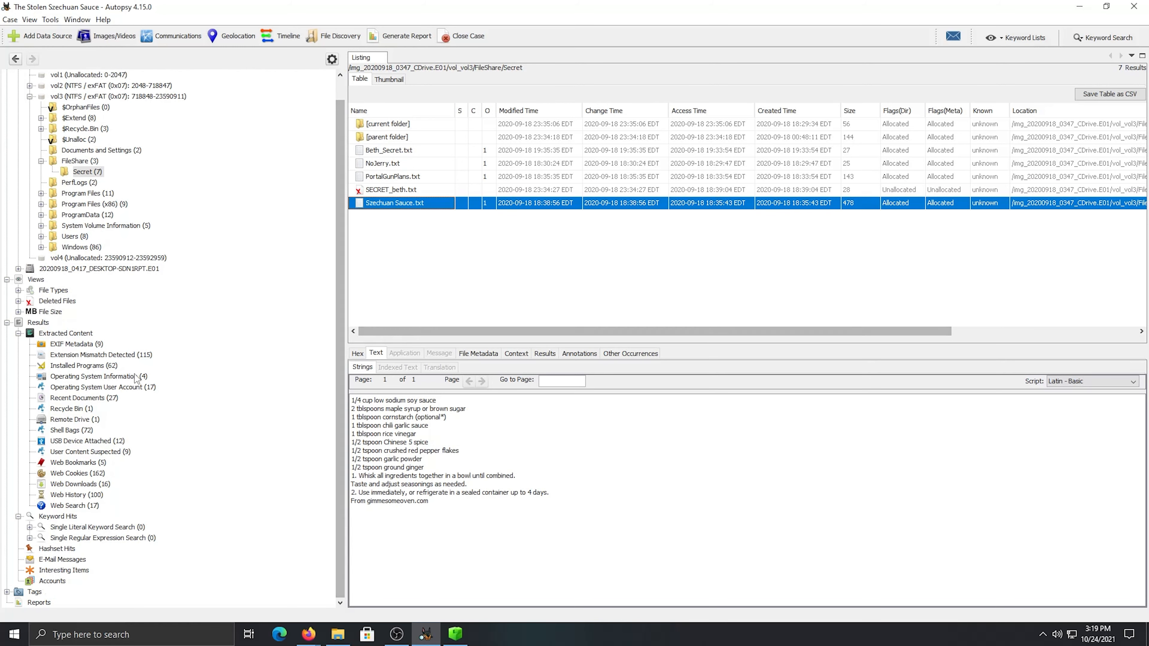
left_click(97, 379)
left_click_drag(530, 332, 500, 301)
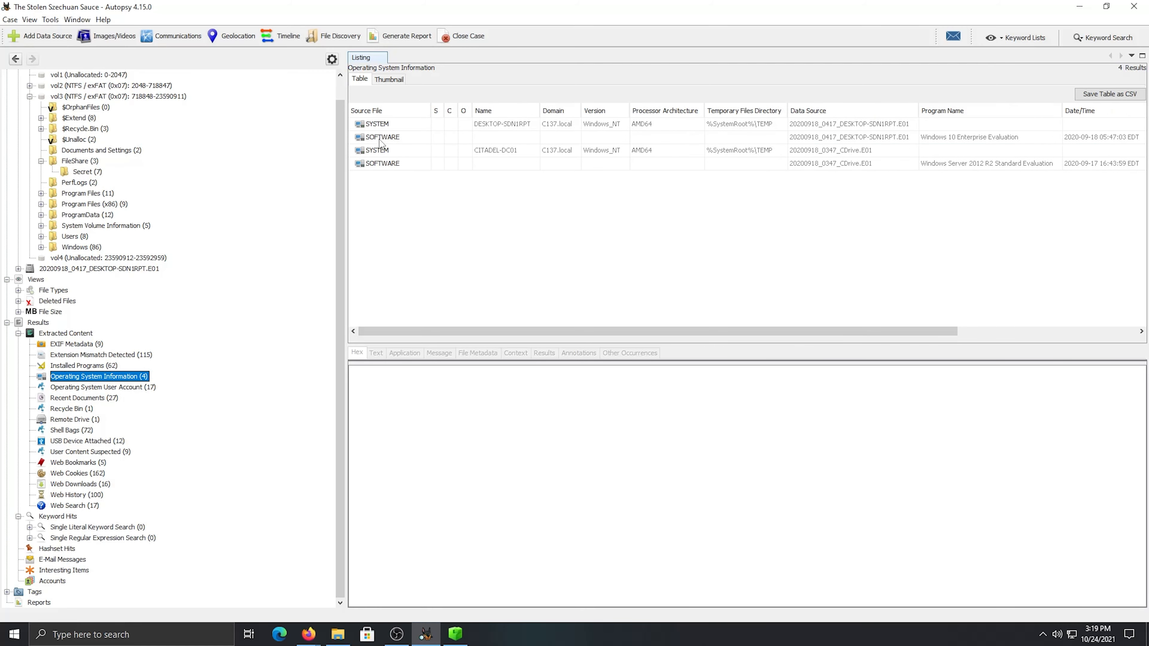
double_click(380, 151)
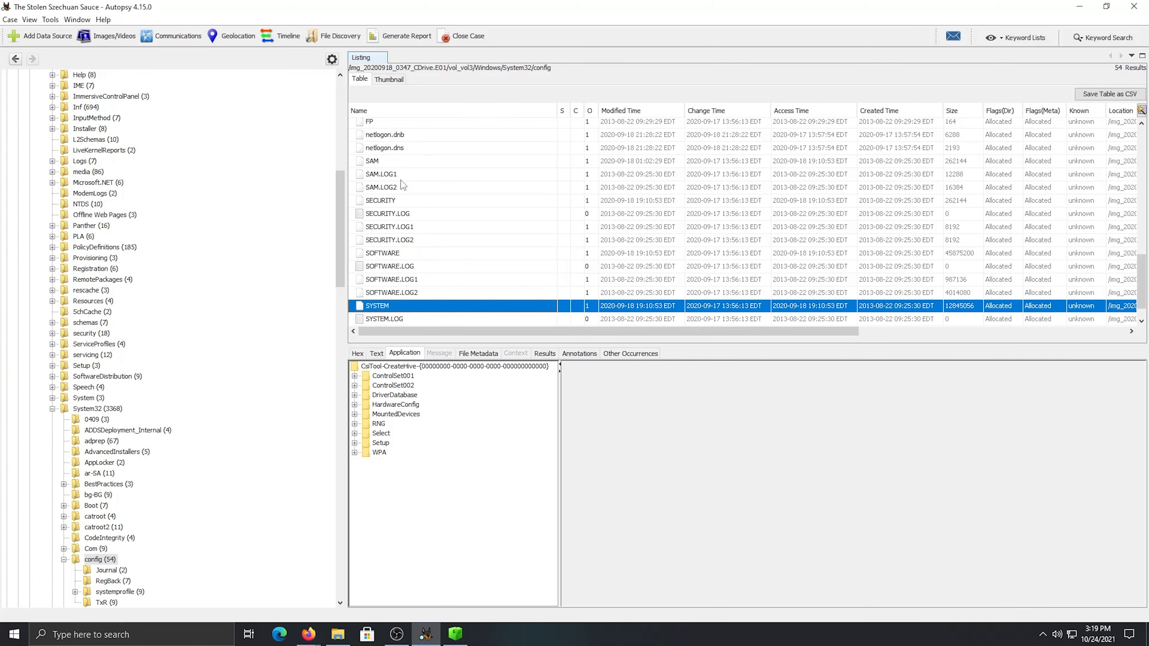
mouse_move(411, 335)
left_mouse_down()
mouse_move(436, 340)
mouse_move(407, 351)
left_mouse_up()
Bring up Registry Explorer to check the TimeZoneKeyName value under TimeZoneInformation, and return to Autopsy
left_click(455, 633)
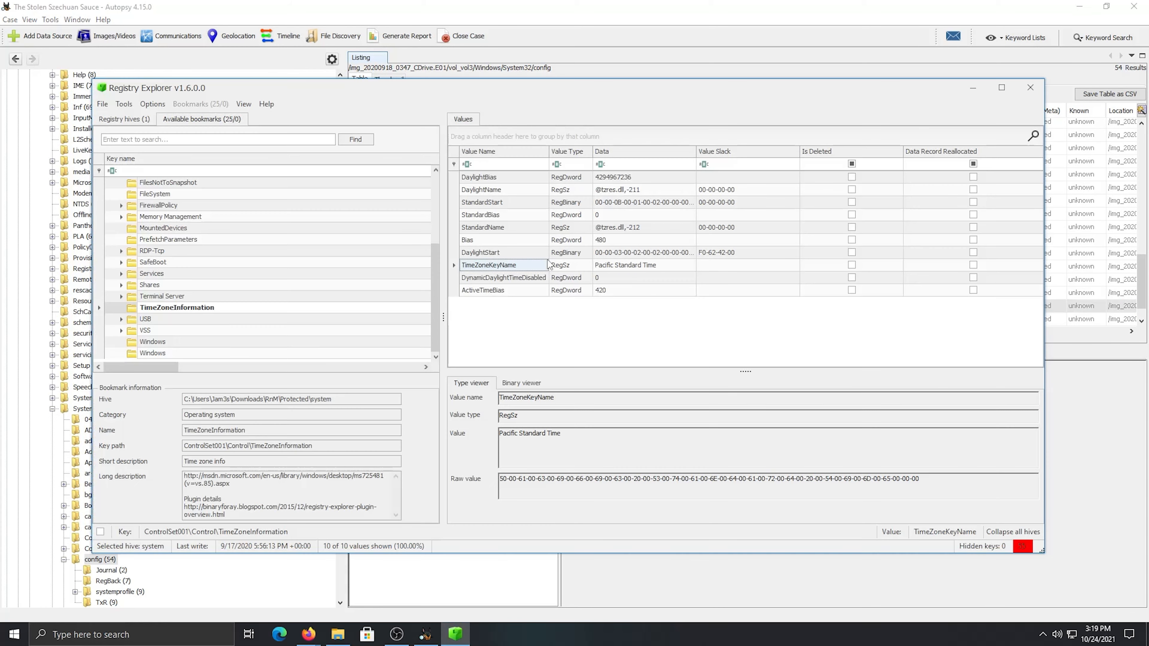
left_click_drag(653, 91, 664, 104)
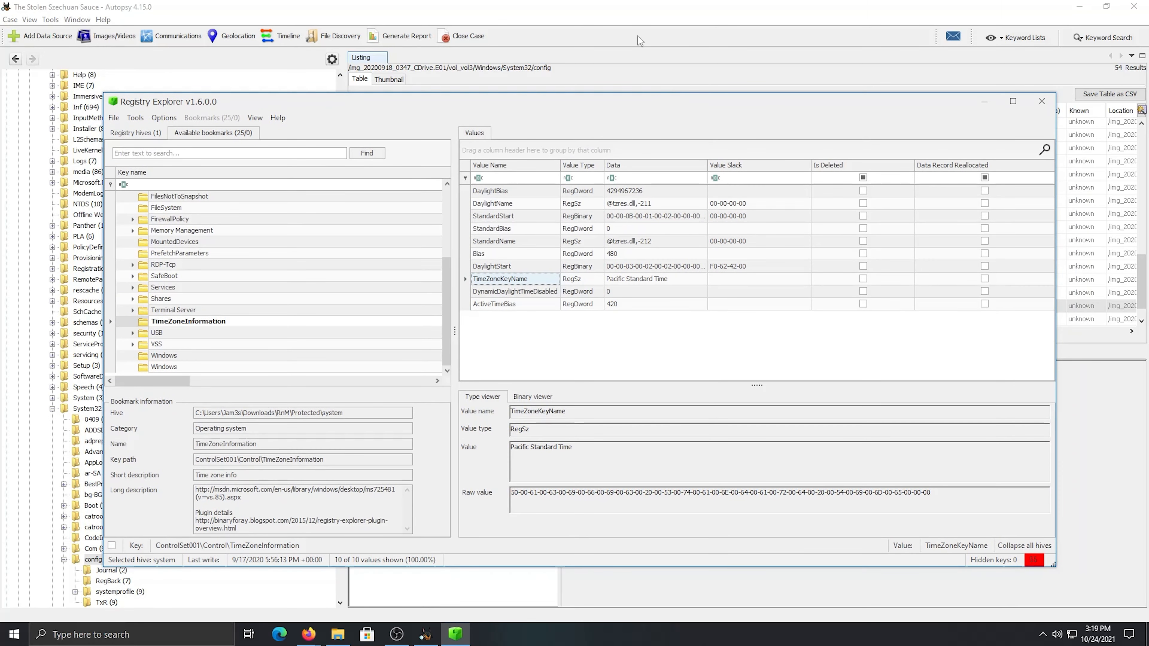
left_click(641, 25)
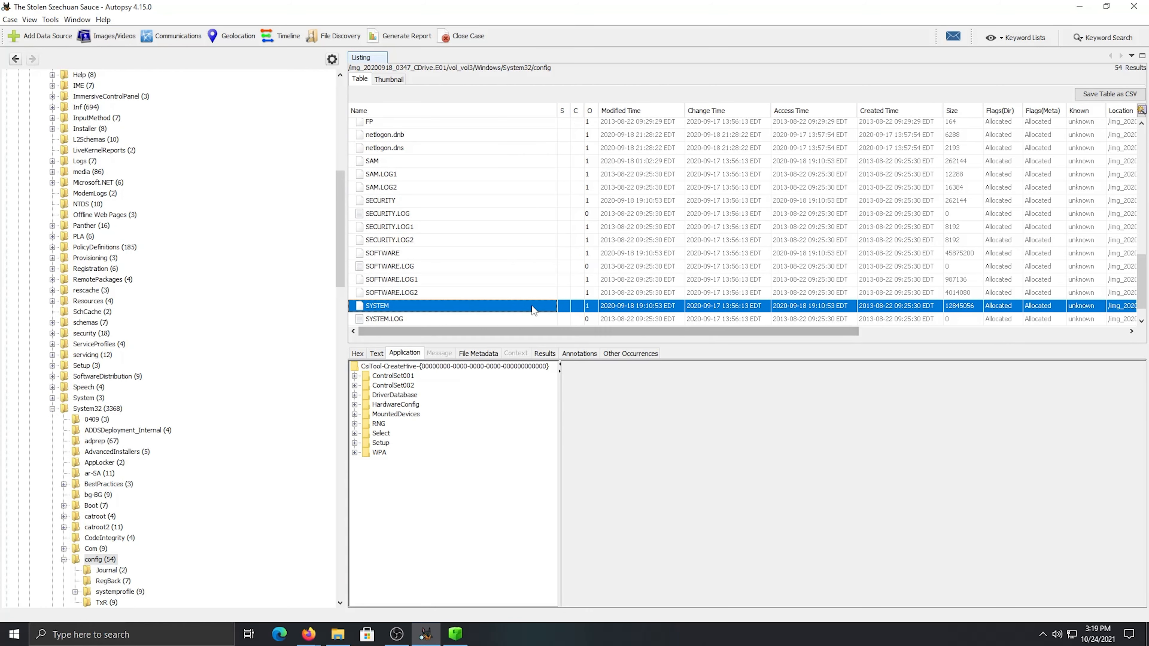
Recheck the time zone setting in Registry Explorer against the SYSTEM hive selected in Autopsy
left_click(455, 633)
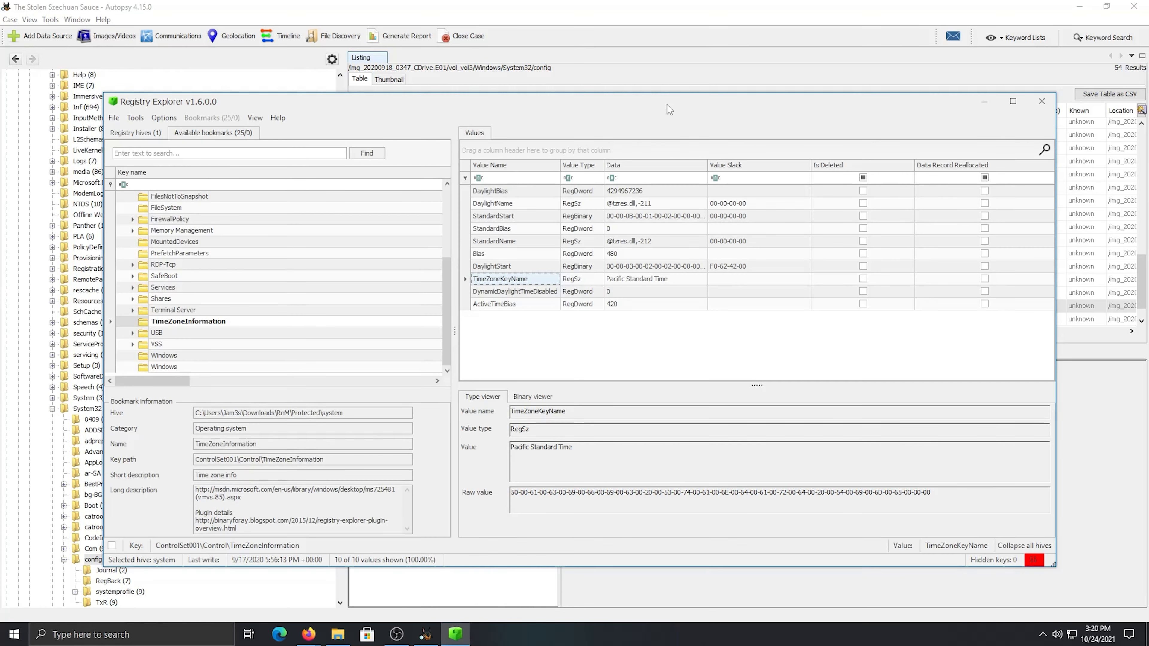
left_click(649, 24)
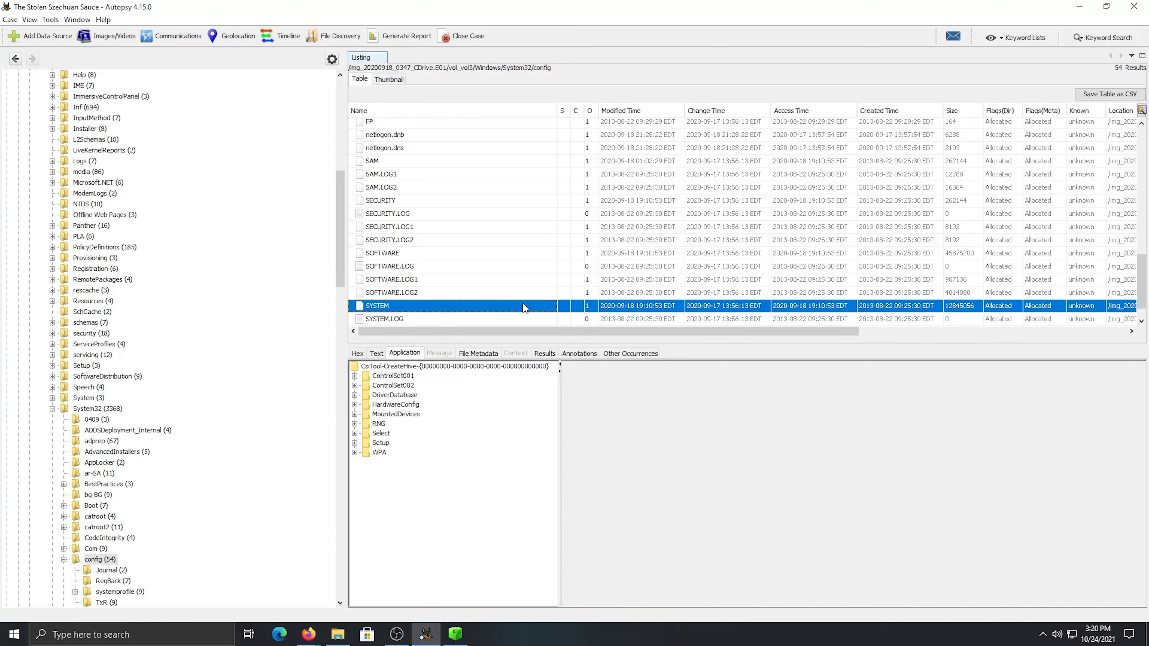
scroll(516, 333, "right", 1)
left_click_drag(515, 335, 509, 335)
Switch to the RnM Case Notes in Firefox and review the remaining questions, including the victim network's layout
left_click(309, 634)
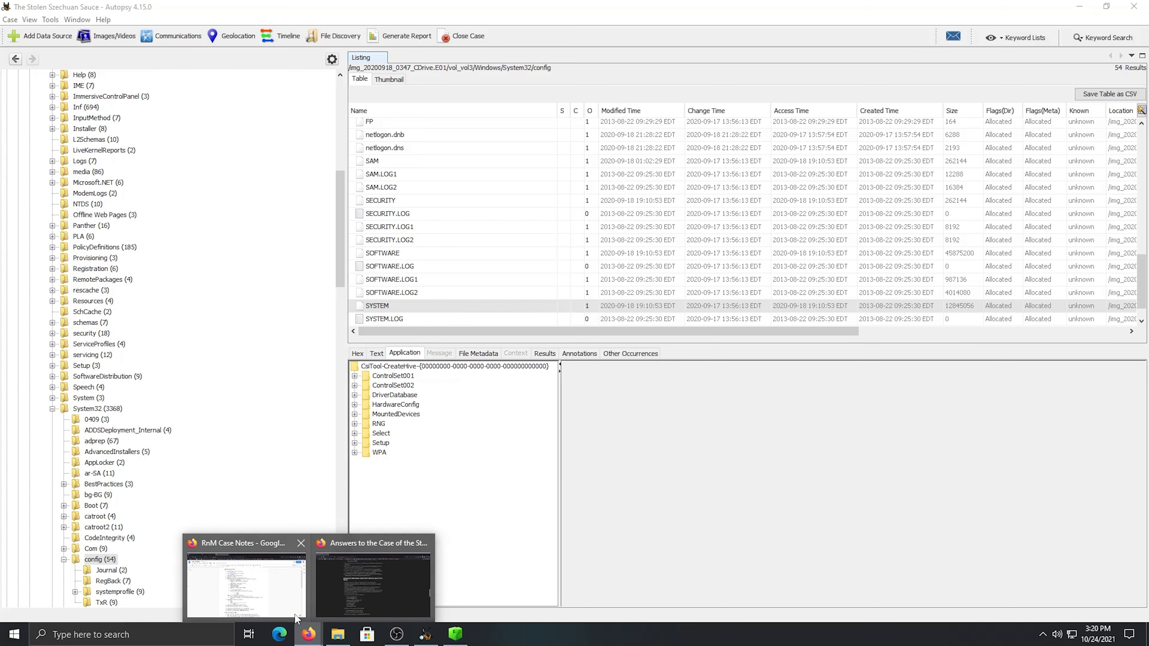
left_click(300, 615)
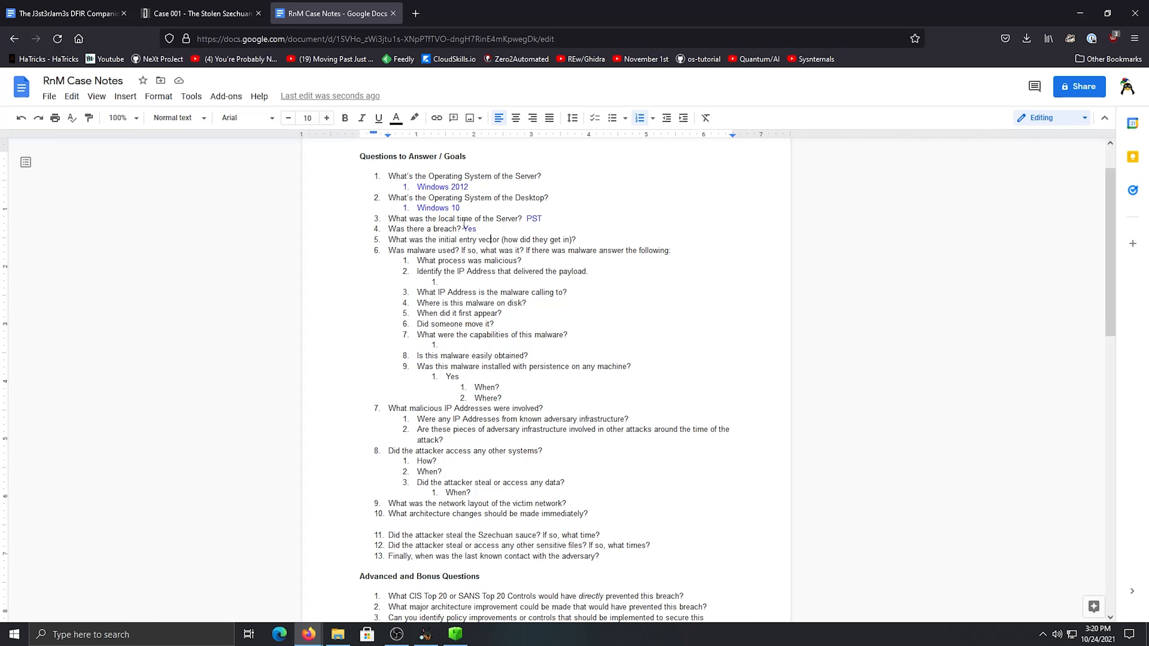
scroll(464, 223, "down", 2)
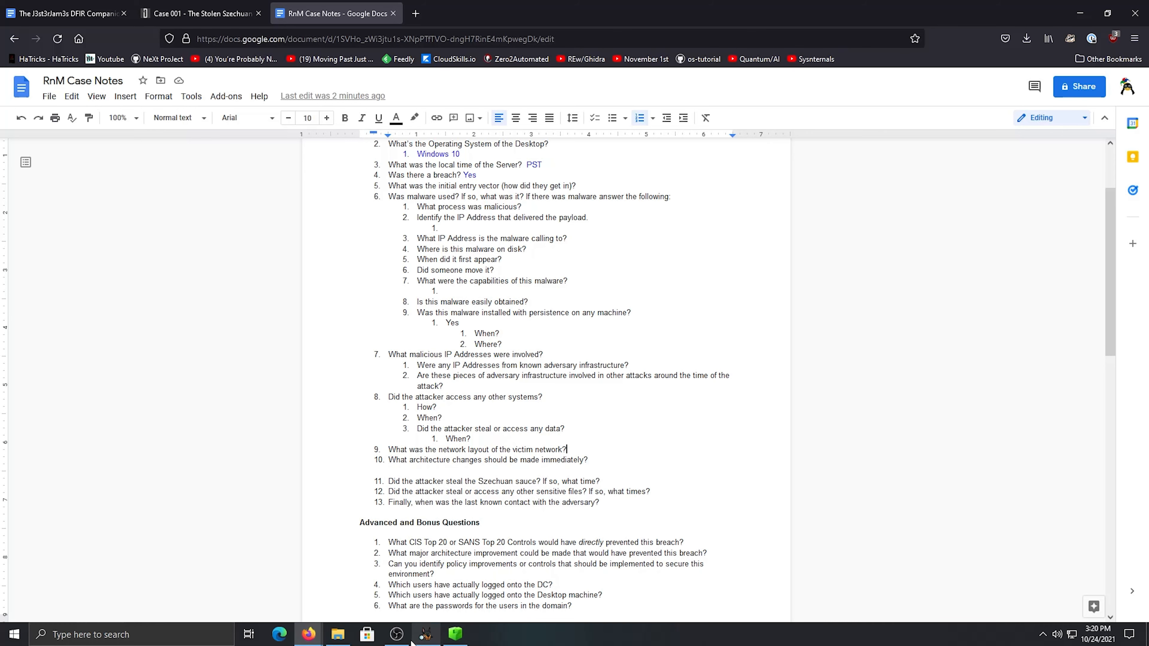
Look up the registry path for TCPIP/DHCP/IP address, subnet mask and gateway in The J3st3rJam3s DFIR Companion
mouse_move(396, 633)
left_click(68, 13)
scroll(476, 381, "down", 10)
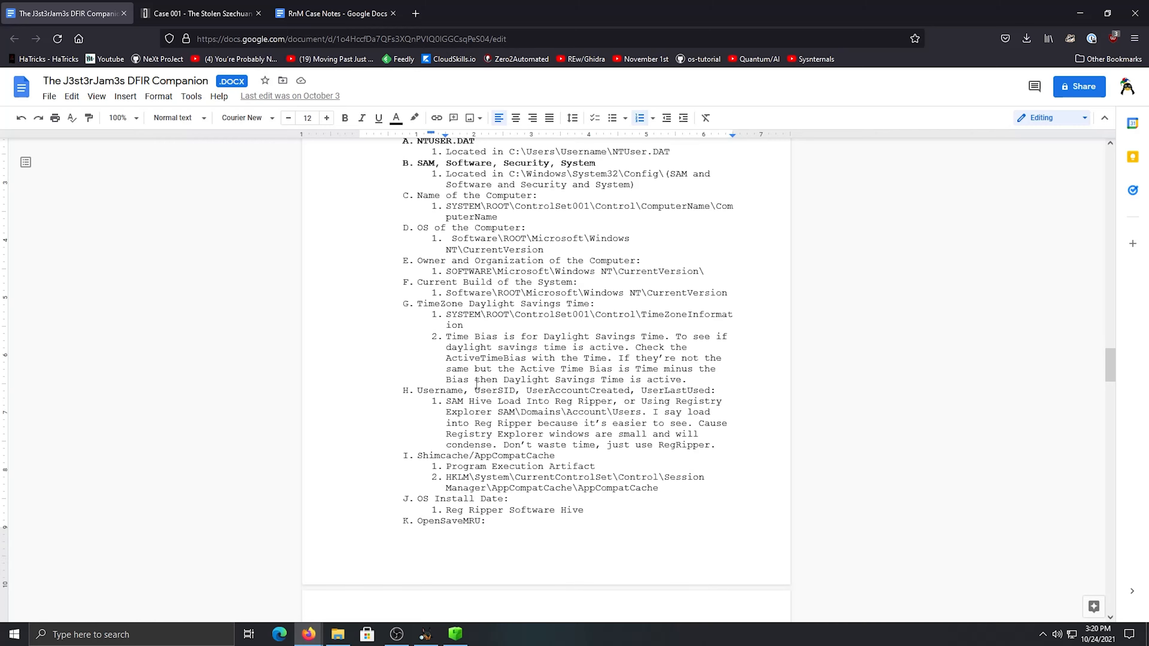
scroll(477, 384, "down", 3)
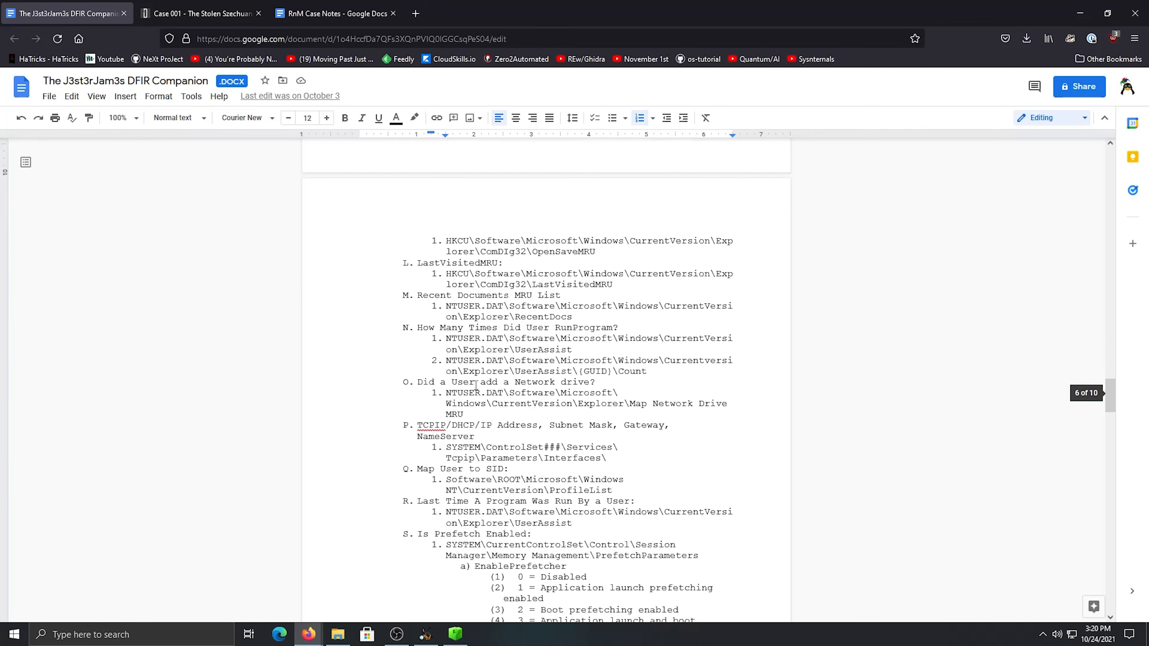
left_click(468, 364)
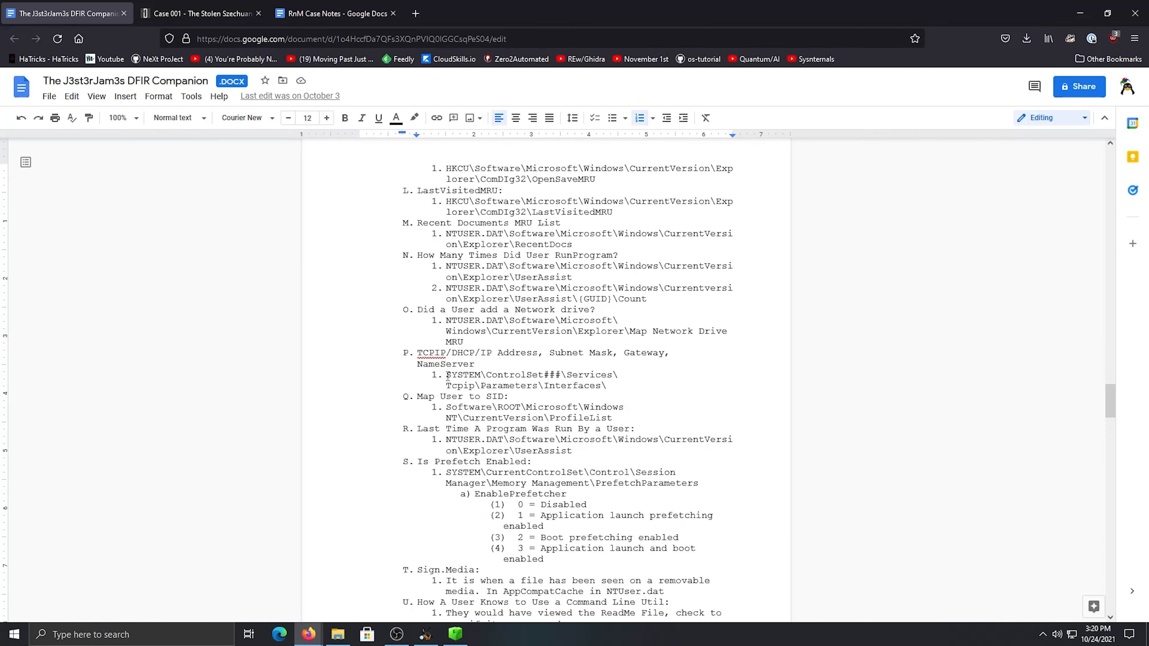
left_click(497, 374)
left_click_drag(430, 354, 538, 353)
left_click(579, 354)
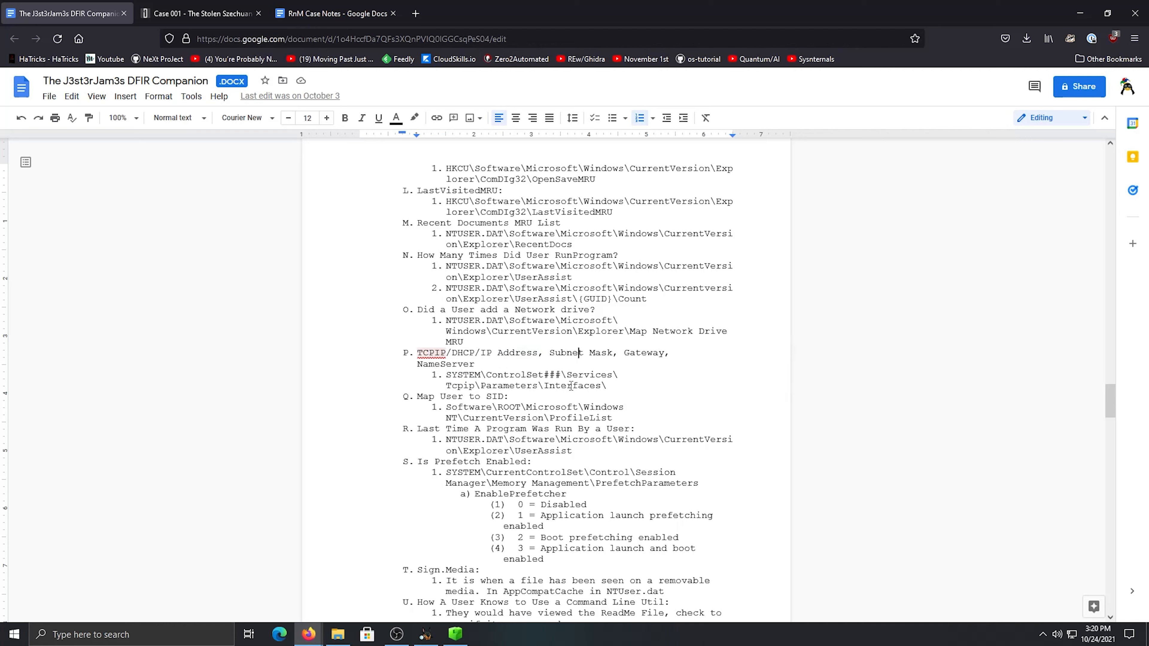
triple_click(602, 384)
left_click(487, 374)
mouse_move(425, 640)
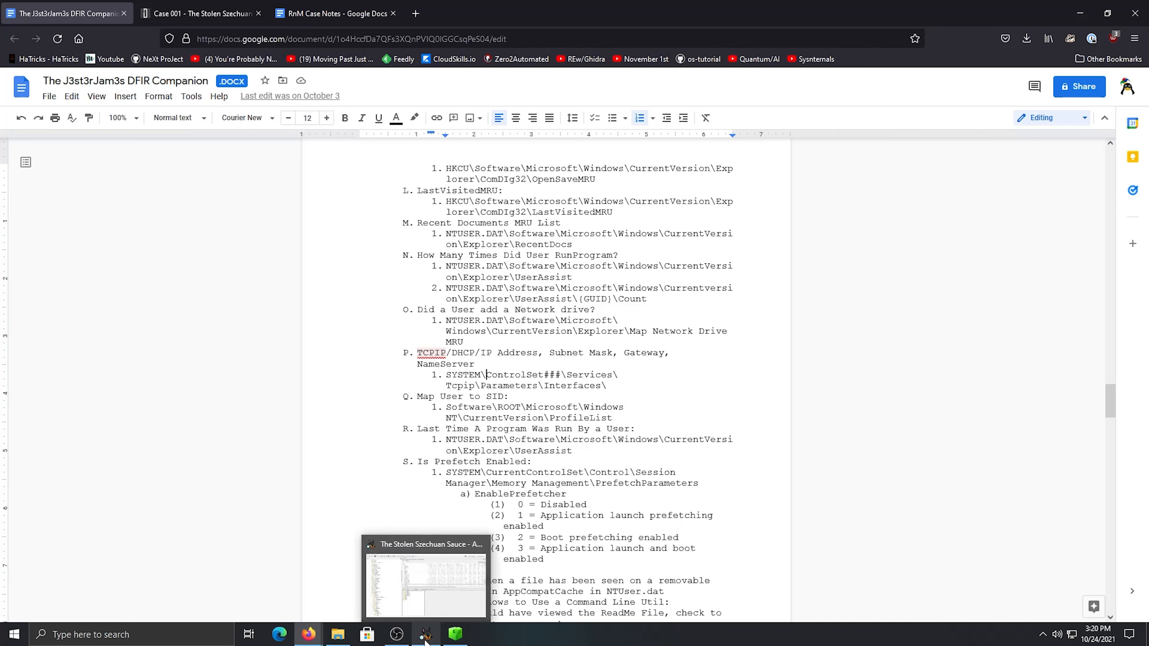
Expand ControlSet001 and ControlSet002 of the SYSTEM hive in Autopsy, checking the path against the DFIR Companion
left_click(426, 639)
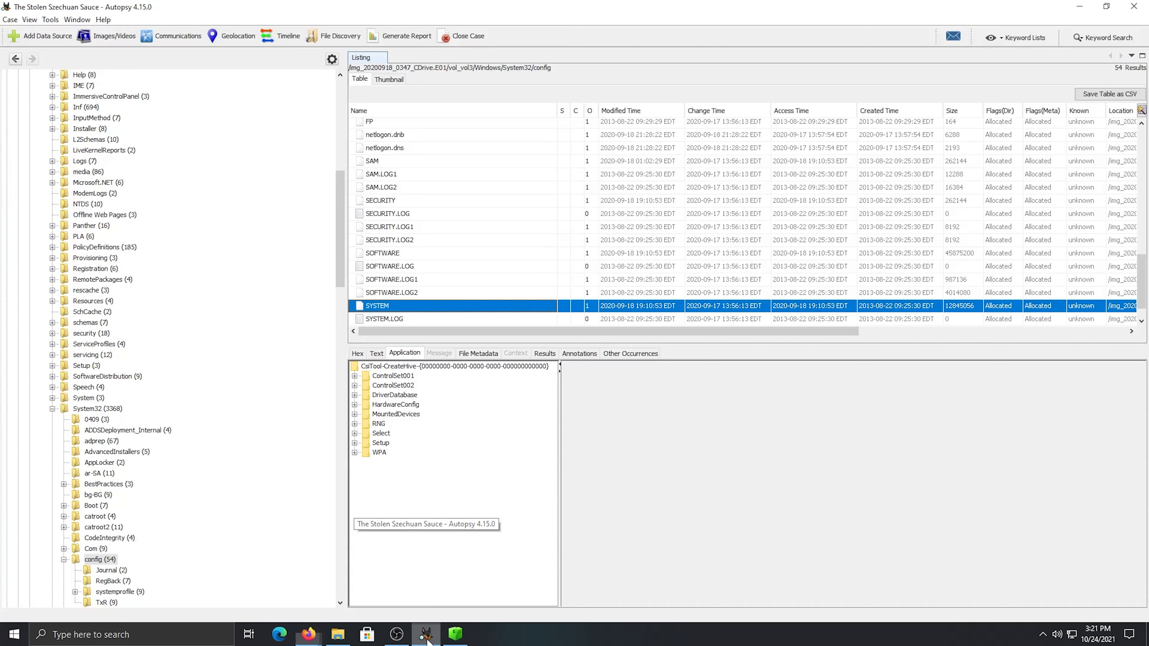
left_click(382, 376)
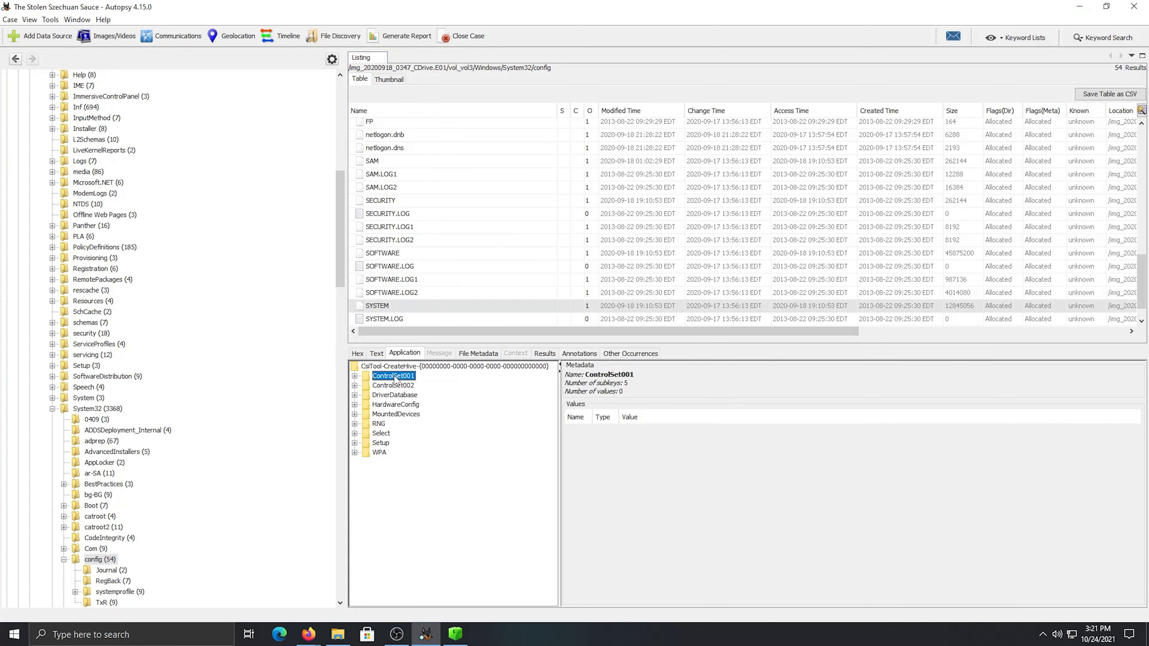
left_click(355, 376)
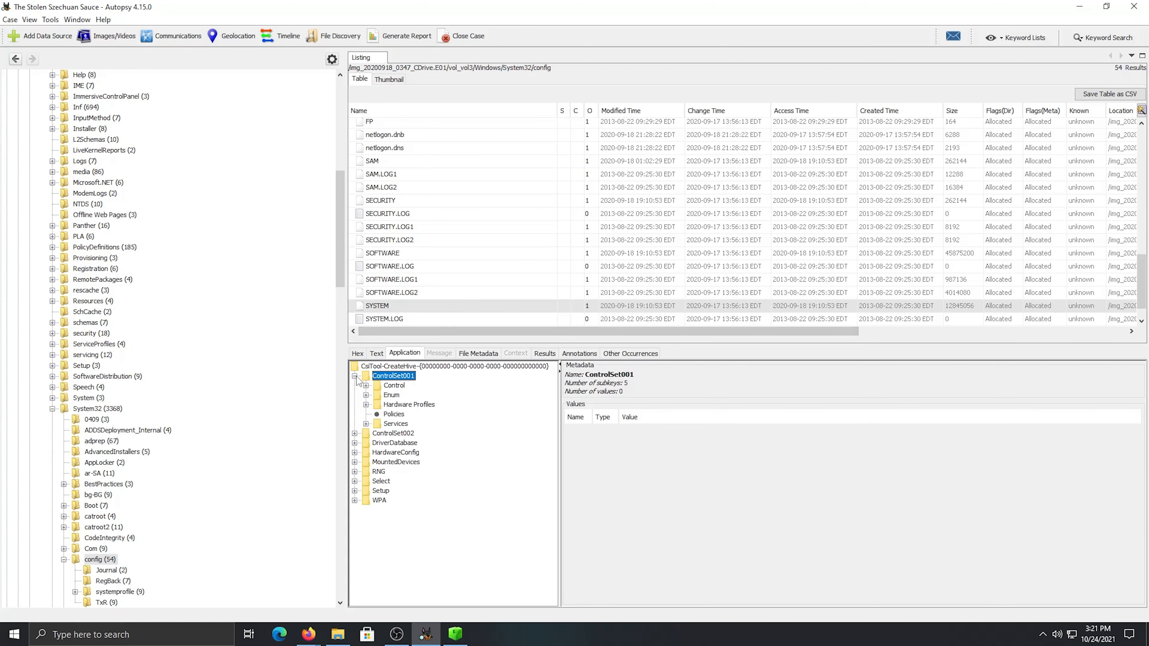
left_click(354, 434)
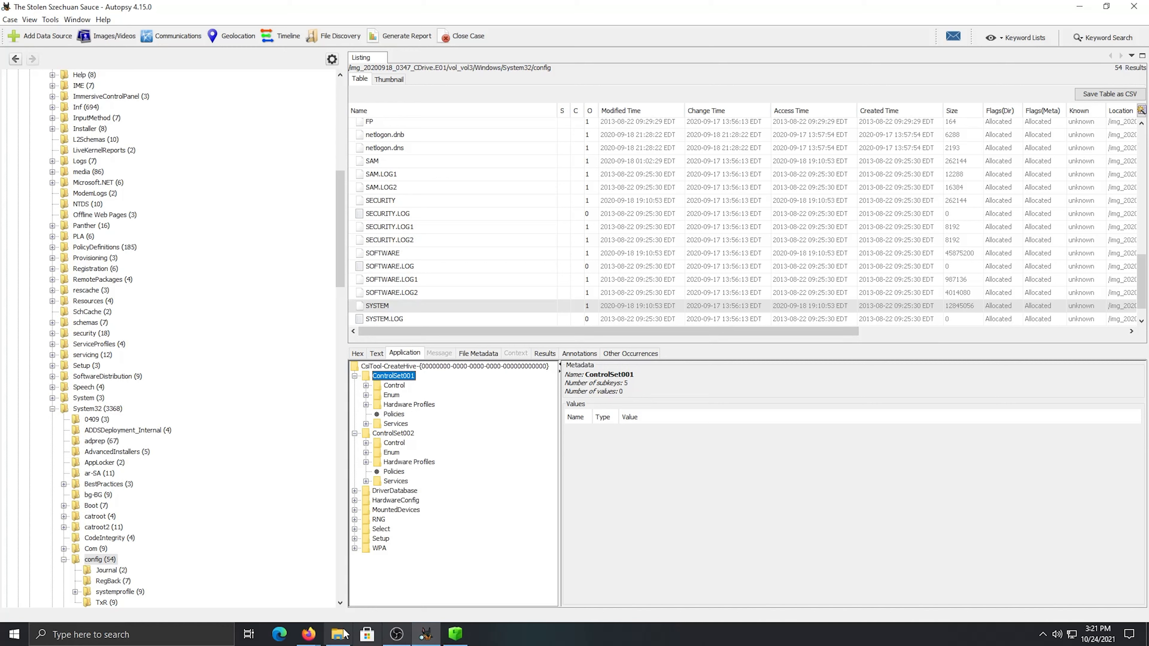
mouse_move(311, 636)
left_click(287, 586)
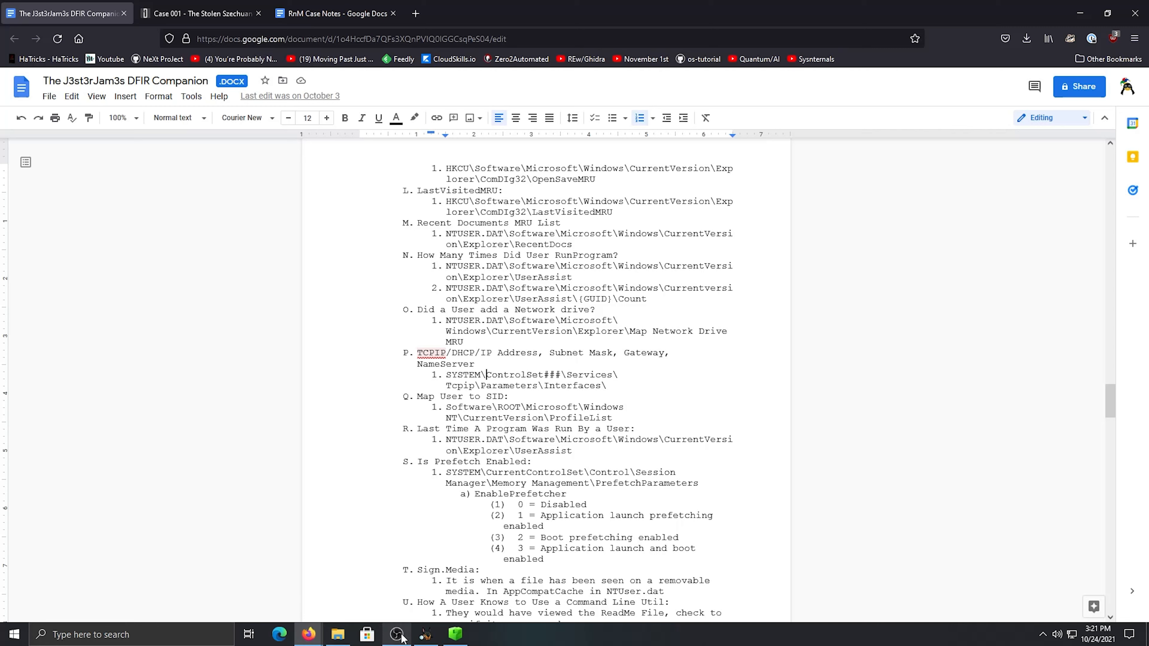
left_click(425, 635)
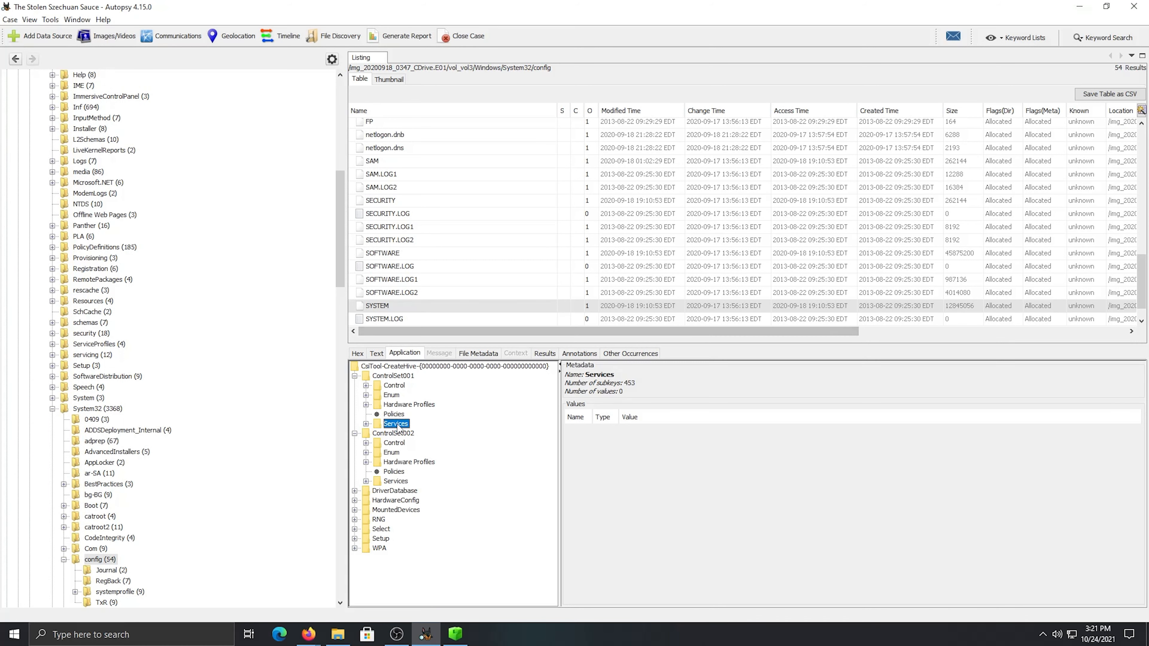
Expand the Services key under ControlSet001 and select its Tcpip subkey
left_click(366, 424)
scroll(433, 476, "down", 15)
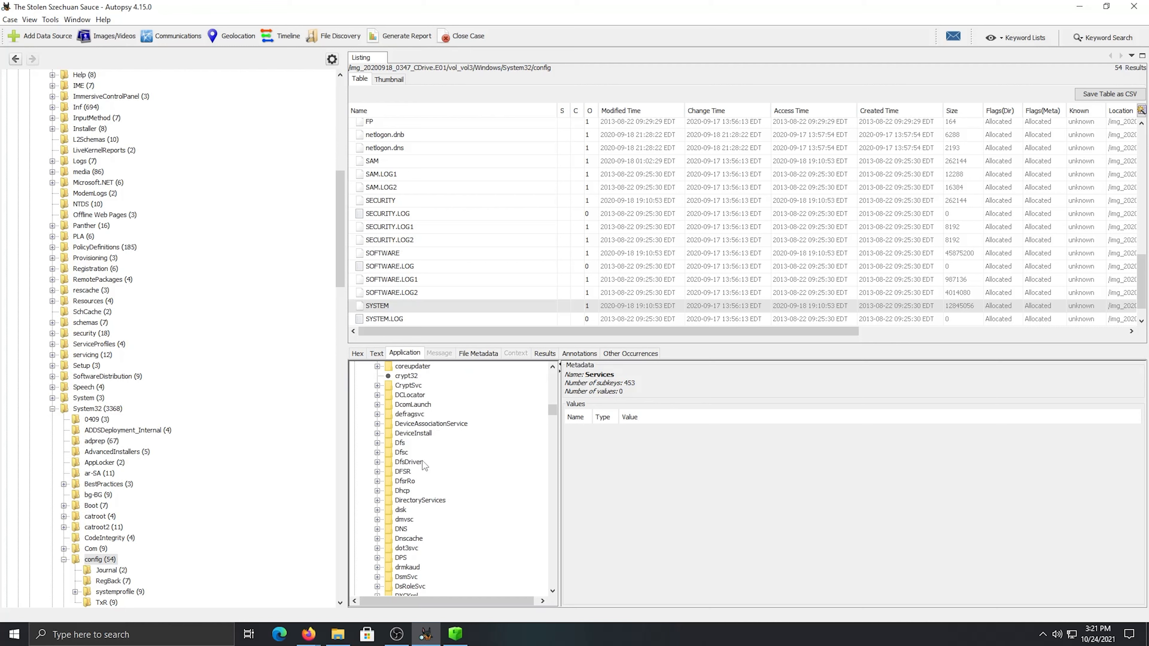
scroll(427, 450, "down", 20)
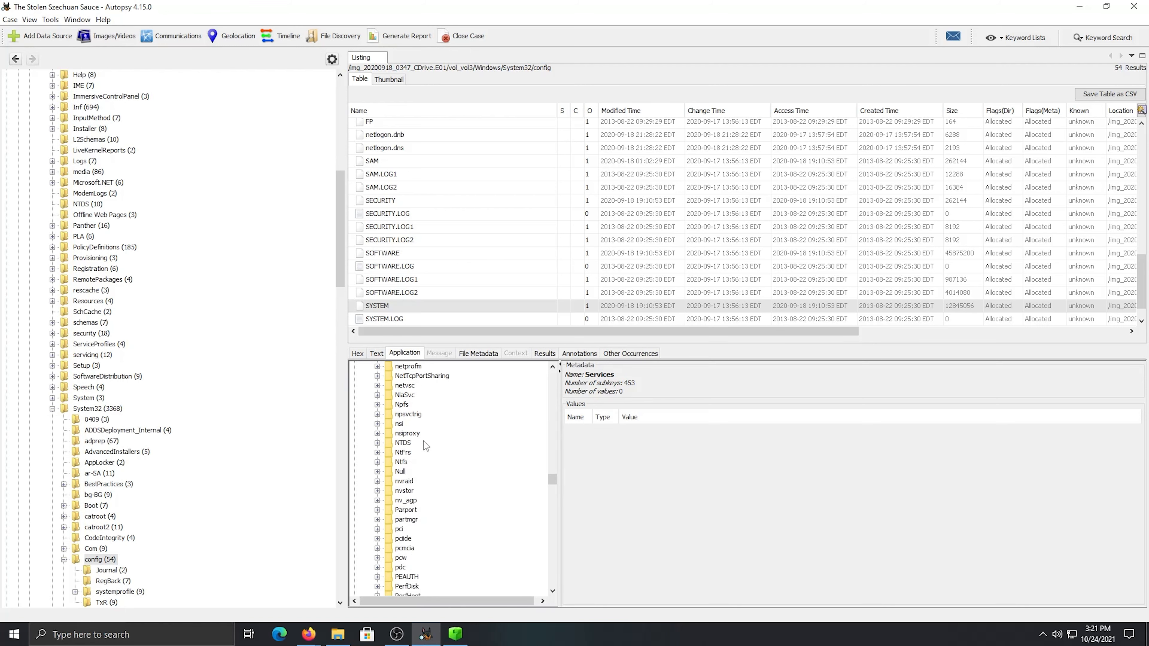
scroll(421, 441, "down", 15)
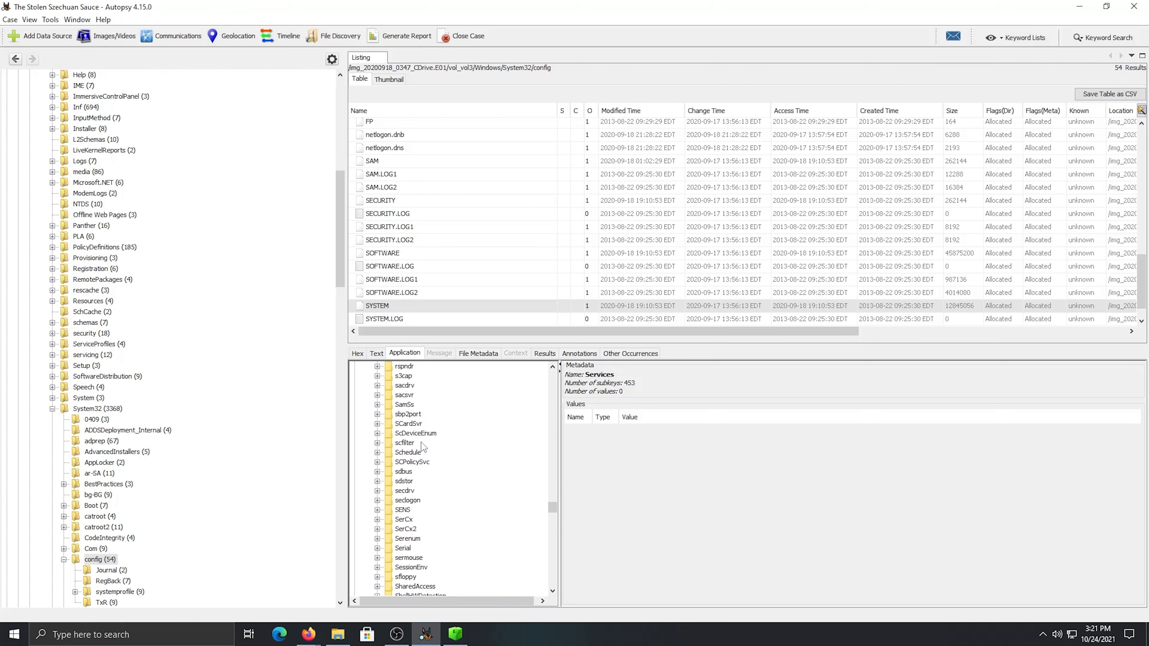
scroll(421, 448, "down", 12)
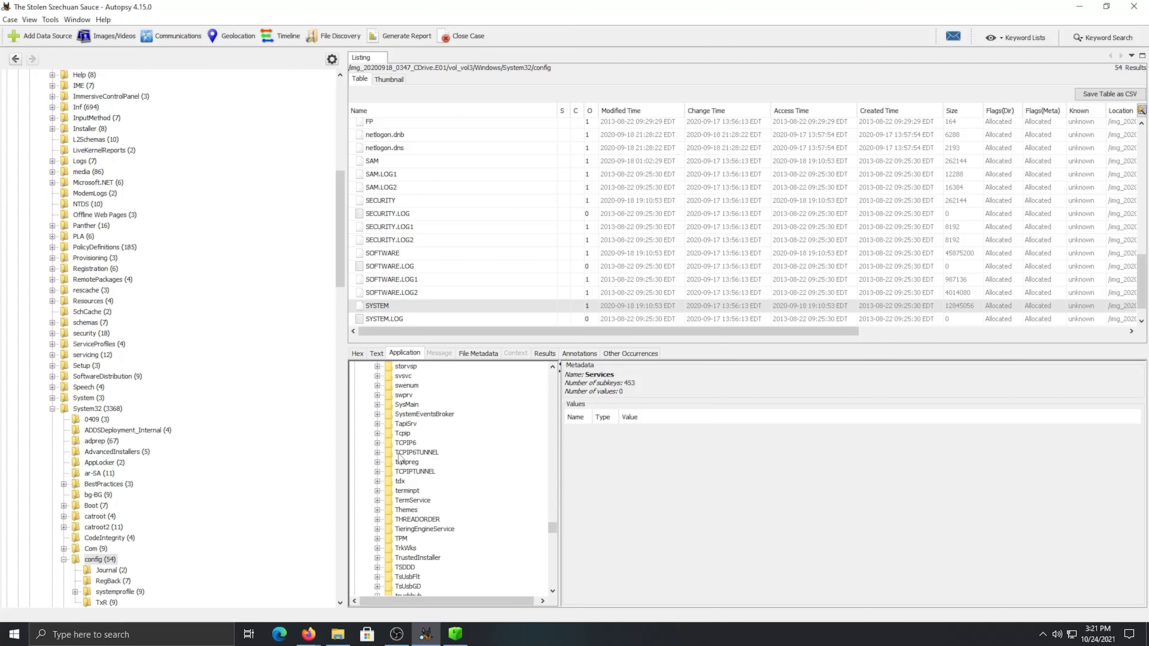
left_click(403, 433)
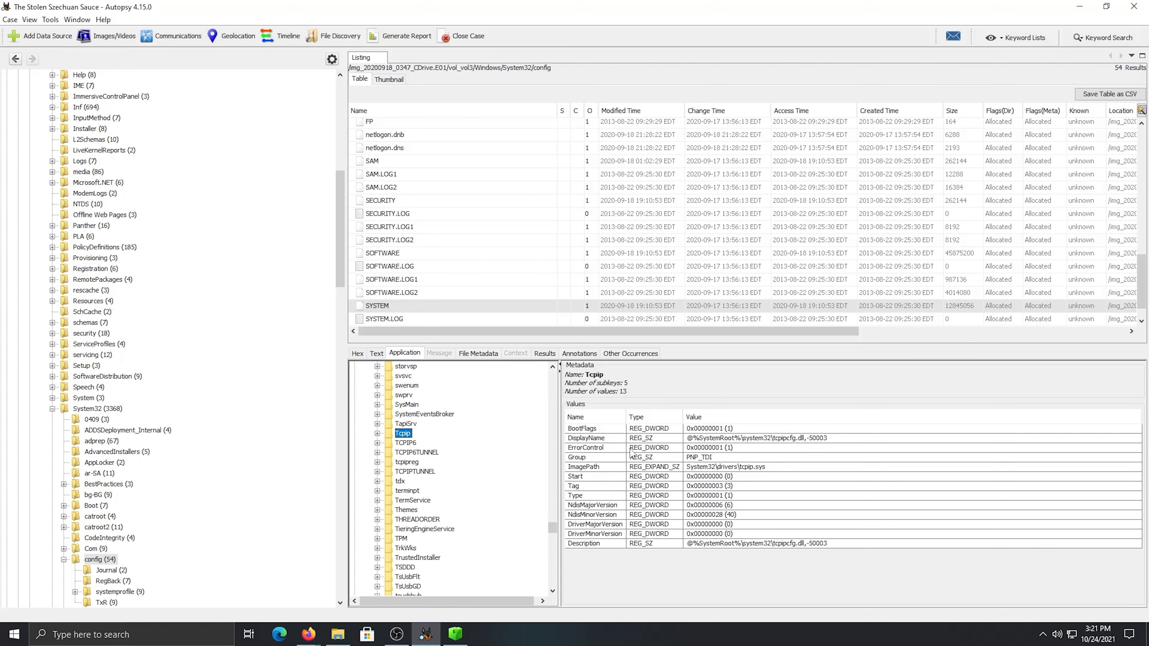
Expand Tcpip, browse its subkeys and examine the values of Parameters, including NV Domain
left_click(377, 433)
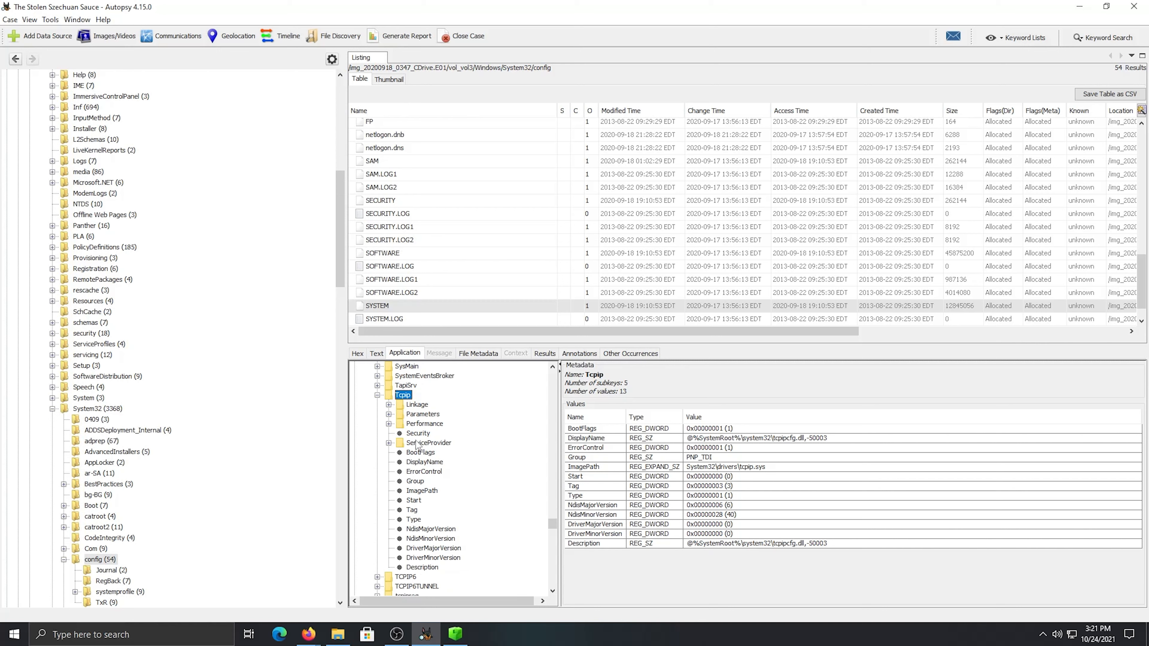
left_click(418, 444)
left_click(422, 414)
left_click(418, 405)
left_click(425, 423)
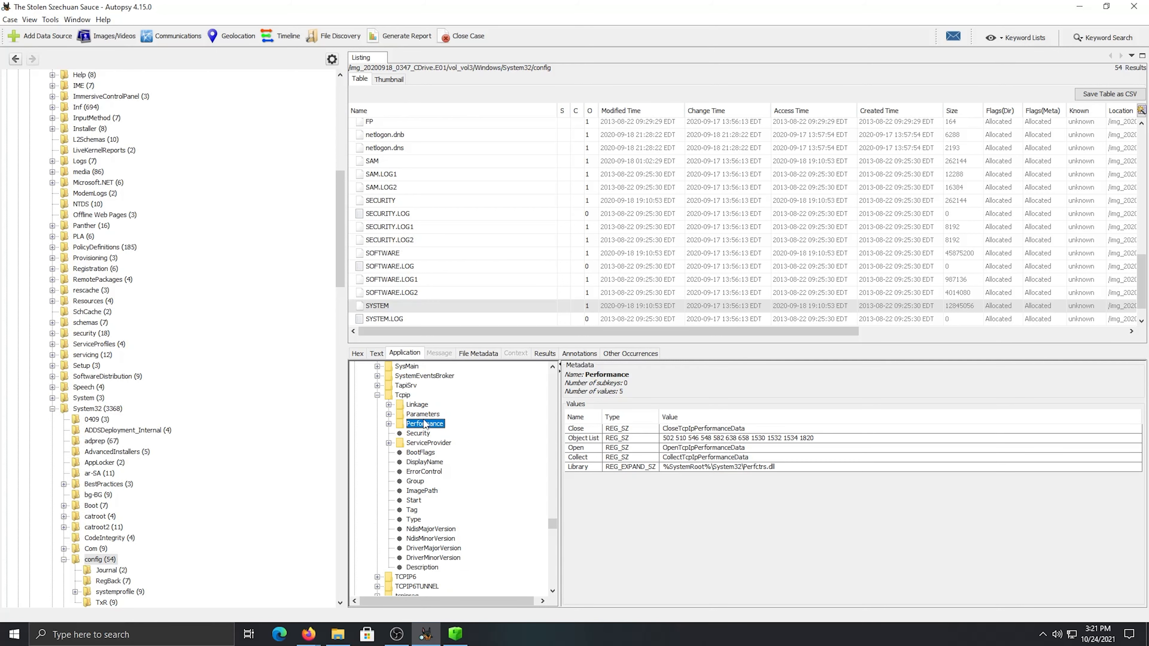
left_click(422, 435)
left_click(412, 403)
left_click(408, 417)
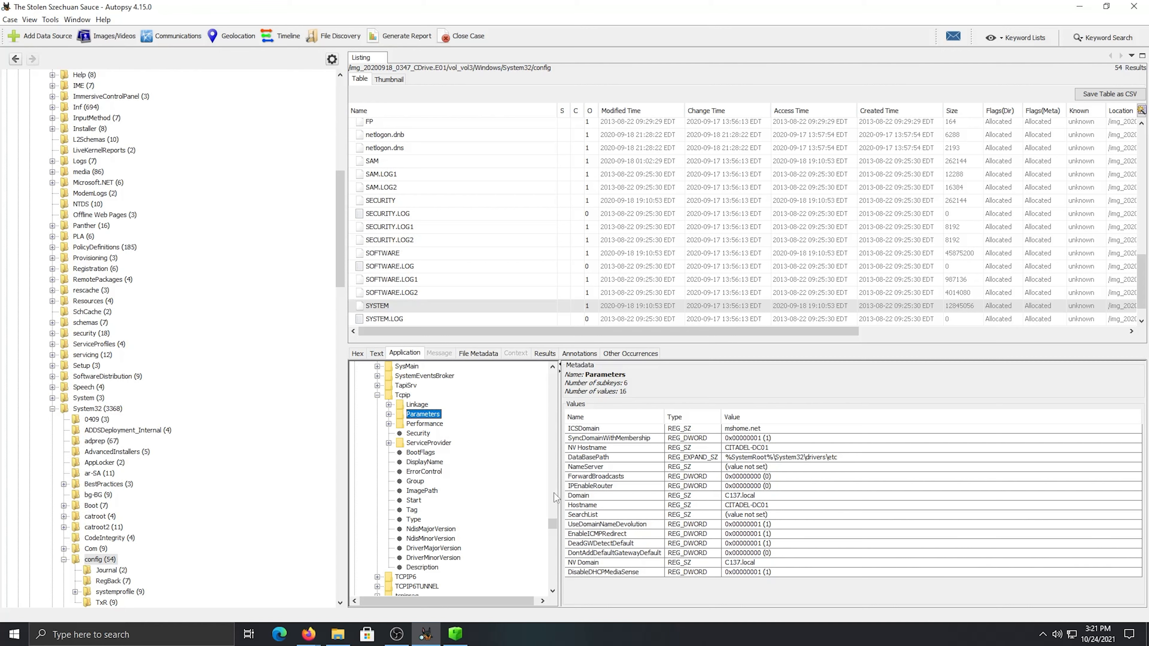
left_click(735, 561)
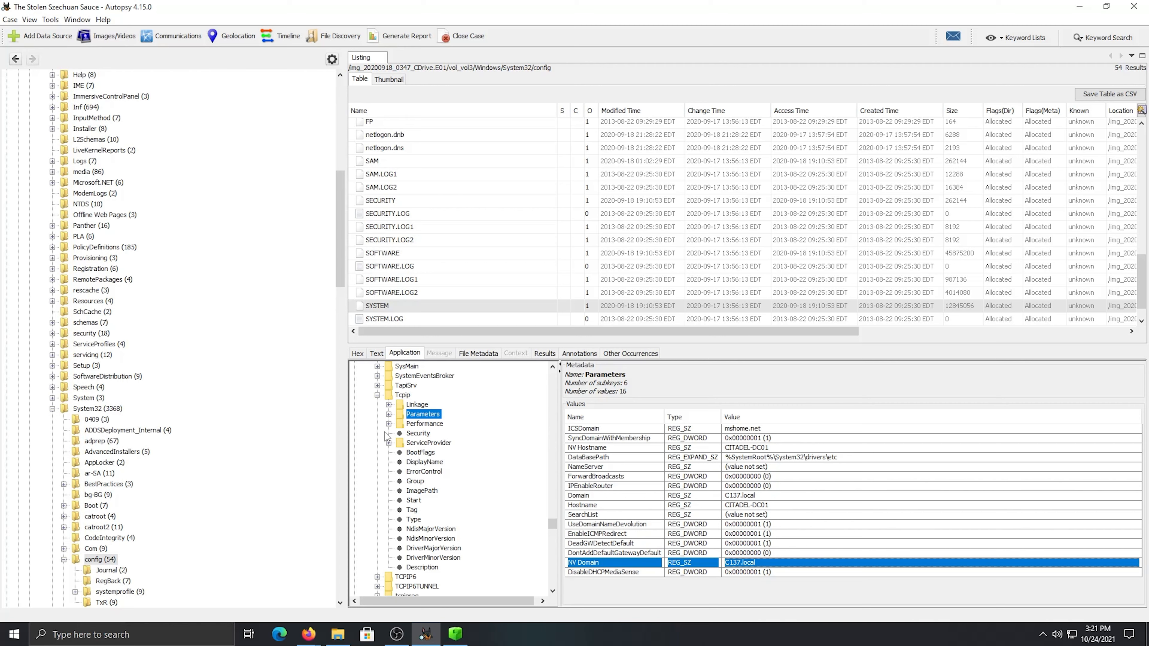
Expand Parameters and Interfaces, recheck the companion's path, and view the values of the interface key starting with 791D93FB
left_click(389, 414)
left_click(399, 409)
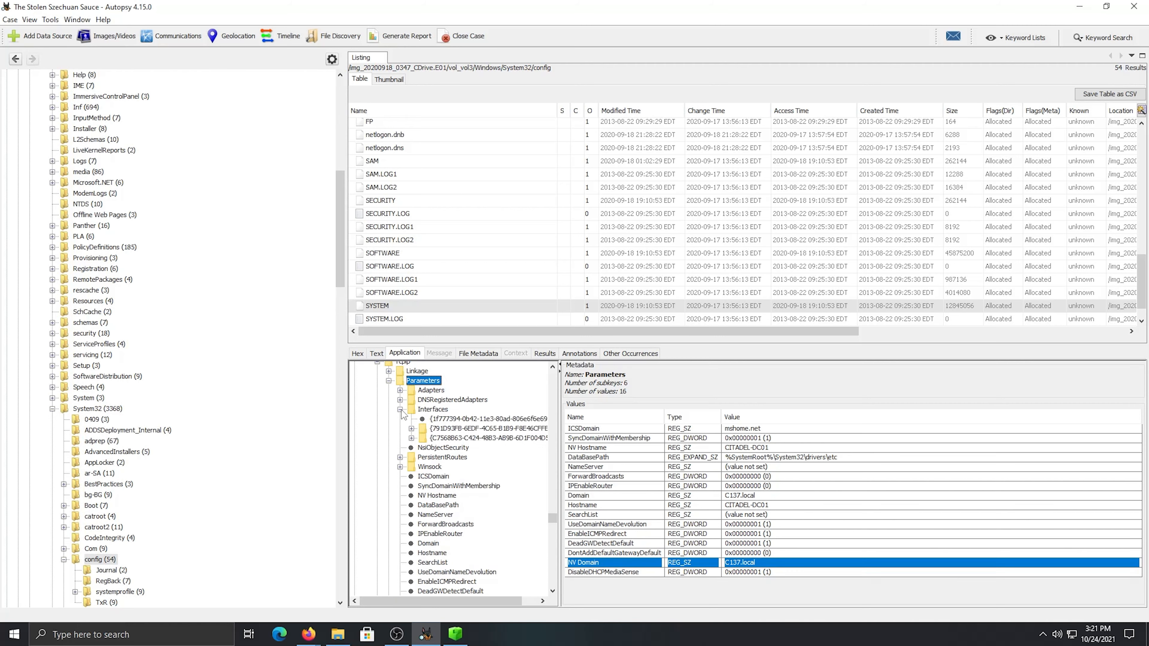
mouse_move(318, 642)
left_click(280, 594)
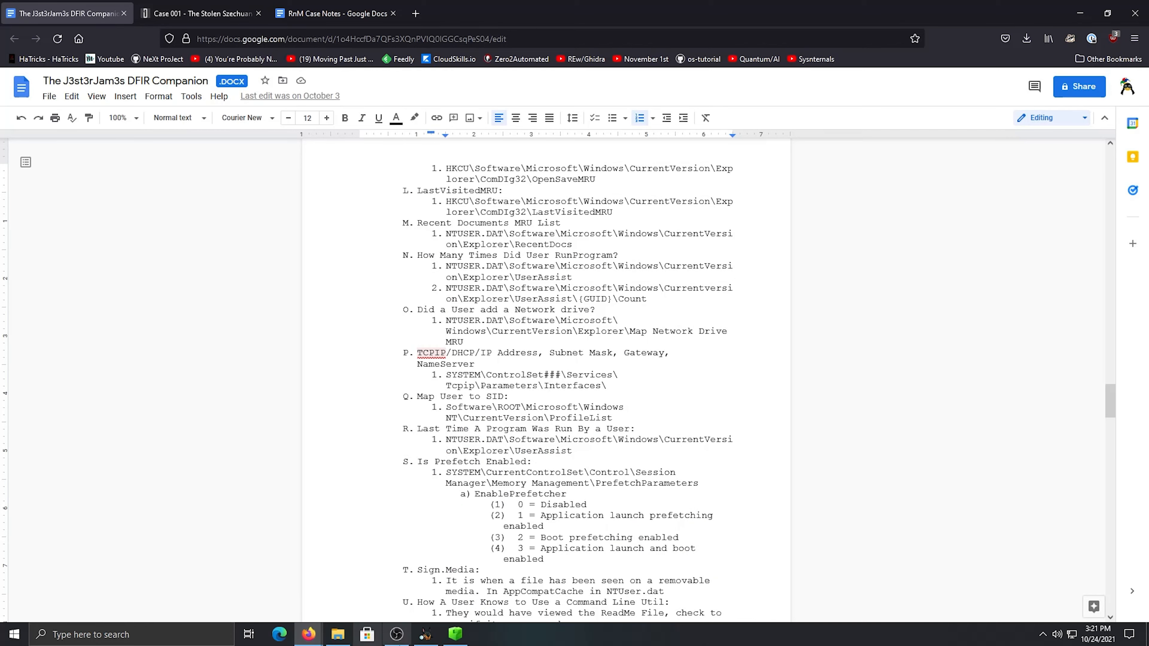
left_click(425, 634)
left_click(448, 429)
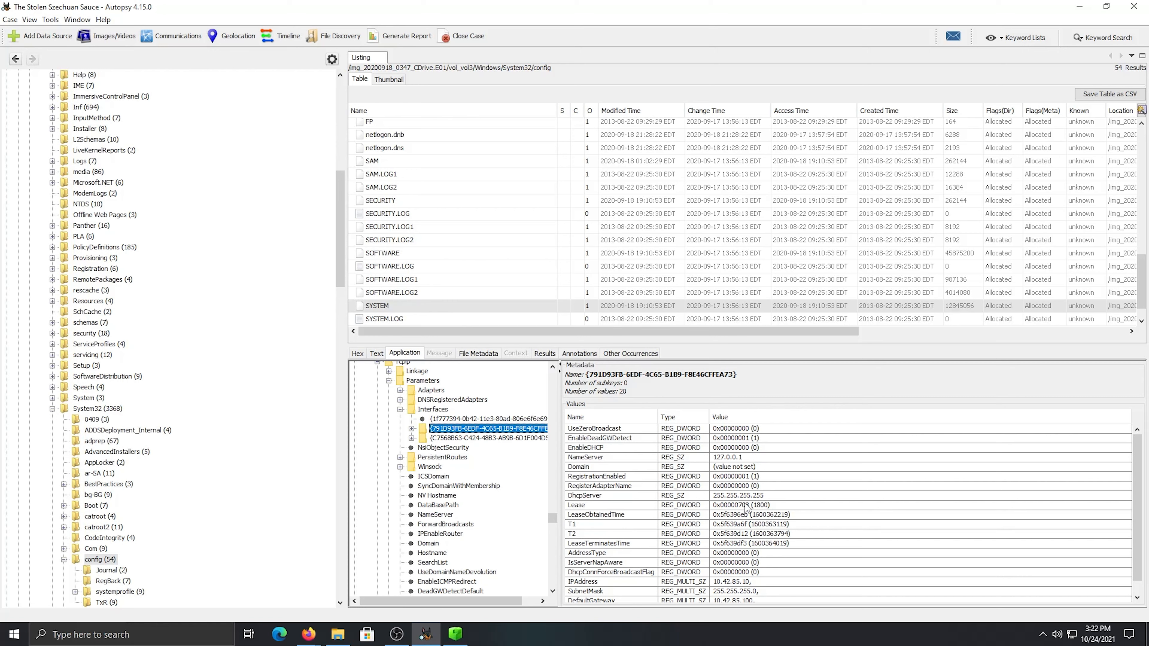
Copy the interface's IPAddress entry and paste it into the RnM Case Notes as a sub-item under the network layout question
left_click(744, 458)
scroll(708, 564, "down", 1)
left_click(741, 572)
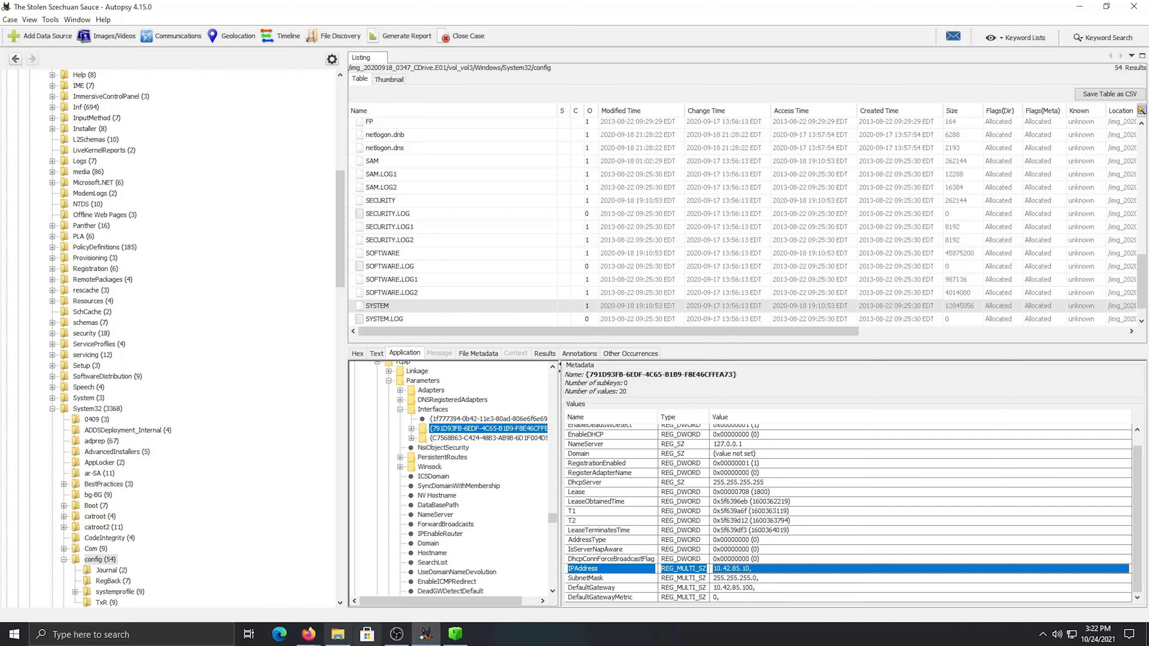
mouse_move(309, 633)
left_click(330, 577)
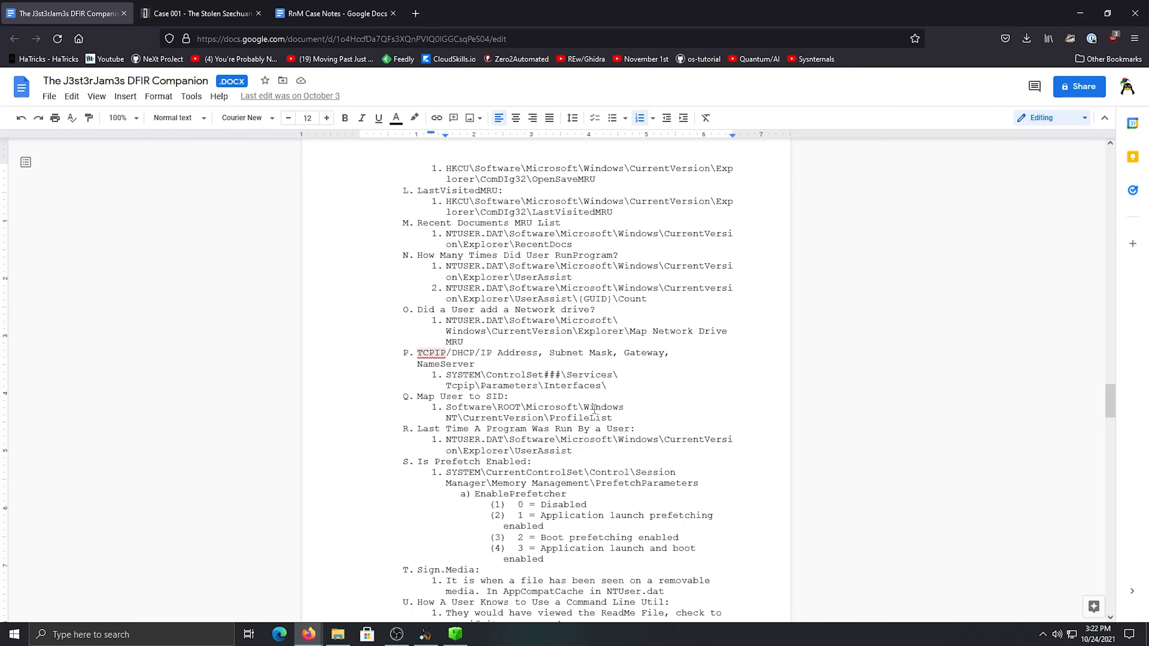
left_click(333, 13)
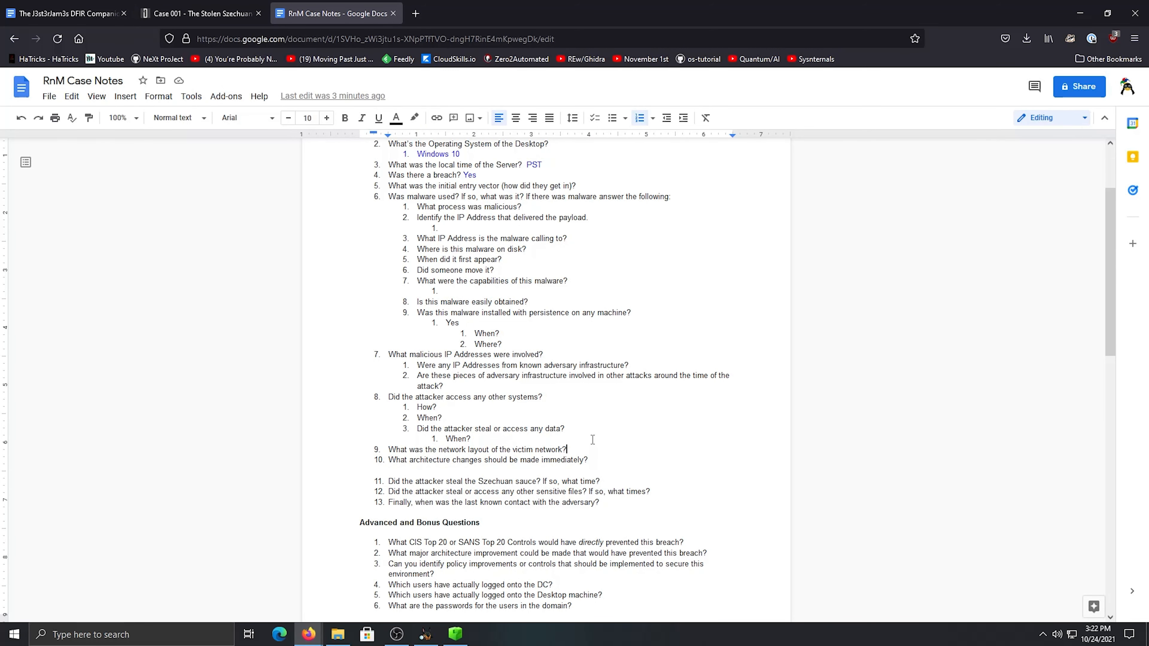
key("Return")
key("Tab")
type("IPAddress\tREG_MULTI_SZ\t10.42.85.10,")
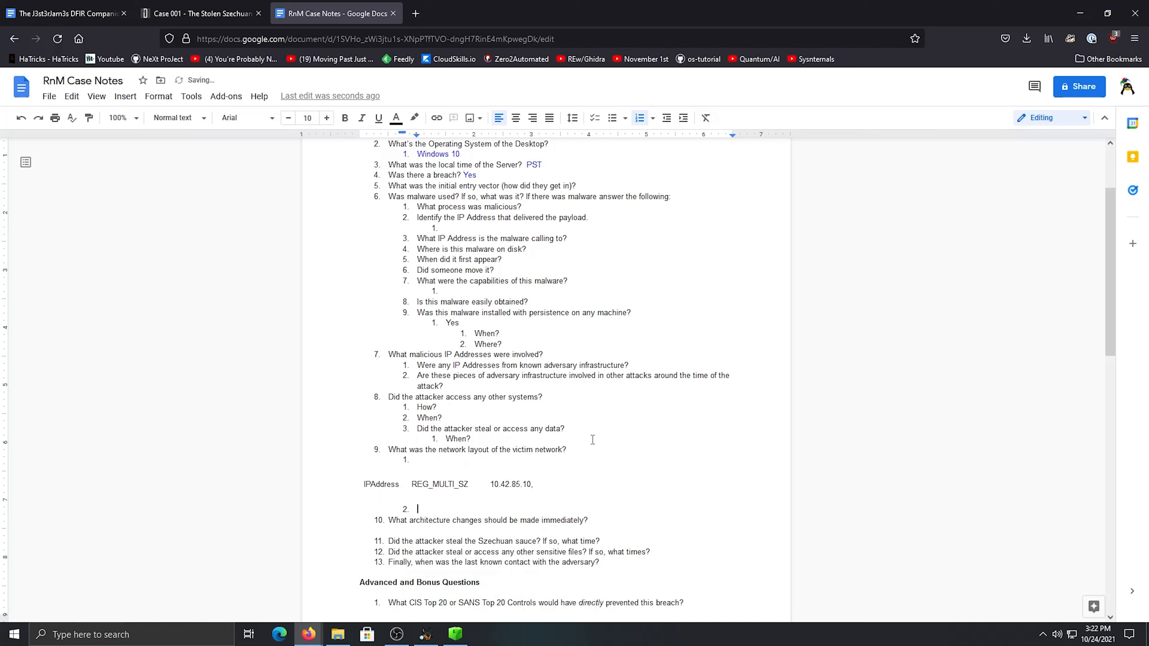
Copy the address 10.42.85.10 without its trailing comma from the pasted table and delete the table
left_click(571, 482)
key("BackSpace")
left_click_drag(490, 497, 361, 496)
double_click(453, 487)
left_click(480, 484)
double_click(505, 484)
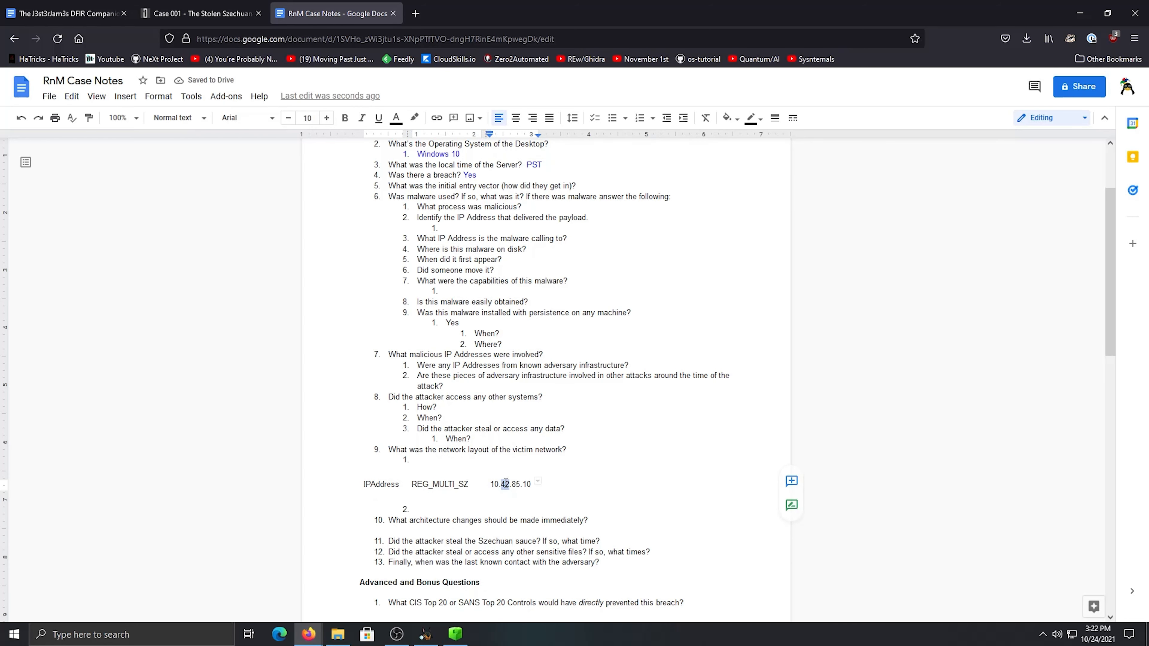
triple_click(506, 483)
right_click(505, 484)
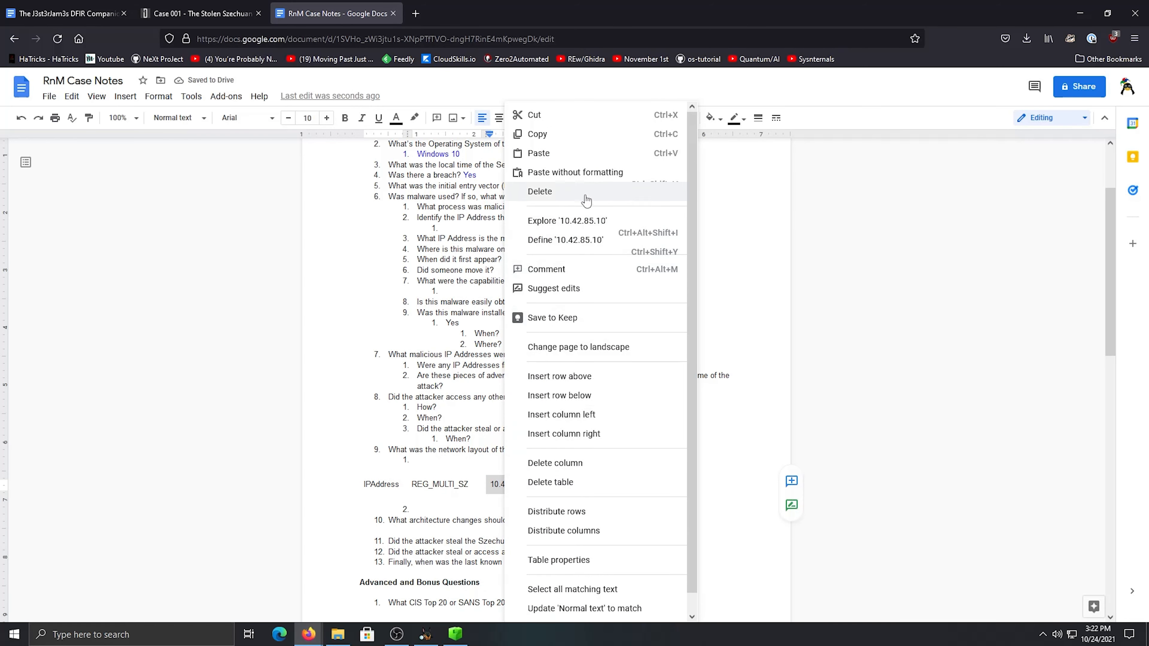
left_click(556, 136)
left_click_drag(566, 487, 366, 493)
key("BackSpace")
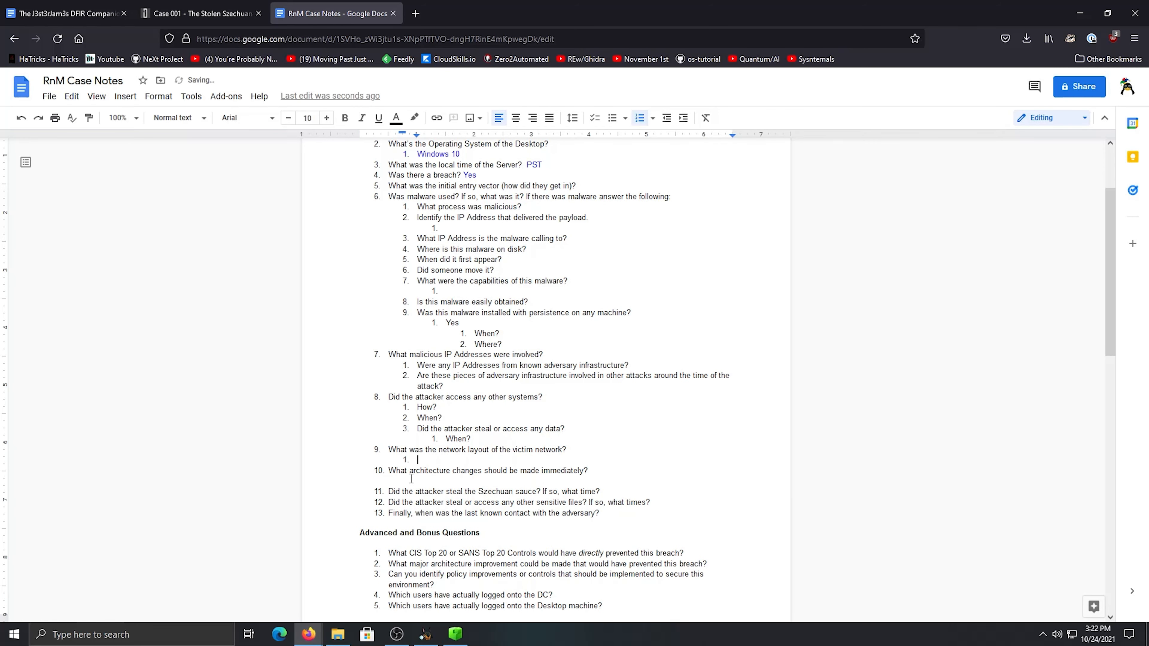
left_click(454, 39)
key("ctrl+v")
key("ctrl+a")
left_click(507, 442)
key("ctrl+v")
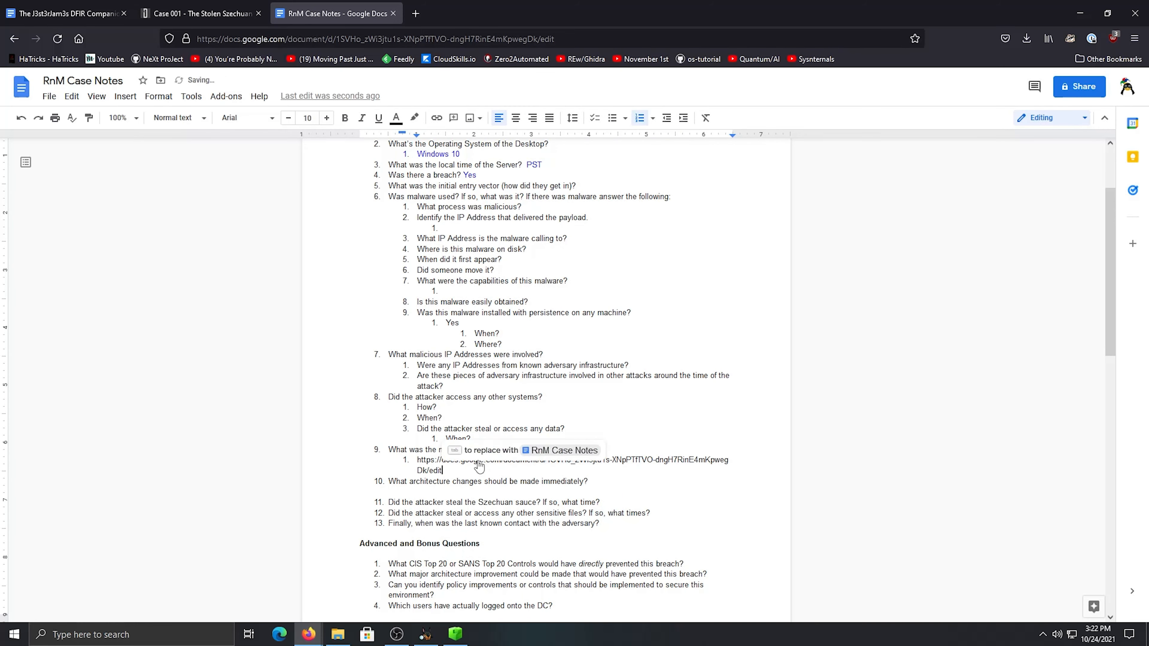
key("ctrl+z")
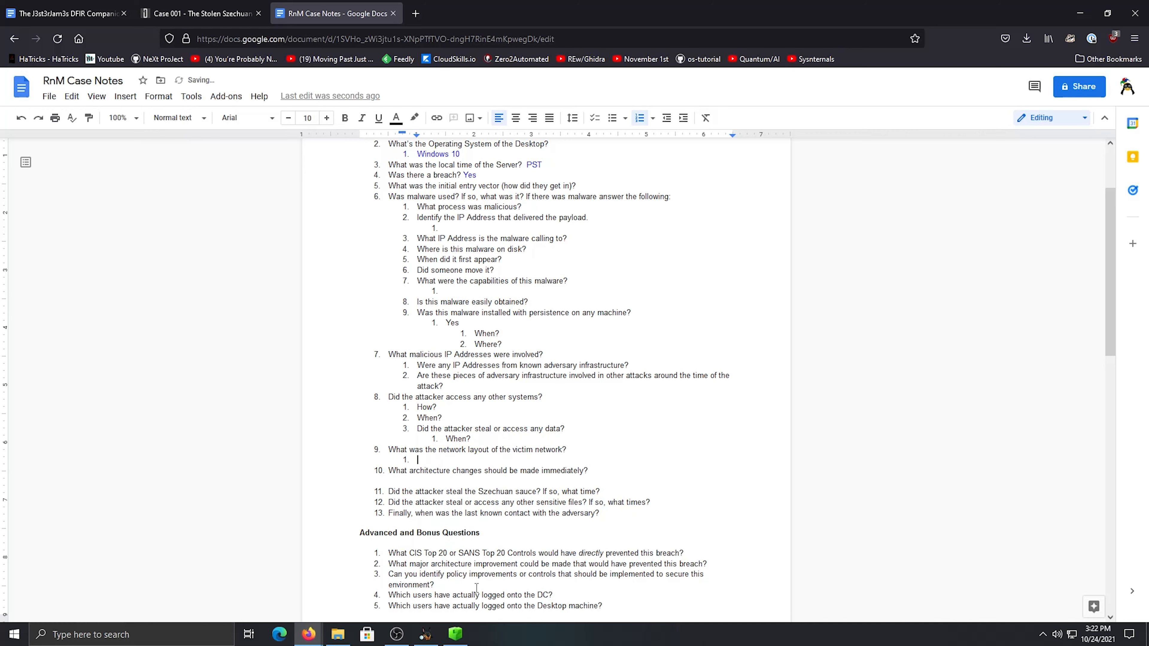
Paste the copied IPAddress entry as plain text into a new browser tab, copy only its address portion and close the tab
left_click(426, 634)
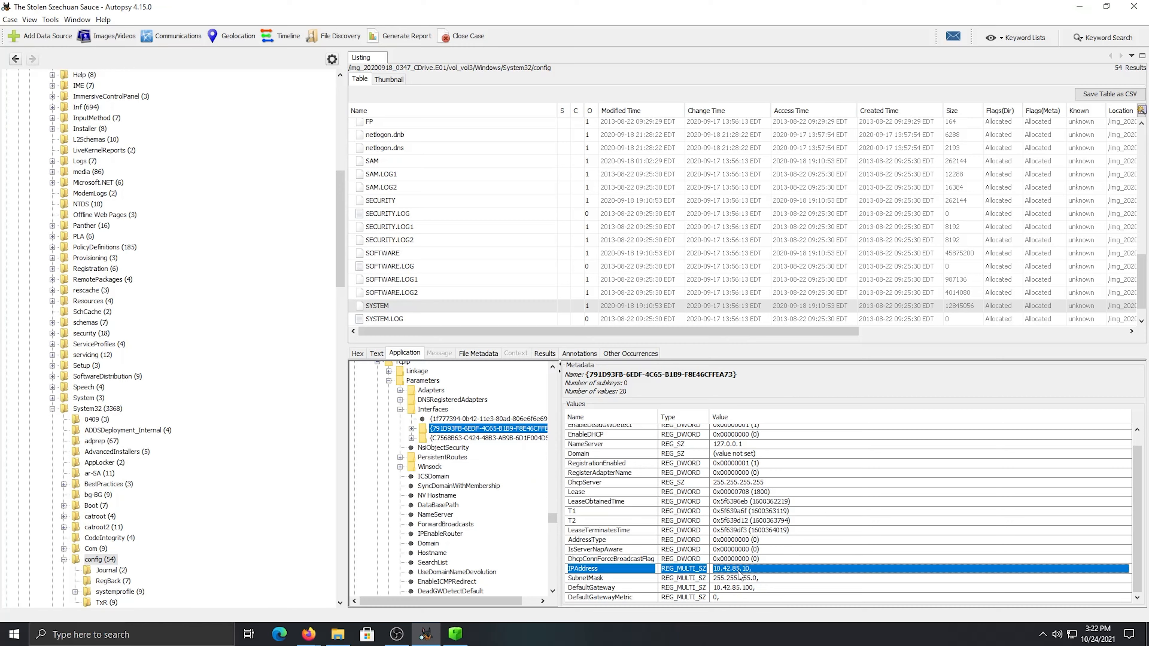
left_click(338, 633)
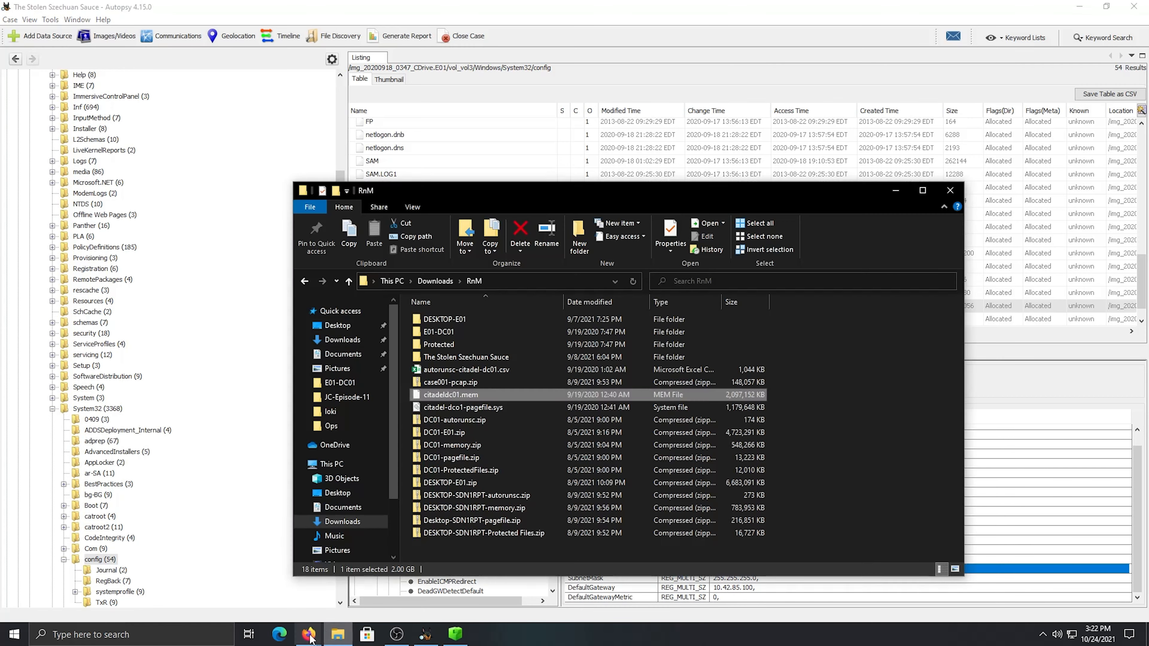
mouse_move(308, 634)
left_click(264, 577)
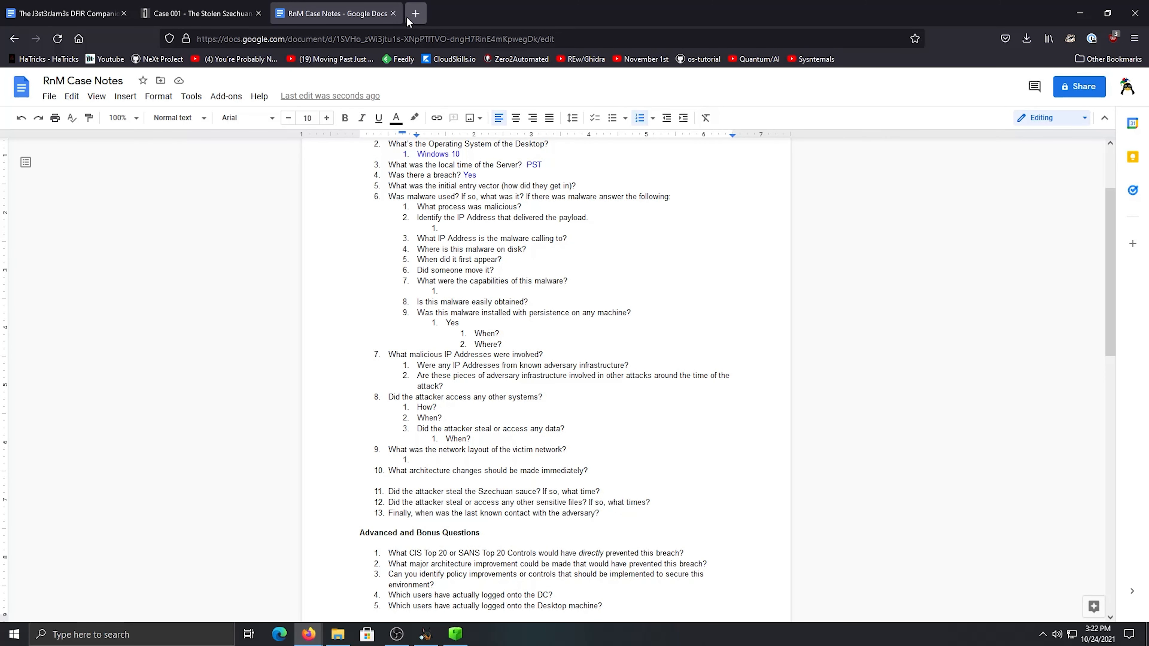
key("ctrl+t")
key("ctrl+v")
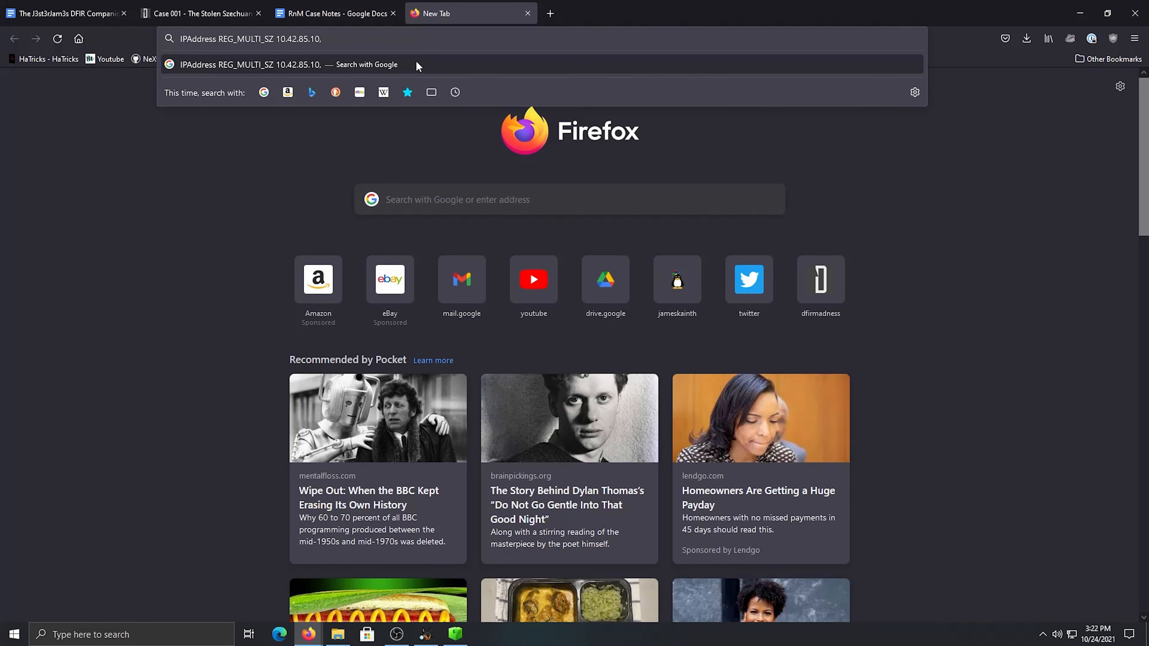
left_click_drag(276, 39, 350, 52)
left_click(527, 13)
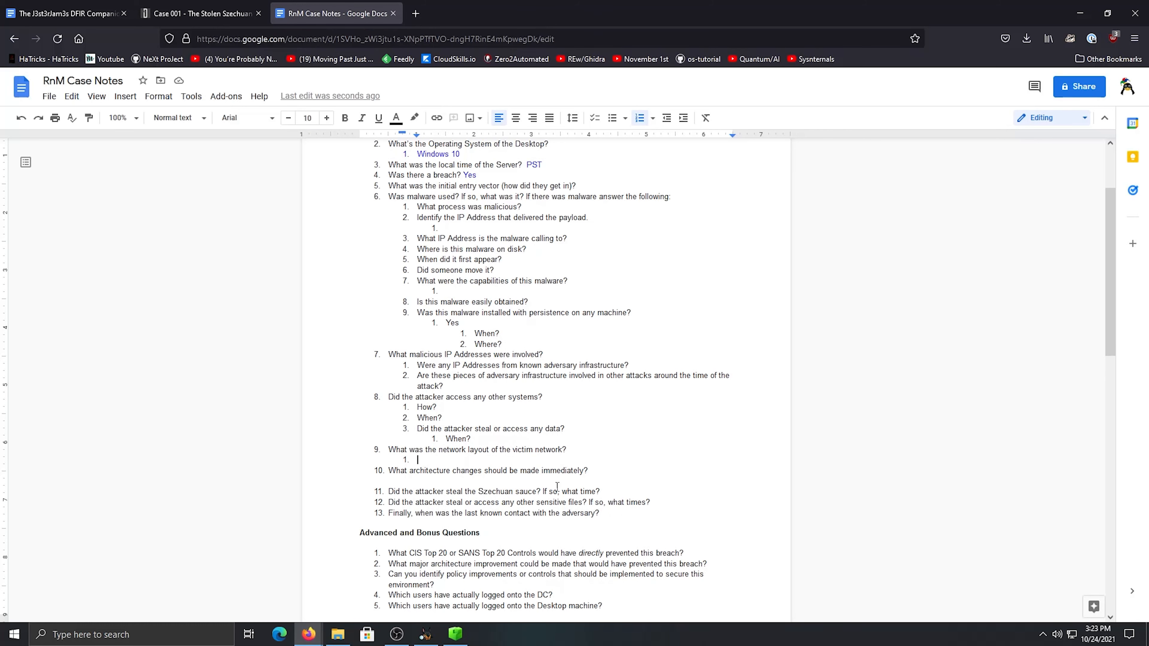
Paste 10.42.85.10 as the first sub-item under the network layout question, replace its trailing comma with a dash, and add an empty second sub-item
left_click(487, 460)
key("ctrl+v")
key("Return")
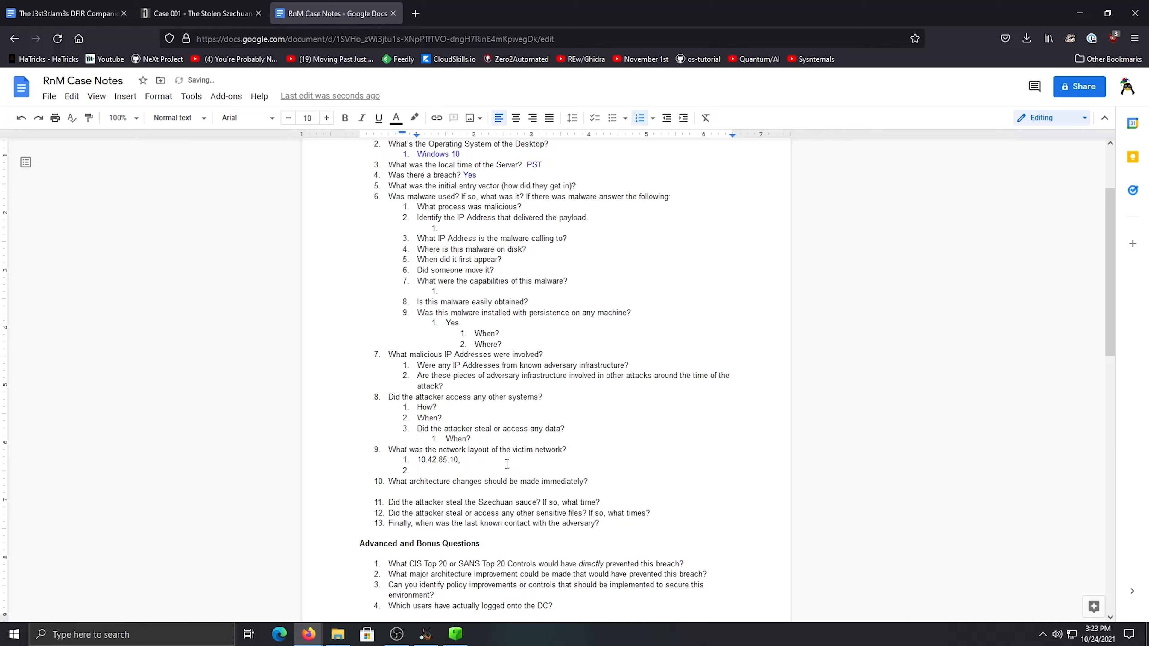
key("BackSpace")
type("-")
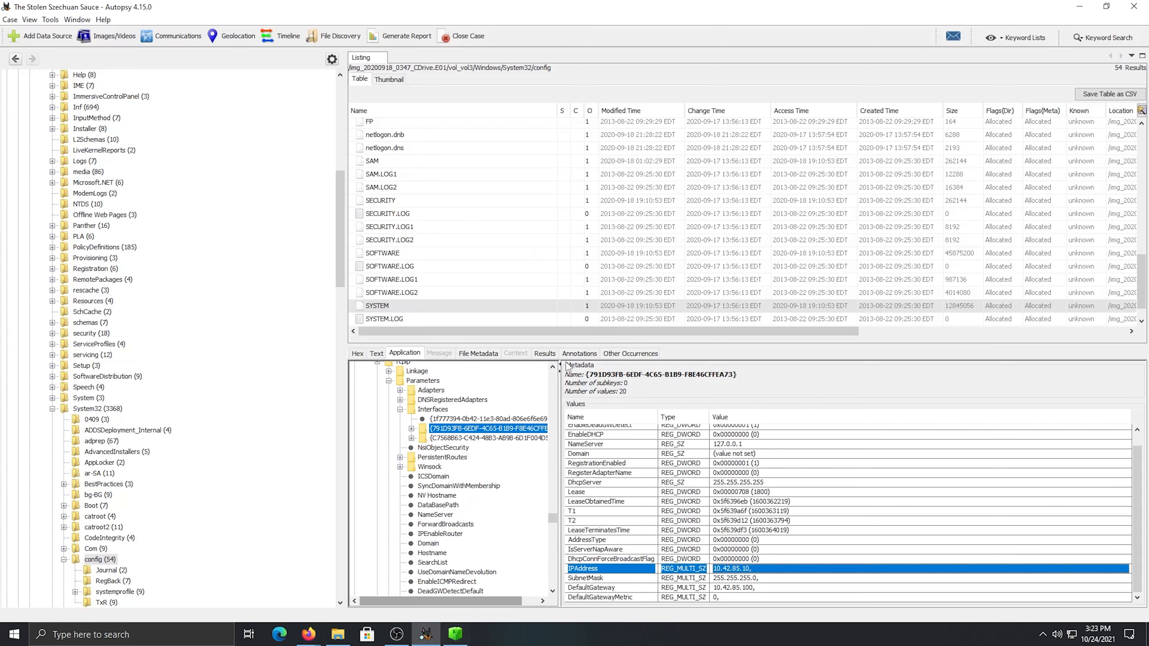
Switch to Autopsy, check which of the disk image data sources the address came from, and return to the case notes
left_click(425, 634)
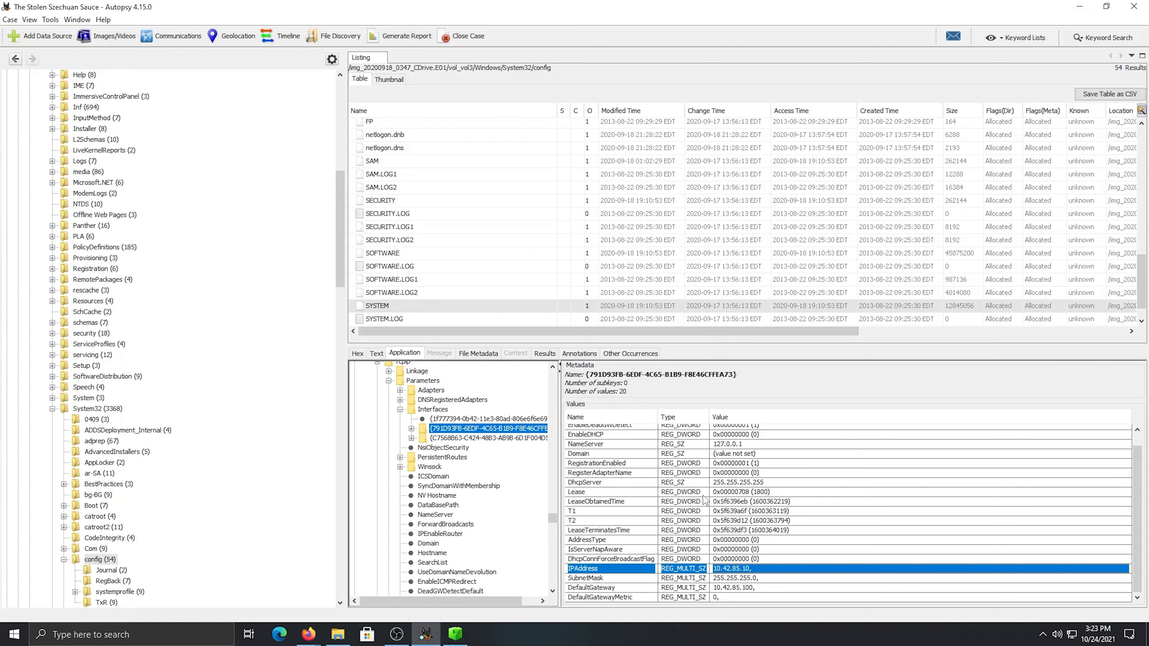
scroll(704, 500, "up", 1)
scroll(486, 479, "up", 20)
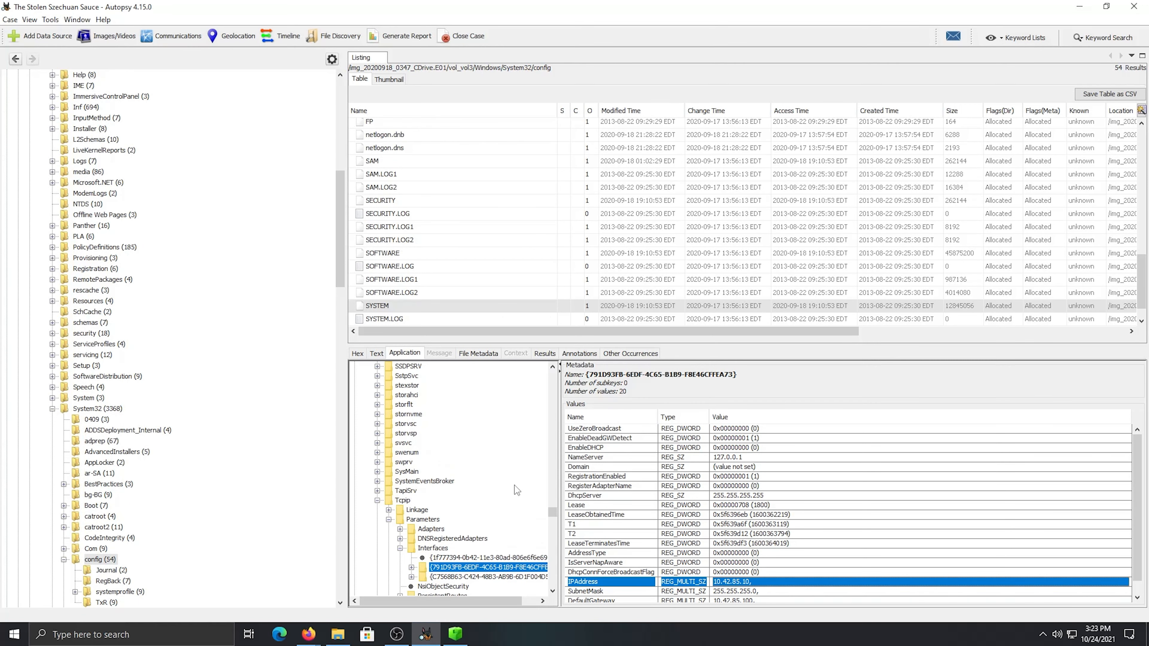
scroll(521, 493, "down", 4)
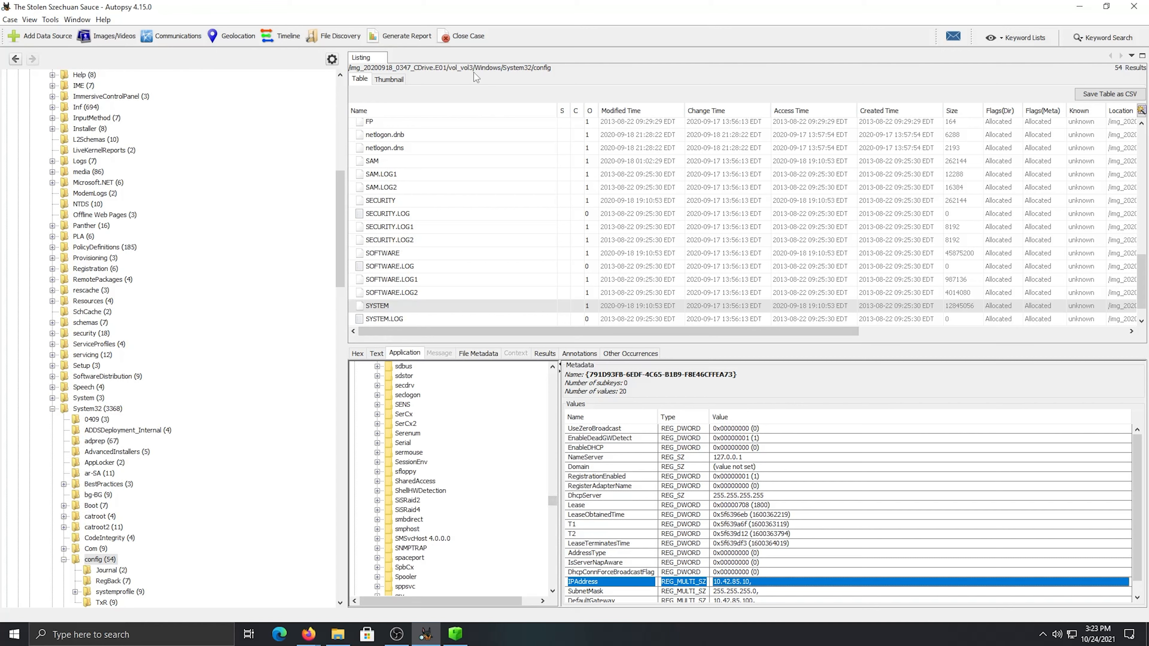
scroll(210, 366, "up", 13)
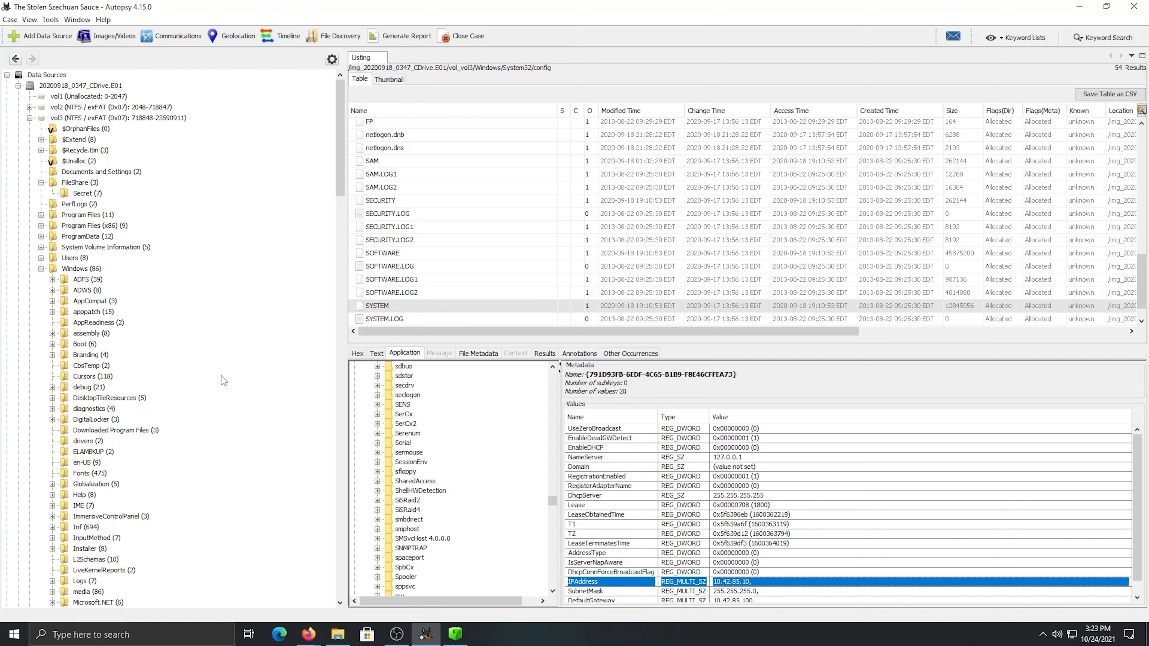
left_click(18, 86)
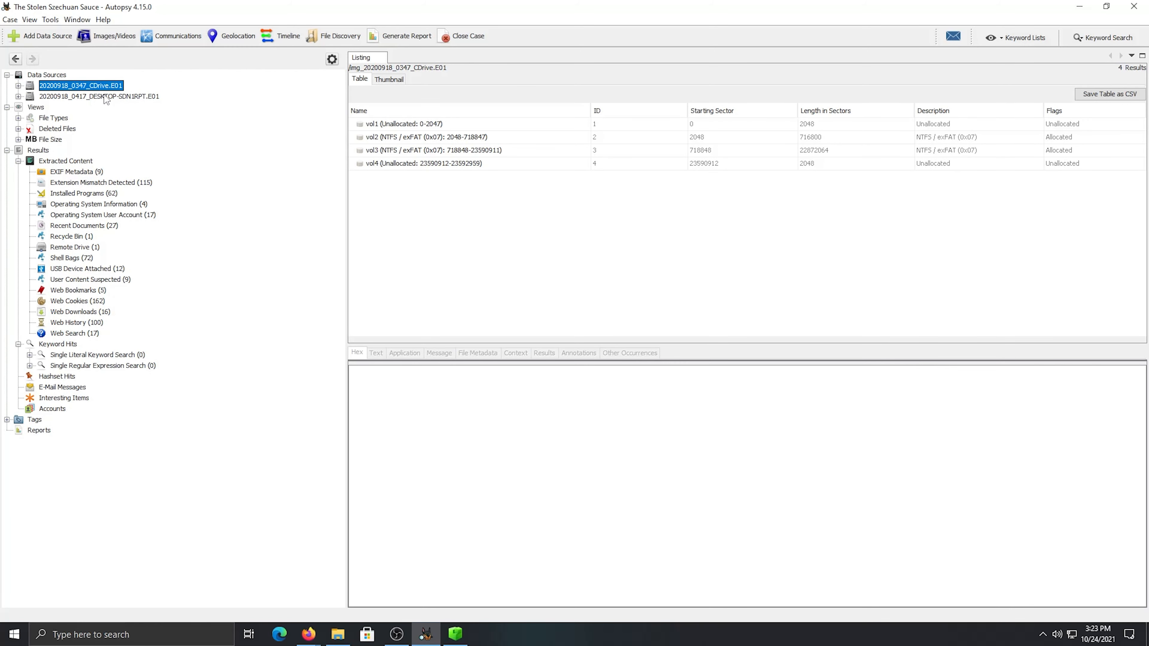
left_click(19, 86)
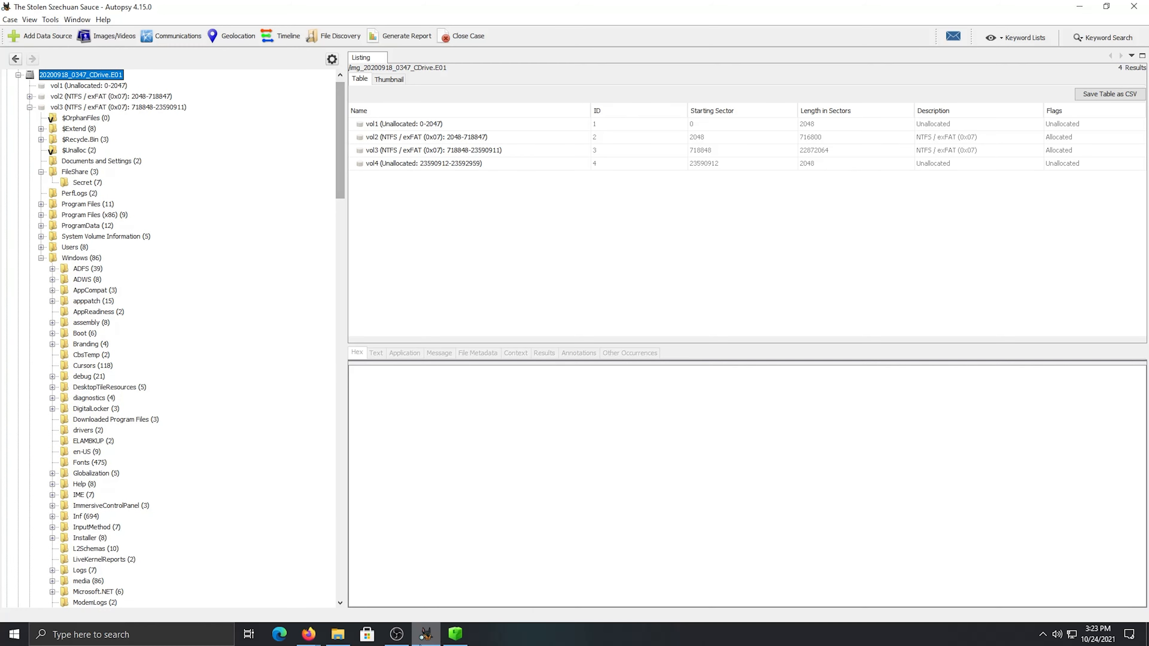
left_click(272, 583)
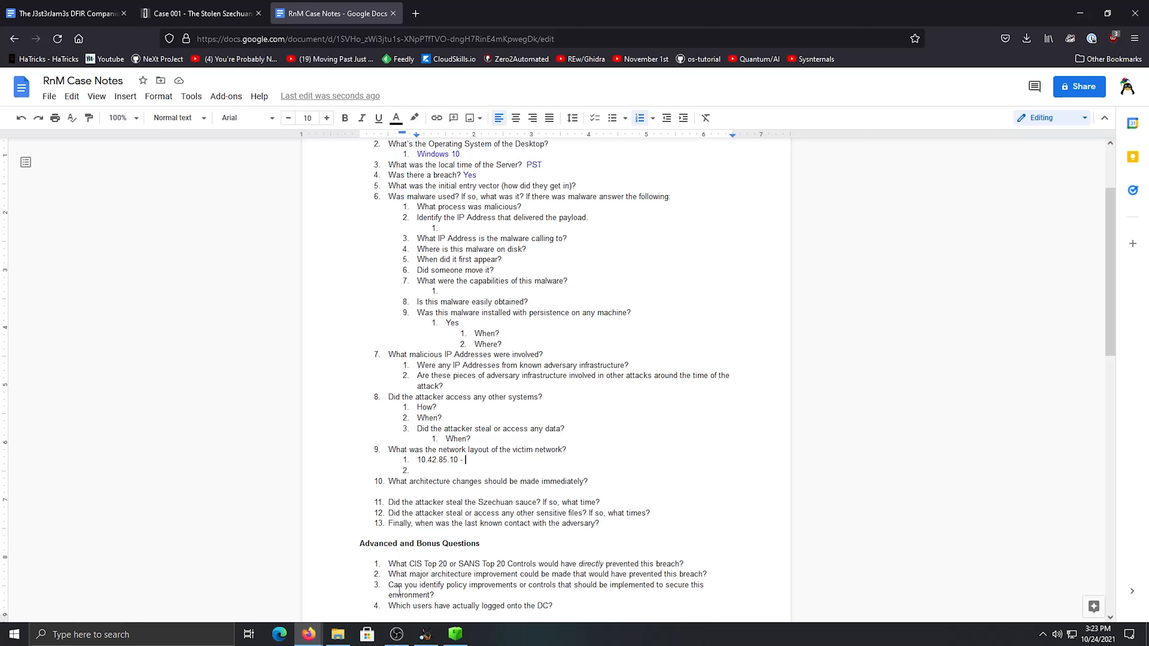
Switch to Autopsy and reopen the SYSTEM hive from Windows/System32/config in the 20200918_0347_CDrive.E01 image
left_click(425, 634)
scroll(136, 156, "down", 20)
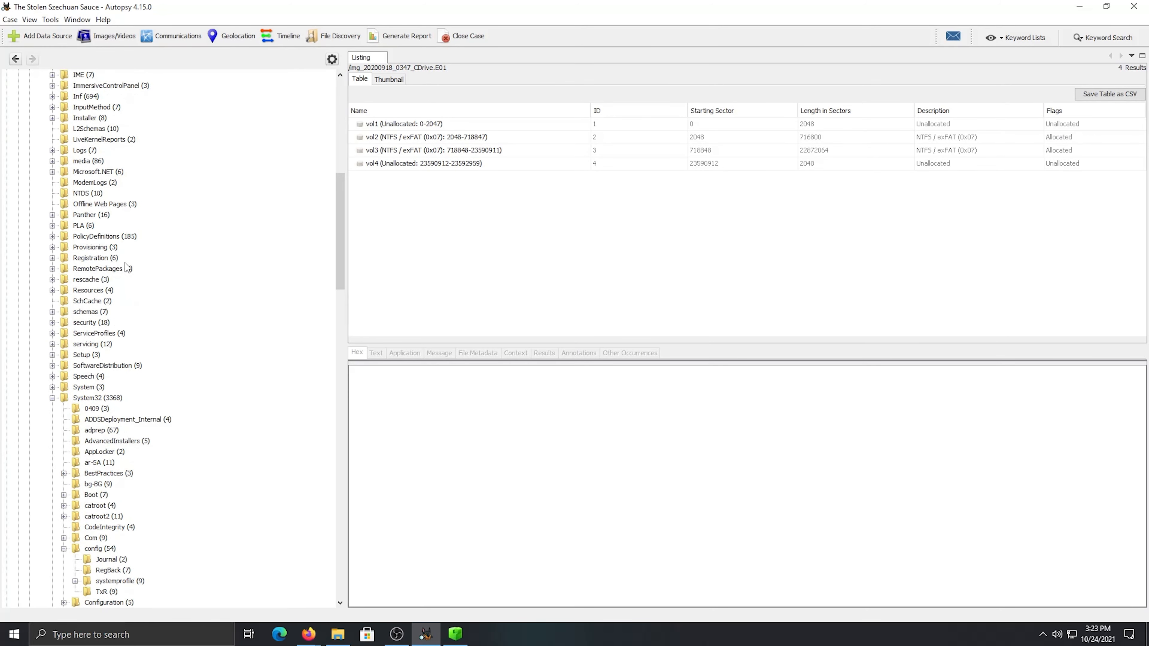
scroll(108, 340, "down", 17)
scroll(108, 341, "up", 20)
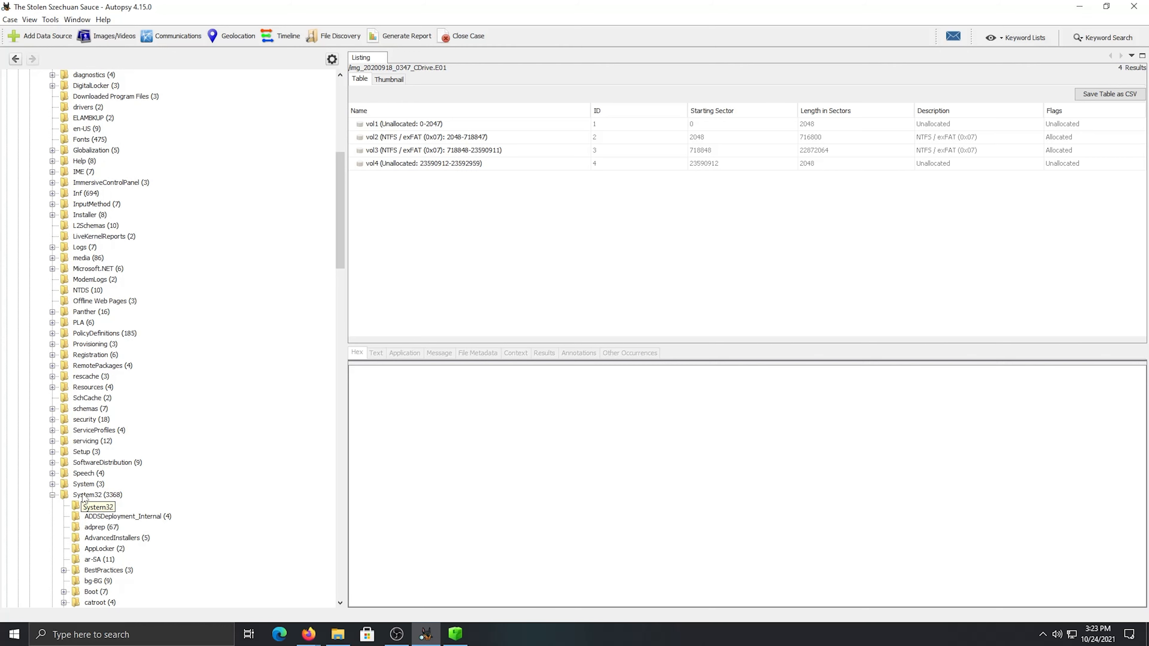
left_click(98, 333)
scroll(410, 214, "down", 20)
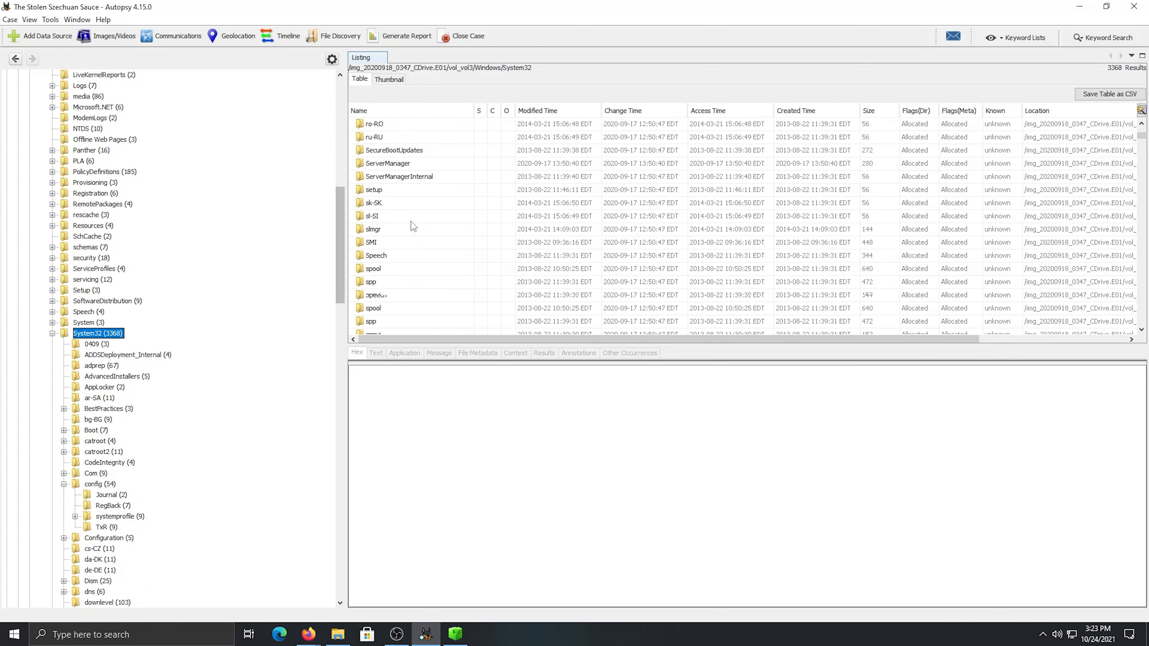
scroll(275, 320, "down", 1)
scroll(108, 486, "down", 2)
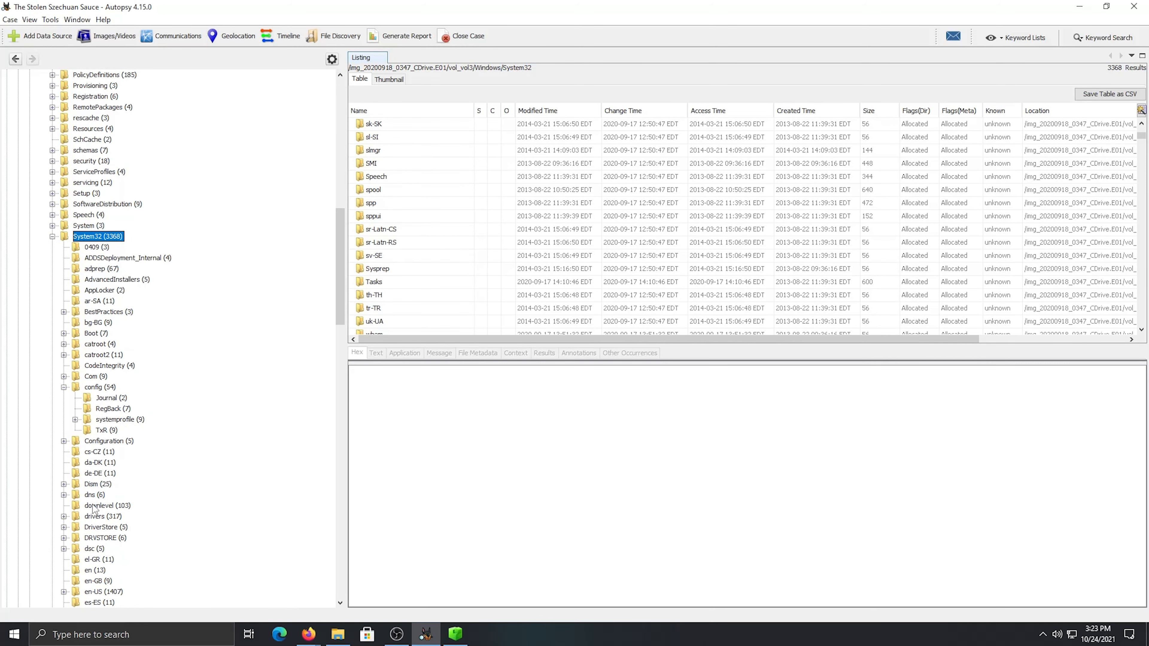
left_click(99, 388)
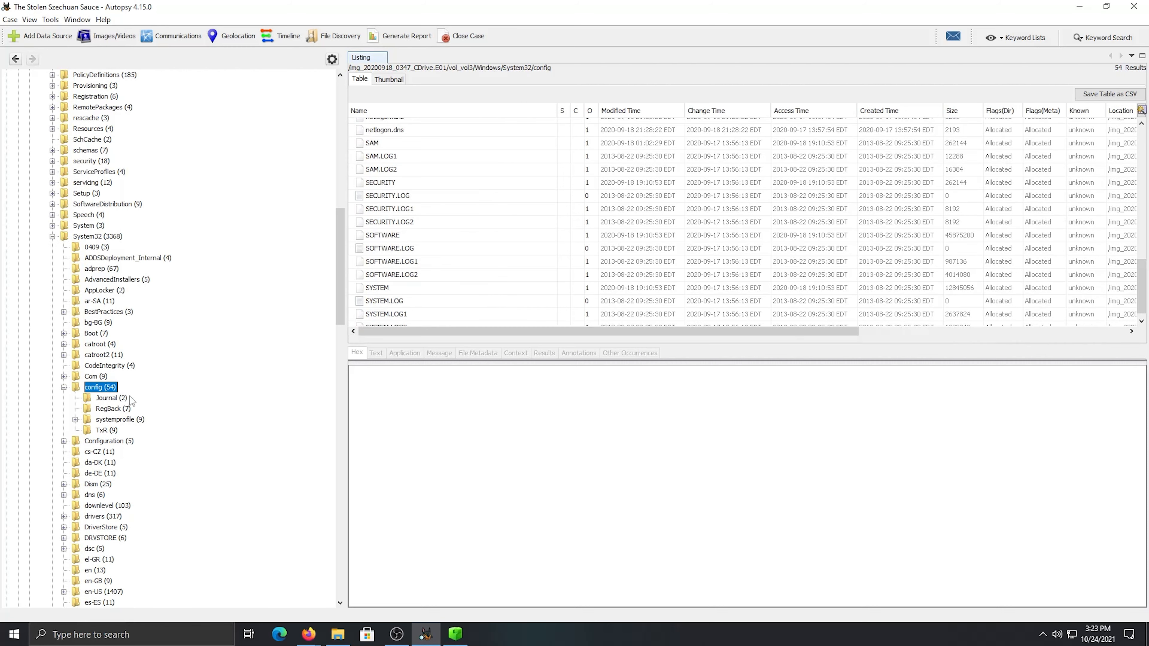
left_click(393, 289)
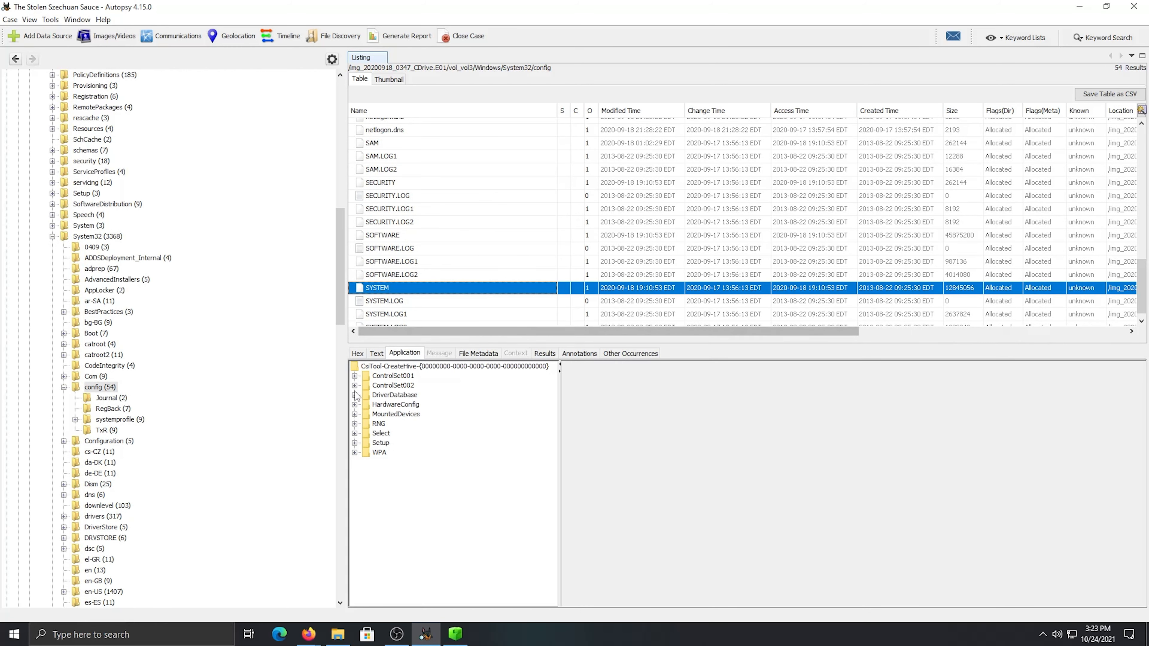
Expand Services under ControlSet001 in the hive, then select and expand the Tcpip key
left_click(355, 386)
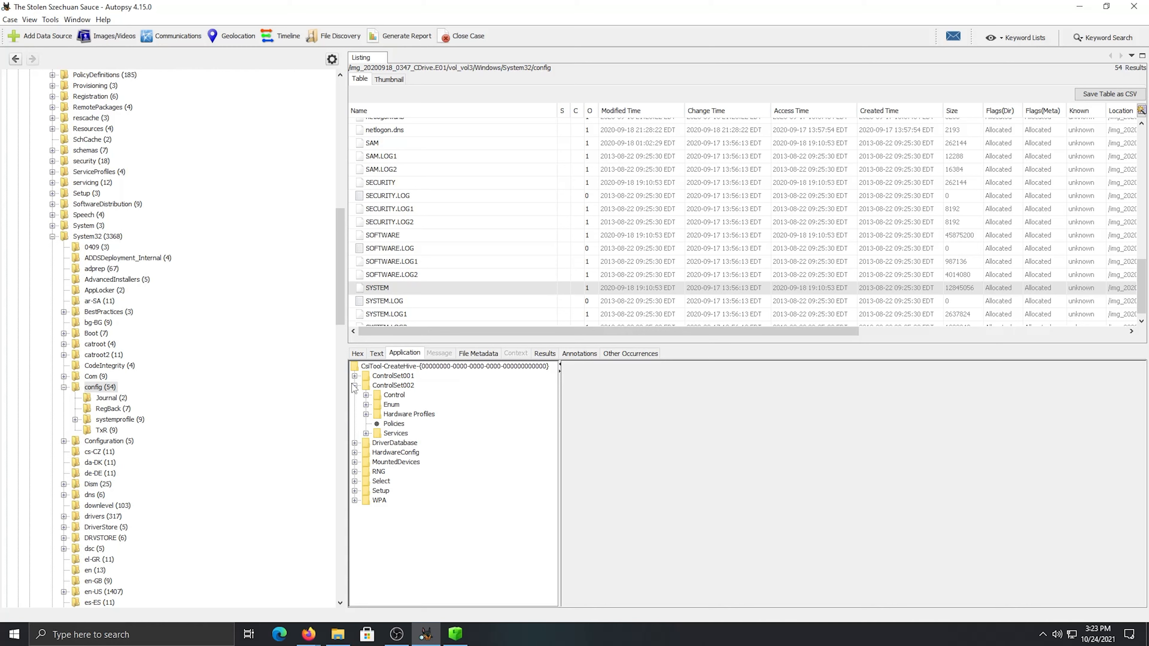
left_click(355, 376)
left_click(365, 423)
scroll(430, 445, "down", 10)
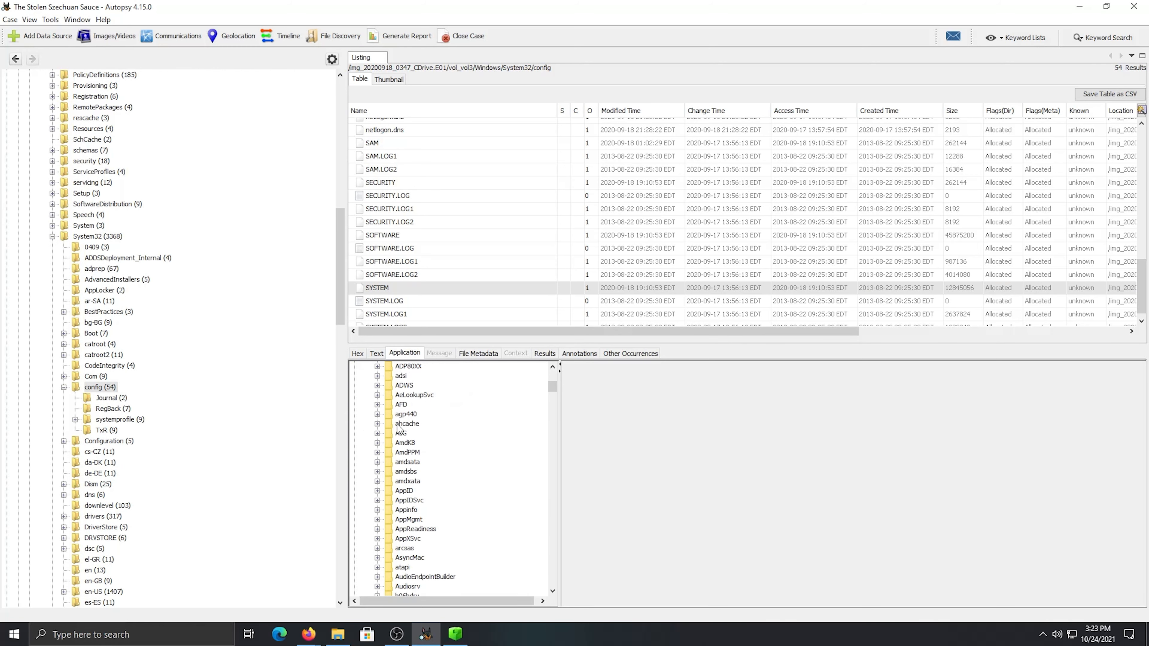
left_click_drag(554, 422, 556, 527)
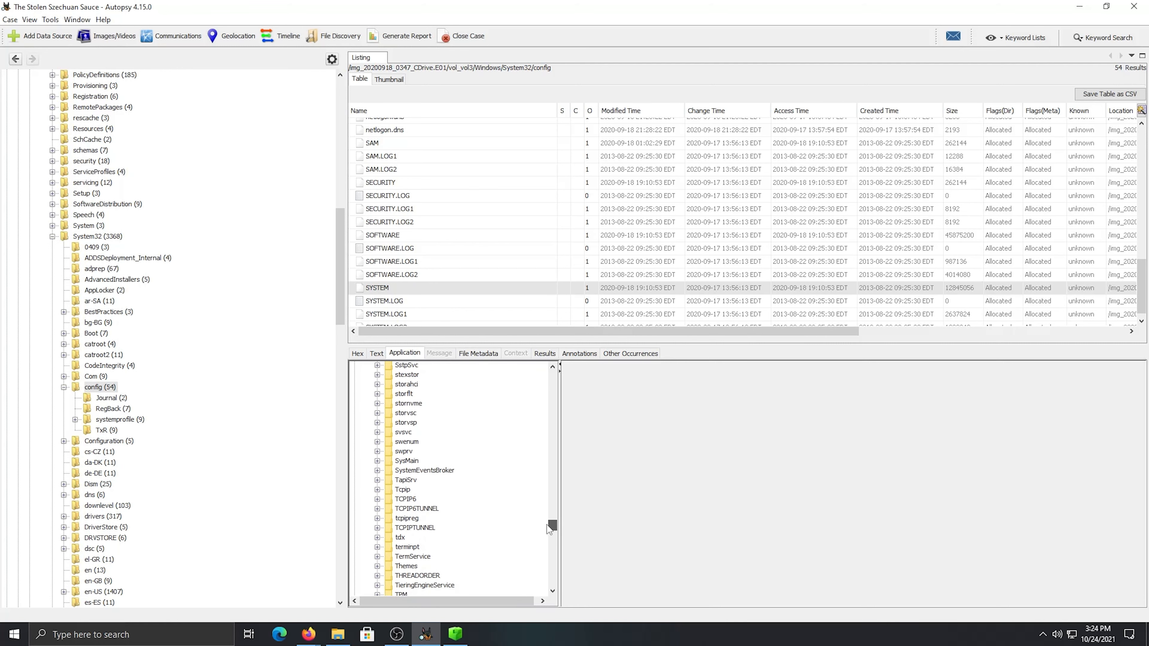
left_click(399, 490)
left_click(377, 491)
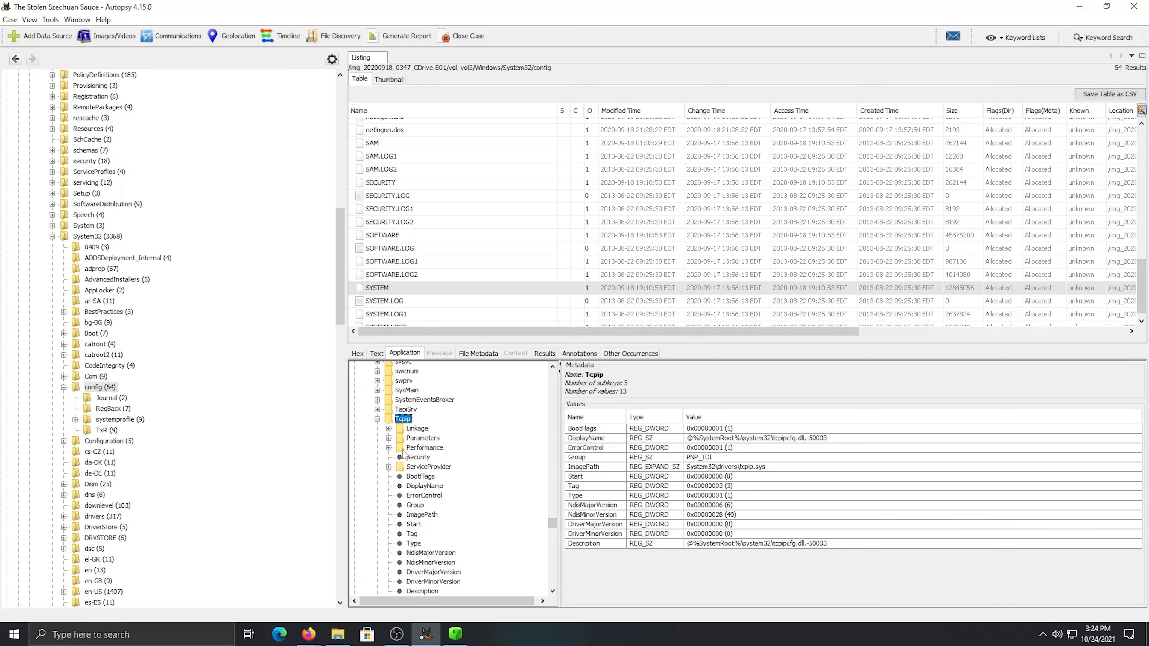
Expand Parameters and Interfaces under Tcpip and review the values of the interface key starting with 791D93FB
left_click(389, 438)
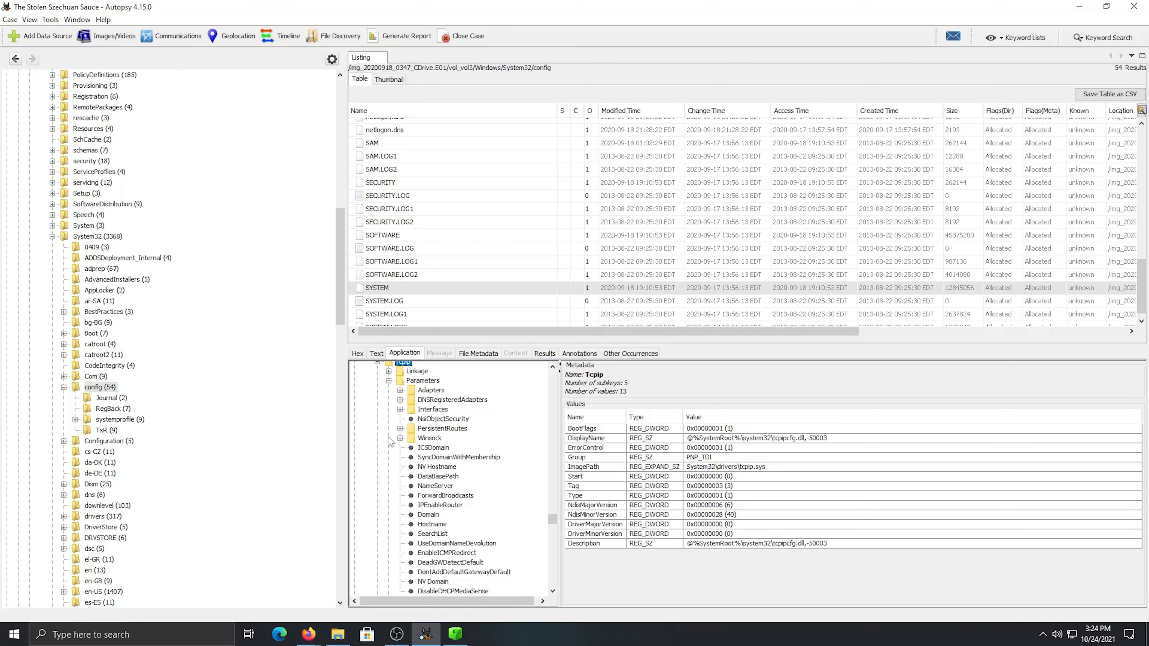
left_click(400, 409)
left_click(460, 438)
left_click(458, 430)
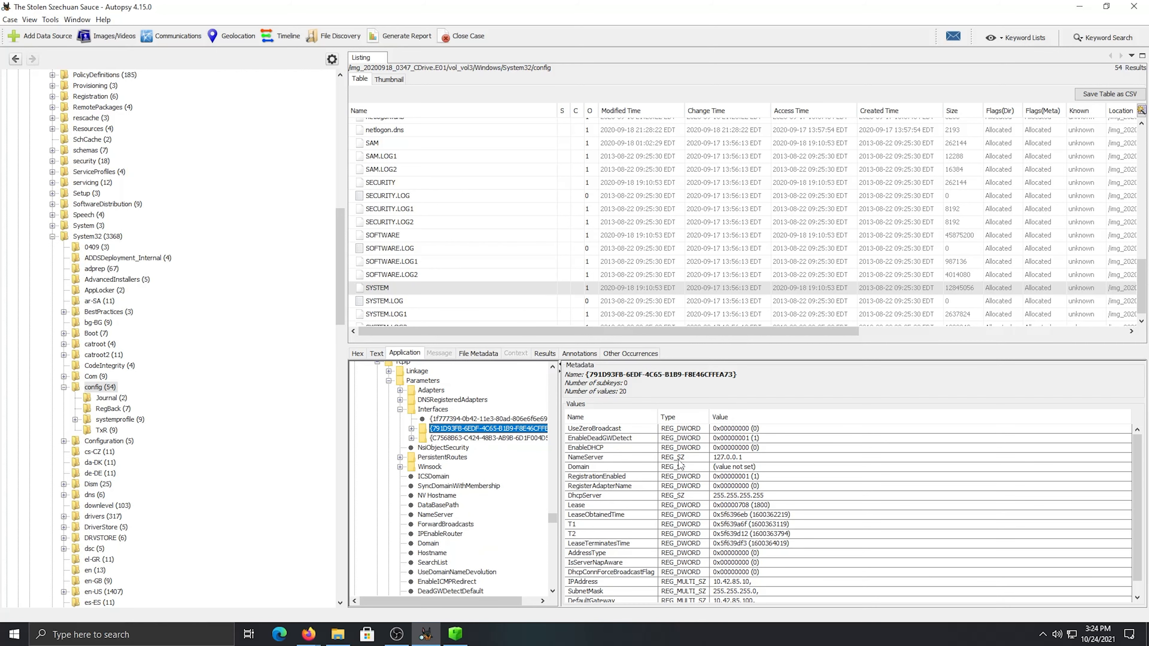
scroll(679, 464, "down", 1)
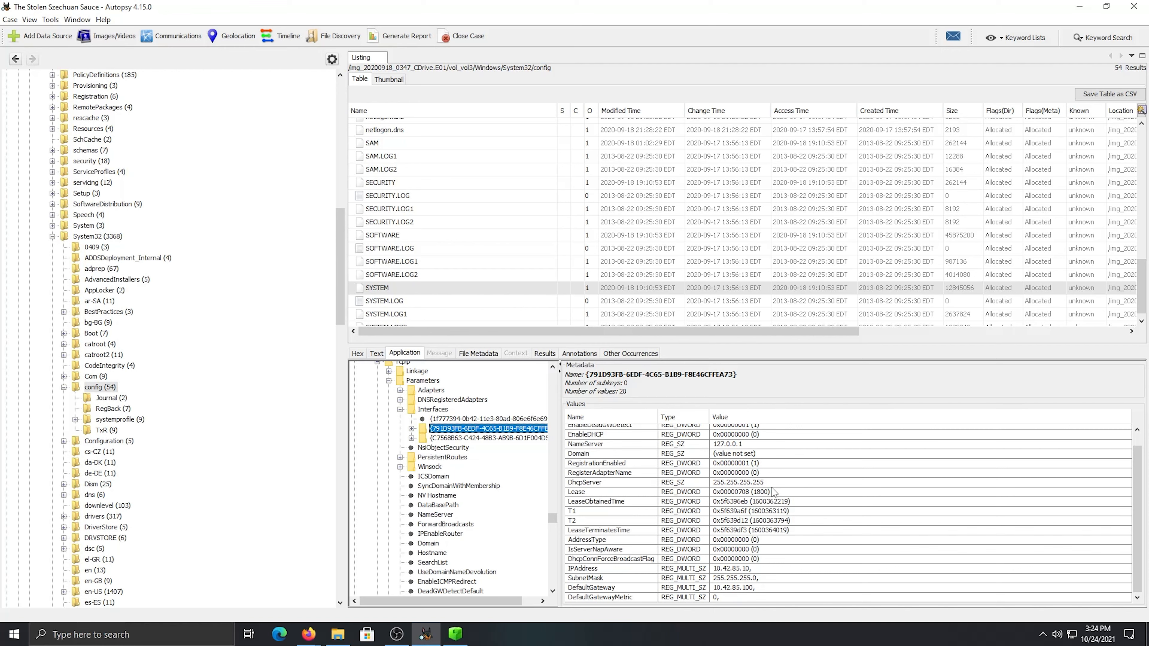
scroll(693, 560, "up", 1)
scroll(696, 551, "down", 1)
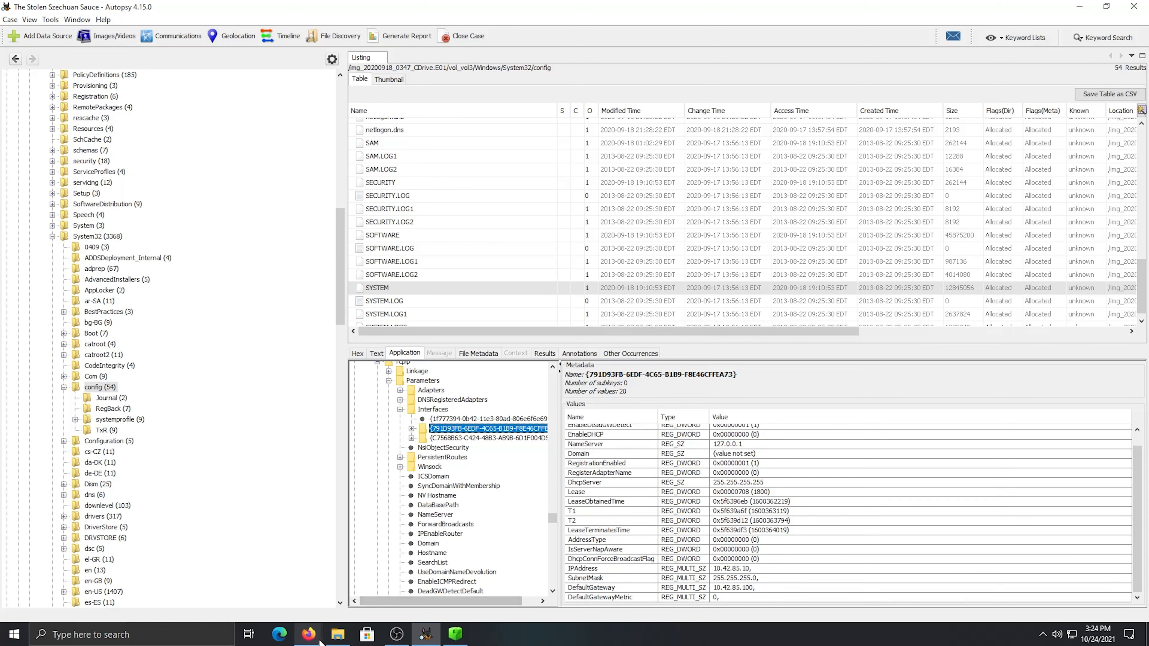
Return to the RnM Case Notes, delete the last character of the 10.42.85.10 sub-item, and open a new browser tab
mouse_move(308, 634)
left_click(287, 600)
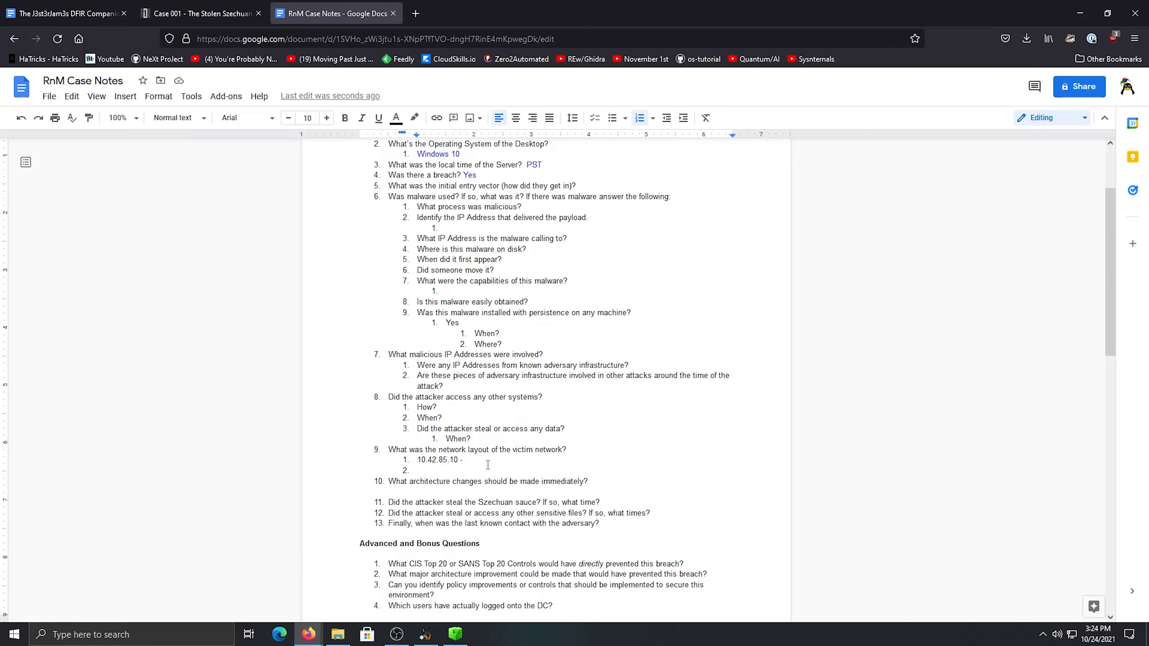
key("BackSpace")
left_click(419, 17)
type("YOU")
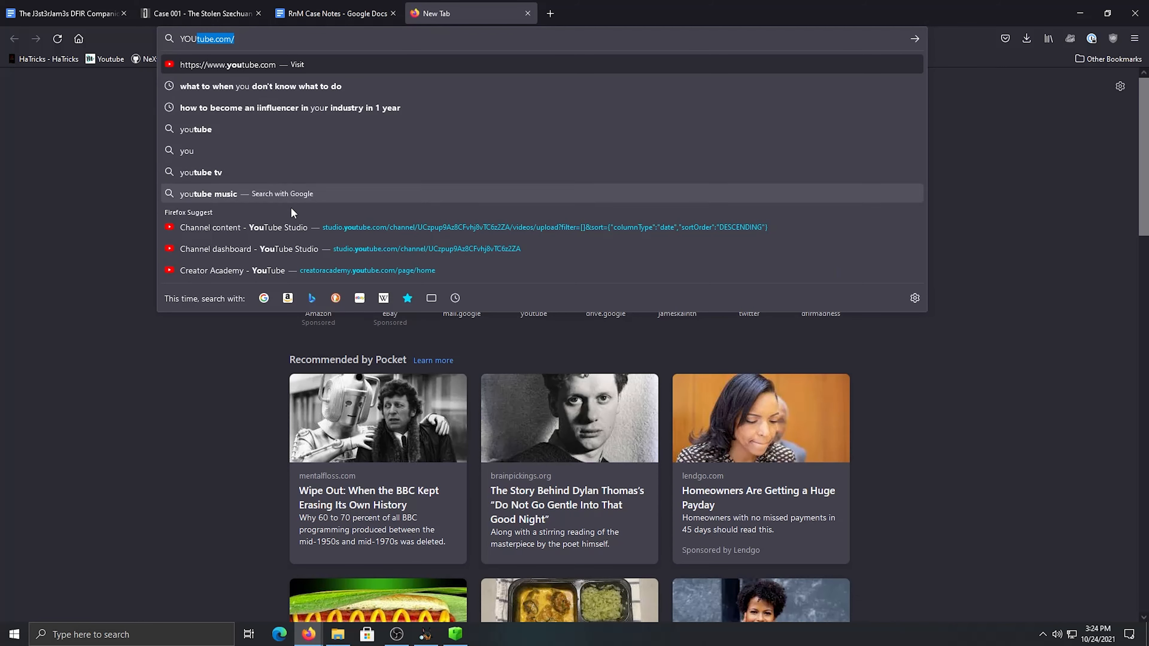
type("]")
key("Return")
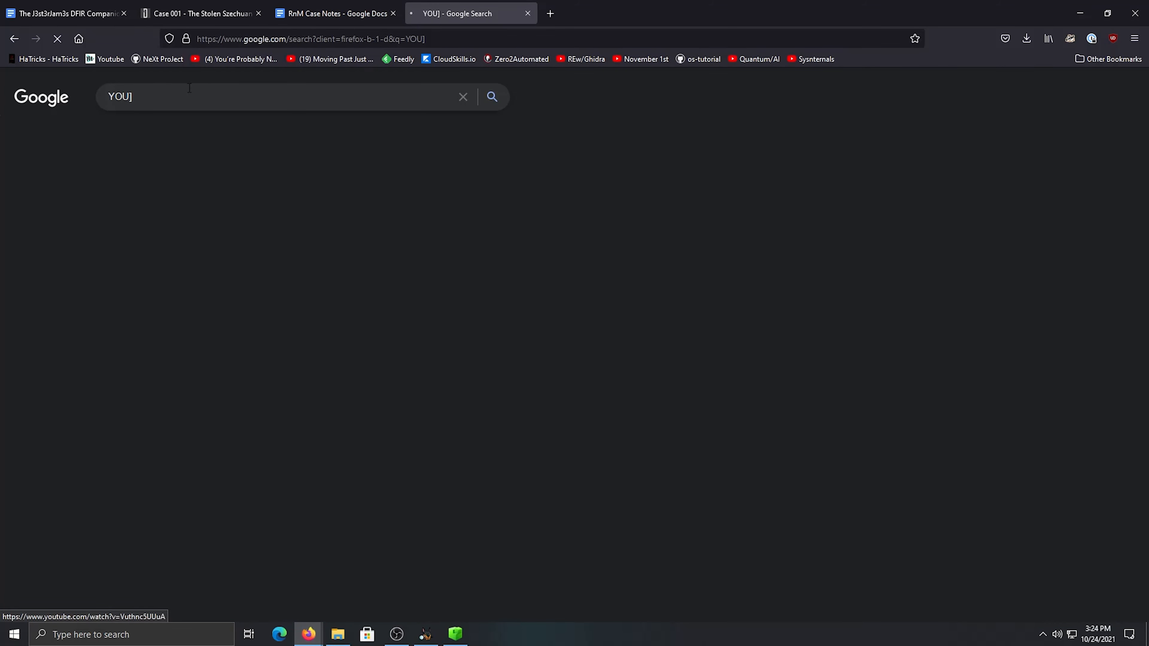
Open the home page of the J3st3rJam3s personal website in the current browser tab
left_click(324, 38)
type("jameskainth.com/")
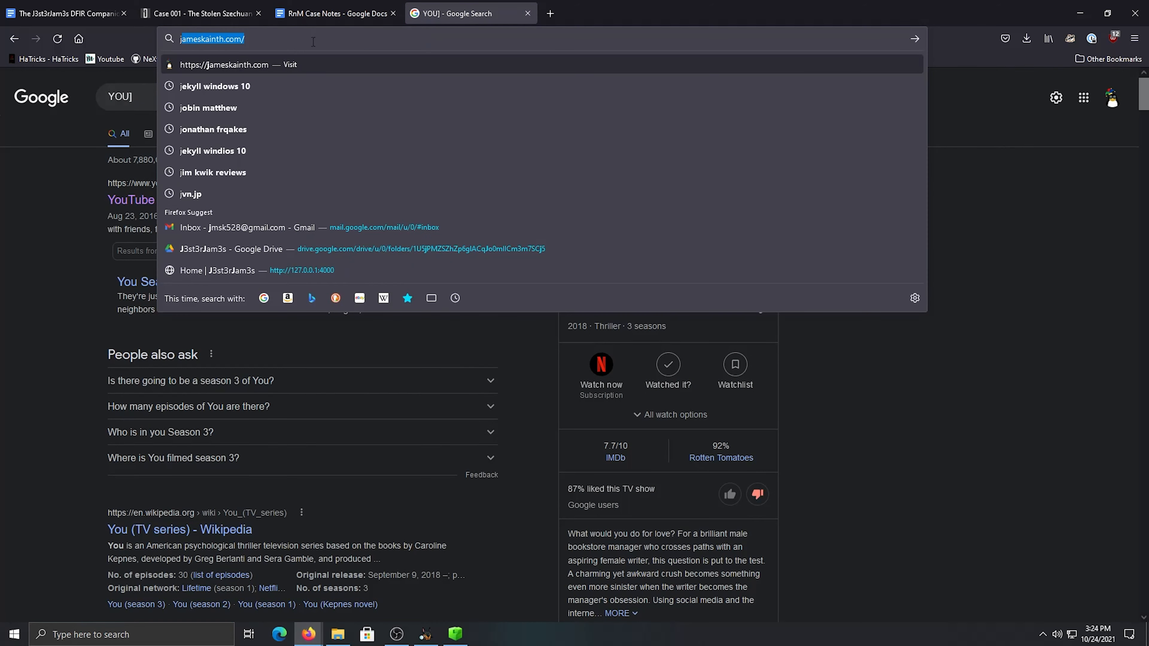
key("Return")
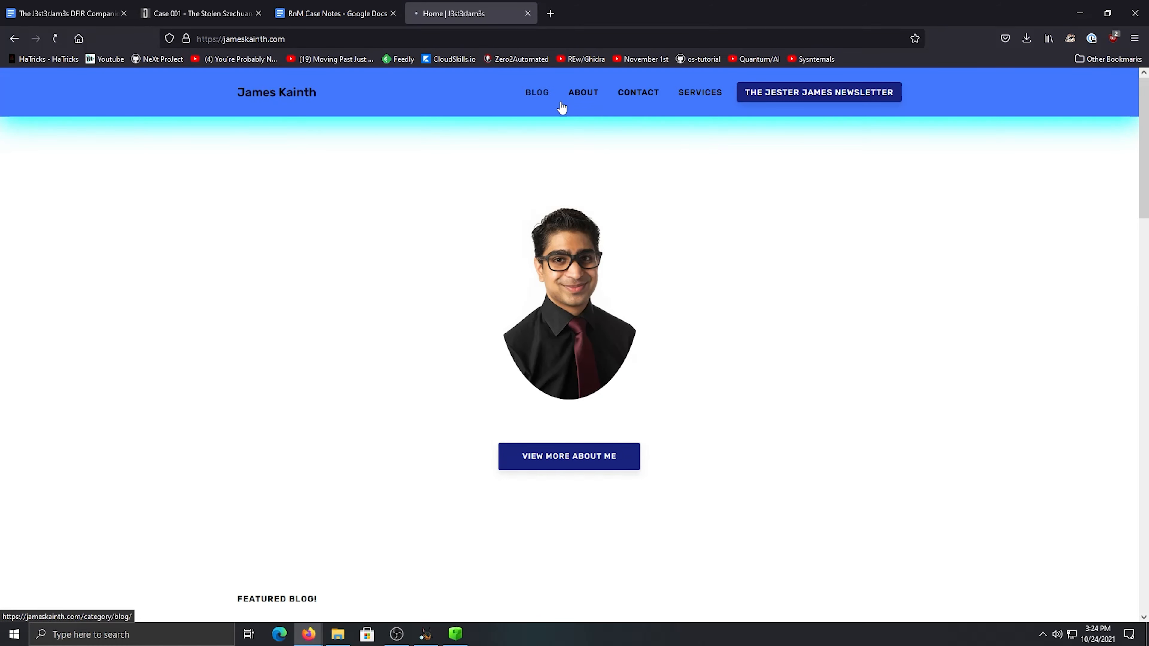
View the blog post All You Need To Know About Subnetting - Networking Basics - Part 3, then close the website
left_click(547, 93)
scroll(420, 367, "down", 8)
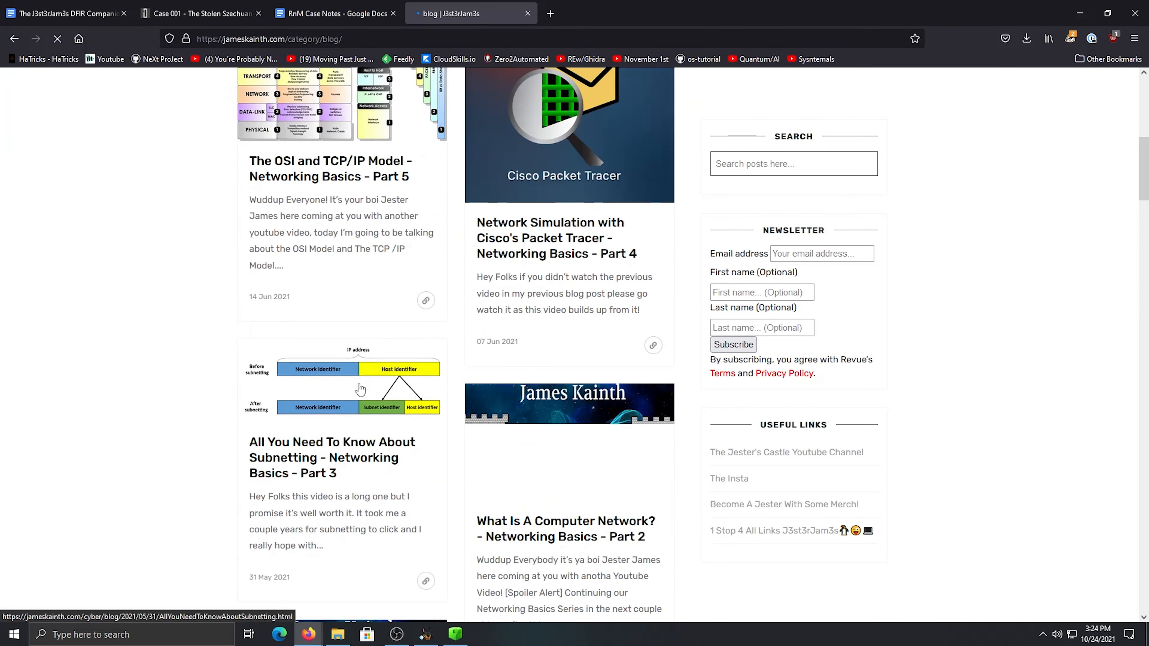
scroll(356, 382, "down", 1)
left_click(299, 404)
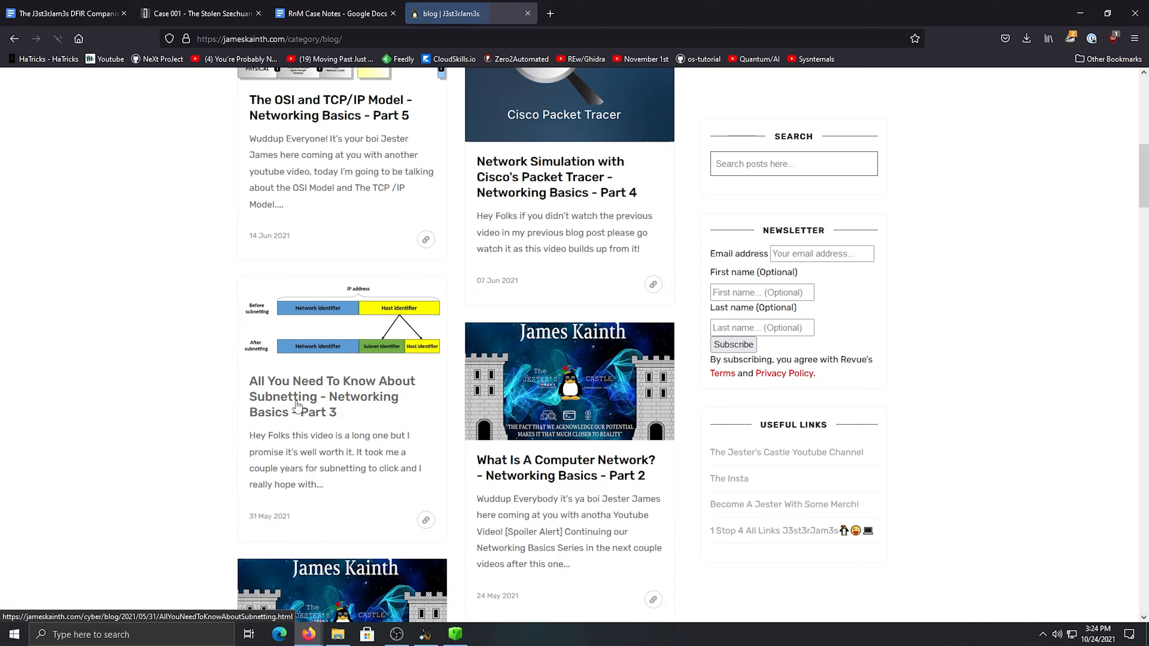
scroll(466, 250, "down", 2)
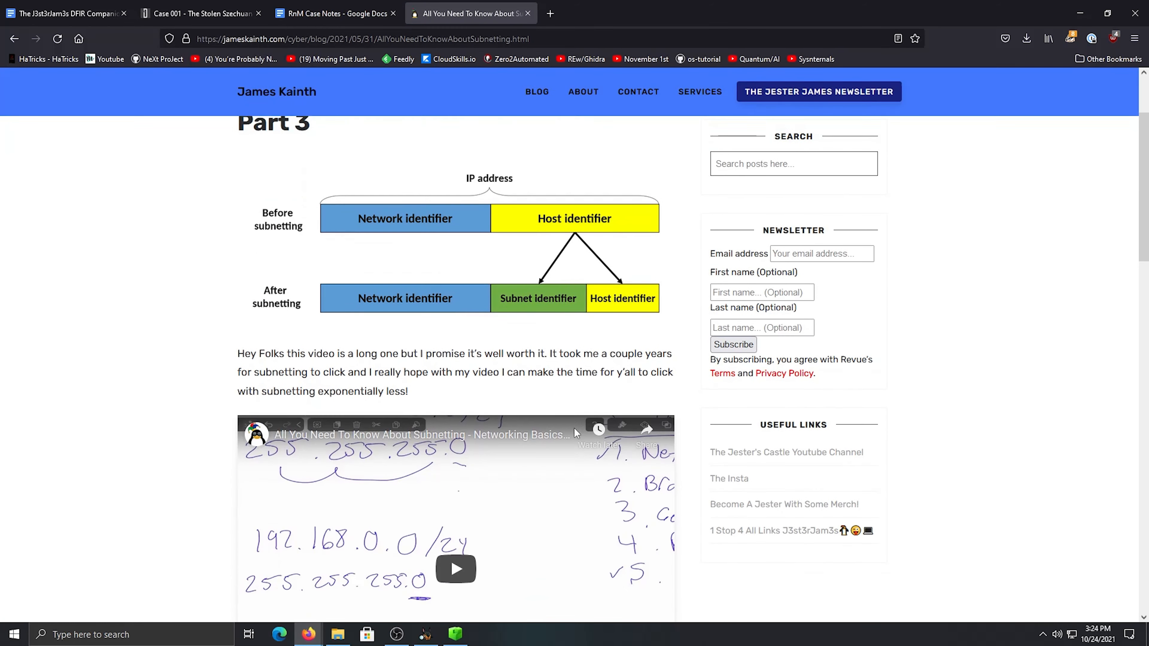
scroll(611, 244, "down", 3)
scroll(550, 156, "up", 6)
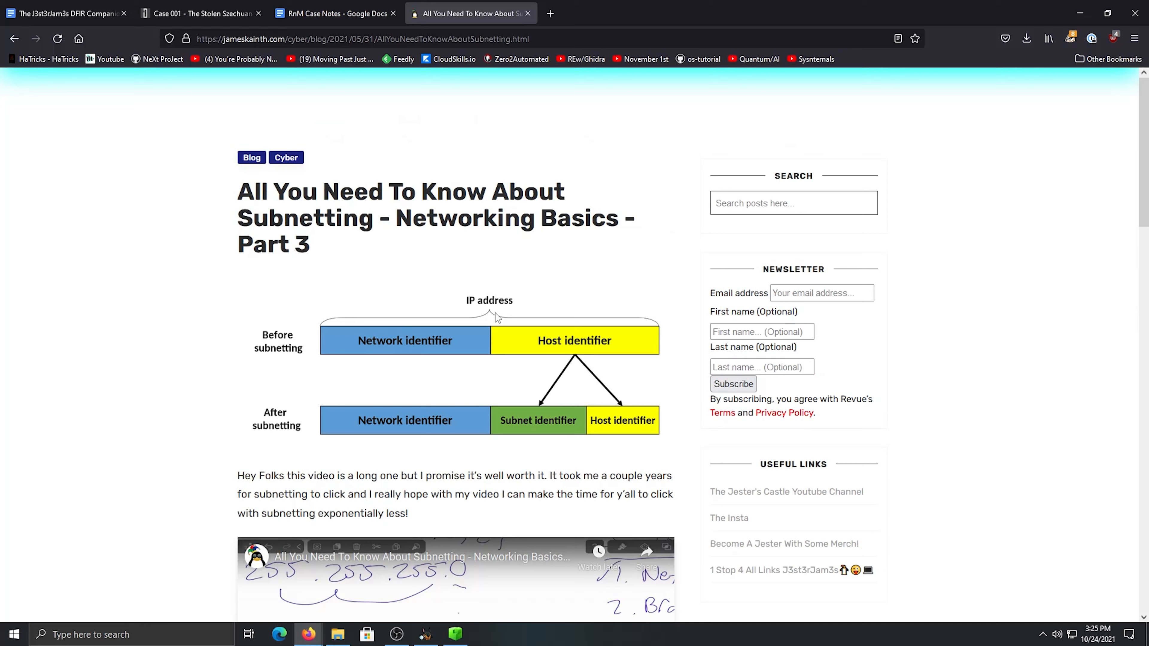
left_click(528, 14)
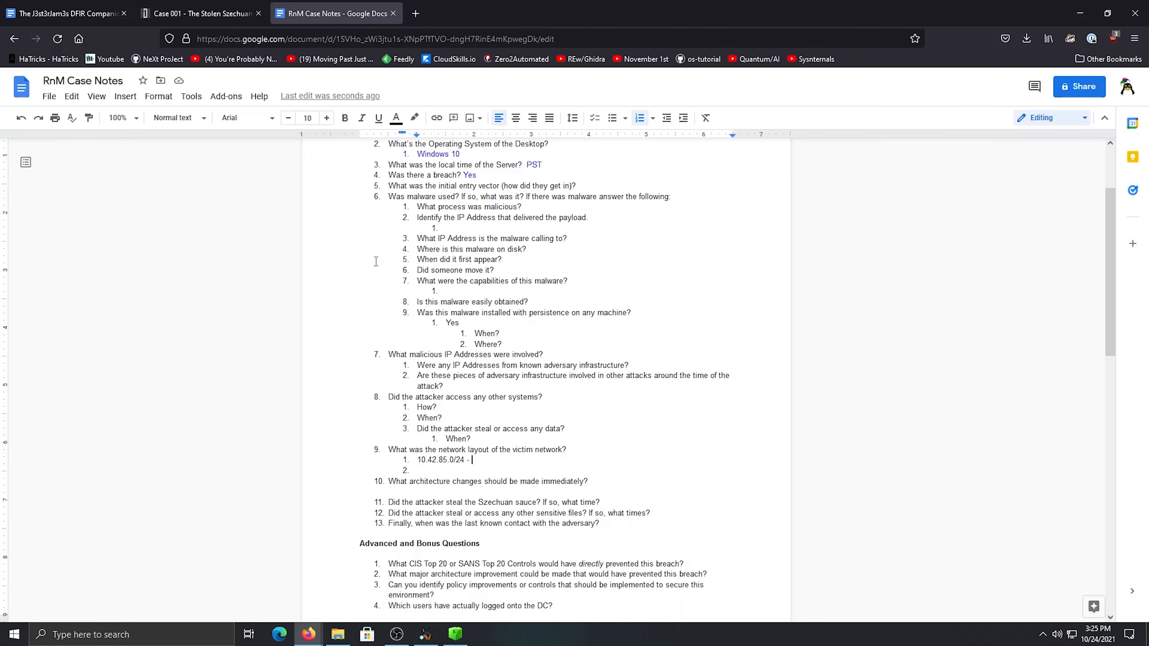
Color the 10.42.85.0/24 entry under question 9 of the case notes blue and add DC after its dash
left_click_drag(431, 460, 420, 461)
left_click(419, 461)
left_click(396, 117)
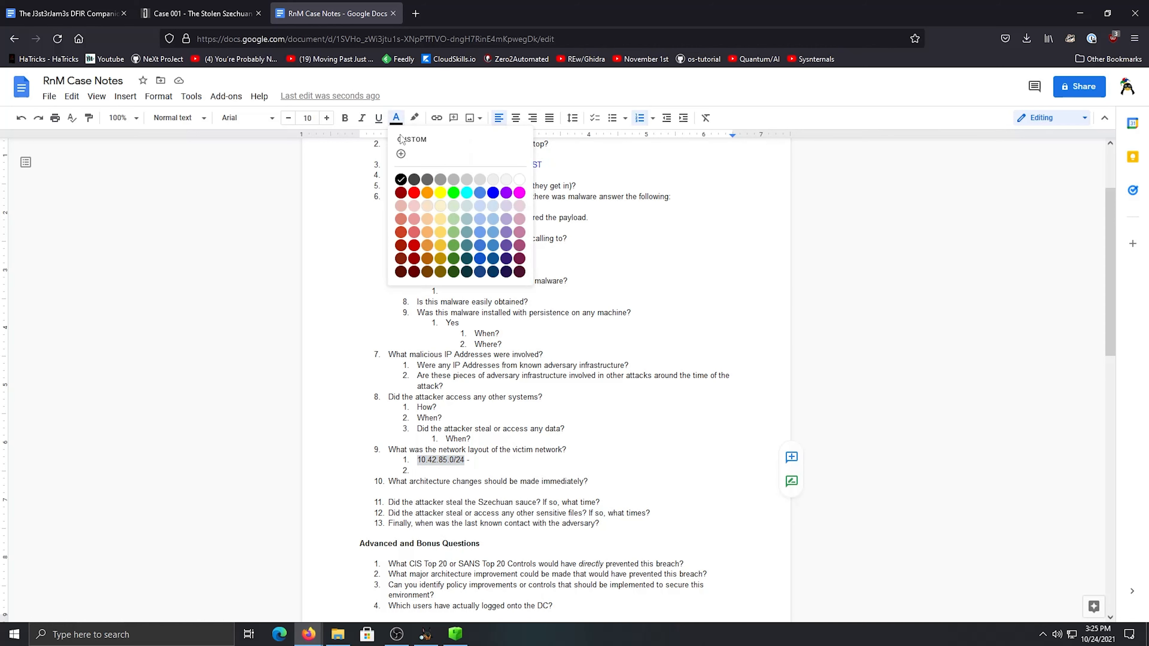
left_click(506, 232)
left_click(535, 460)
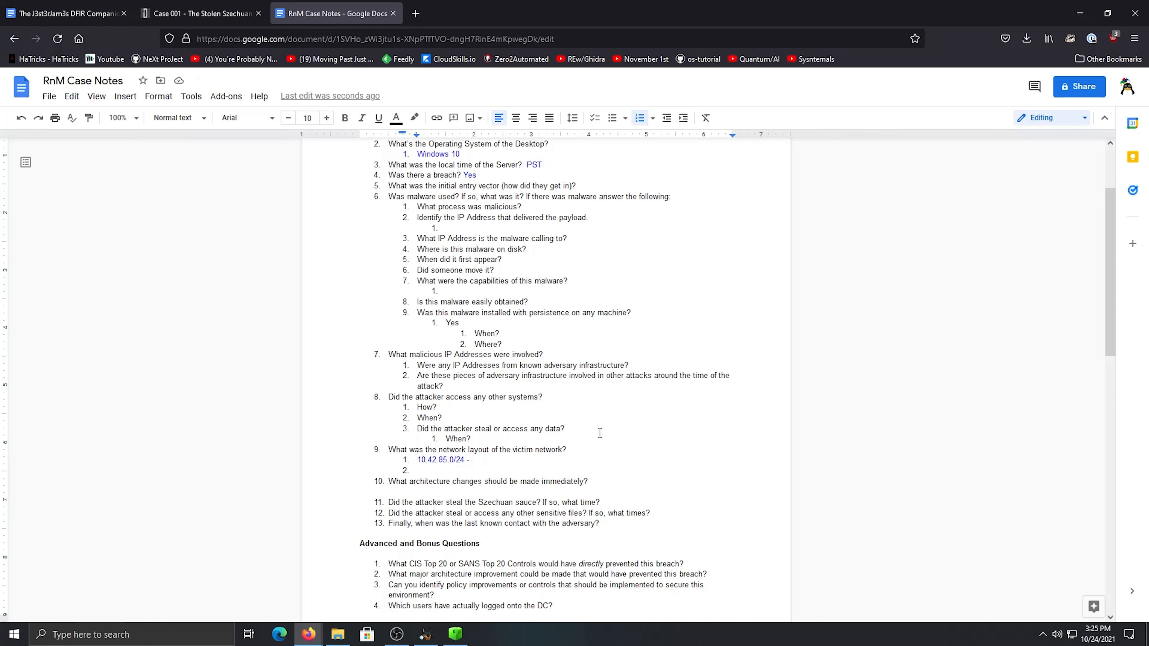
type("DC")
Switch to Autopsy and review the Tcpip interface keys starting with C7568B63, 791D93FB and 1f777394
mouse_move(409, 633)
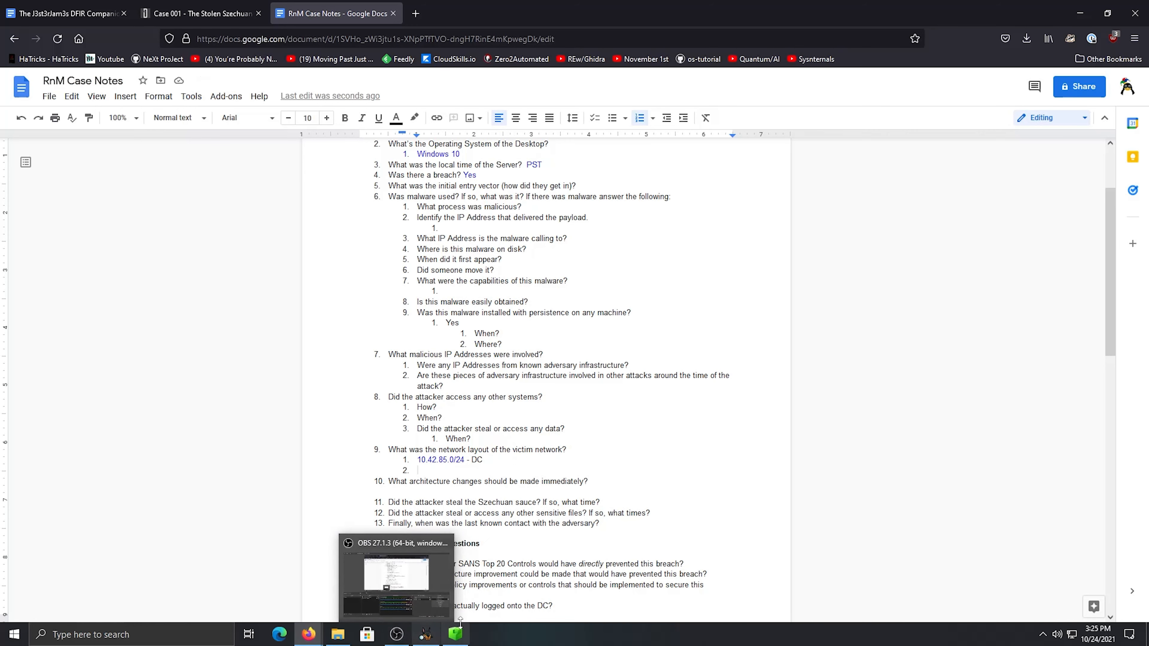
left_click(425, 634)
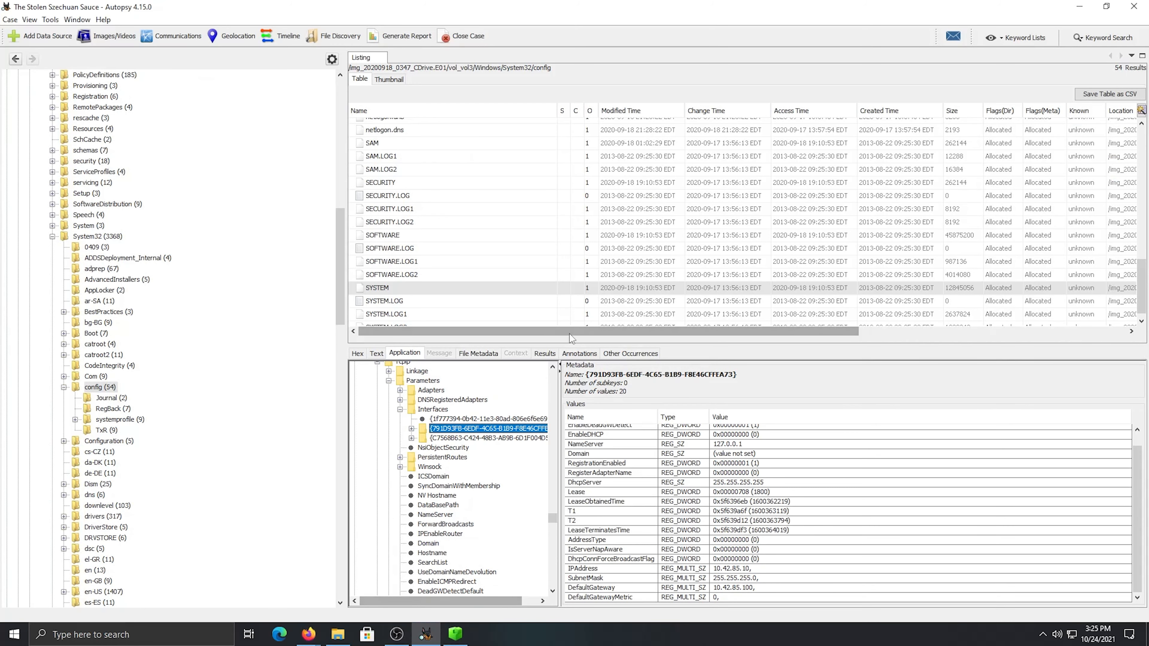
left_click(467, 438)
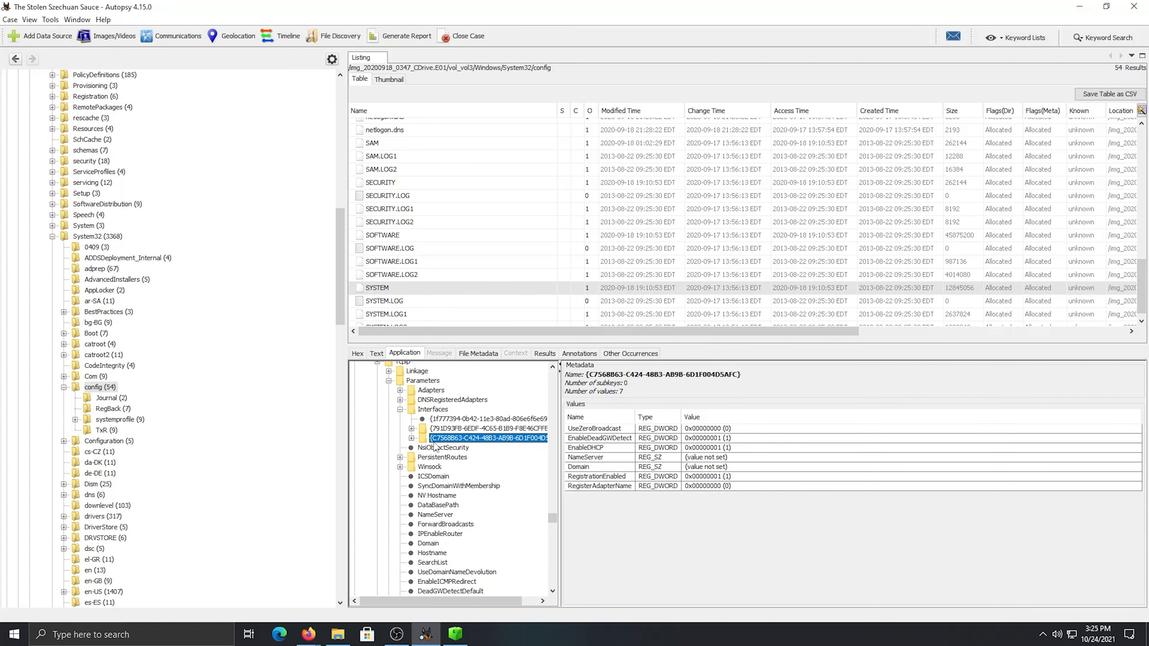
left_click(411, 438)
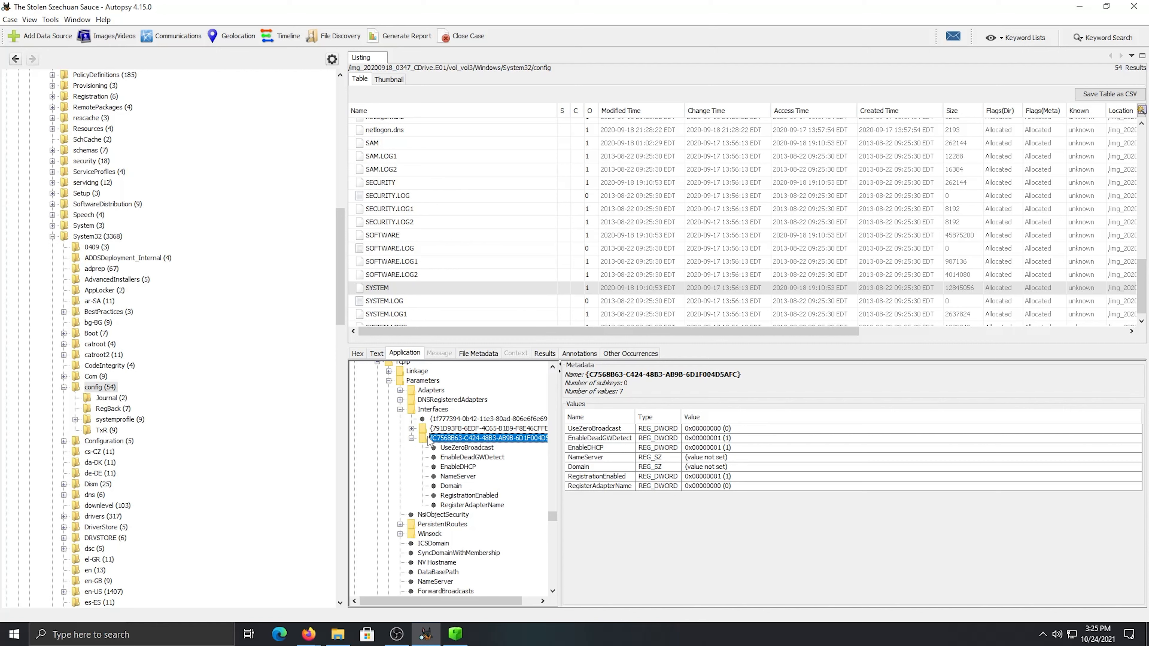
left_click(412, 428)
left_click(453, 400)
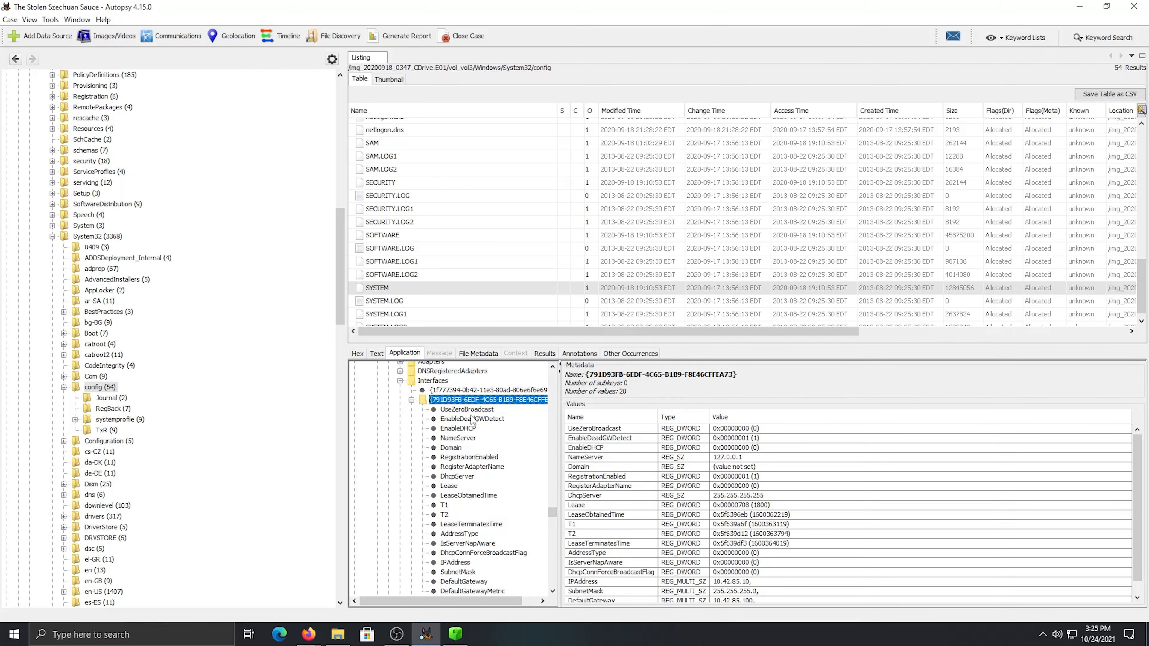
scroll(638, 458, "down", 1)
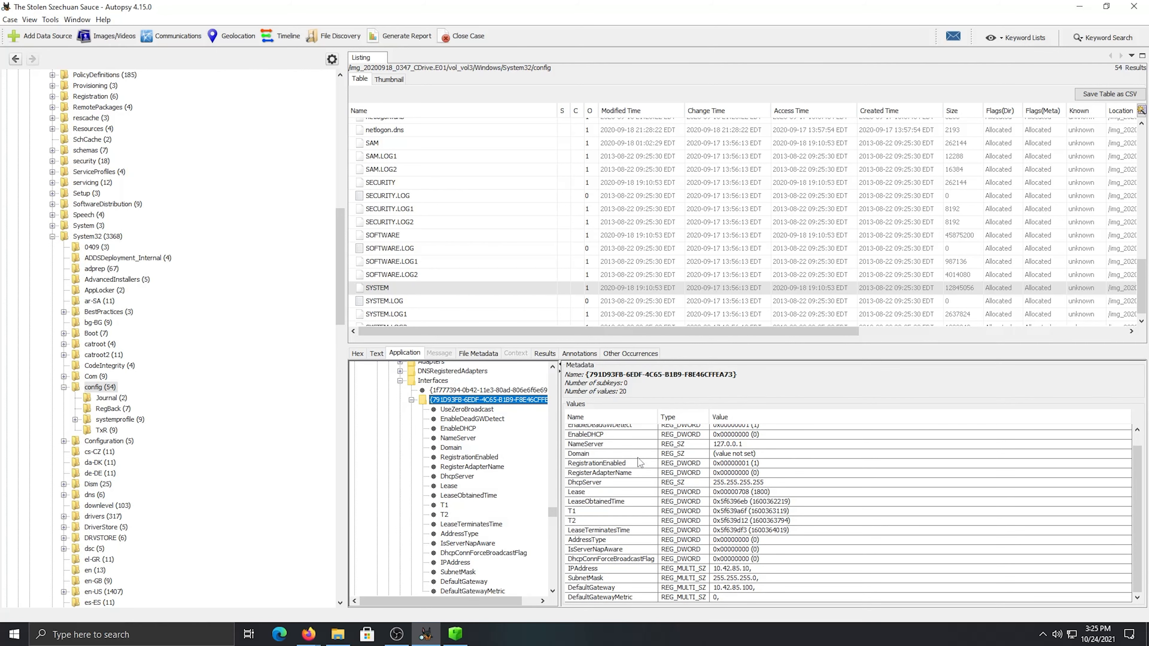
scroll(637, 458, "up", 1)
left_click(411, 389)
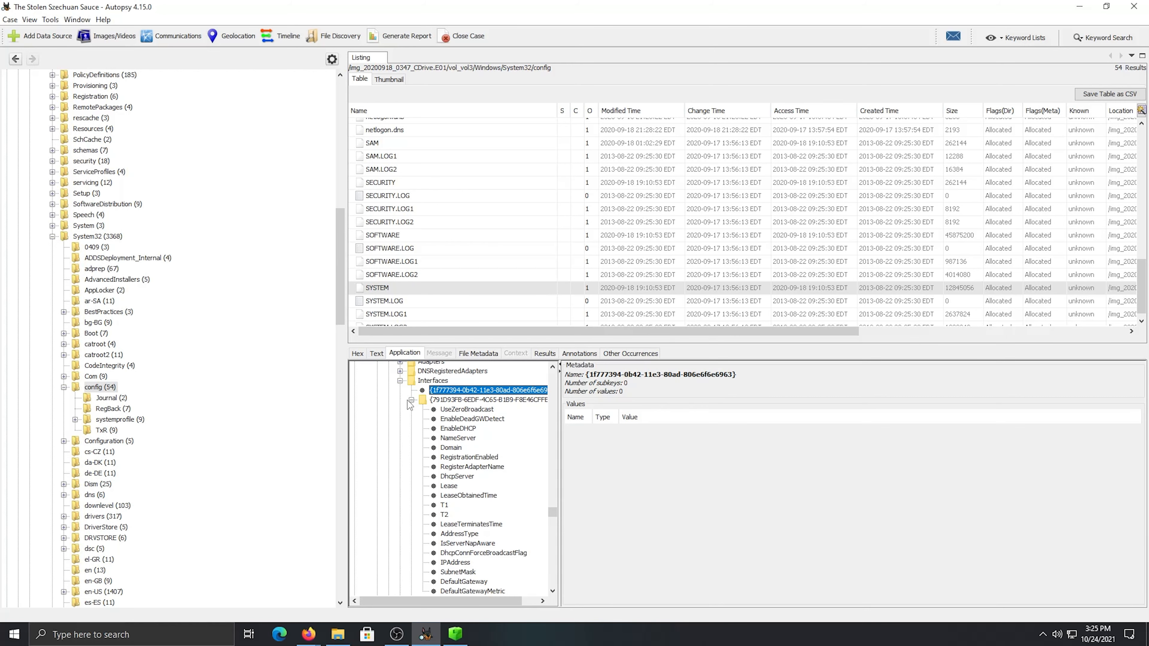
Collapse the Interfaces key and the 20200918_0347_CDrive.E01 image, and expand the 20200918_0417_DESKTOP-SDN1RPT.E01 image
left_click(412, 399)
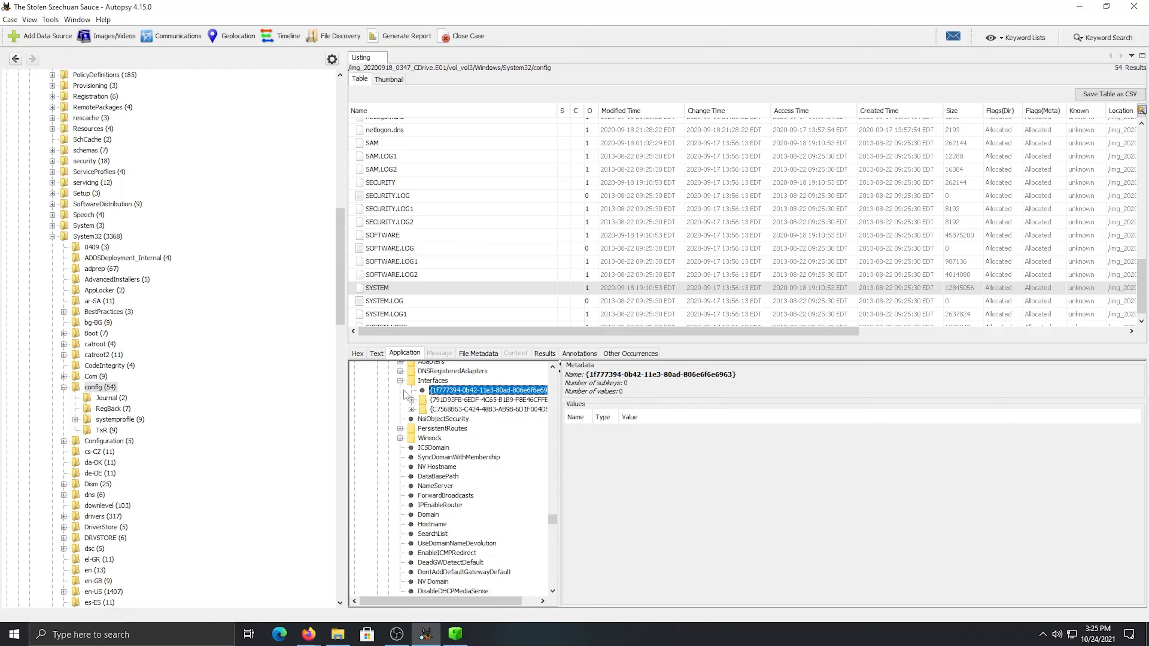
left_click(401, 382)
scroll(449, 472, "up", 20)
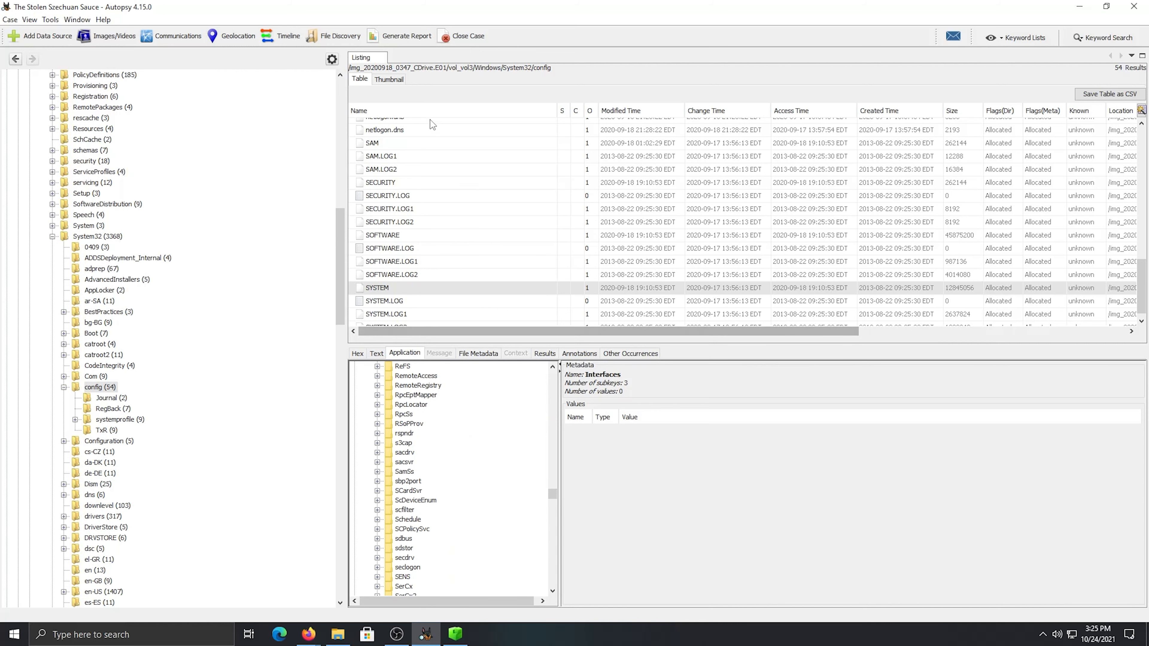
left_click_drag(337, 286, 337, 157)
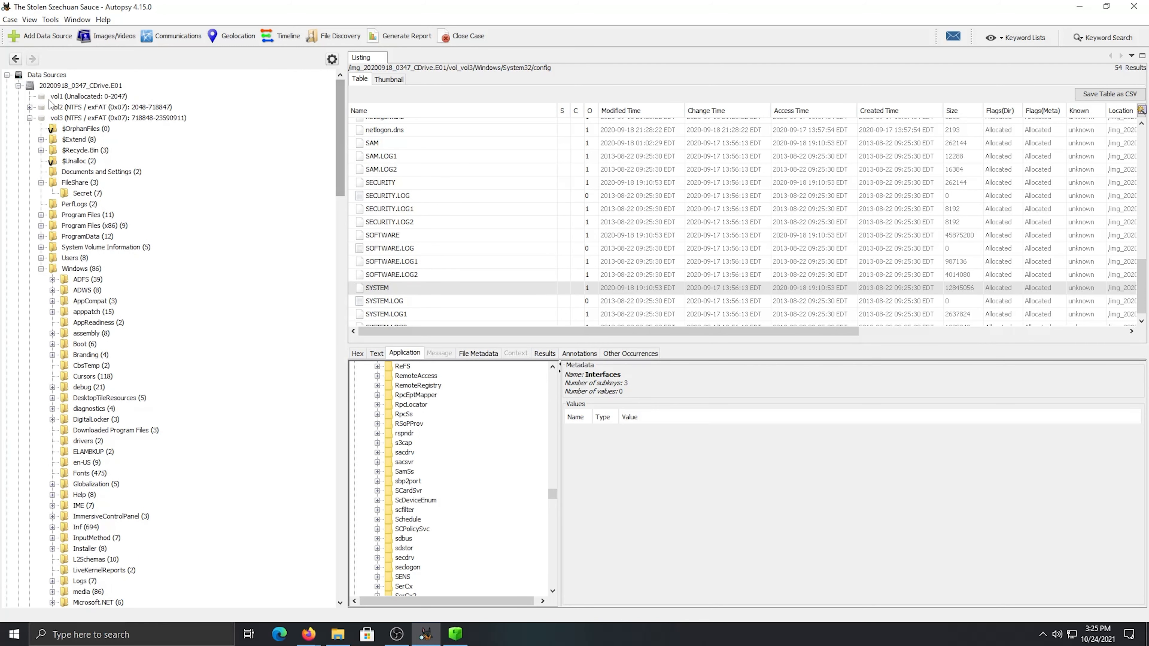
left_click(18, 85)
left_click(18, 96)
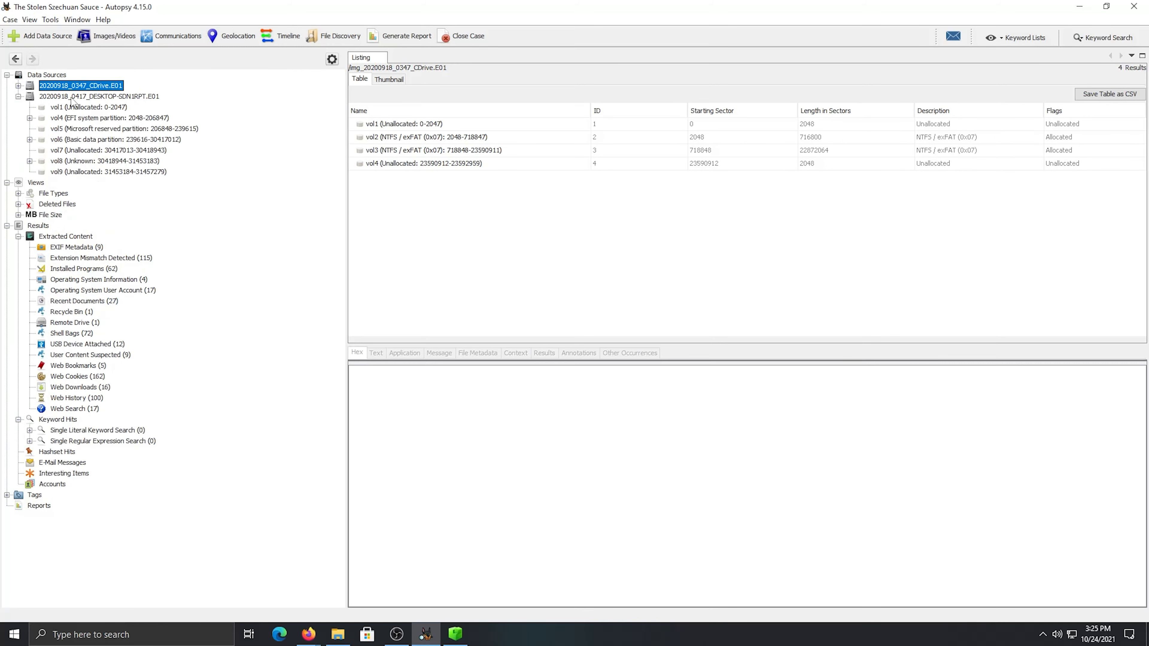
Check the volumes of the DESKTOP-SDN1RPT image and expand vol6, the basic data partition
left_click(74, 96)
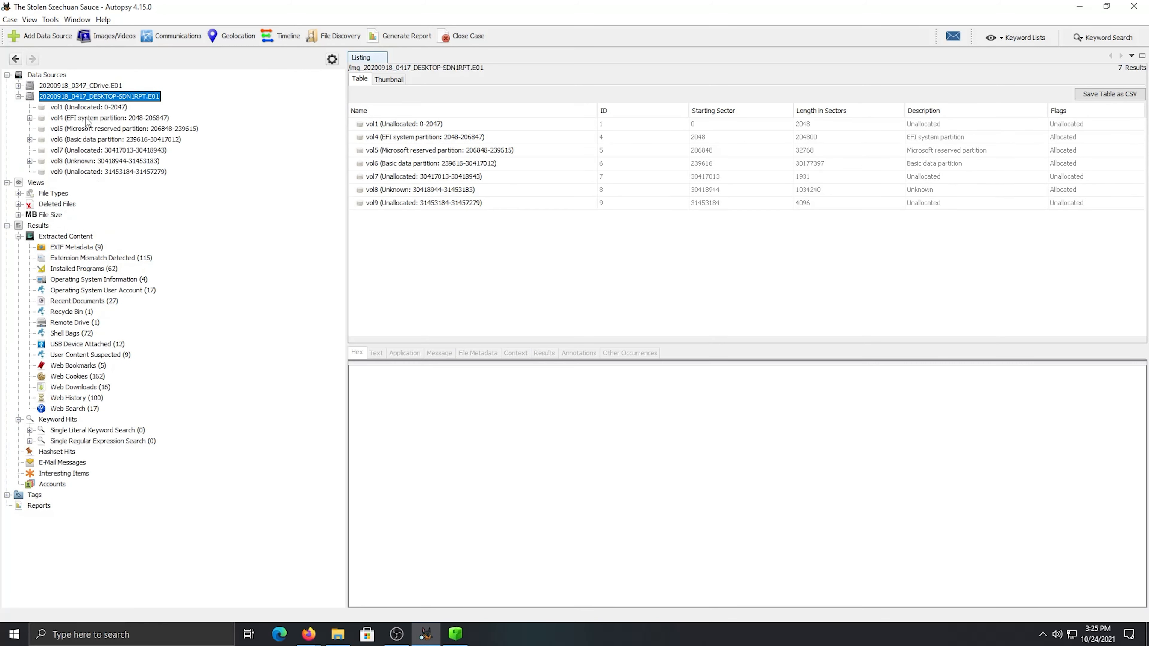
left_click(63, 120)
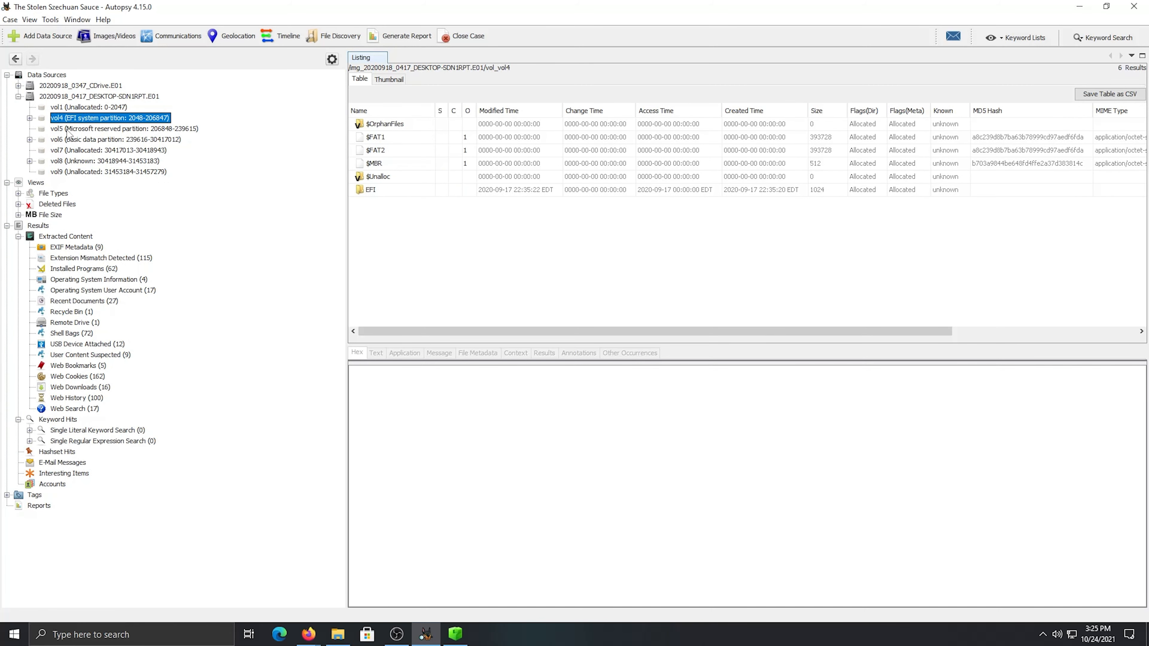
left_click(71, 140)
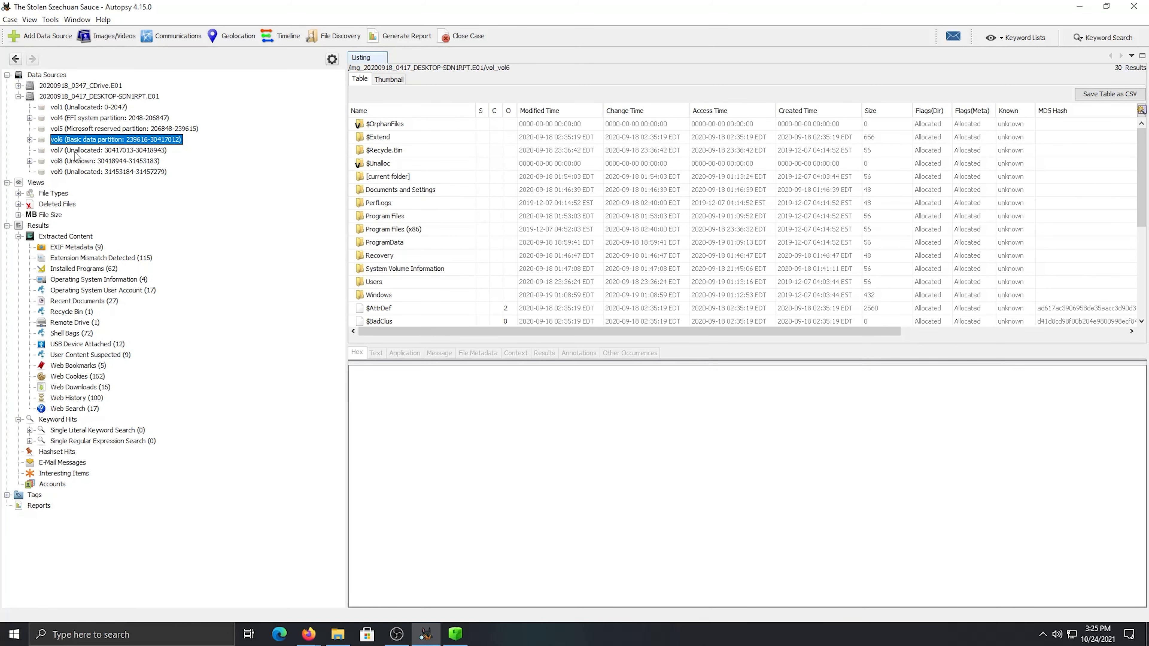
left_click(75, 161)
left_click(94, 171)
left_click(94, 159)
scroll(432, 237, "down", 2)
scroll(433, 238, "up", 2)
double_click(101, 140)
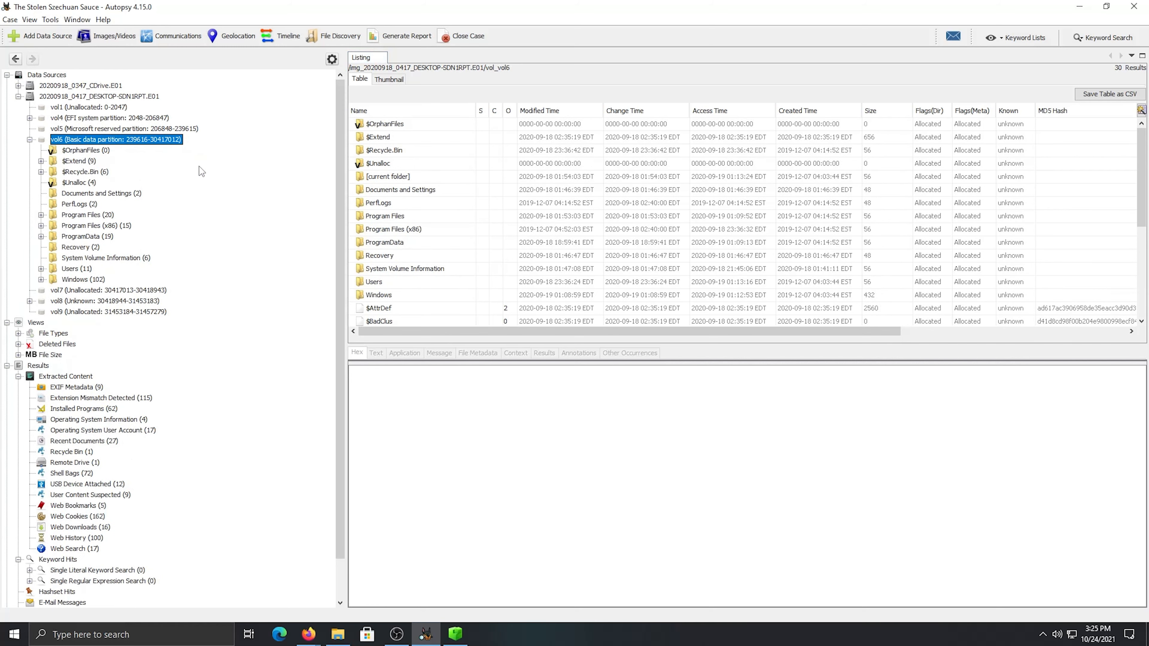
Open the System32 folder inside the Windows folder of the desktop's vol6
left_click(84, 237)
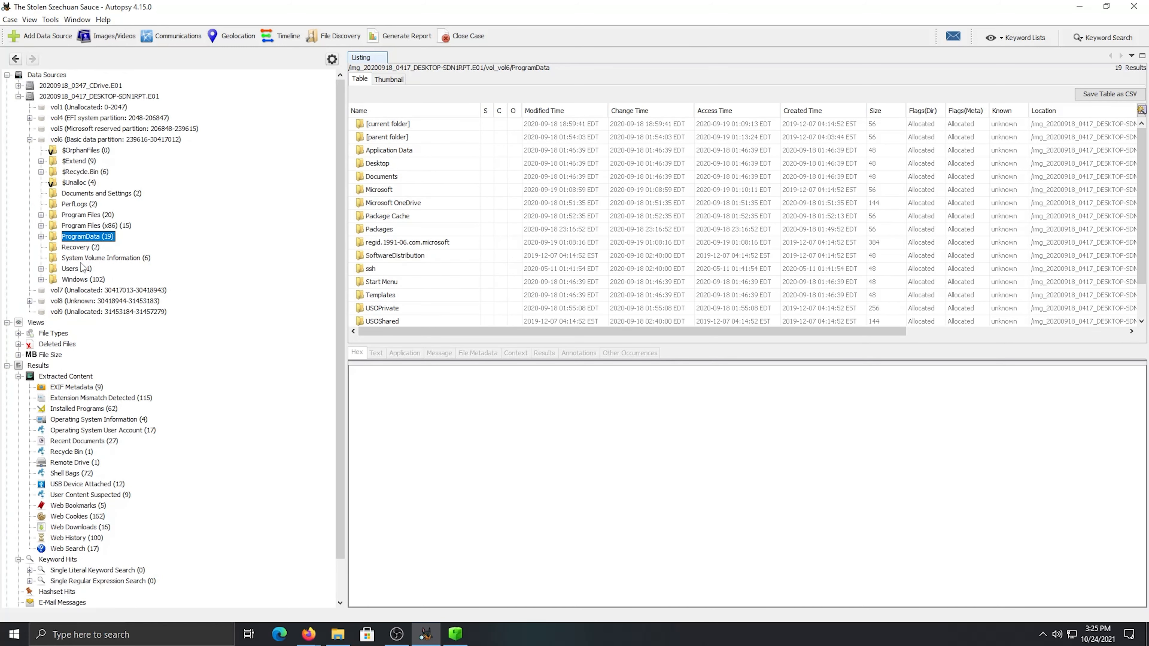
left_click(82, 279)
scroll(467, 276, "down", 15)
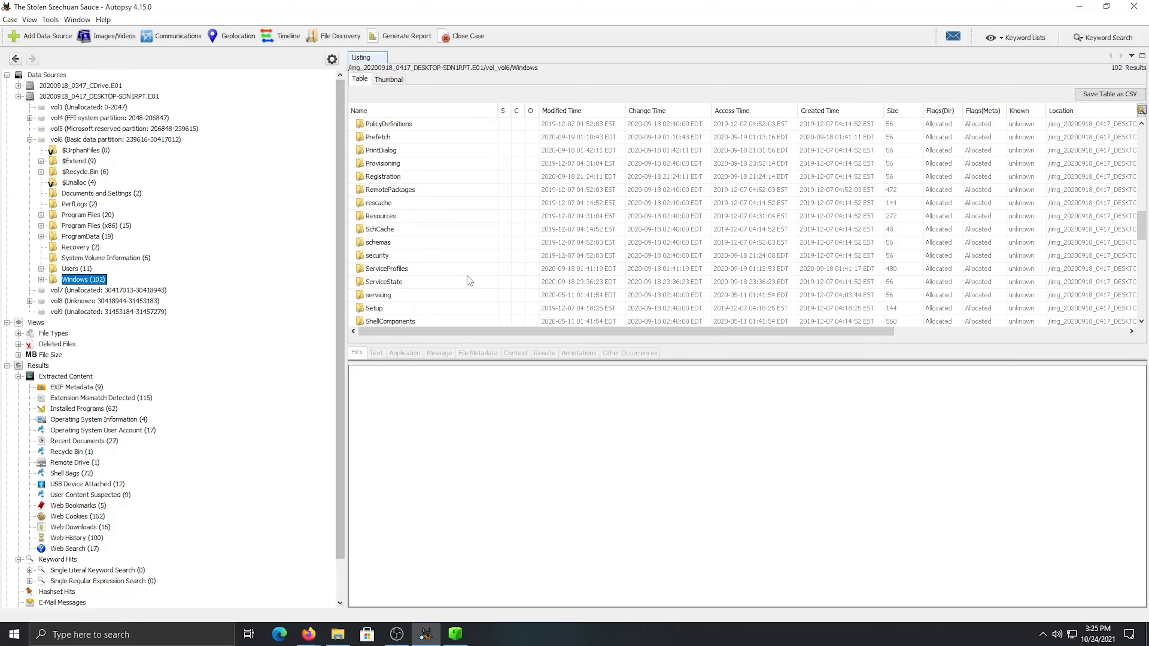
scroll(462, 277, "down", 5)
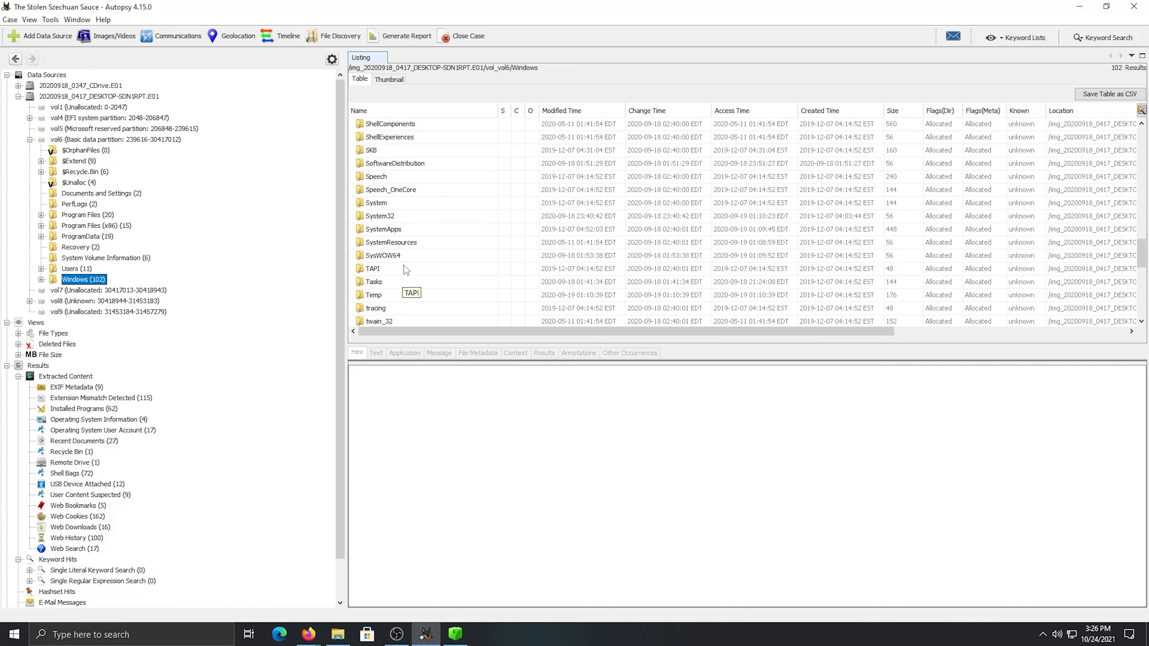
double_click(379, 216)
Open the config folder within System32 and select the desktop's SYSTEM hive
scroll(431, 255, "down", 20)
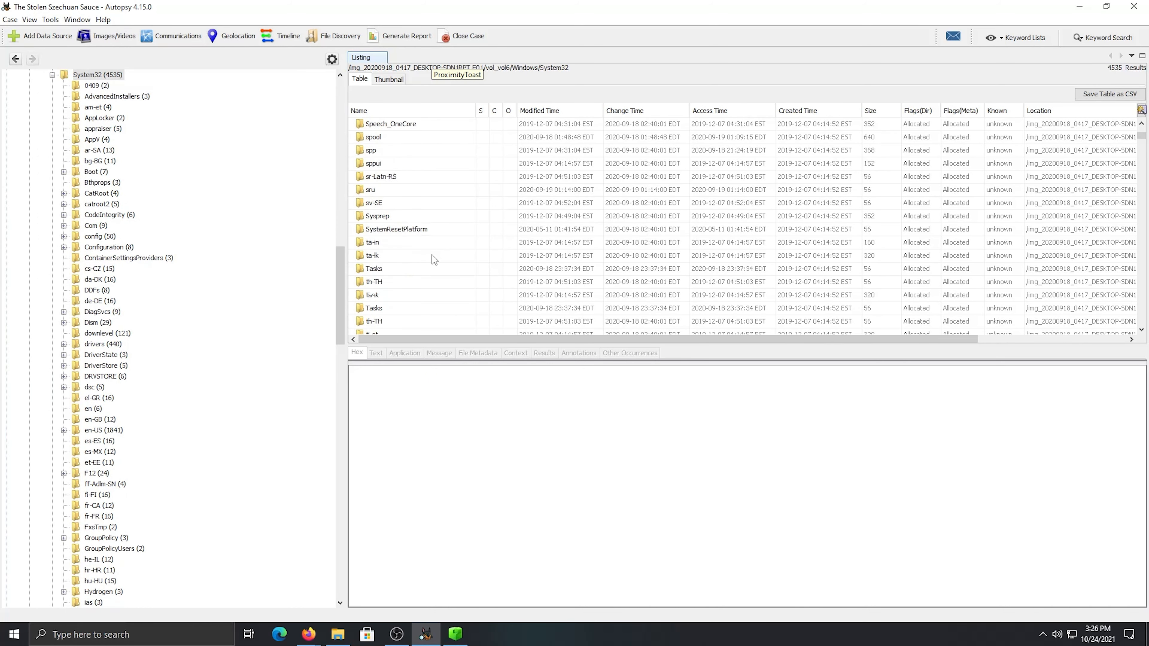
scroll(432, 255, "down", 8)
scroll(432, 257, "up", 17)
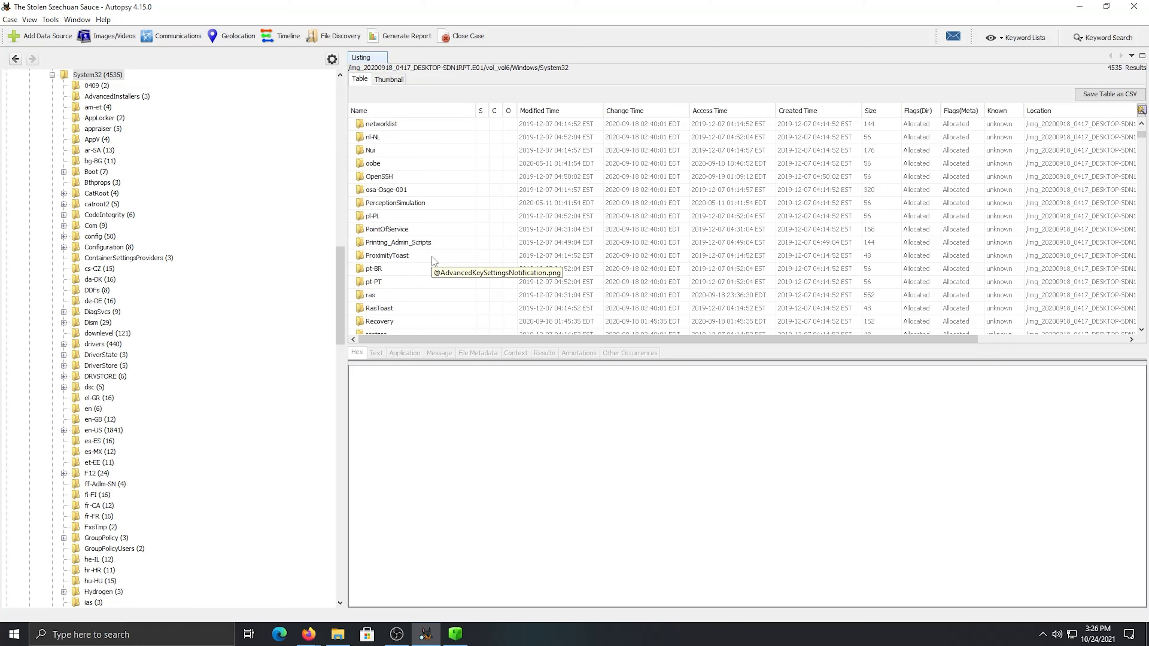
scroll(430, 256, "up", 20)
scroll(430, 256, "up", 1)
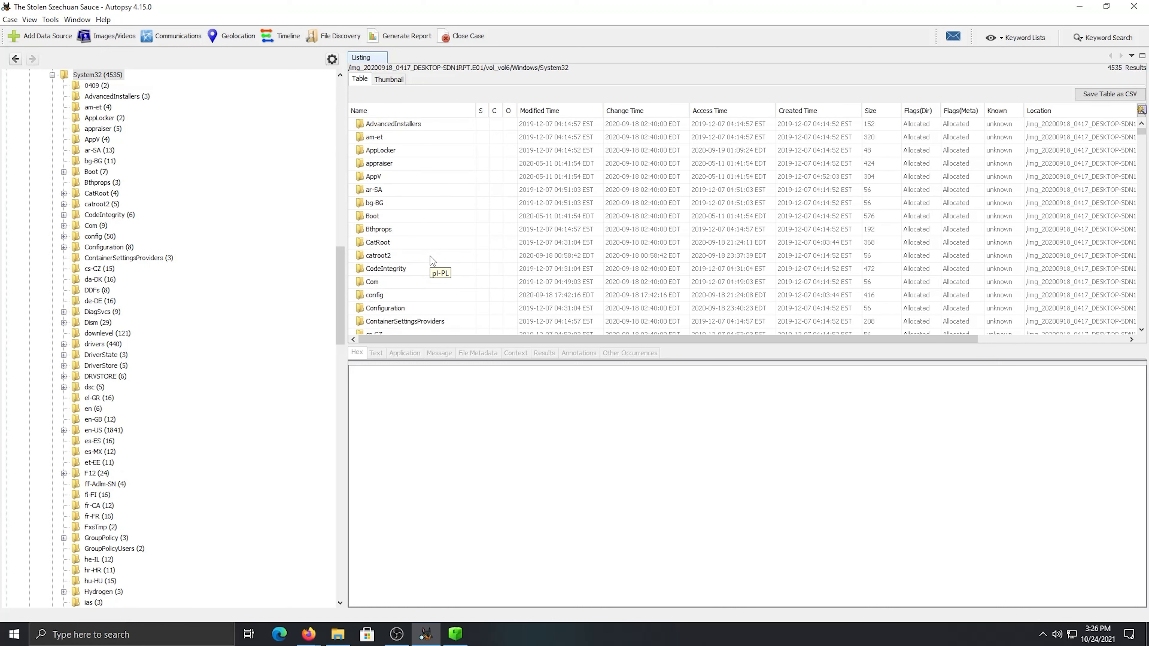
double_click(375, 295)
scroll(513, 295, "down", 4)
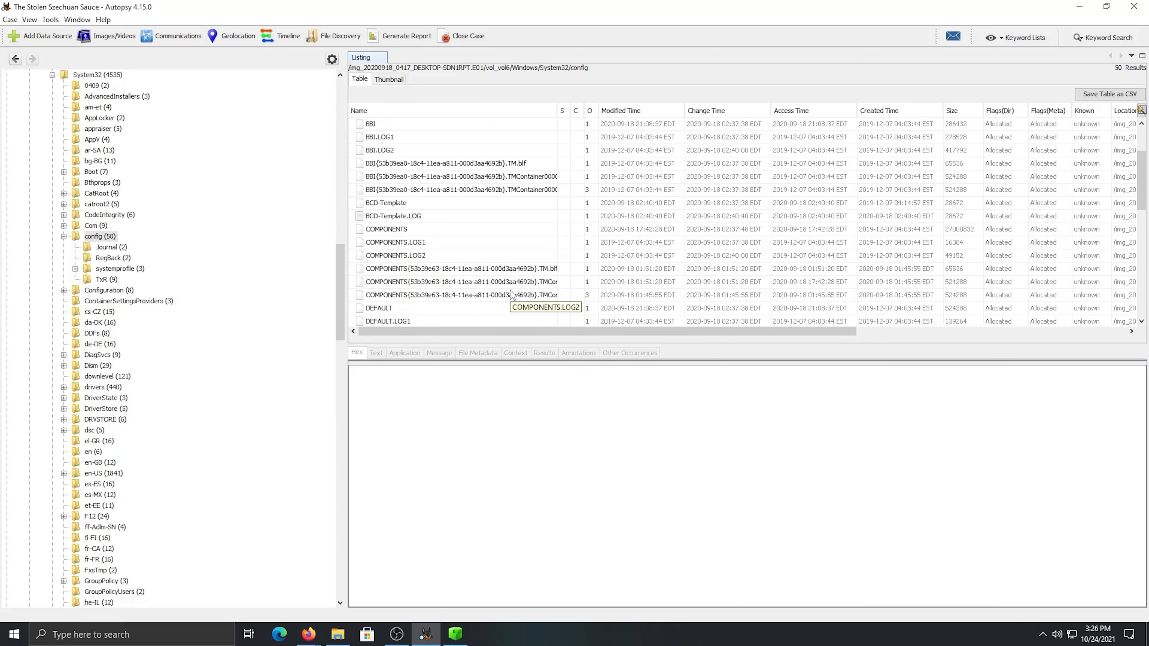
scroll(512, 295, "down", 6)
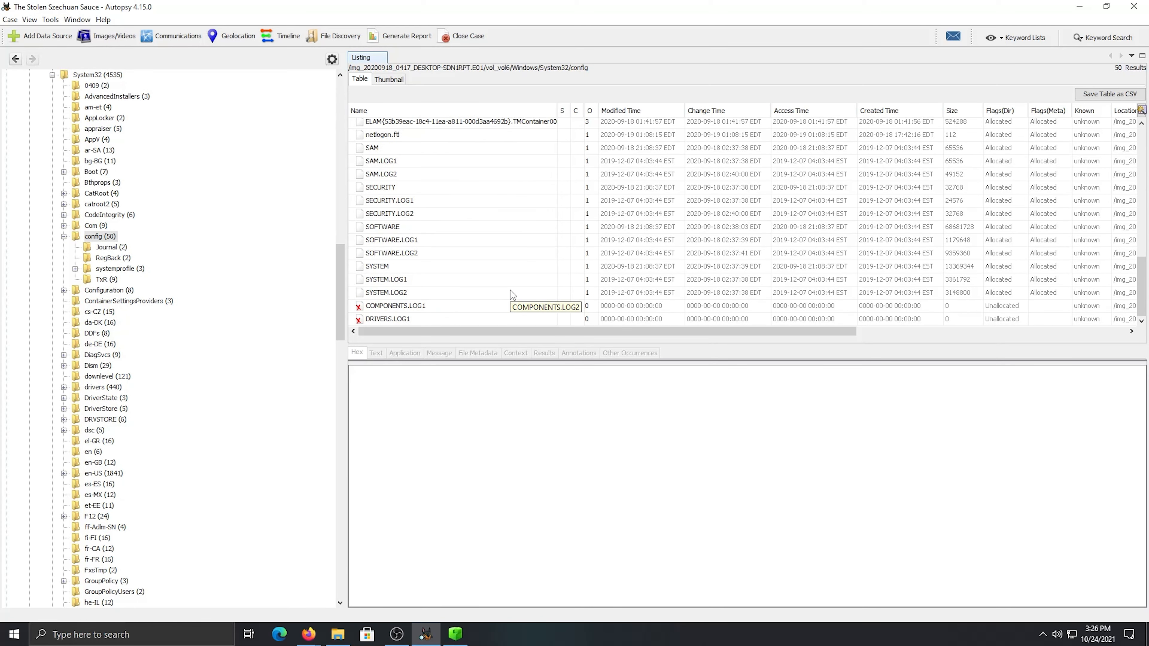
left_click(385, 268)
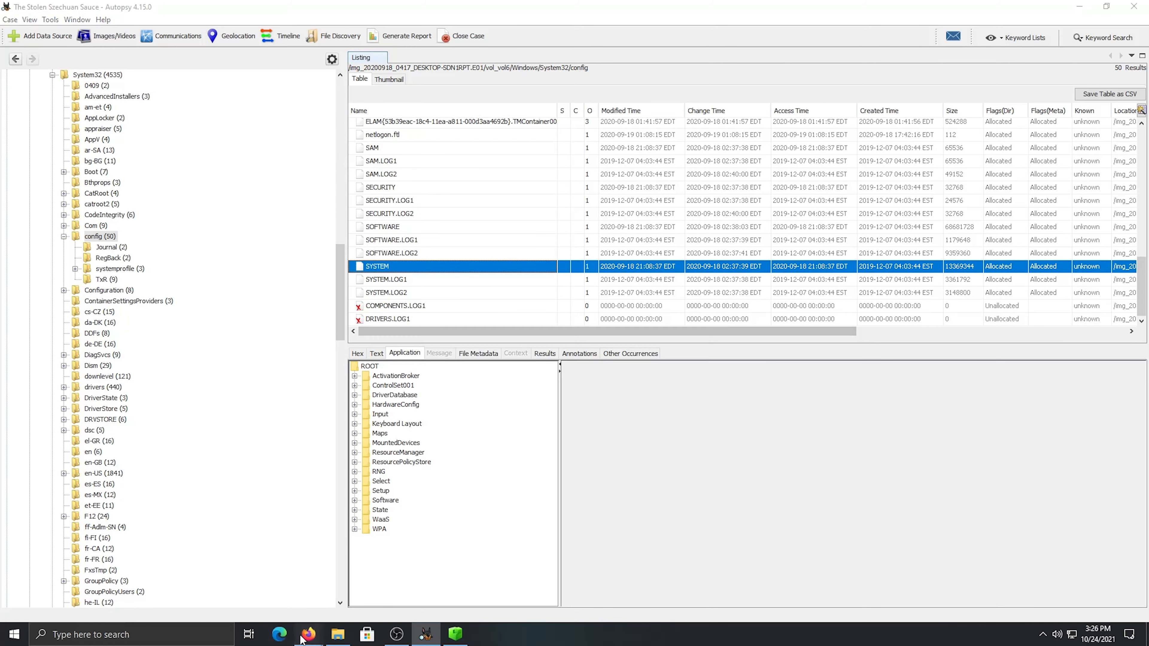
Look up the TCPIP interface registry path in the J3st3rJam3s DFIR Companion, then return to Autopsy
mouse_move(302, 639)
left_click(235, 579)
left_click(103, 15)
scroll(390, 423, "up", 3)
scroll(390, 426, "down", 7)
scroll(388, 428, "up", 9)
scroll(388, 428, "down", 3)
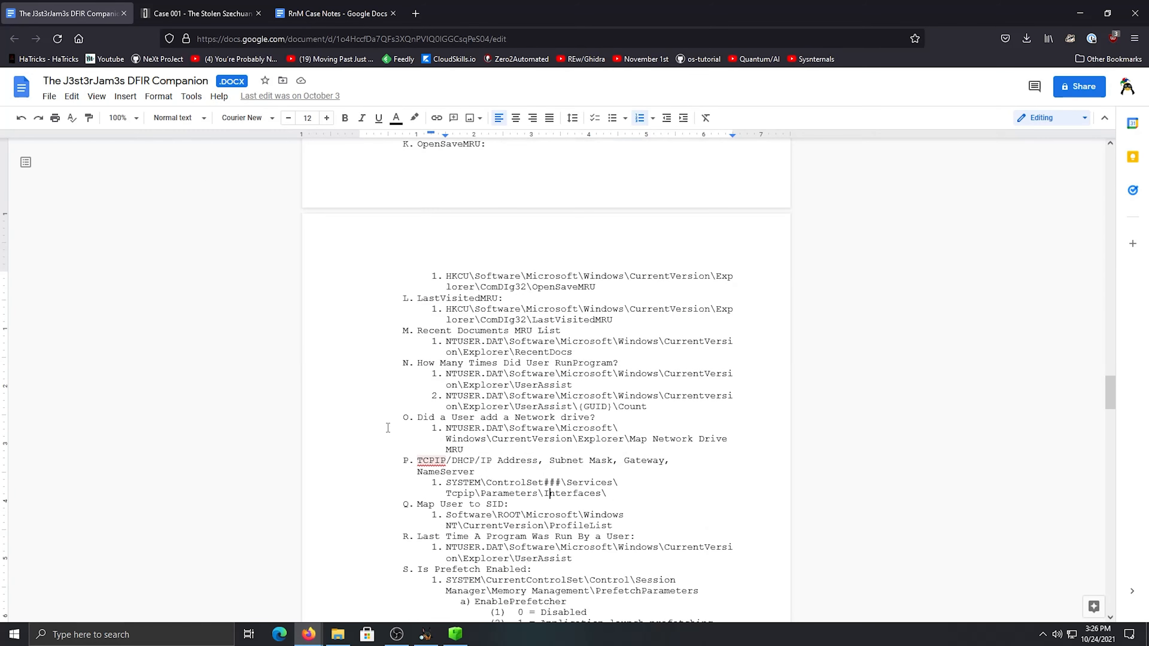
scroll(387, 429, "down", 4)
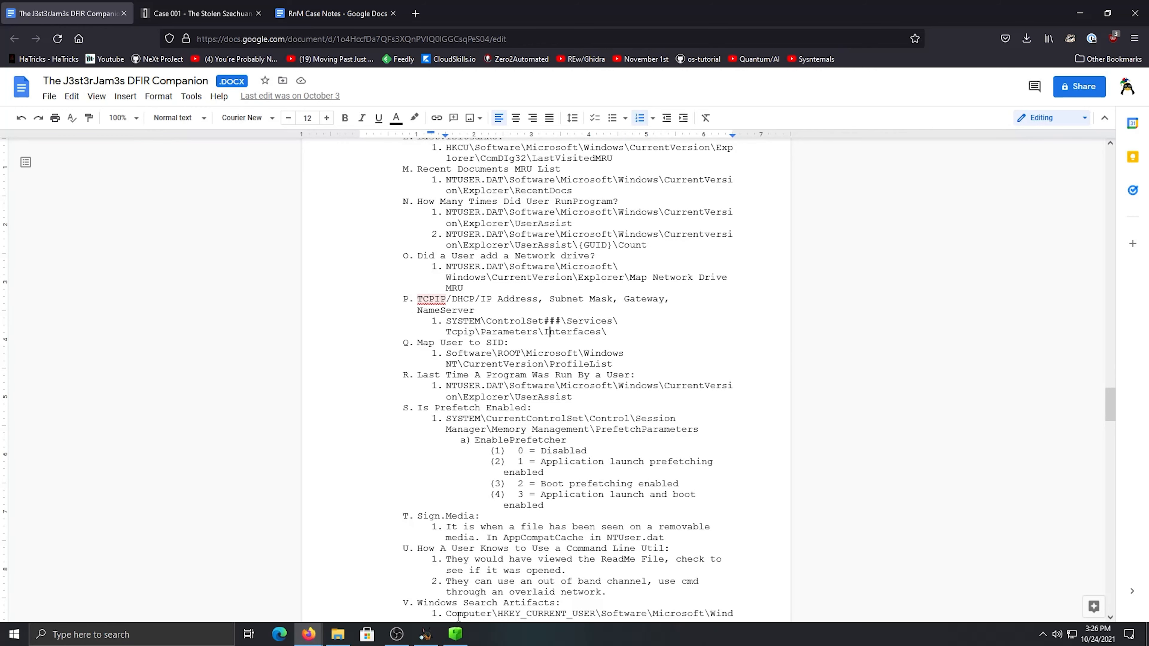
mouse_move(430, 634)
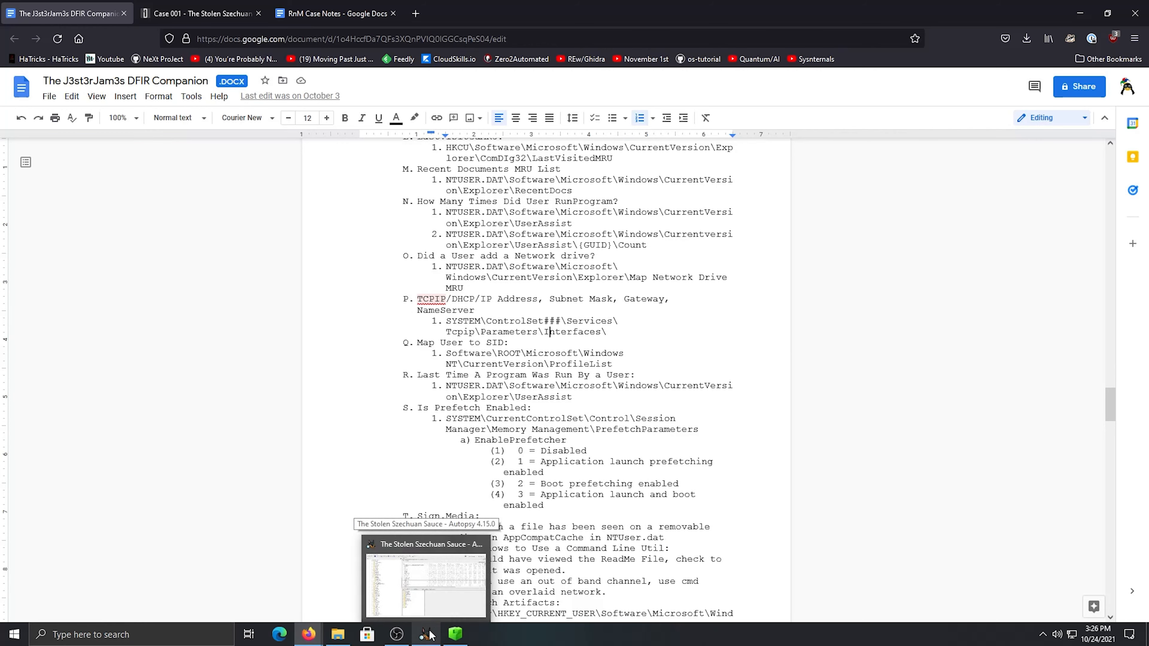
left_click(428, 634)
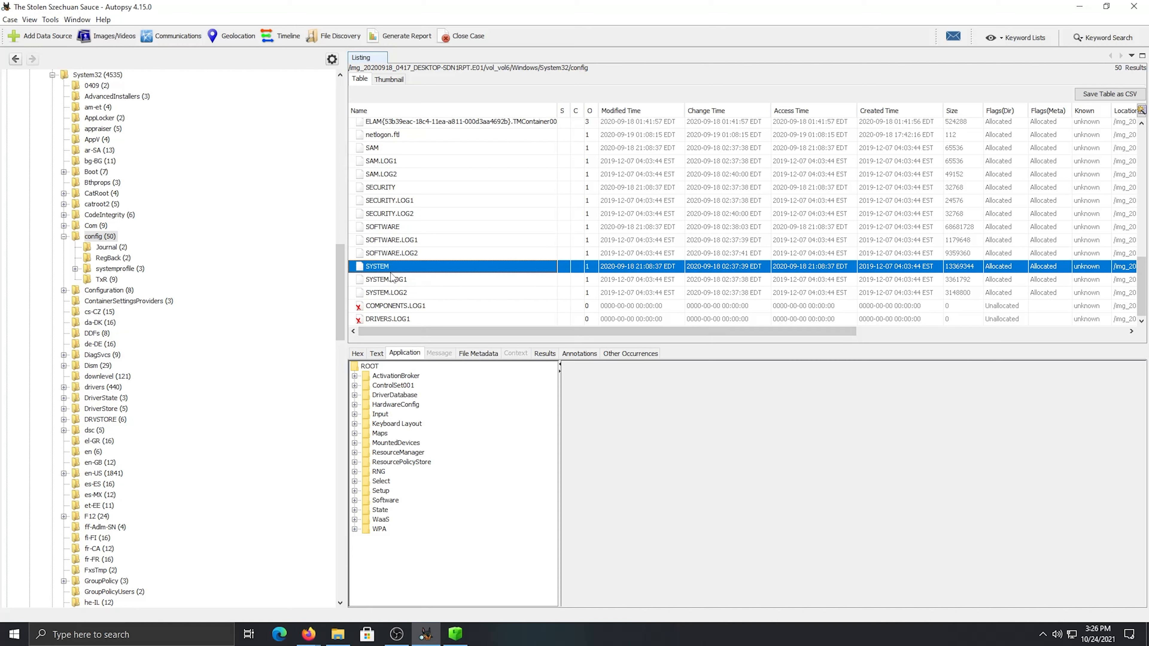
Expand ControlSet001, Services and the Tcpip key in the desktop's SYSTEM hive
left_click(356, 386)
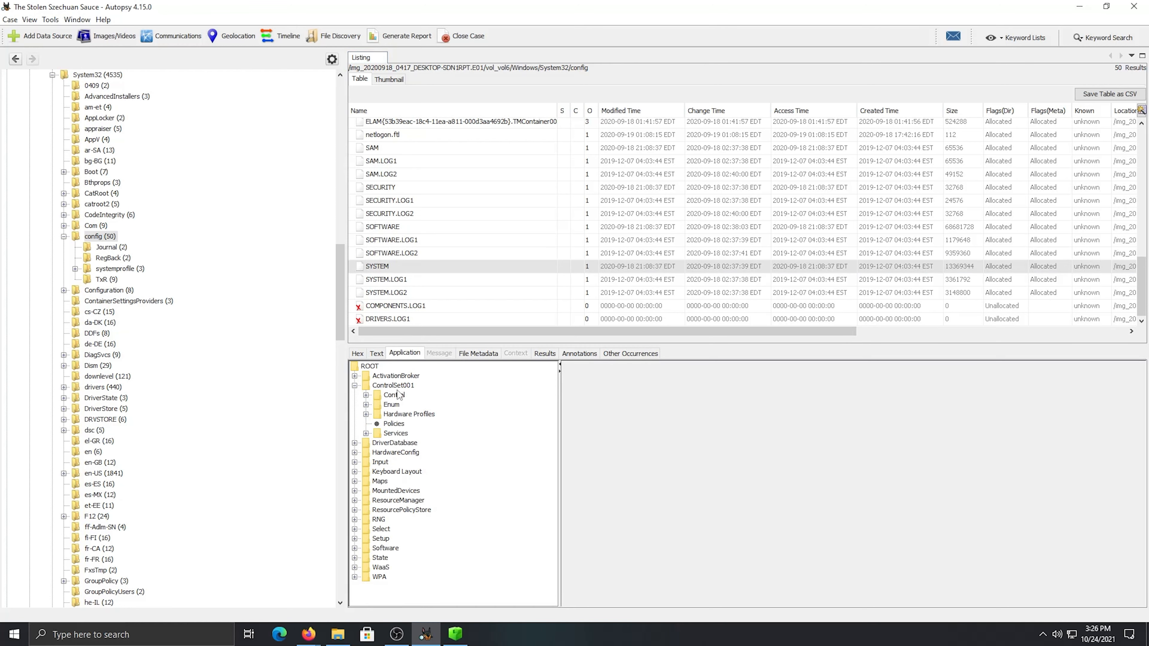
left_click(366, 433)
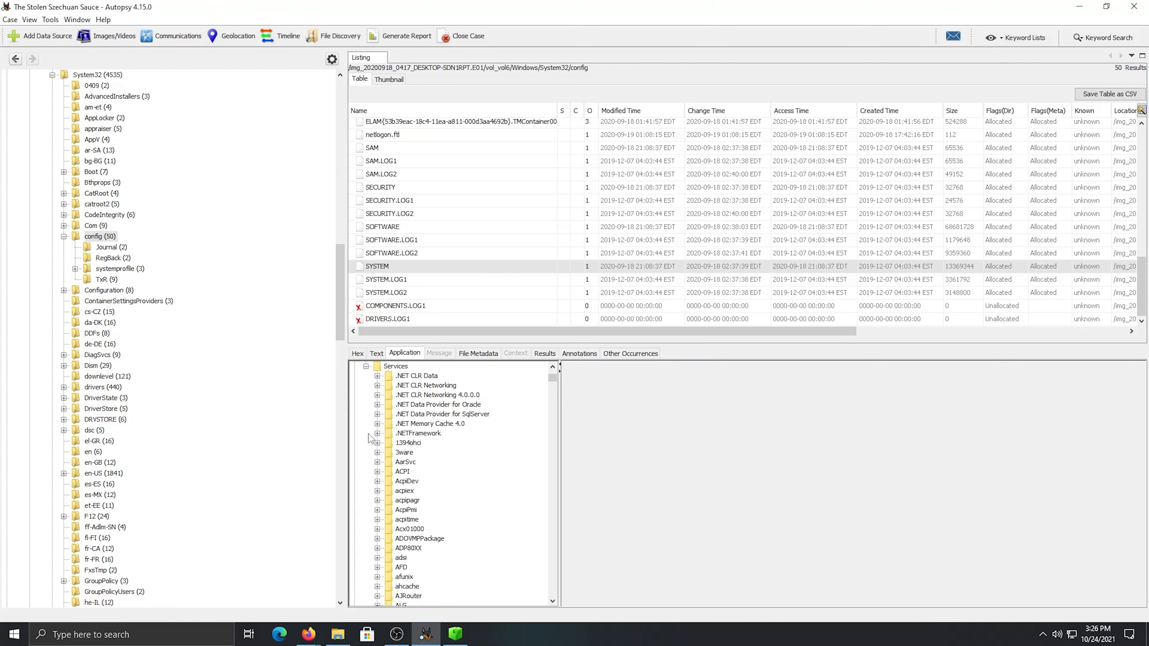
scroll(454, 440, "down", 10)
left_click_drag(556, 394, 555, 527)
double_click(403, 393)
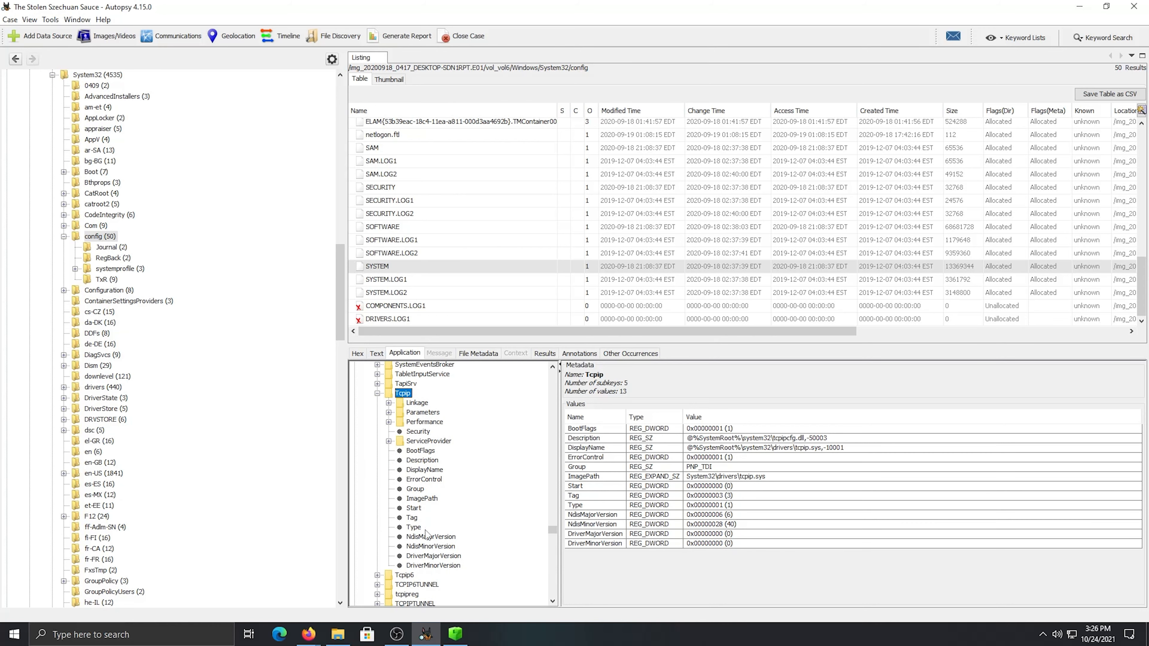
Open Tcpip's Parameters\Interfaces key and check the IPAddress and NameServer values of the {d2609205-c6f4-4151-b4e7-e2ac9452bcac} interface
left_click(389, 413)
left_click(446, 410)
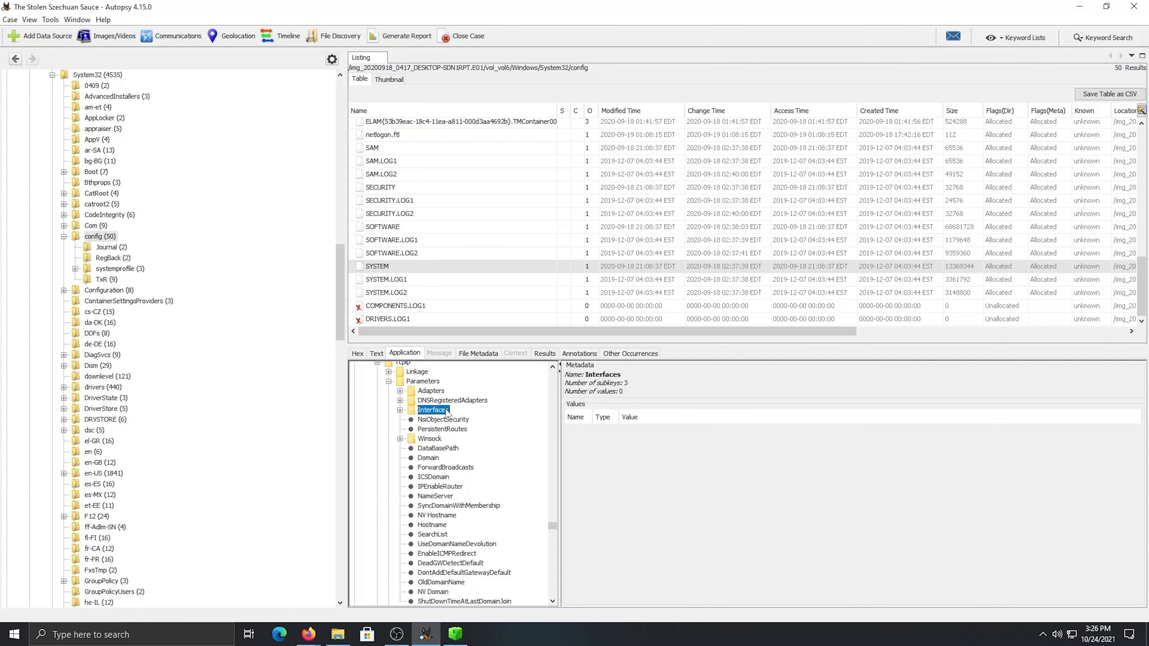
left_click(400, 410)
left_click(437, 421)
left_click(441, 429)
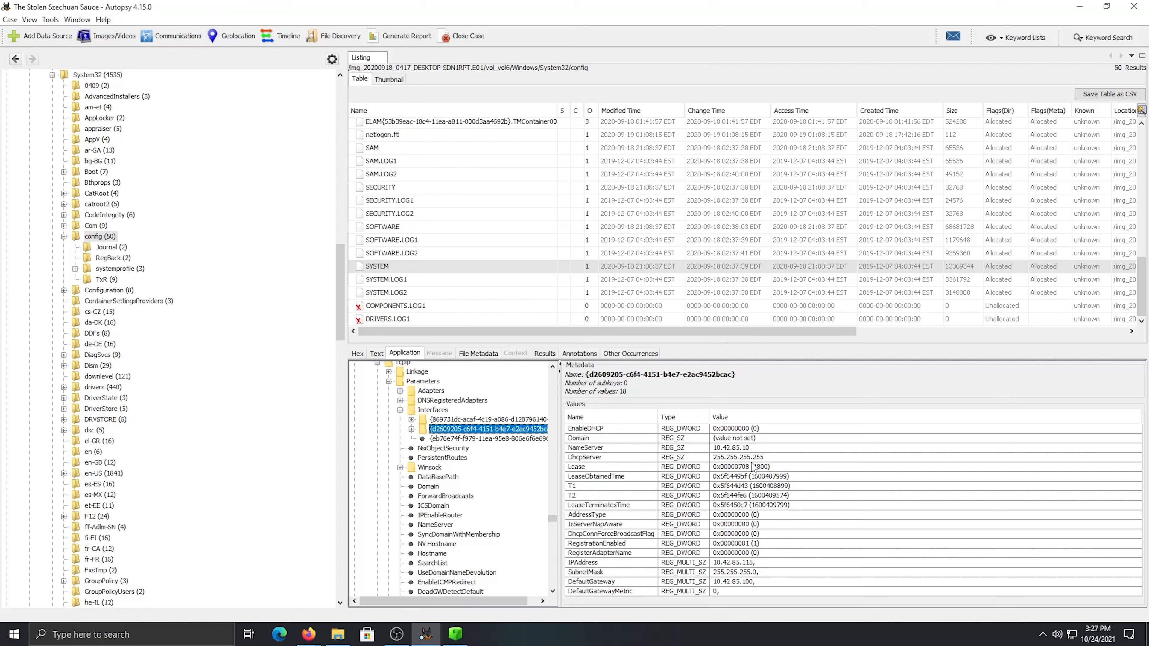
left_click(732, 563)
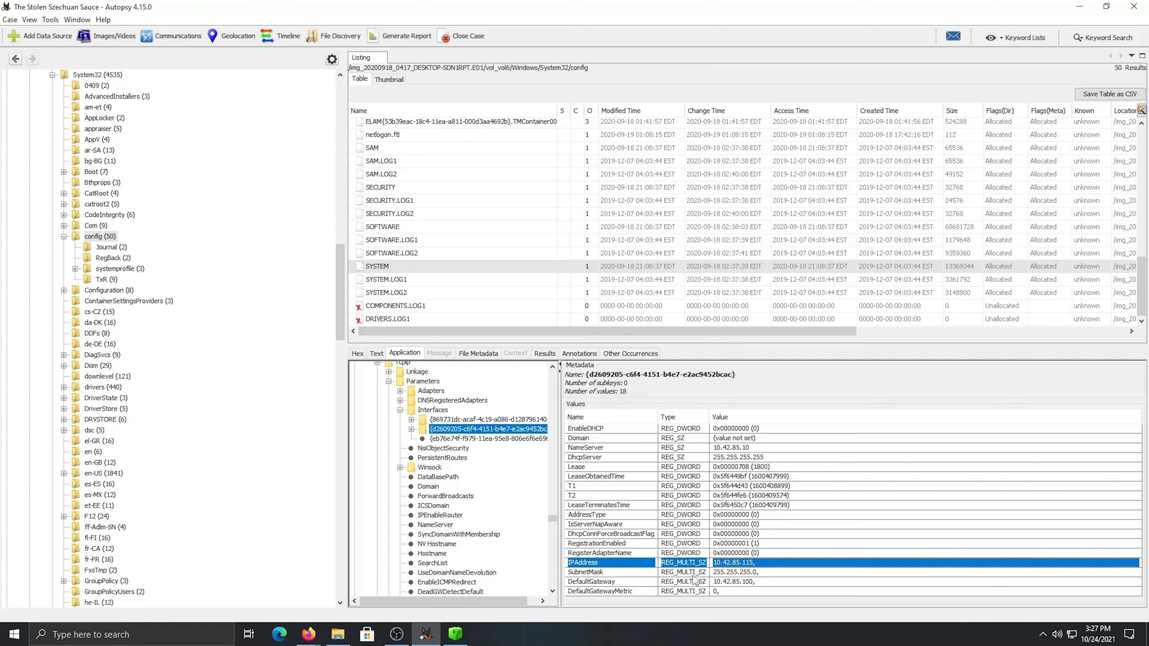
left_click(751, 448)
left_click(750, 563)
Switch to the RnM Case Notes in Firefox and change question 9's first network layout entry to "10.42.85.10 - DC"
mouse_move(309, 634)
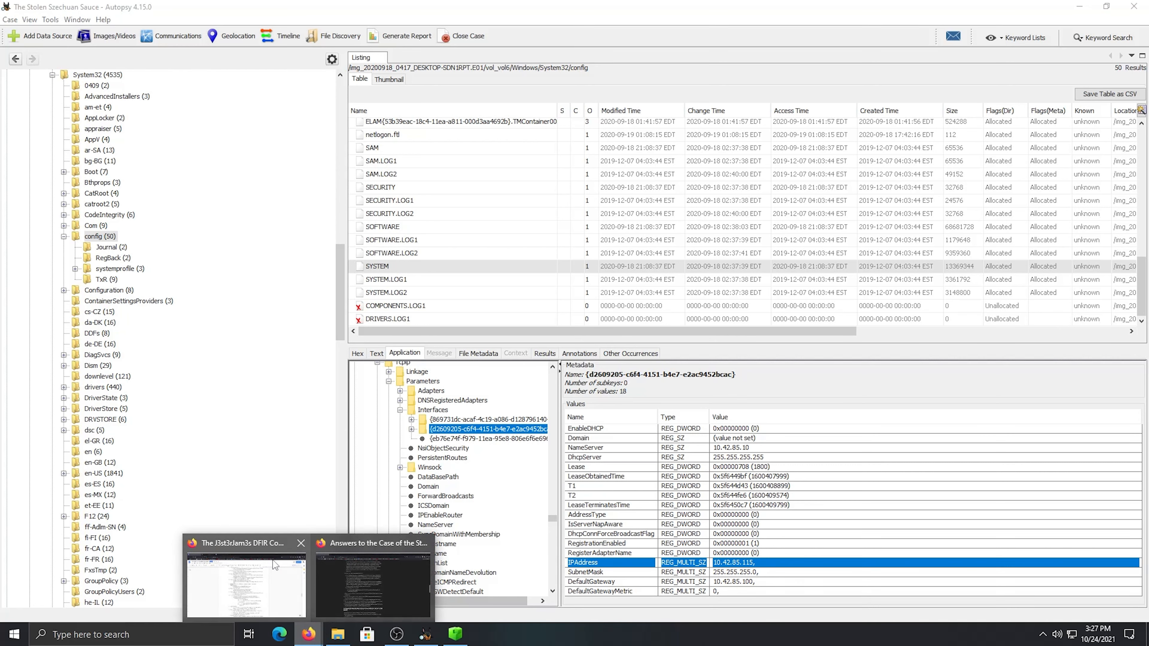
left_click(276, 561)
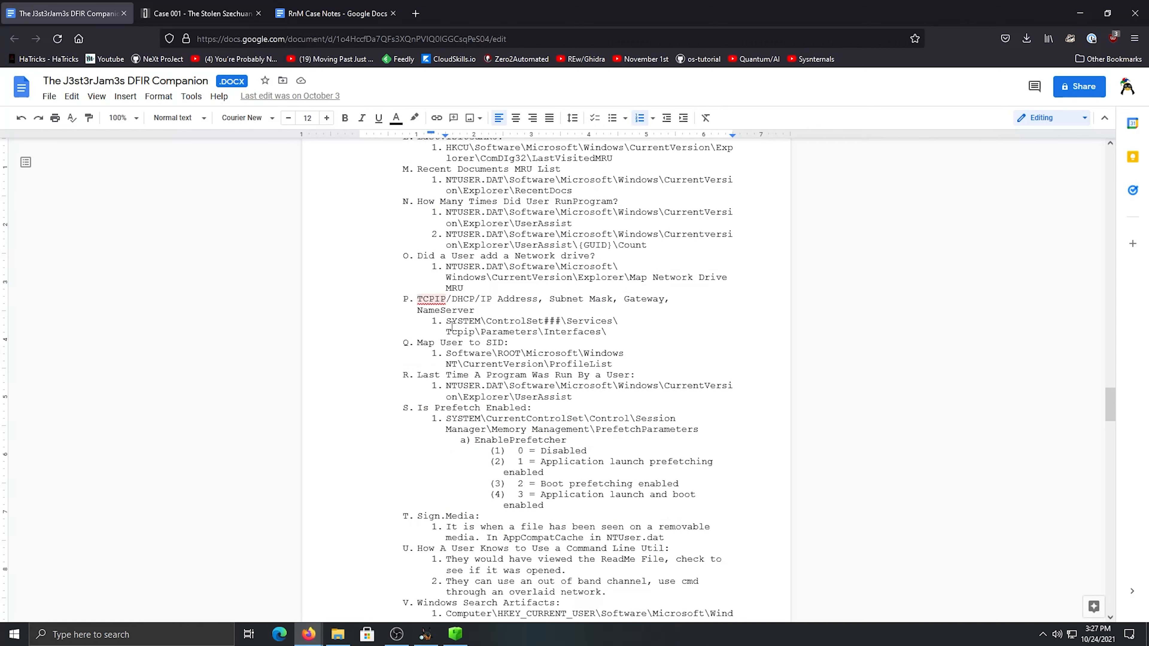
scroll(457, 330, "down", 2)
left_click(340, 14)
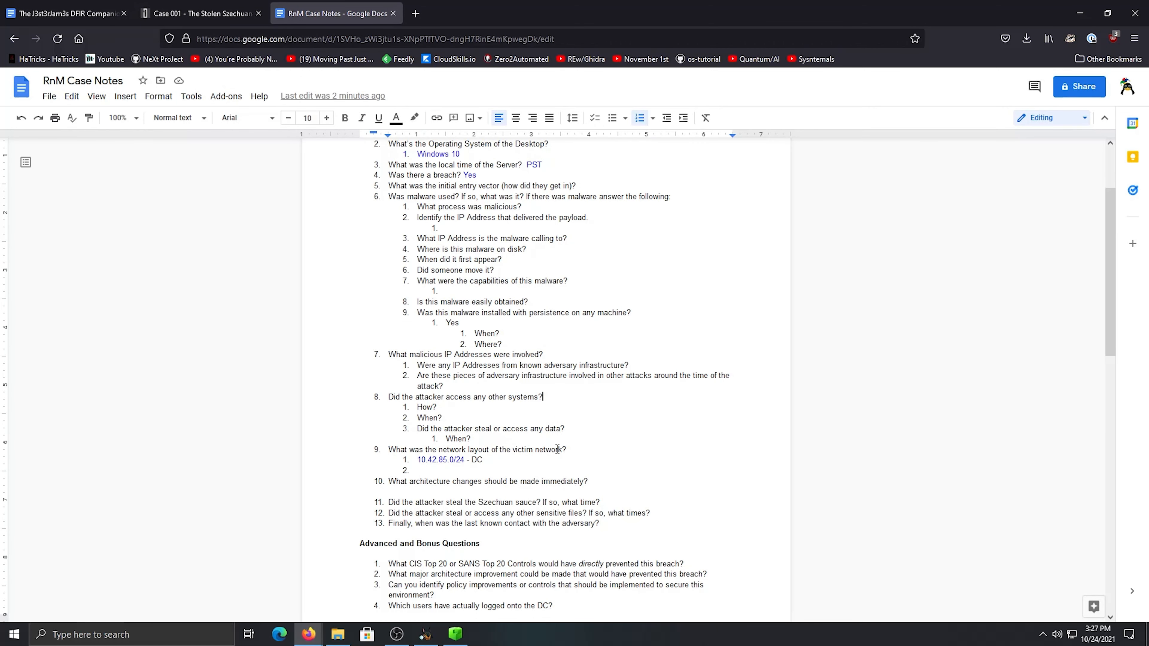
key("ctrl+z")
key("ctrl+z")
key("ctrl+z")
key("ctrl+z")
type("10 -")
key("BackSpace")
key("BackSpace")
key("BackSpace")
type("- DC")
Add "10.42.85.115 - Desktop" as question 9's second entry, checking the interface's IP address in Autopsy
left_click(455, 470)
type("10.42.")
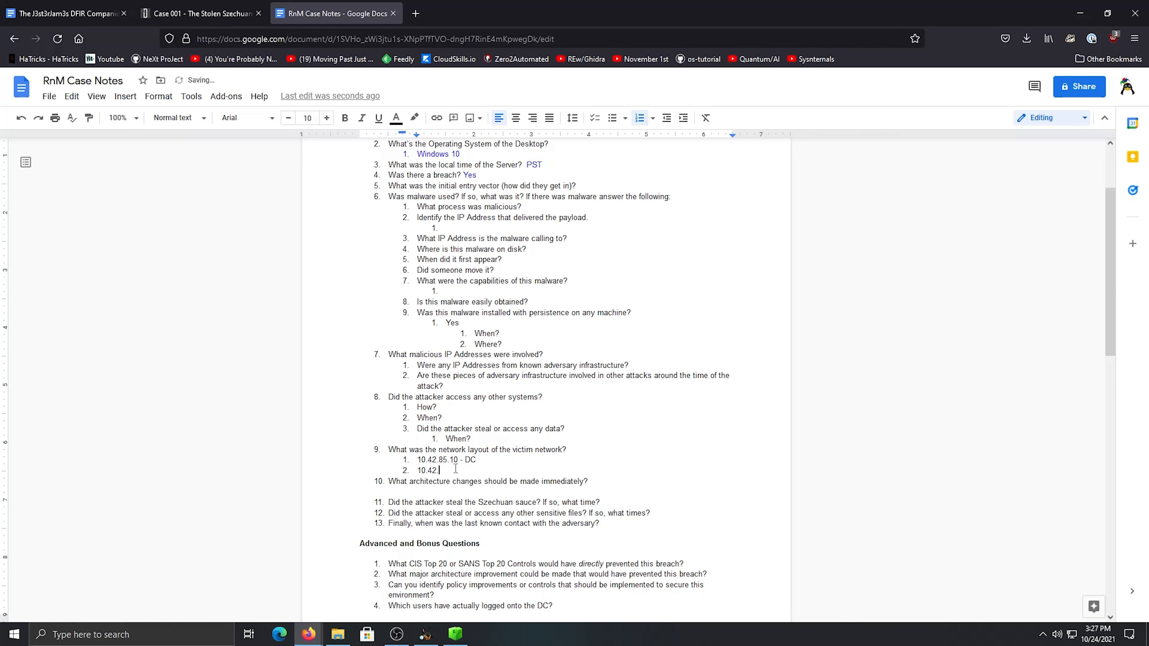
type("85")
left_click(425, 634)
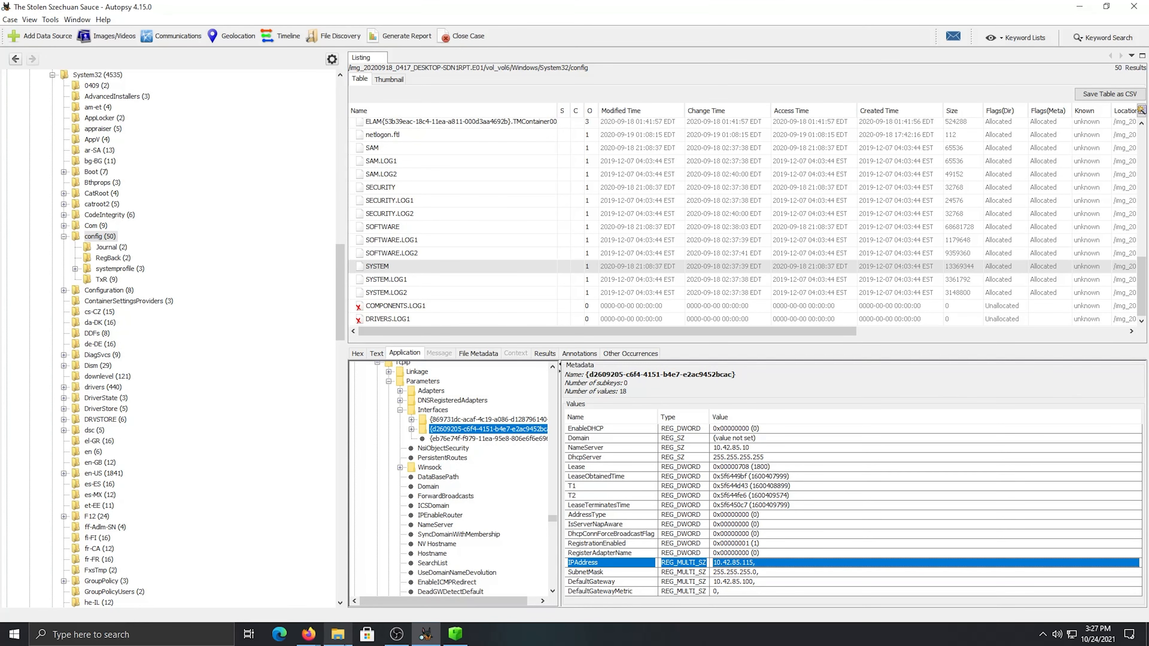
mouse_move(310, 638)
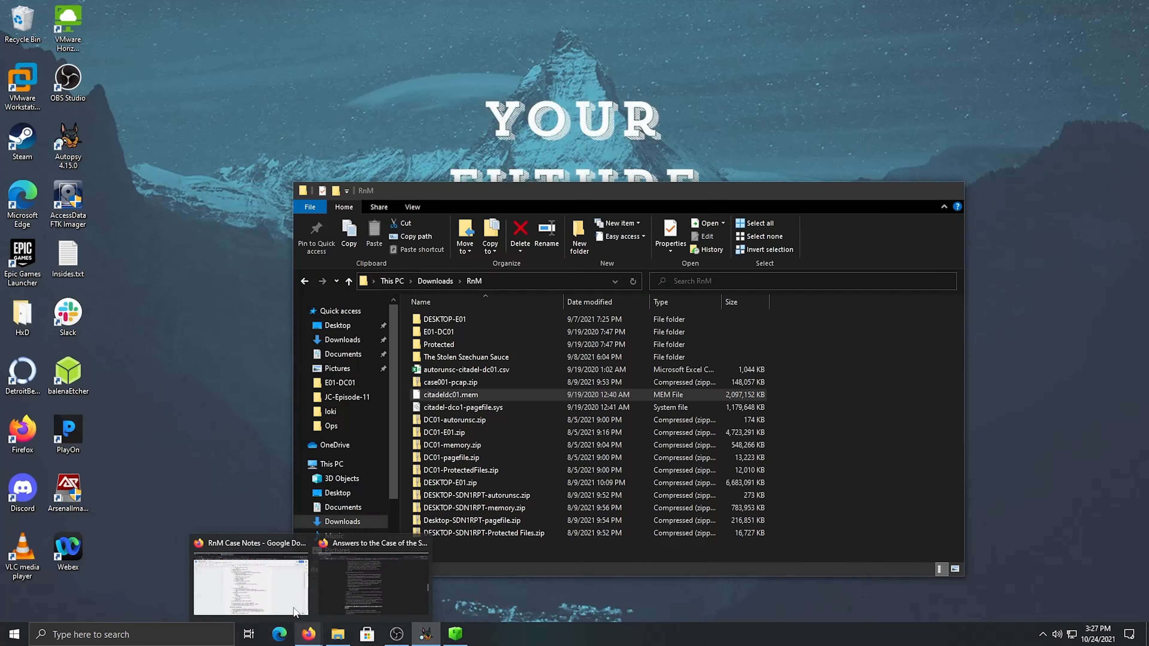
left_click(338, 600)
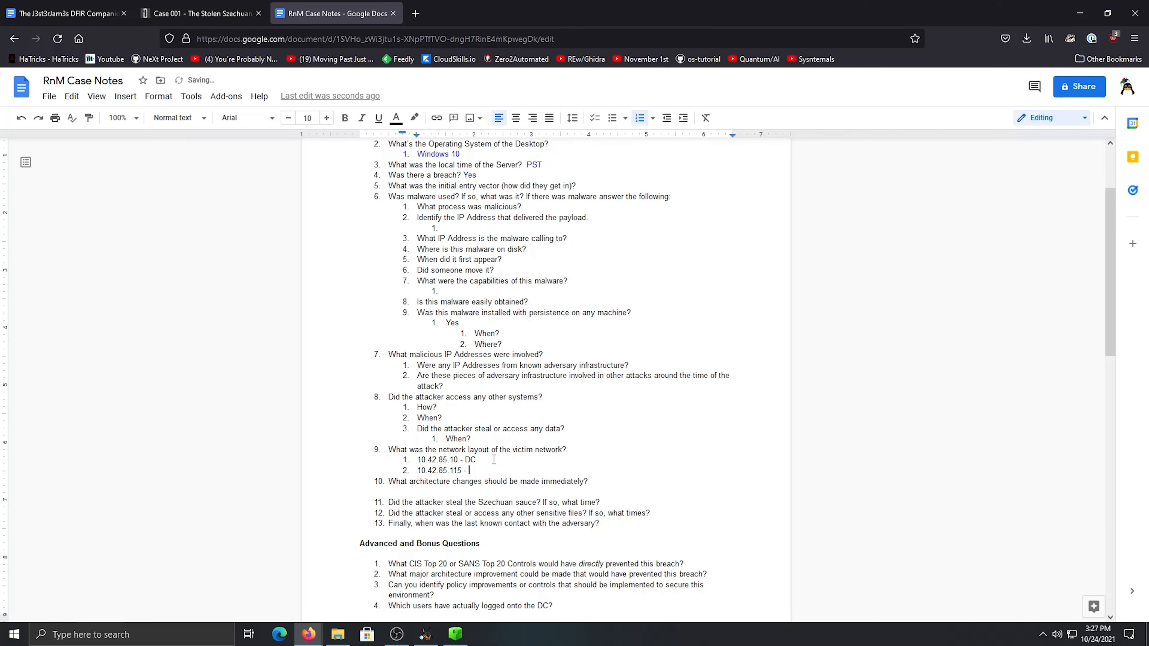
type("- Deskotp")
key("BackSpace")
key("BackSpace")
key("BackSpace")
type("top10.412.=")
Enter the subnet 10.42.85.0/24 right after the victim network layout question
key("BackSpace")
key("BackSpace")
key("BackSpace")
key("BackSpace")
type("2.1")
key("BackSpace")
type("85.0/24")
Colour the two host entries and the subnet answer of question 9 blue
left_click(601, 462)
left_click_drag(544, 467, 419, 464)
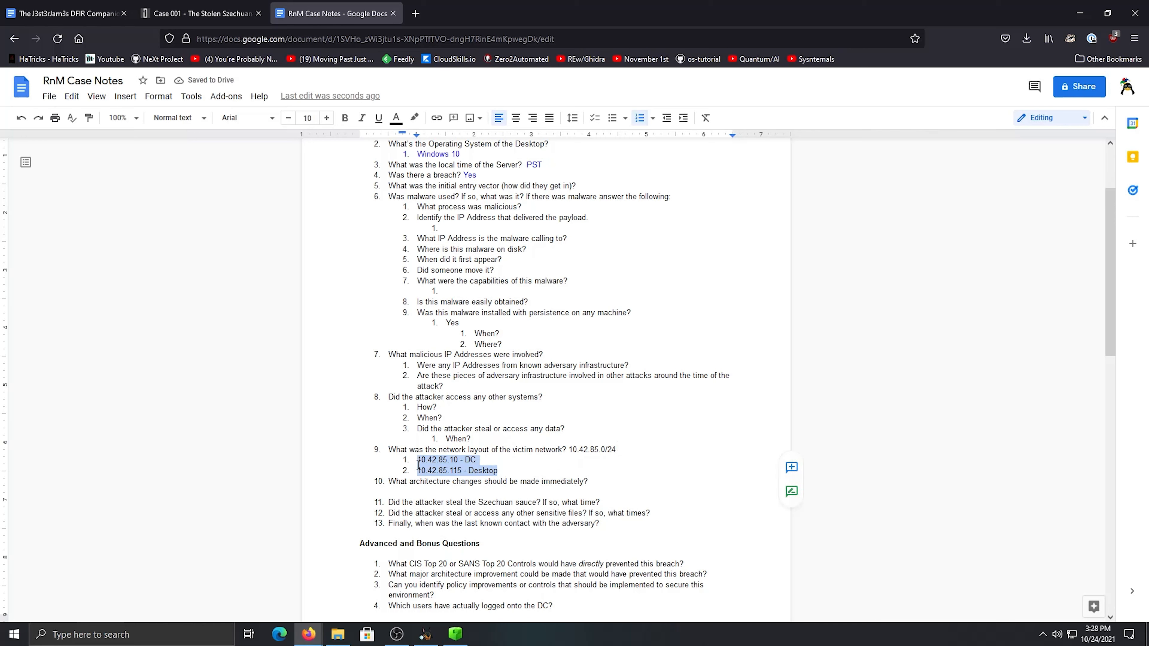
left_click(396, 119)
left_click(488, 188)
left_click_drag(619, 453, 569, 453)
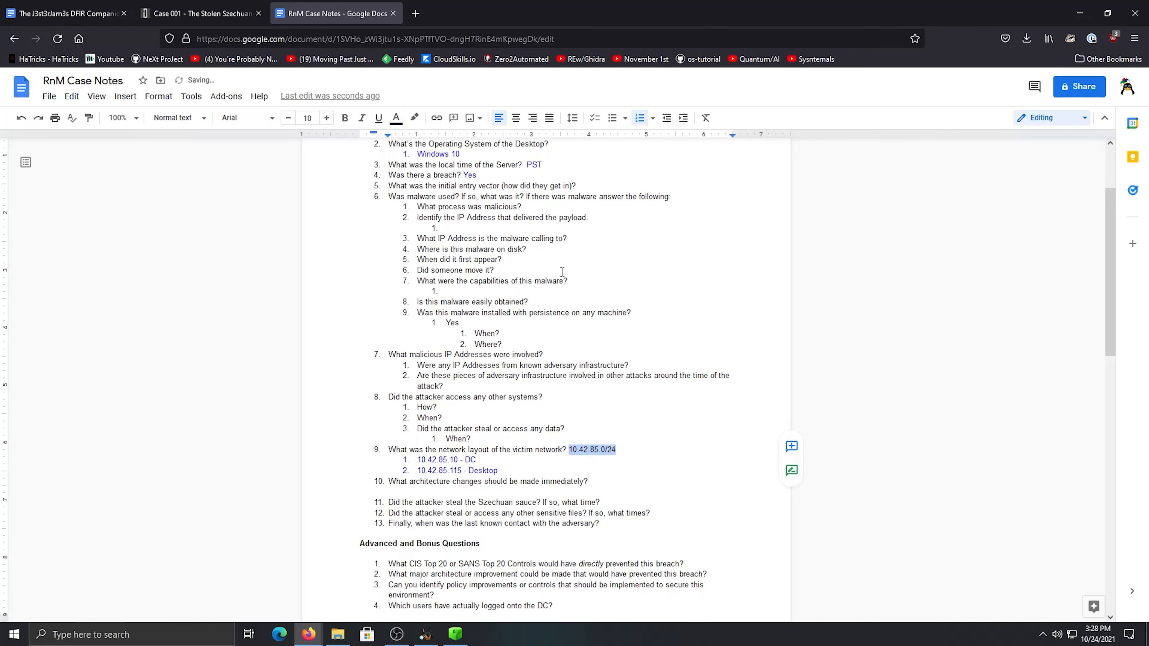
left_click(397, 118)
left_click(493, 195)
left_click(502, 460)
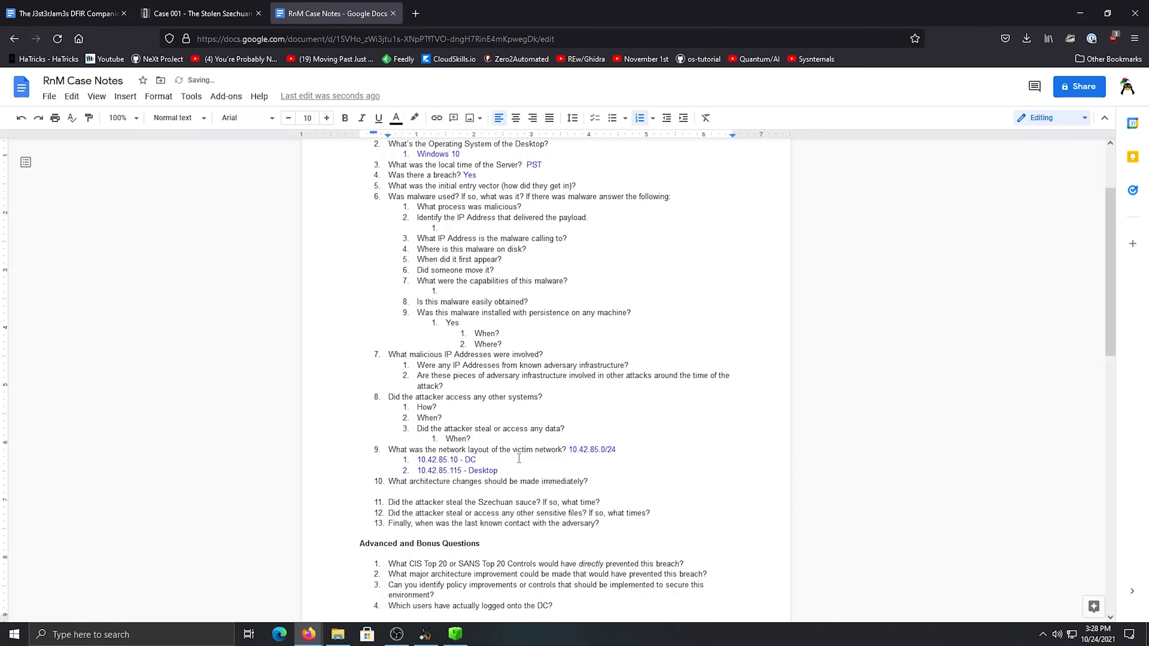
Colour the "Yes" answer under the malware persistence question blue and review the remaining questions
left_click_drag(460, 323, 444, 323)
left_click(396, 119)
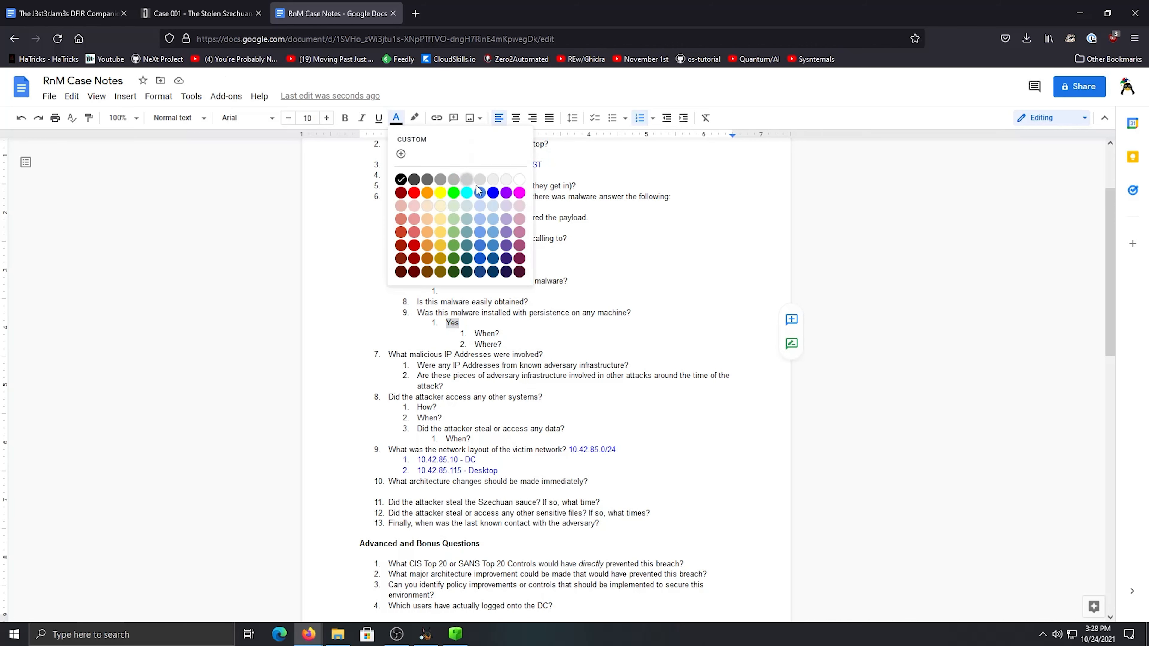
left_click(493, 193)
left_click(503, 429)
scroll(565, 206, "up", 1)
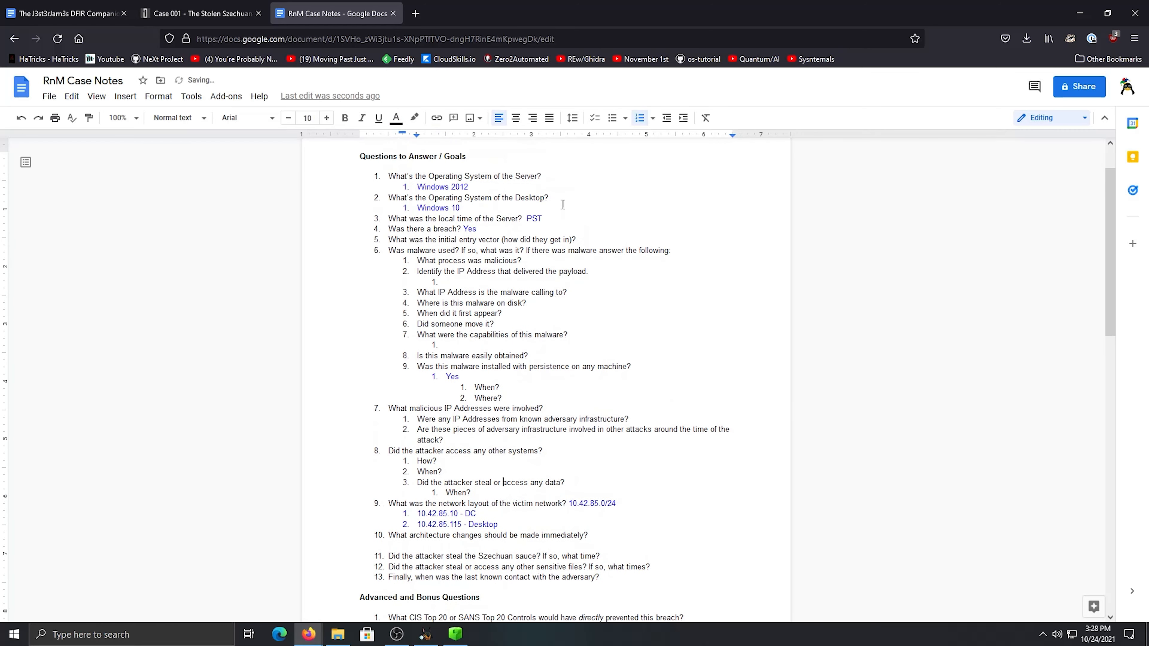
scroll(531, 291, "down", 1)
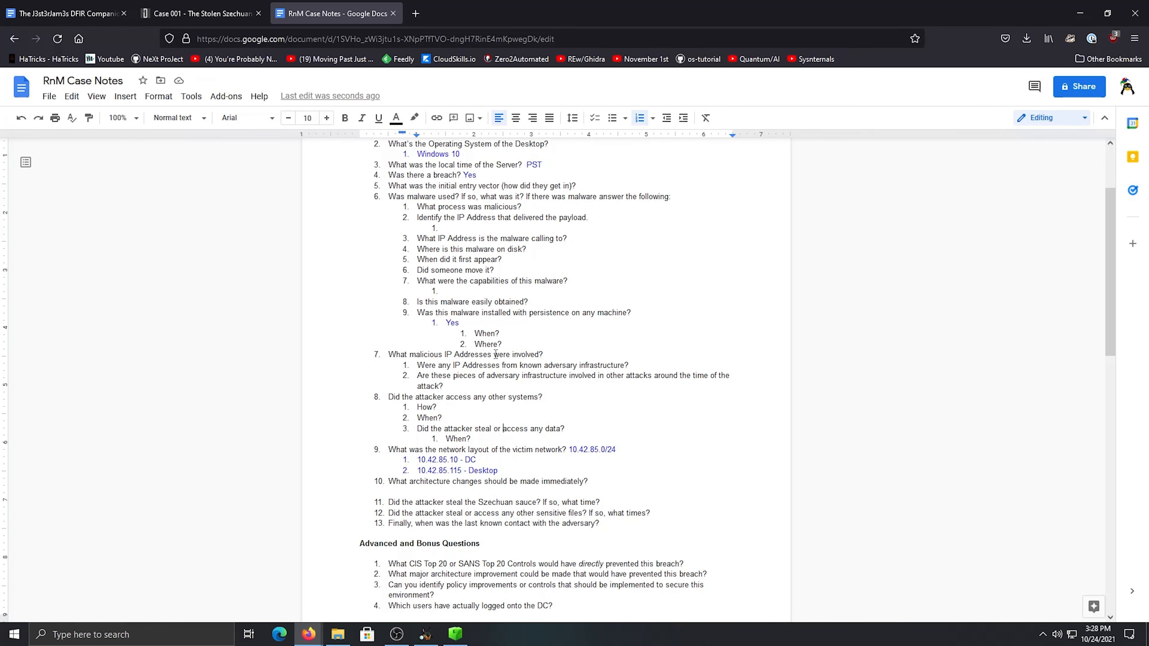
left_click(522, 354)
Switch back to Autopsy and collapse the Windows folder of the desktop image's vol6
left_click(425, 634)
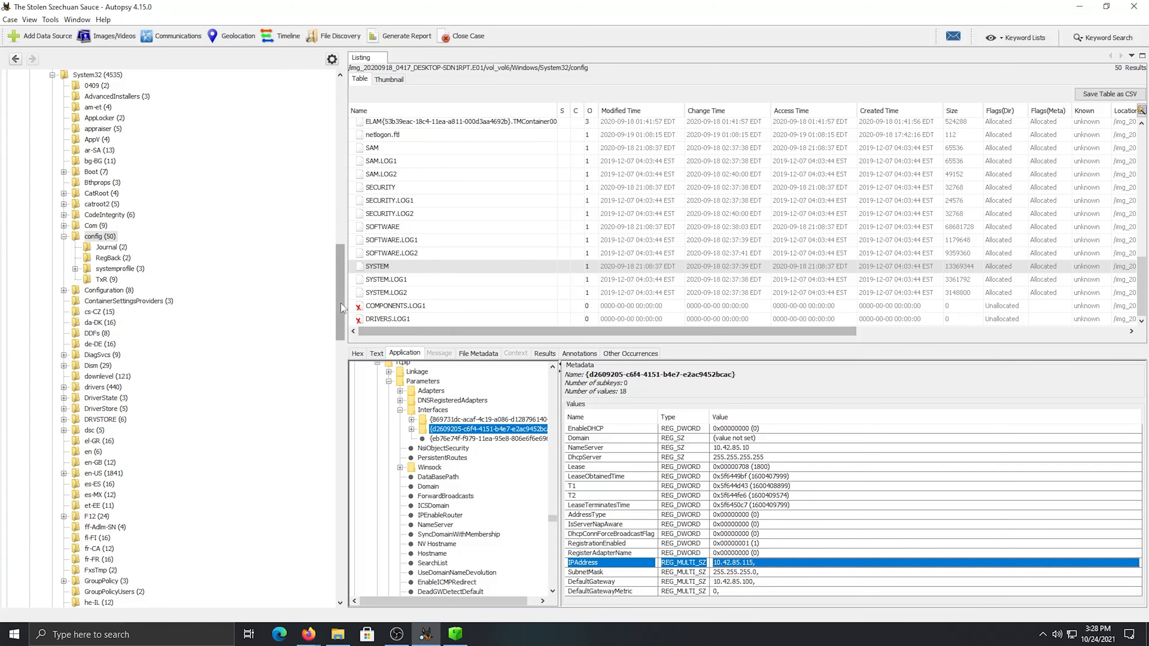
left_click_drag(341, 304, 341, 136)
left_click(41, 279)
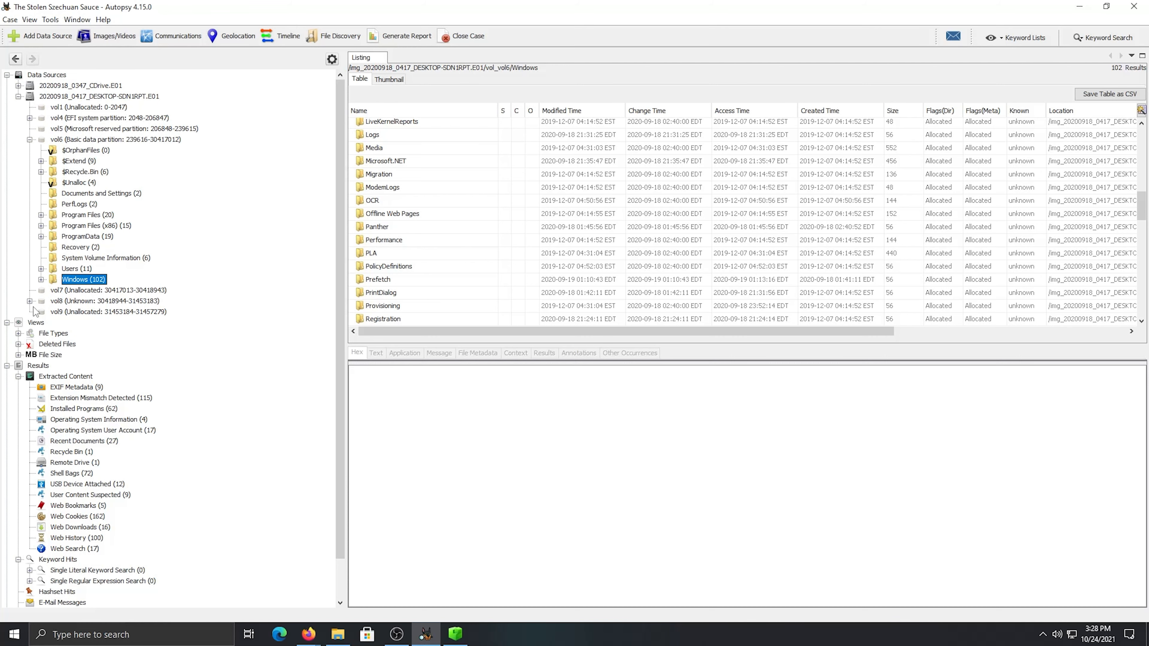
Open the extracted Web History results and collapse vol6 of the desktop image
scroll(82, 375, "down", 2)
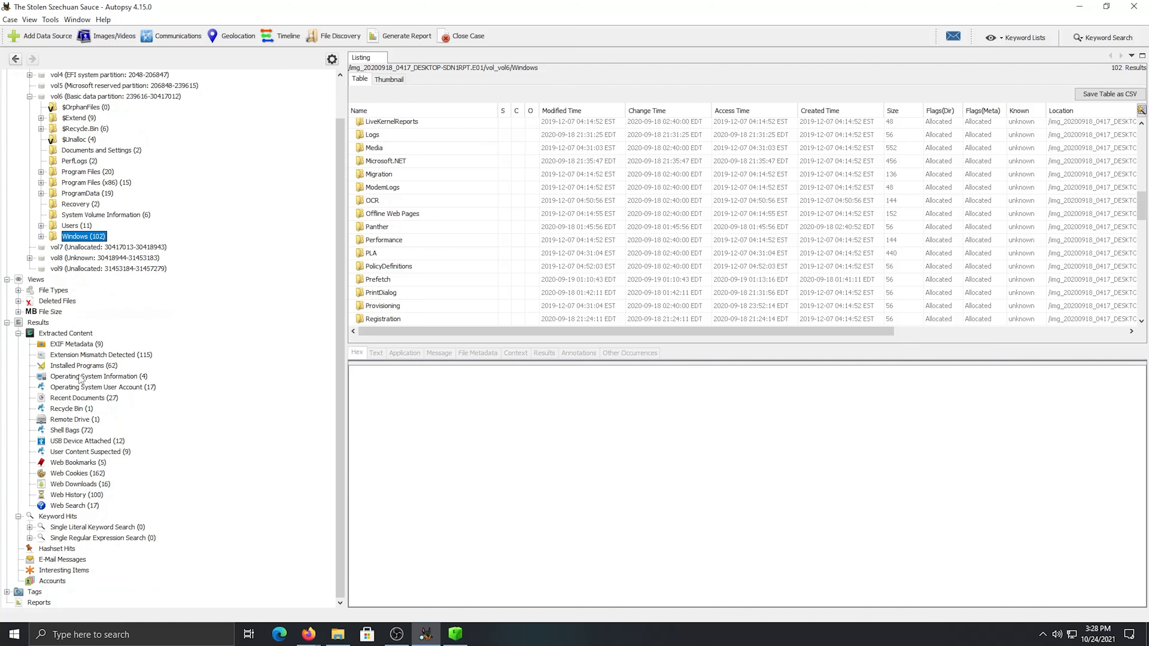
left_click(83, 497)
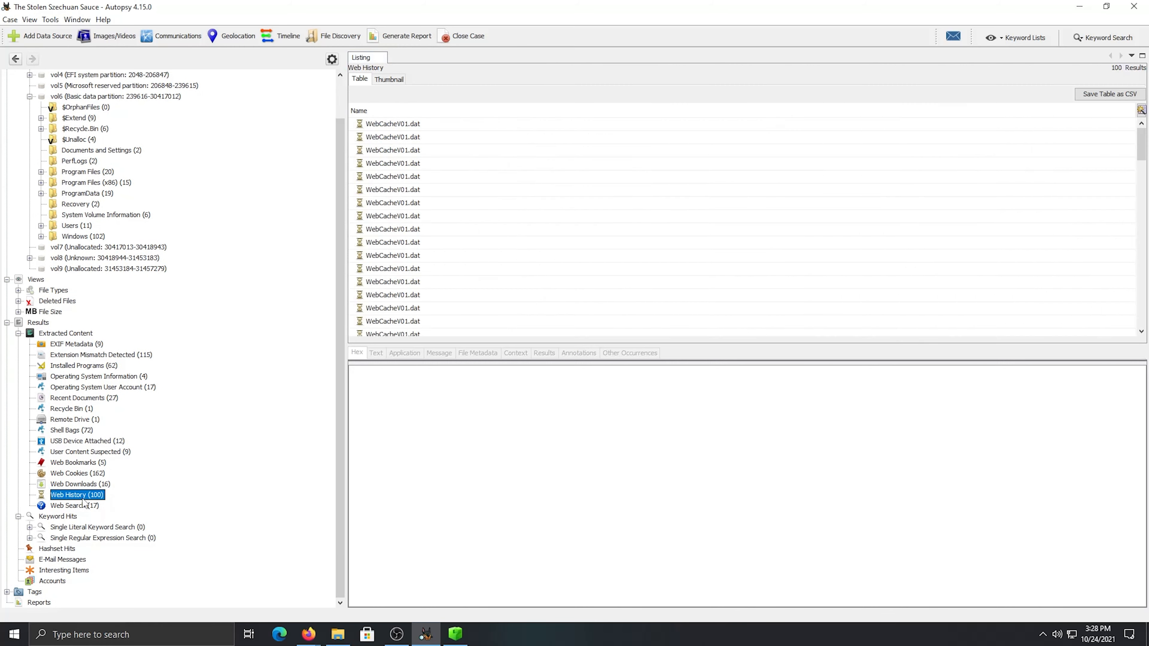
scroll(121, 252, "up", 2)
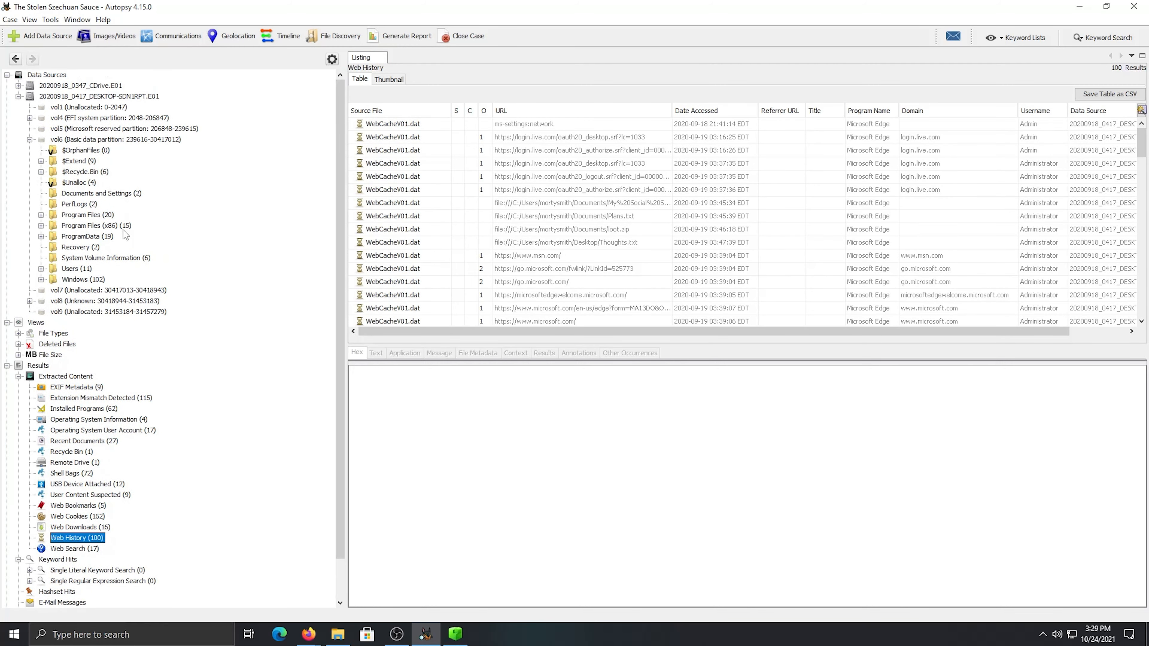
left_click(29, 140)
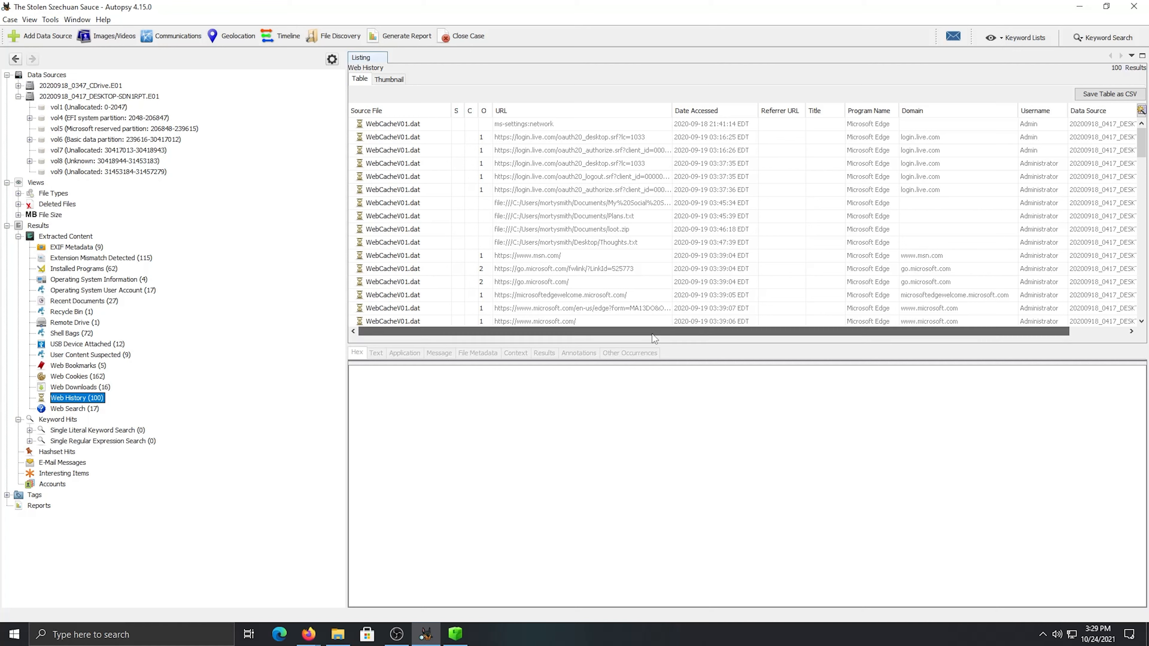
left_click_drag(653, 335, 744, 337)
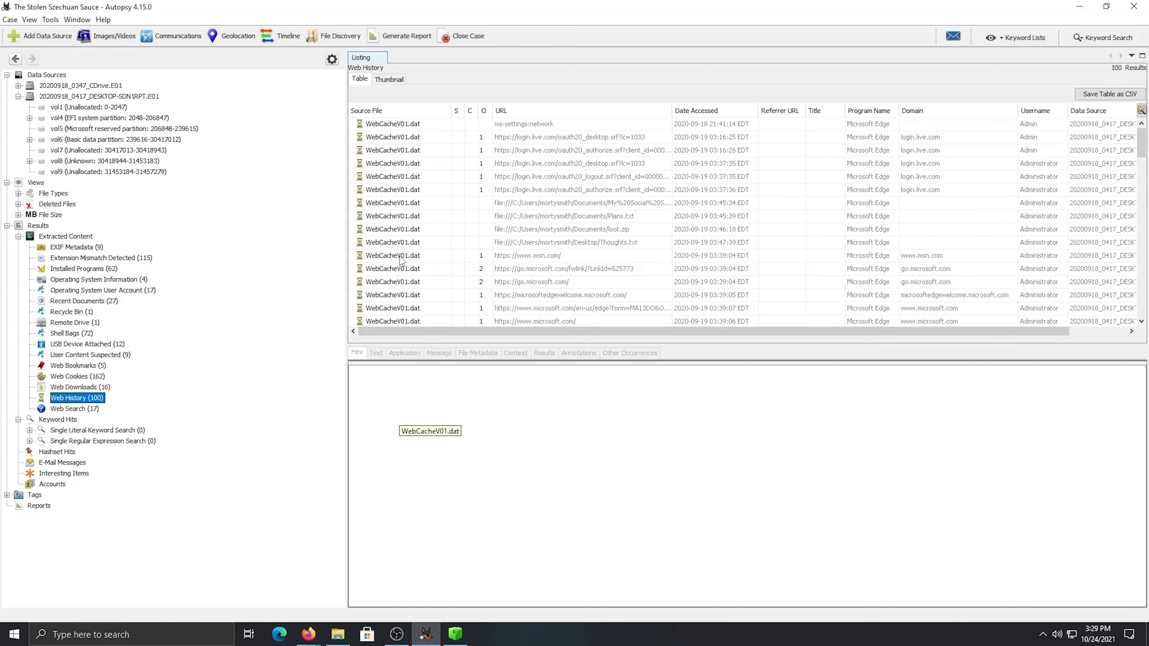
left_click(176, 643)
left_click(521, 403)
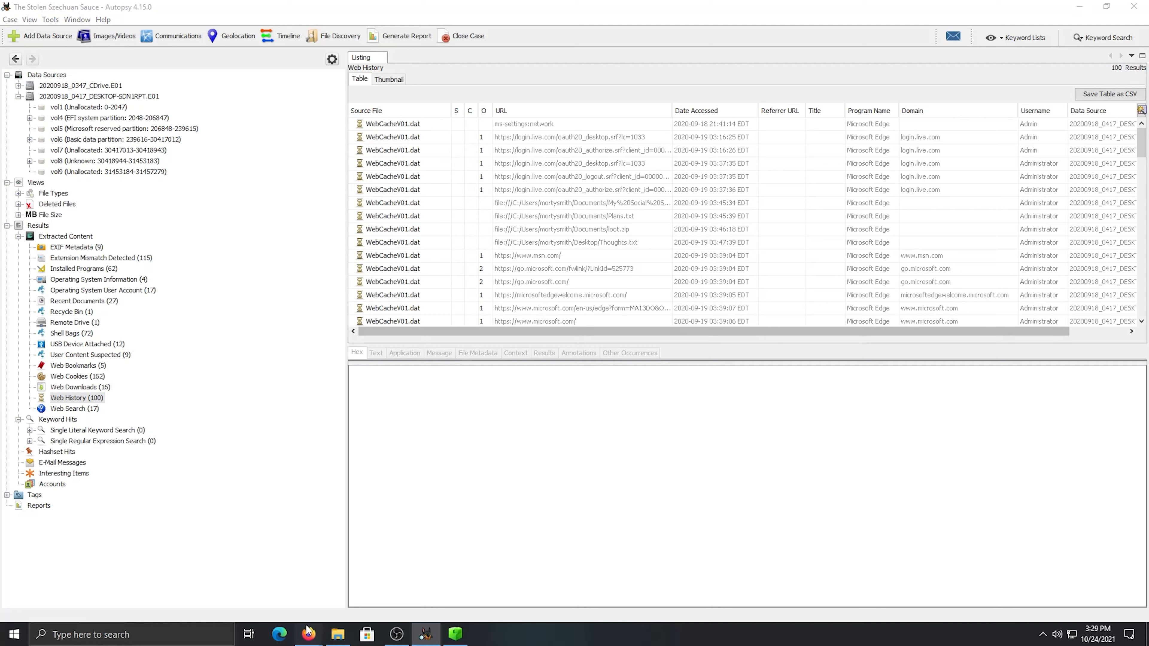
Open Eric Zimmerman's tools site in a new Firefox tab and look through the tool list down to the requirements section
mouse_move(307, 632)
left_click(282, 581)
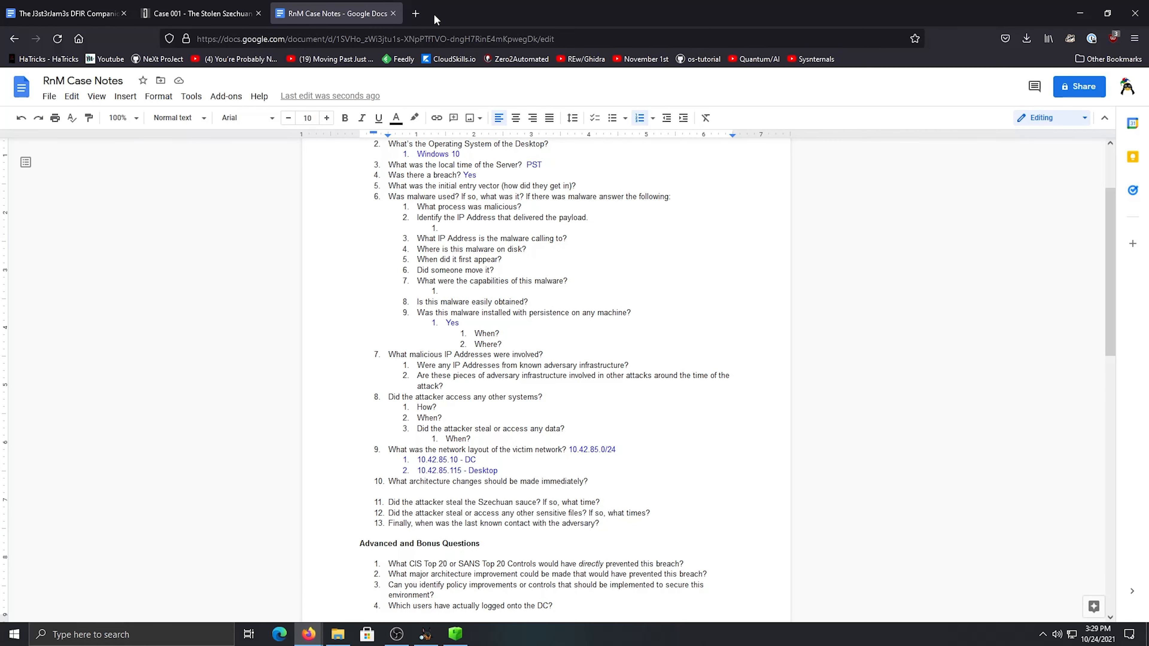
left_click(415, 13)
type("er")
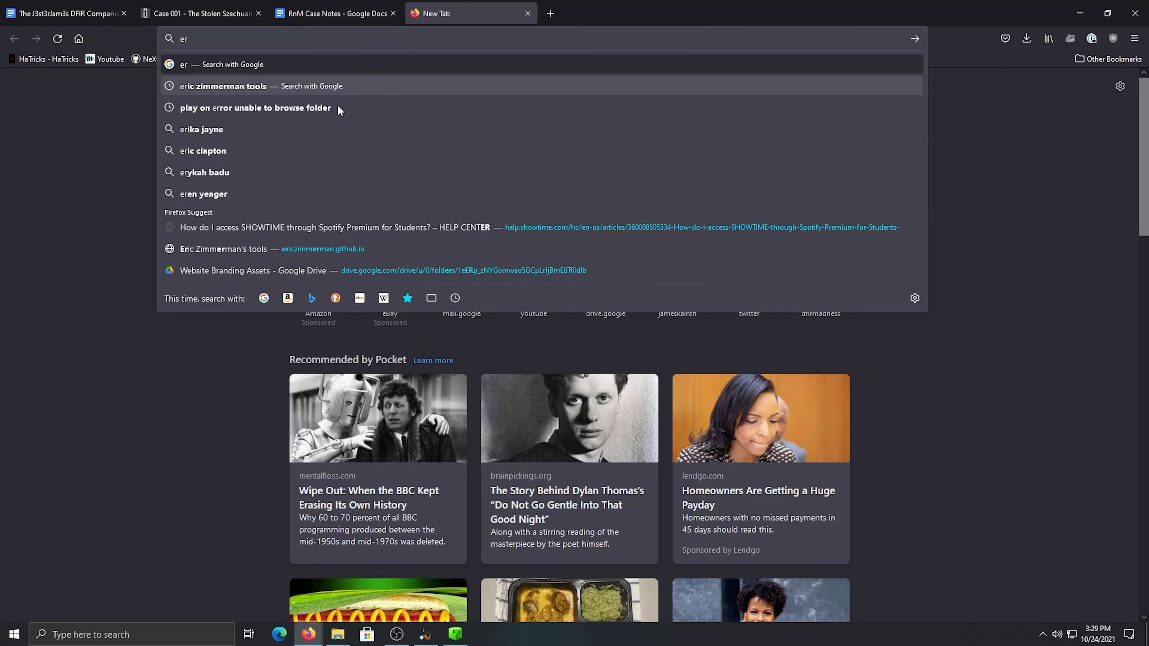
left_click(320, 253)
scroll(388, 267, "down", 8)
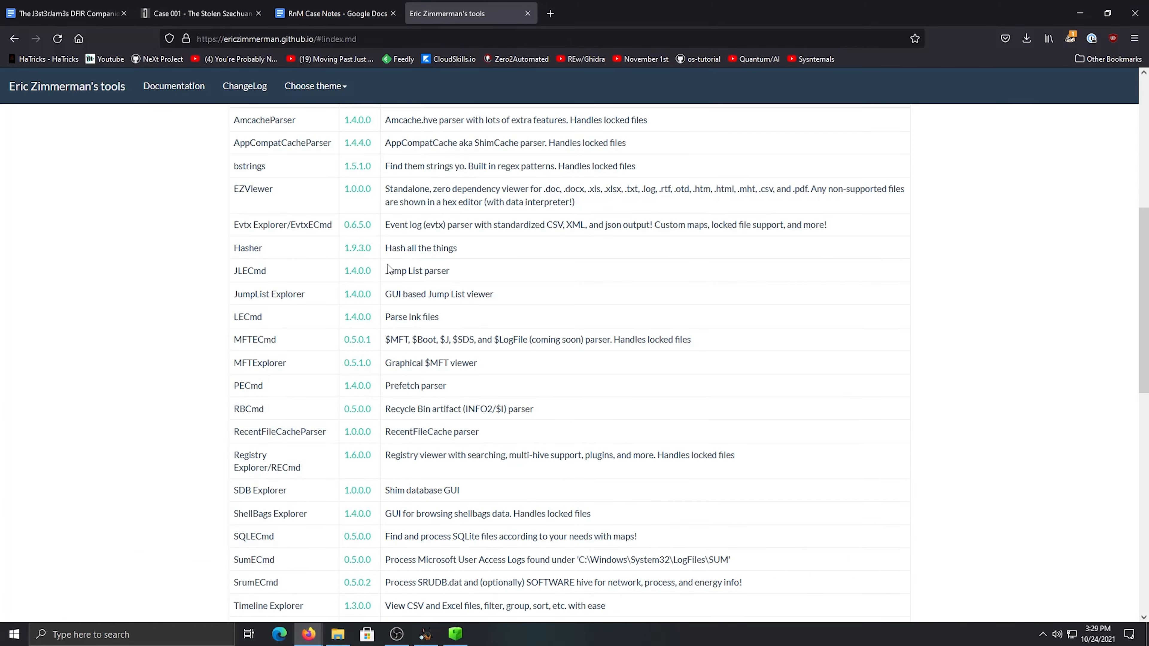
scroll(388, 268, "down", 5)
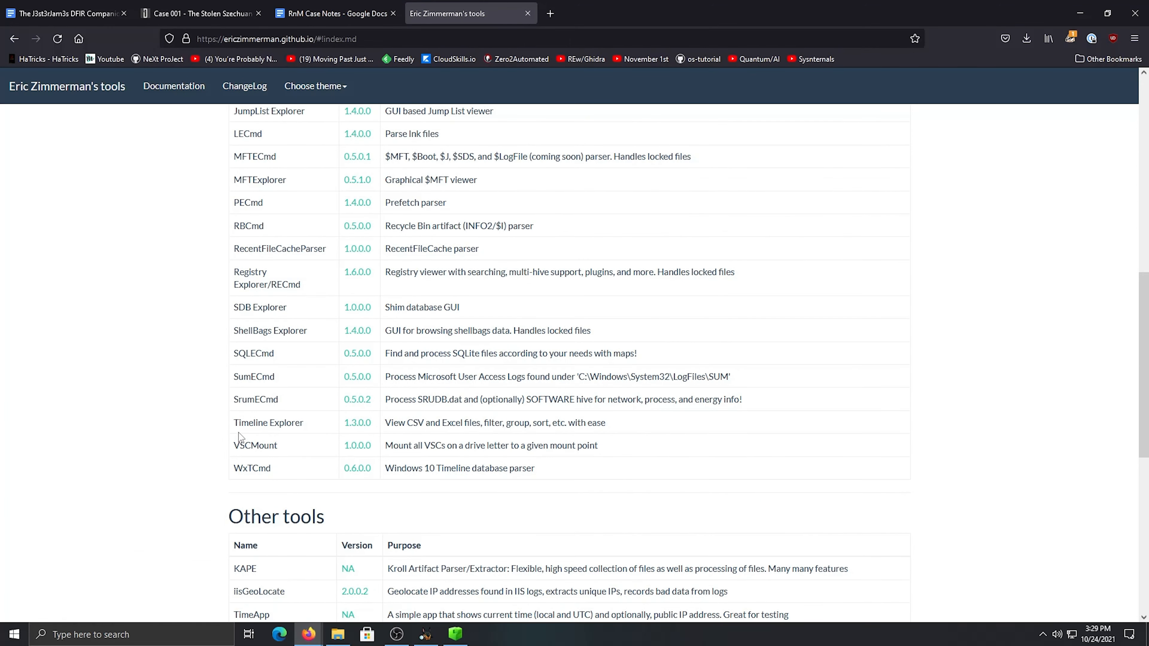
scroll(379, 461, "down", 3)
scroll(379, 461, "down", 4)
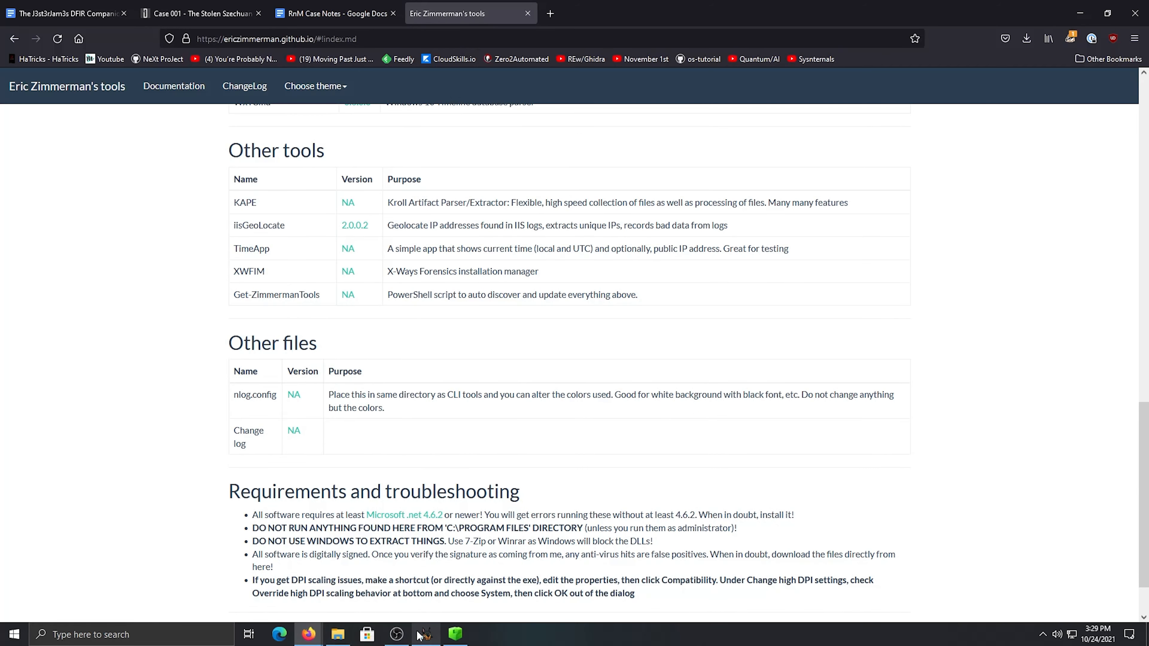
Search the web in a new Firefox tab for "webcachev01.dat viewer"
left_click(434, 637)
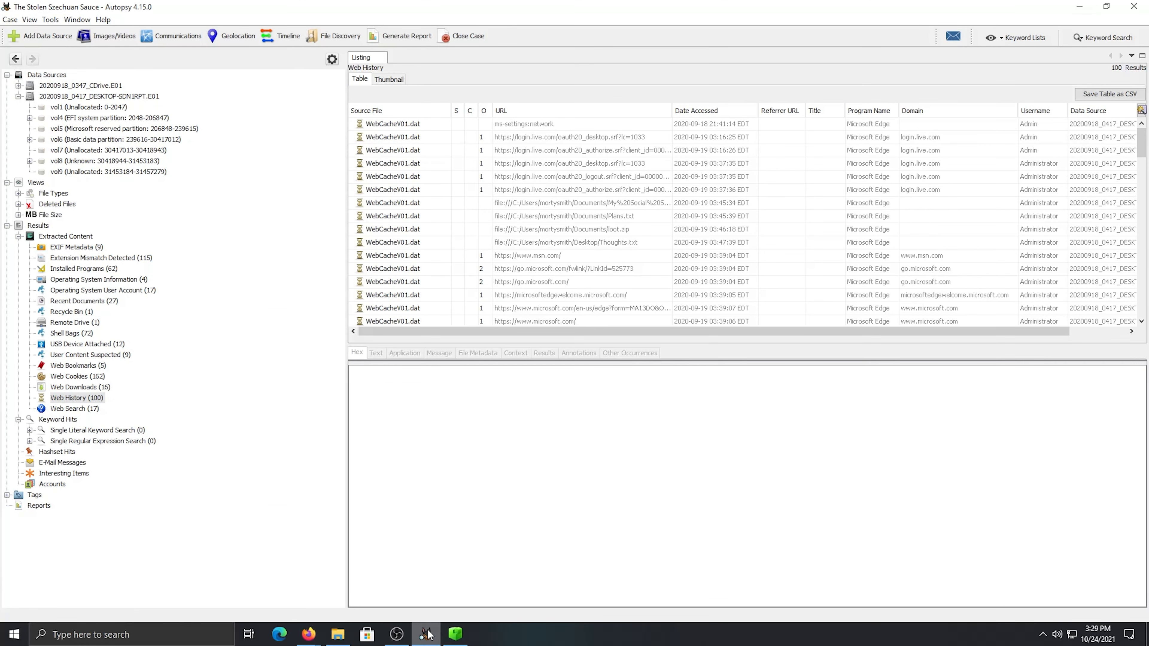
left_click(290, 584)
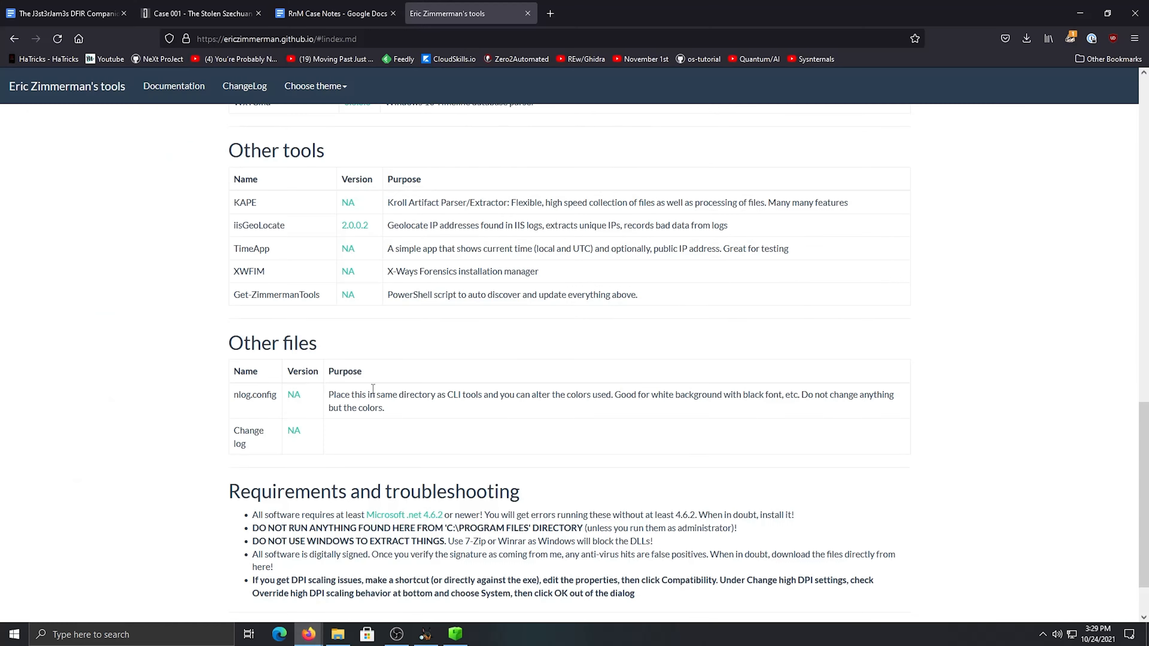
left_click(553, 14)
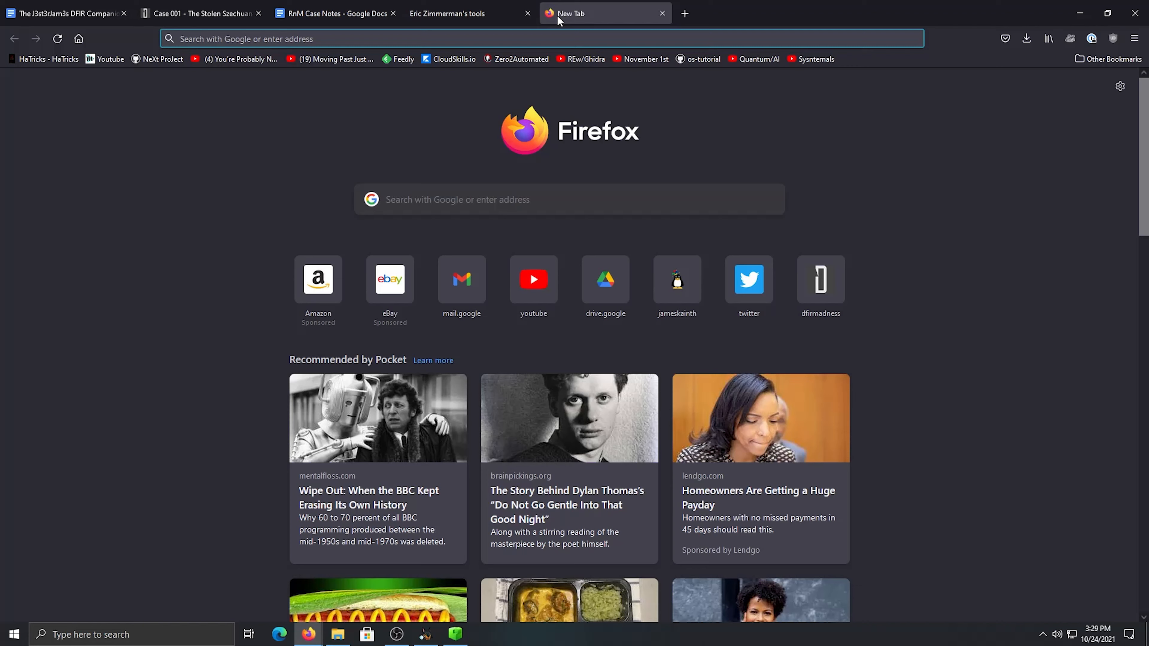
type("web cache")
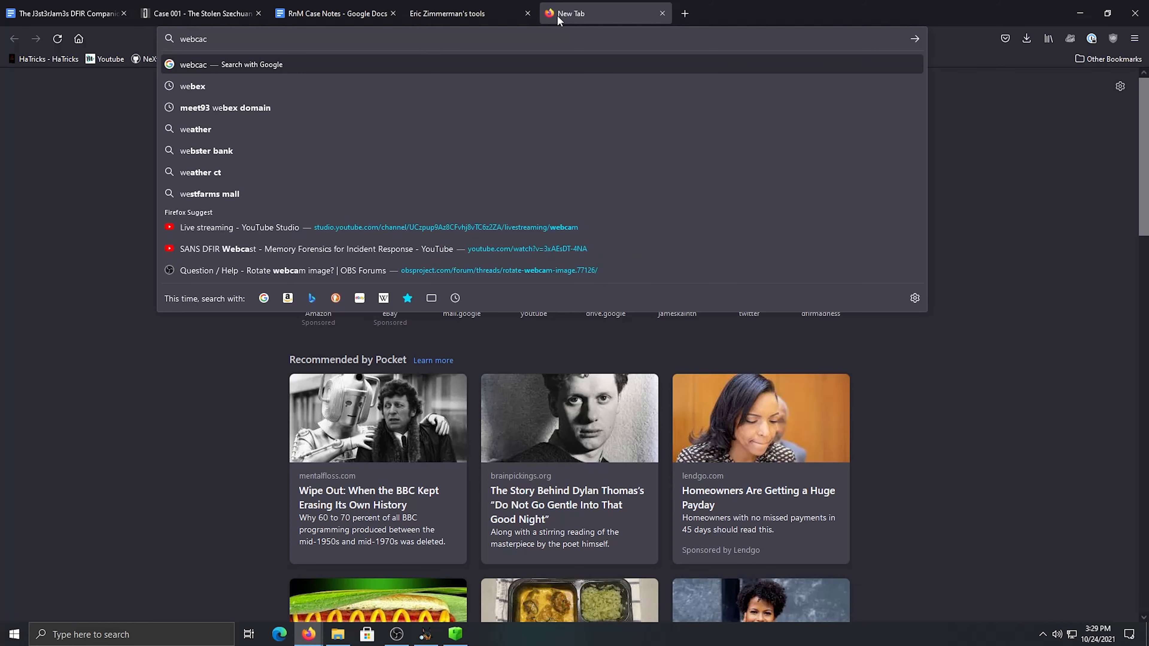
key("Down")
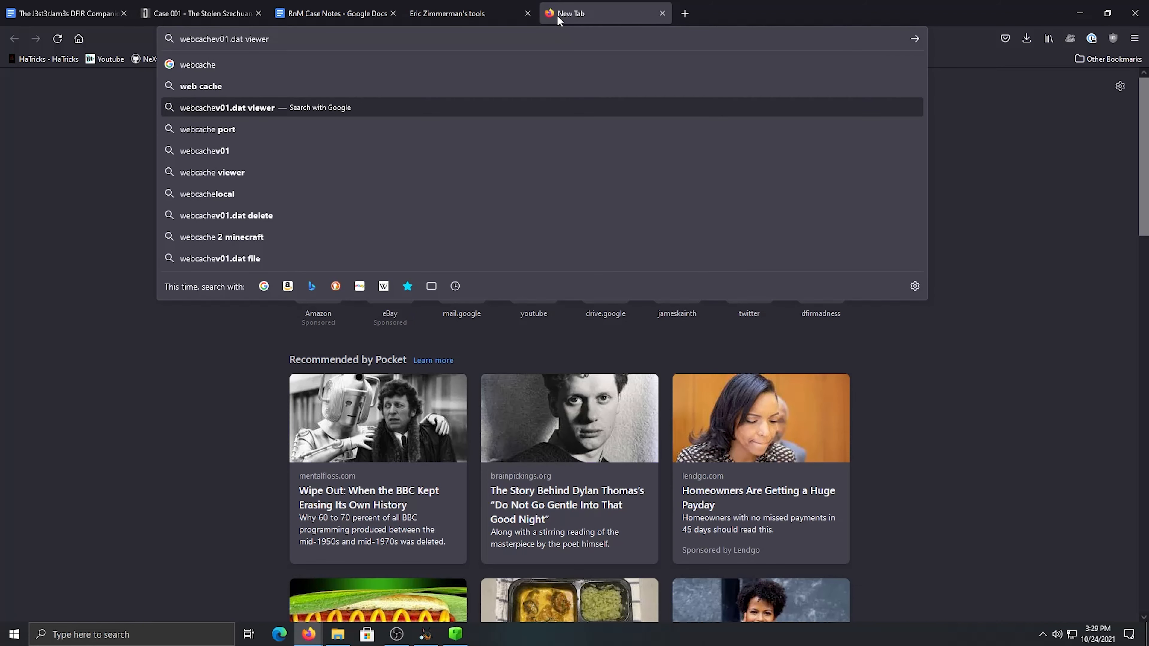
key("Return")
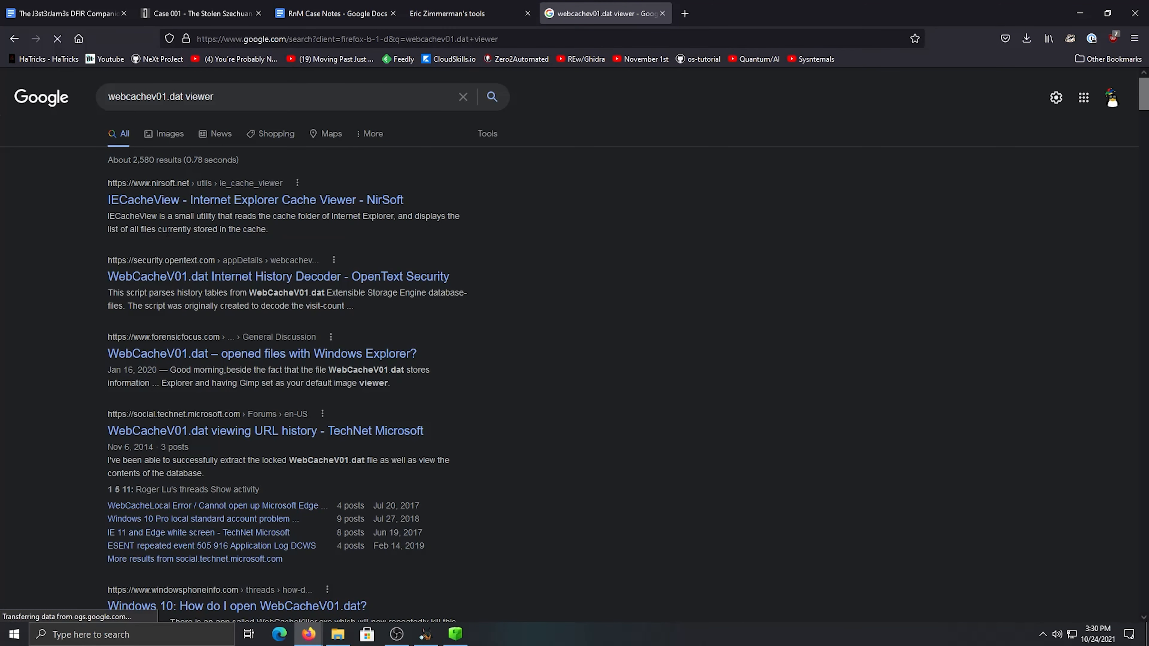
Open NirSoft's IECacheView result, look through its description, and return to the search results
left_click(335, 200)
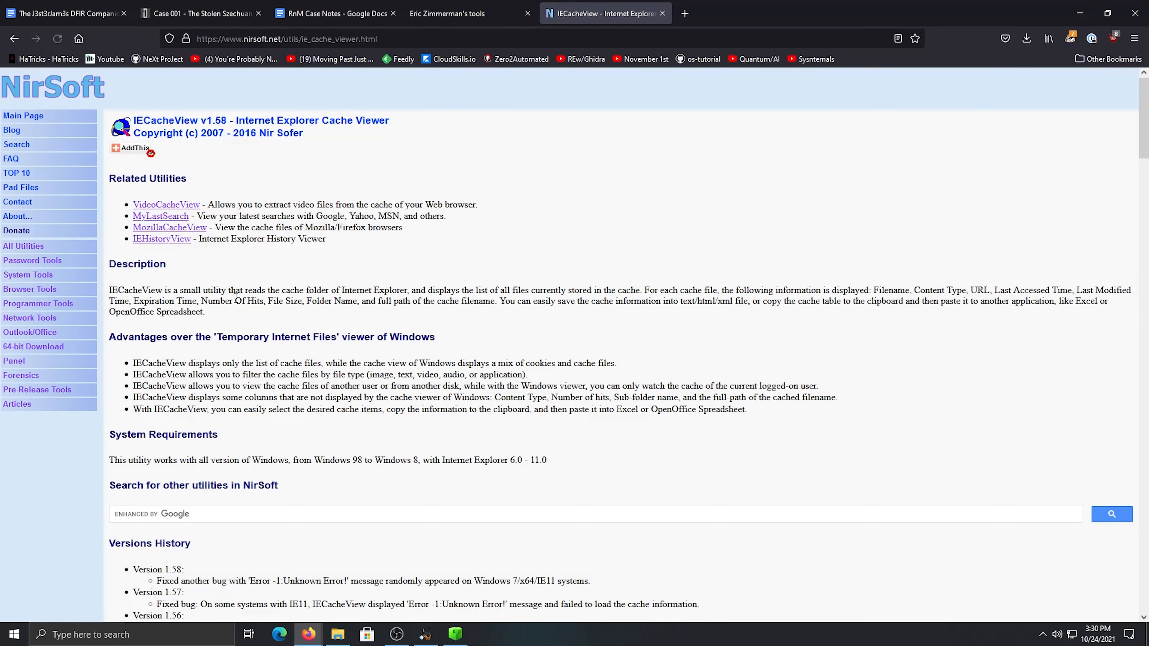
scroll(270, 314, "down", 3)
scroll(270, 314, "up", 3)
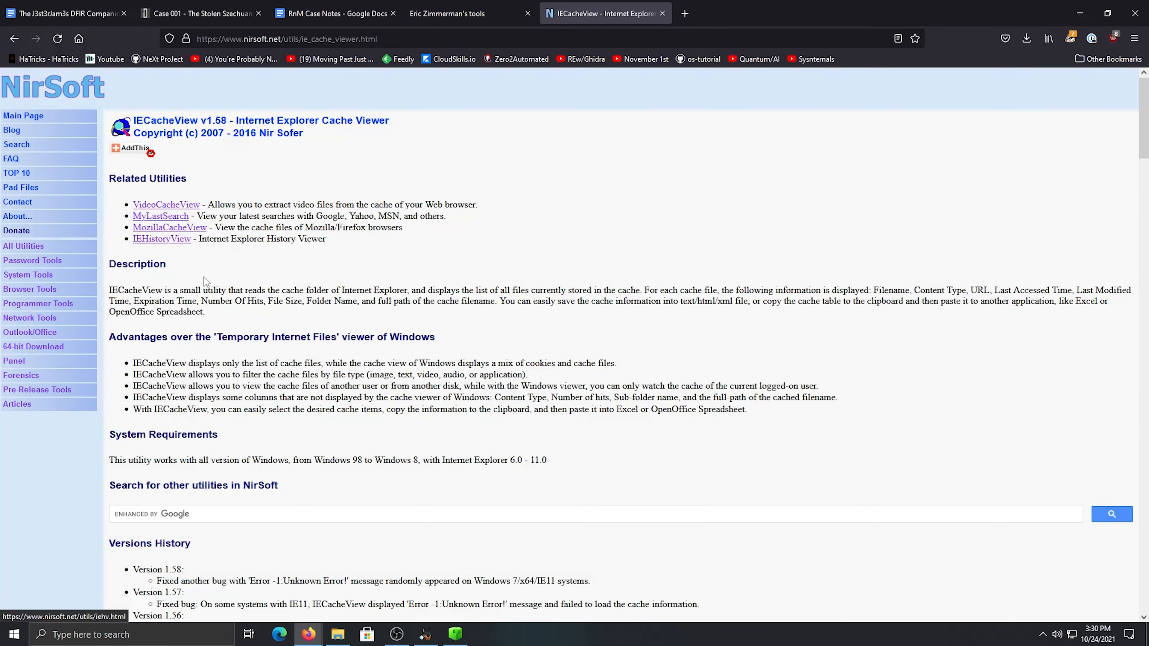
left_click(14, 39)
Open the Reddit thread "Recommended Tools for WebCacheV01.dat Analysis" and read its comments for suggested tools
scroll(374, 311, "down", 3)
scroll(479, 272, "up", 3)
scroll(479, 272, "down", 4)
left_click(298, 489)
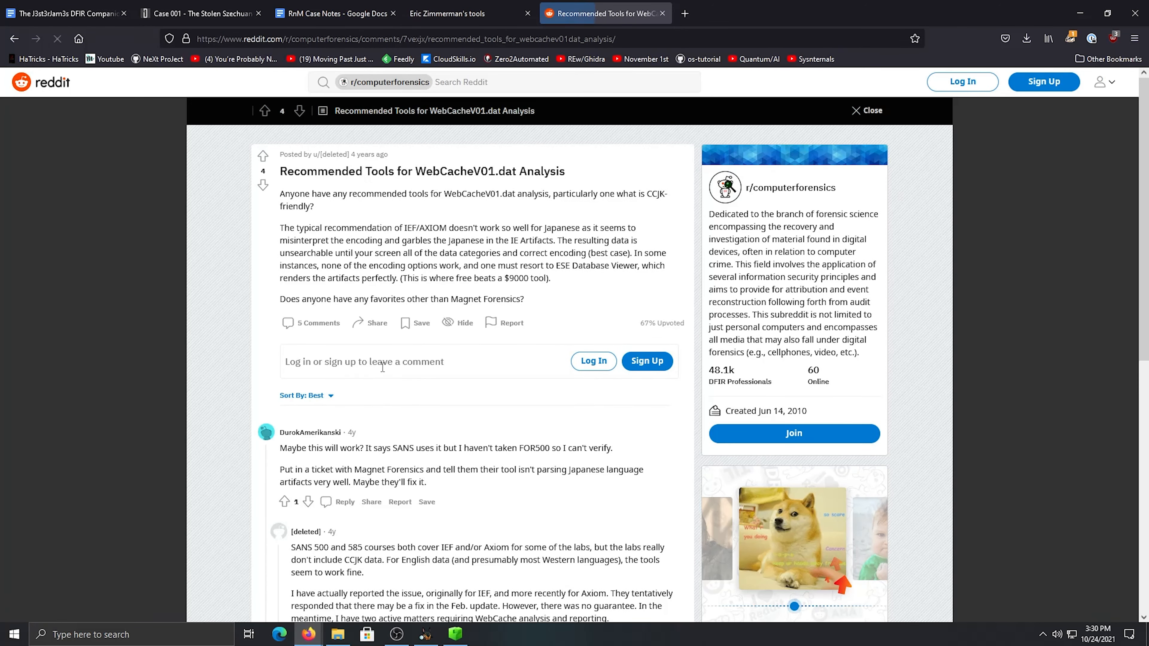
scroll(384, 368, "down", 1)
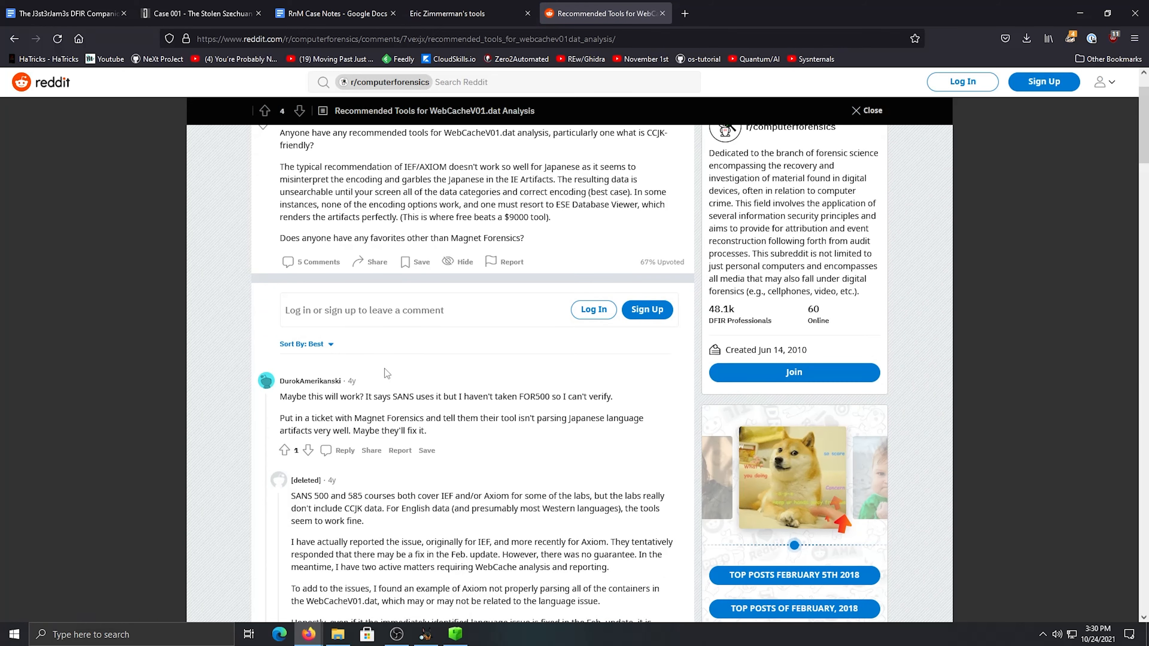
scroll(385, 369, "up", 1)
scroll(384, 368, "down", 1)
scroll(405, 170, "up", 1)
scroll(422, 423, "down", 3)
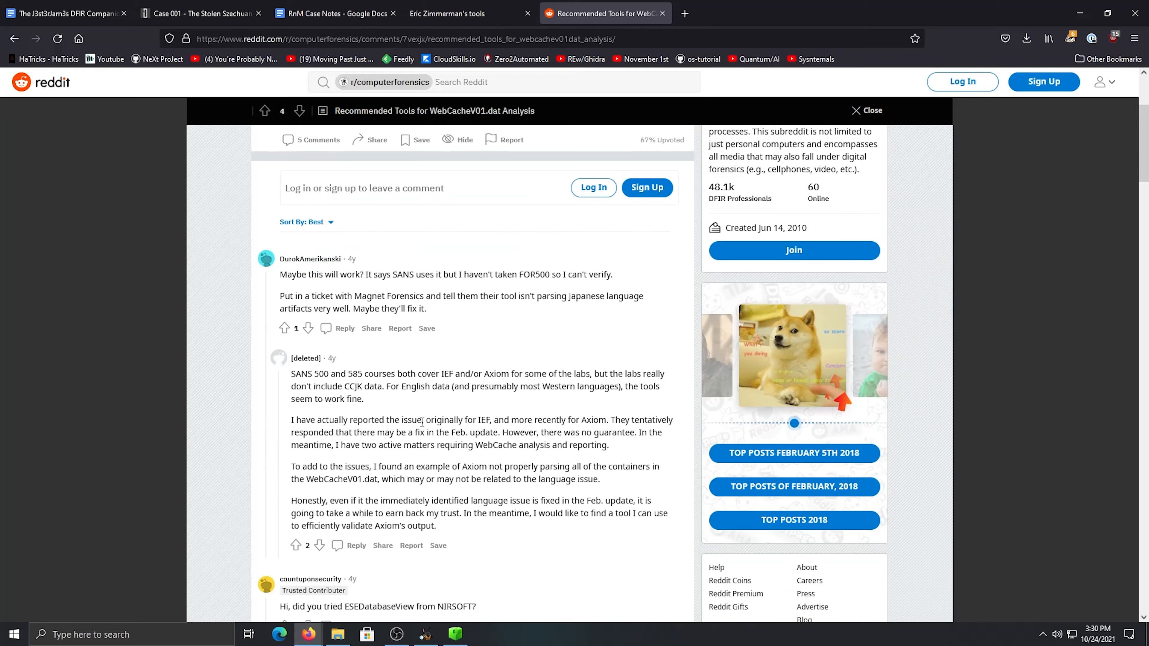
scroll(421, 423, "down", 4)
scroll(414, 424, "down", 2)
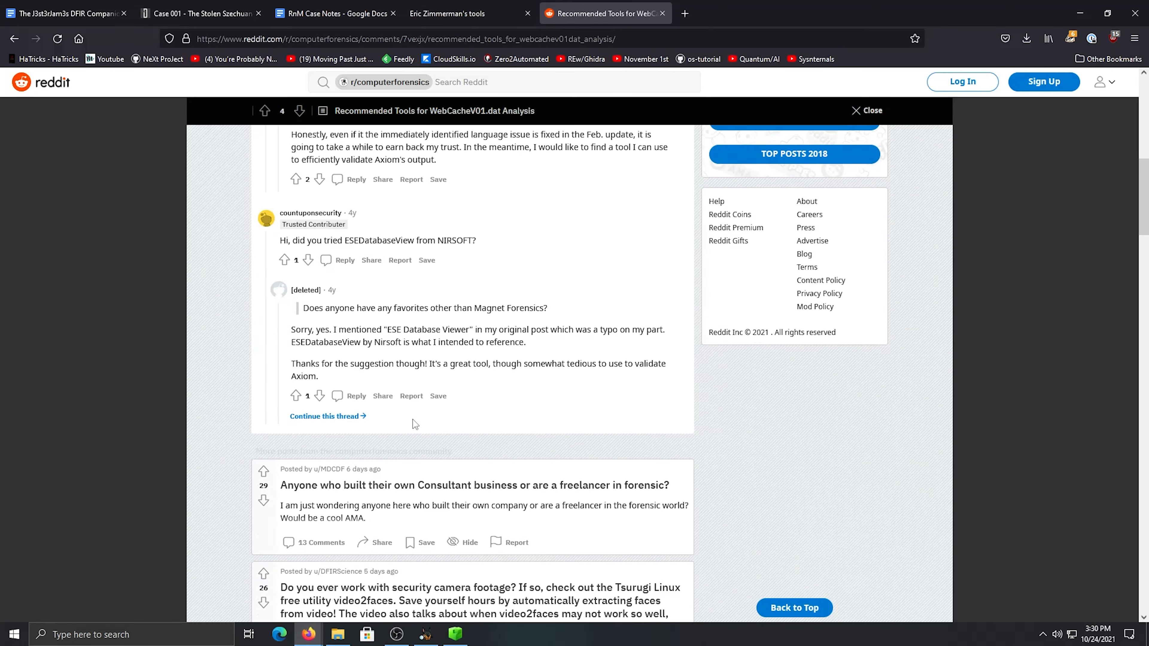
scroll(344, 244, "up", 8)
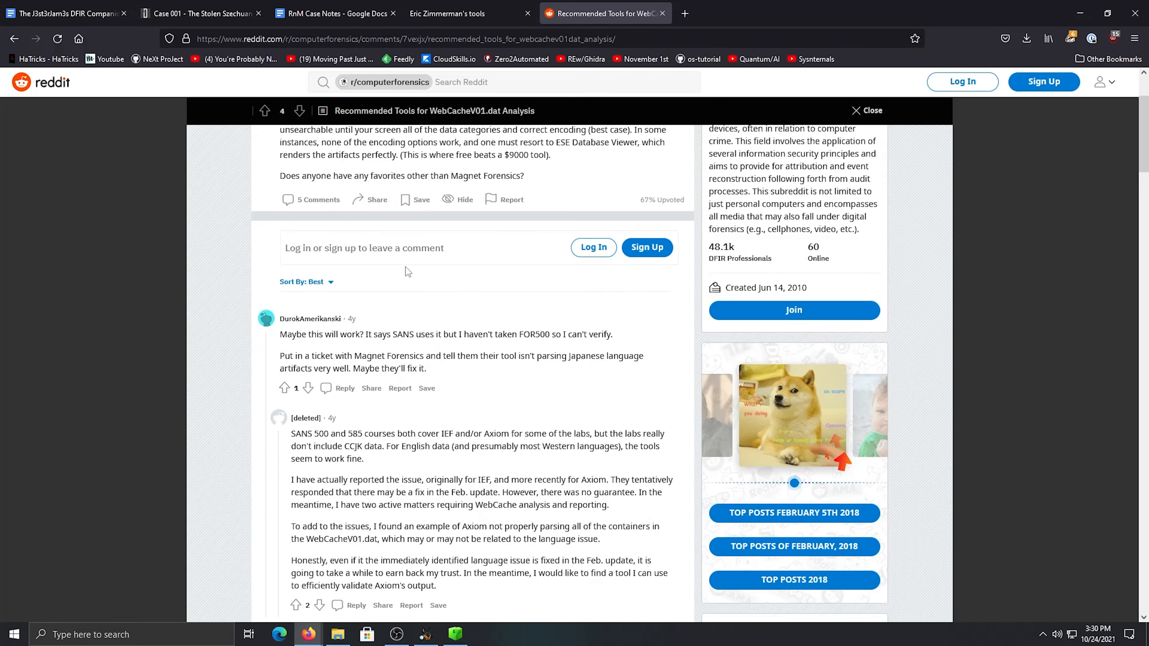
Close the search tab and look over the tool list on Eric Zimmerman's site again
left_click(14, 39)
scroll(317, 181, "up", 5)
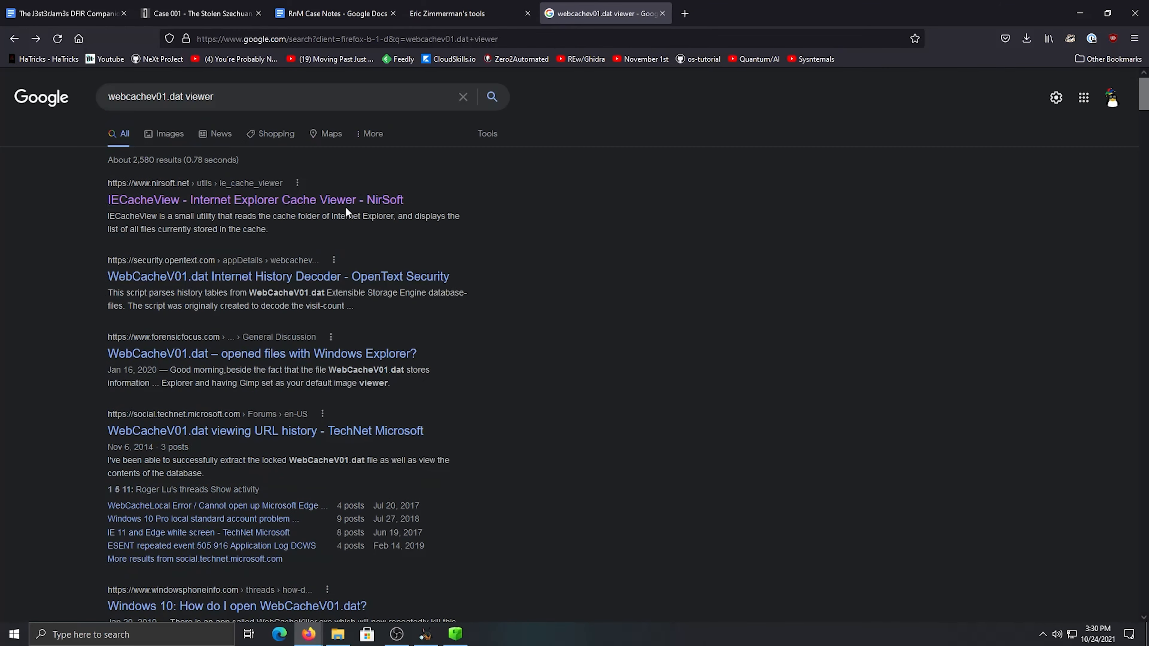
left_click(662, 13)
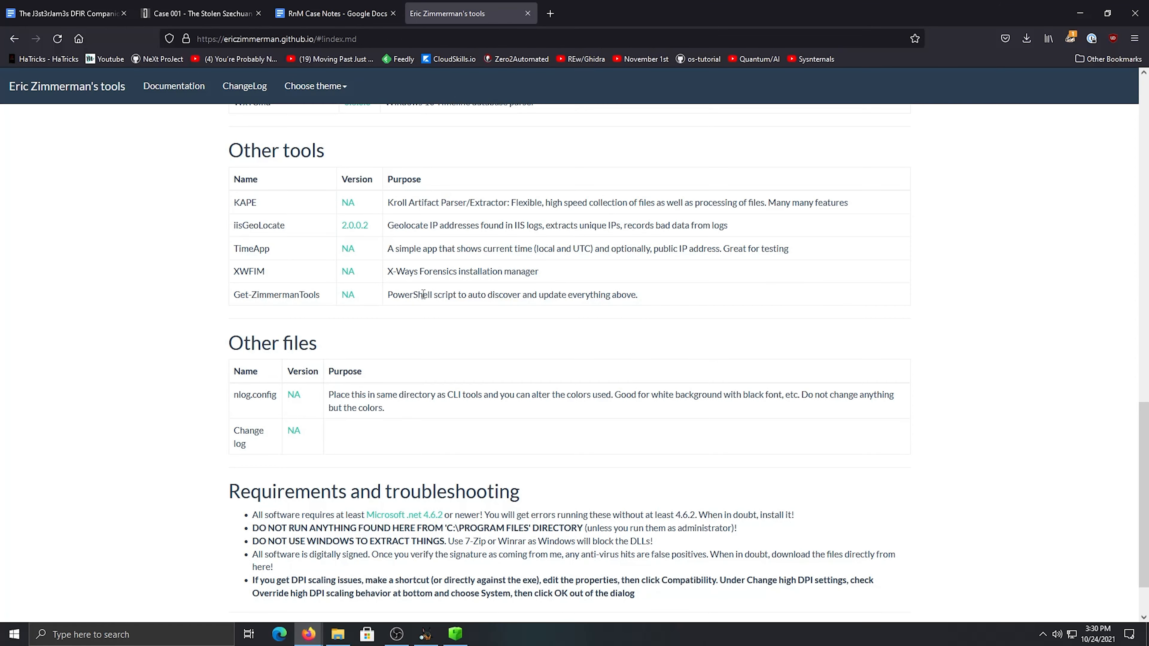
scroll(428, 407, "down", 1)
scroll(427, 536, "up", 1)
scroll(427, 535, "up", 4)
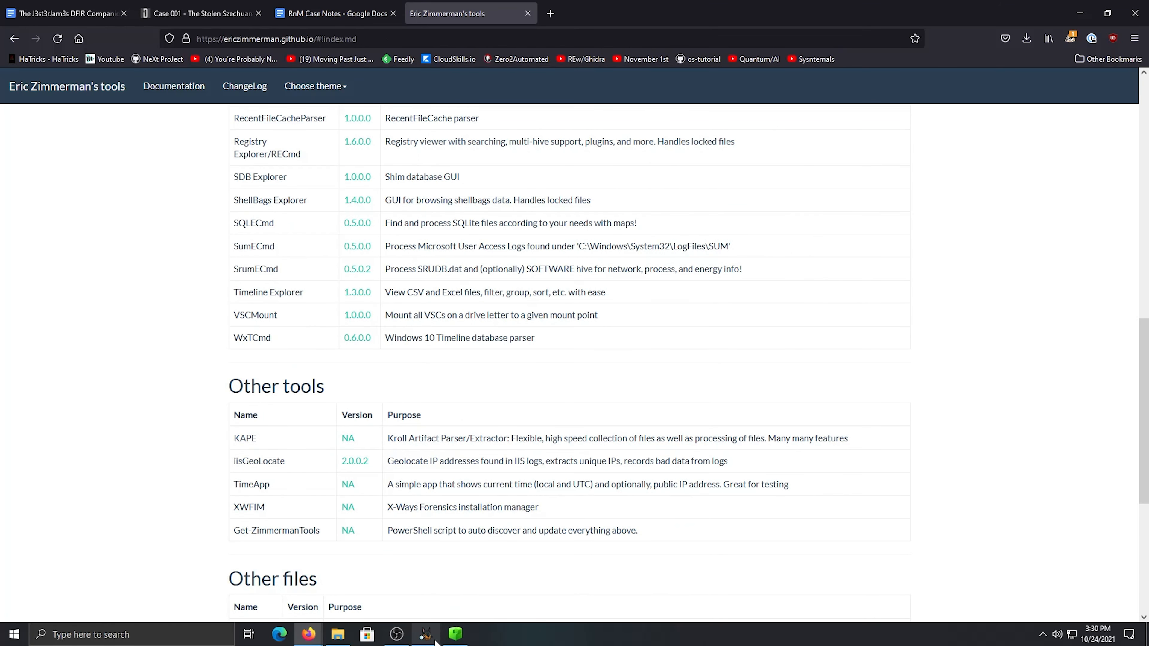
Switch to Autopsy and inspect the Web History entry for "My Social Security Number.txt", widening the URL column and checking its indexed text and file metadata
left_click(425, 635)
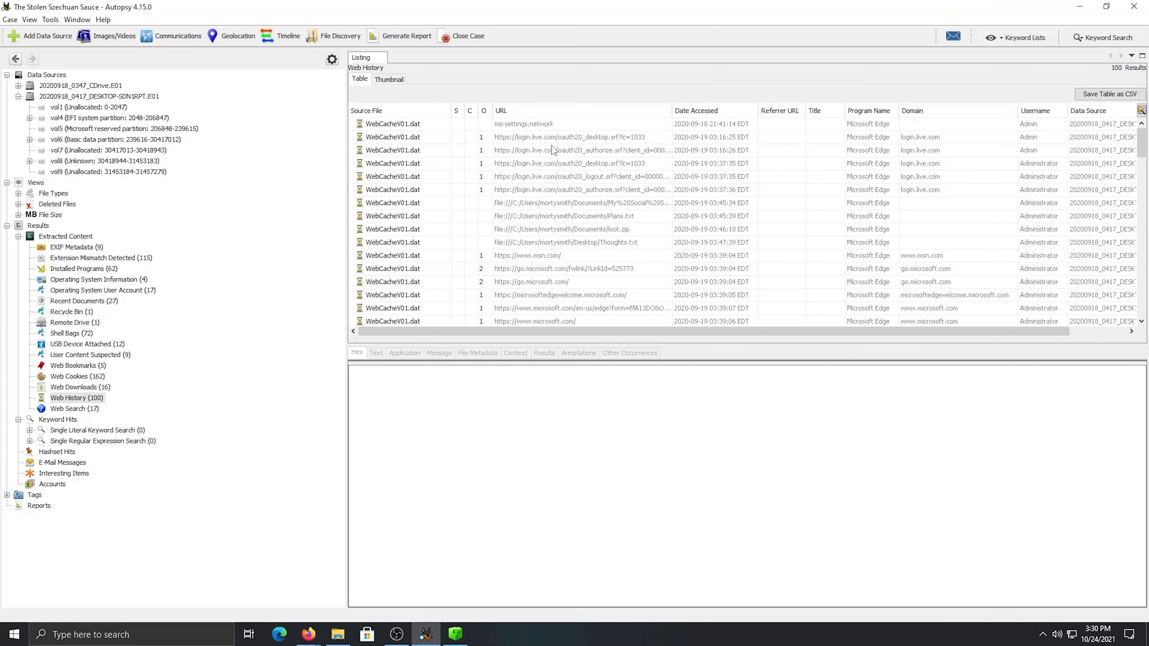
left_click(547, 136)
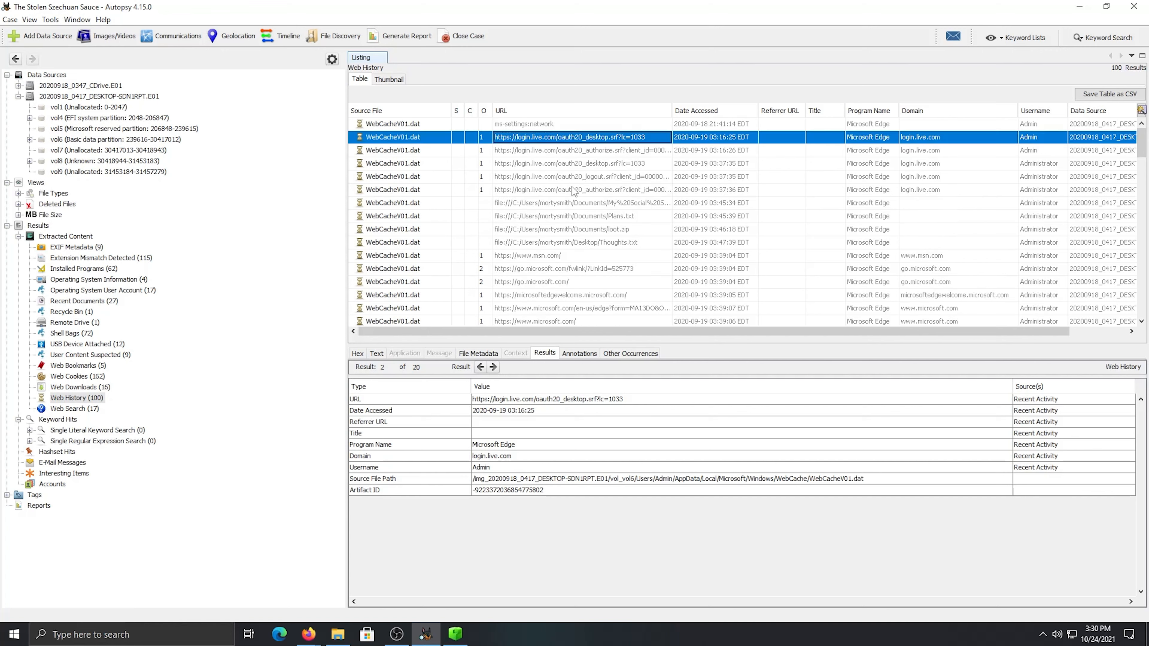
left_click(528, 208)
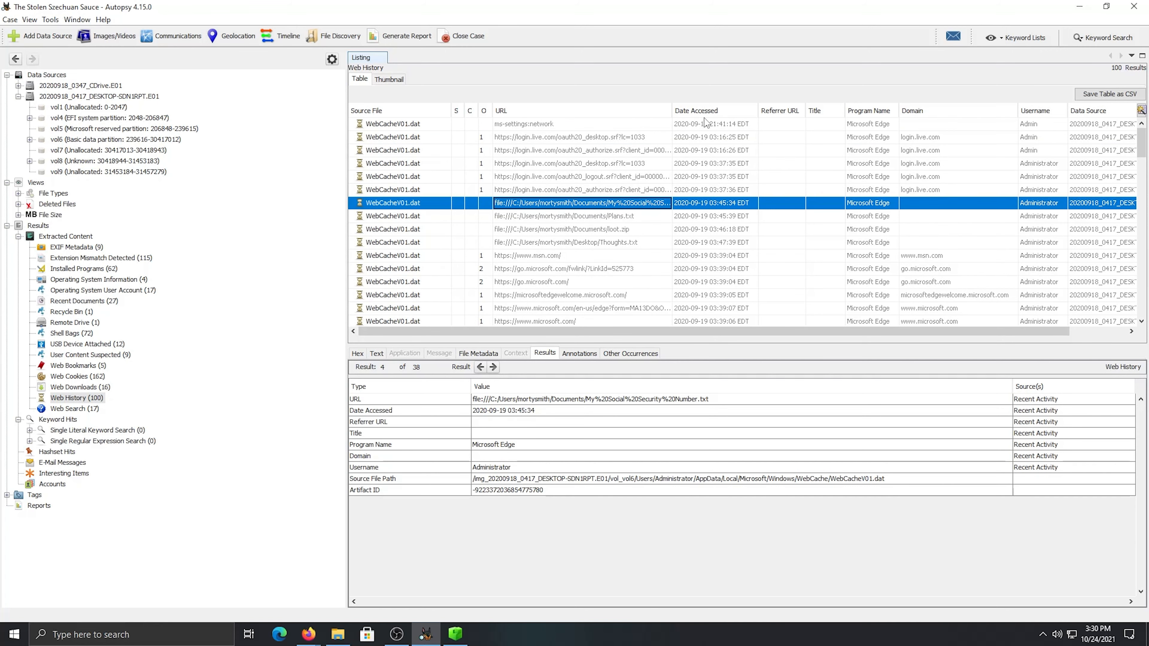
left_click_drag(675, 110, 826, 121)
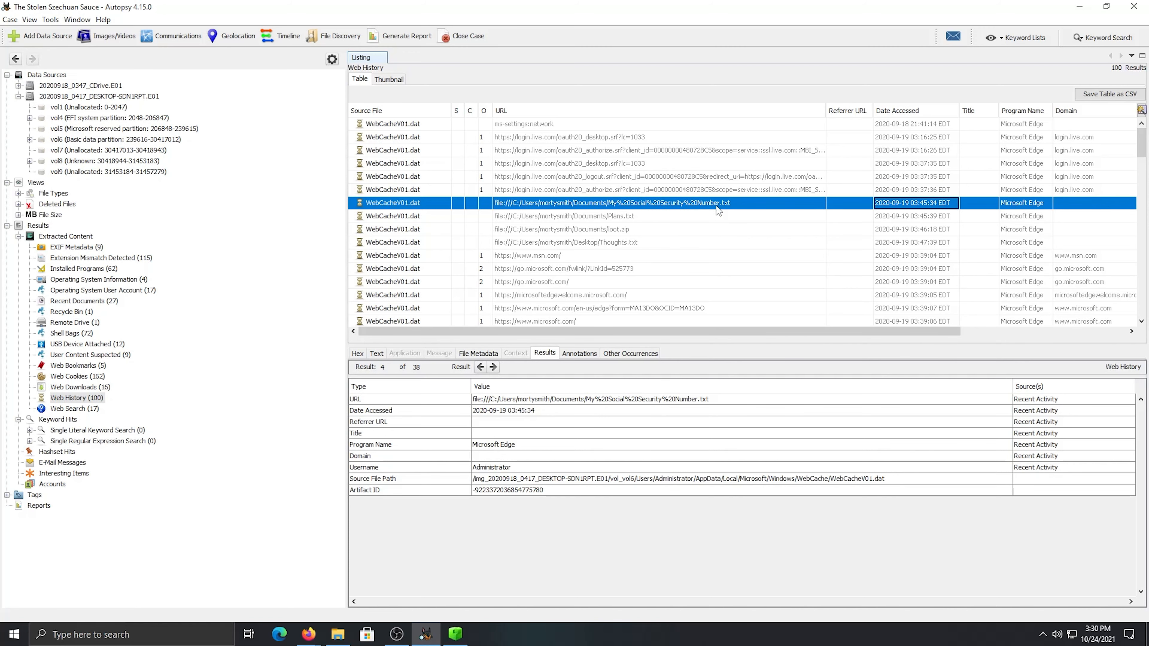
left_click(375, 354)
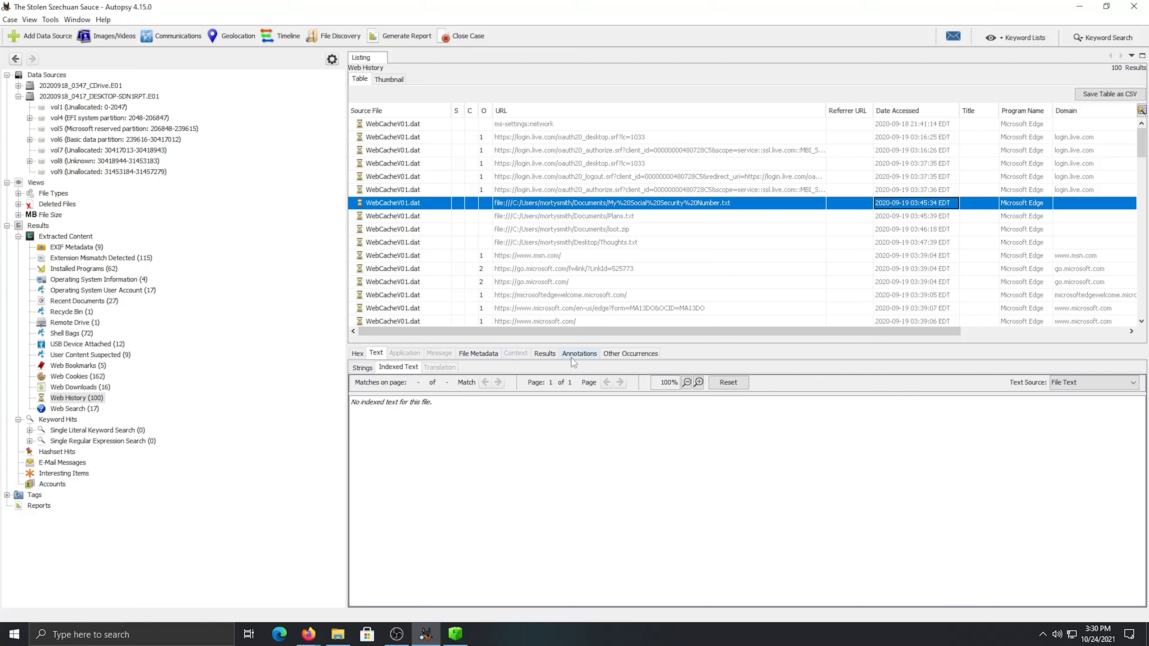
left_click(484, 353)
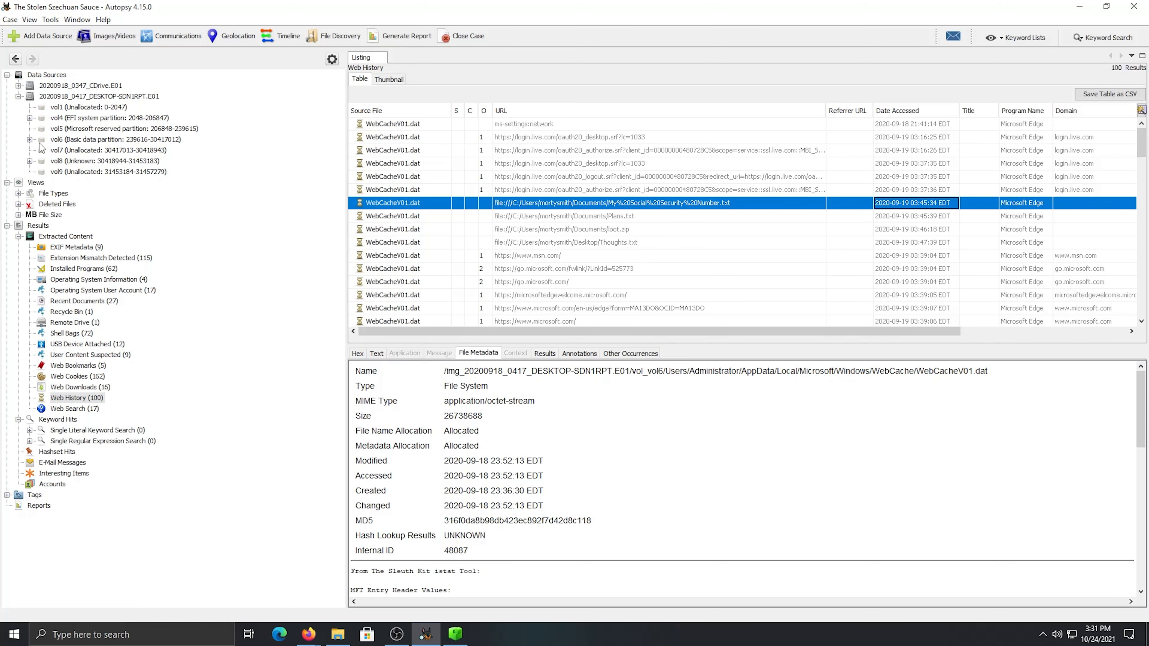
Browse the desktop image's vol6 to Users/mortysmith/Desktop and view the text of Thoughts.txt
left_click(68, 140)
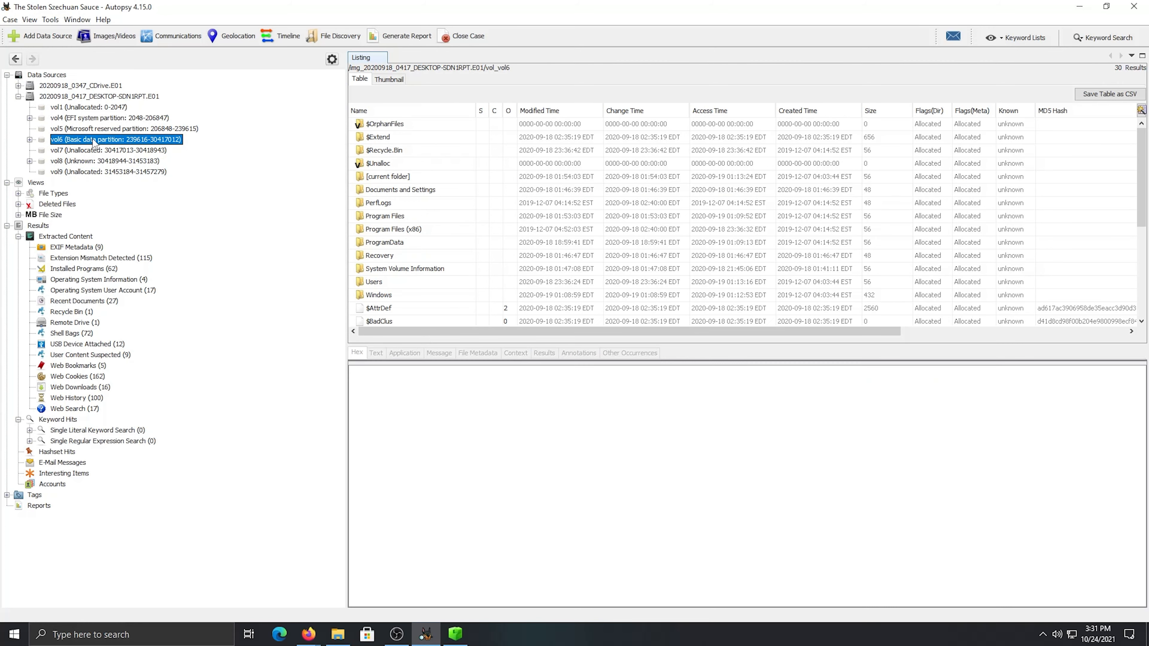
double_click(375, 280)
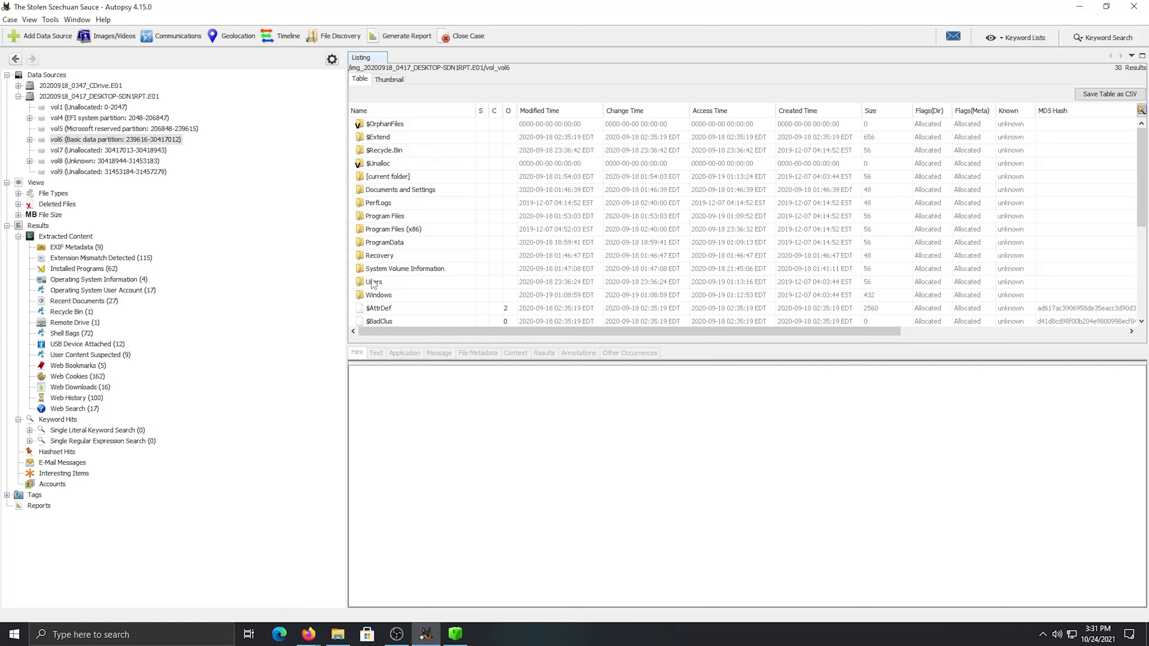
double_click(381, 216)
scroll(398, 253, "down", 6)
scroll(395, 268, "up", 5)
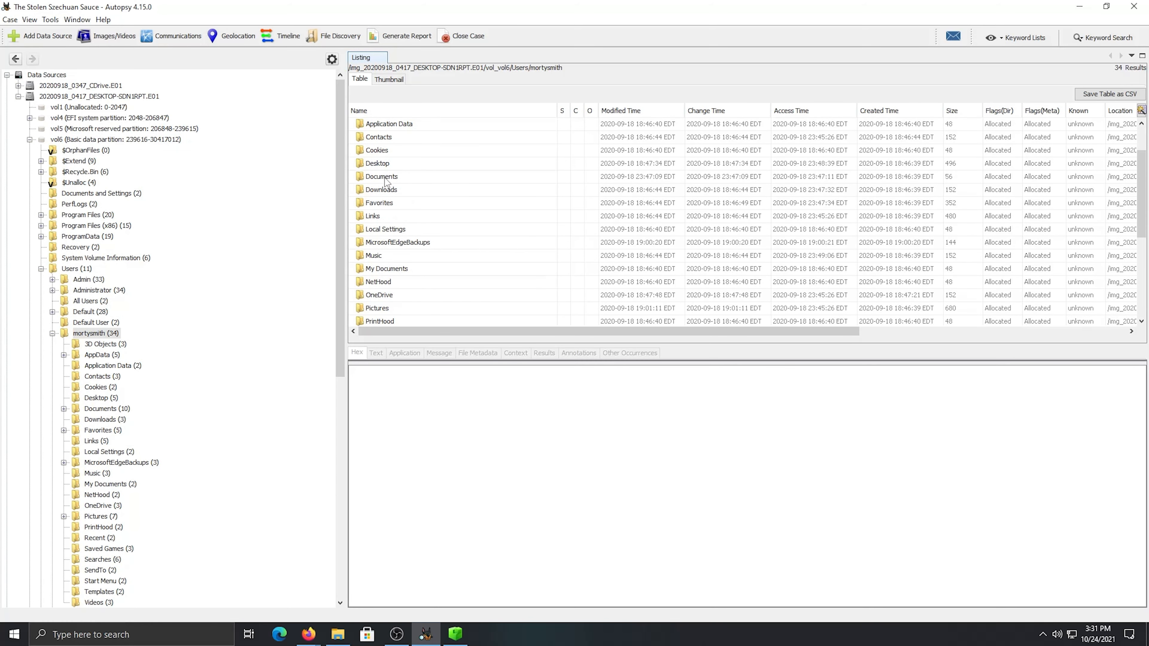
double_click(379, 163)
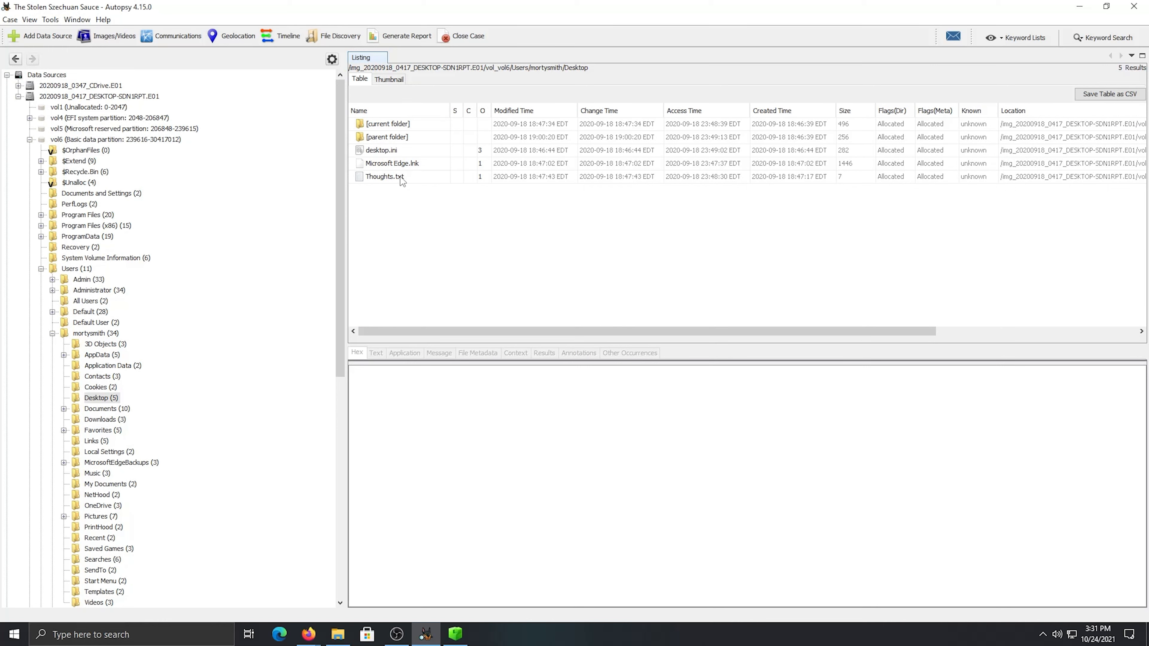
left_click(396, 178)
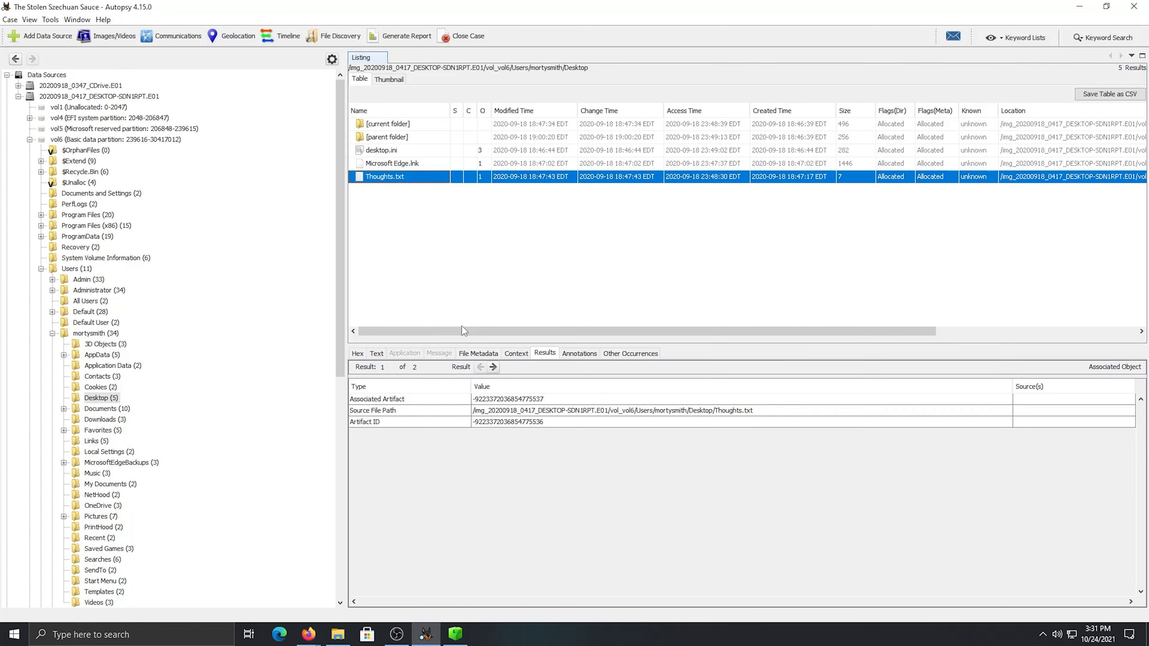
left_click(377, 354)
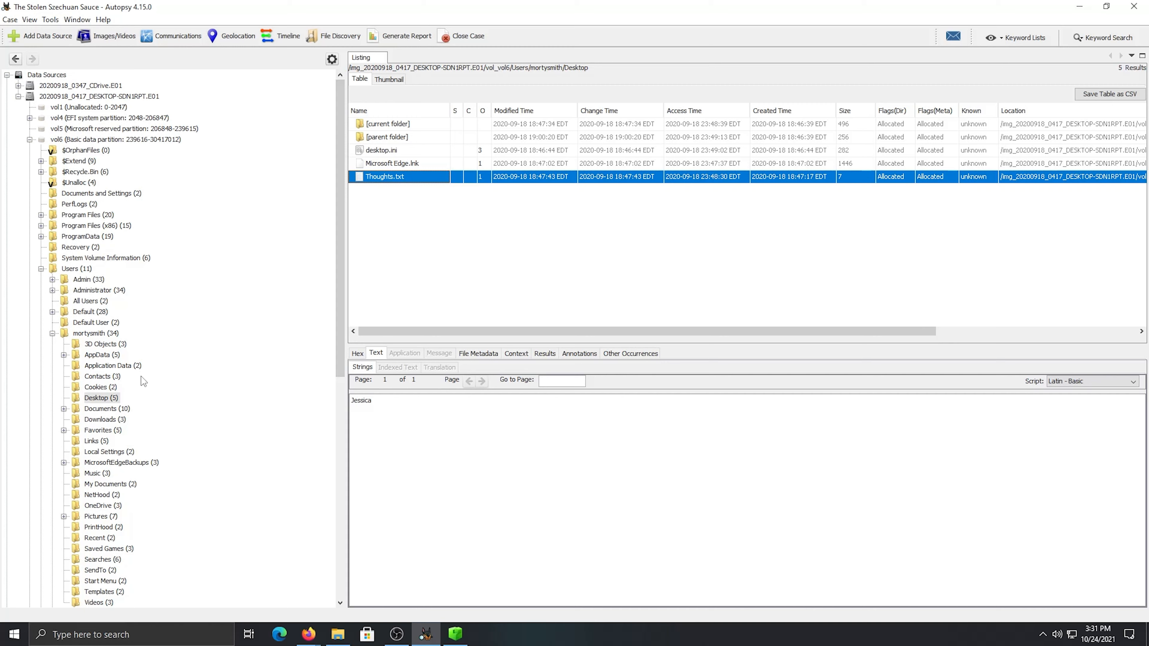
Open mortysmith's Documents folder and view the text of "My Social Security Number.txt"
left_click(95, 334)
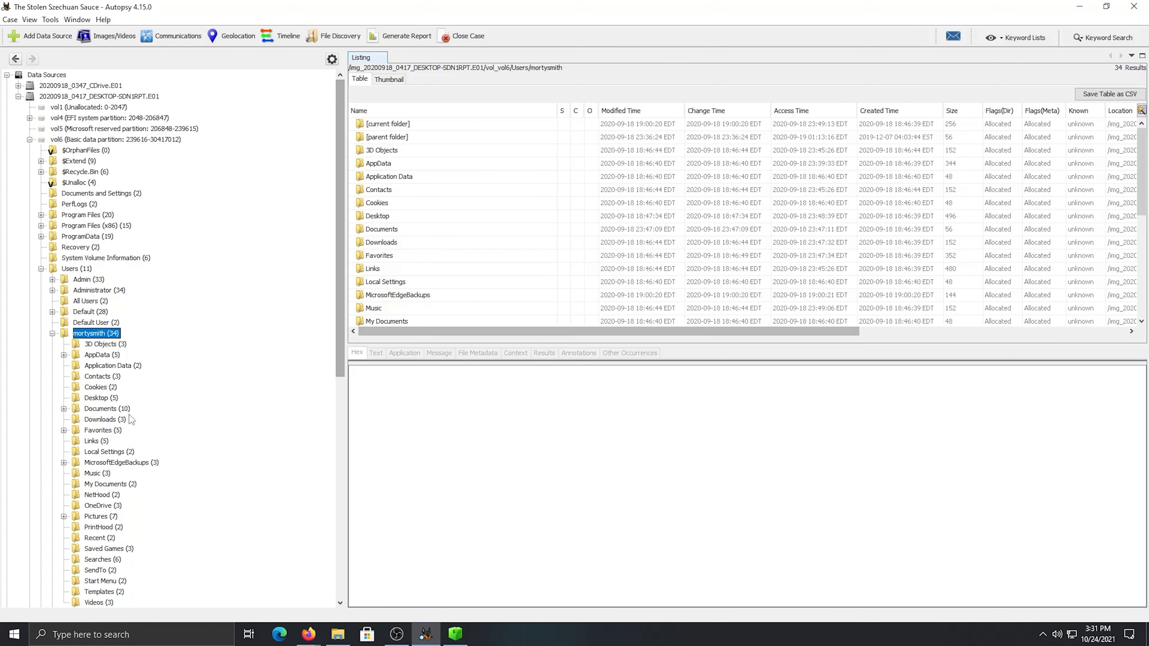
left_click(102, 408)
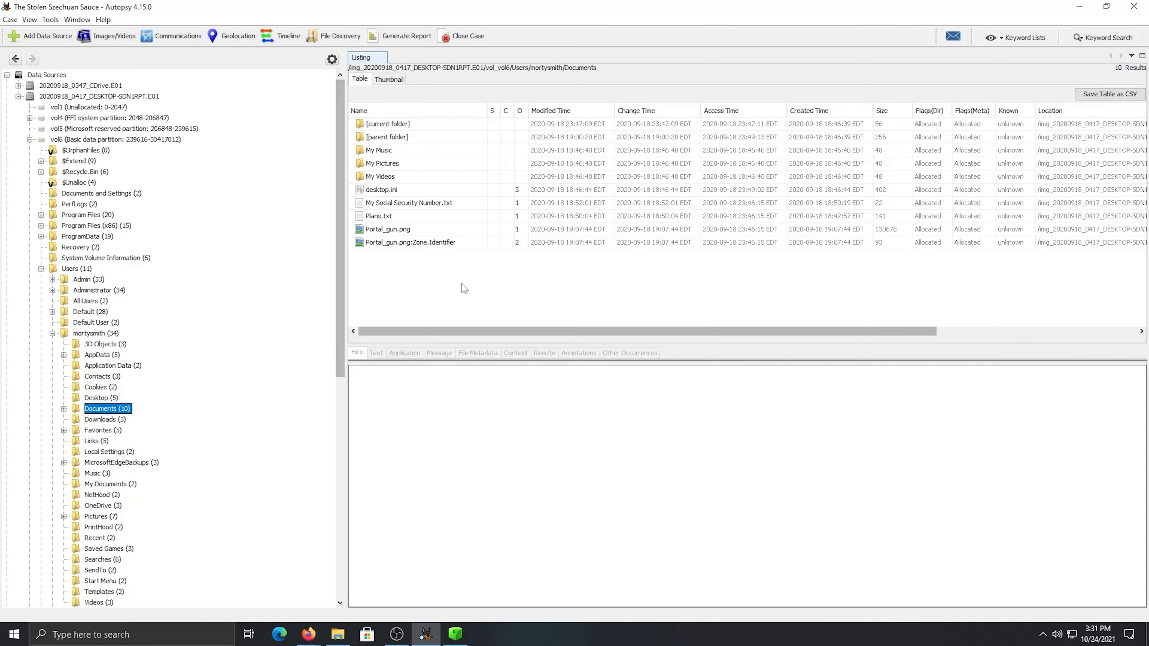
left_click(432, 216)
left_click(433, 203)
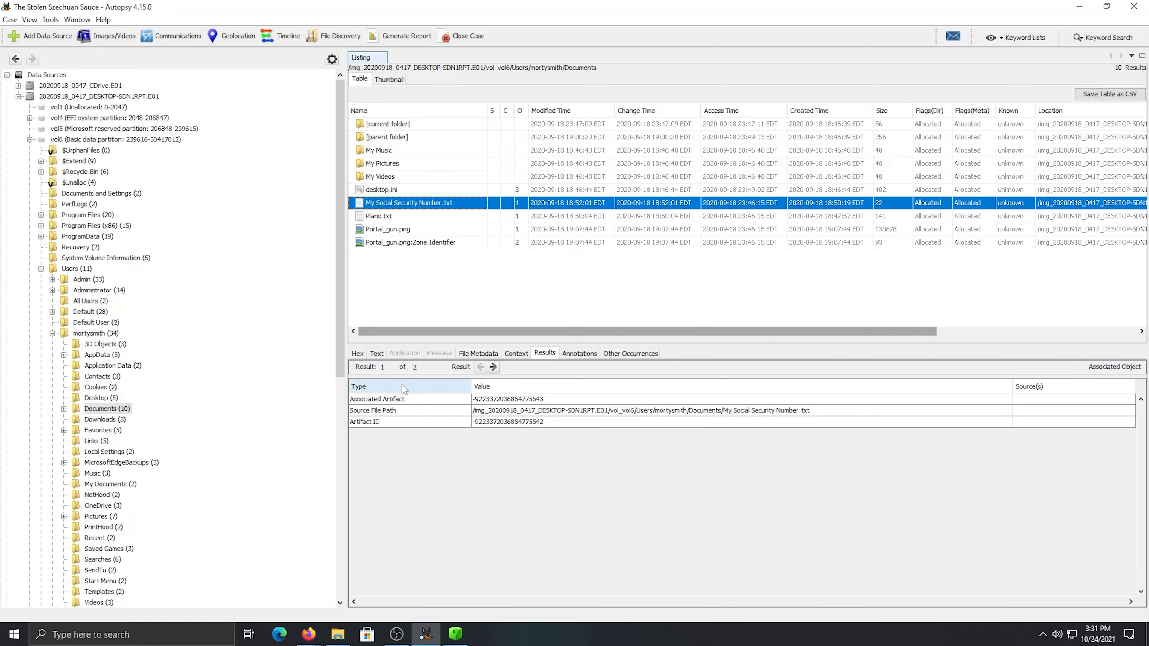
left_click(375, 353)
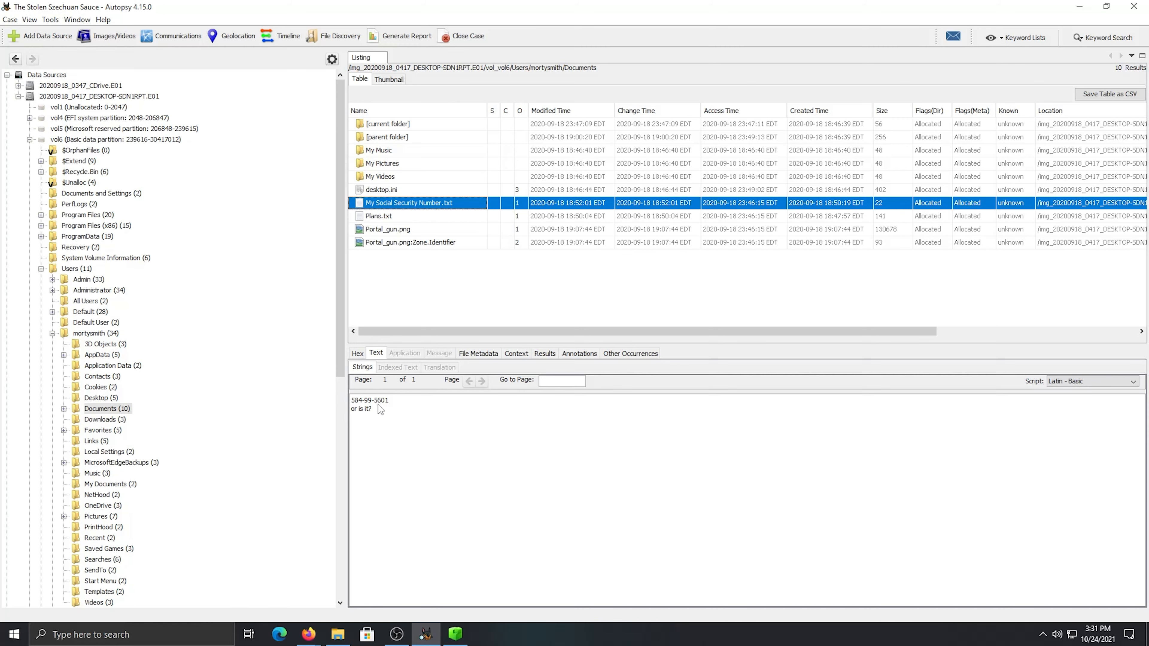
View the text of Plans.txt, the Portal_gun.png image and the results for Portal_gun.png:Zone.Identifier
left_click(388, 217)
left_click(377, 354)
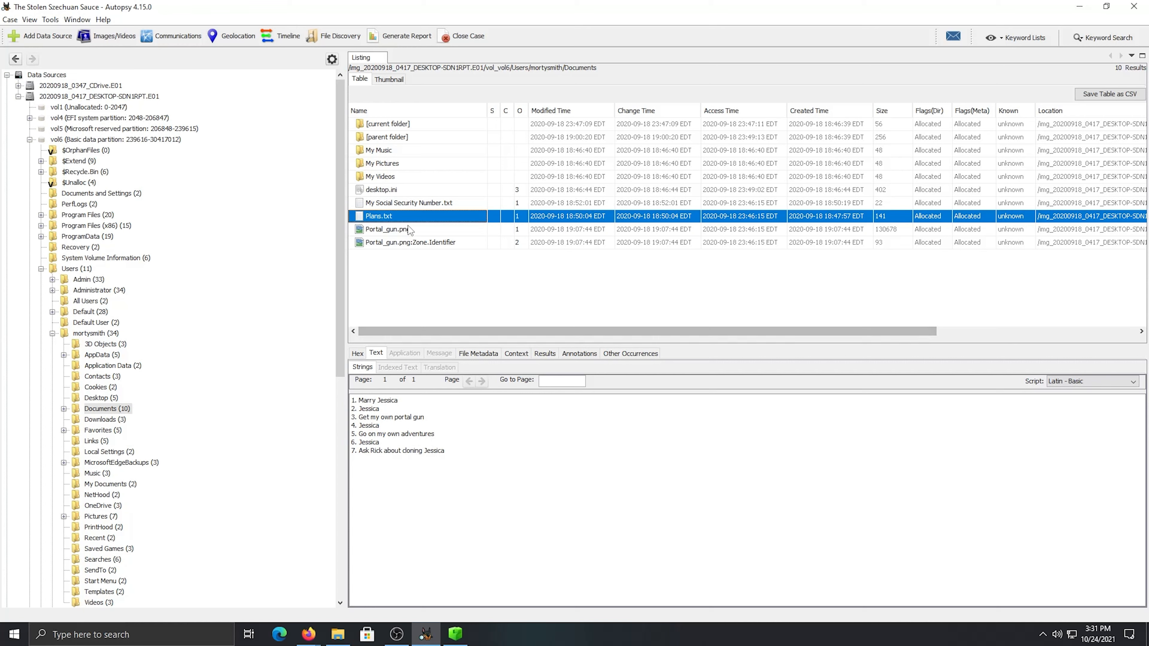
left_click(404, 230)
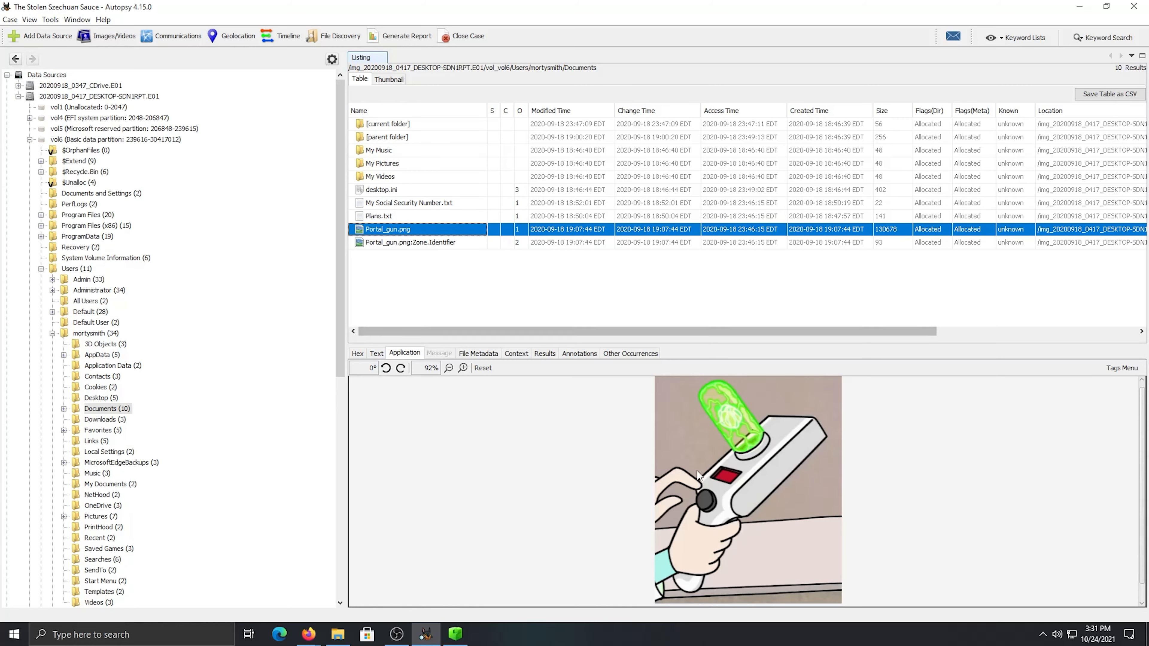
left_click(408, 243)
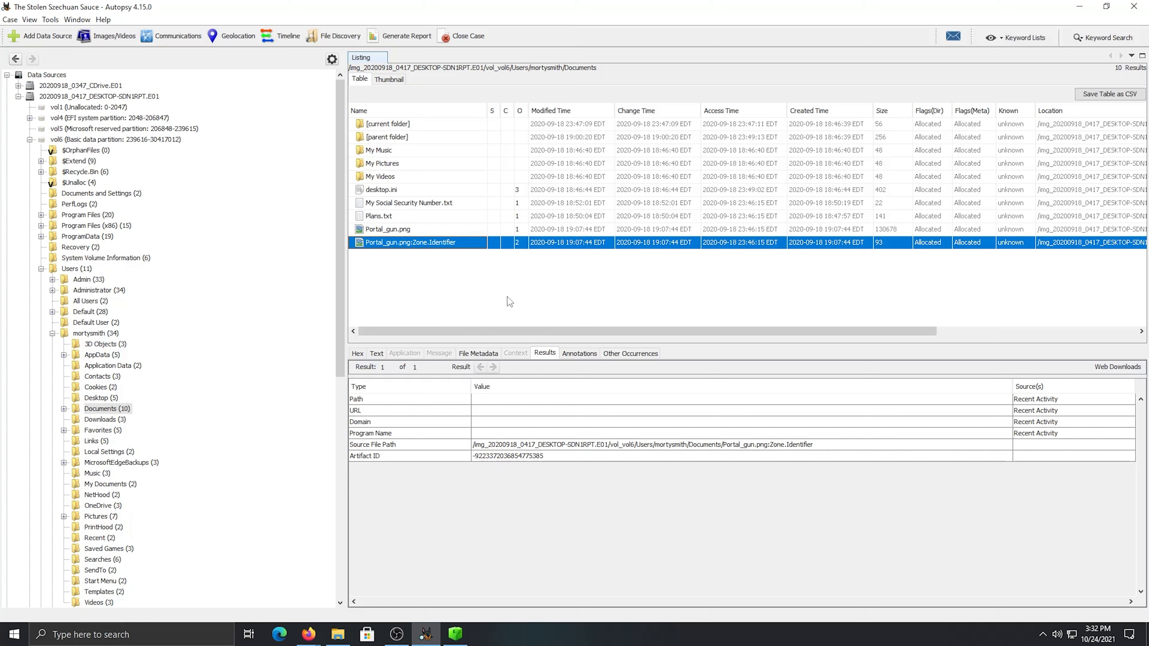
left_click_drag(668, 337, 624, 337)
left_click(98, 333)
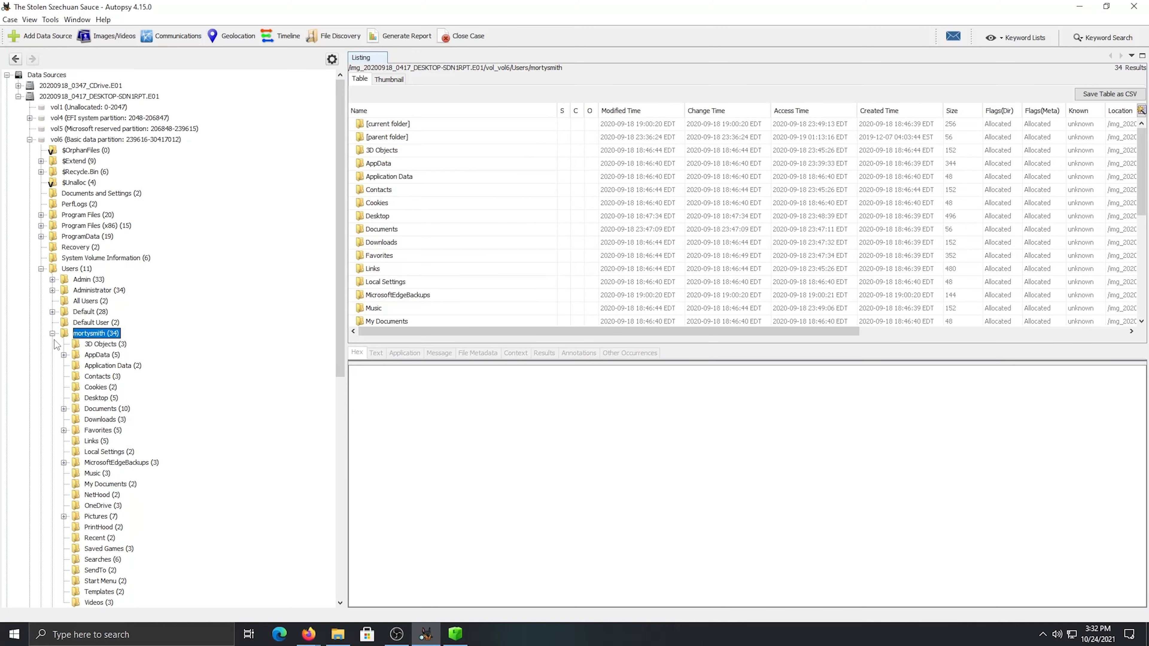
left_click(52, 333)
scroll(48, 450, "down", 3)
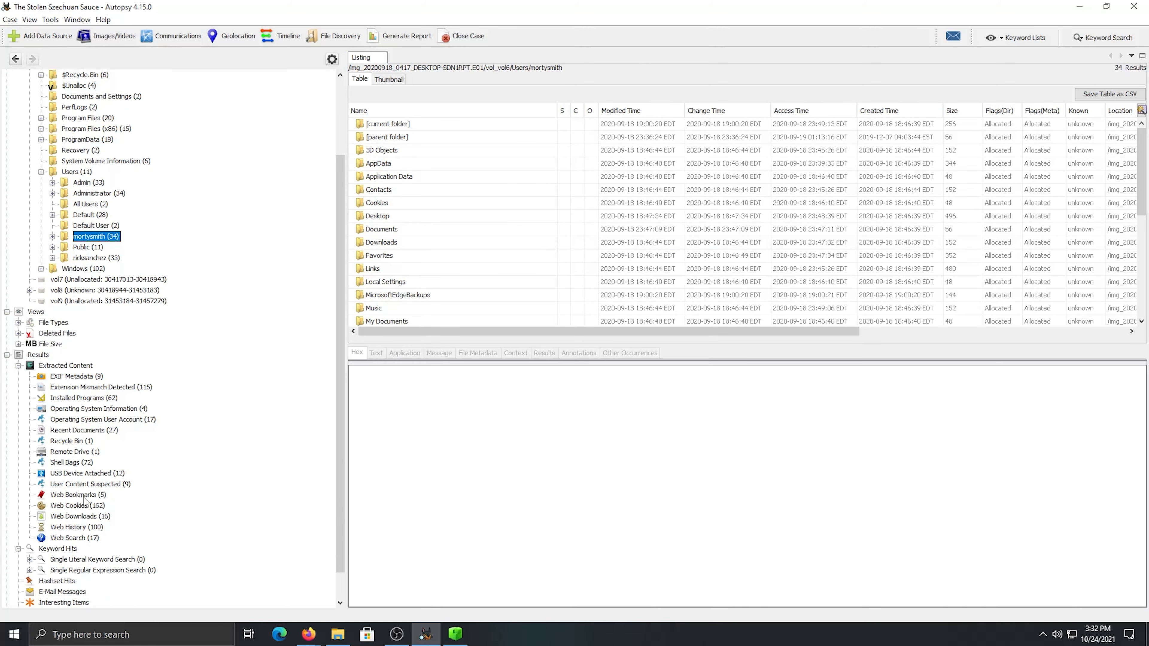
left_click(73, 527)
scroll(581, 265, "up", 1)
scroll(588, 212, "down", 4)
left_click(554, 177)
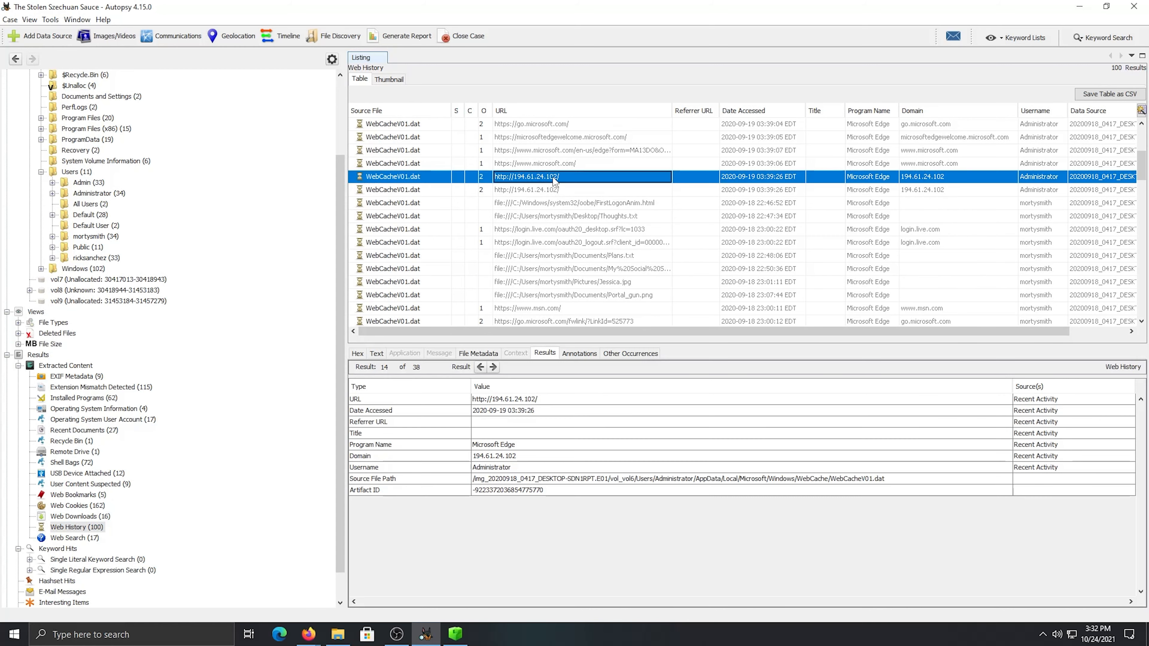
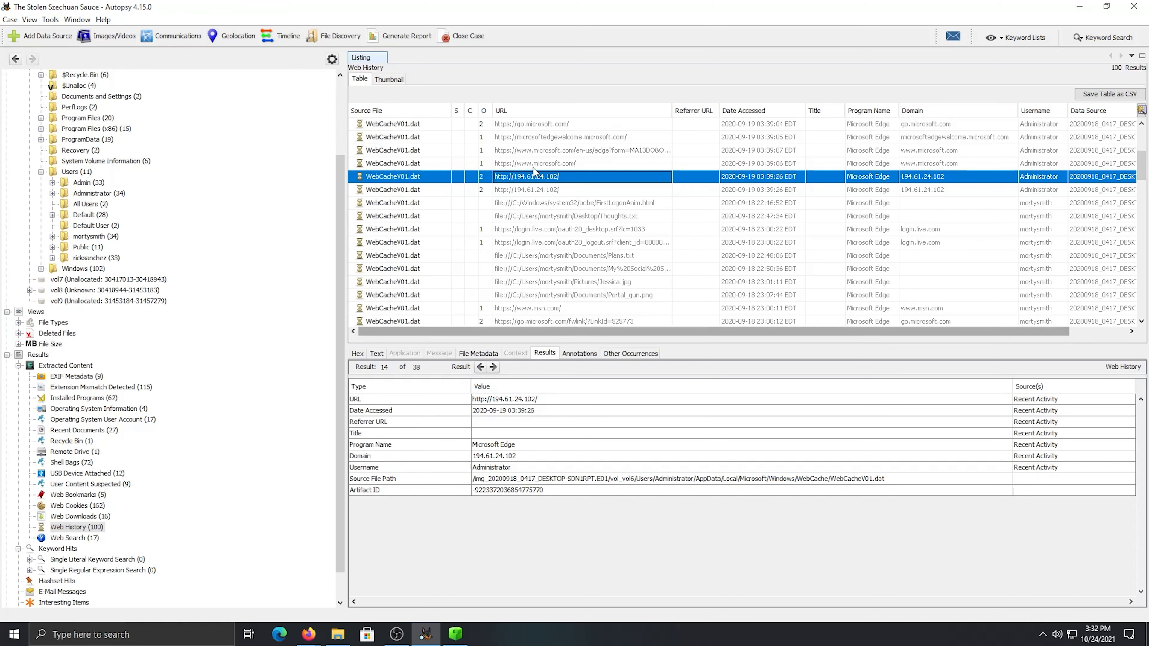
left_click(386, 354)
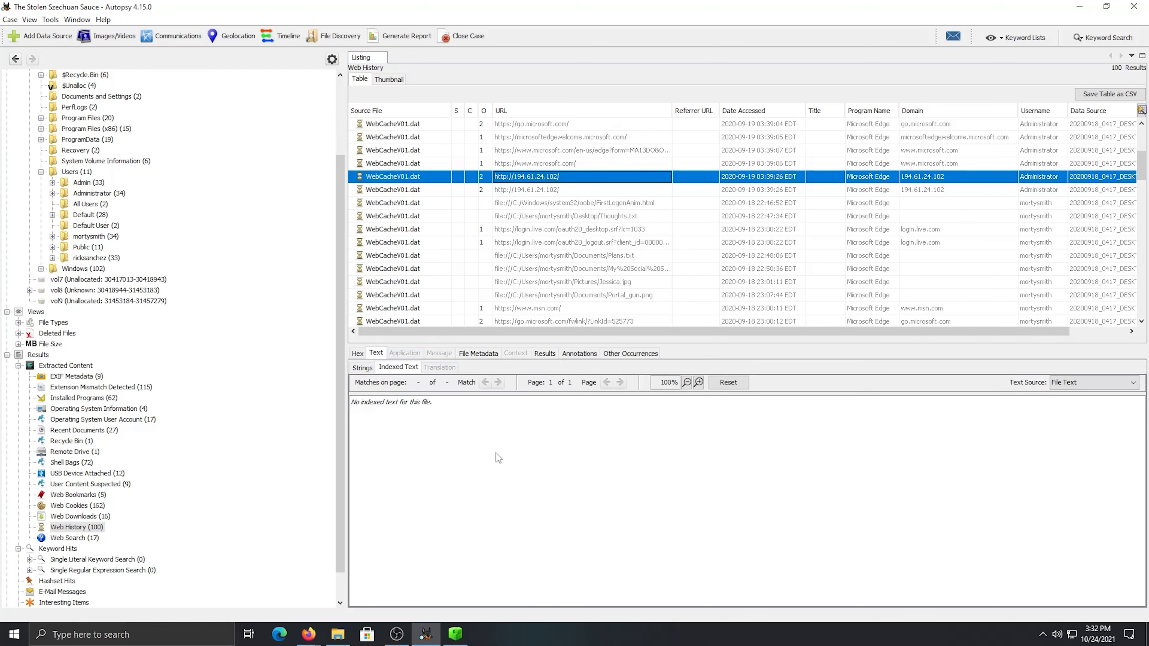
left_click(358, 353)
left_click(478, 353)
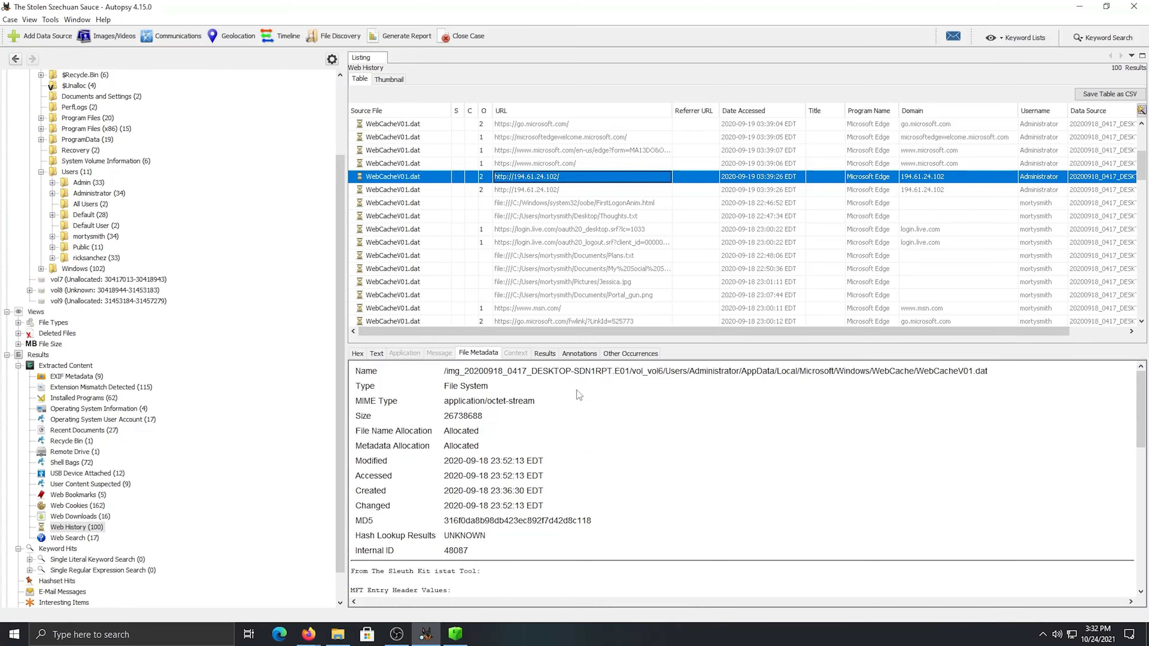
left_click(380, 354)
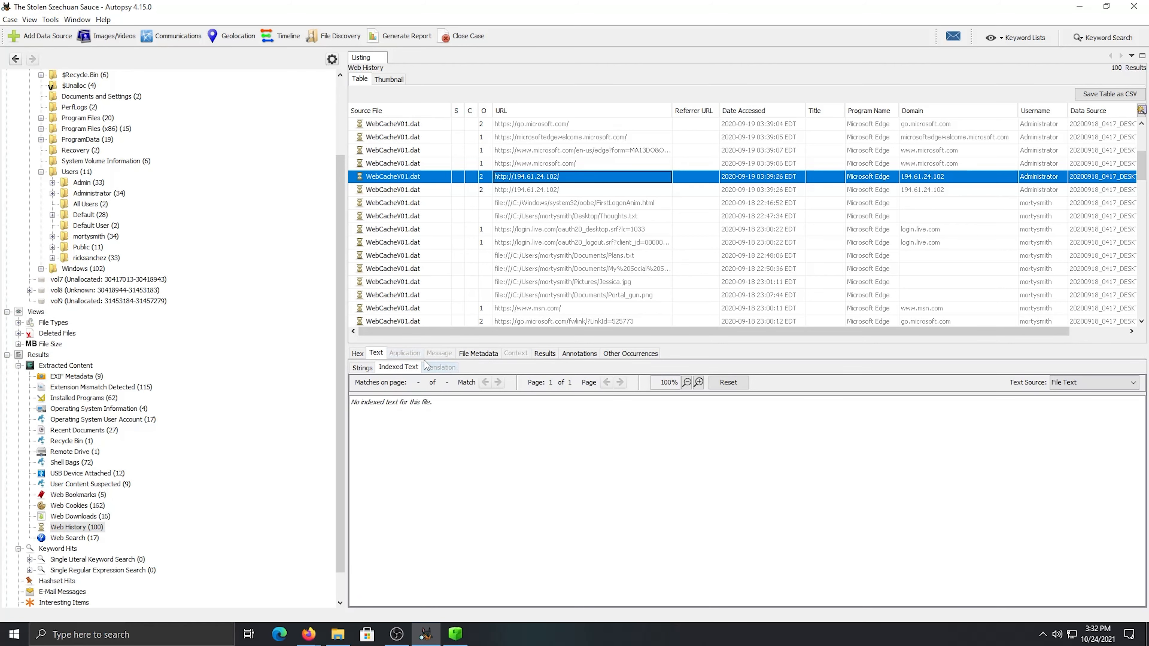
left_click(359, 354)
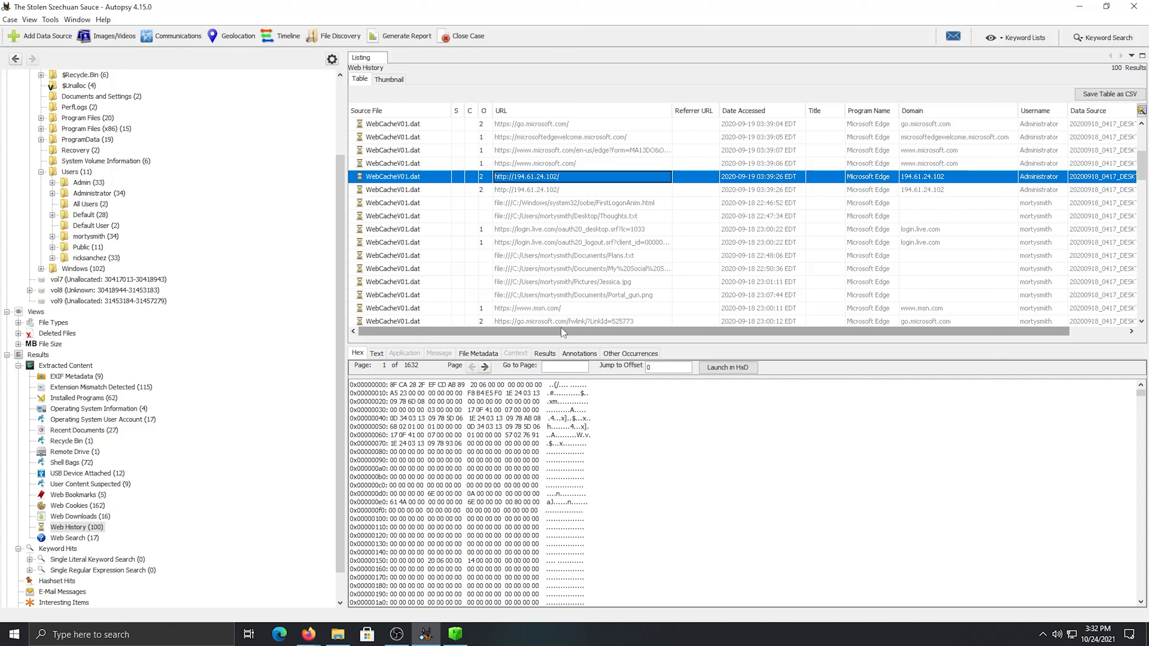
Open the properties of the selected WebCacheV01.dat entry, copy its URL value and close the properties
right_click(931, 213)
mouse_move(998, 313)
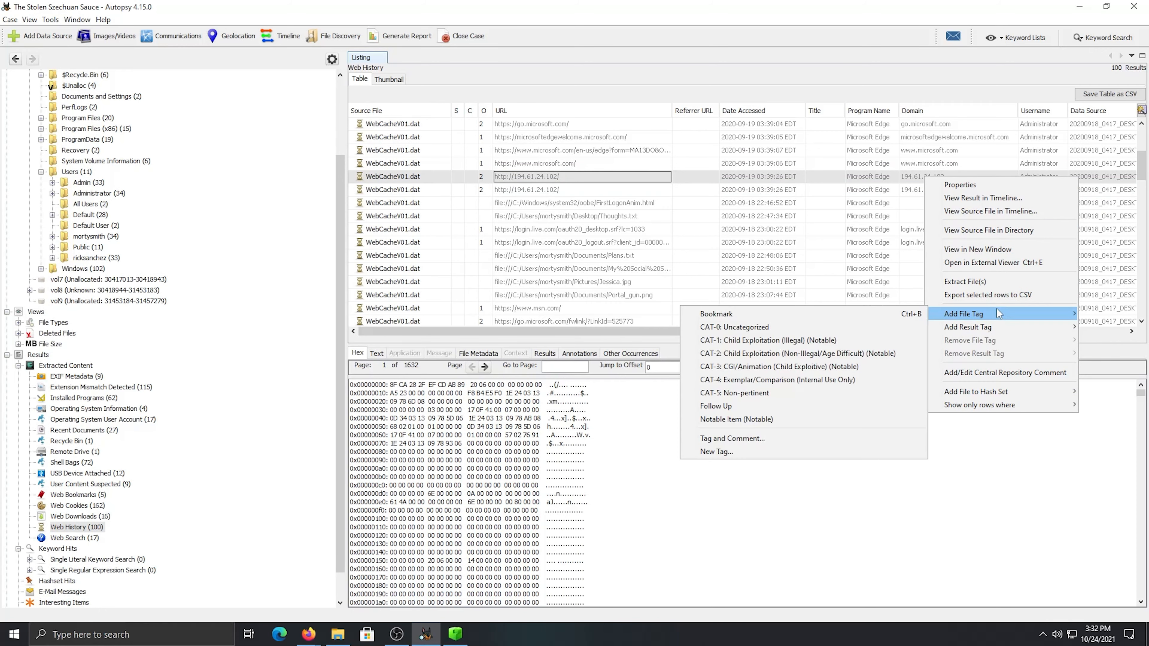
left_click(980, 186)
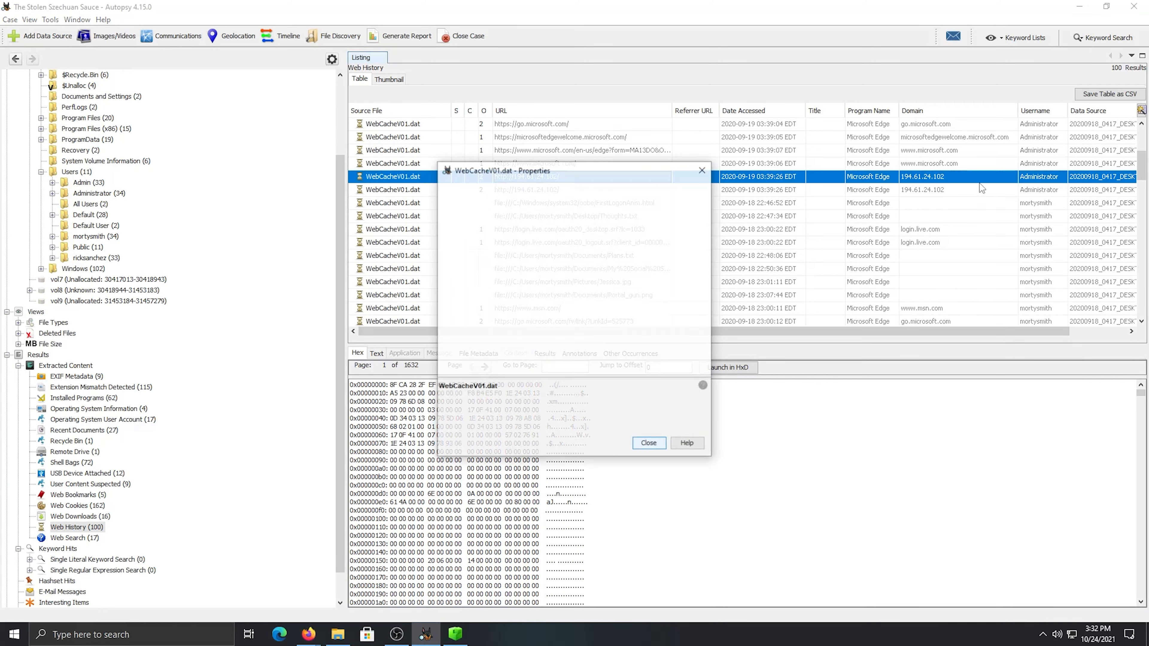
left_click(615, 238)
right_click(614, 244)
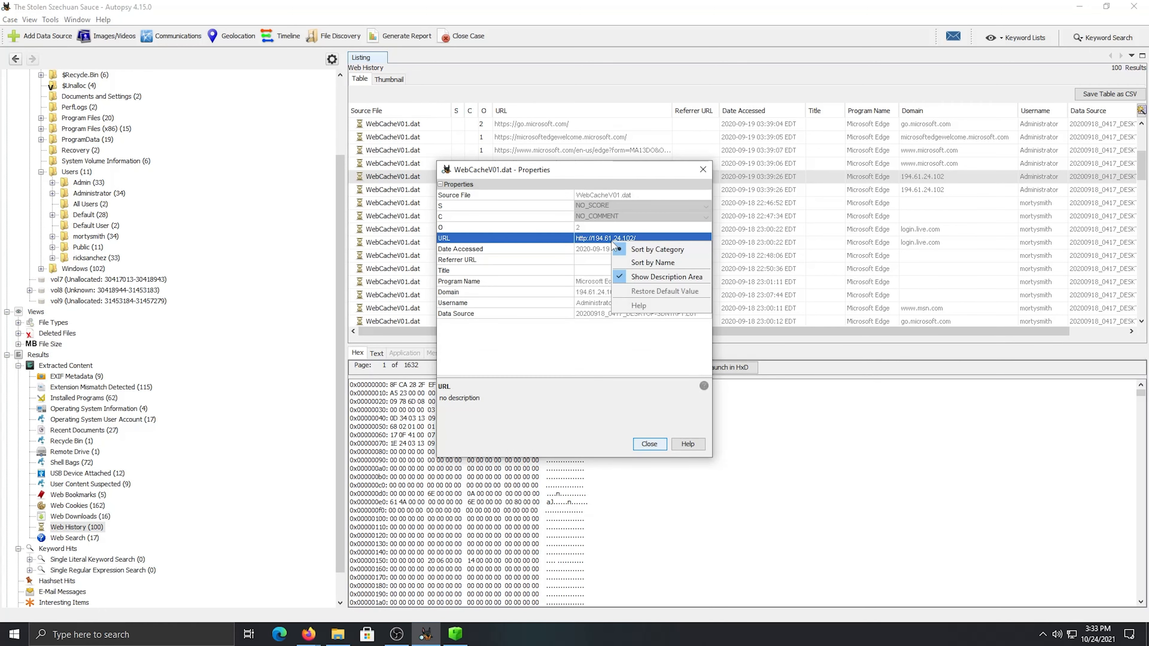
left_click(572, 296)
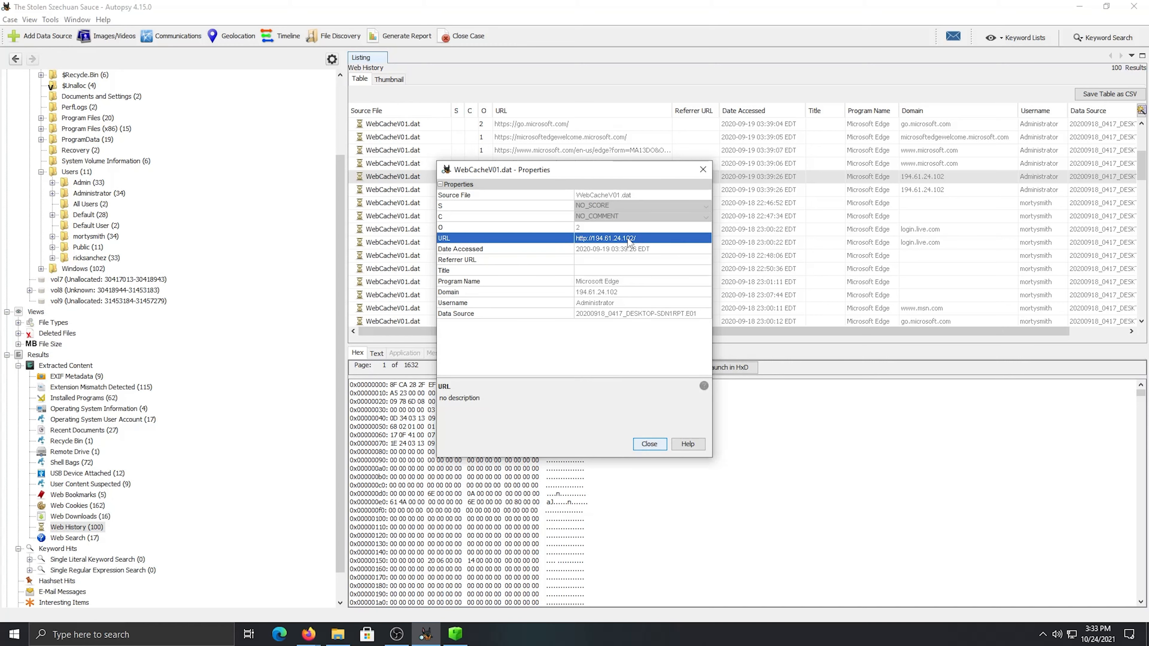
left_click(660, 447)
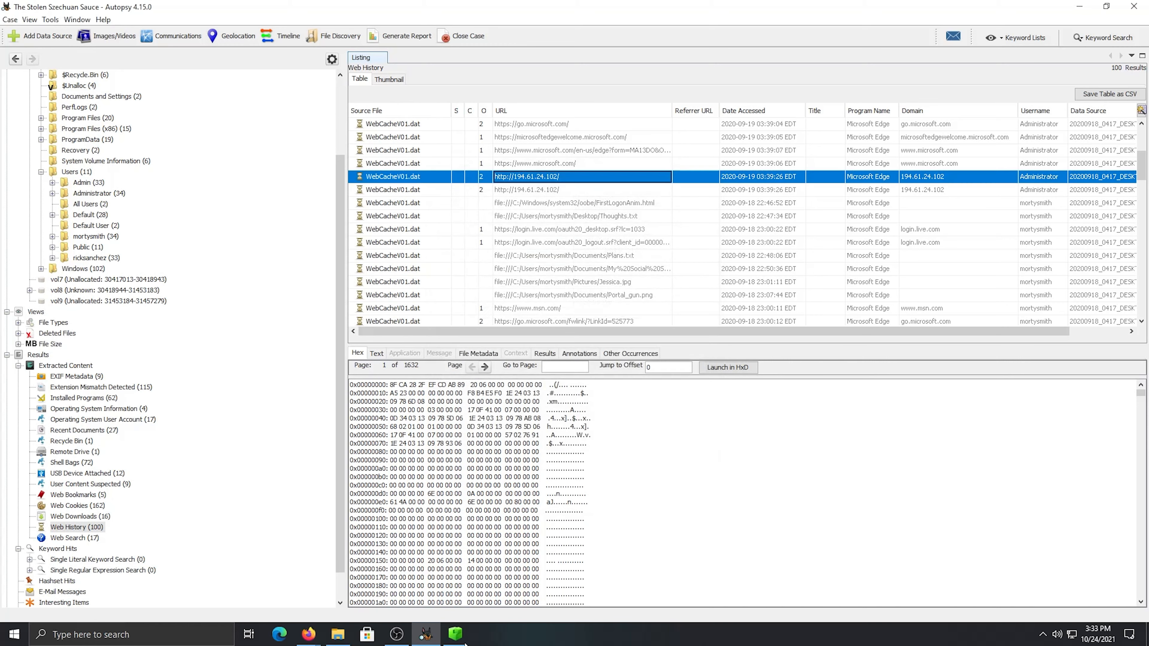
Switch to Firefox, search for "mmdb demo" and open MaxMind's GeoIP2 Databases Demo page
mouse_move(309, 634)
left_click(278, 597)
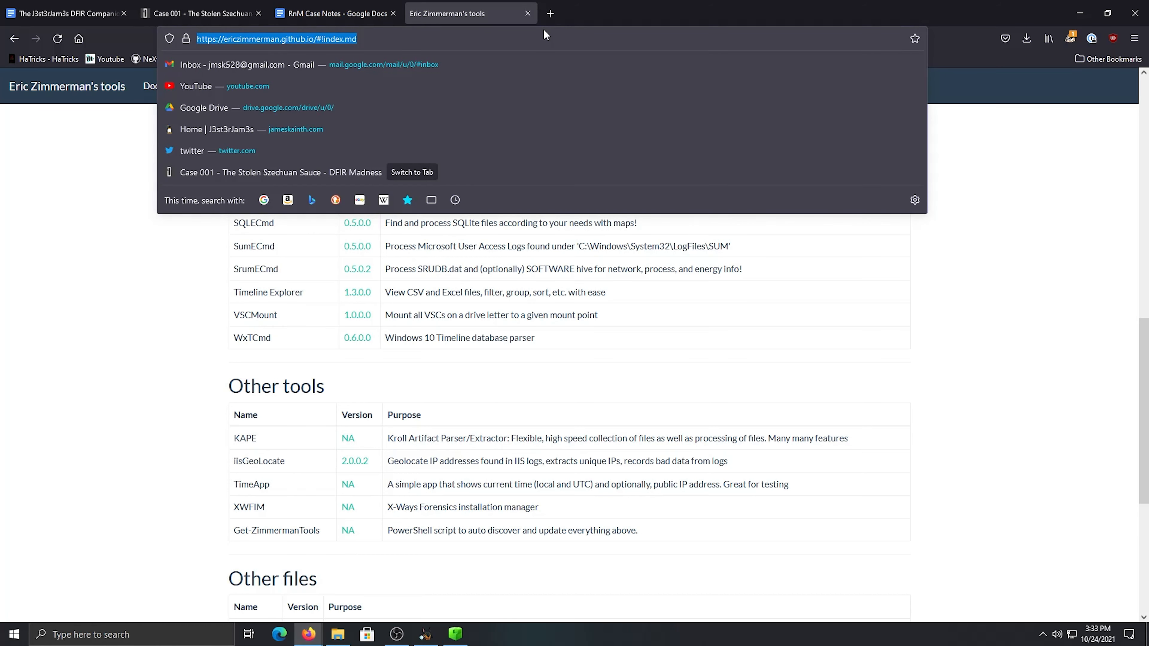
type("mmd")
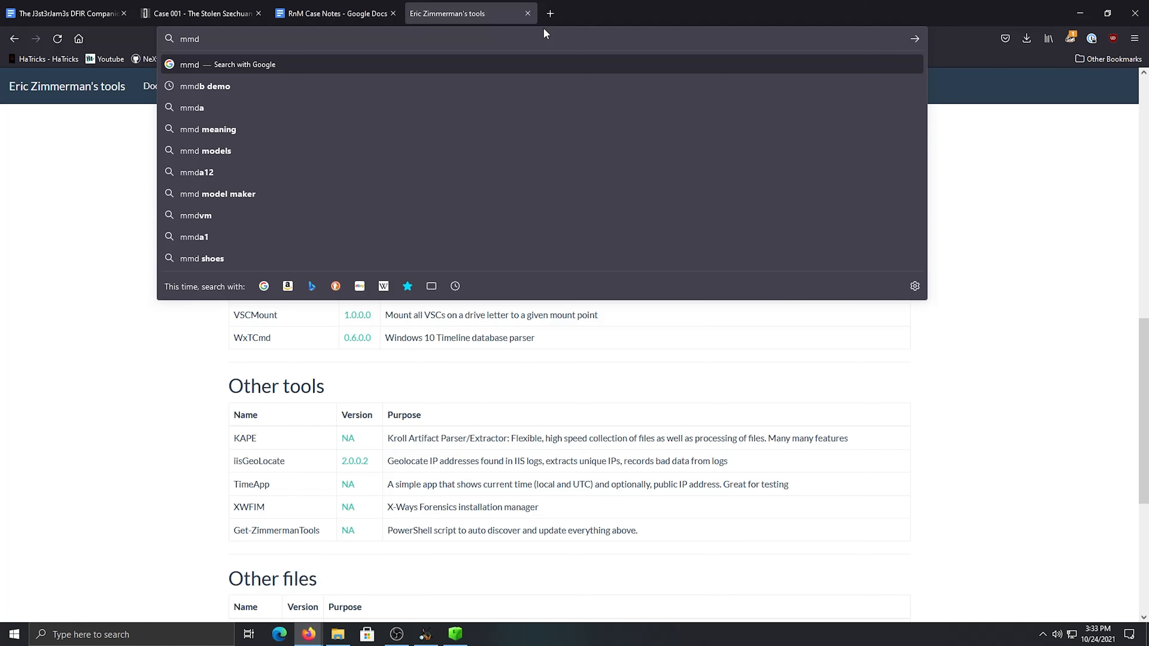
key("Down")
key("Return")
Paste the copied URL as the lookup address, trim it to 194.61.24.102 and submit the GeoIP2 lookup
left_click(351, 221)
type("URL\thttp://194.61.24.102/")
left_click_drag(352, 222, 205, 219)
key("BackSpace")
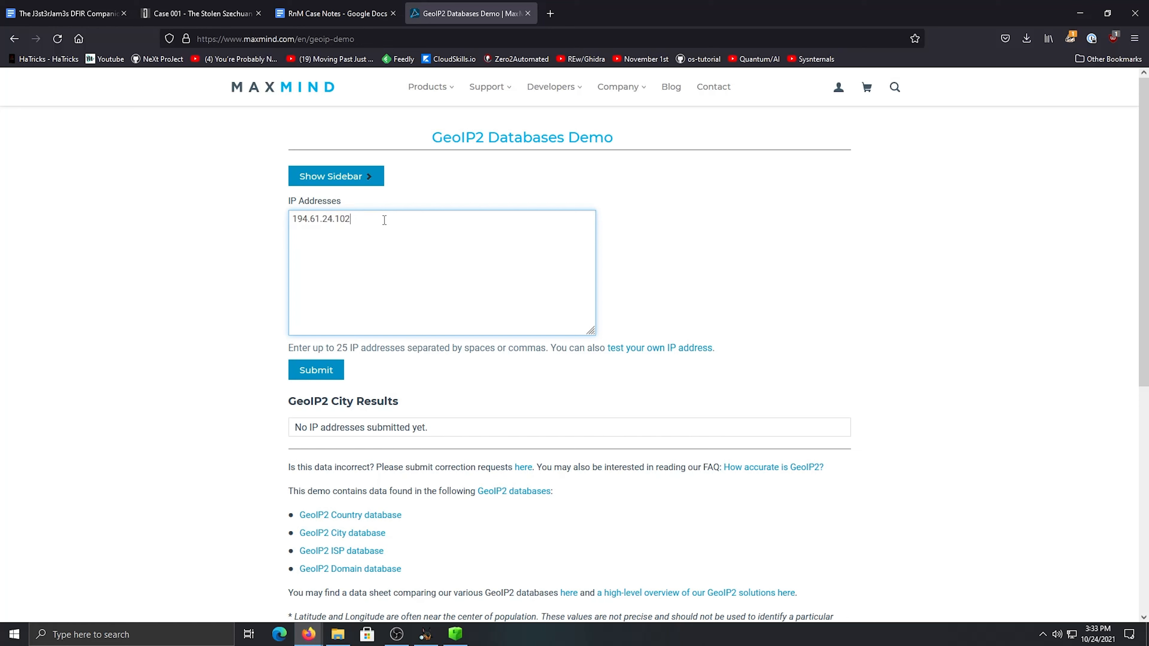
left_click(314, 380)
left_click_drag(356, 444, 288, 442)
left_click(499, 423)
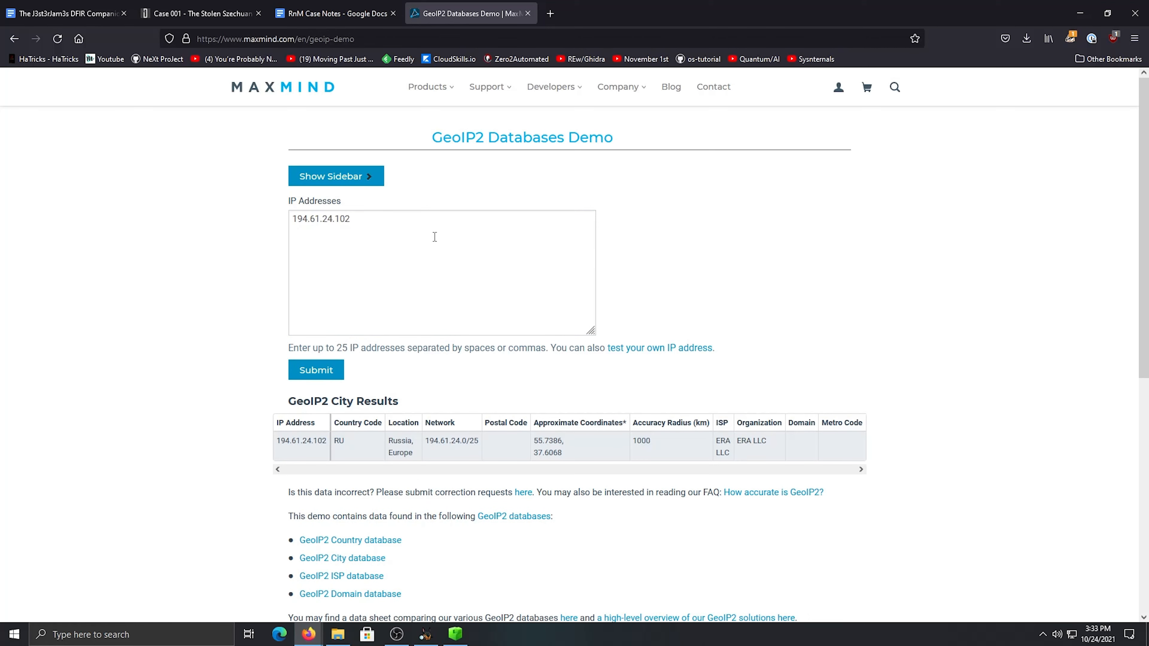
Return to Autopsy and review the remaining Web History entries for further visits to 194.61.24.102
left_click(425, 634)
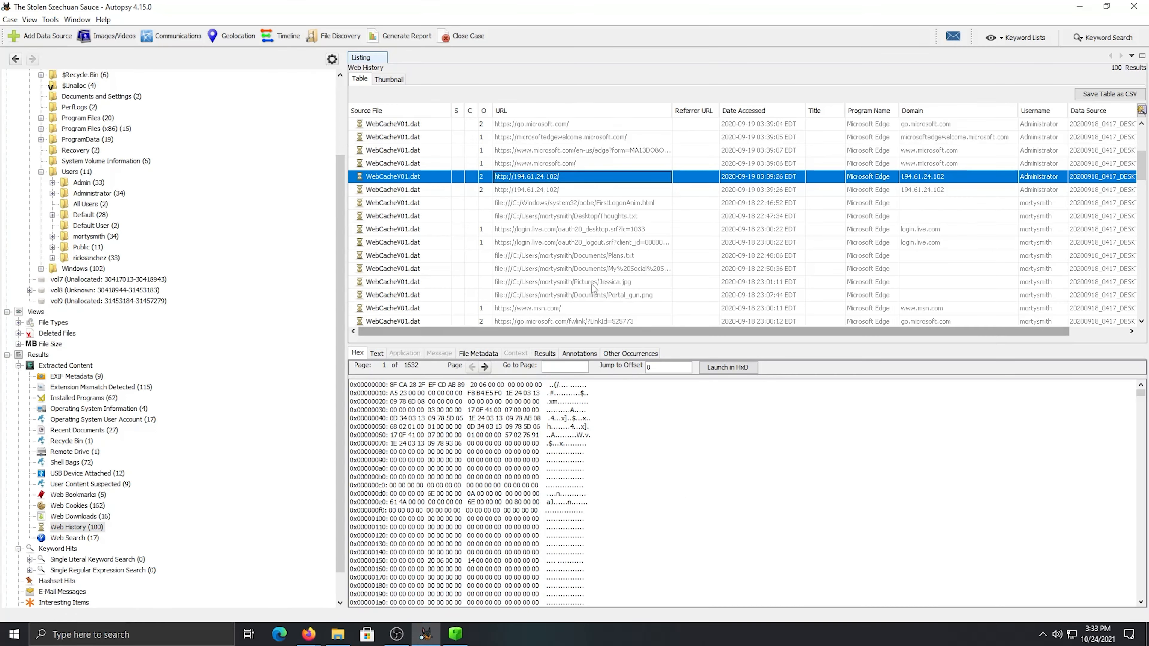
scroll(592, 287, "down", 4)
scroll(593, 287, "down", 15)
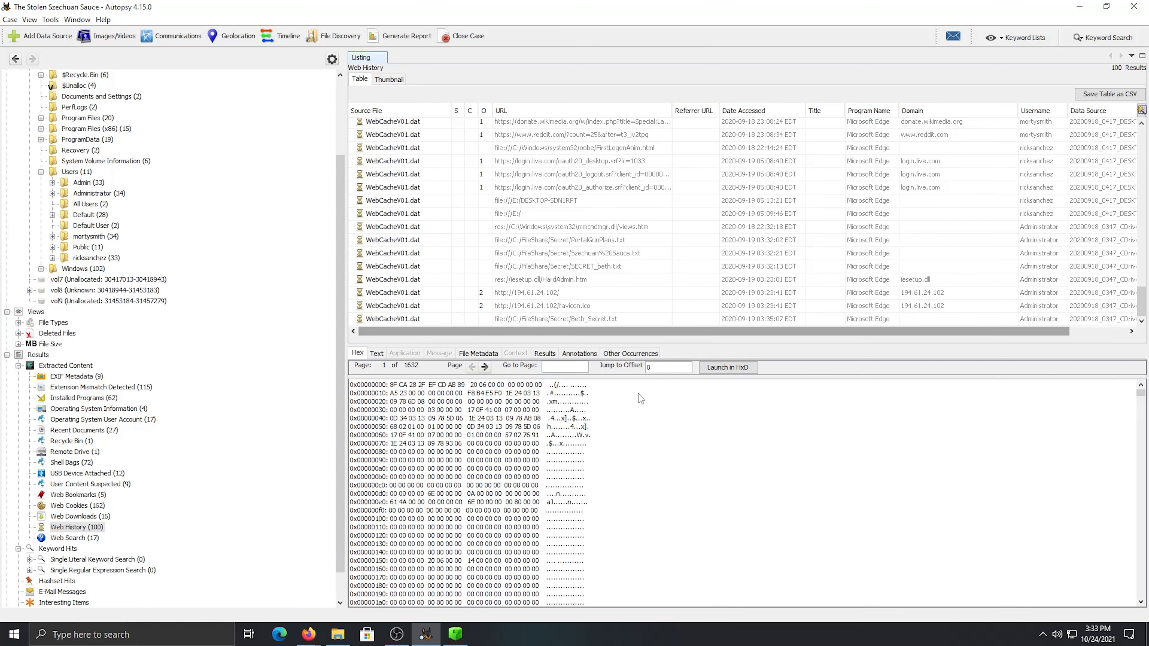
mouse_move(309, 638)
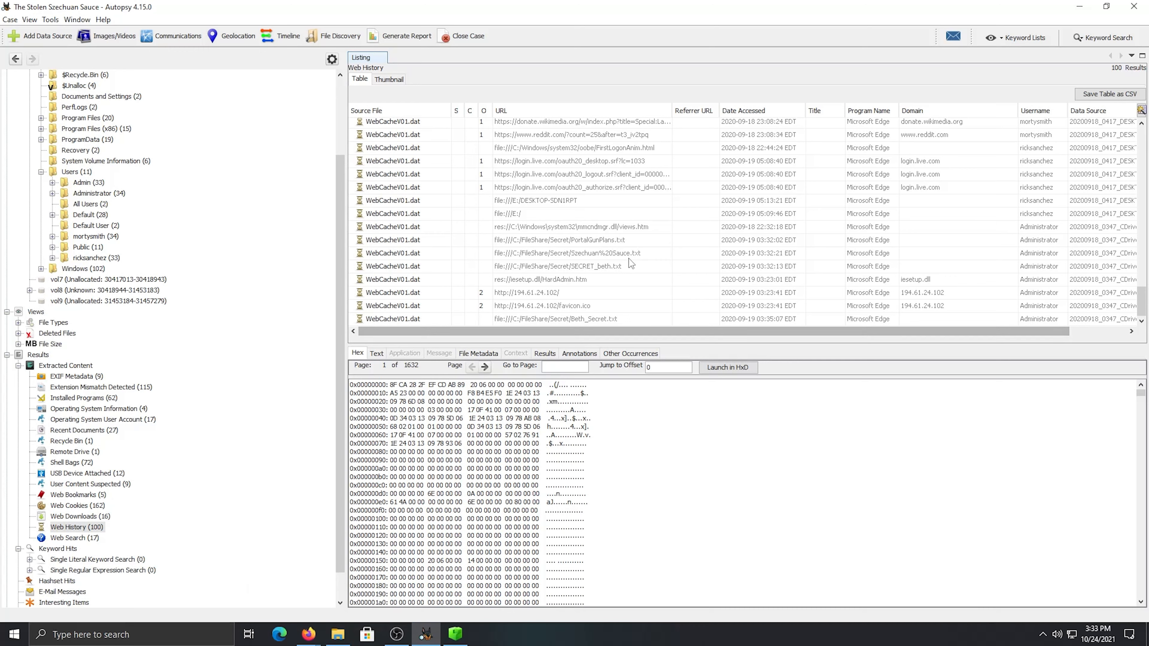
scroll(617, 302, "up", 20)
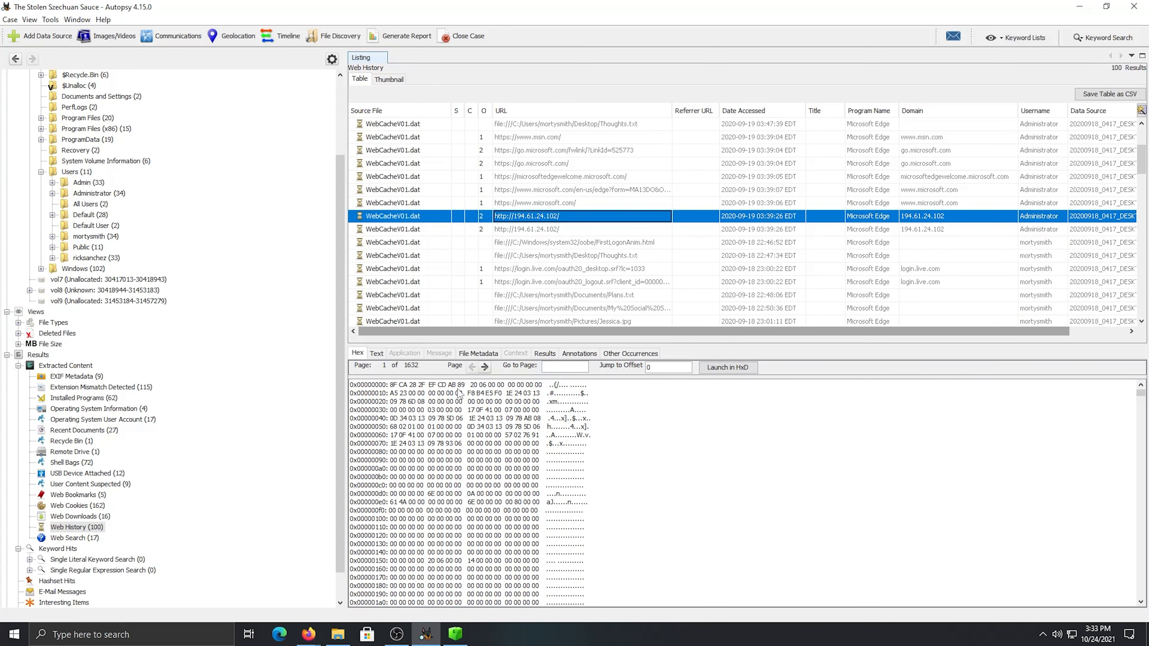
Switch back to the GeoIP2 demo in Firefox and copy the IP address 194.61.24.102
left_click(296, 605)
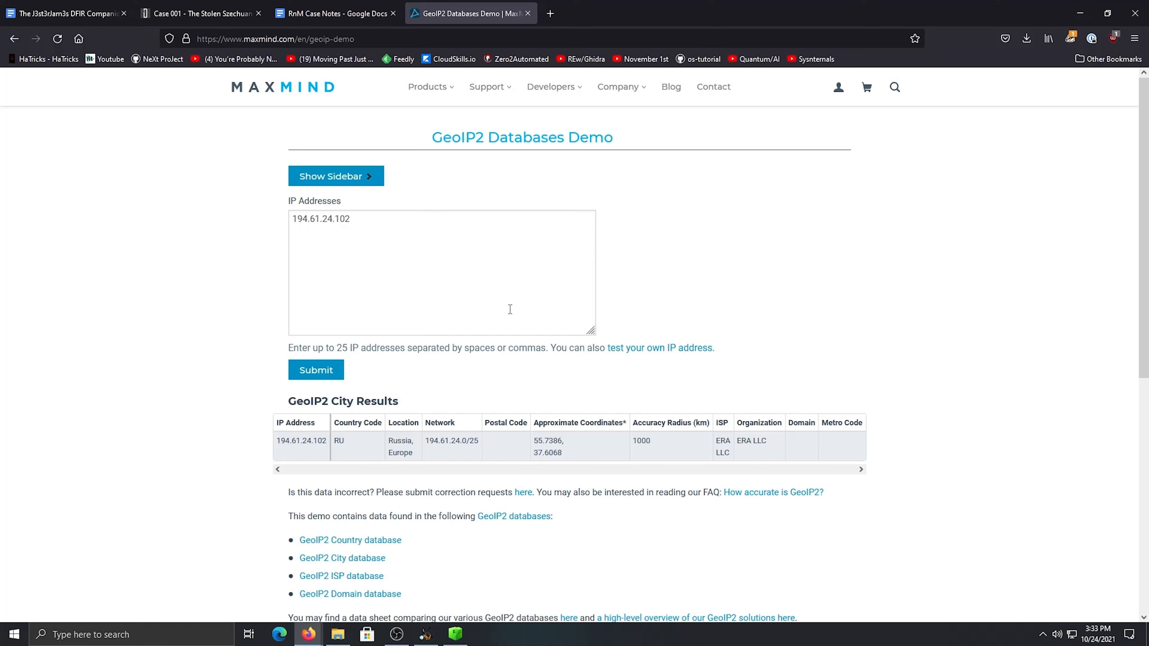
left_click(362, 219)
double_click(364, 220)
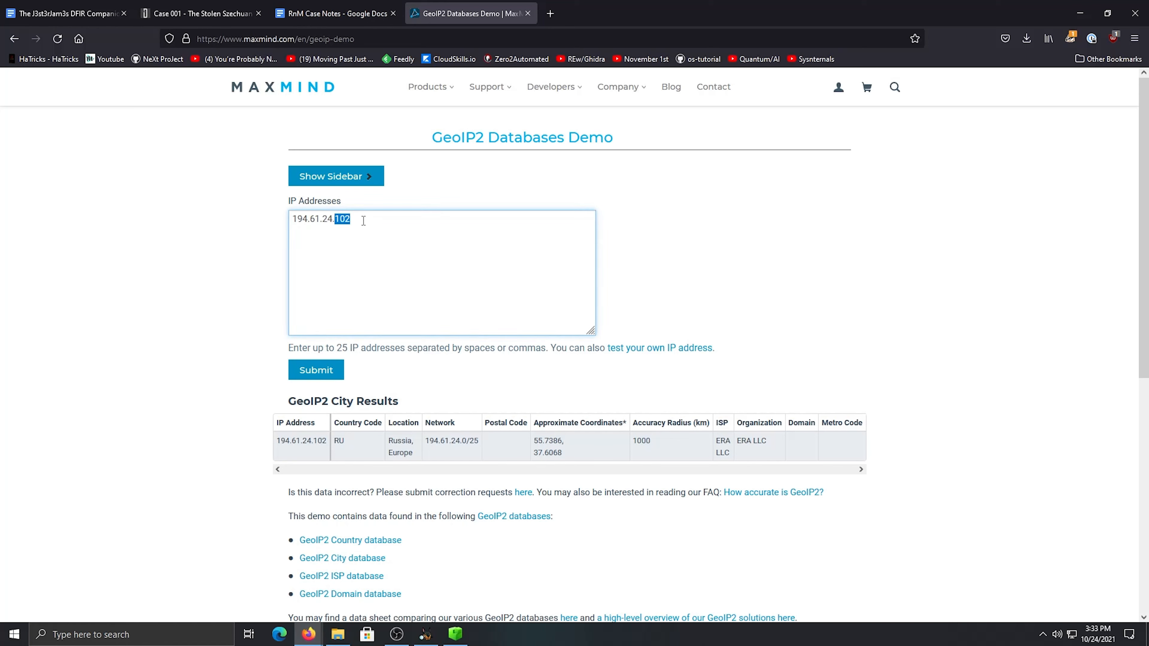
triple_click(359, 226)
right_click(319, 224)
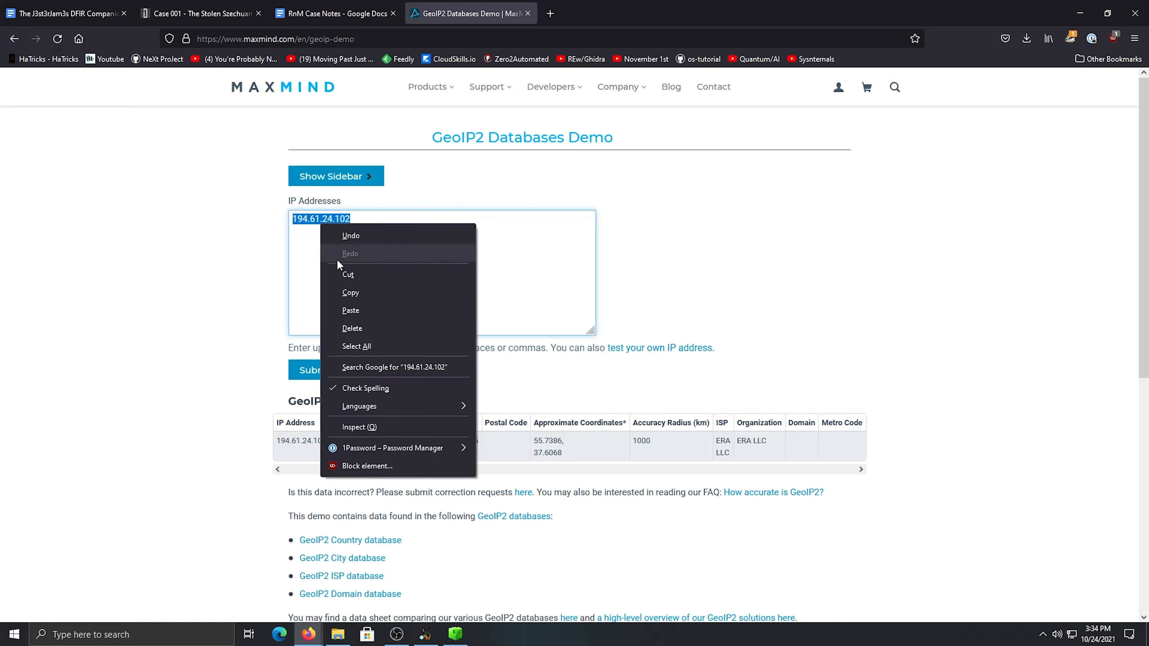
left_click(384, 295)
Search for "virustotal" in a new browser tab and open the VirusTotal home page
left_click(552, 15)
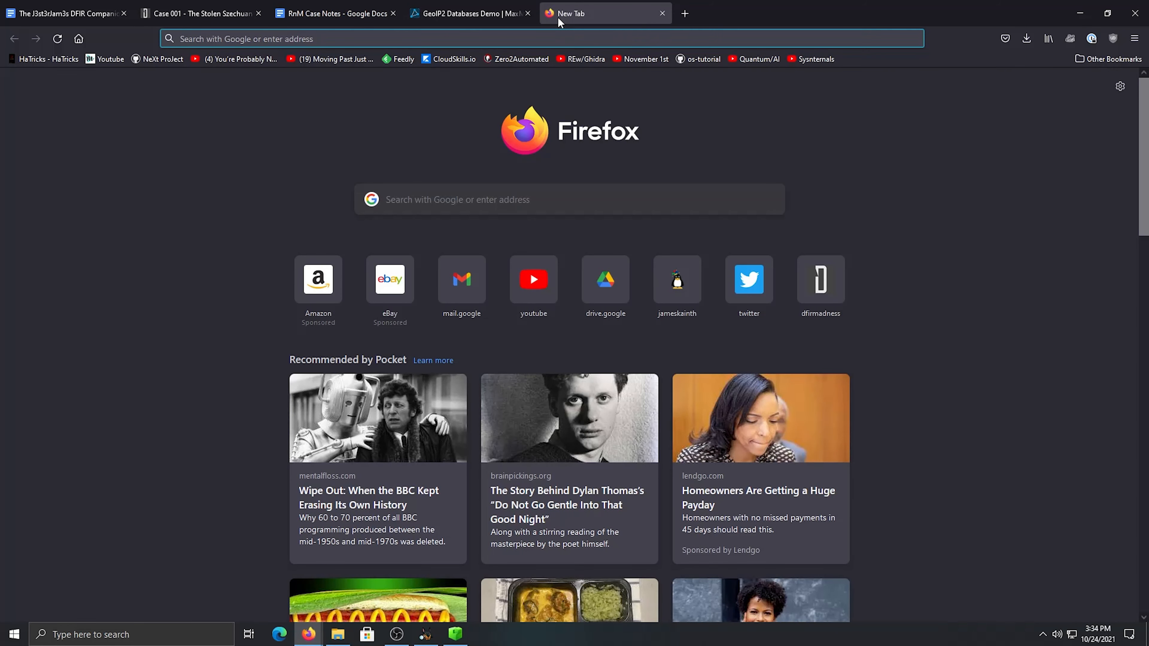
type("virus")
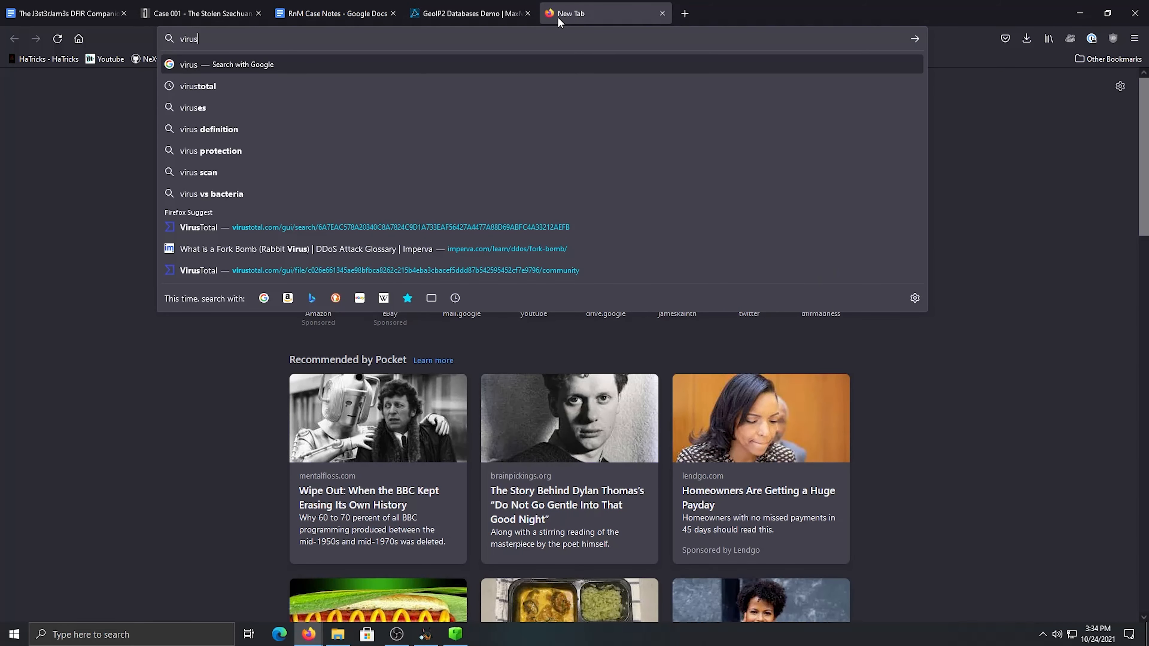
type("total")
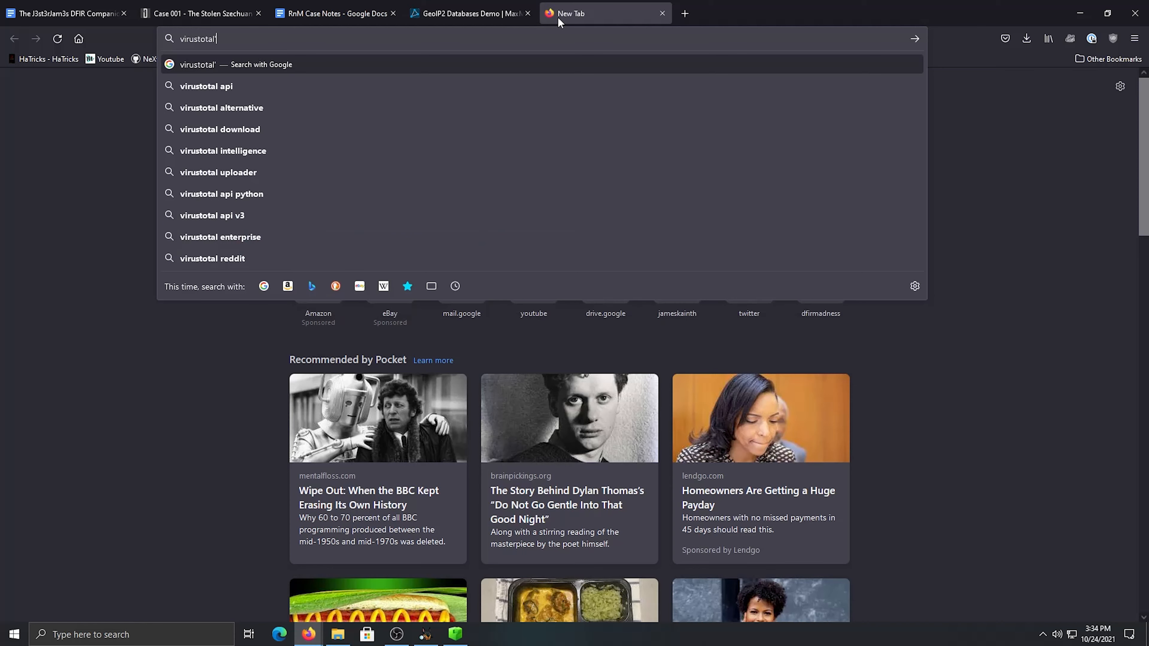
key("Return")
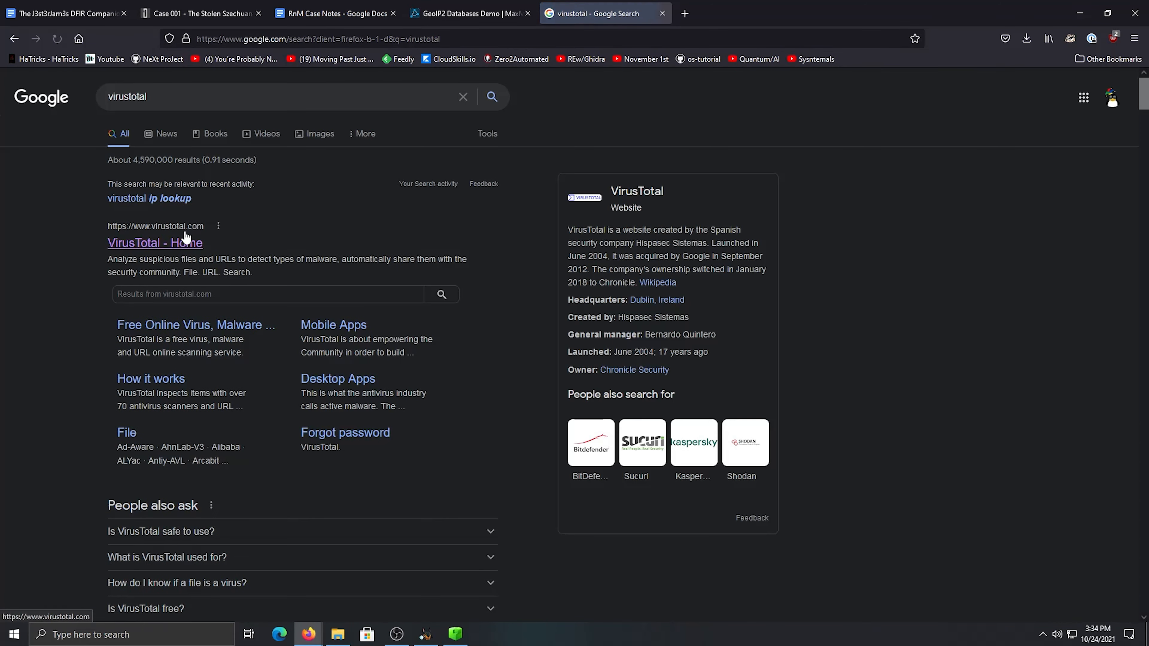
left_click(183, 245)
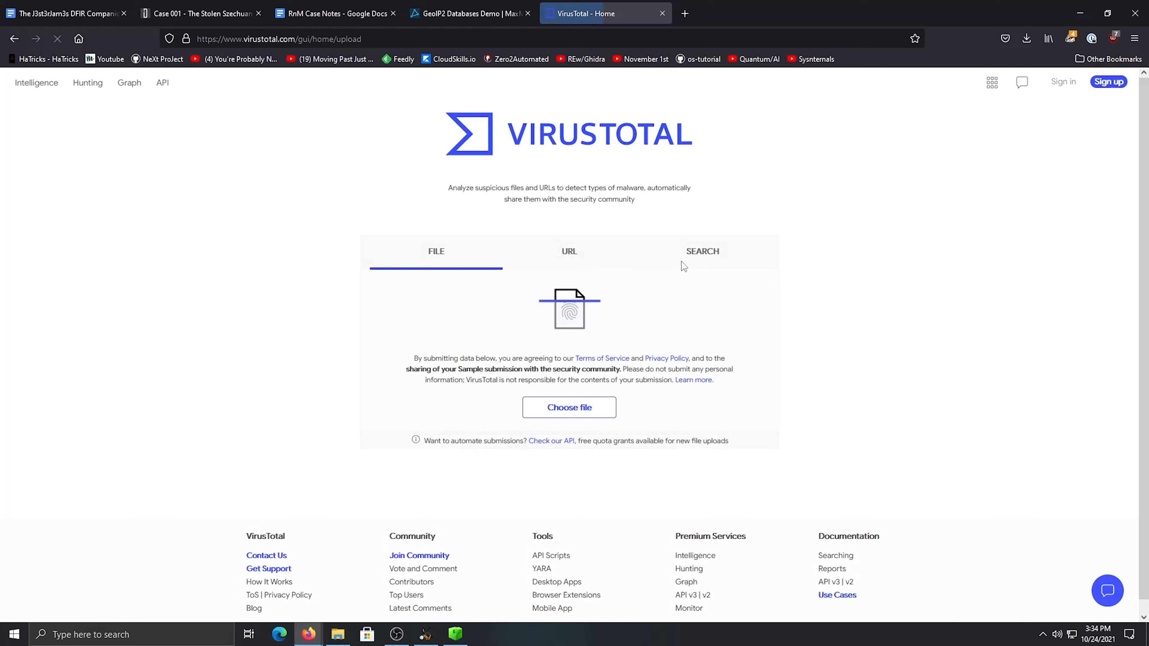
Search VirusTotal for the IP address 194.61.24.102
left_click(683, 258)
key("ctrl+v")
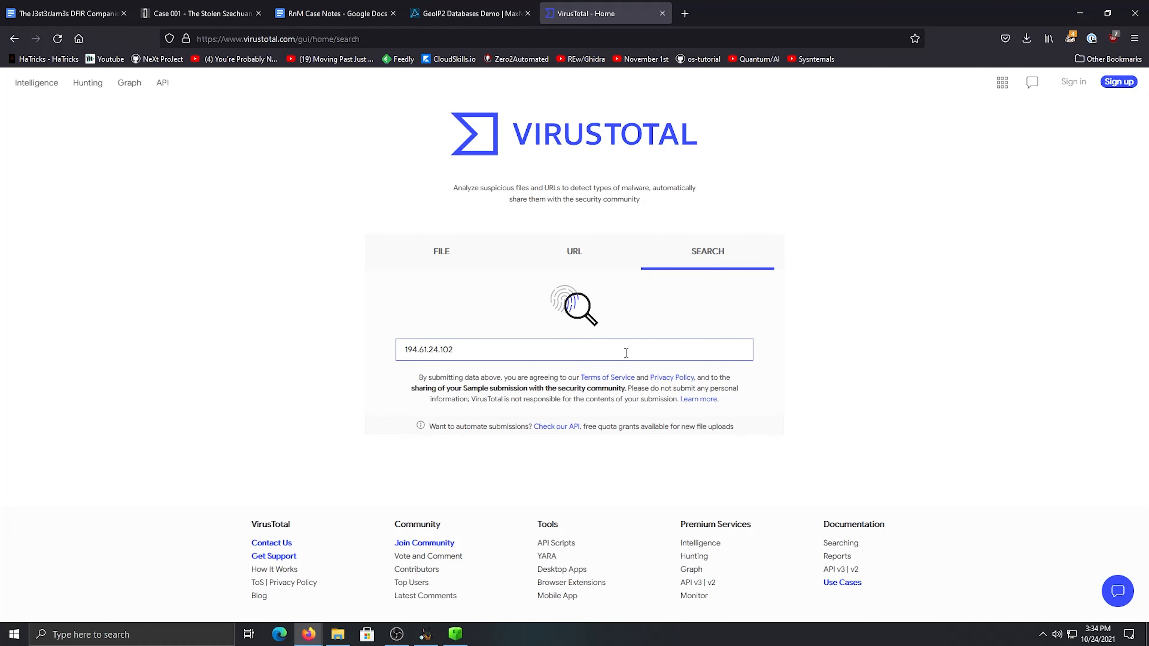
key("Return")
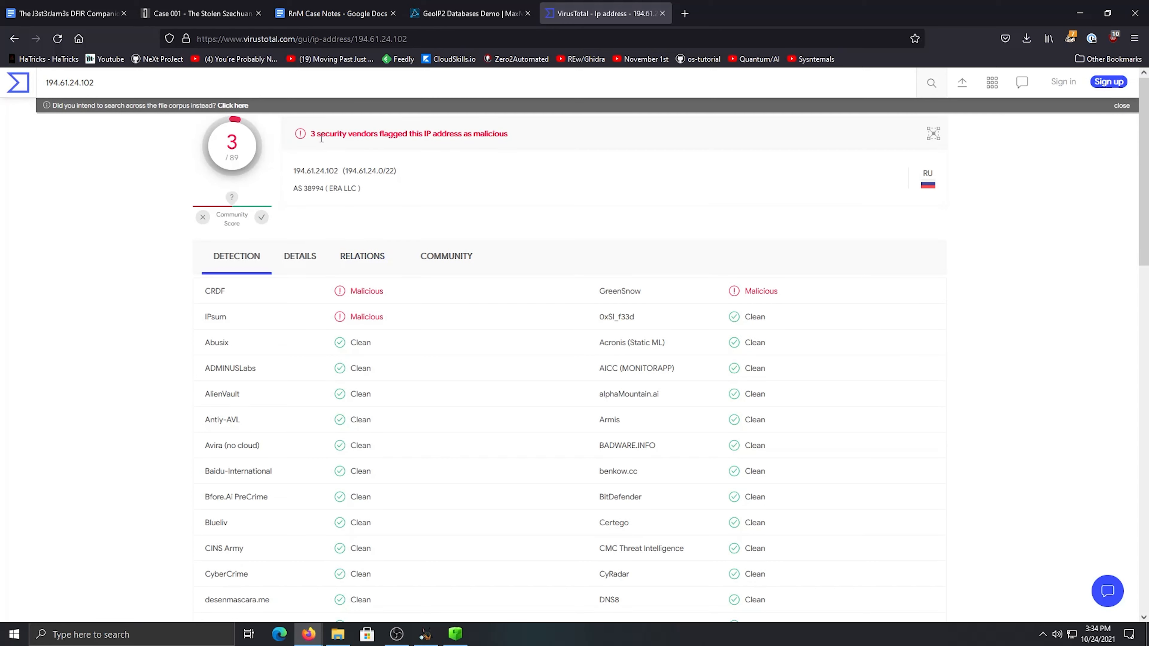
Review the IP address's relations on VirusTotal, including passive DNS, referring files and historical Whois lookups
left_click(384, 265)
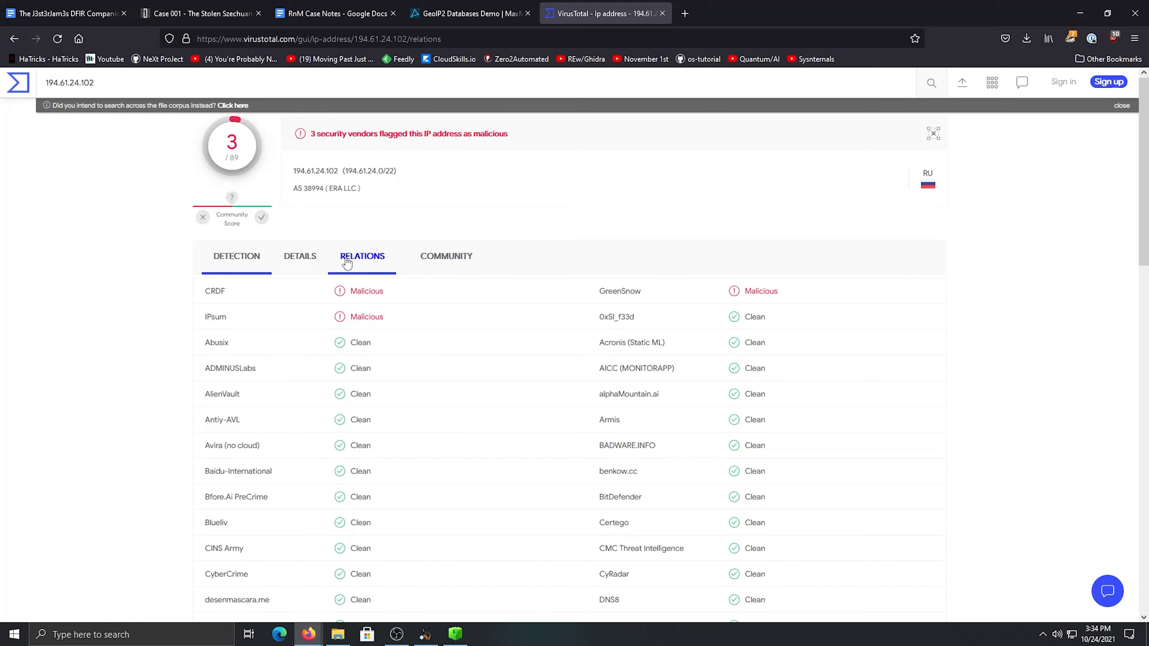
left_click(448, 265)
left_click(369, 259)
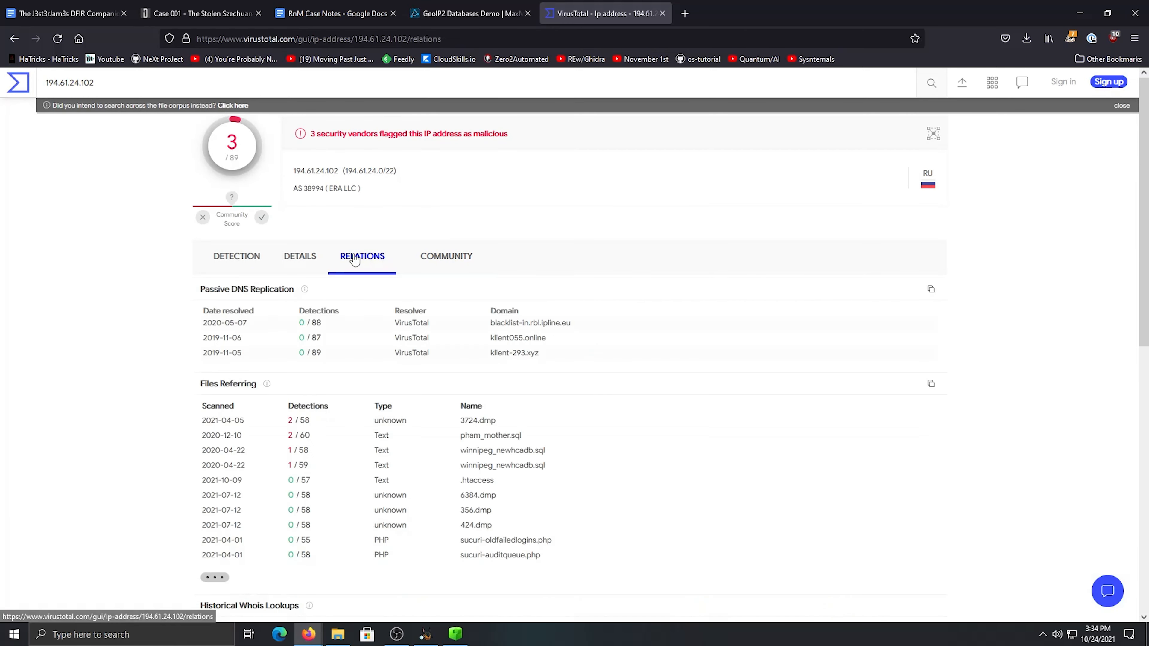
scroll(407, 443, "down", 4)
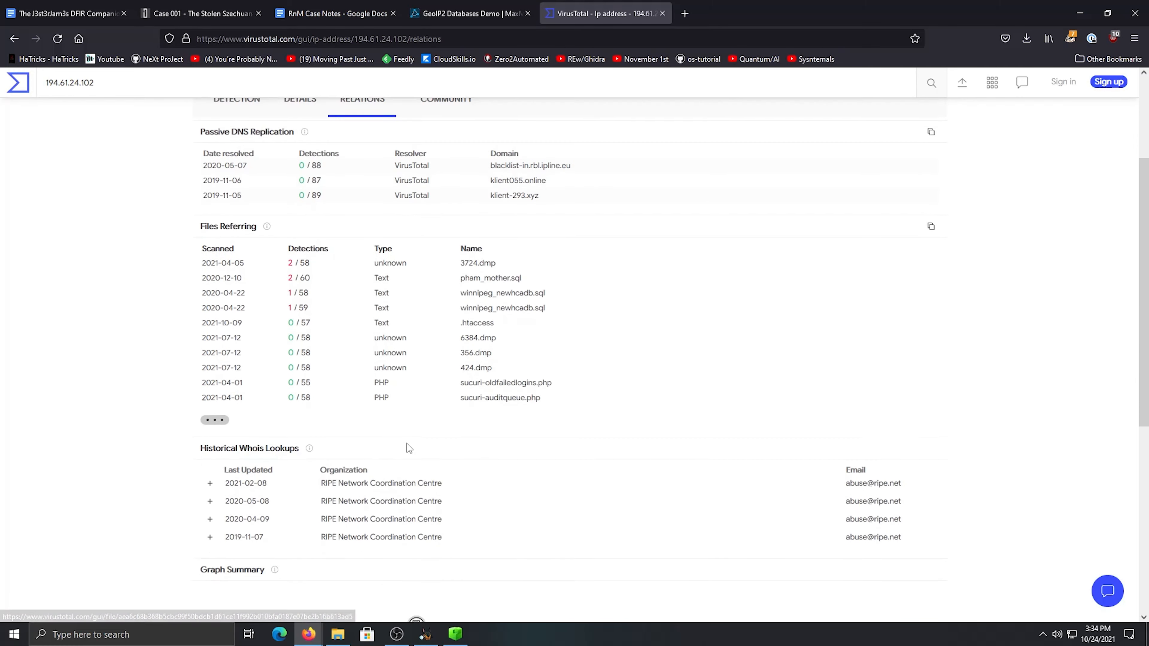
scroll(406, 448, "up", 4)
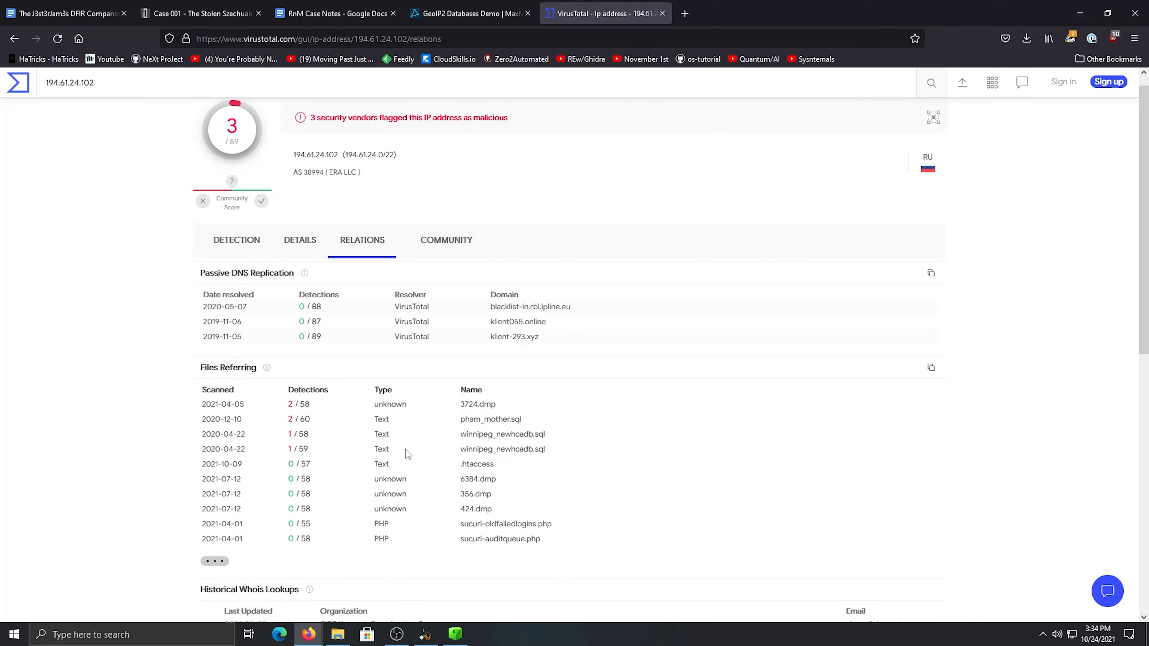
Examine the IP address's details on VirusTotal, reading the basic properties and the Whois Lookup record
left_click(300, 256)
scroll(382, 448, "down", 3)
scroll(374, 466, "up", 2)
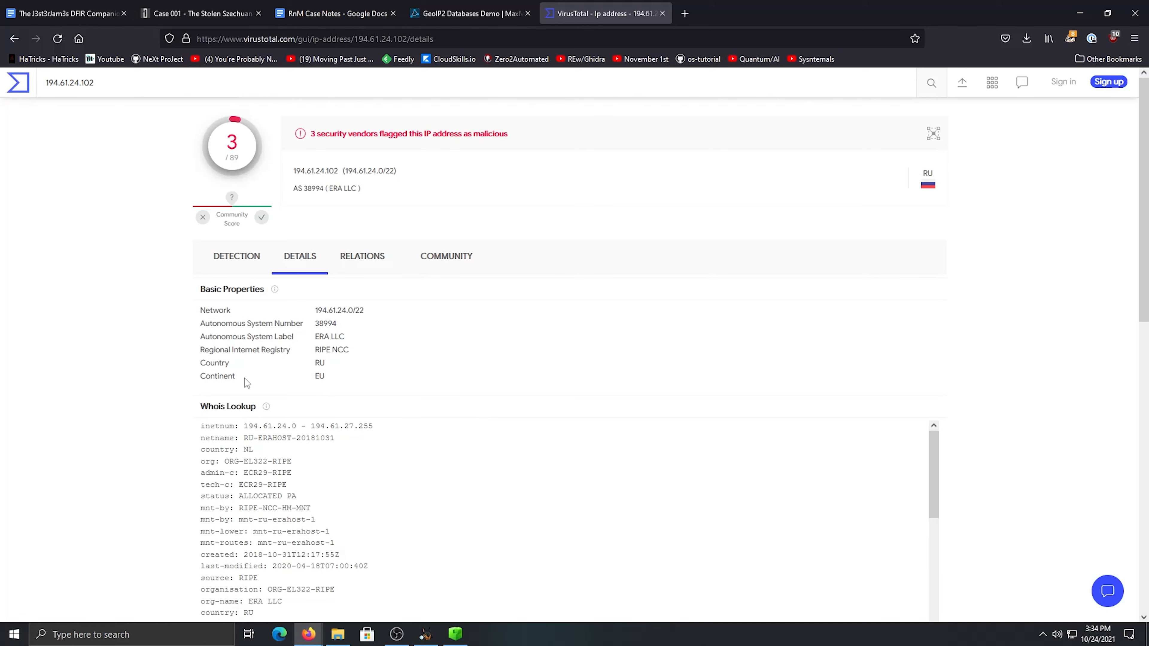
scroll(107, 440, "down", 4)
scroll(372, 390, "down", 3)
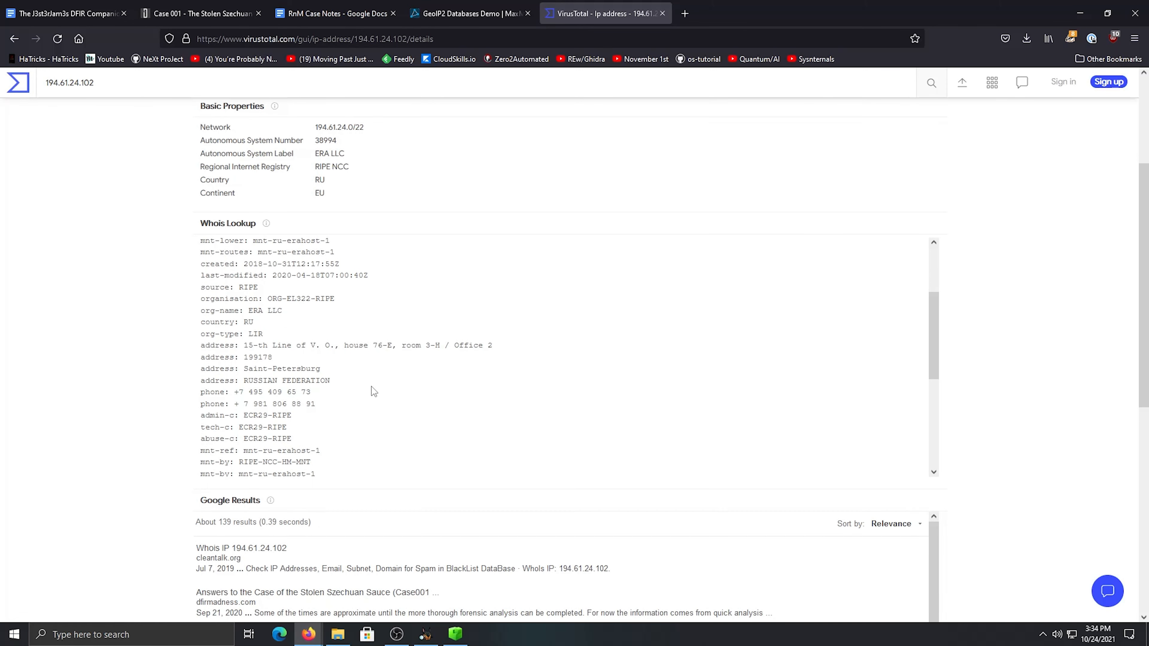
scroll(372, 387, "down", 3)
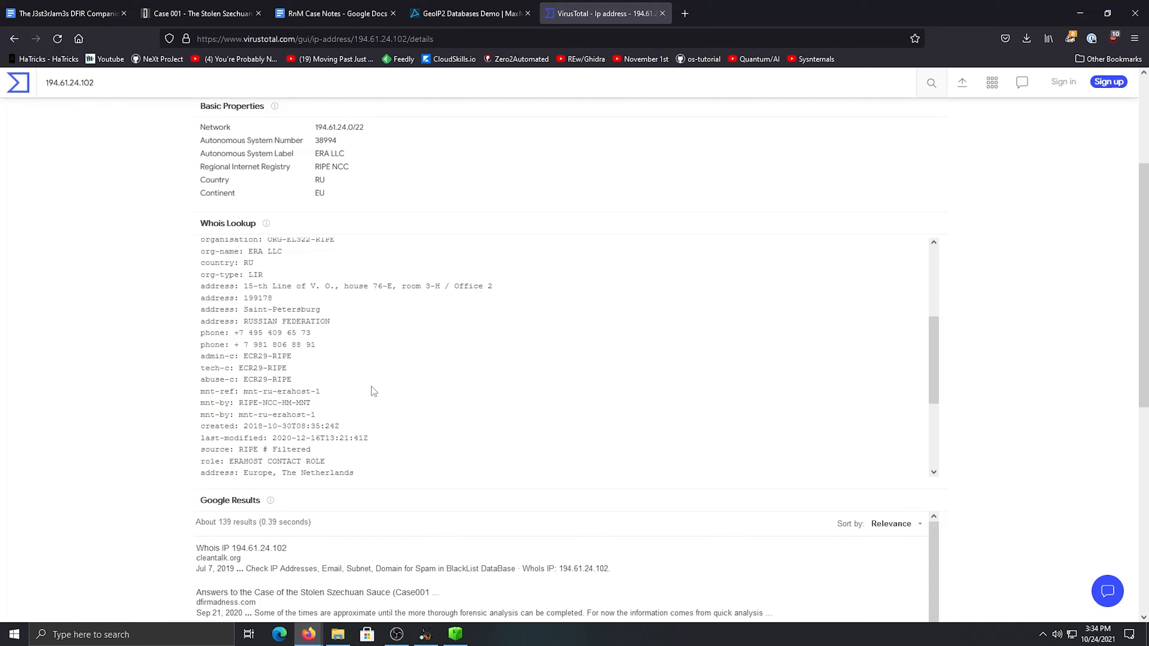
scroll(372, 387, "down", 1)
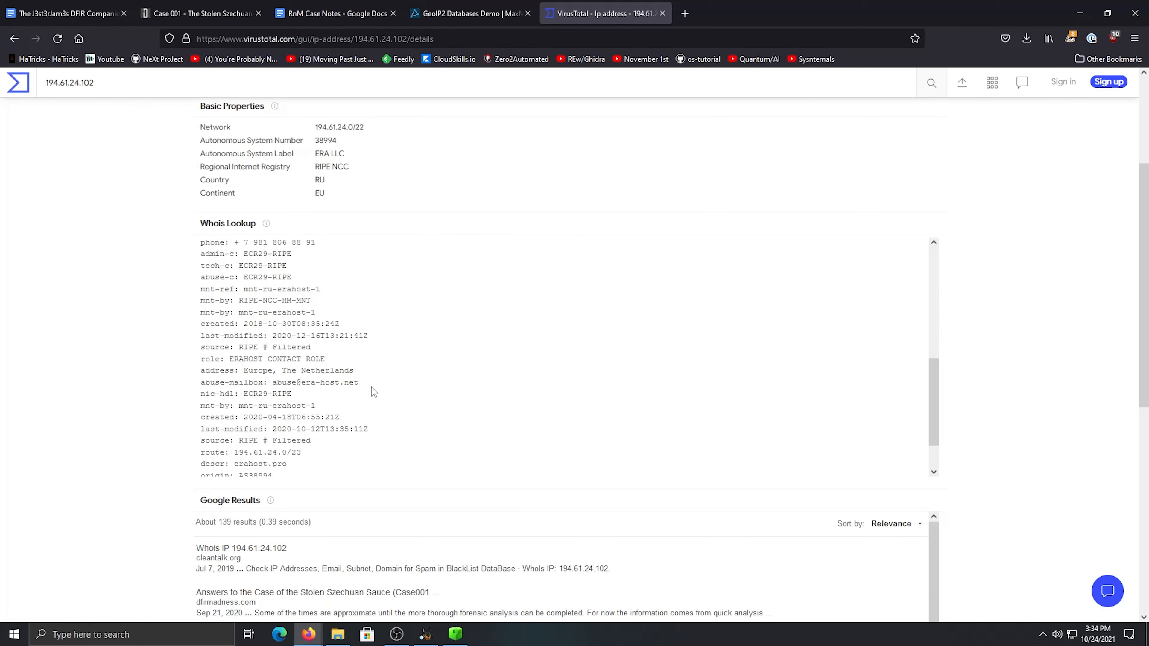
Review the rest of the Whois record and the Google results for the IP address on VirusTotal, and close that page
scroll(372, 387, "down", 2)
scroll(351, 544, "down", 5)
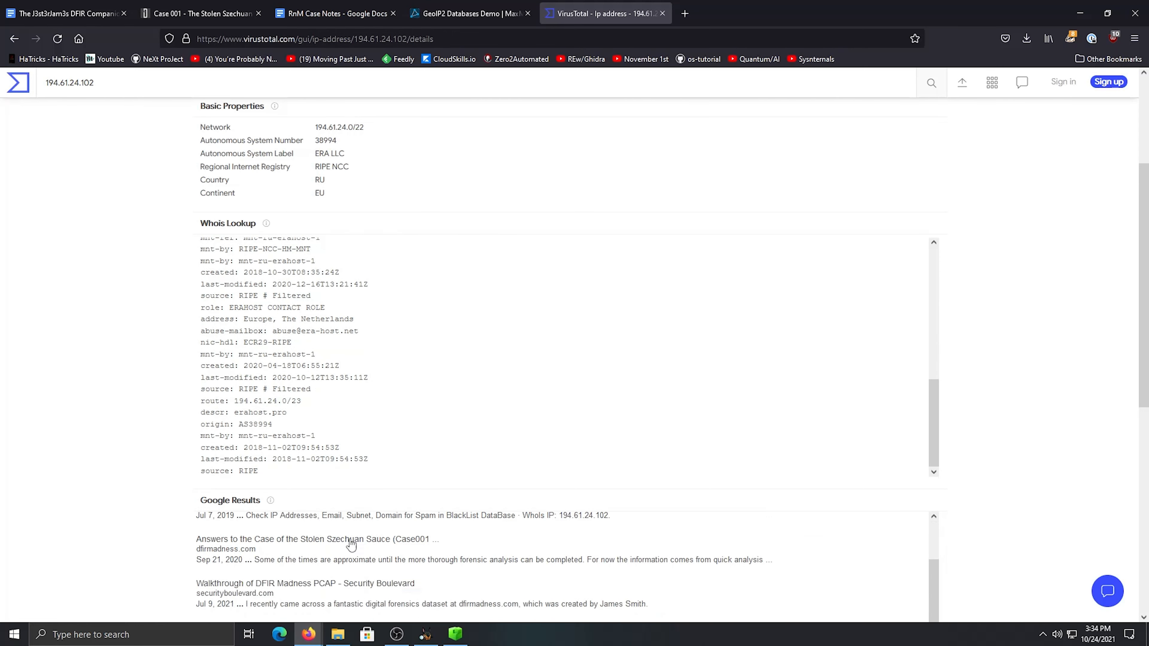
scroll(351, 543, "up", 4)
scroll(130, 458, "down", 7)
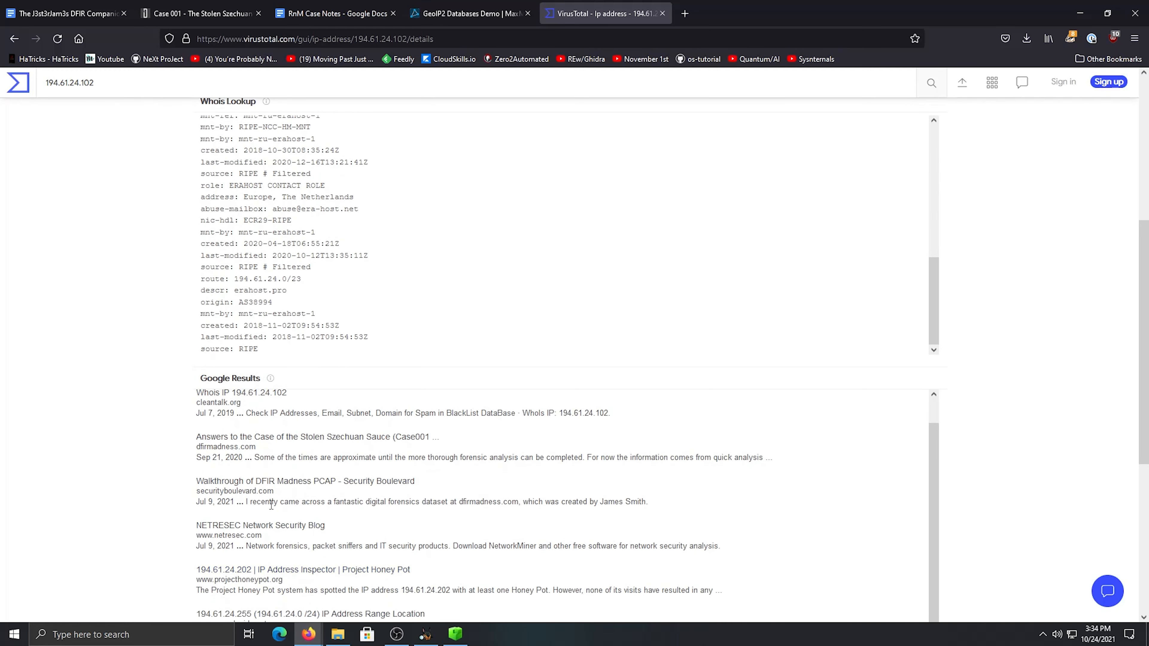
scroll(287, 439, "up", 1)
scroll(260, 264, "down", 3)
scroll(267, 269, "up", 3)
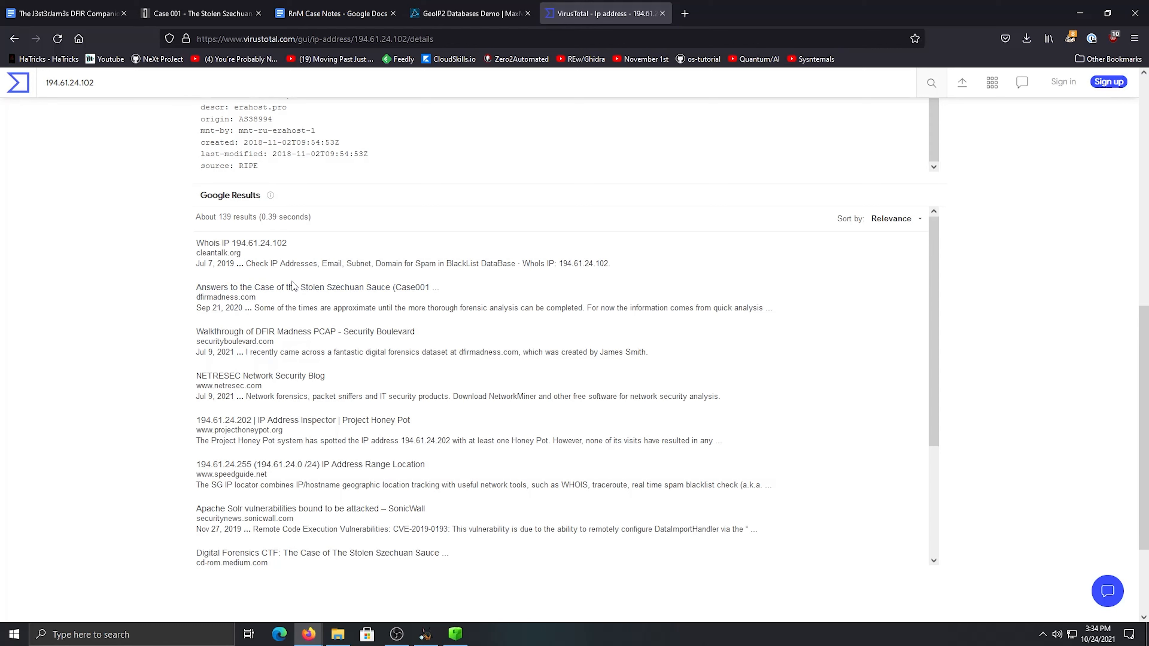
scroll(308, 435, "down", 2)
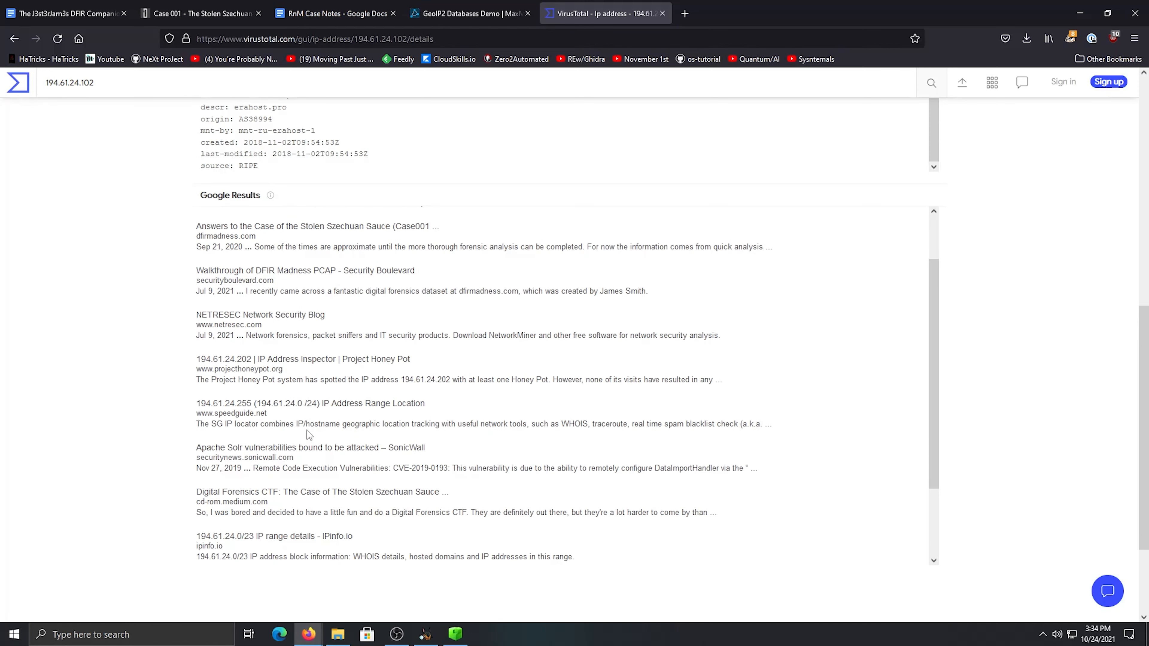
scroll(313, 466, "down", 2)
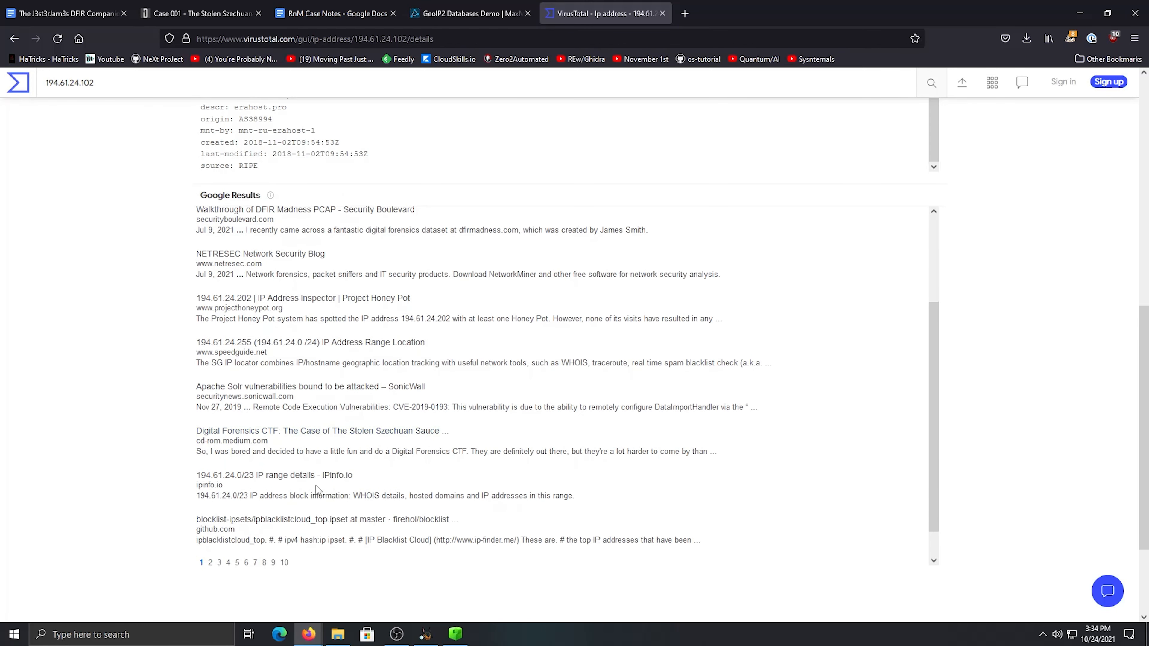
scroll(317, 489, "down", 1)
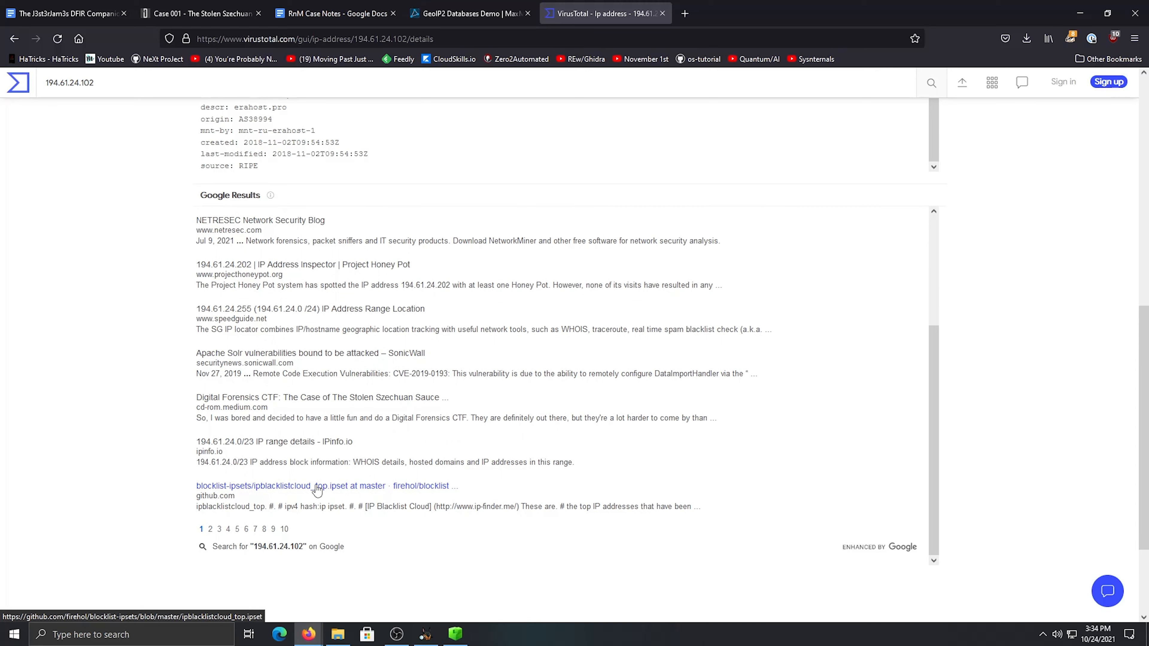
scroll(430, 452, "up", 7)
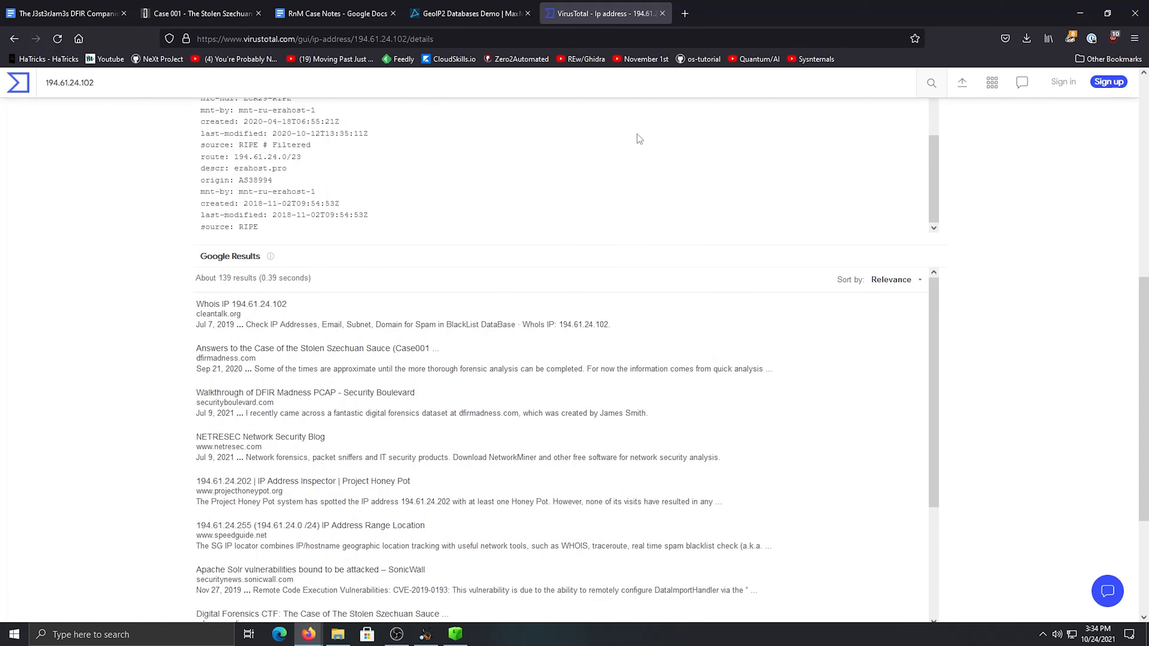
left_click(663, 13)
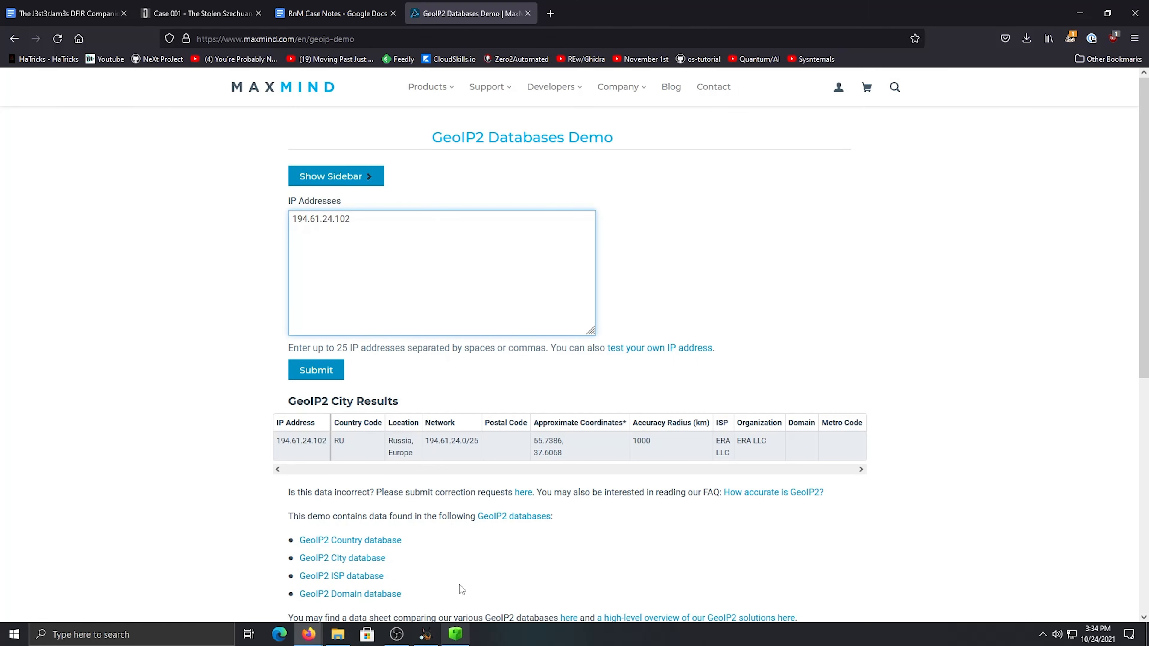
Copy 194.61.24.102 from the GeoIP2 demo into the case notes as the answer for the IP address that delivered the payload
key("ctrl+a")
key("ctrl+c")
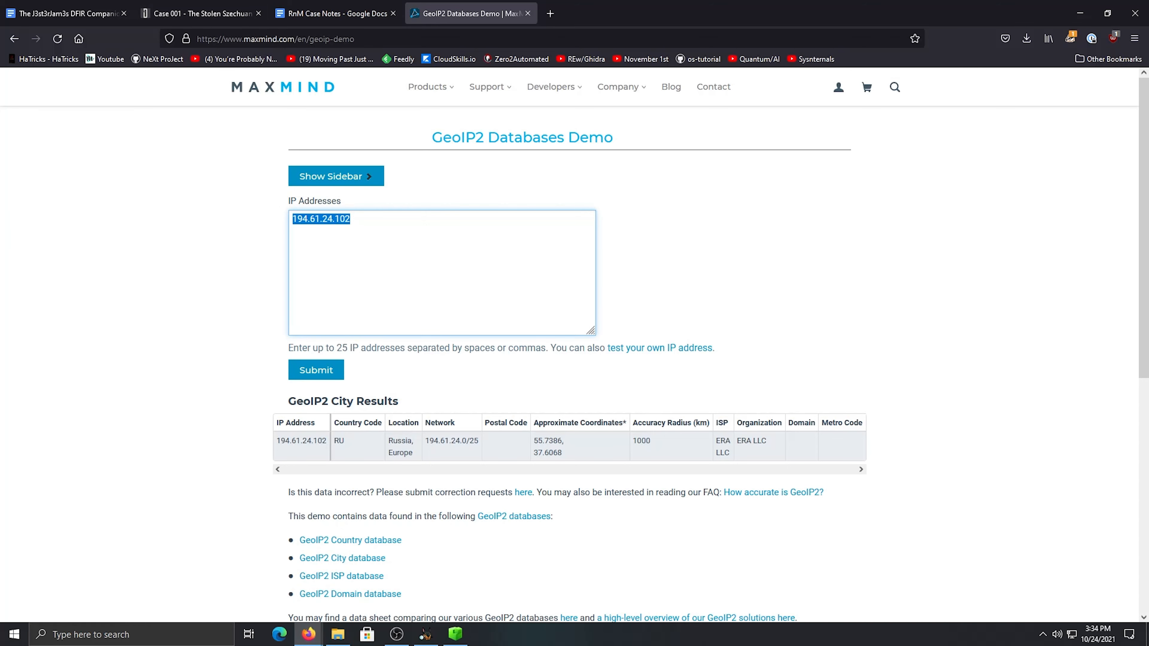
left_click(371, 18)
left_click(560, 357)
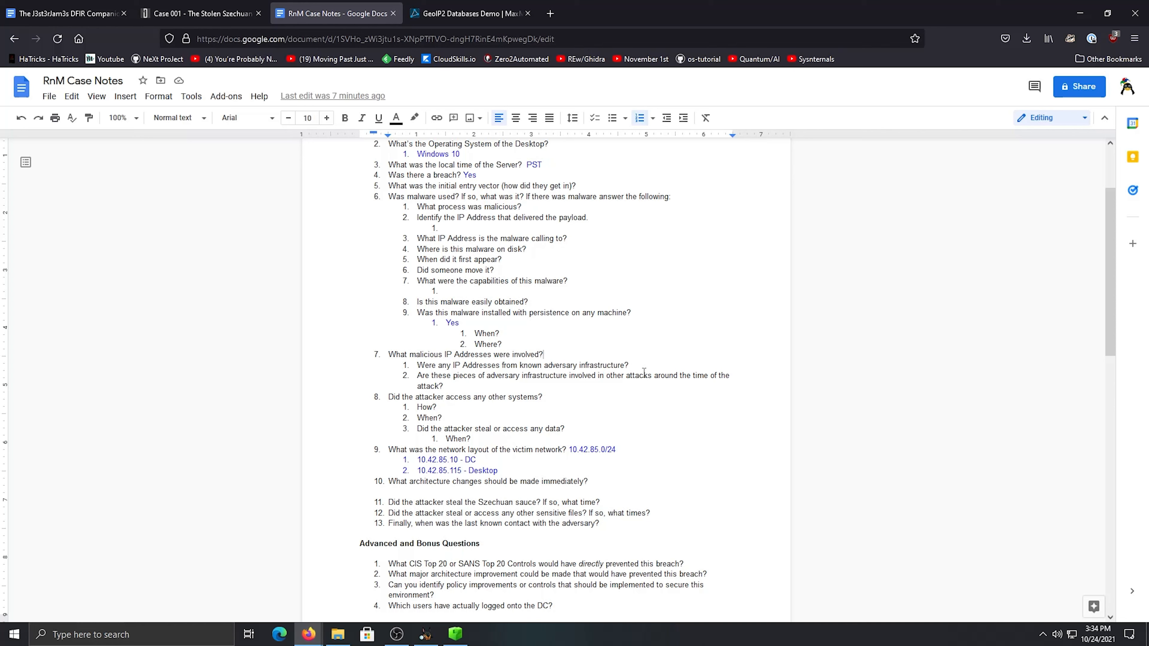
left_click(573, 355)
left_click_drag(520, 333, 495, 279)
left_click(526, 282)
scroll(583, 251, "up", 3)
left_click(455, 336)
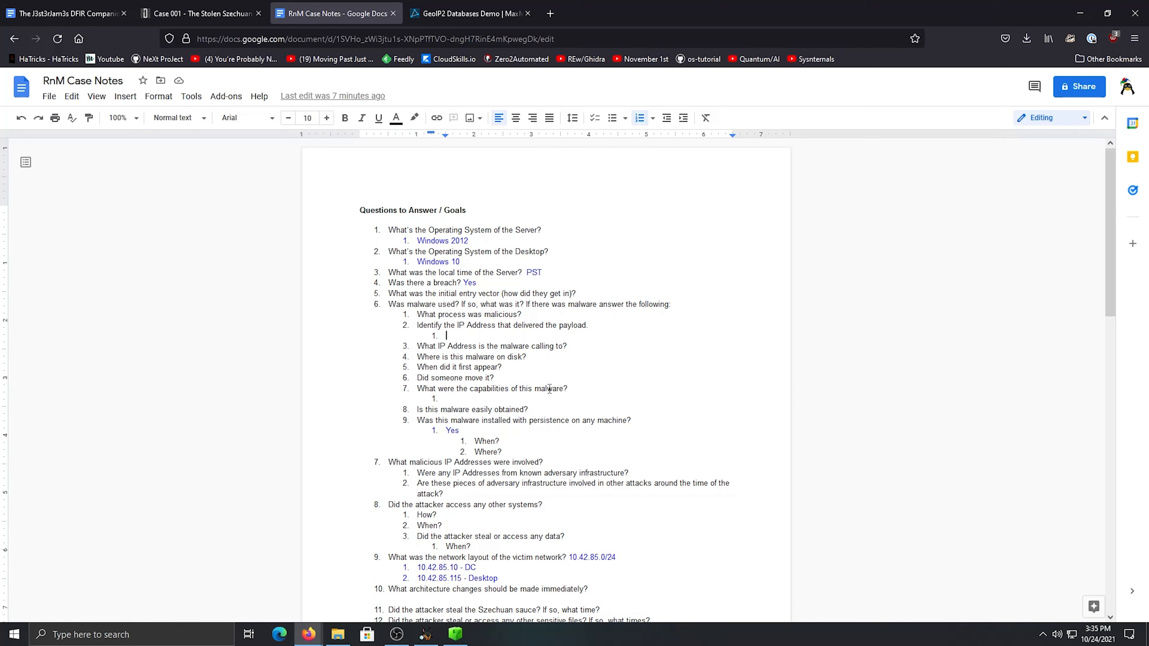
key("ctrl+v")
Colour the pasted IP address answer blue to match the other answers
left_click_drag(496, 336, 445, 338)
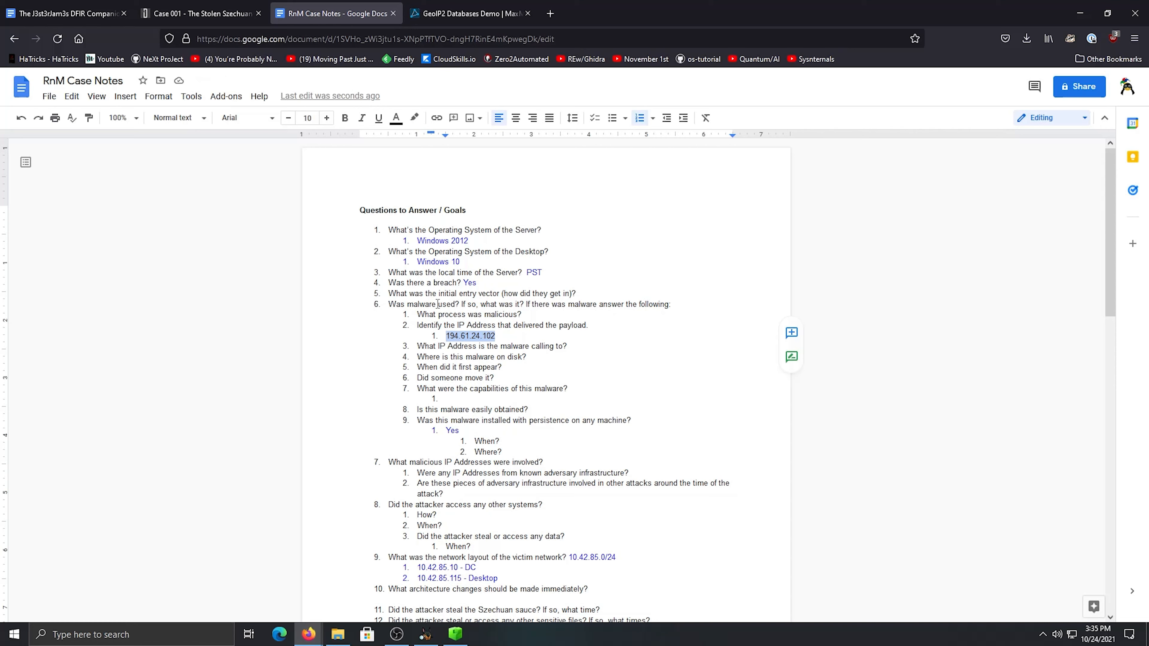
left_click(396, 118)
left_click(494, 243)
Add the note "- Found in IE Web History Russian IP" after the IP address in the payload delivery answer
left_click(542, 334)
type("-= ")
type(" Found in IE")
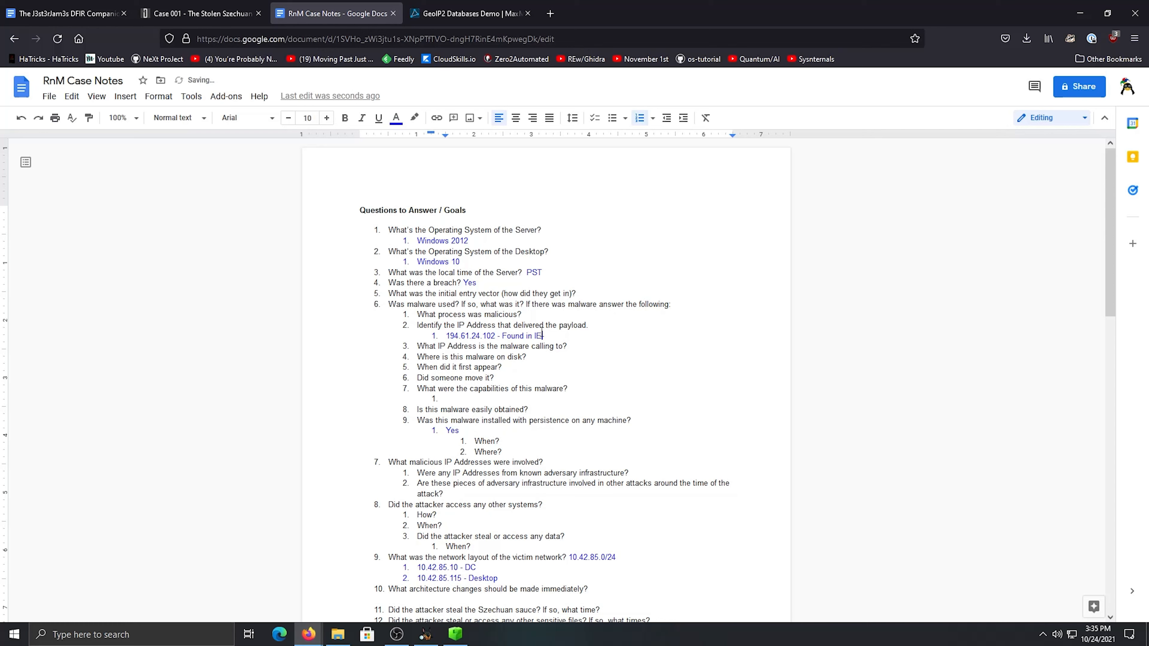
type(" We")
key("BackSpace")
type("b History Russian IP")
left_click(507, 337)
left_click_drag(434, 346, 472, 336)
left_click(512, 346)
left_click(503, 336)
Switch to Autopsy and look through the Web History list for further visits to 194.61.24.102
left_click(425, 634)
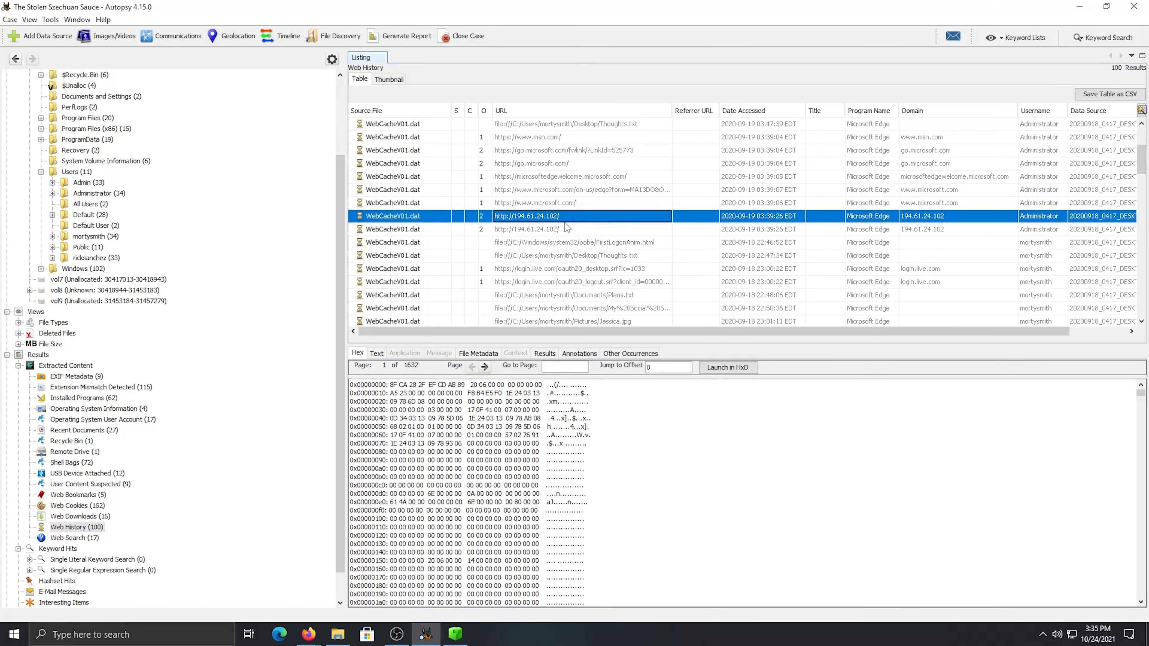
scroll(557, 227, "down", 5)
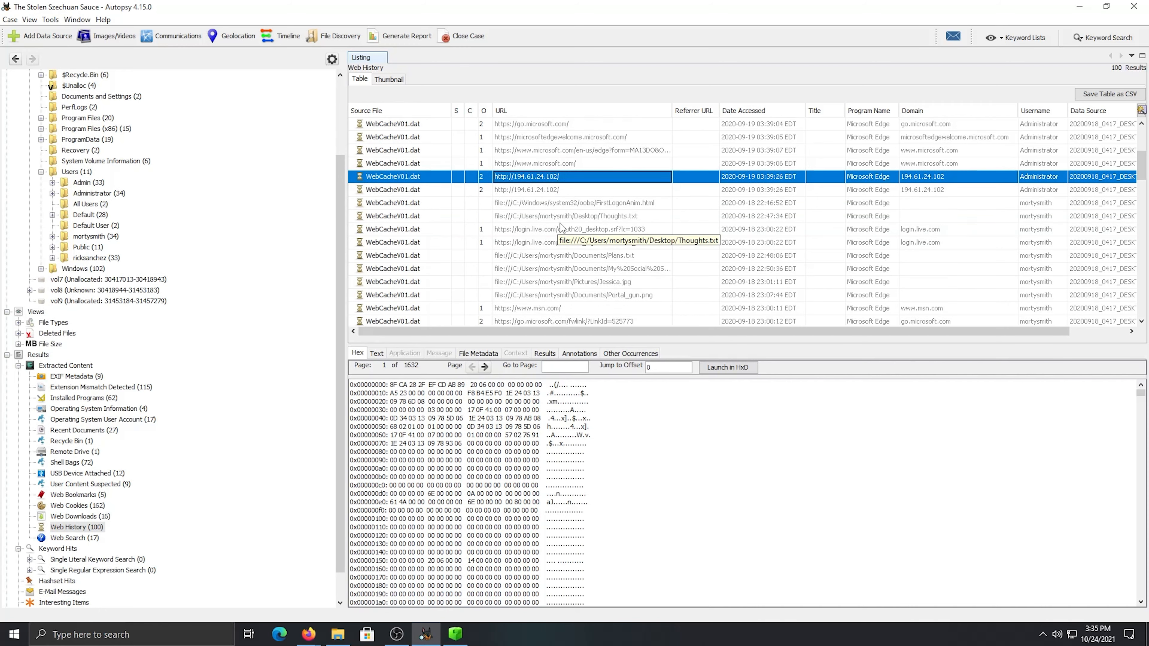
scroll(560, 225, "down", 5)
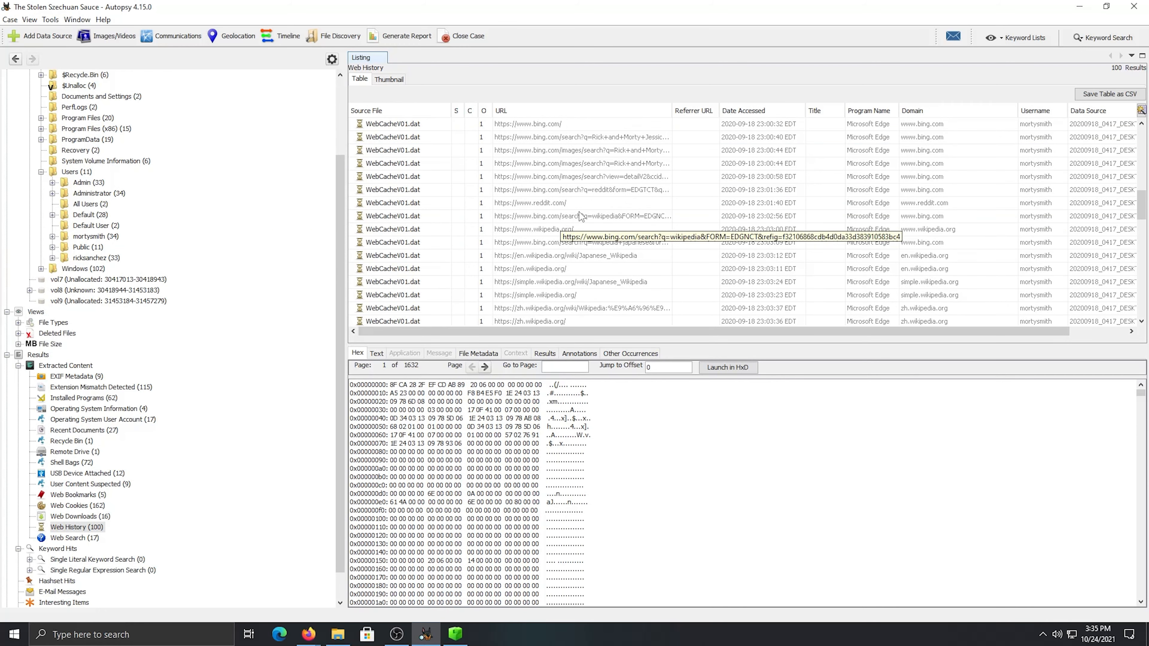
scroll(605, 213, "down", 5)
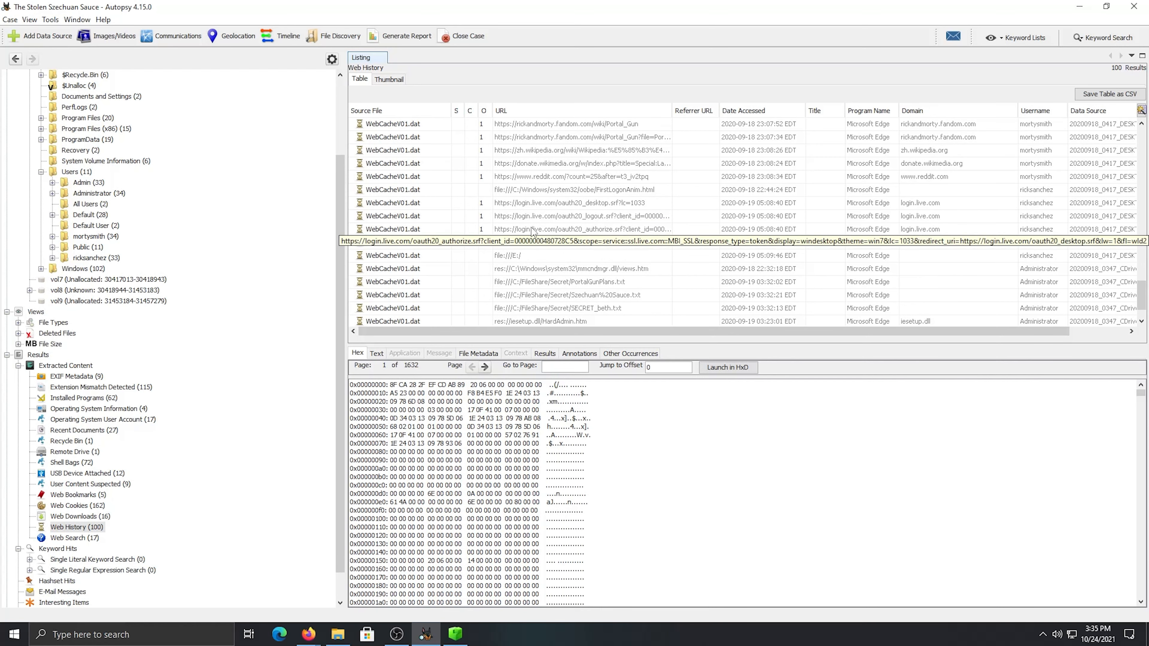
scroll(544, 209, "down", 1)
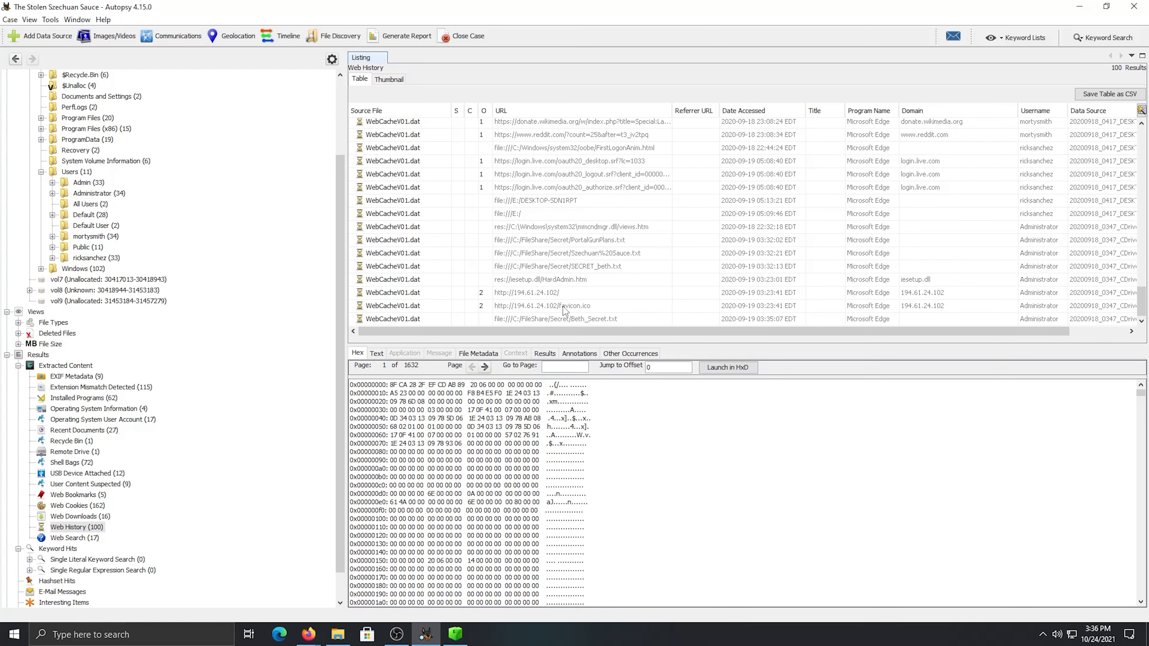
left_click(545, 303)
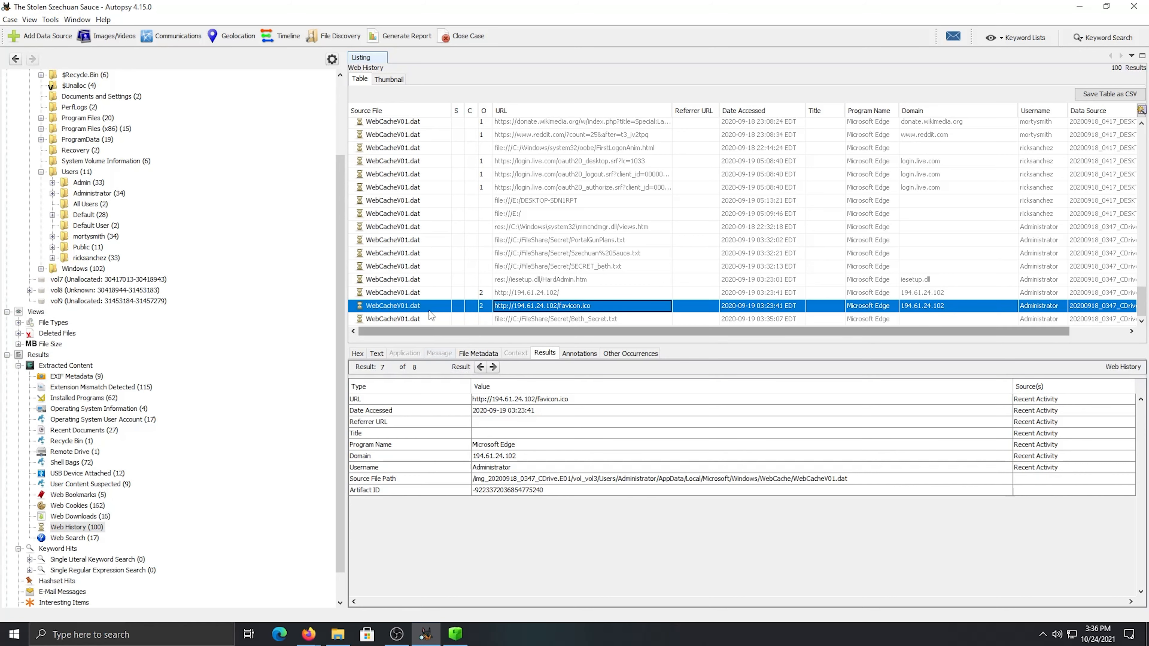
left_click_drag(826, 331, 769, 331)
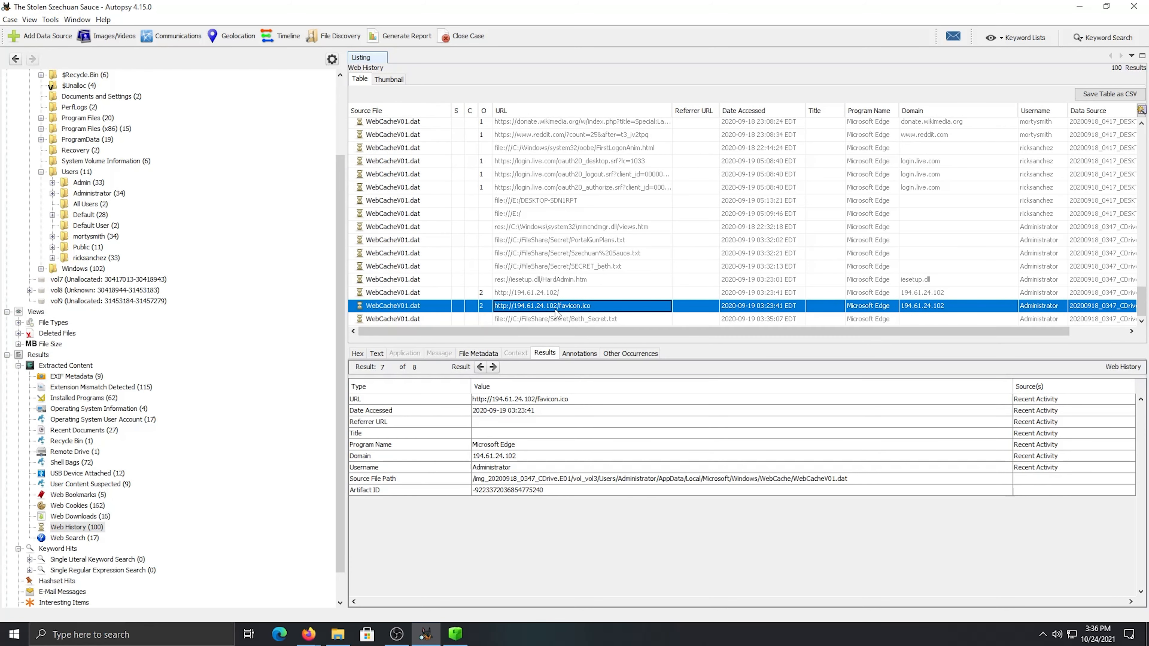
left_click(490, 359)
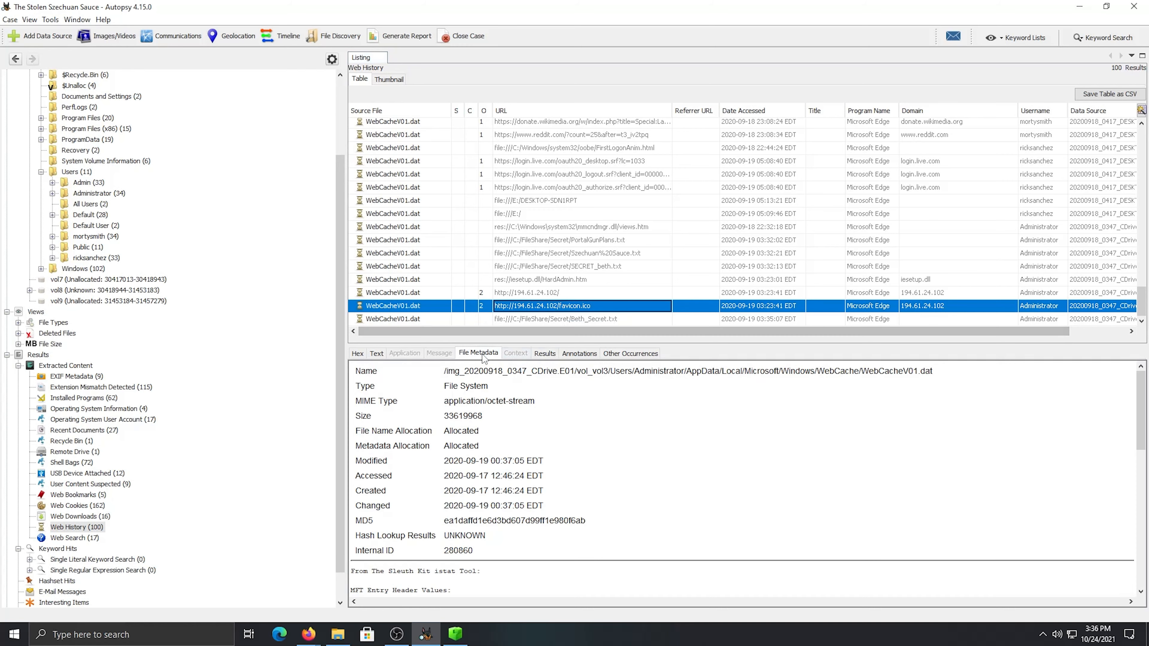
left_click(545, 354)
left_click(376, 353)
left_click(358, 353)
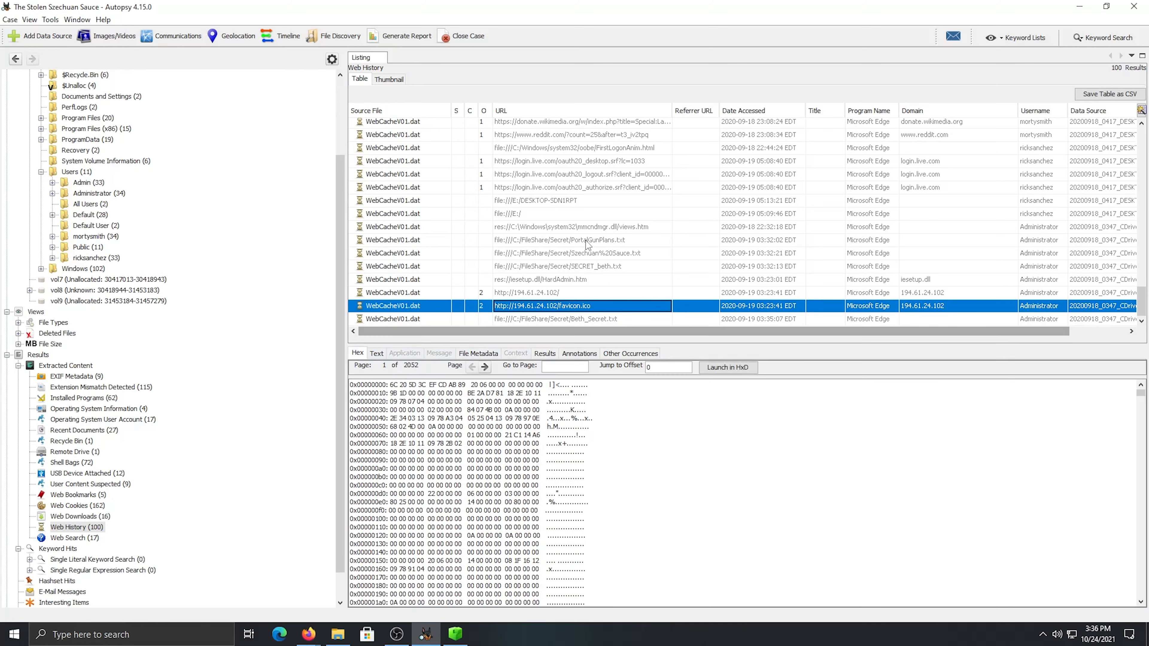
View the result details of the SECRET_beth.txt history entry and look back over the earlier Web History entries
left_click(565, 269)
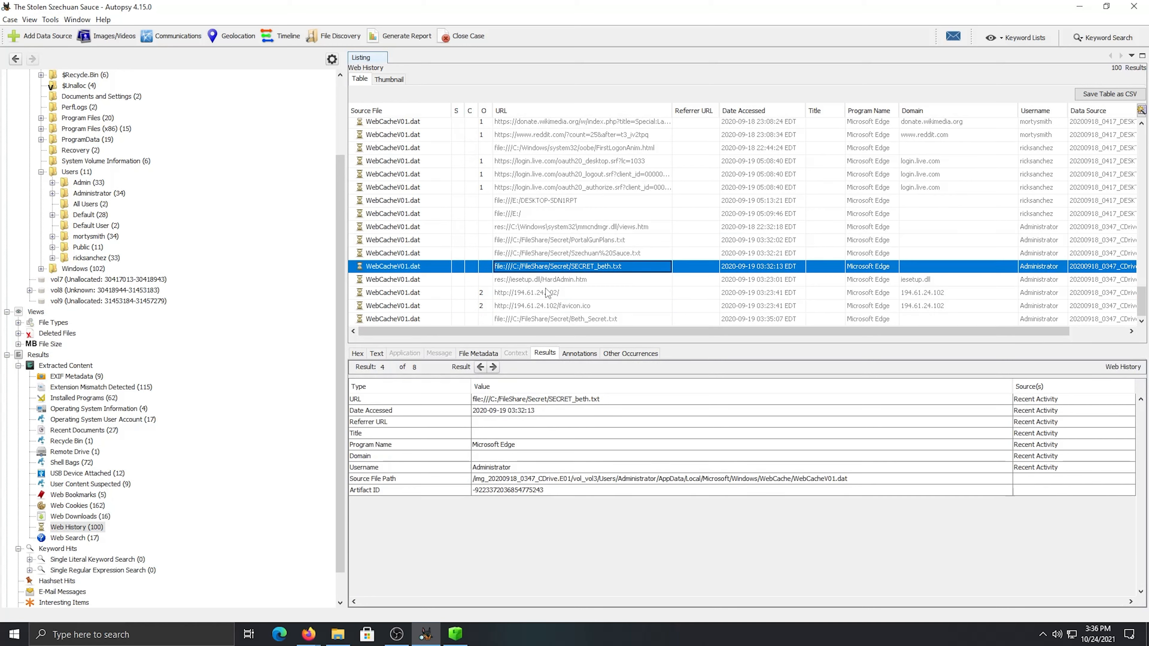
scroll(540, 312, "up", 10)
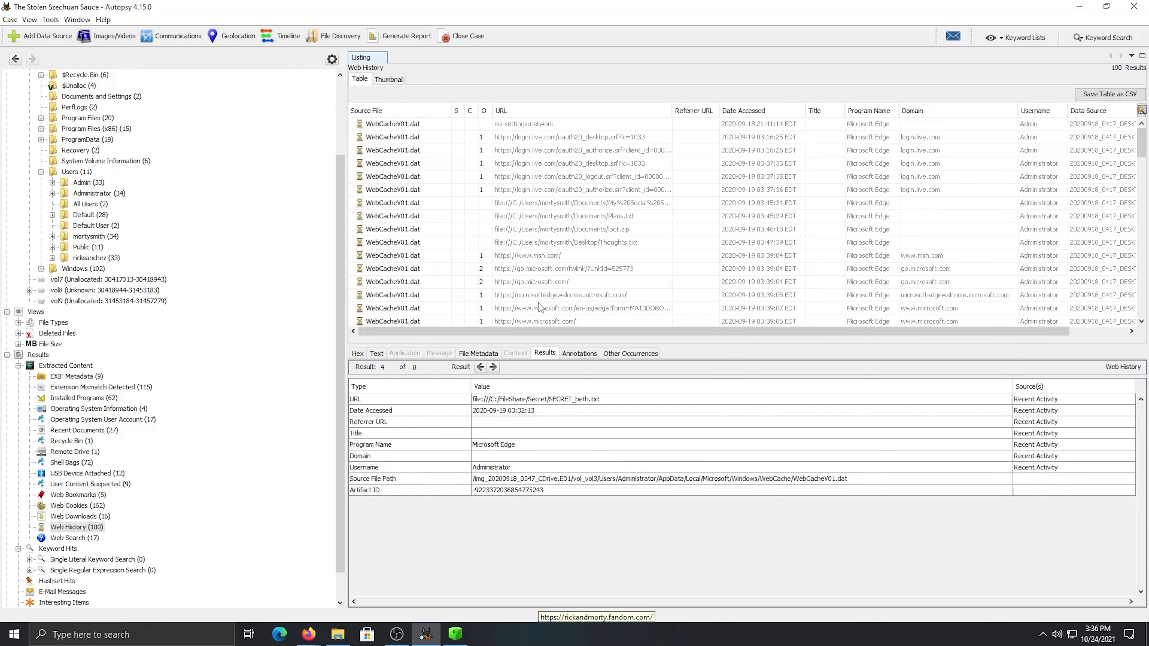
scroll(540, 307, "down", 5)
scroll(542, 302, "down", 5)
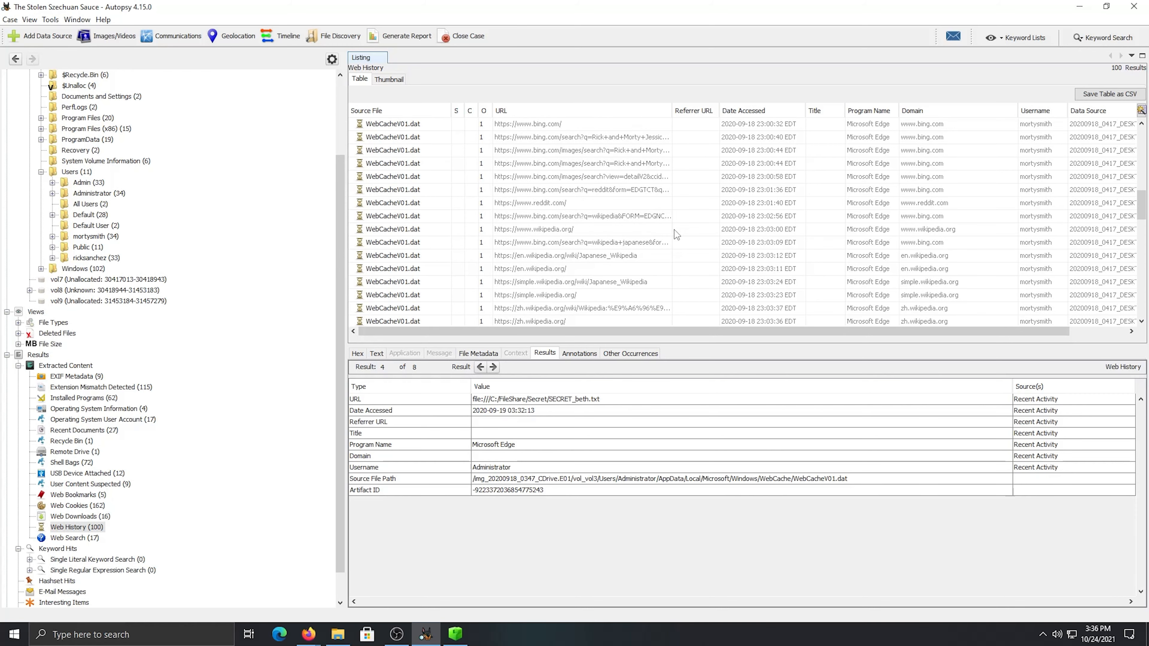
scroll(635, 235, "down", 1)
Examine the desktop's Bing, Wikipedia, CNN and rickandmorty.fandom.com visits and the remaining Web History entries
left_click(561, 176)
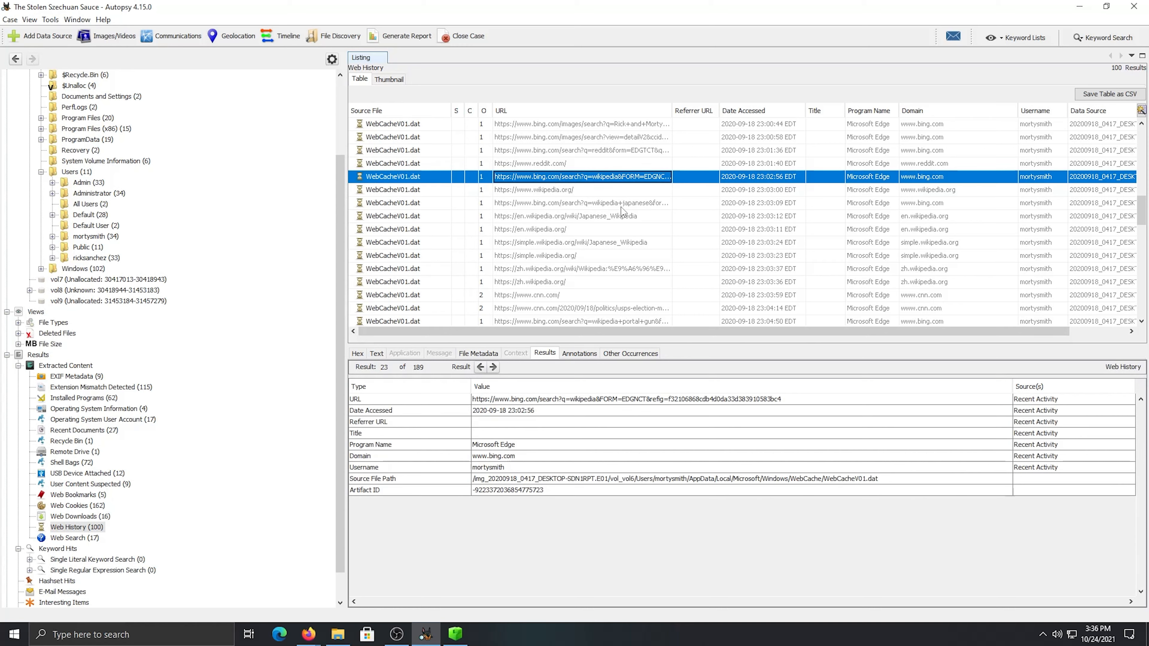
left_click(624, 217)
scroll(627, 229, "down", 1)
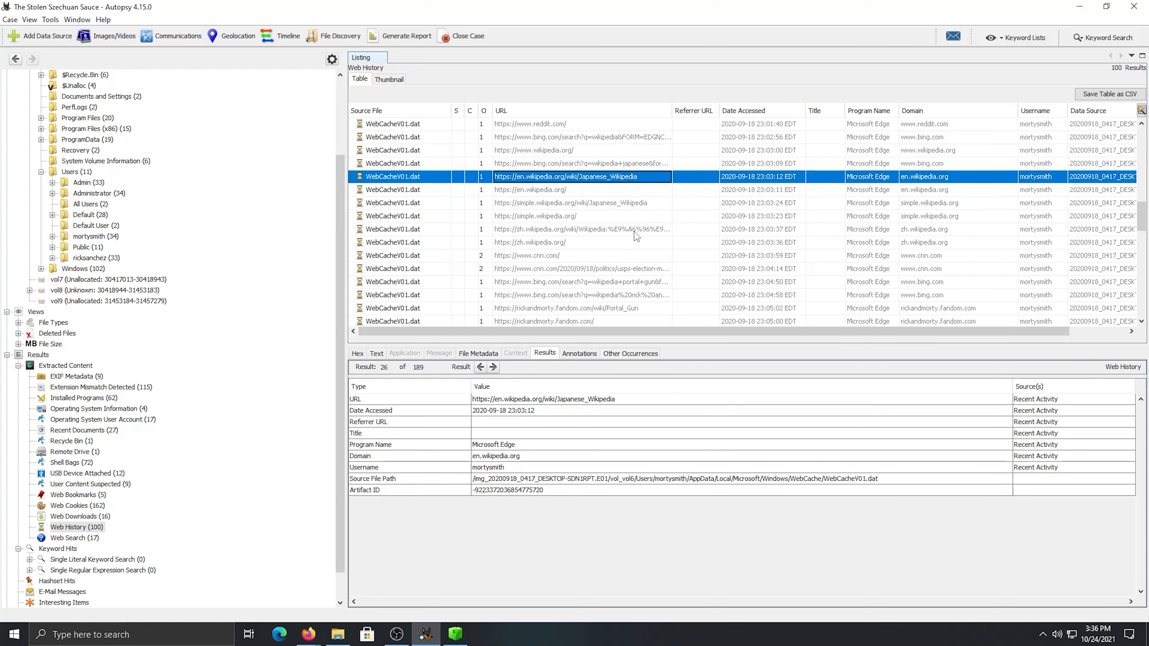
left_click(634, 230)
left_click(627, 269)
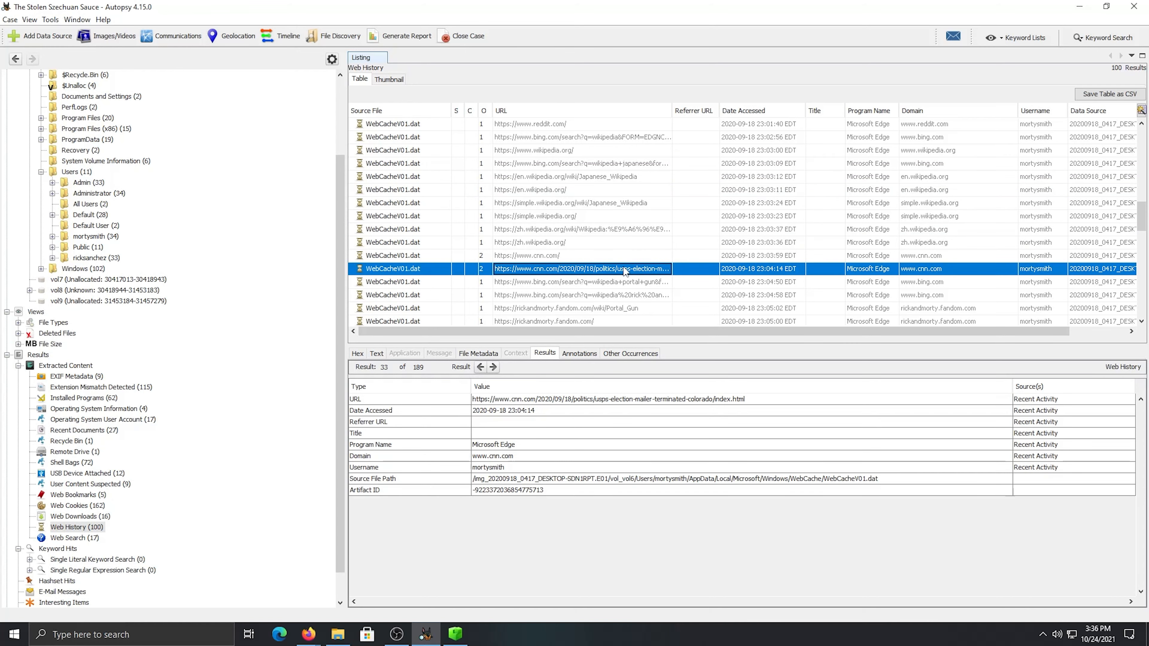
left_click(593, 281)
scroll(597, 292, "down", 1)
left_click(626, 255)
left_click(601, 270)
left_click(565, 282)
scroll(565, 283, "down", 1)
scroll(565, 282, "down", 2)
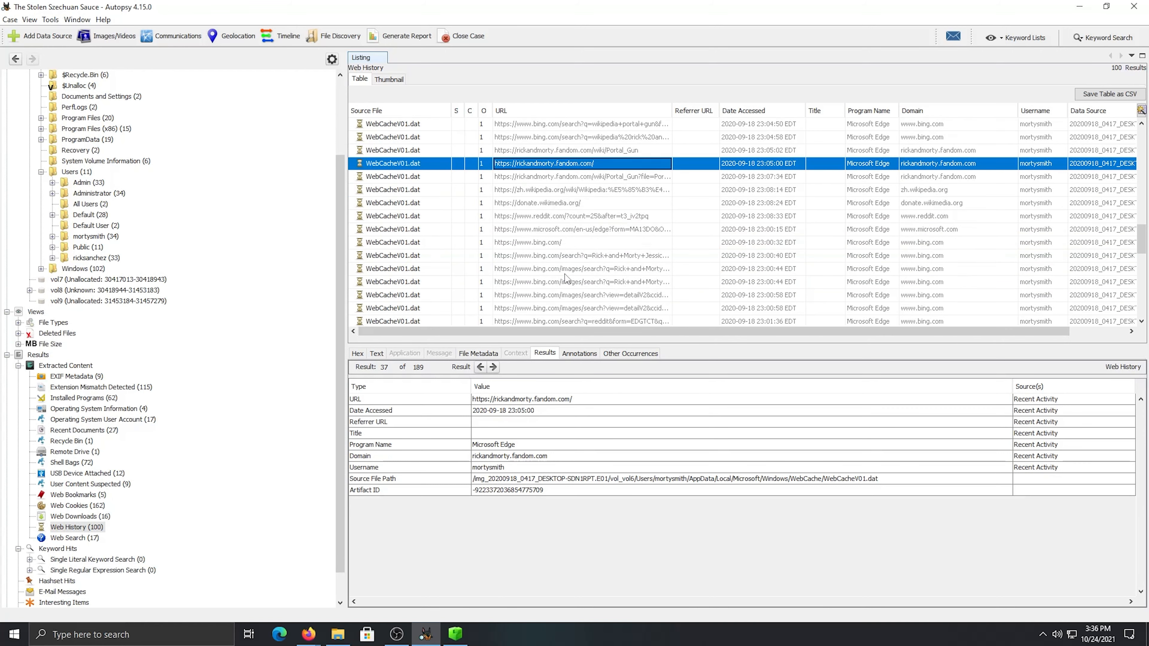
scroll(565, 278, "down", 2)
scroll(565, 278, "down", 4)
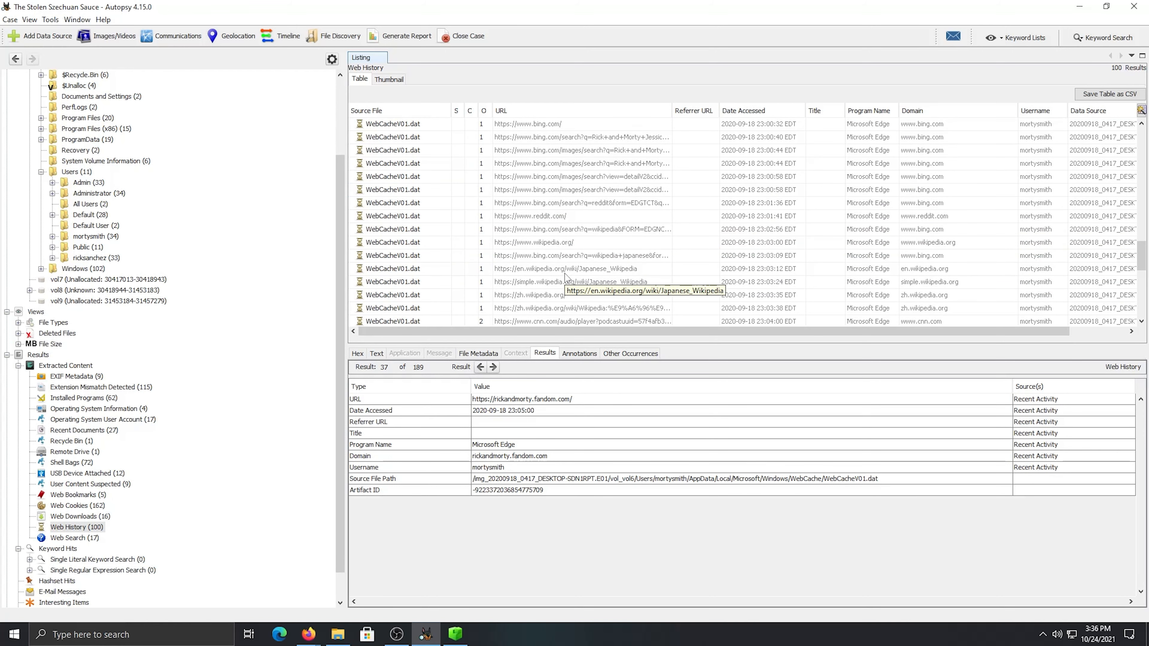
scroll(610, 264, "down", 4)
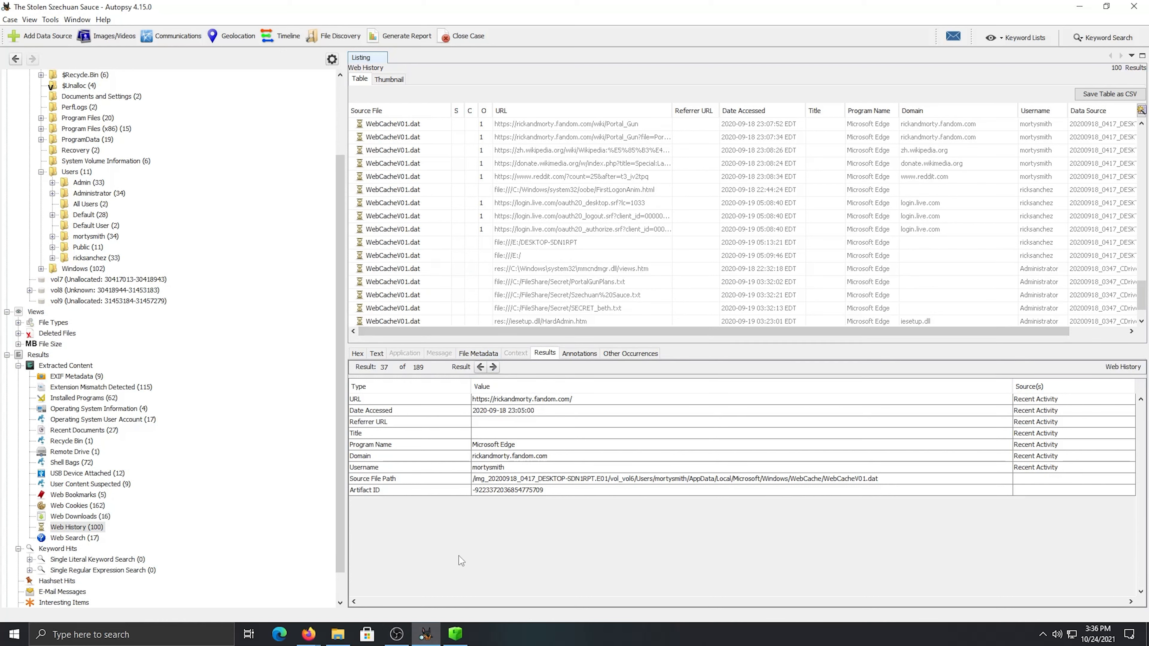
Return to the case notes in Firefox, review the open questions and go to the empty answer for the malware's capabilities
mouse_move(309, 633)
left_click(306, 600)
scroll(611, 362, "down", 3)
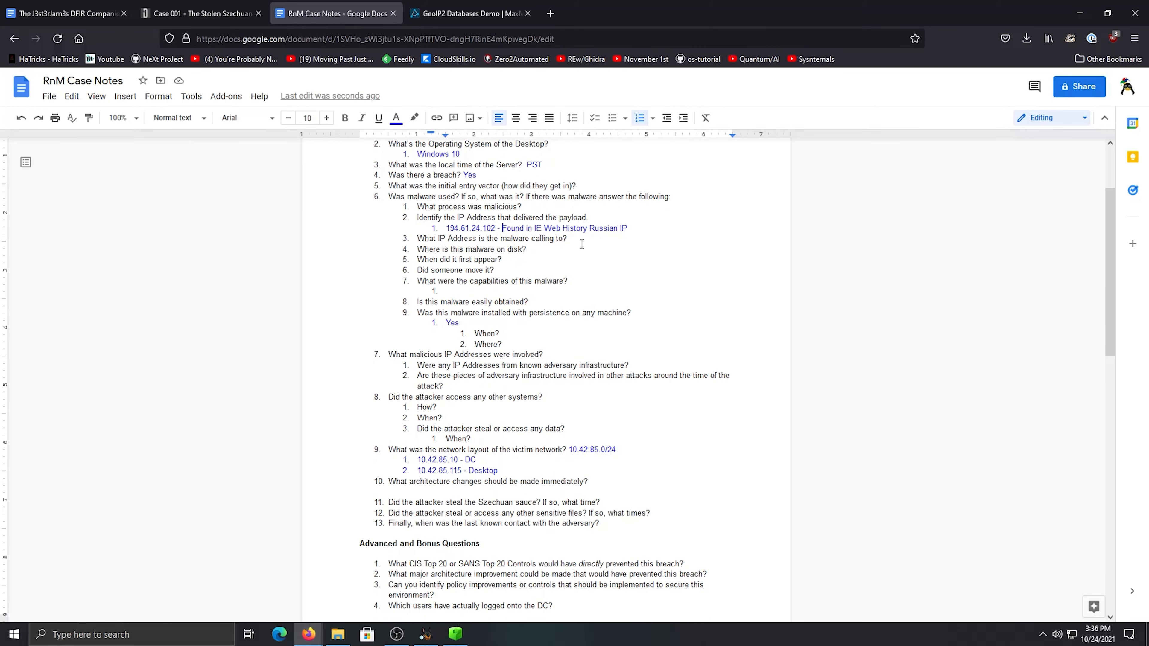
scroll(583, 257, "up", 2)
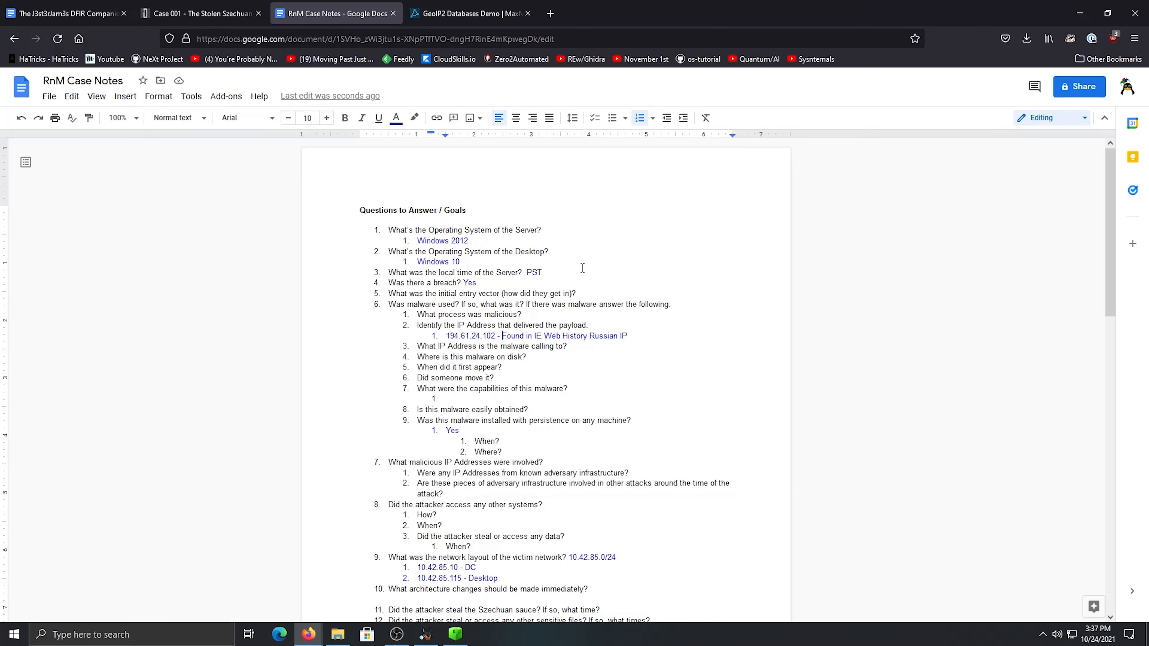
left_click(397, 634)
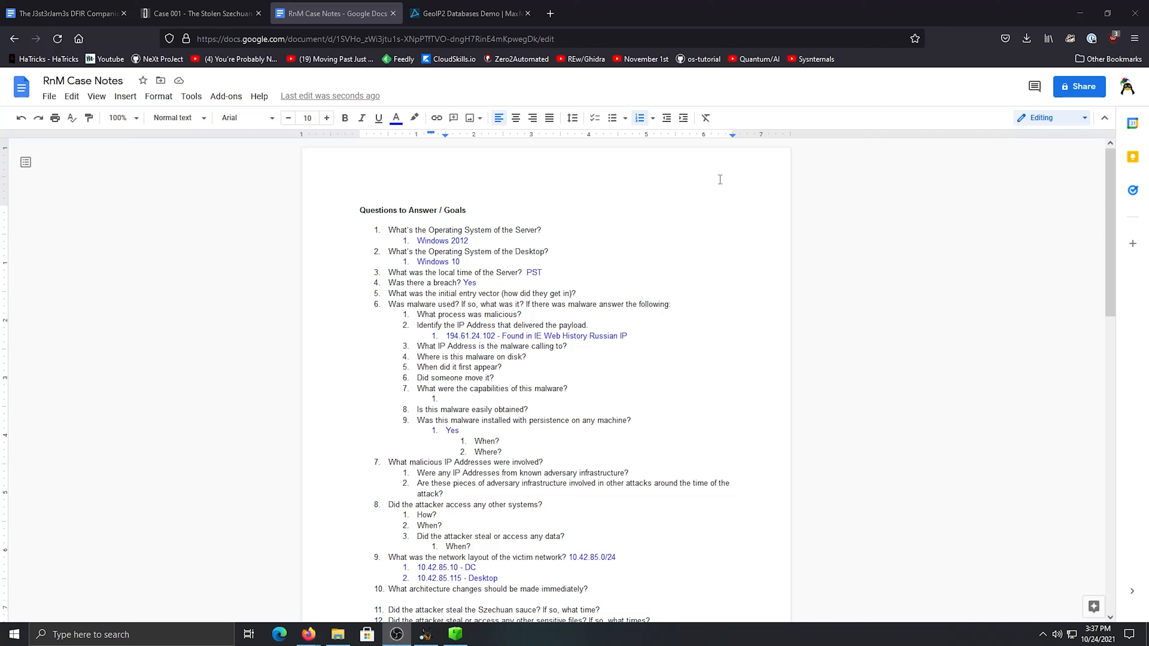
left_click(511, 392)
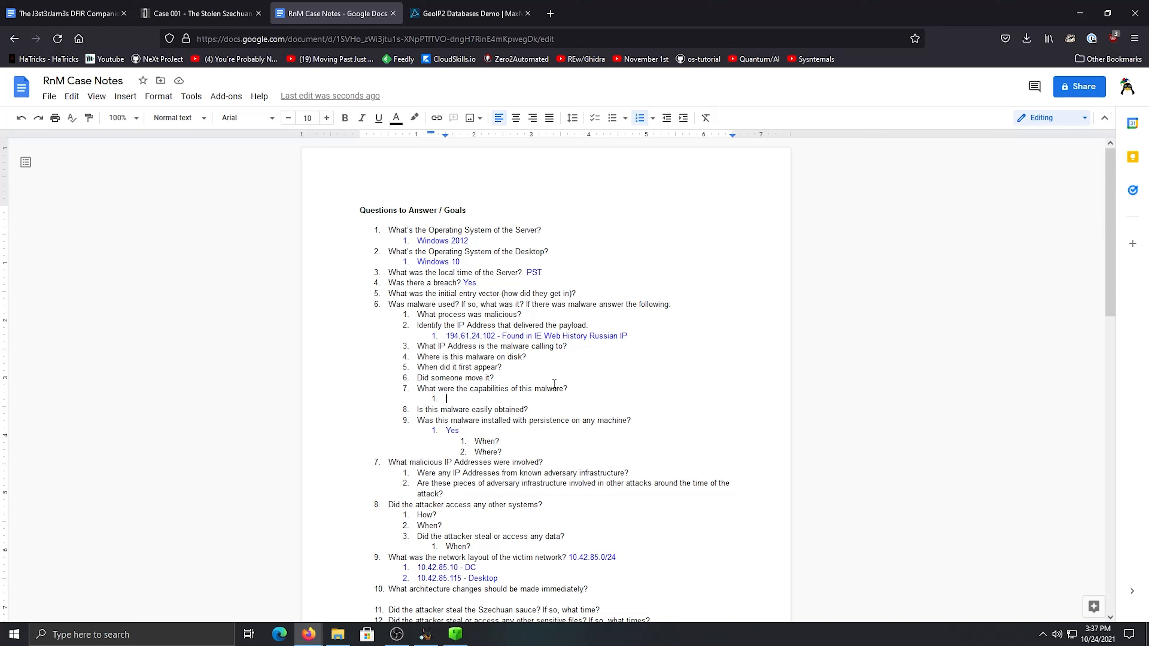
scroll(554, 384, "down", 1)
scroll(556, 383, "down", 1)
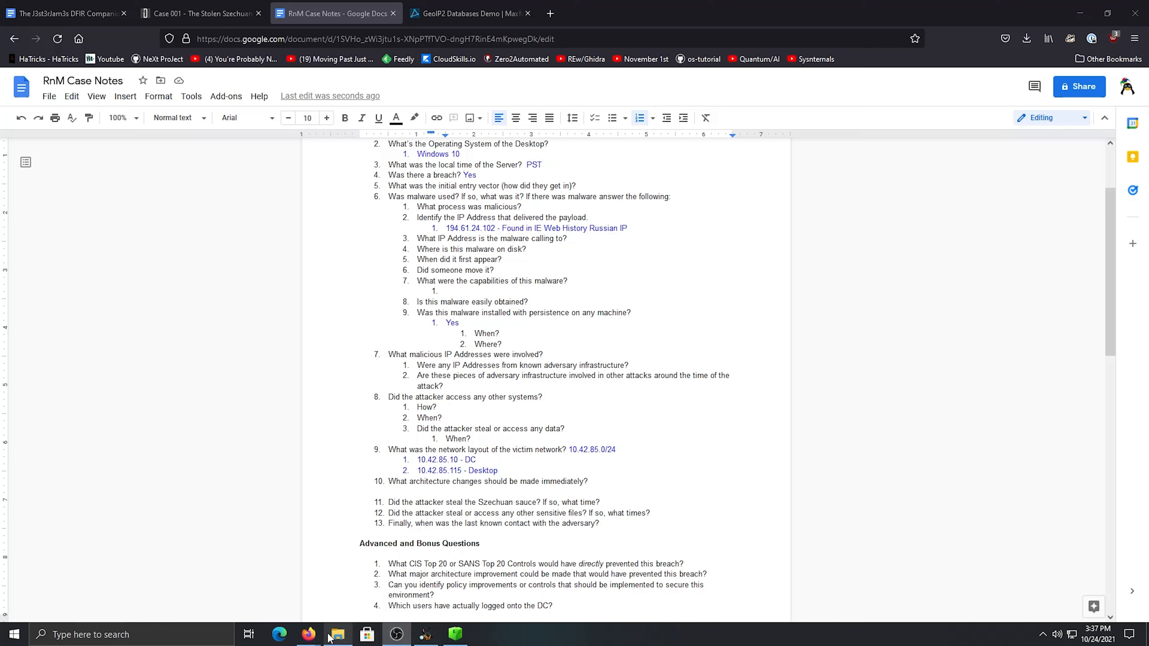
left_click(425, 634)
left_click(533, 242)
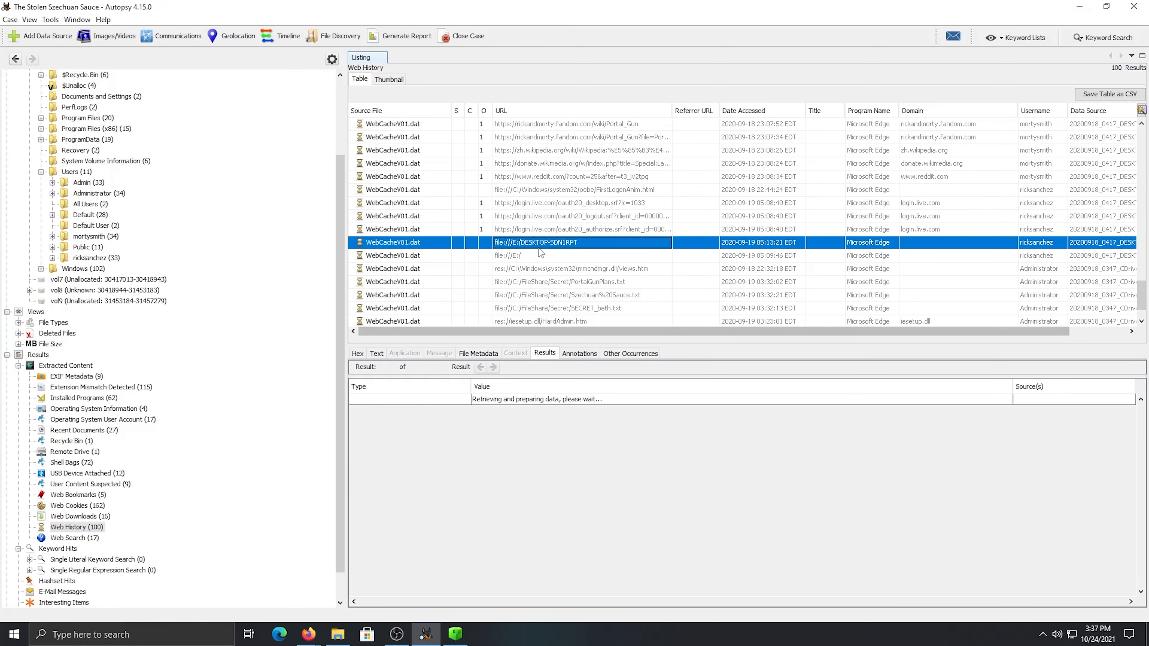
scroll(559, 256, "down", 1)
left_click(543, 283)
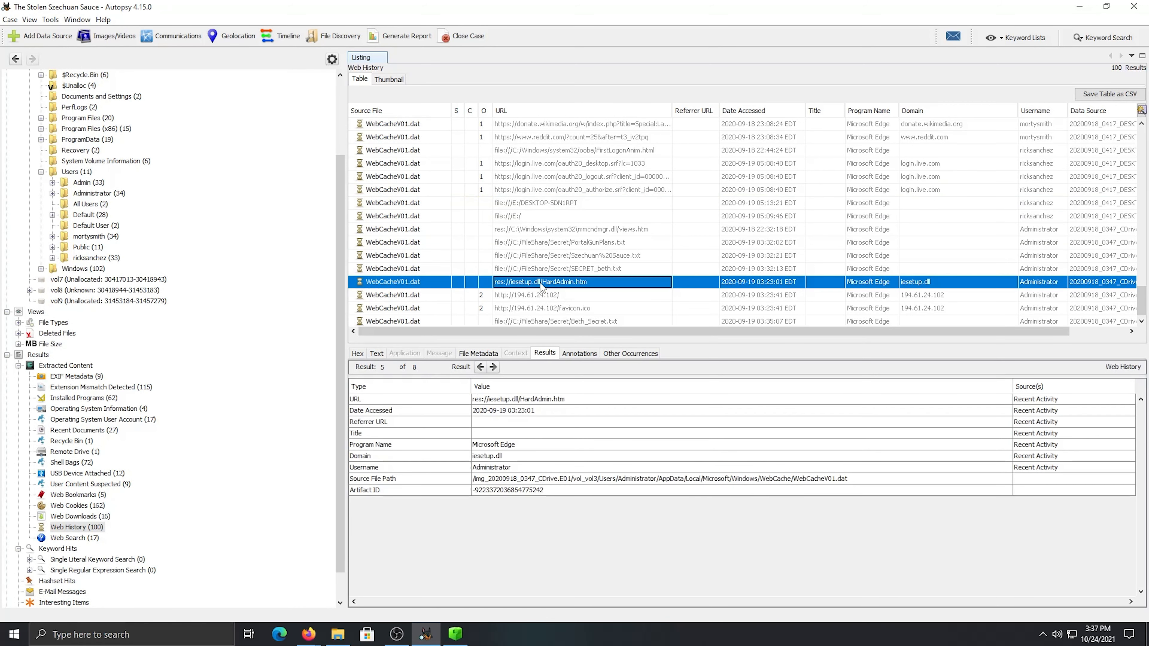
left_click(556, 293)
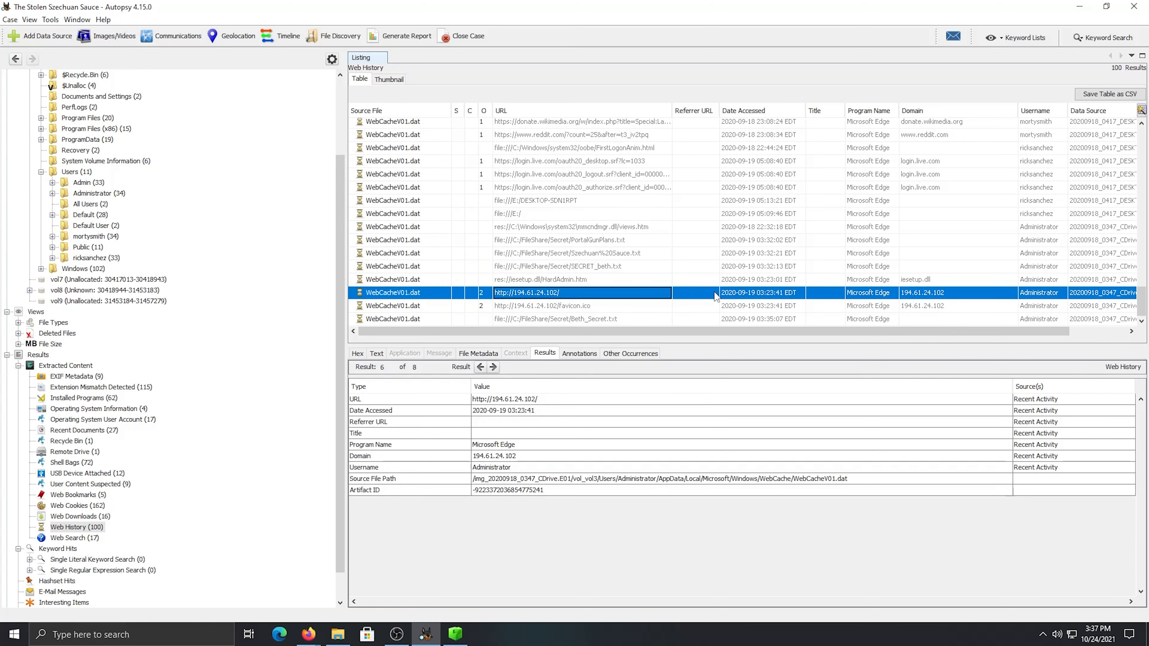
left_click(583, 309)
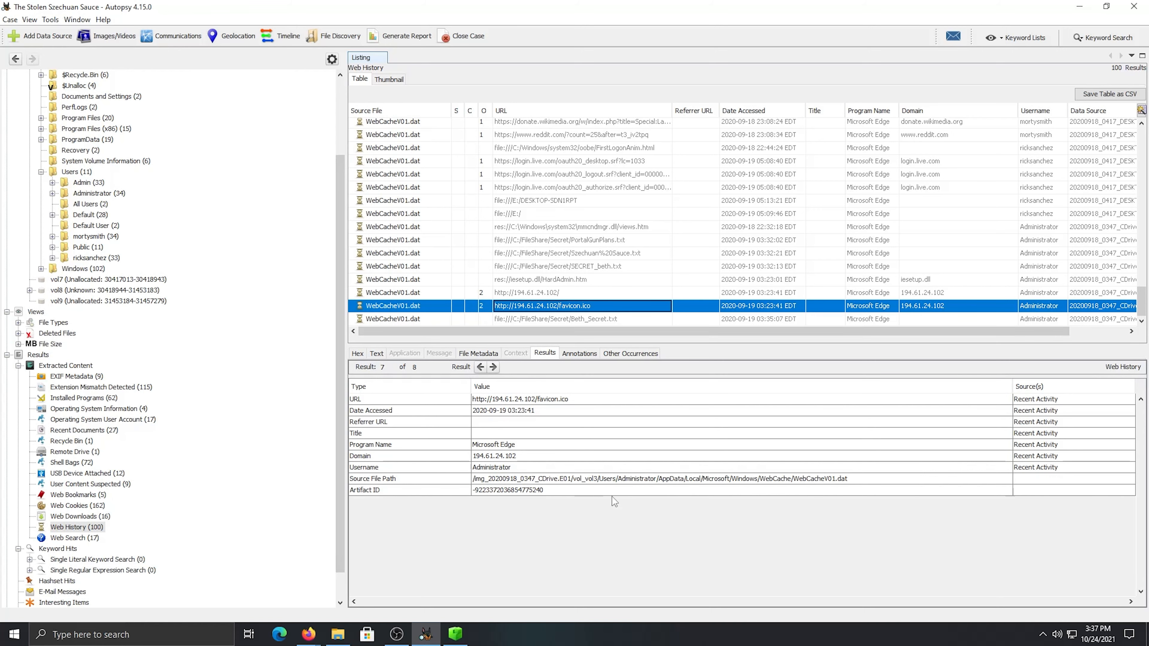
Browse the Administrator profile's Downloads and Documents folders in the 20200918_0417_DESKTOP-SDN1RPT.E01 image
scroll(277, 334, "up", 3)
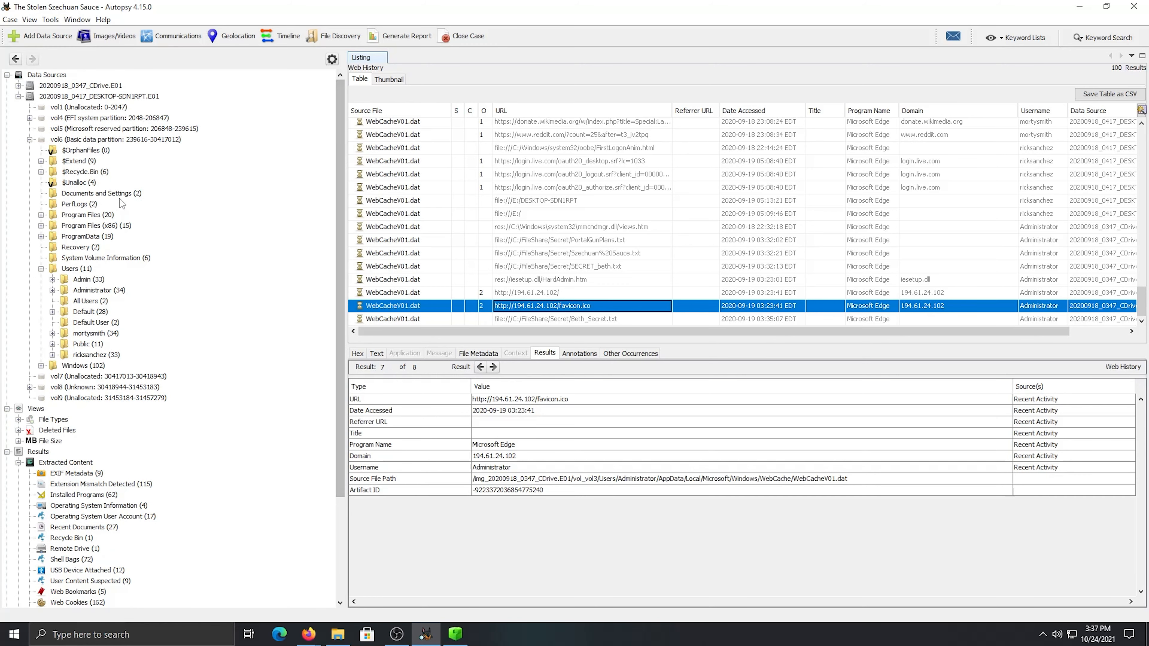
left_click(103, 97)
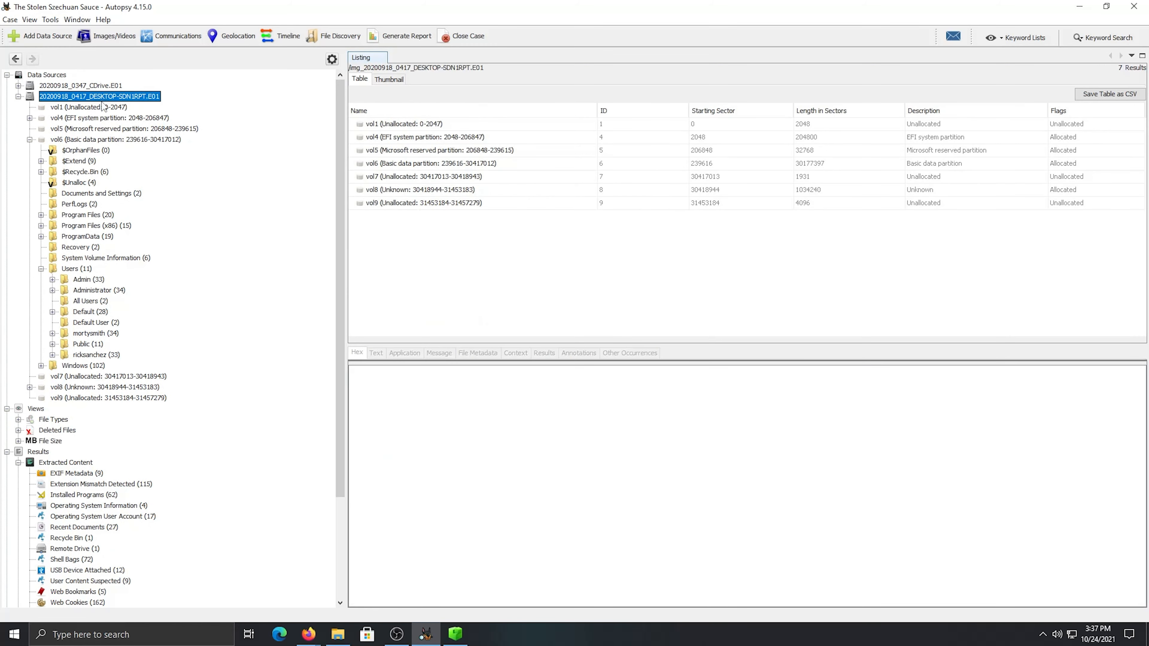
left_click(93, 290)
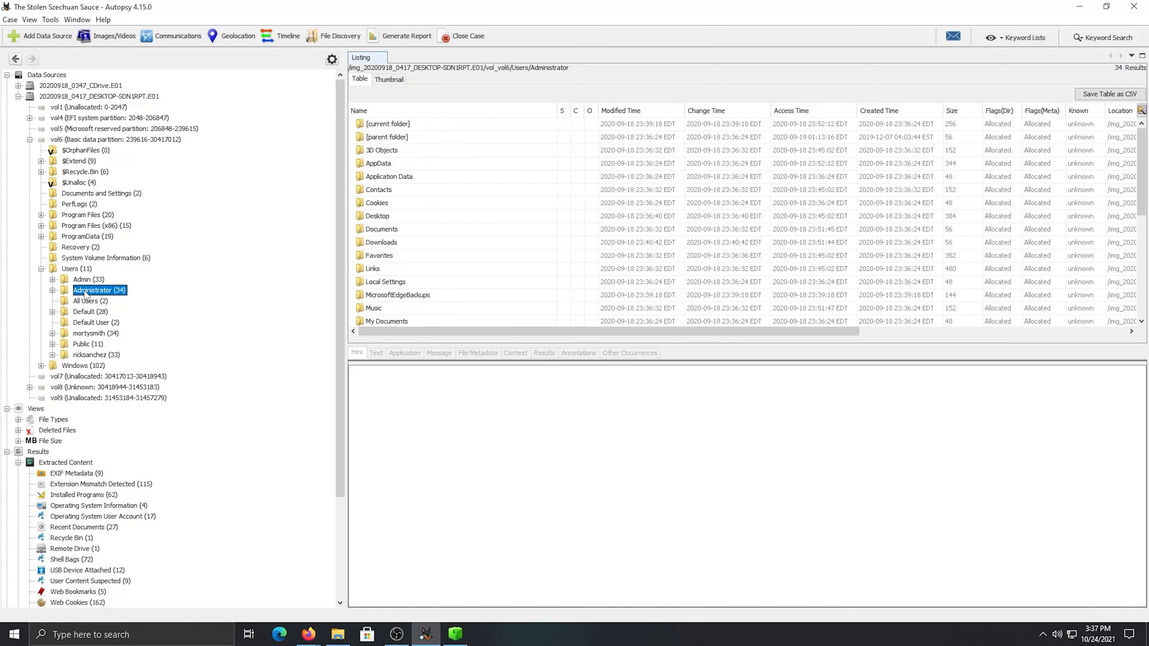
double_click(385, 241)
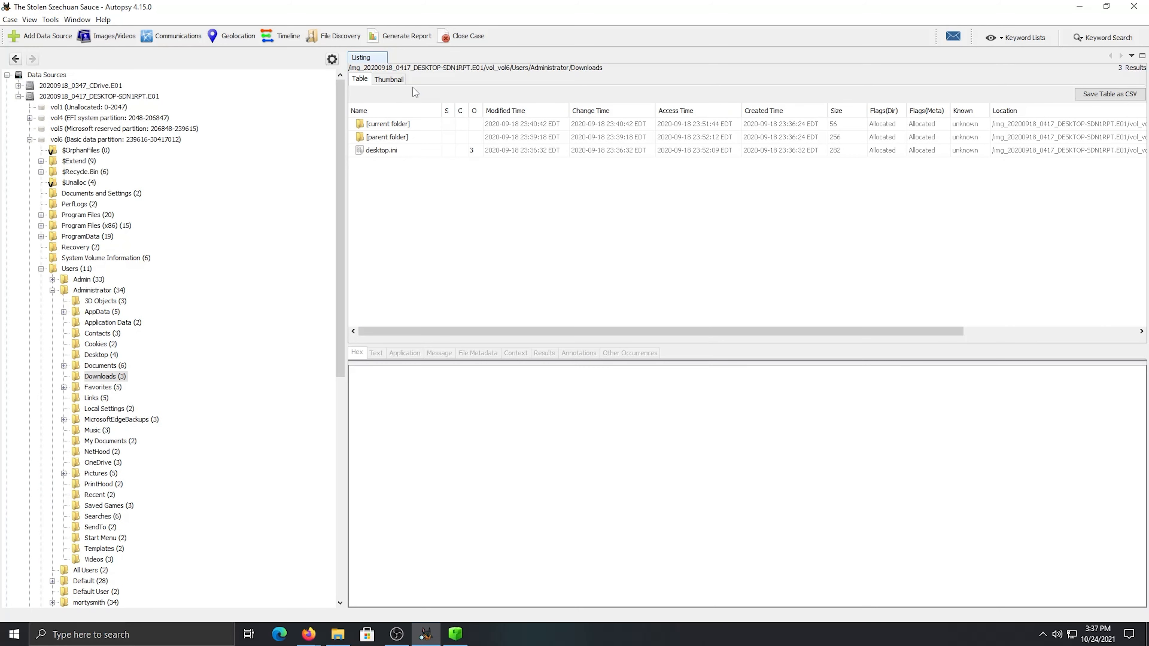
left_click(96, 366)
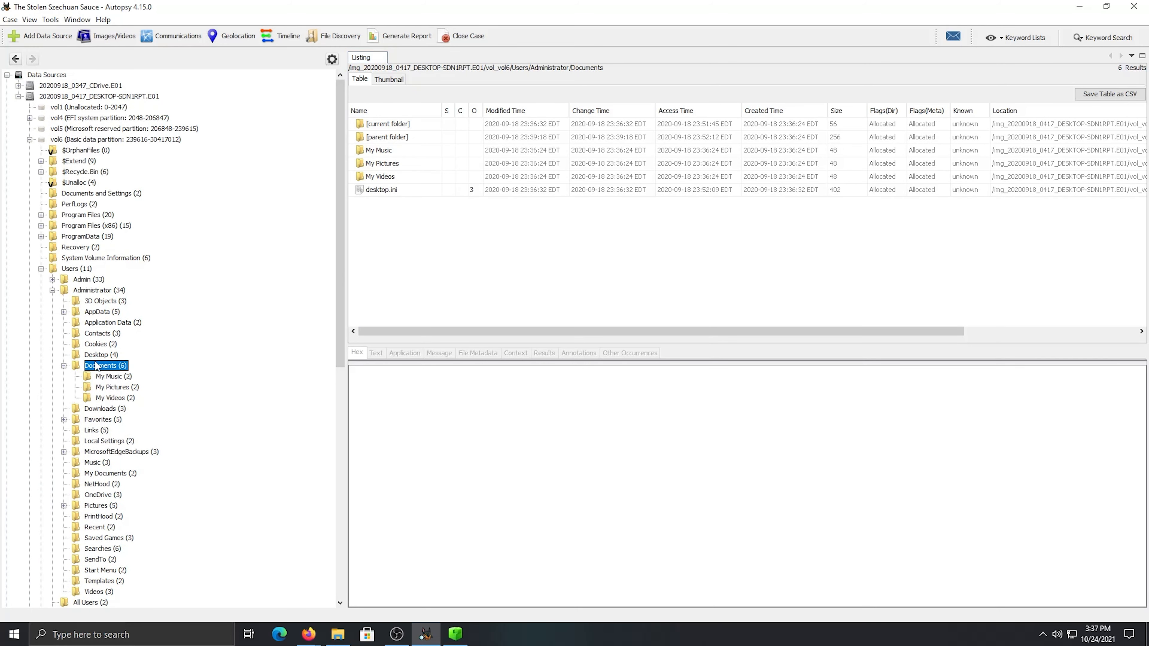
left_click(64, 366)
Look through the Administrator profile's Desktop, Cookies, Contacts, Application Data and NetHood folders
left_click(108, 355)
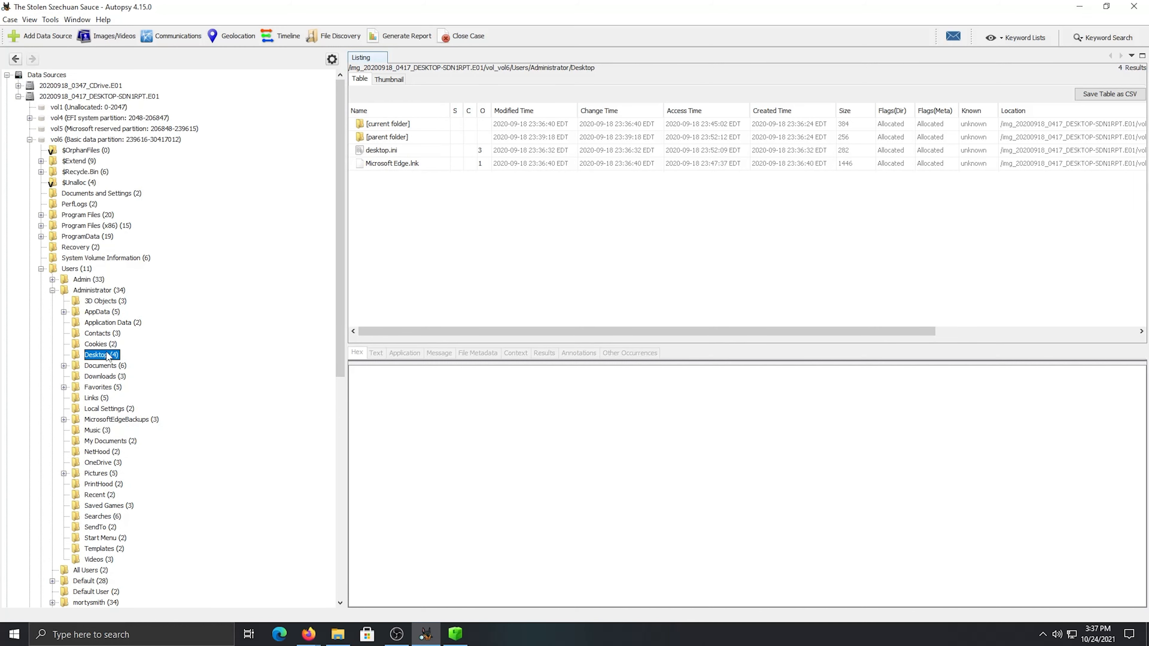
left_click(101, 345)
left_click(108, 355)
key("Up")
key("Up")
key("Up")
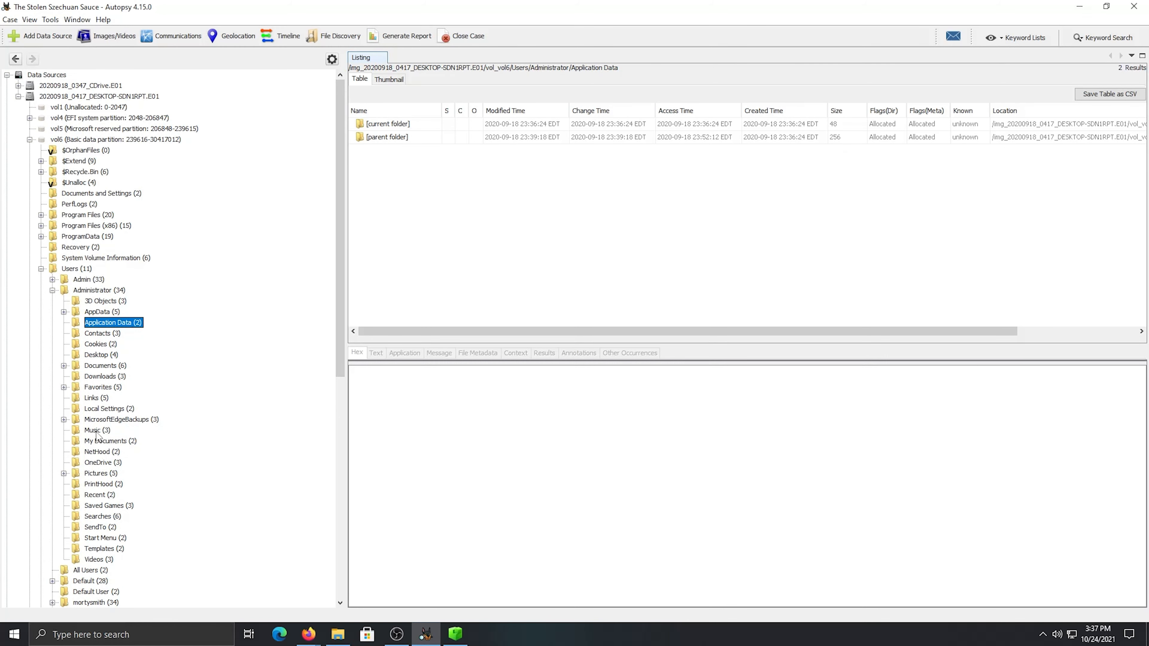
left_click(99, 452)
List the Administrator profile's full contents from the Users folder and view the registry tree of its NTUSER.DAT hive
left_click(76, 269)
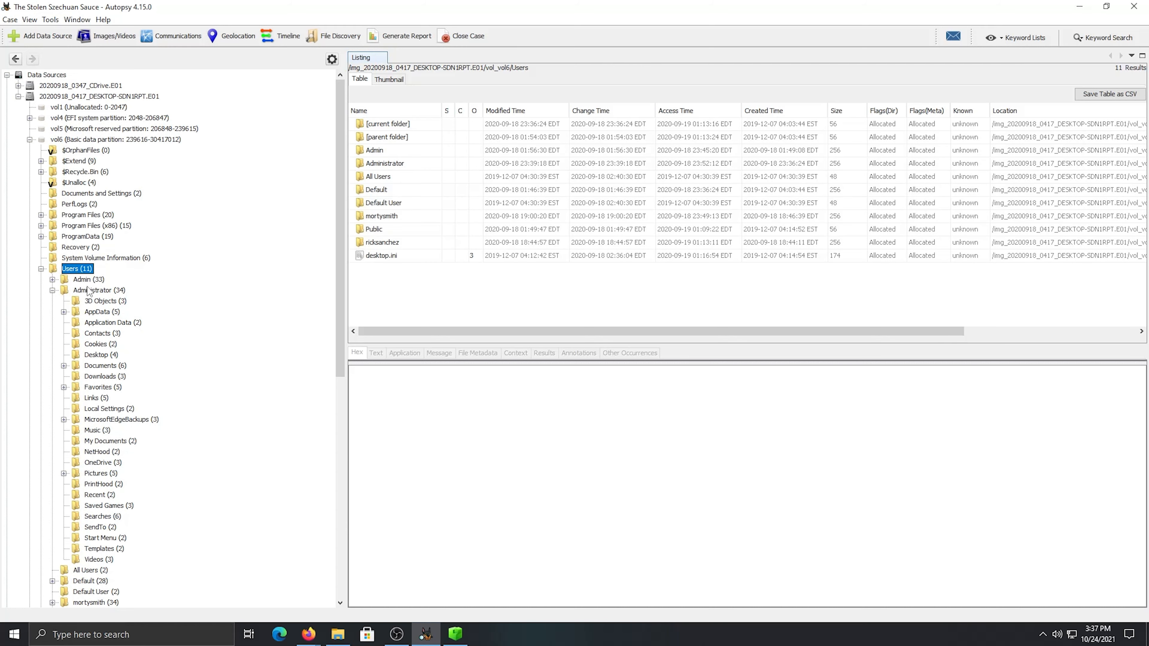
left_click(94, 290)
scroll(435, 253, "down", 5)
scroll(435, 256, "up", 4)
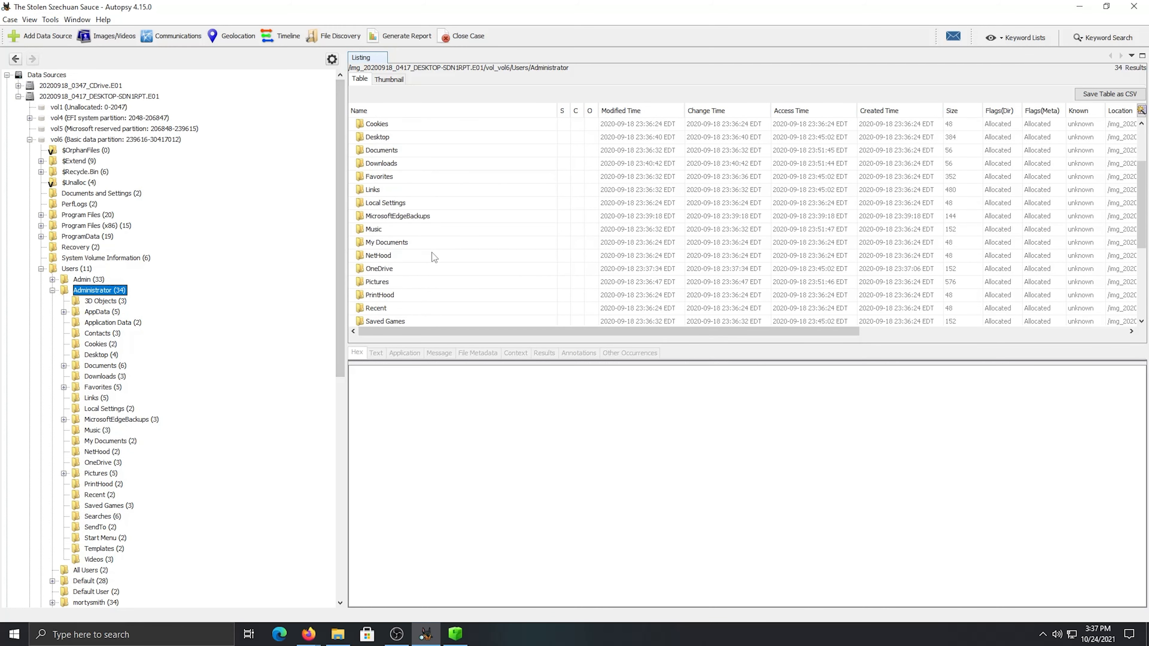
scroll(432, 265, "down", 6)
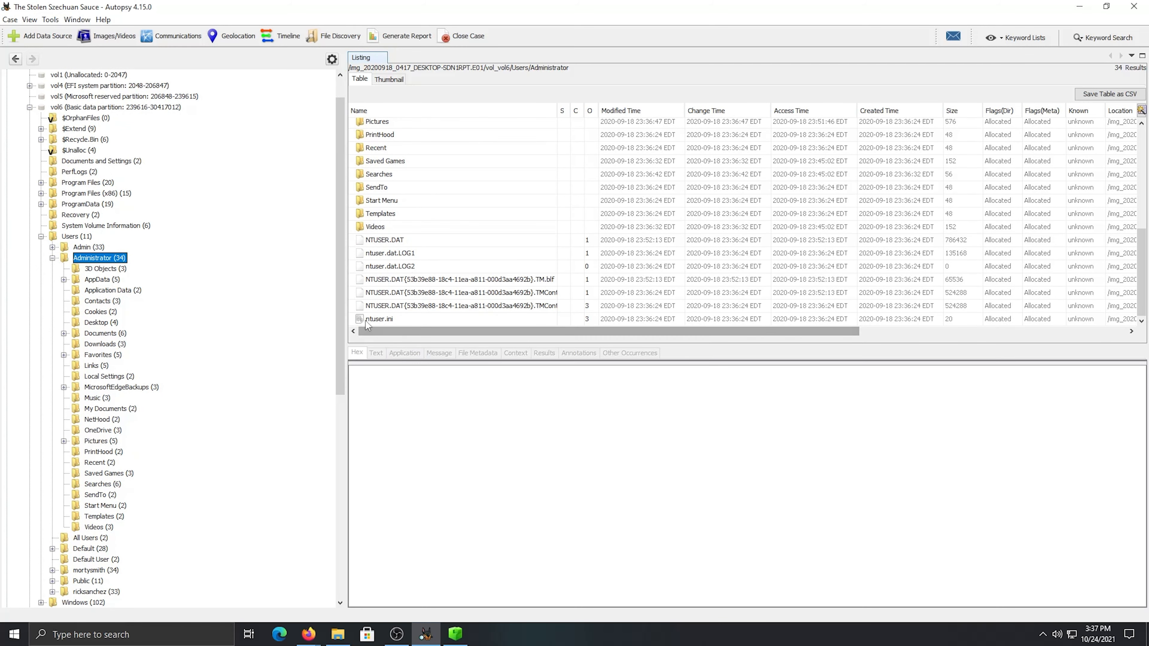
left_click(400, 244)
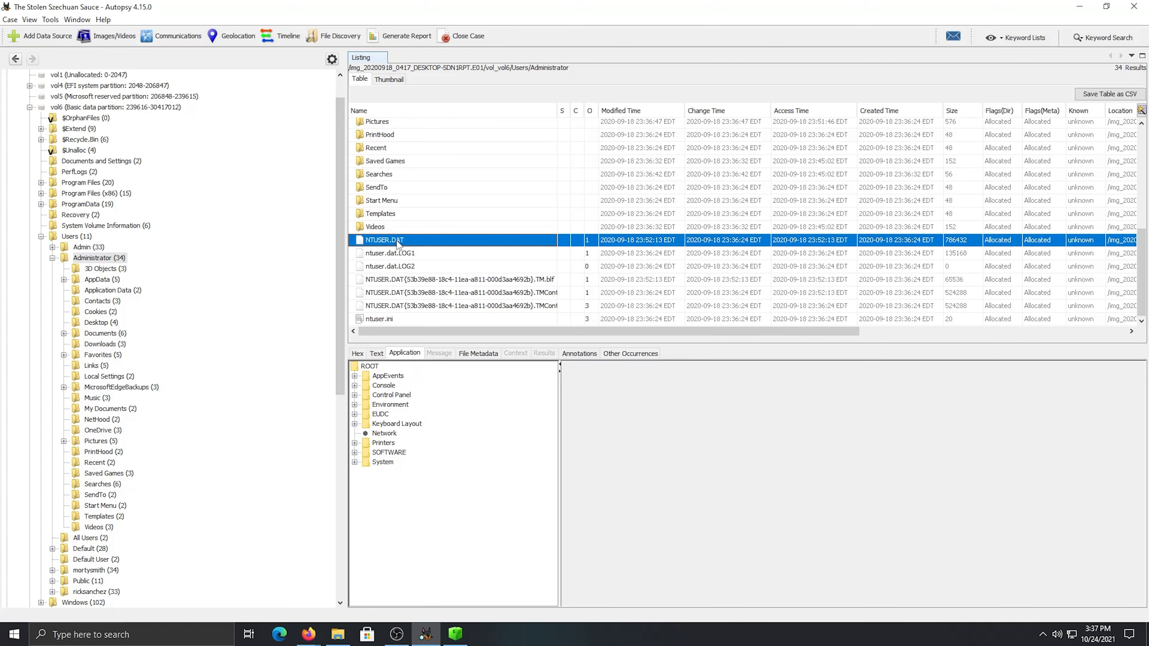
right_click(400, 244)
key("Escape")
Switch to Firefox and review the DFIR Companion's notes on timestamps, prefetch files, LNK files, jumplists, Amcache and shellbags
mouse_move(308, 634)
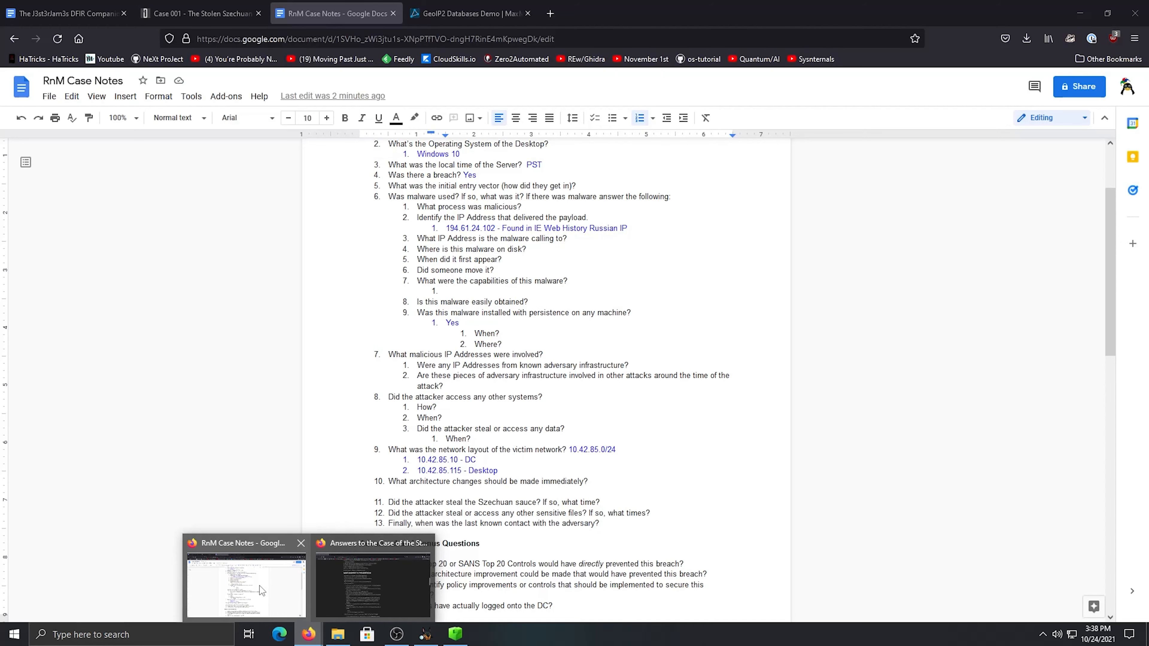
left_click(259, 585)
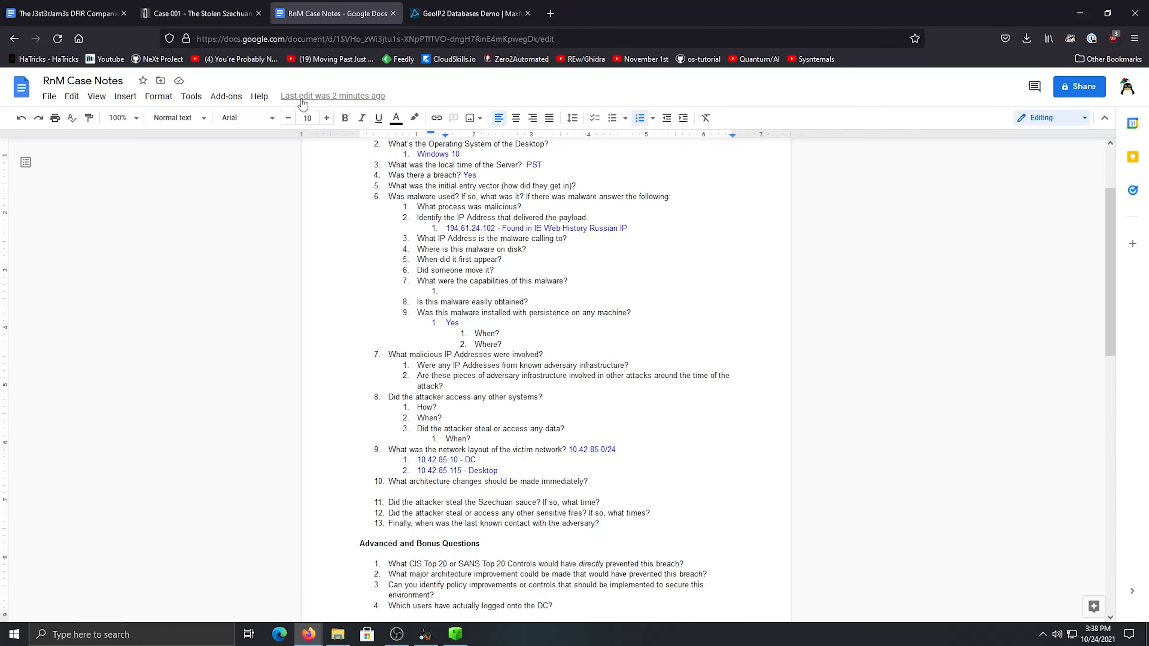
left_click(79, 16)
scroll(554, 439, "up", 20)
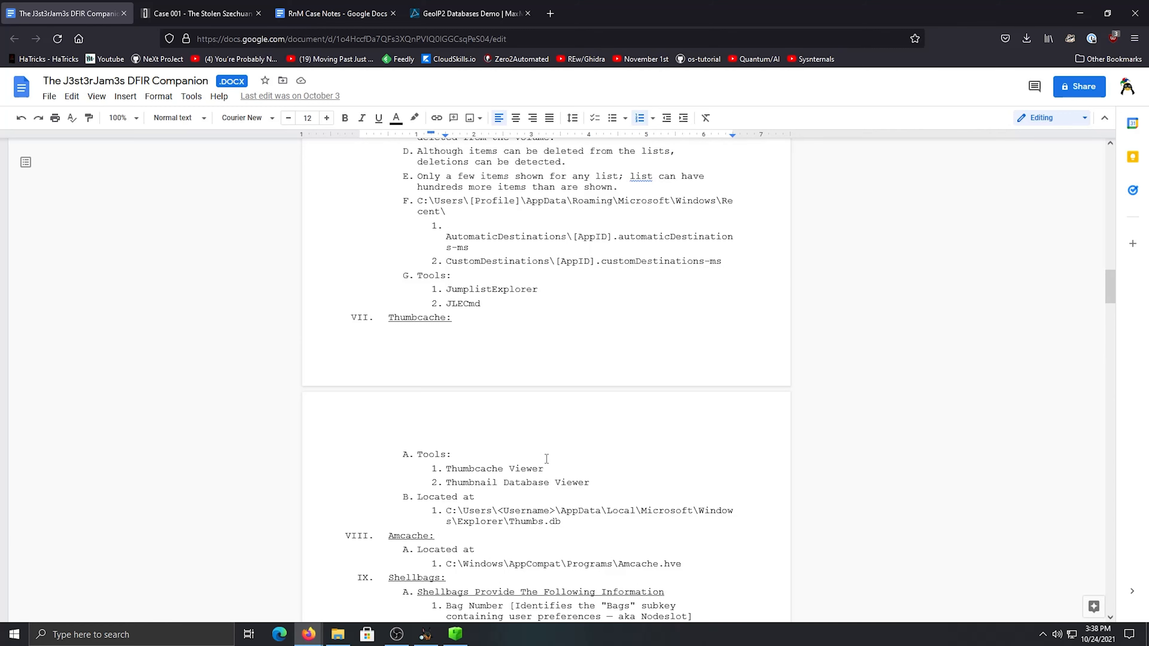
scroll(546, 458, "up", 15)
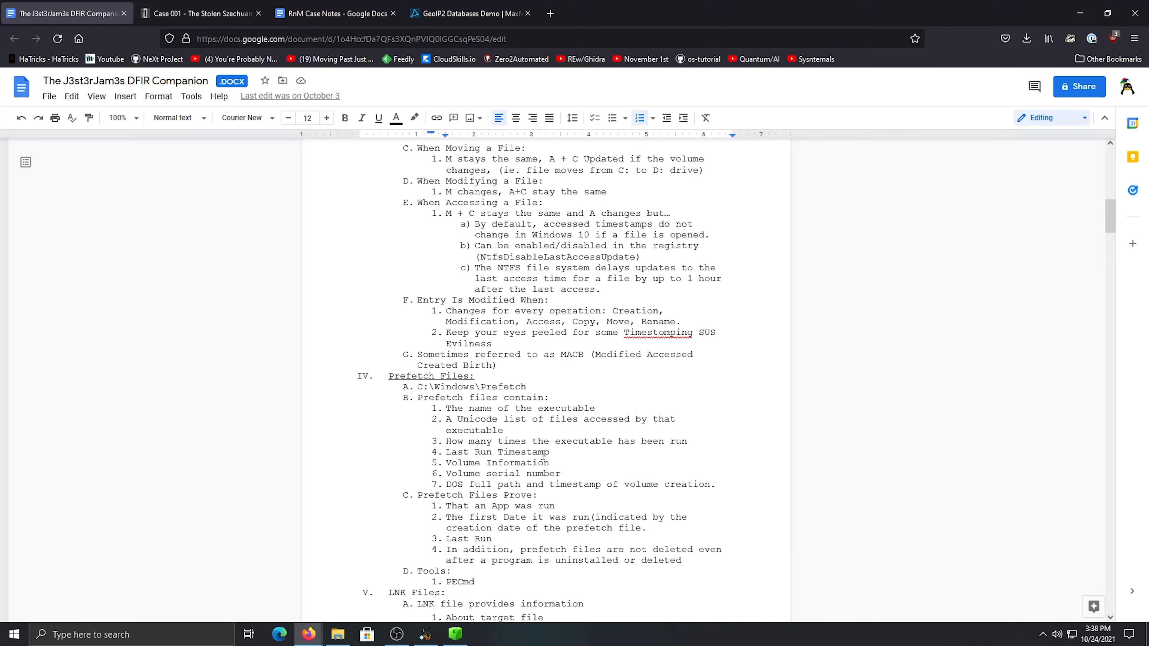
scroll(541, 453, "up", 10)
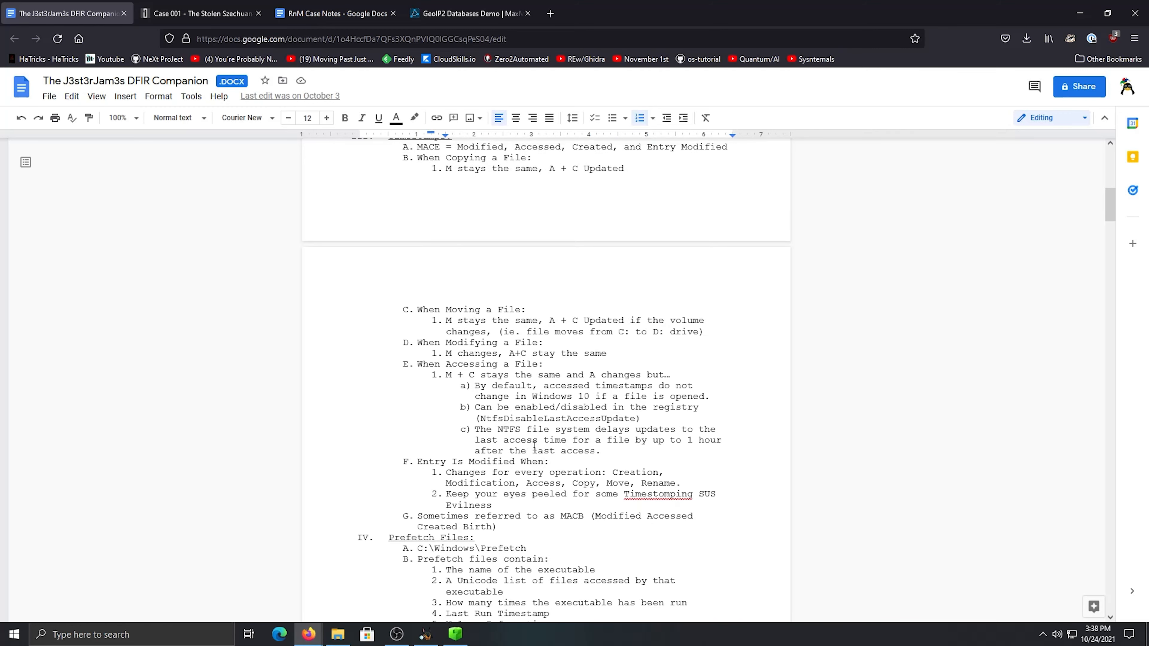
scroll(535, 446, "up", 3)
scroll(534, 446, "down", 10)
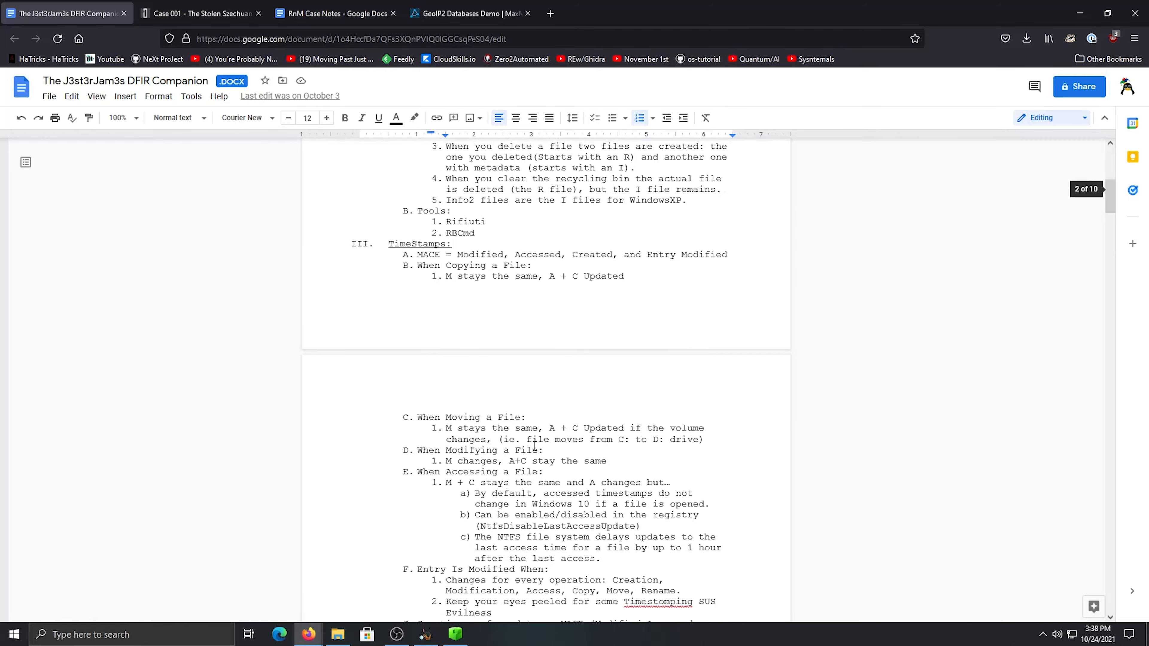
scroll(534, 446, "down", 9)
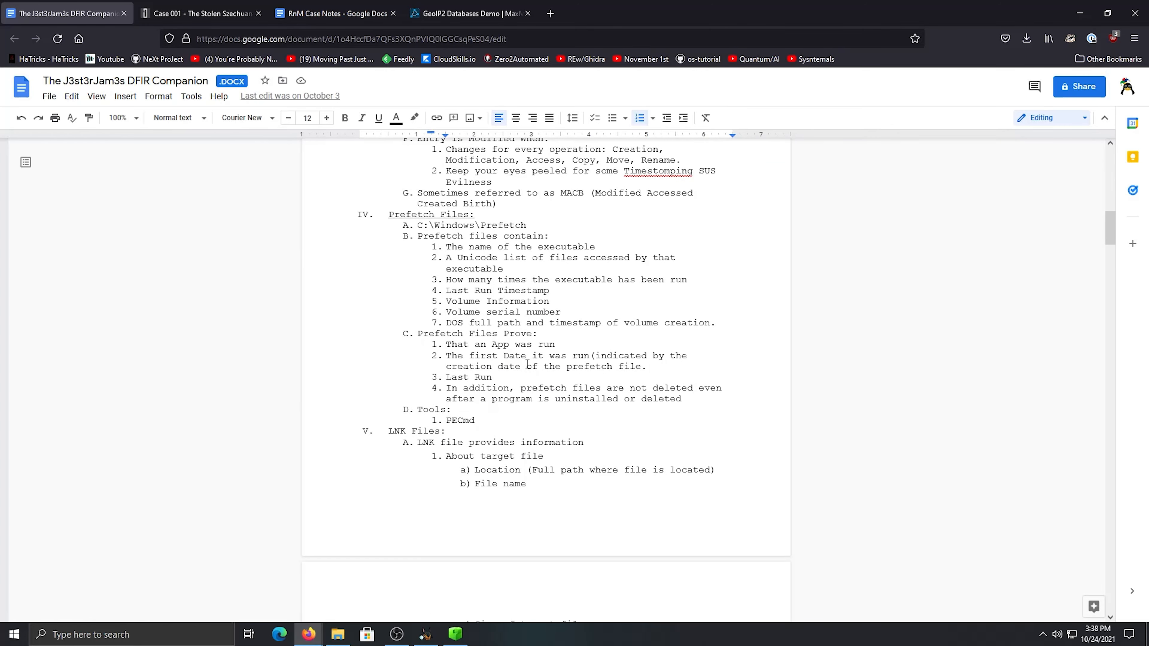
scroll(489, 396, "down", 10)
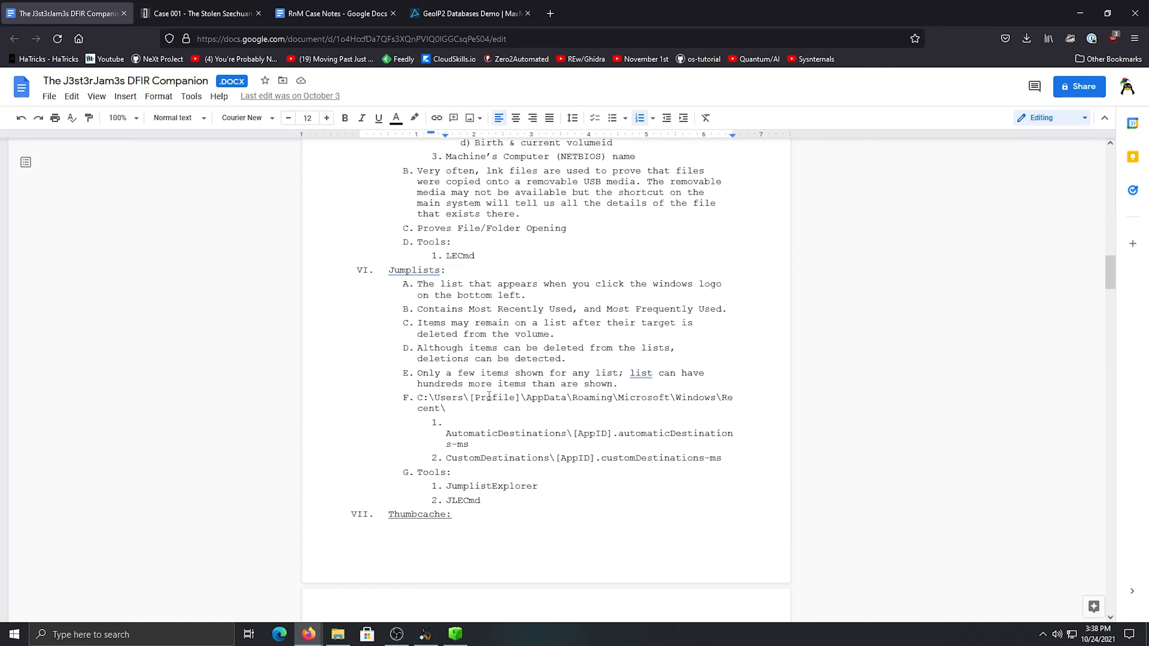
scroll(489, 397, "down", 2)
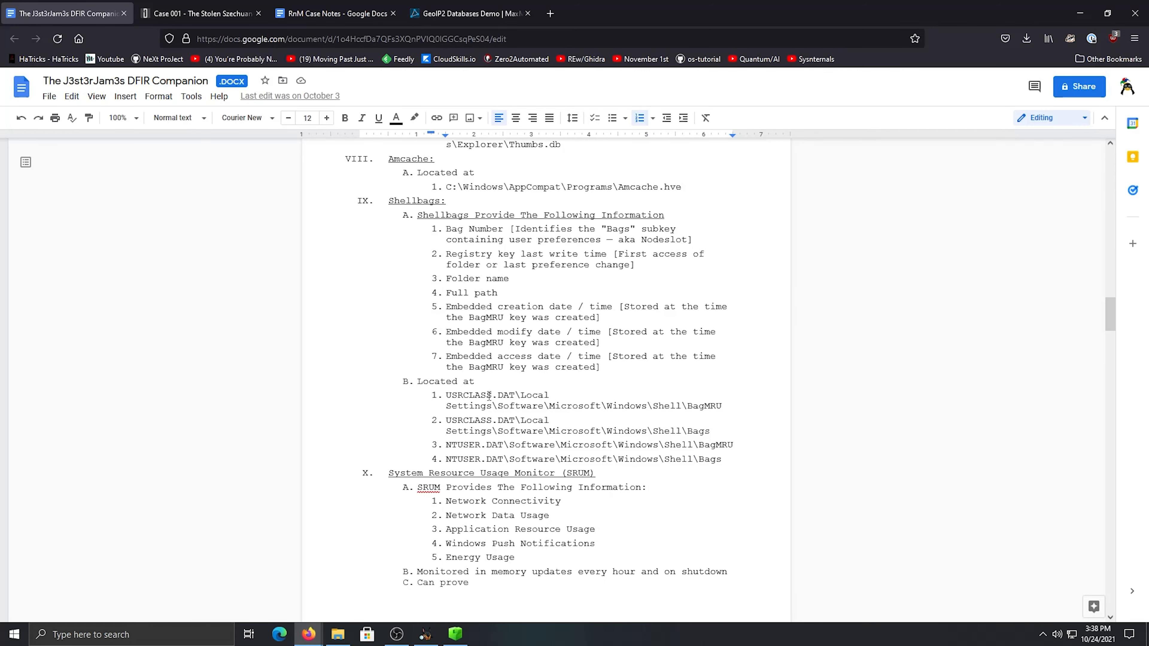
Highlight the Amcache.hve file name in the Amcache location path of the DFIR Companion
left_click_drag(682, 187, 531, 187)
left_click(521, 188)
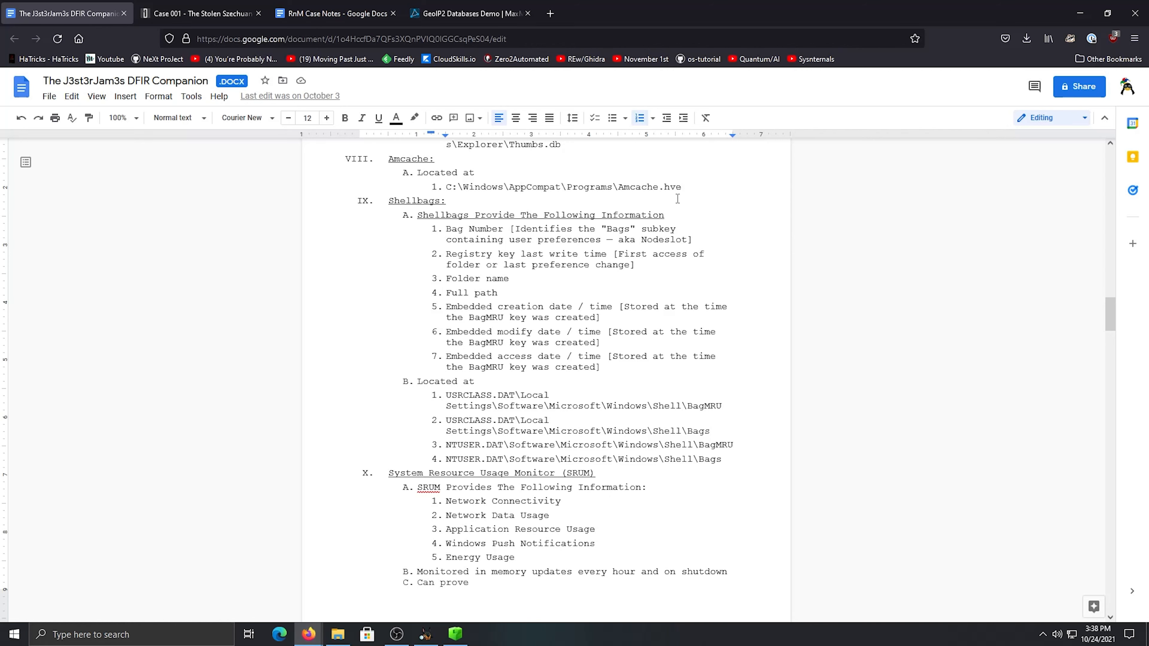
left_click_drag(681, 192, 627, 193)
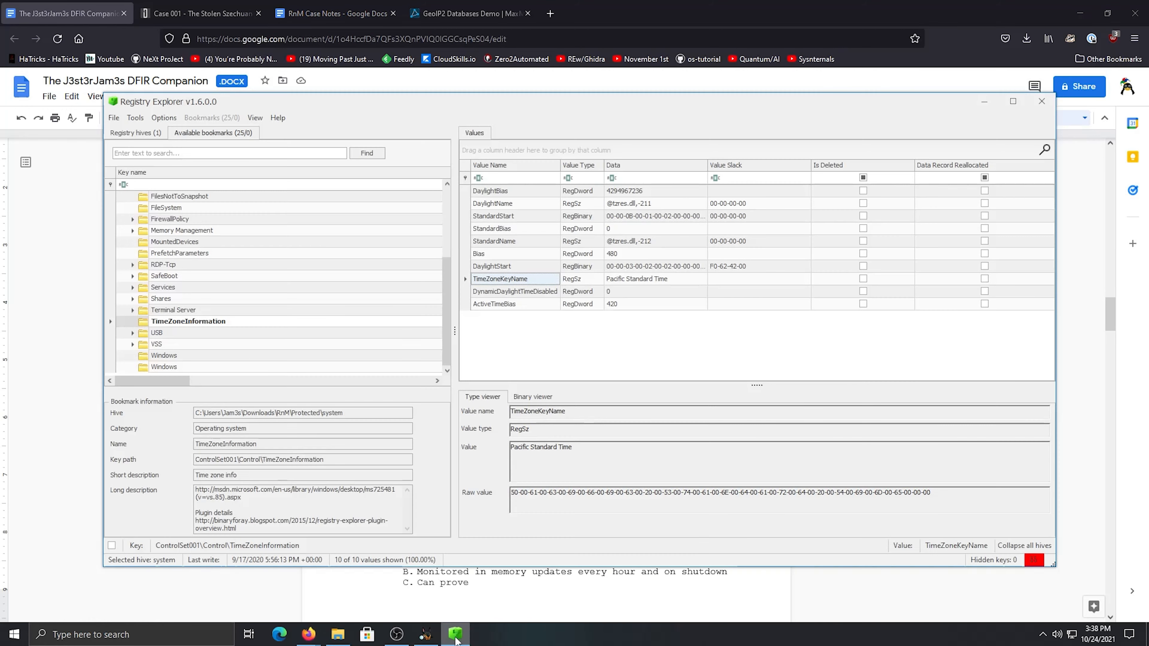
Switch to Registry Explorer to check the loaded system hive's bookmarks, and return to the DFIR Companion in Firefox
left_click(455, 634)
scroll(319, 330, "up", 3)
left_click(124, 197)
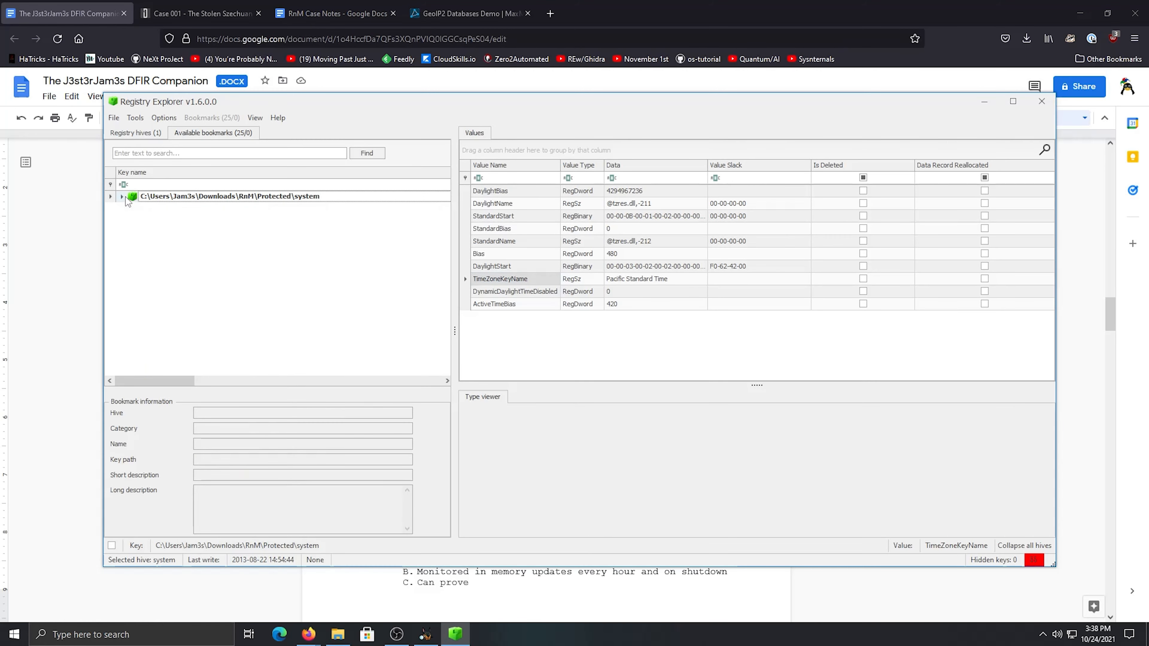
left_click(93, 338)
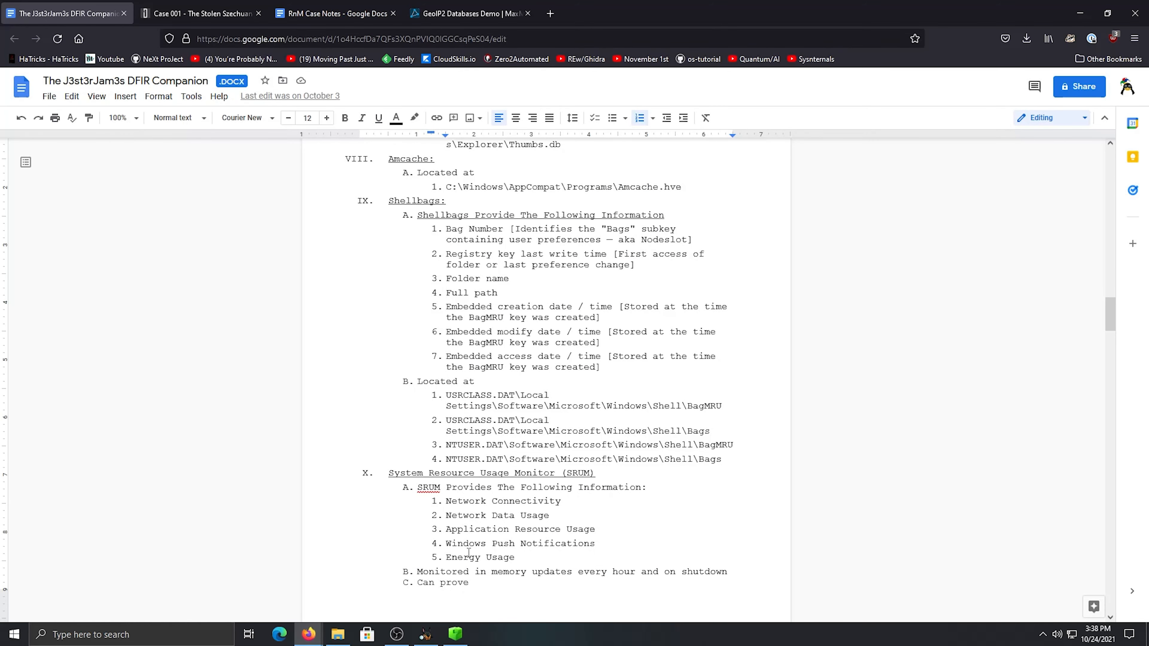
Search the web for "regripper" in a new tab and look over the Kali Linux tool page for it
mouse_move(397, 637)
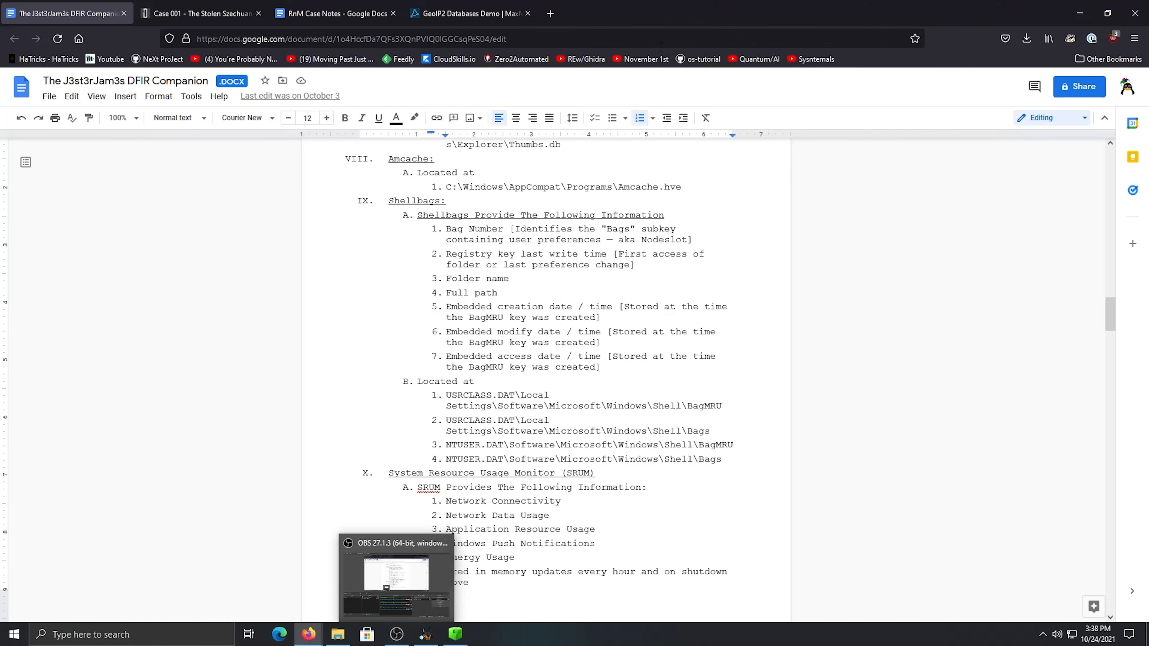
left_click(549, 13)
type("regripper")
key("Return")
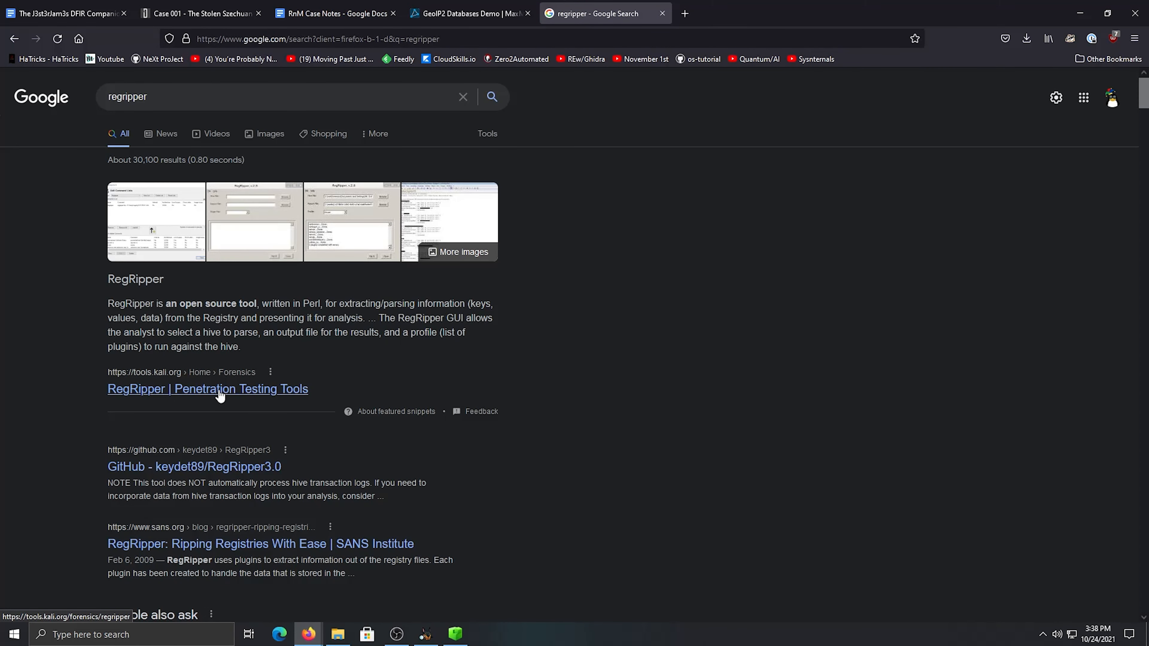
left_click(221, 390)
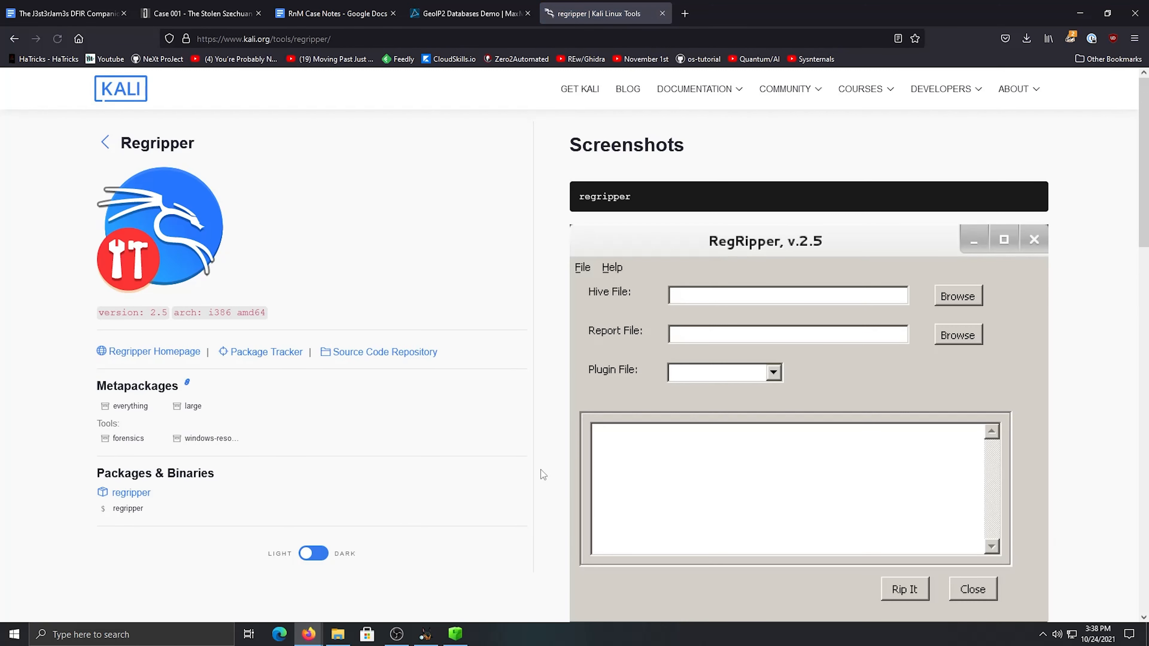
scroll(196, 418, "down", 1)
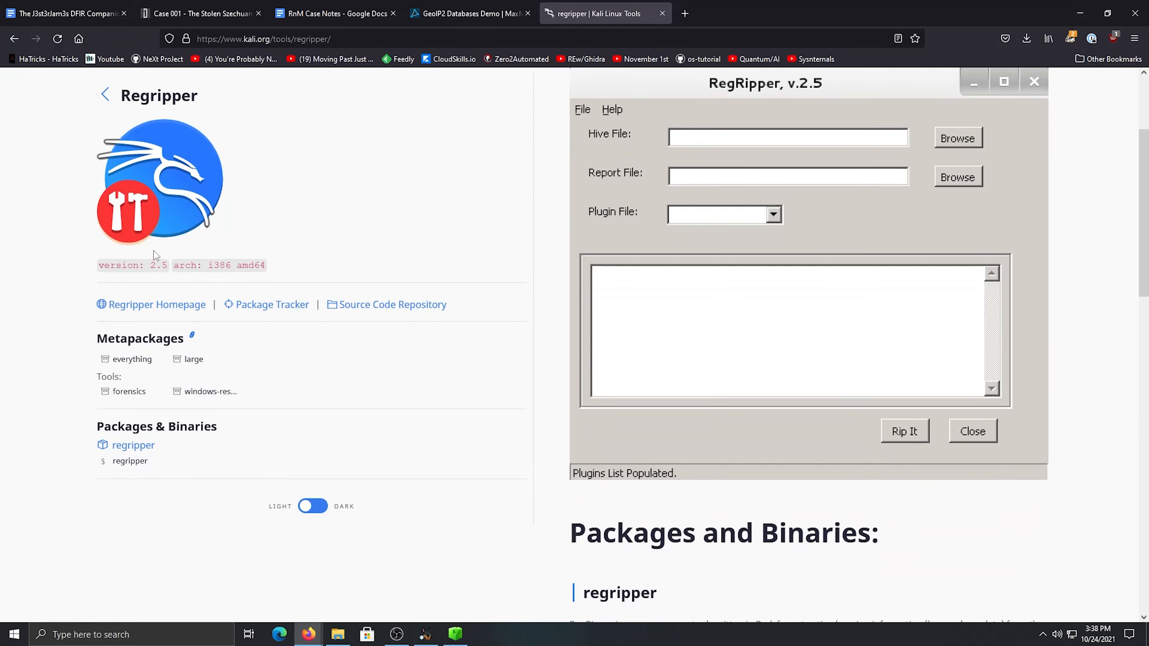
Return to the search results, look through them and refine the search to "regripper windows 10 download"
left_click(14, 38)
scroll(213, 219, "down", 6)
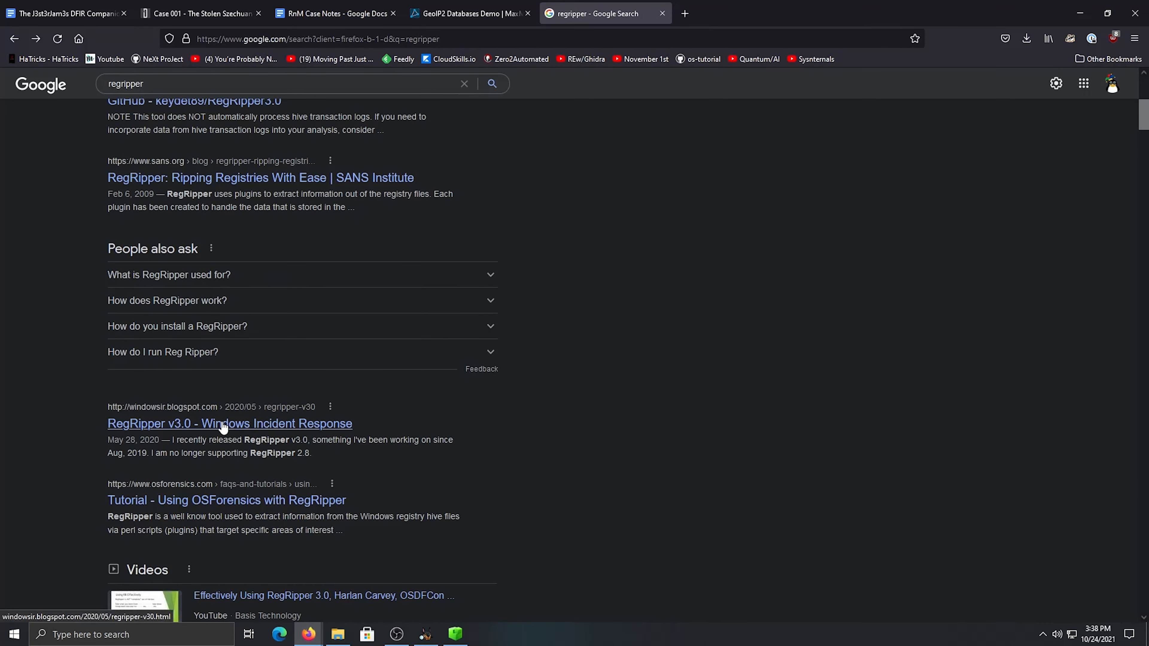
scroll(308, 407, "up", 3)
left_click(284, 86)
left_click(282, 138)
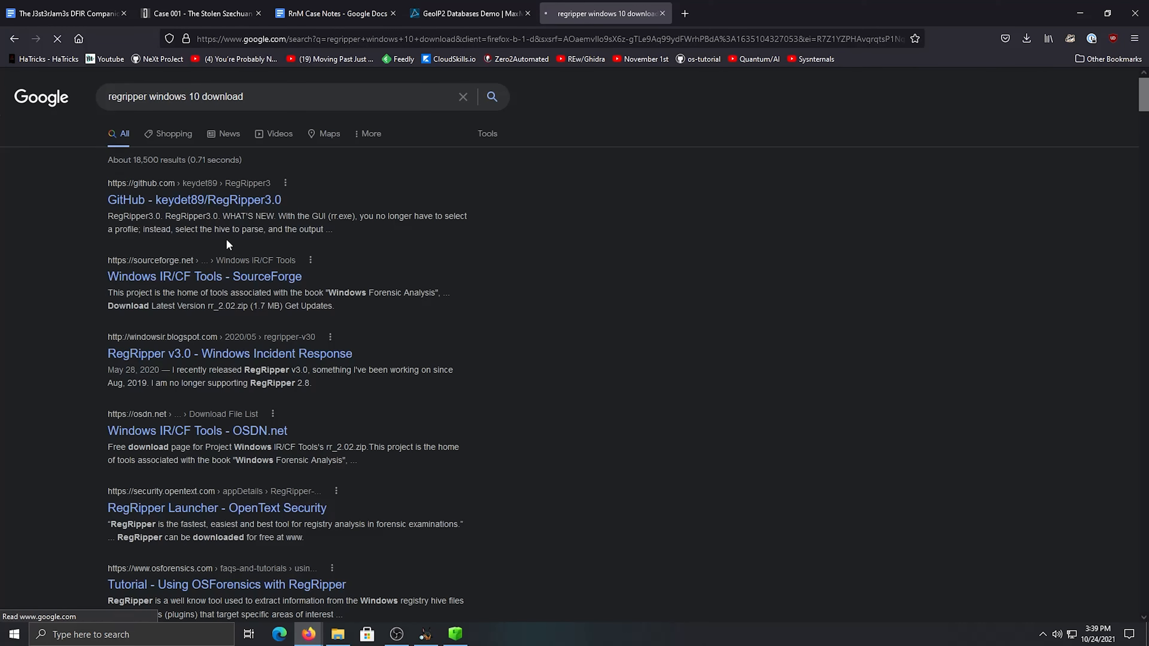
Open the keydet89/RegRipper3.0 GitHub repository from the search results, download it as a ZIP and close its tab
left_click(229, 205)
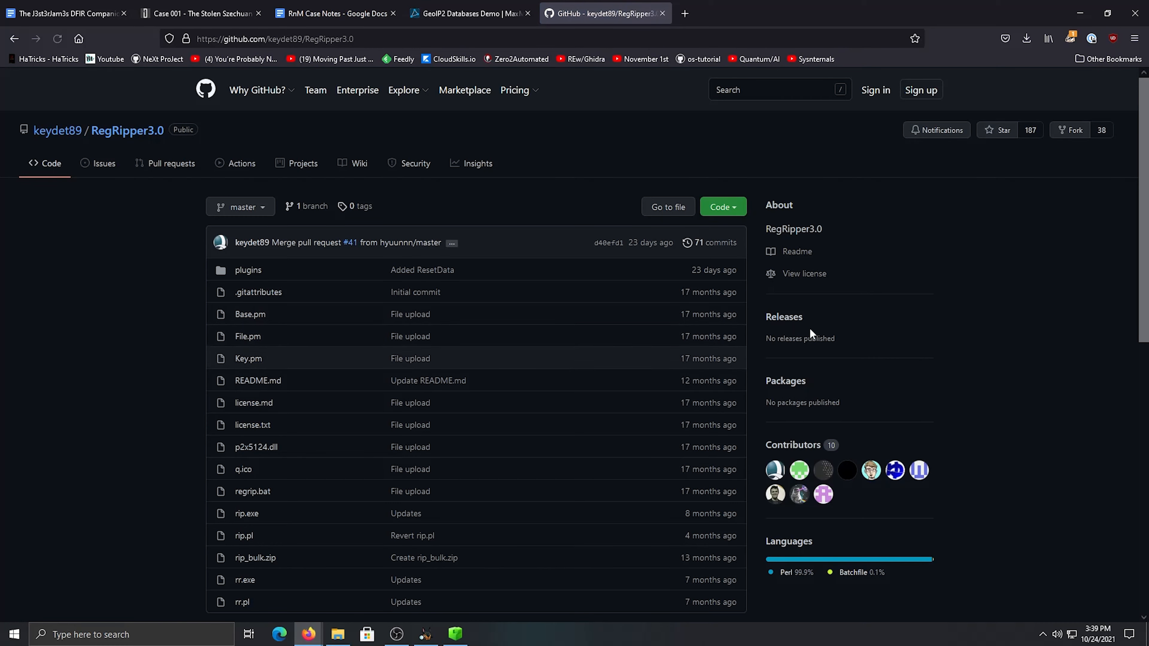
scroll(786, 354, "down", 6)
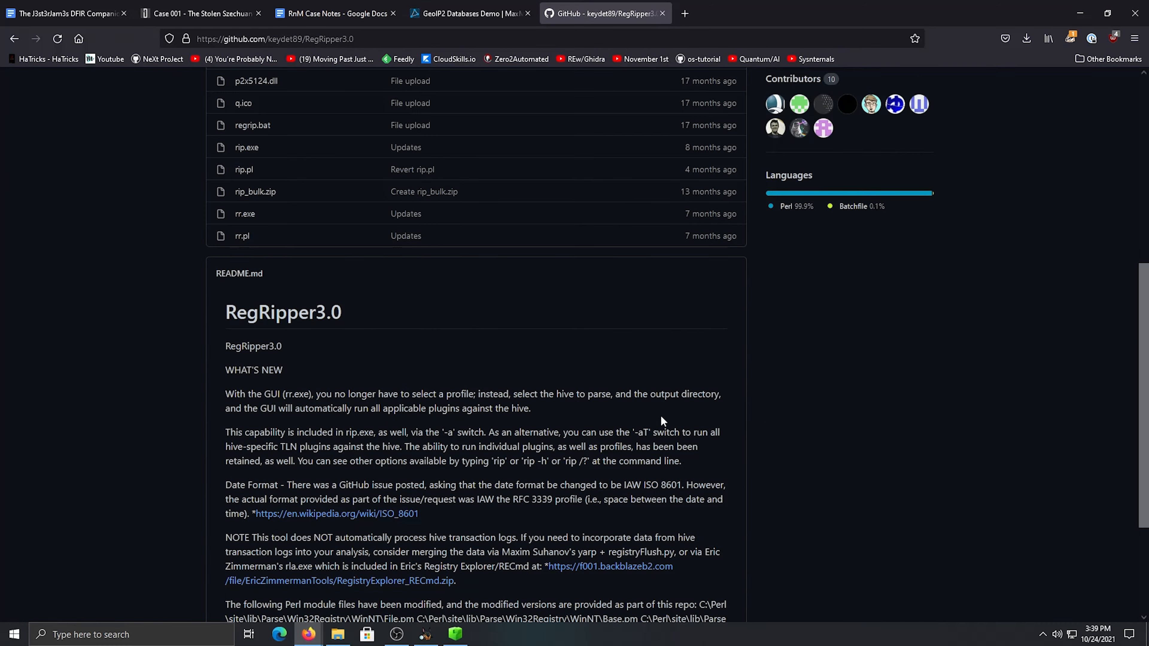
scroll(656, 414, "up", 6)
left_click(723, 206)
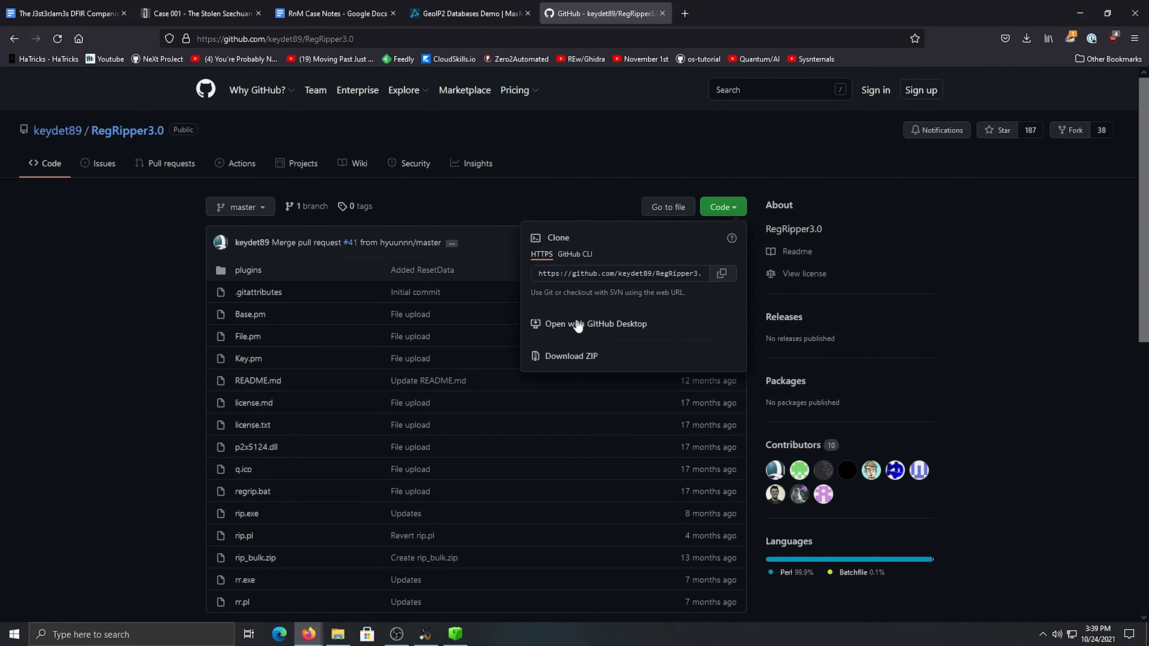
left_click(561, 357)
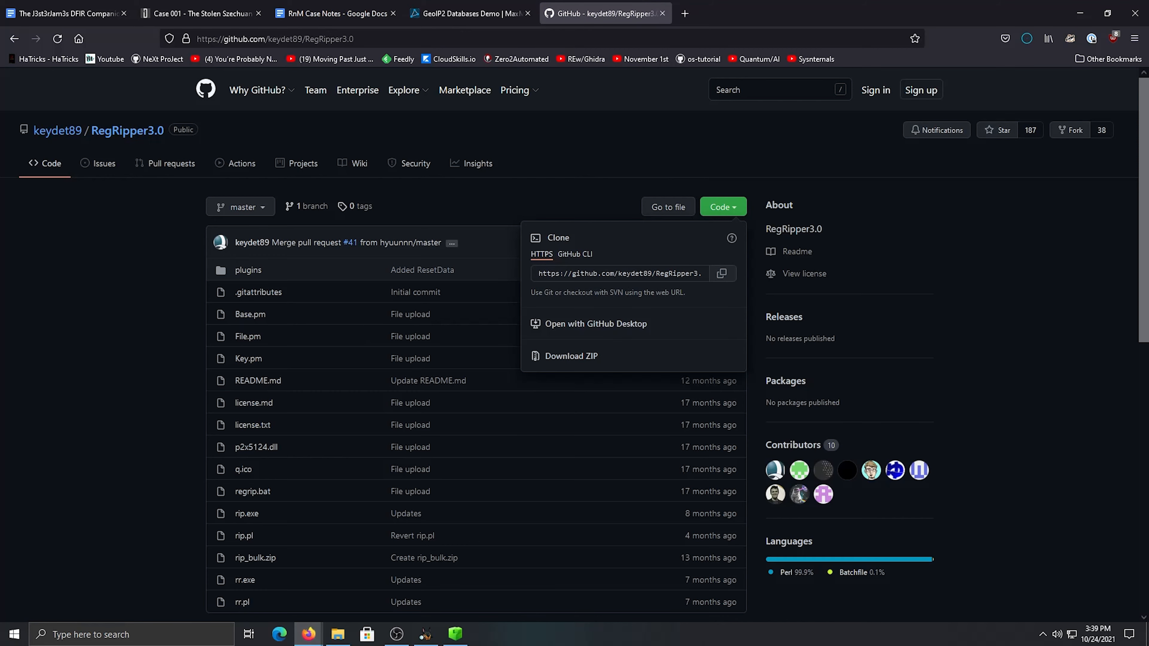
left_click(662, 14)
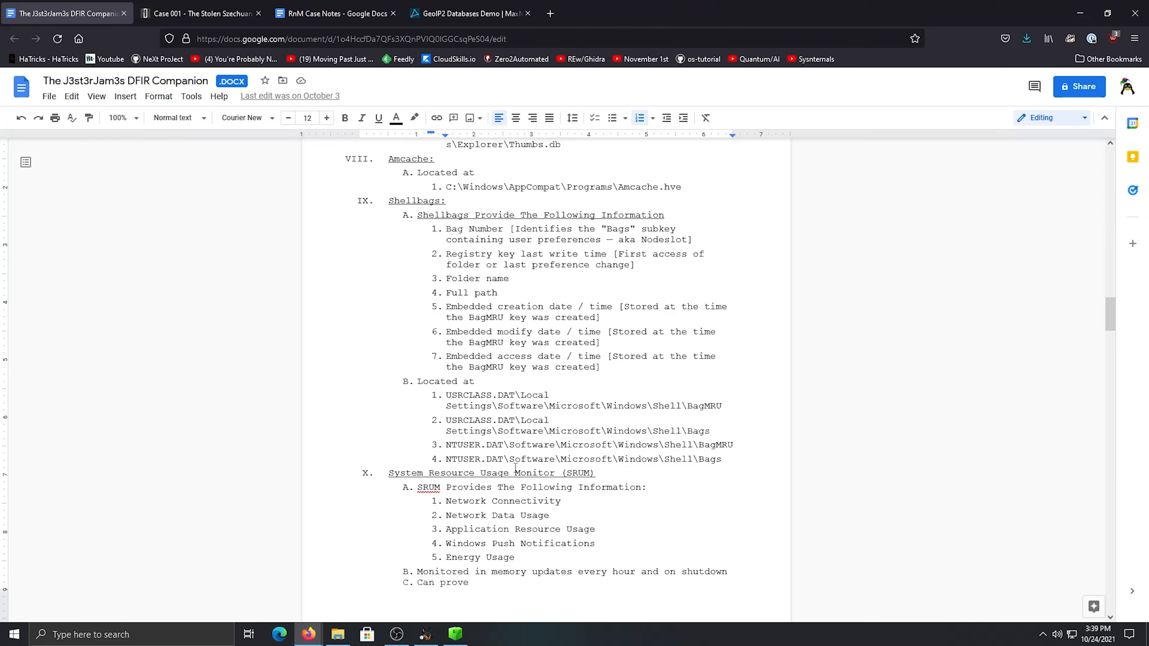
Switch to File Explorer and extract RegRipper3.0-master.zip in the Downloads folder to its default RegRipper3.0-master folder
mouse_move(310, 642)
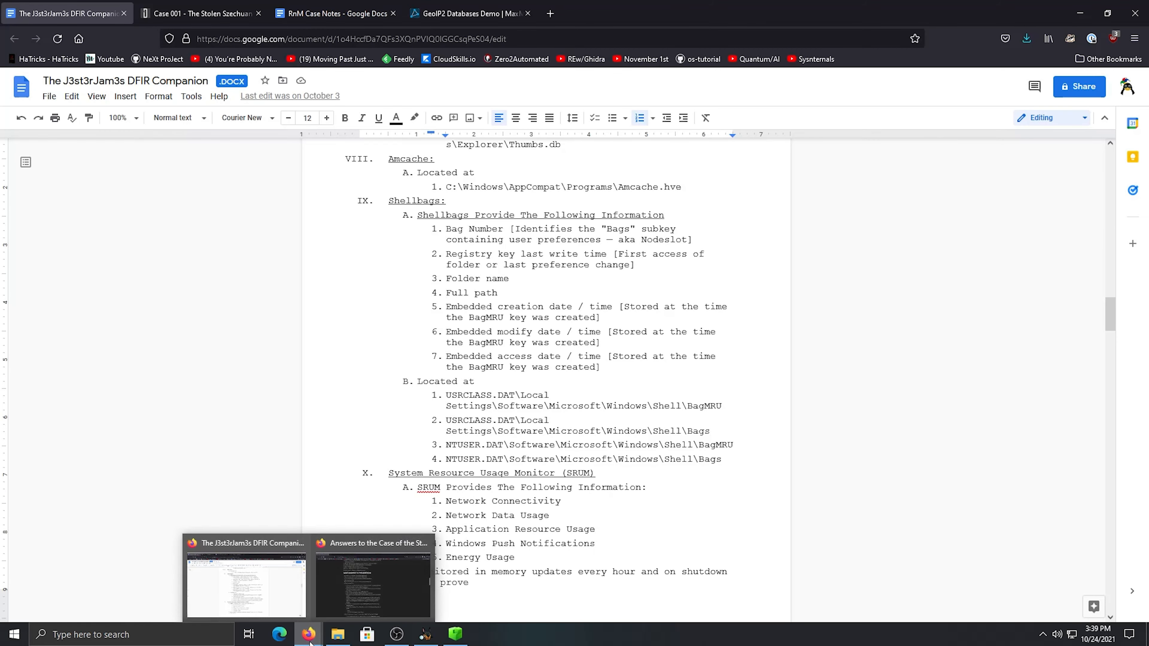
left_click(403, 584)
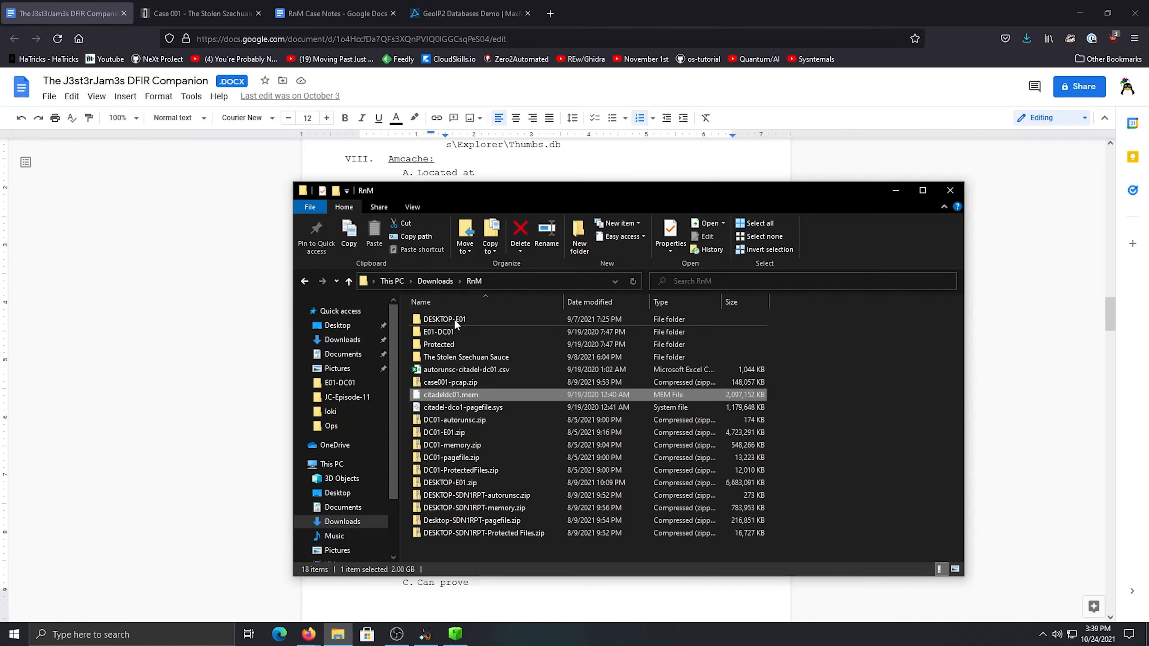
left_click(434, 282)
left_click(448, 347)
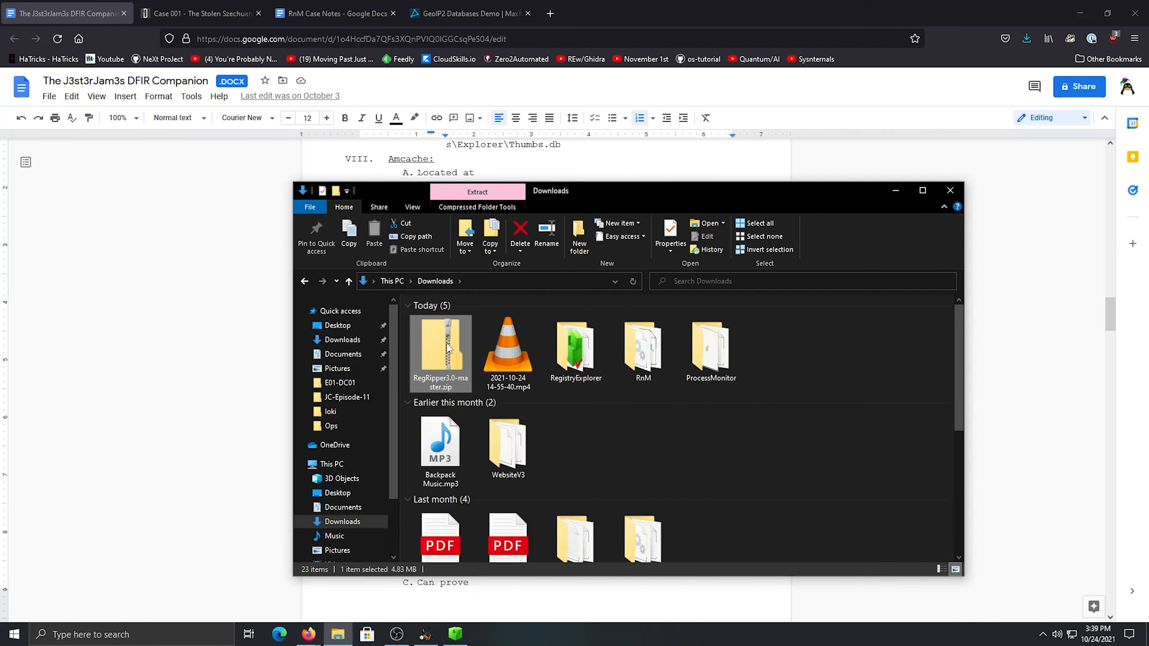
right_click(448, 348)
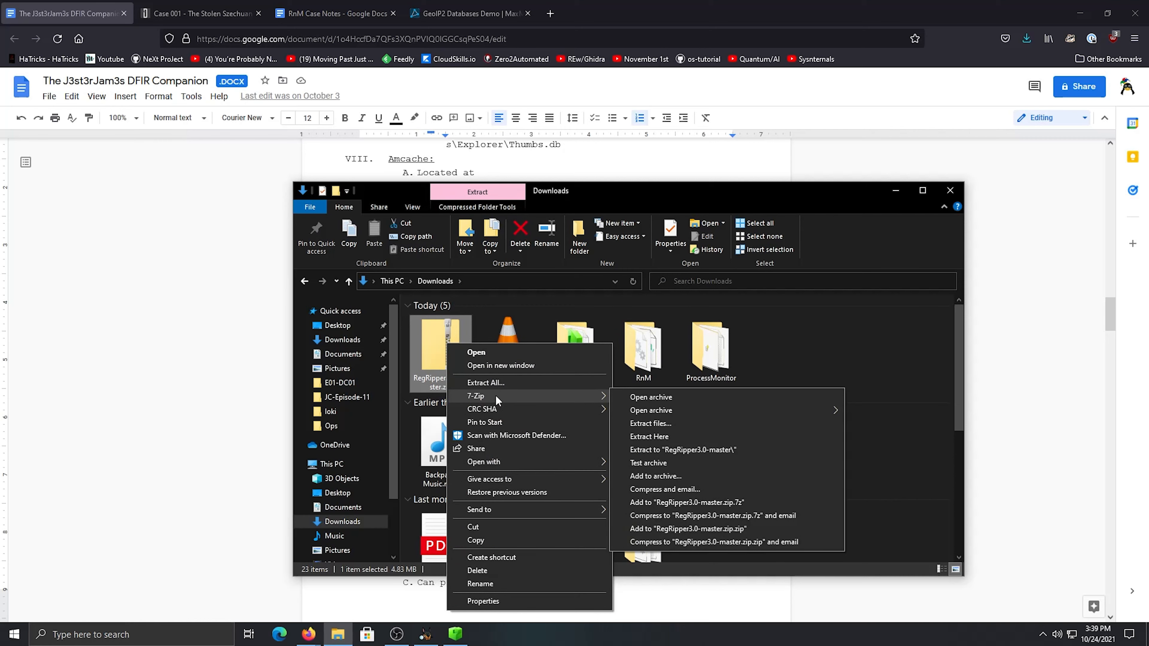
left_click(500, 383)
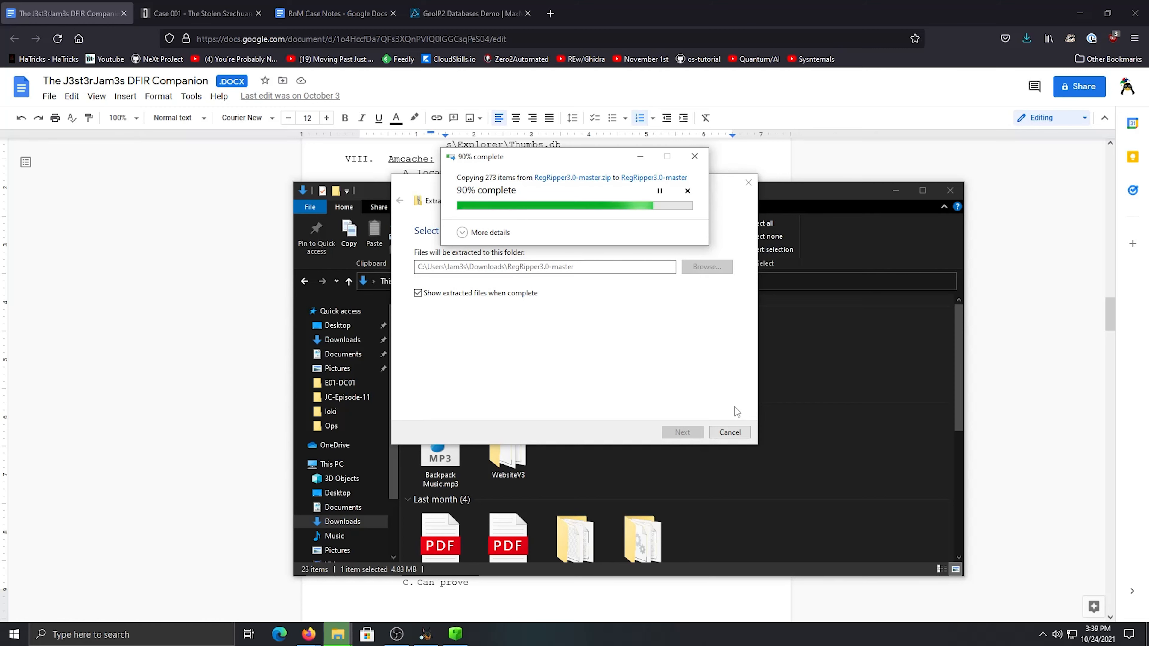
left_click_drag(496, 332, 446, 295)
left_click(614, 193)
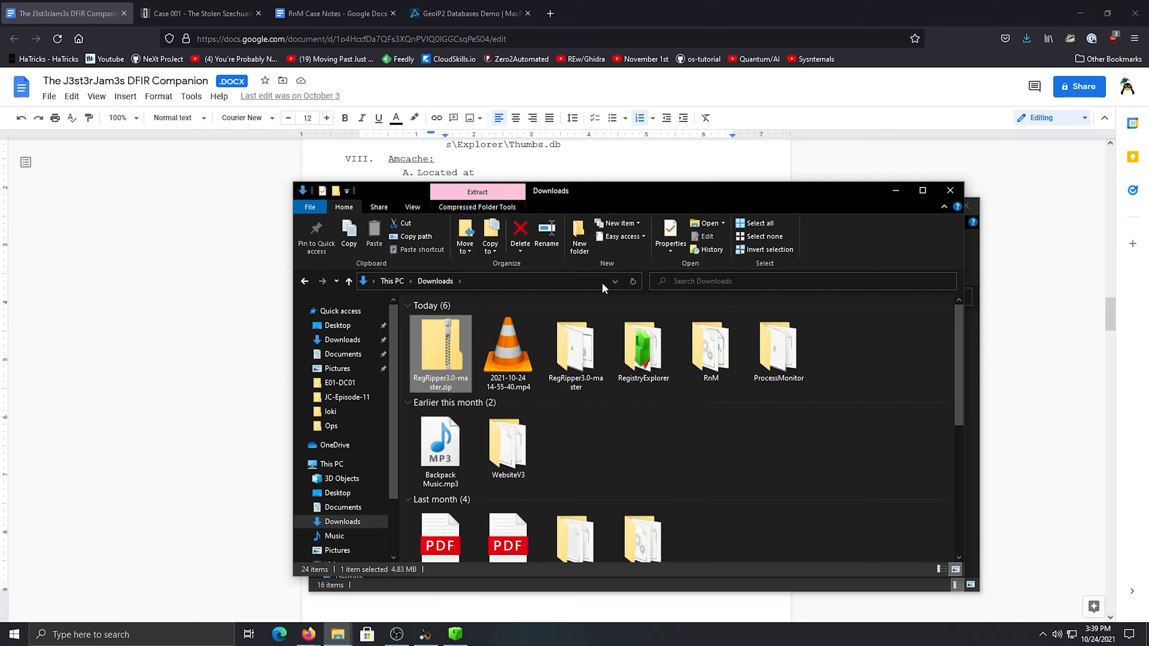
Close the extra Downloads window and launch rr.exe from the RegRipper3.0-master folder, allowing it to run despite the SmartScreen block
left_click_drag(803, 206, 746, 155)
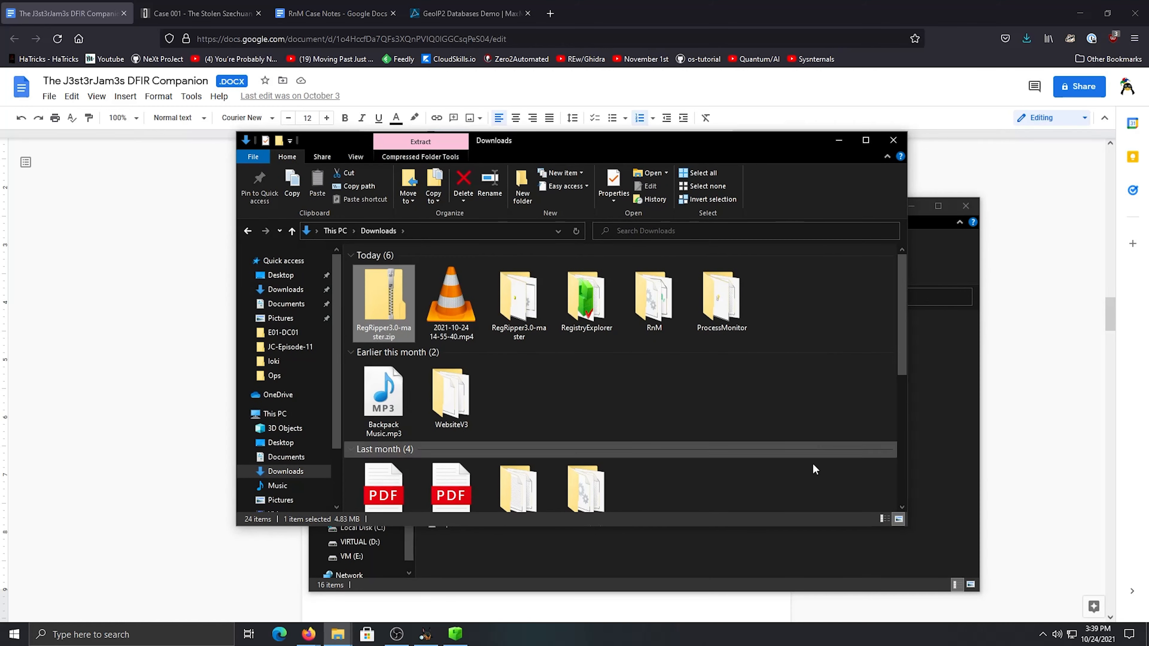
left_click(760, 556)
left_click(898, 141)
left_click_drag(778, 206, 795, 176)
left_click(551, 481)
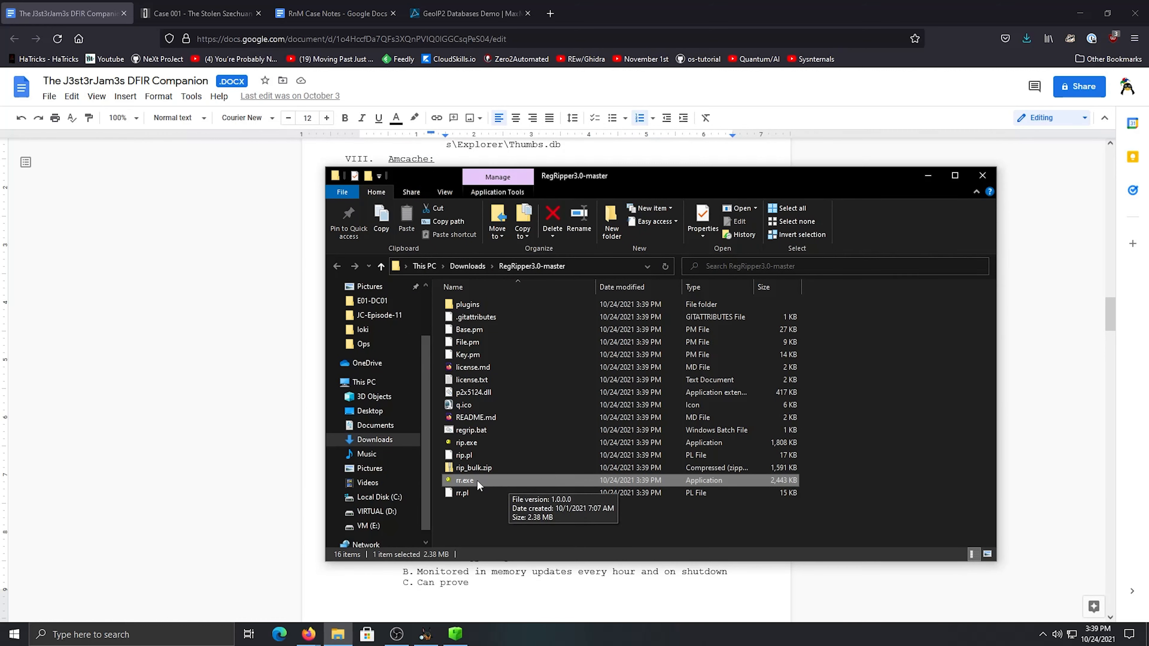
double_click(465, 481)
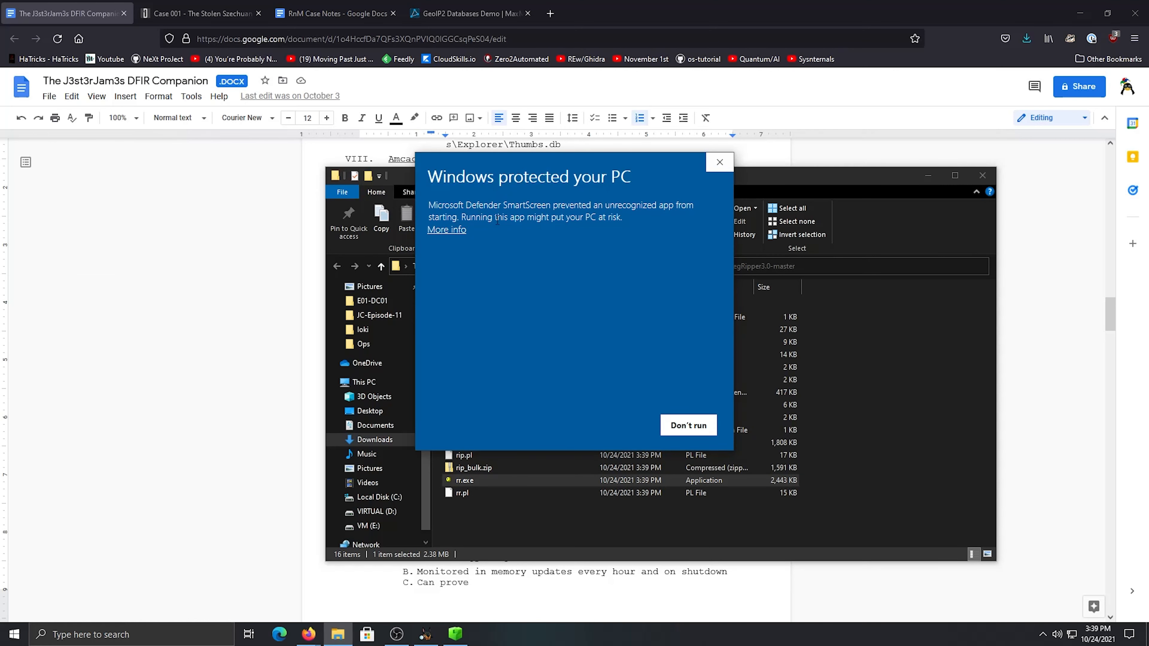
left_click(456, 231)
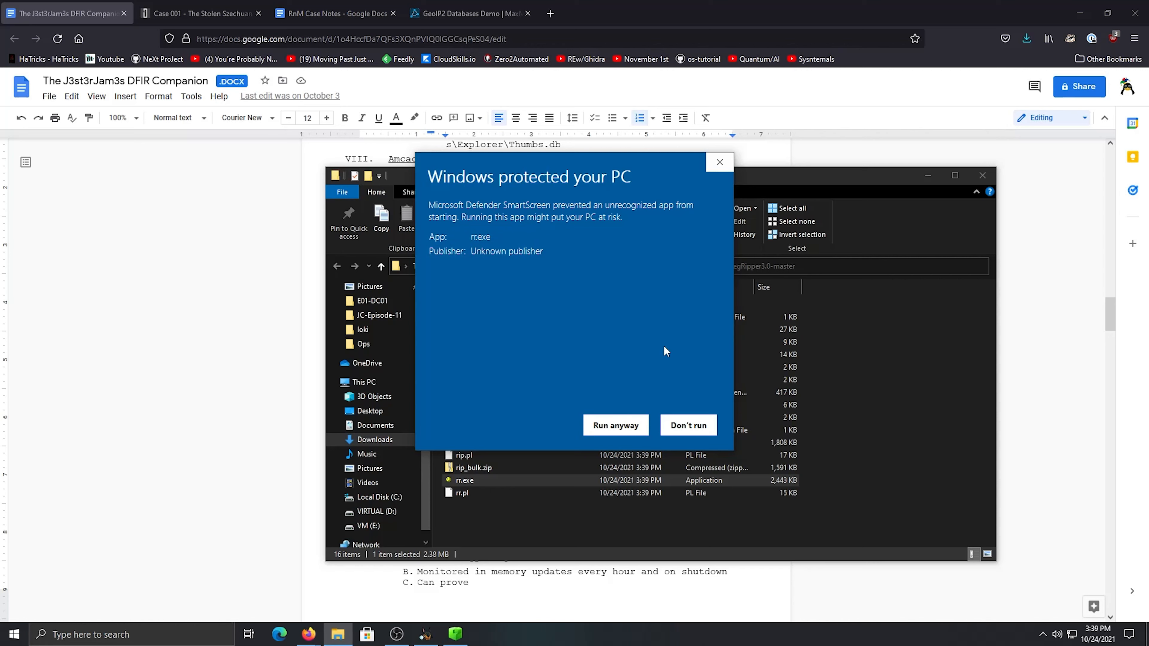
left_click(613, 426)
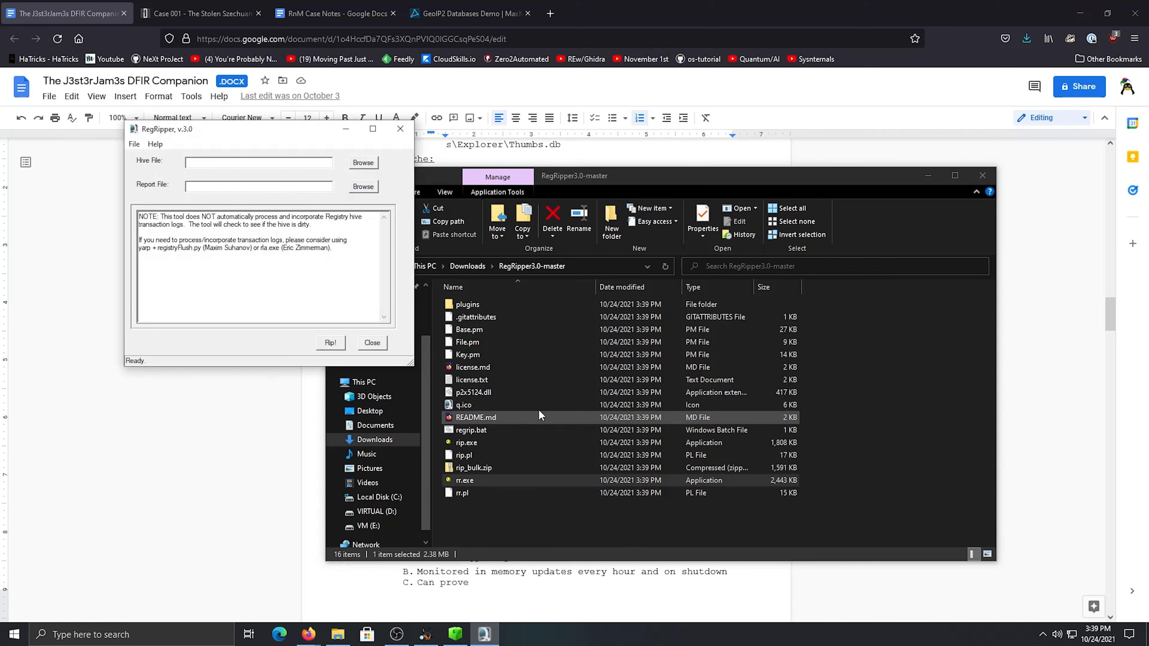
Move the RegRipper window aside and return the File Explorer window to the Downloads folder
left_click_drag(256, 257, 282, 249)
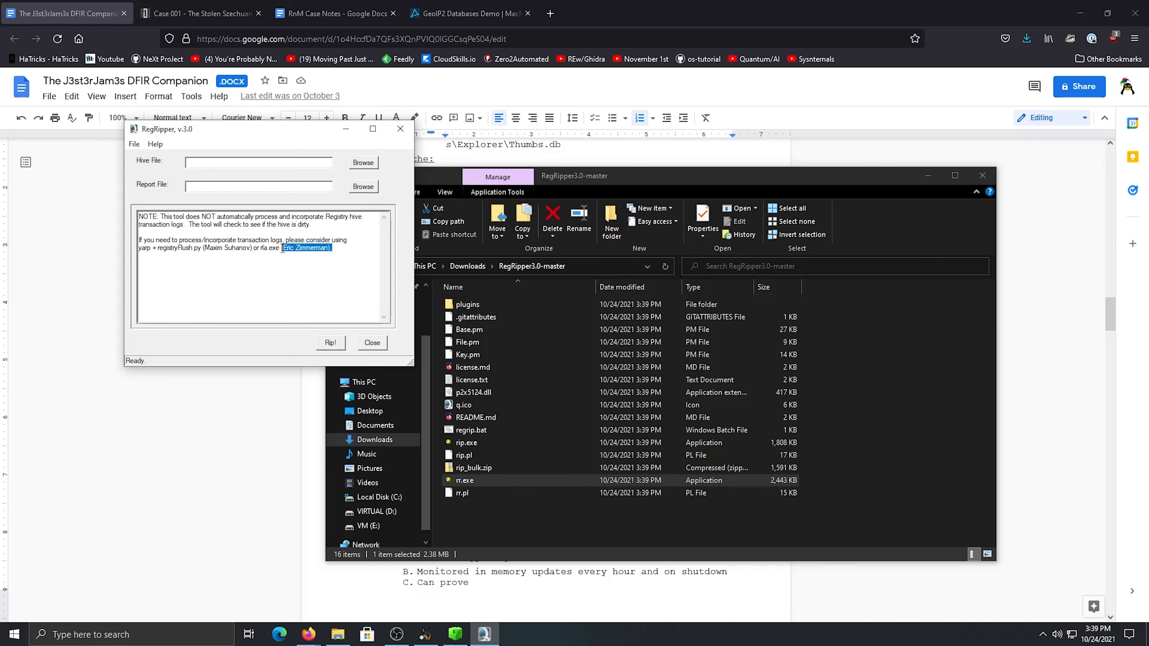
left_click(305, 309)
left_click_drag(335, 129, 237, 118)
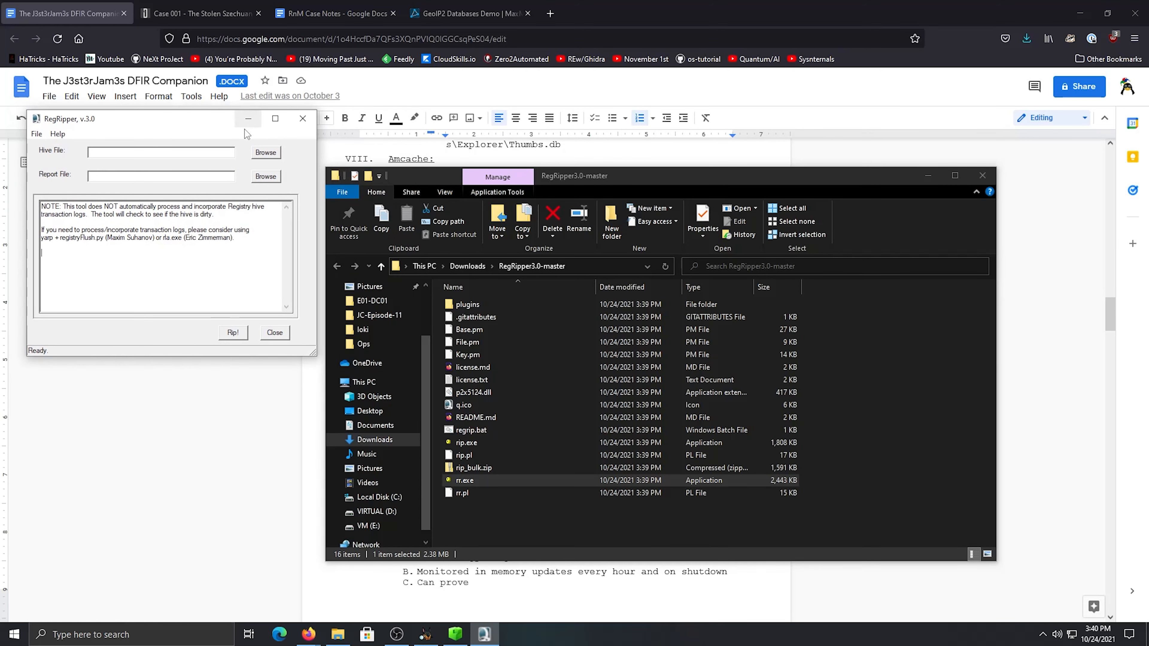
left_click(461, 265)
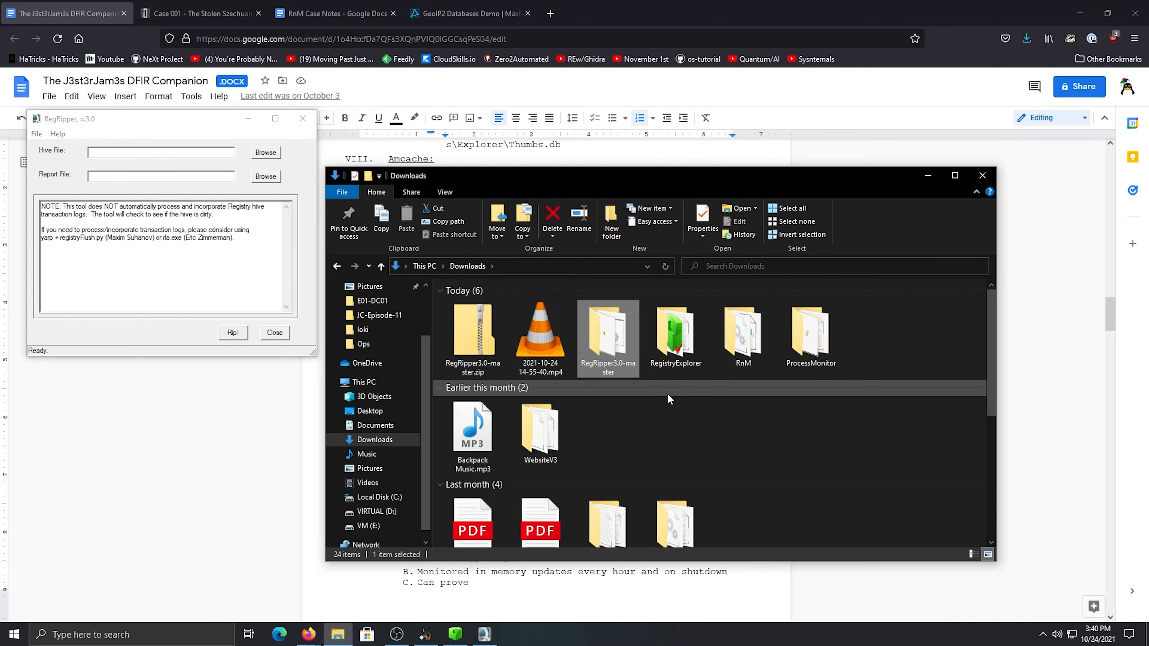
left_click_drag(751, 185, 803, 168)
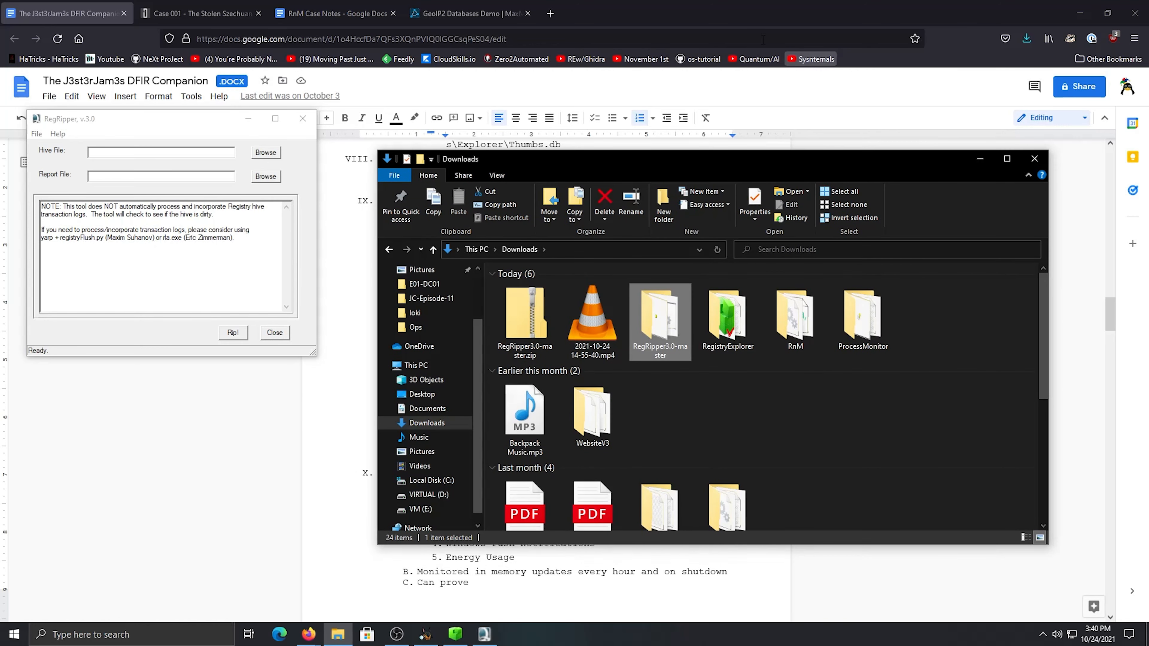
Highlight the end of the Amcache.hve location path in the DFIR Companion, and switch to Registry Explorer
left_click(736, 24)
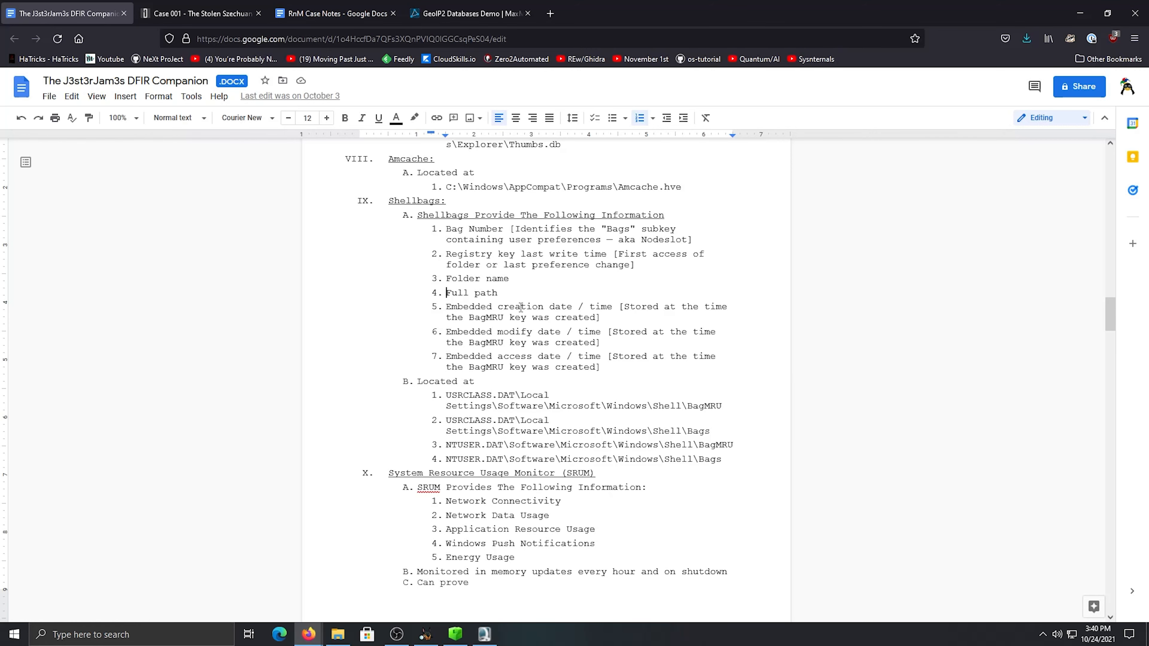
scroll(520, 307, "up", 3)
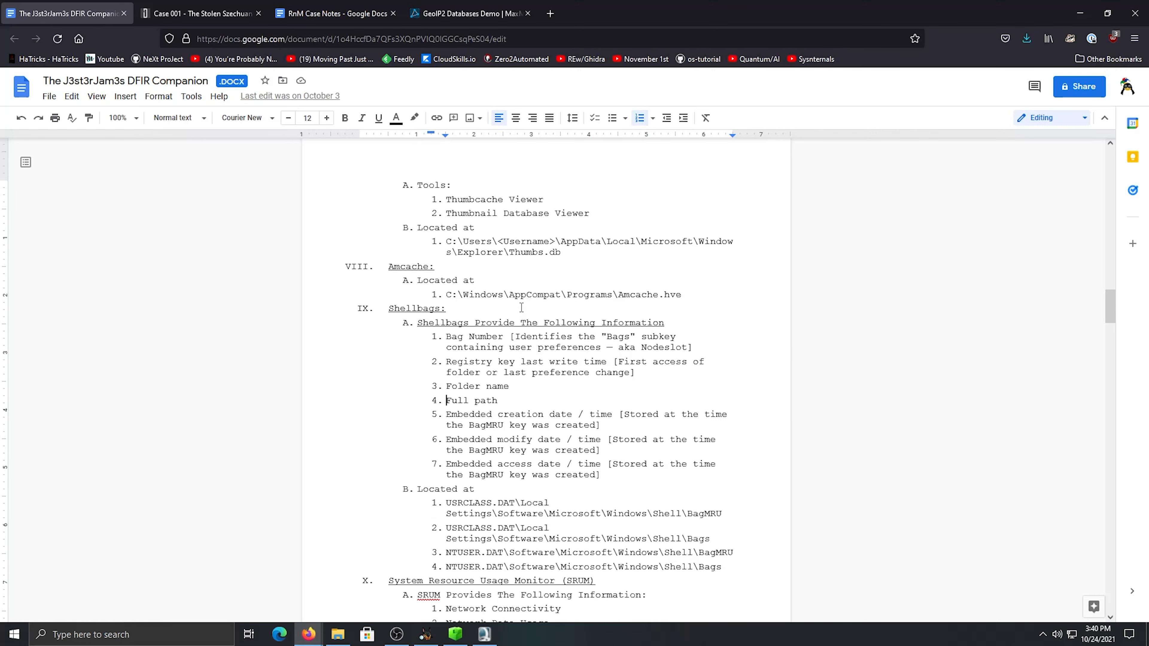
left_click_drag(682, 240, 589, 240)
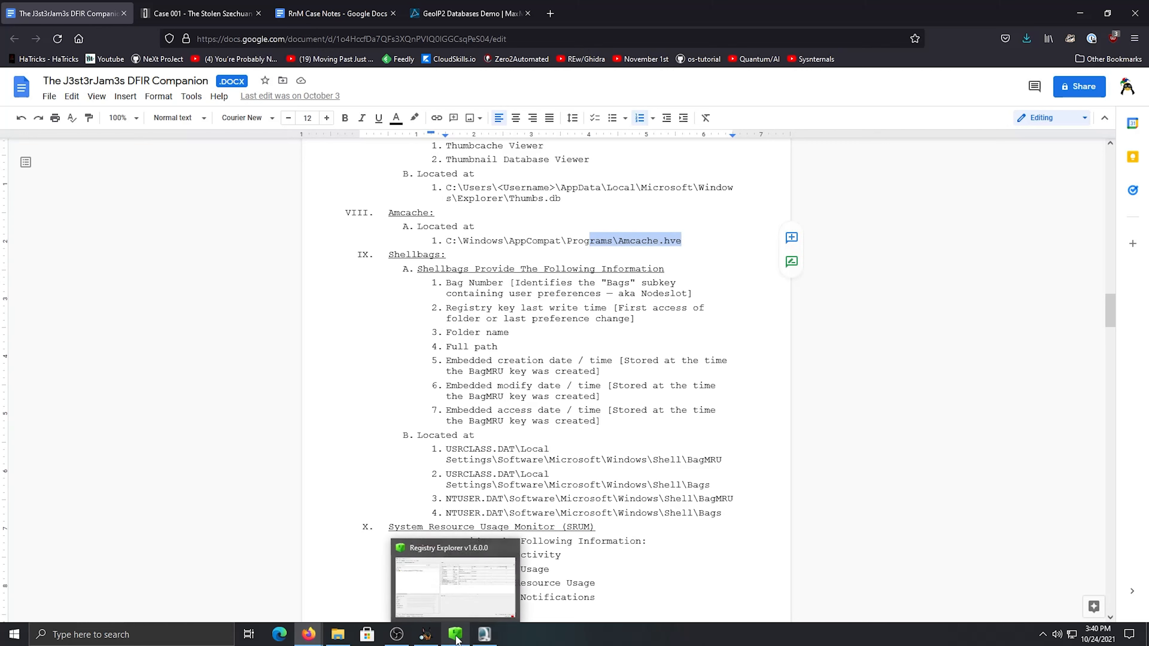
mouse_move(444, 640)
left_click(447, 638)
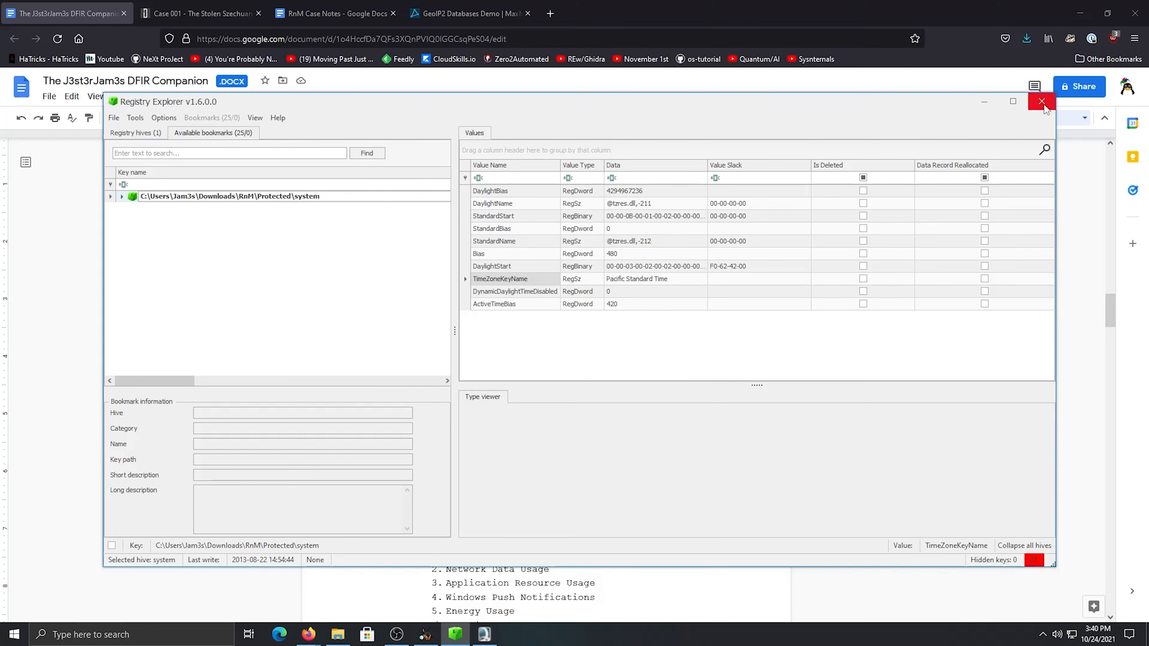
Switch to Autopsy, collapse the Administrator folder and list the contents of the Windows folder in vol6 of the DESKTOP-SDN1RPT image
left_click(425, 634)
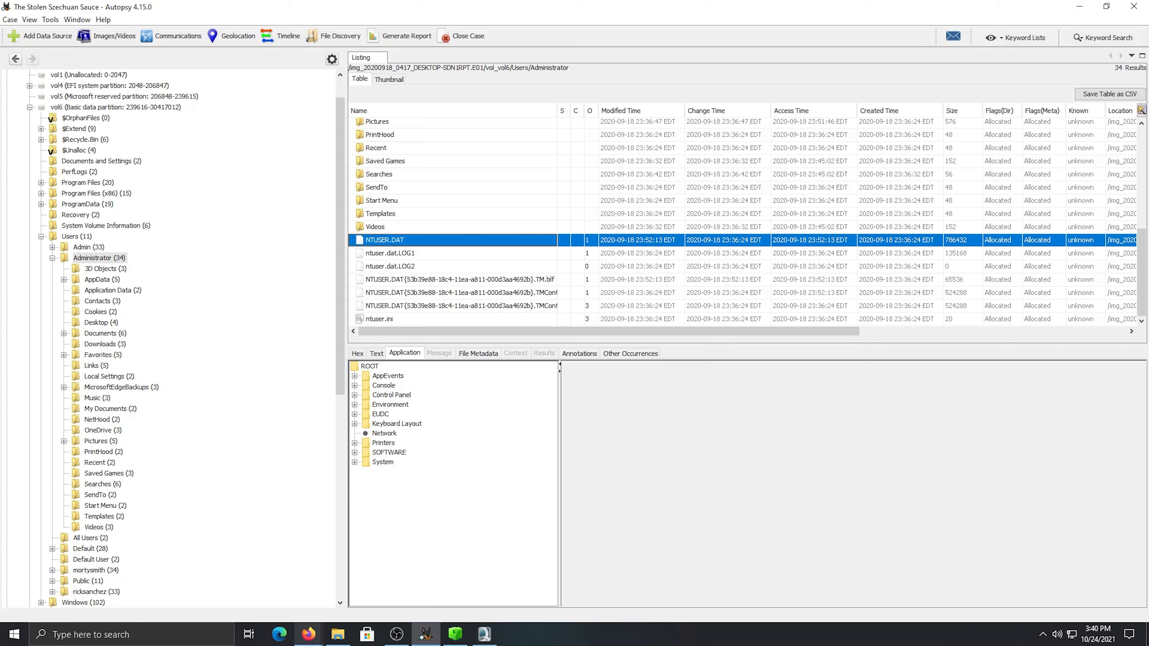
scroll(200, 330, "up", 3)
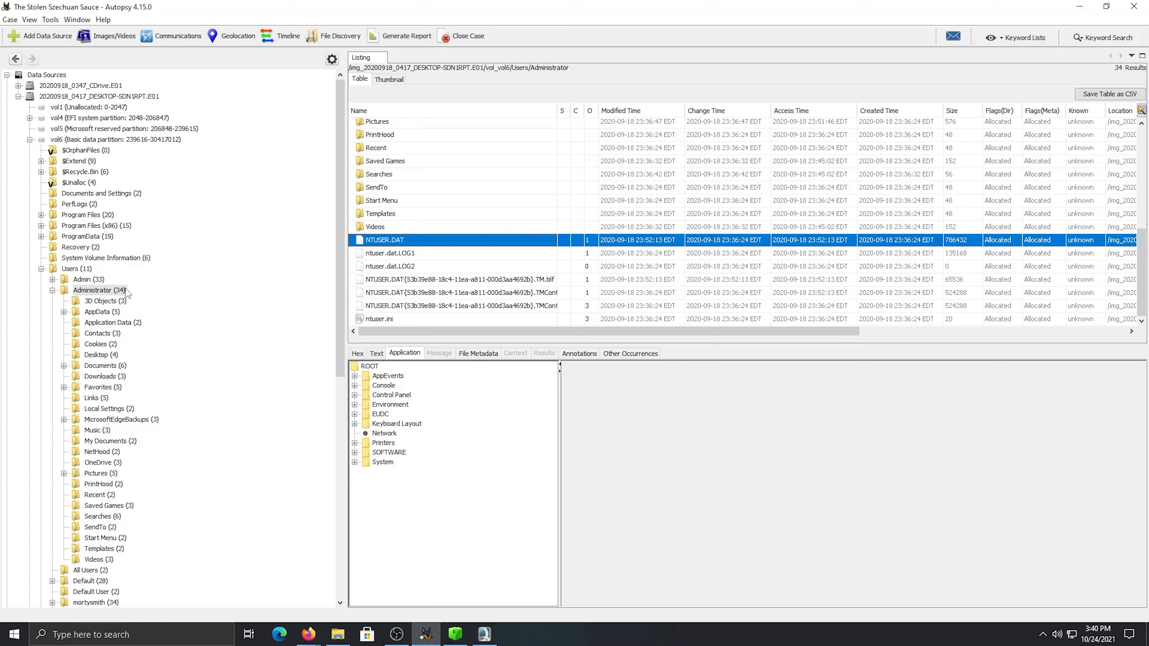
left_click(53, 290)
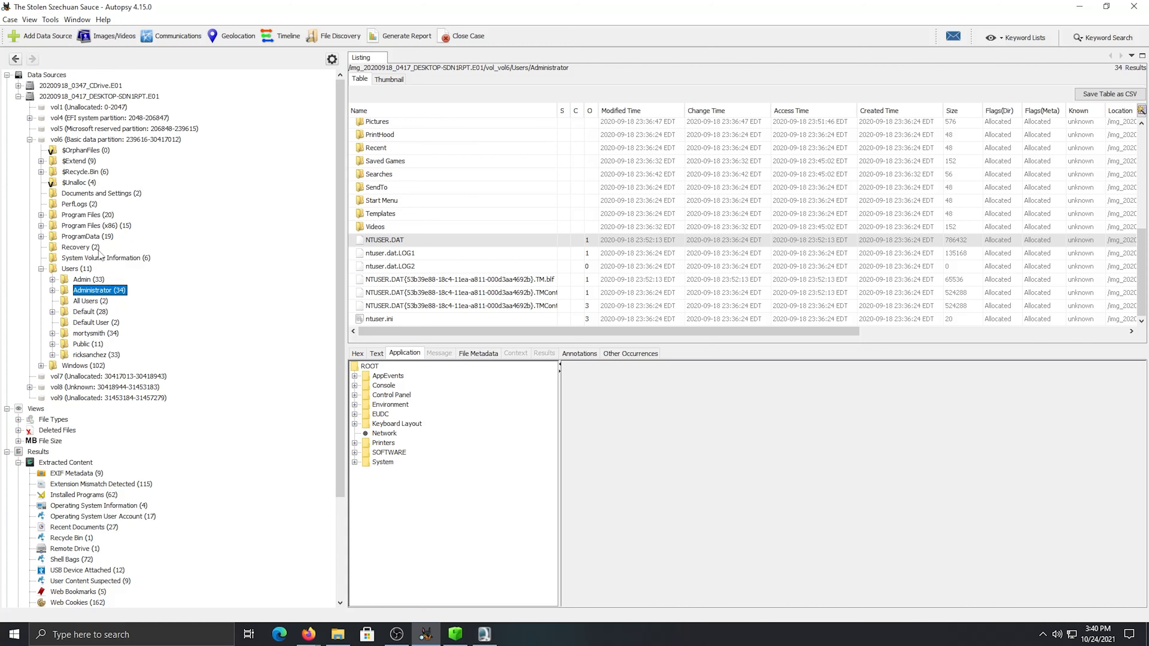
left_click(75, 365)
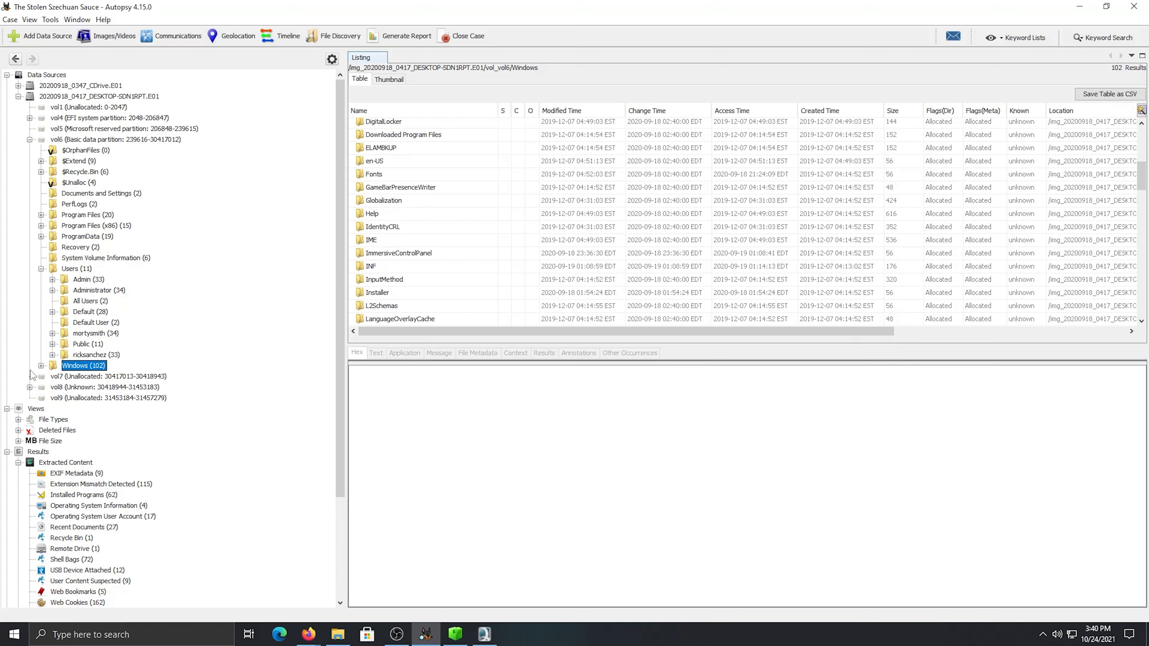
scroll(460, 234, "down", 10)
scroll(460, 234, "up", 1)
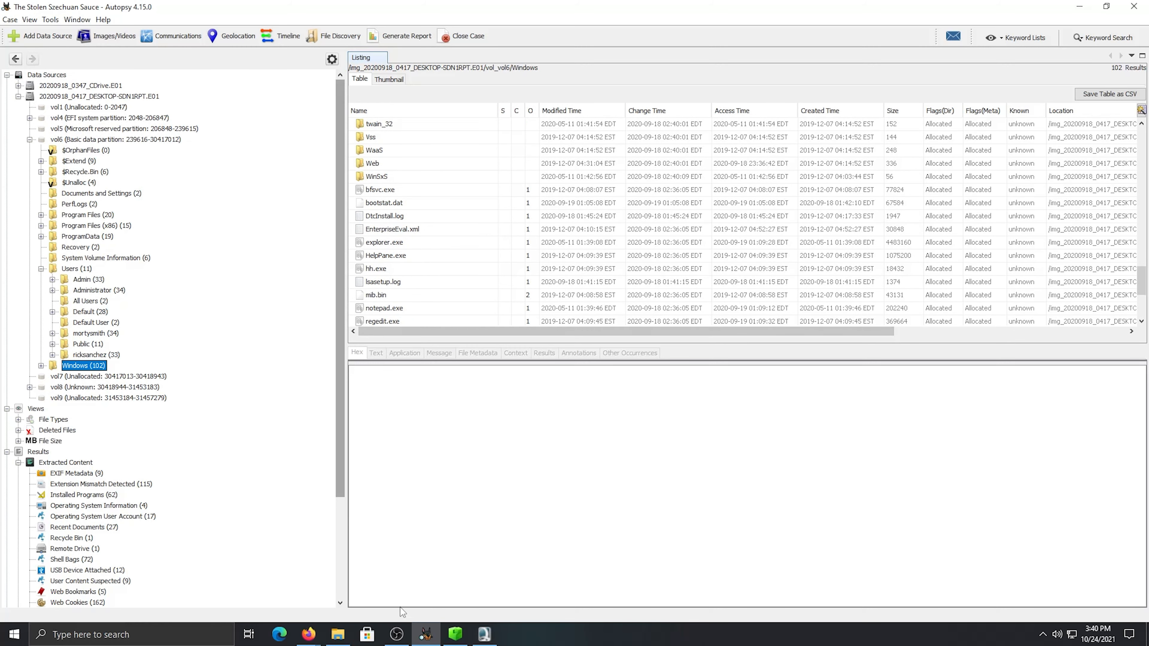
Create a folder named Amcaches in Downloads\RnM using File Explorer and open it
left_click(338, 634)
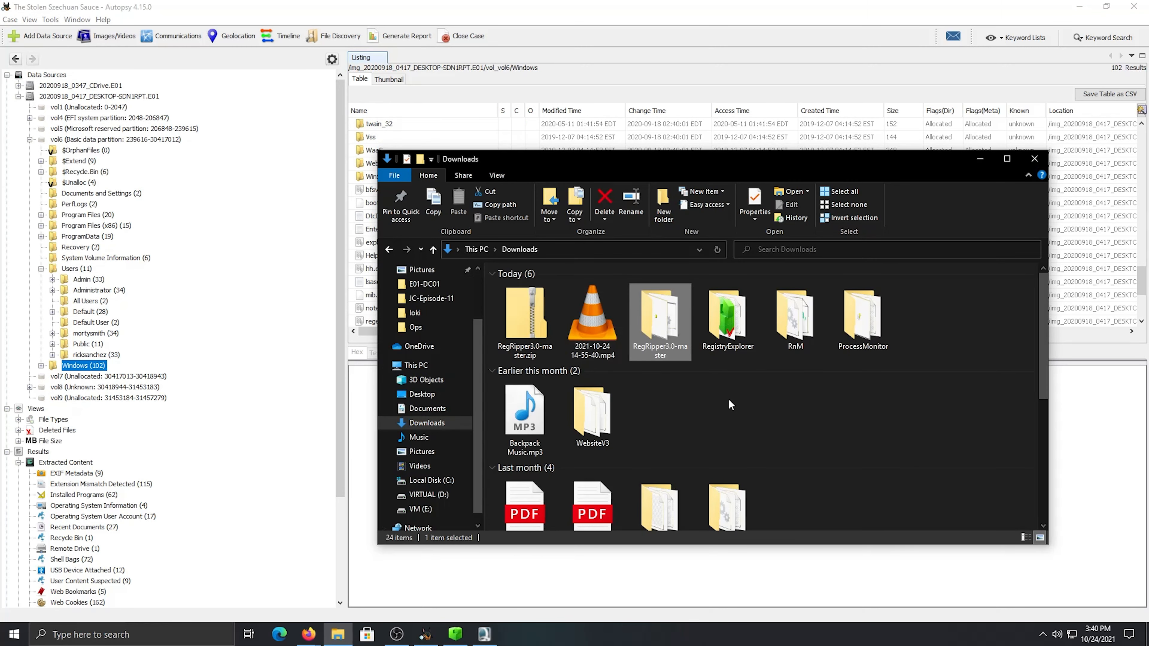
double_click(809, 319)
right_click(961, 340)
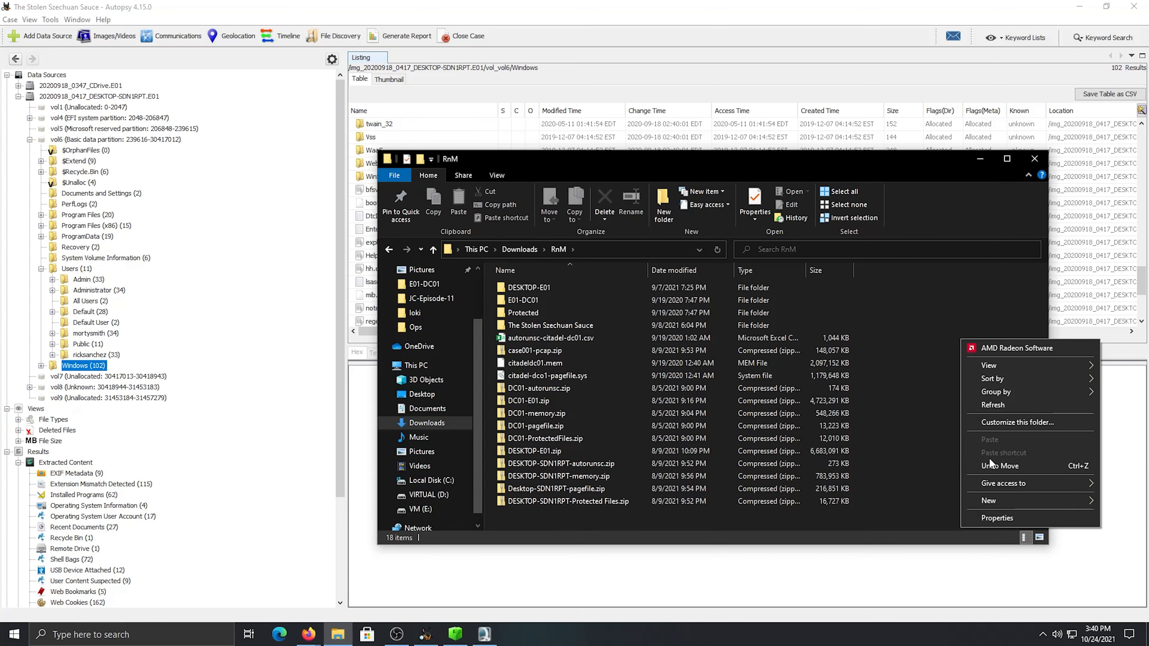
mouse_move(972, 495)
left_click(885, 359)
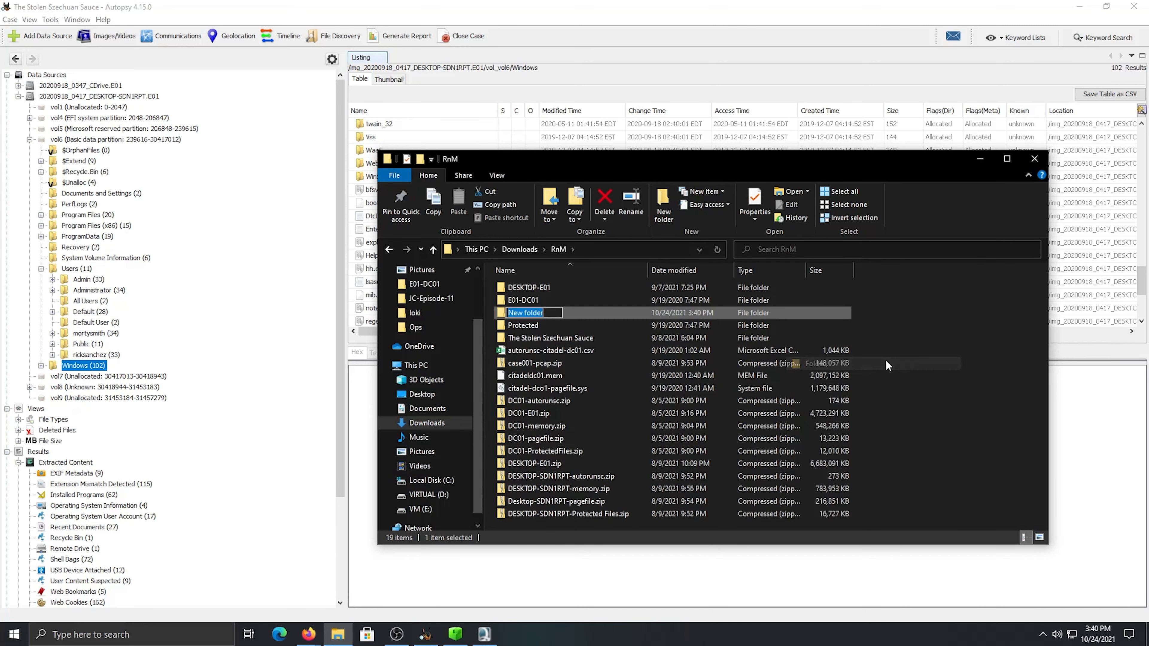
type("Amcaches")
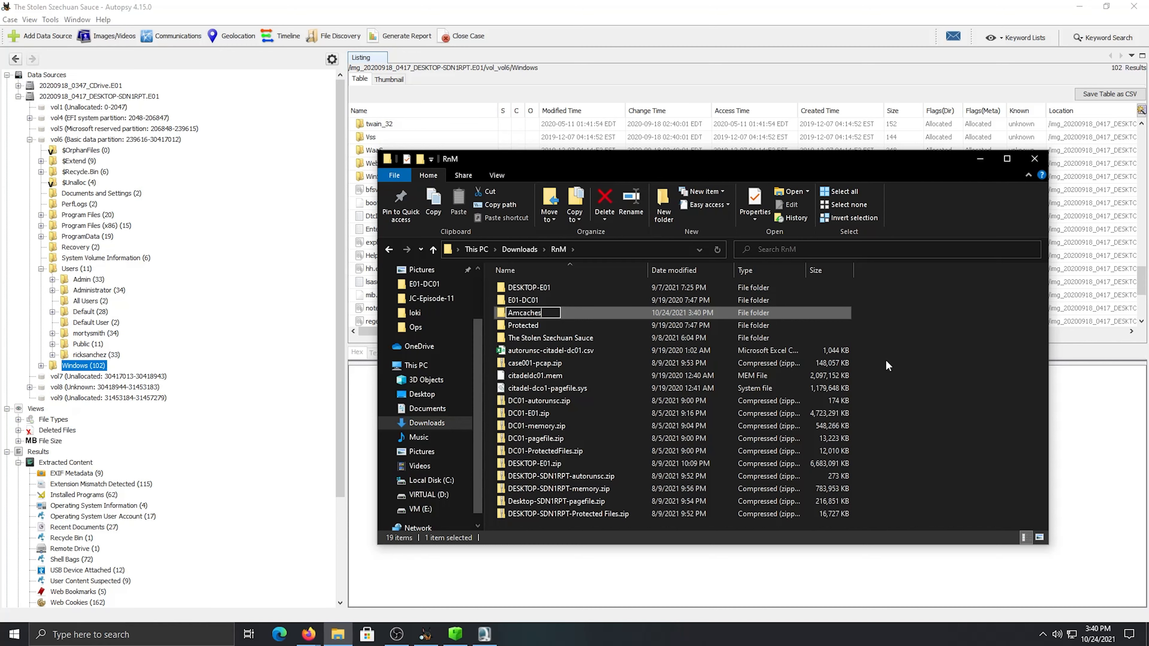
key("Return")
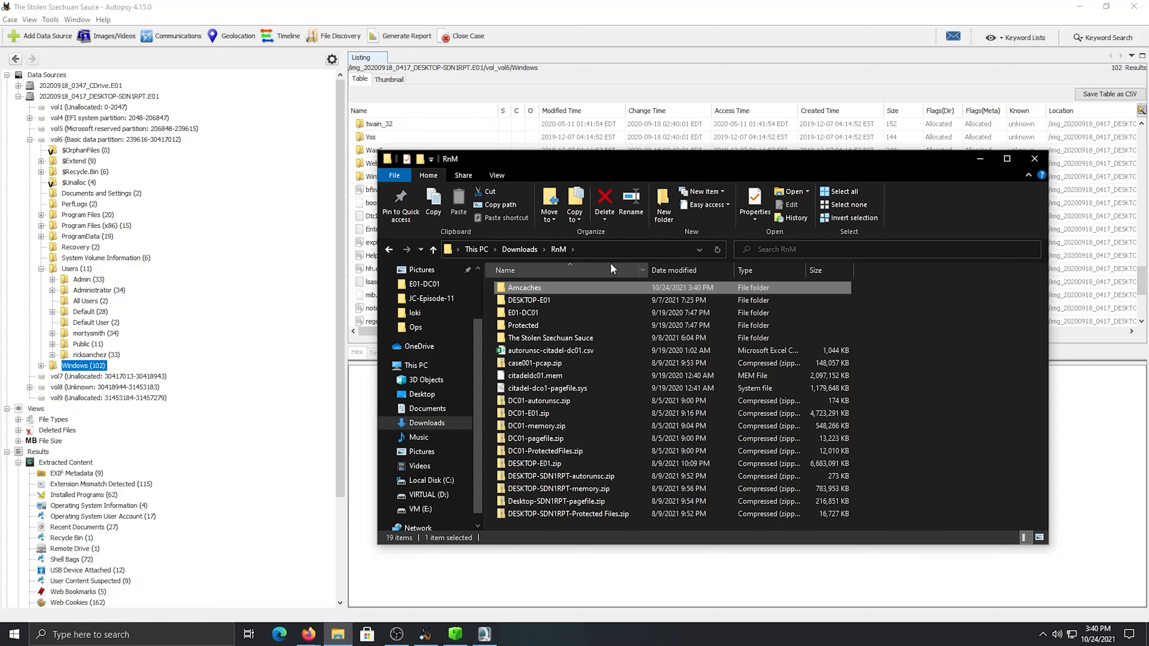
double_click(588, 287)
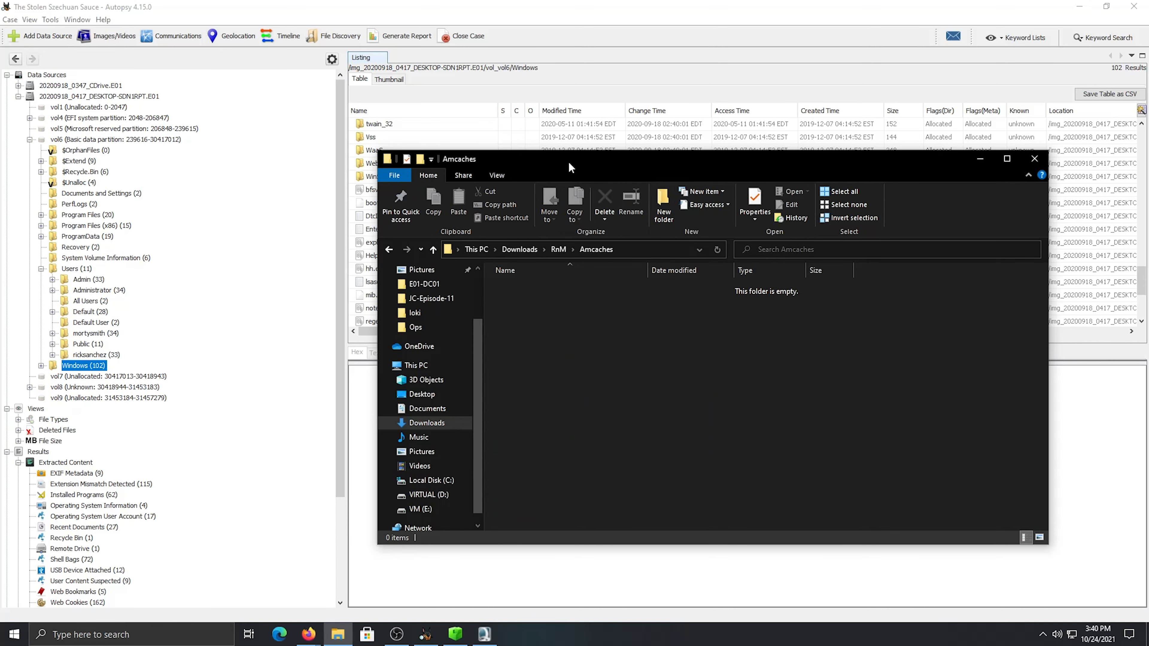
Move the Amcaches folder window, bring Autopsy forward, and check the Amcache.hve location path in the DFIR Companion document
left_click_drag(568, 162, 544, 181)
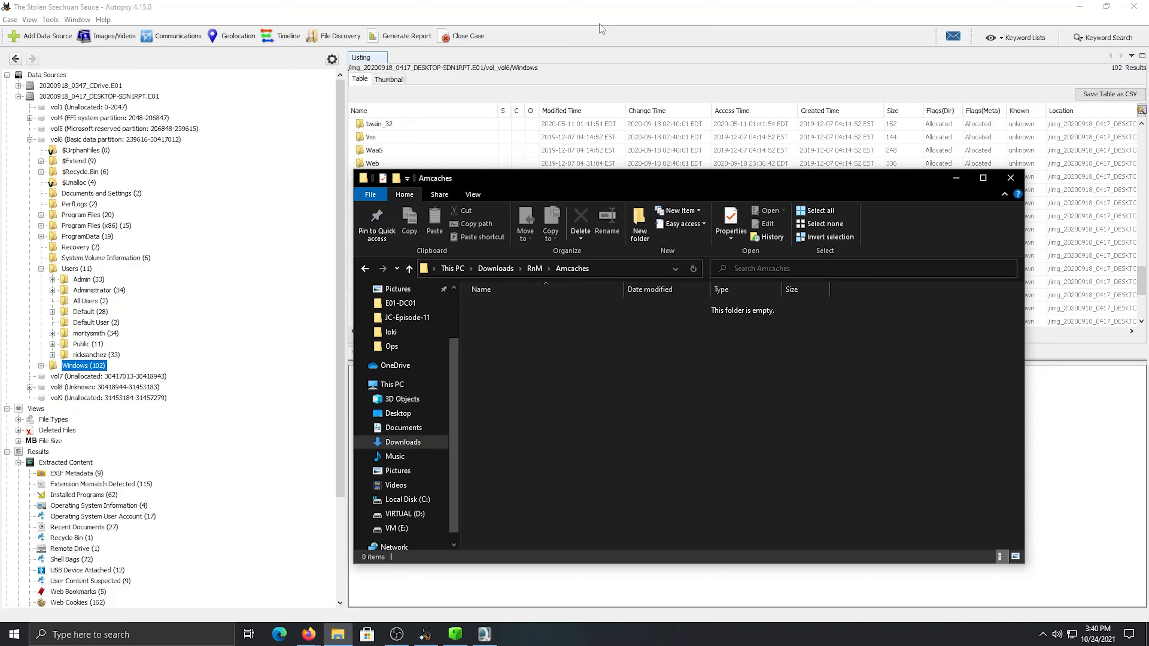
left_click(600, 23)
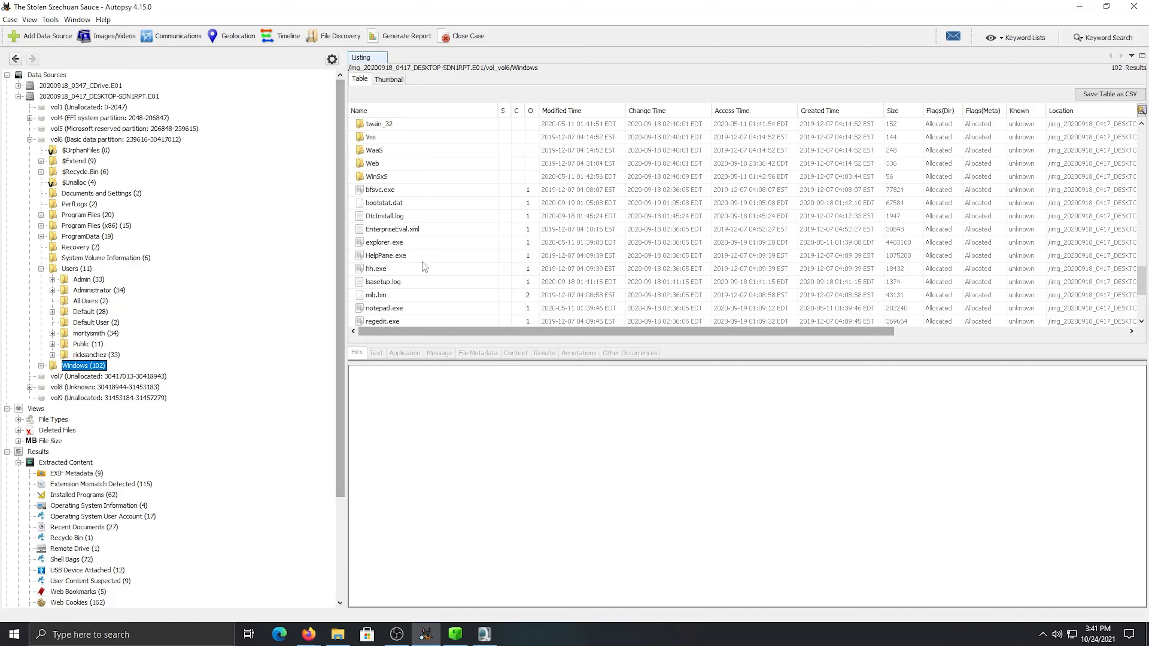
scroll(401, 272, "down", 1)
scroll(400, 271, "up", 4)
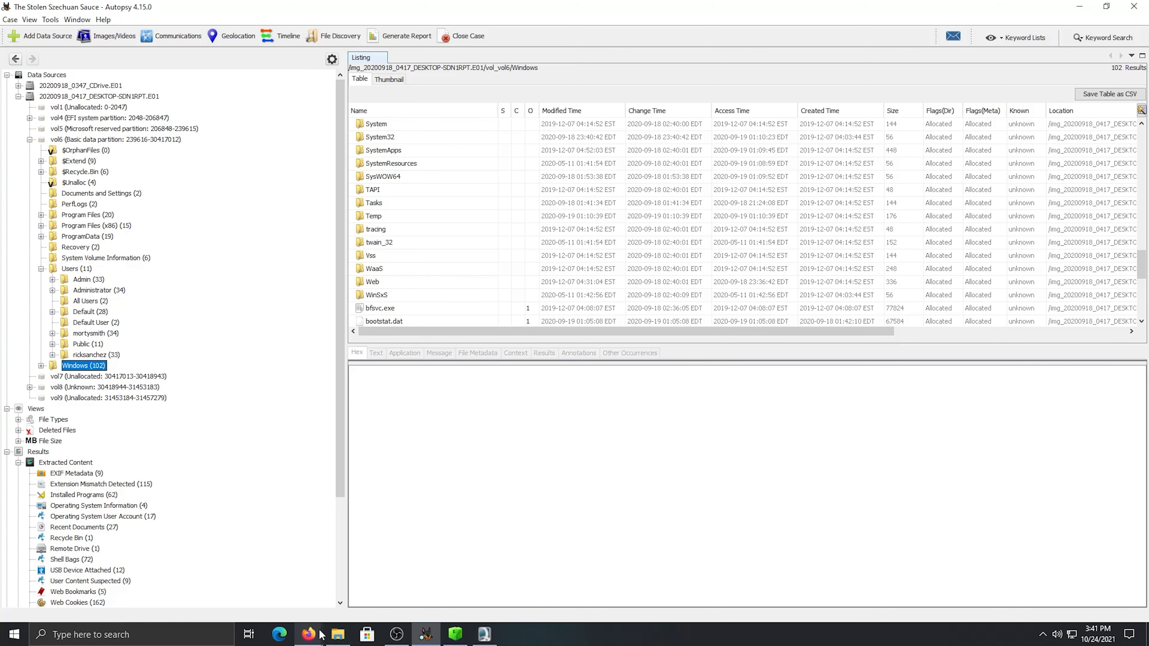
left_click(251, 582)
left_click(518, 307)
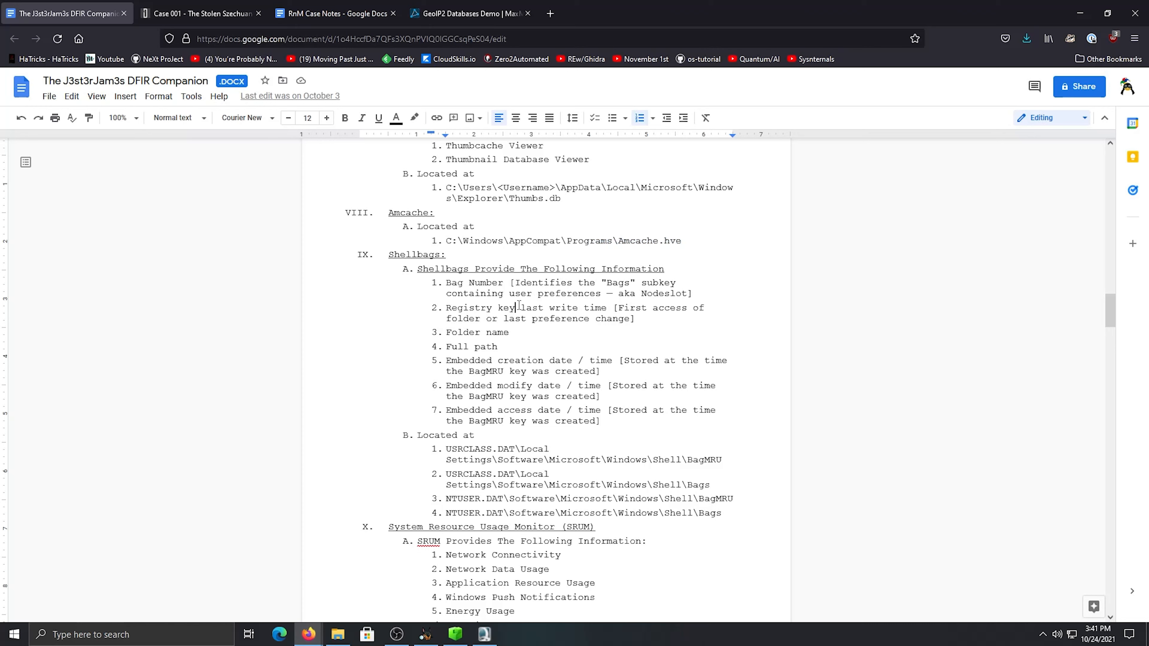
Switch back to Autopsy and open the Windows\appcompat\Programs folder in vol6 of the DESKTOP-SDN1RPT image
left_click(427, 630)
scroll(394, 197, "up", 5)
scroll(397, 194, "up", 10)
left_click(384, 164)
double_click(384, 163)
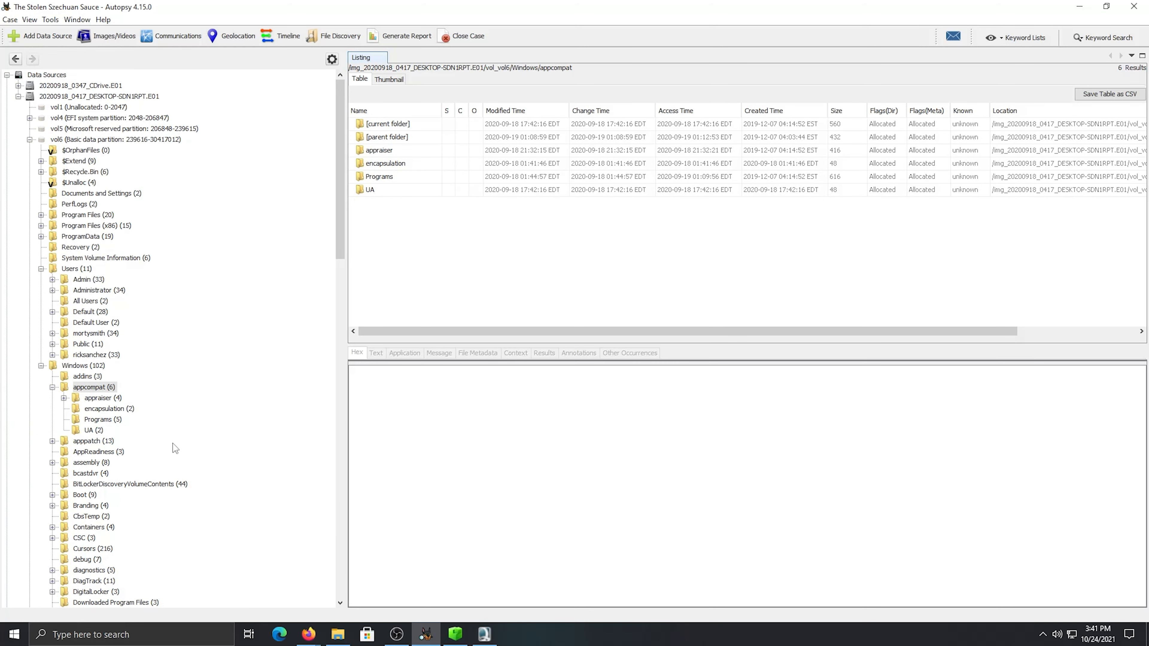
double_click(385, 179)
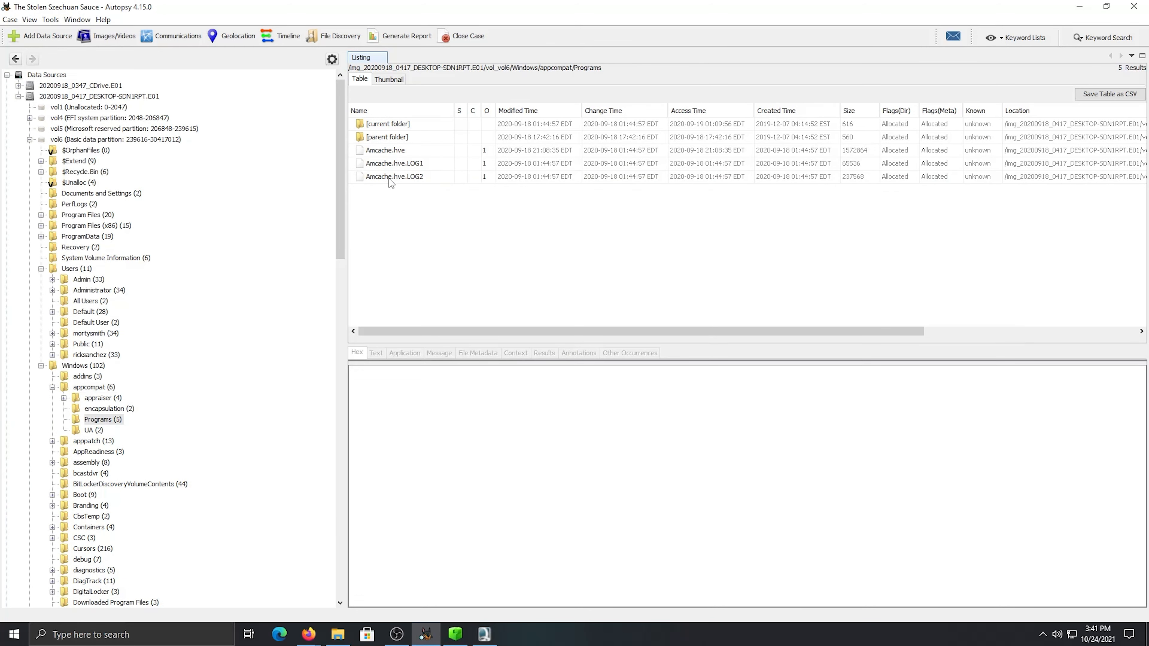
Select Amcache.hve, view its CreatingCommand and CreatingModule values, and expand its Root key
left_click(407, 150)
right_click(406, 150)
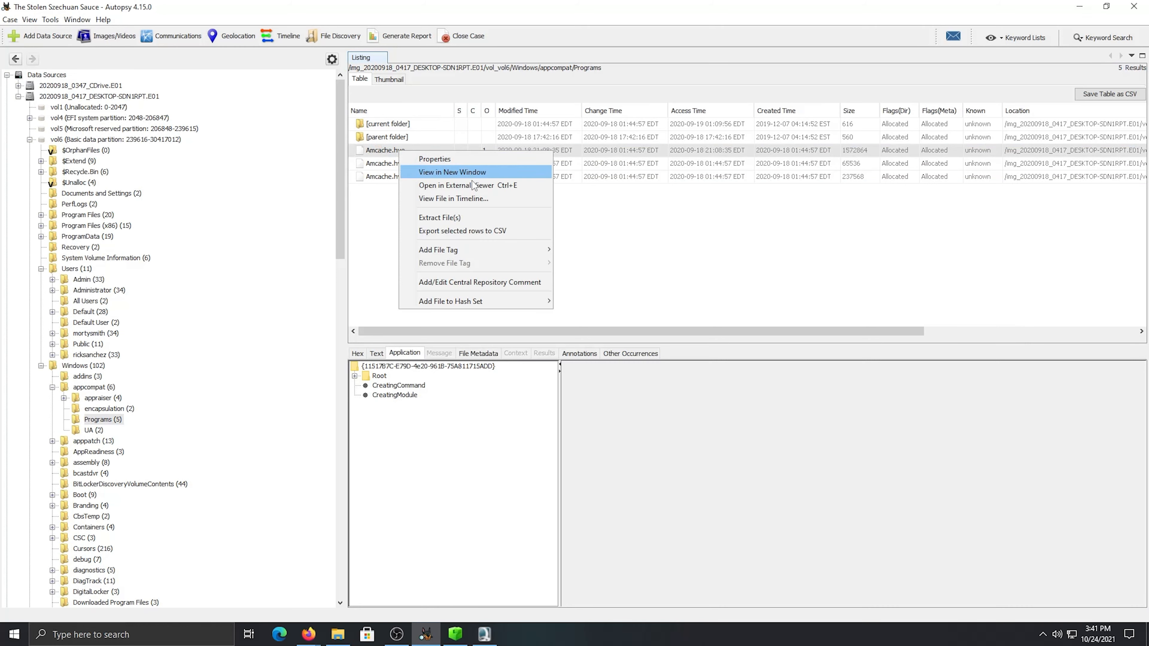
left_click(360, 249)
left_click(398, 386)
left_click(399, 395)
left_click(401, 388)
left_click(355, 376)
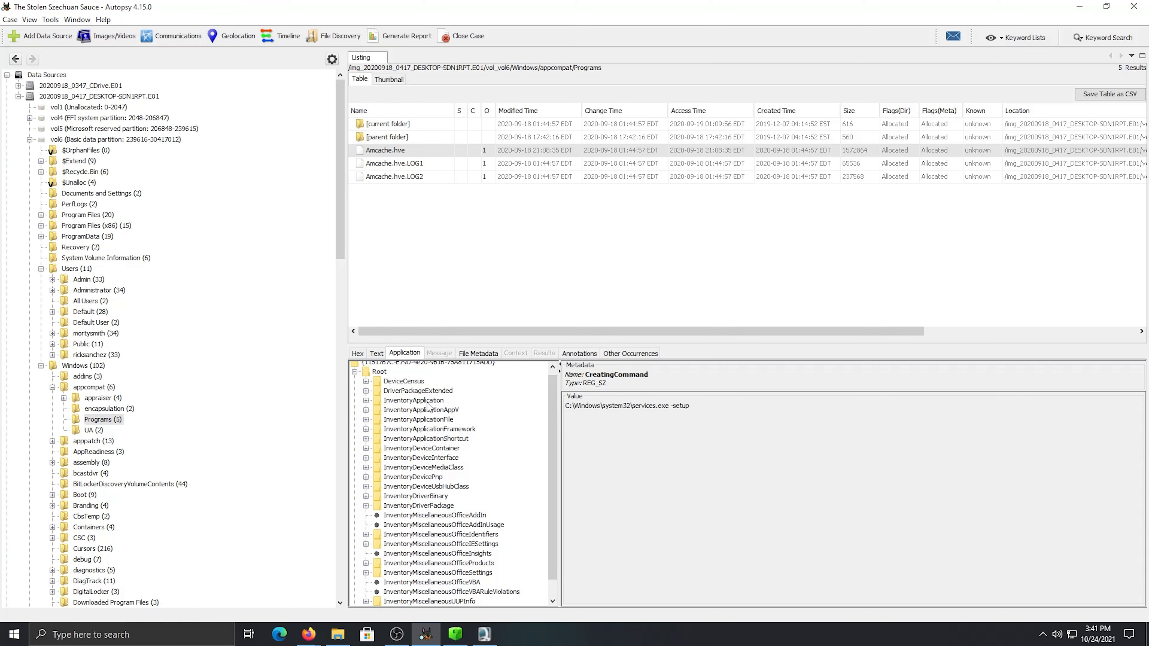
Examine the keys under Root in Amcache.hve, including the device census, application inventory and device inventory entries
scroll(426, 406, "down", 1)
scroll(428, 427, "up", 1)
left_click(434, 529)
left_click(417, 464)
left_click(410, 433)
left_click(402, 414)
left_click(397, 394)
left_click(390, 386)
left_click(366, 385)
left_click(366, 386)
scroll(402, 502, "down", 1)
scroll(413, 493, "up", 1)
left_click(416, 462)
left_click(421, 453)
left_click(423, 443)
left_click(420, 414)
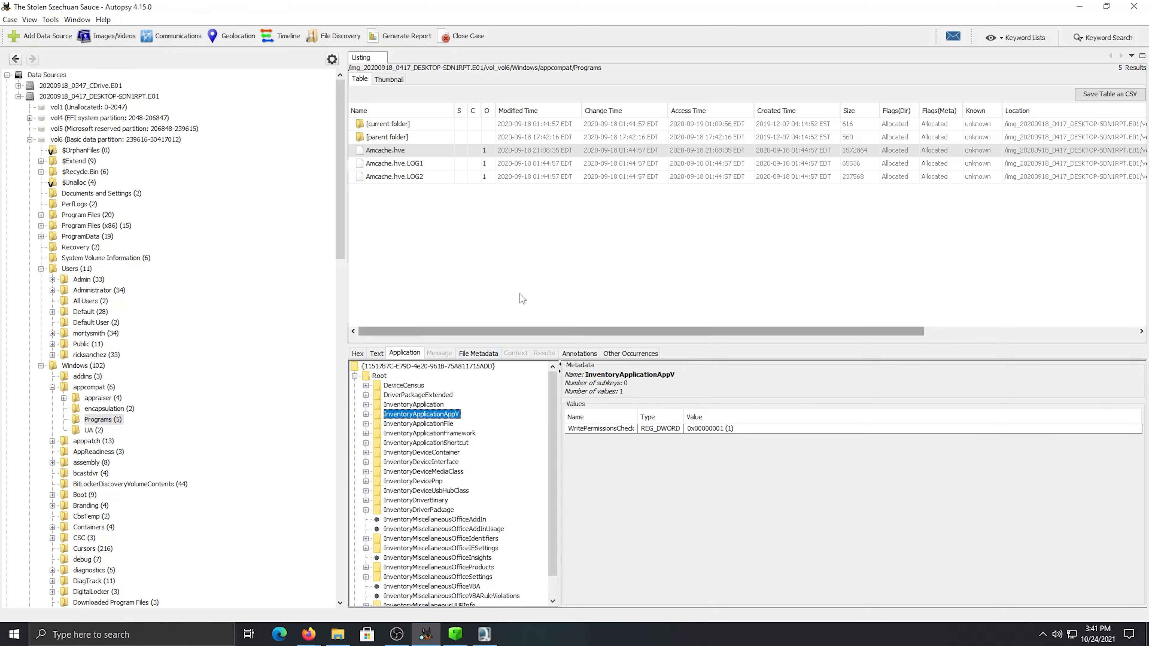
Extract the desktop image's Amcache.hve to Downloads\RnM\Amcaches as DesktopAmcache.hve
right_click(406, 150)
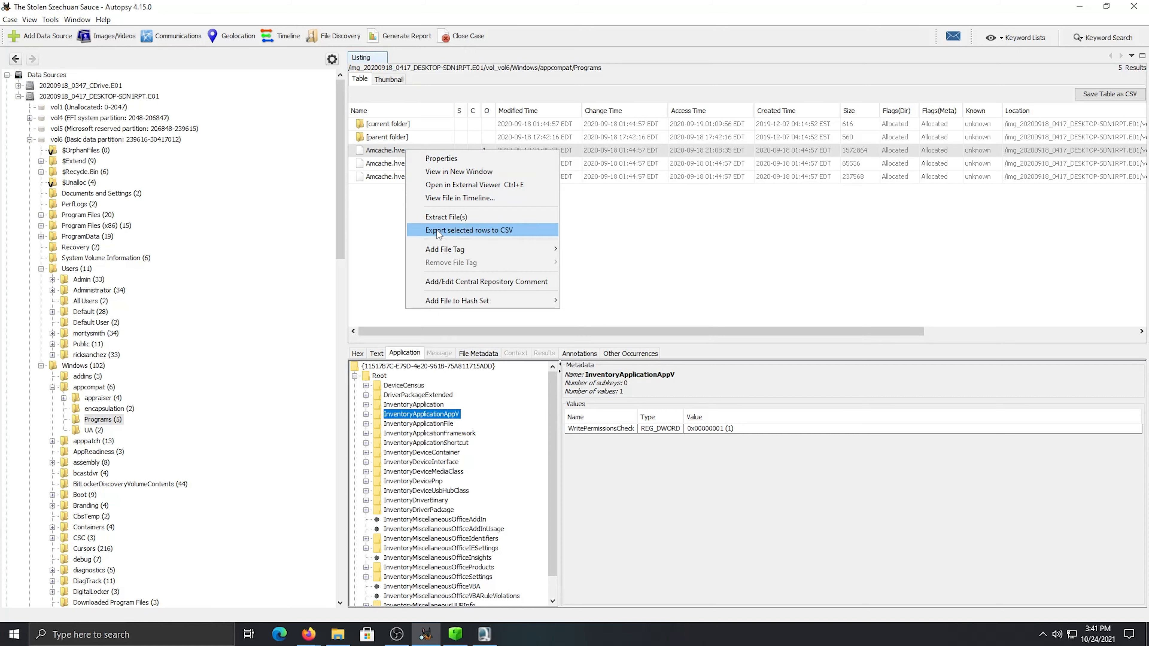
left_click(446, 217)
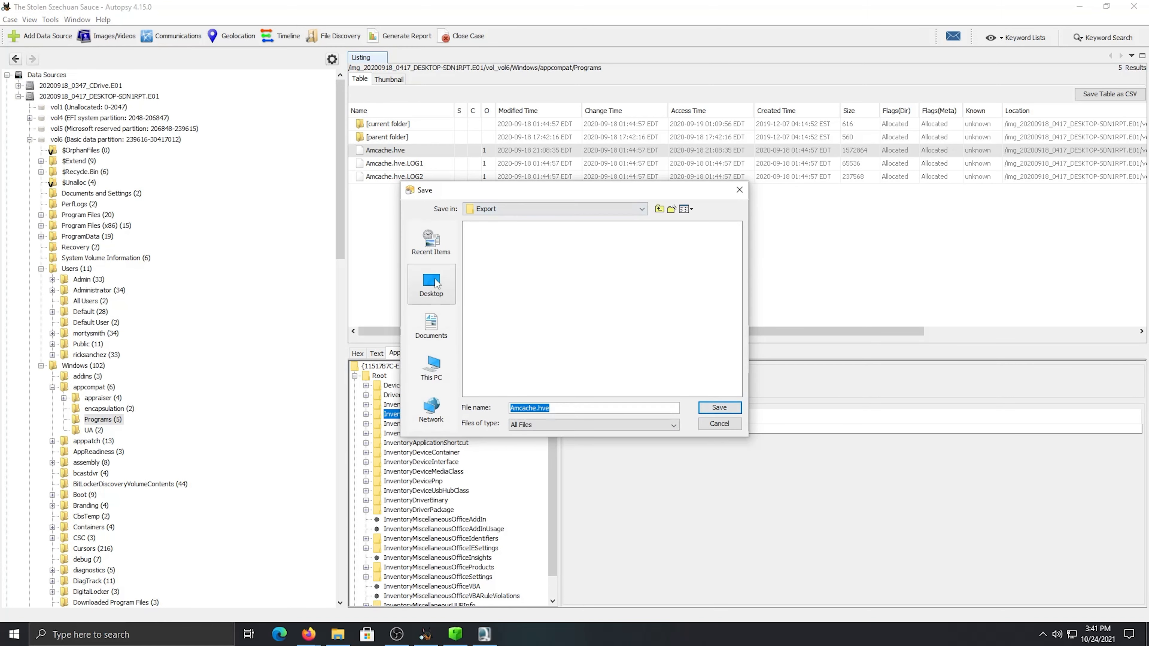
left_click(438, 323)
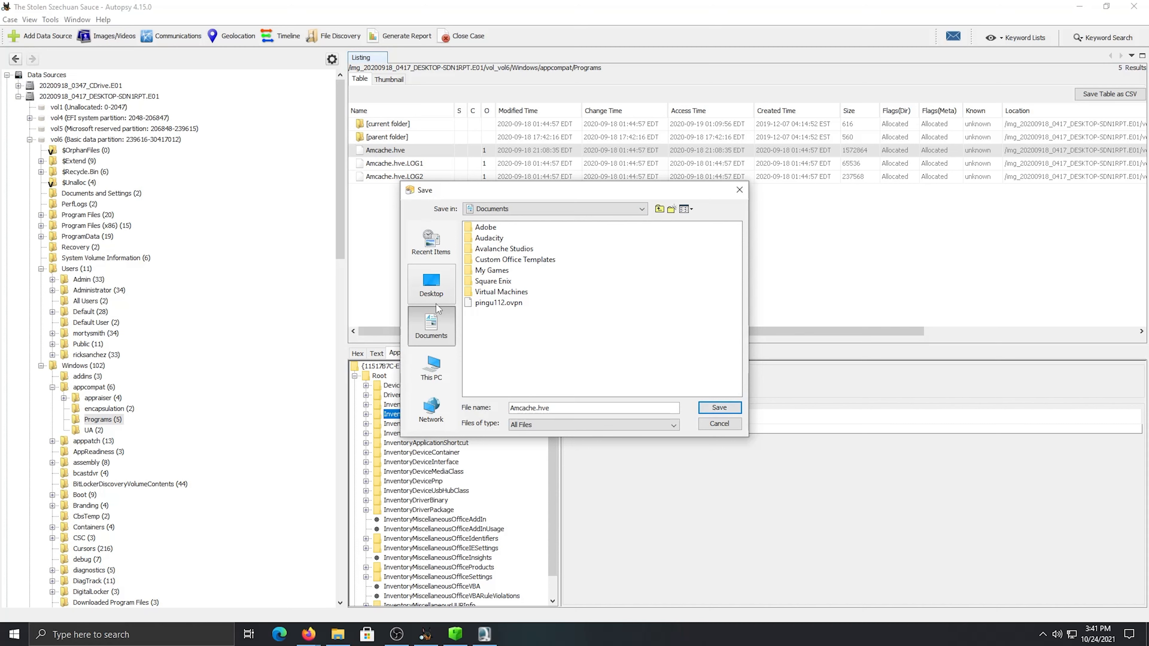
left_click(431, 366)
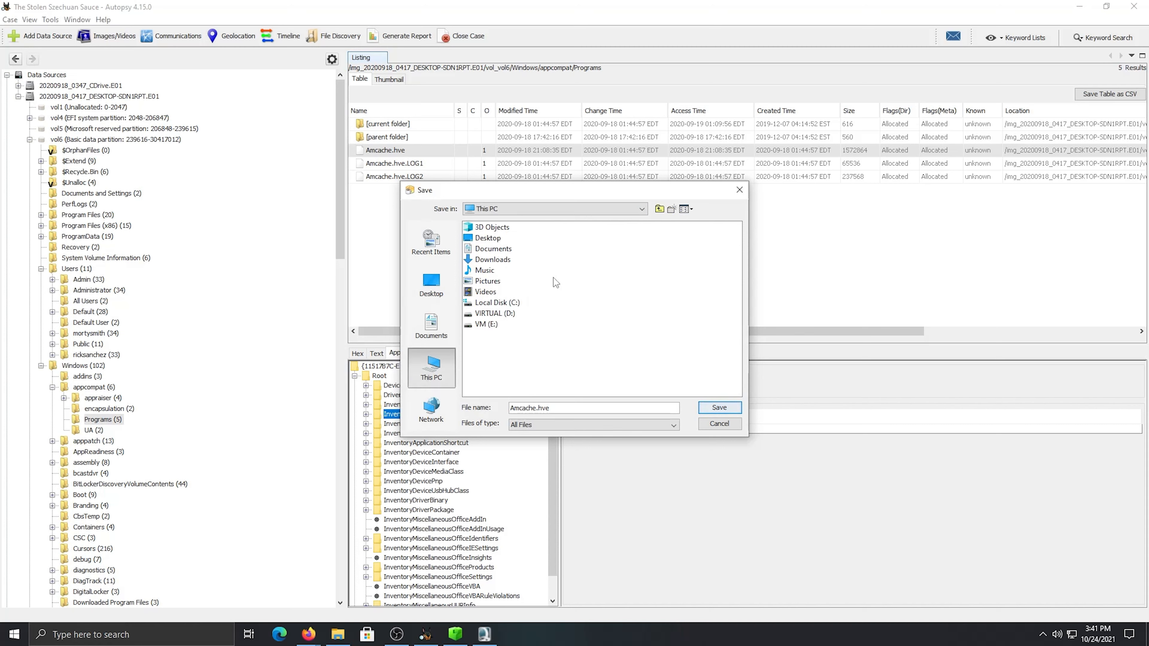
double_click(504, 261)
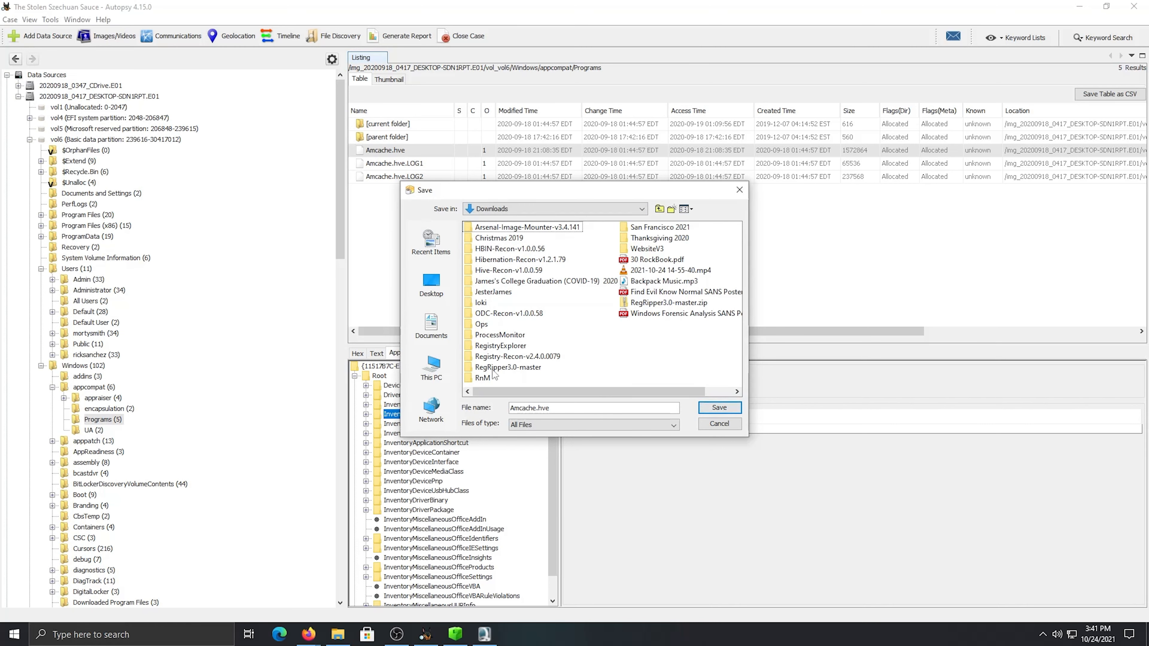
double_click(483, 379)
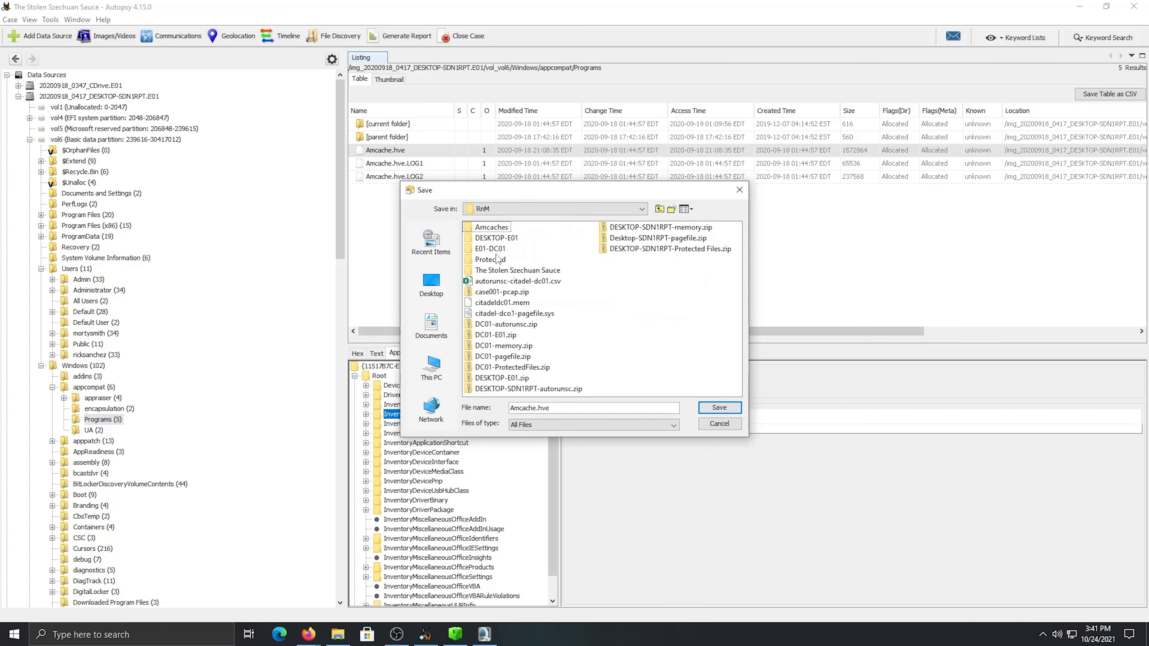
double_click(491, 227)
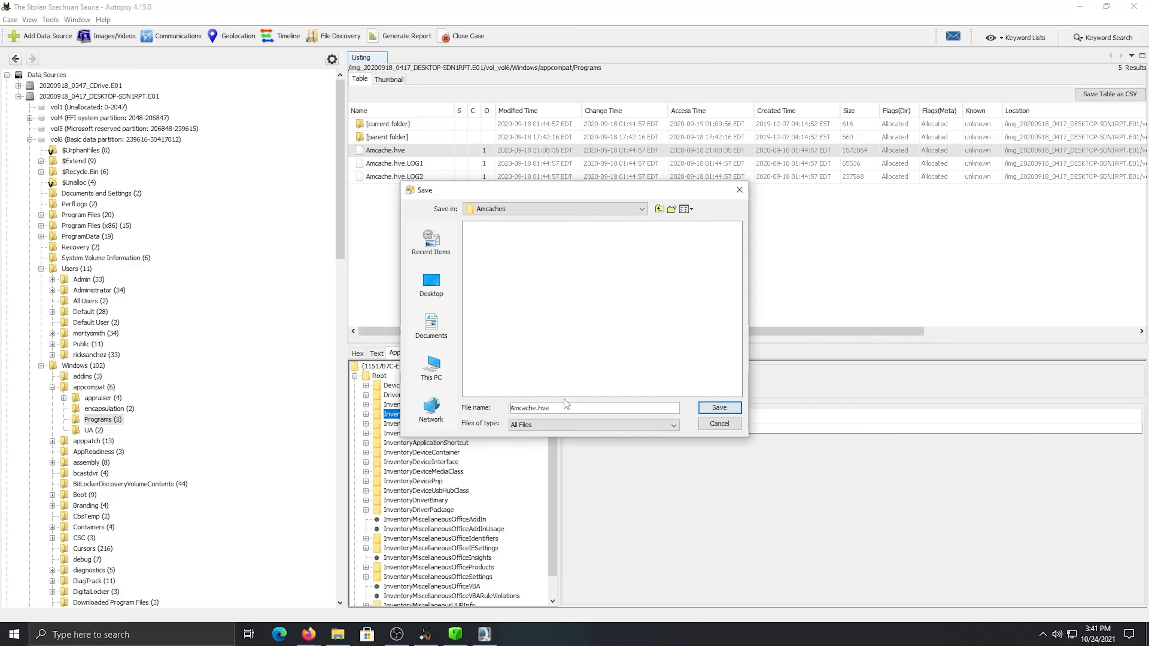
type("Desktop")
left_click(708, 408)
key("Return")
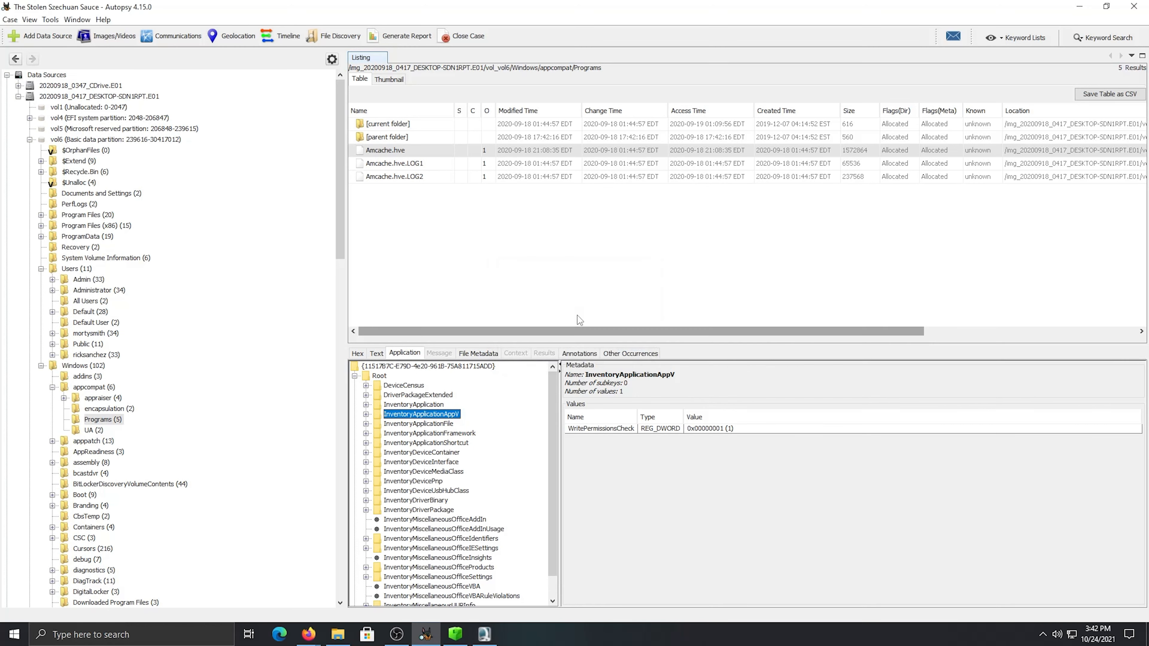
Expand the 20200918_0347_CDrive.E01 image and open vol3's Windows\AppCompat\Programs folder
left_click(18, 86)
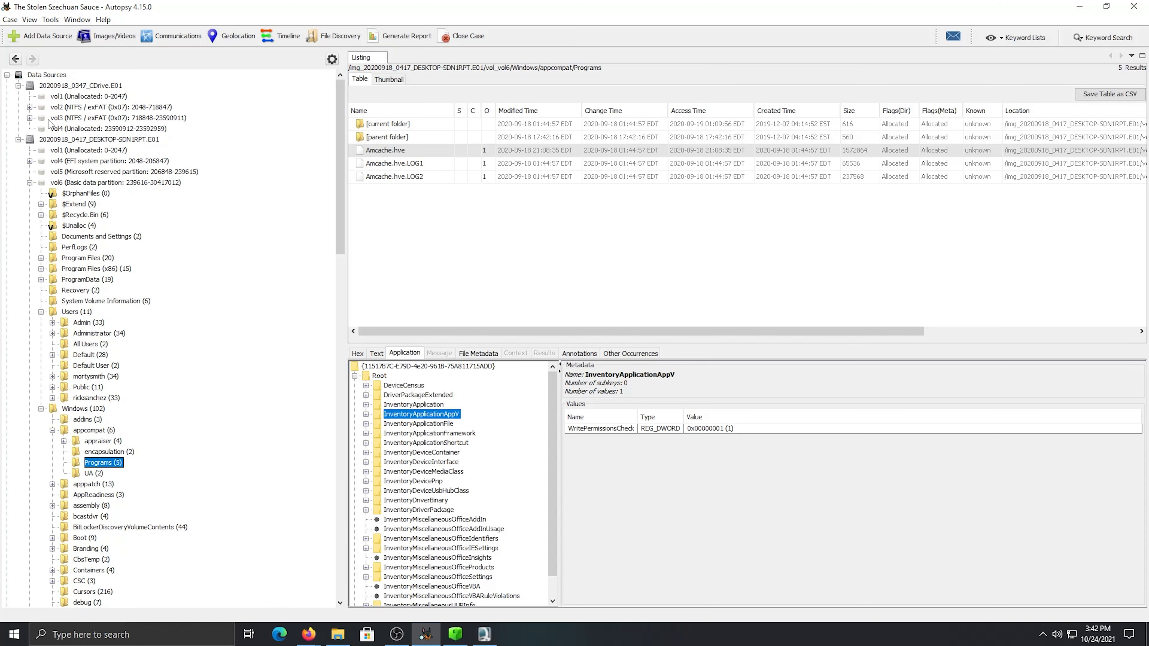
left_click(66, 118)
double_click(389, 295)
double_click(389, 180)
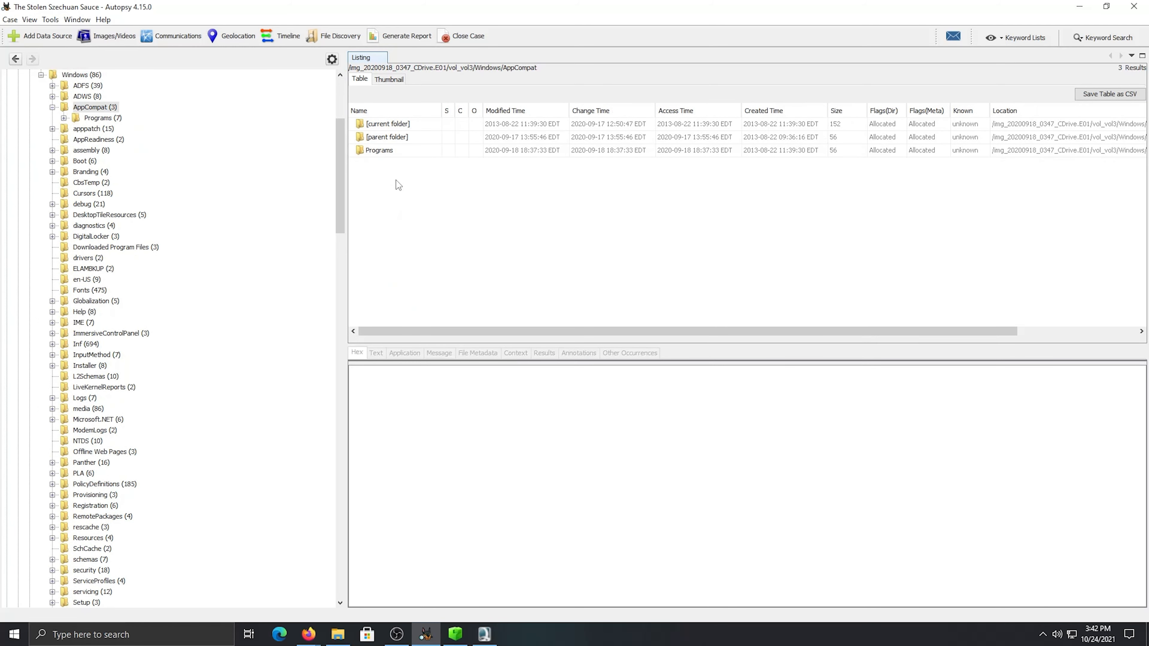
double_click(385, 152)
Extract the CDrive image's Amcache.hve to Downloads\RnM\Amcaches as DCAmcache.hve
left_click(397, 177)
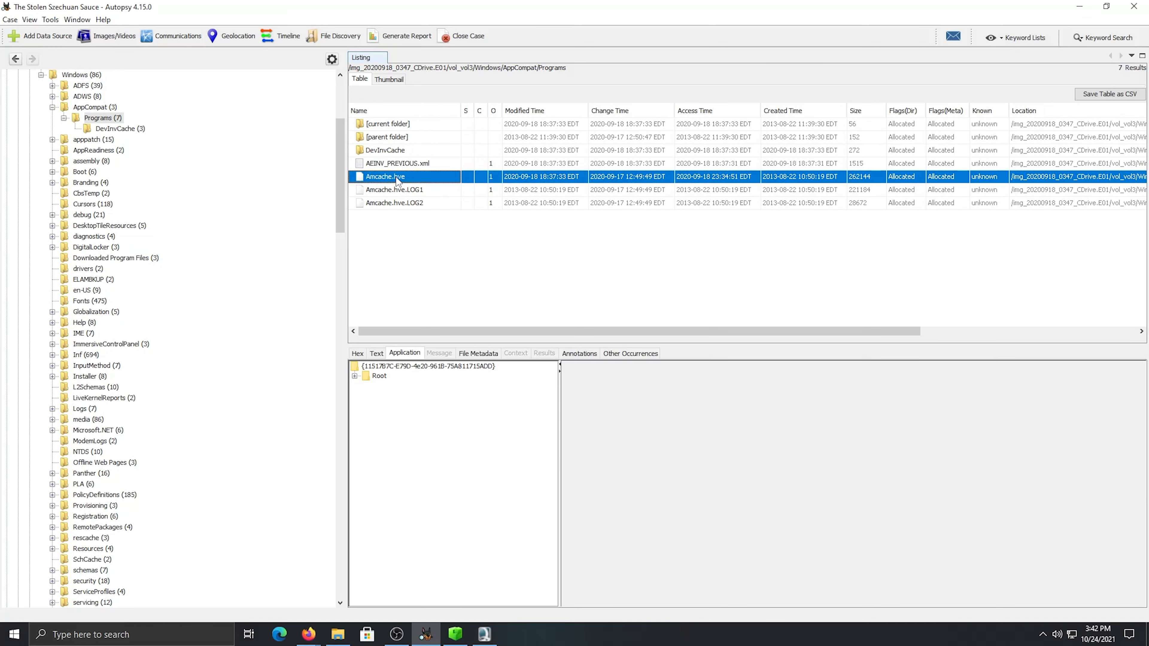
right_click(397, 177)
mouse_move(484, 283)
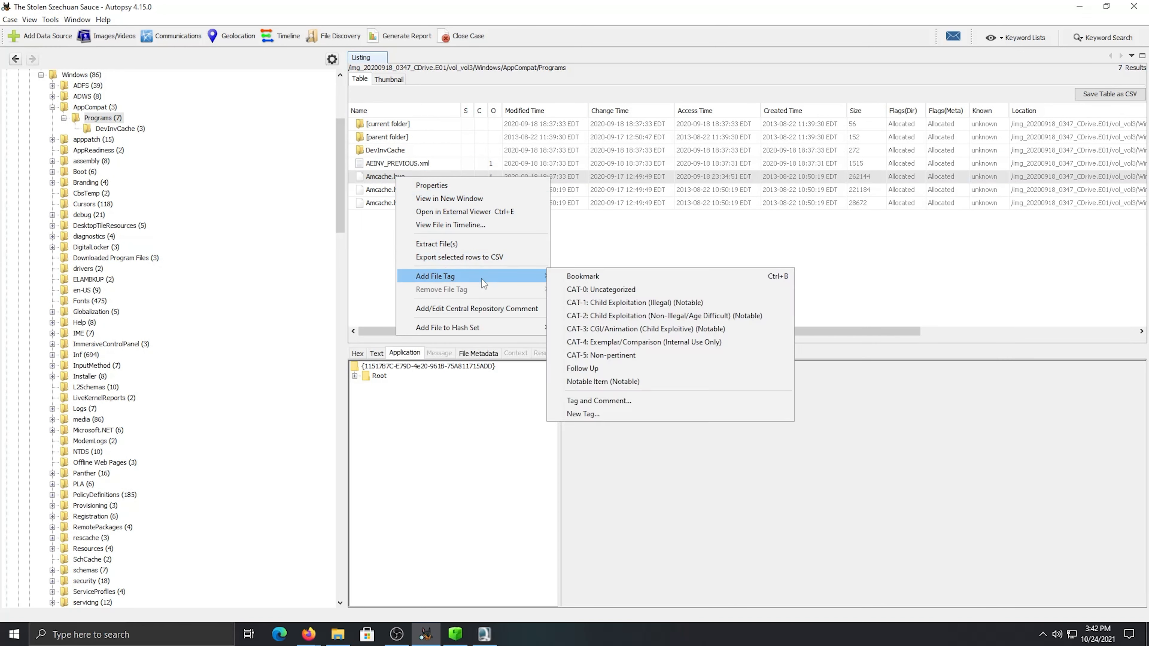
left_click(480, 245)
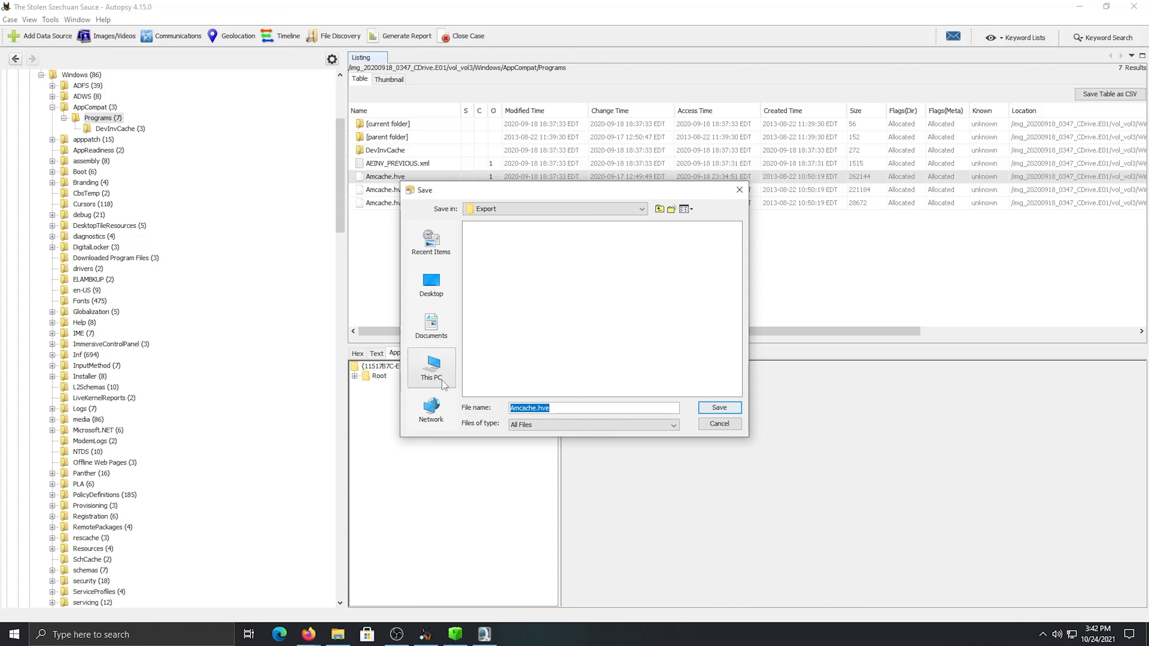
left_click(433, 369)
double_click(488, 263)
left_click(482, 379)
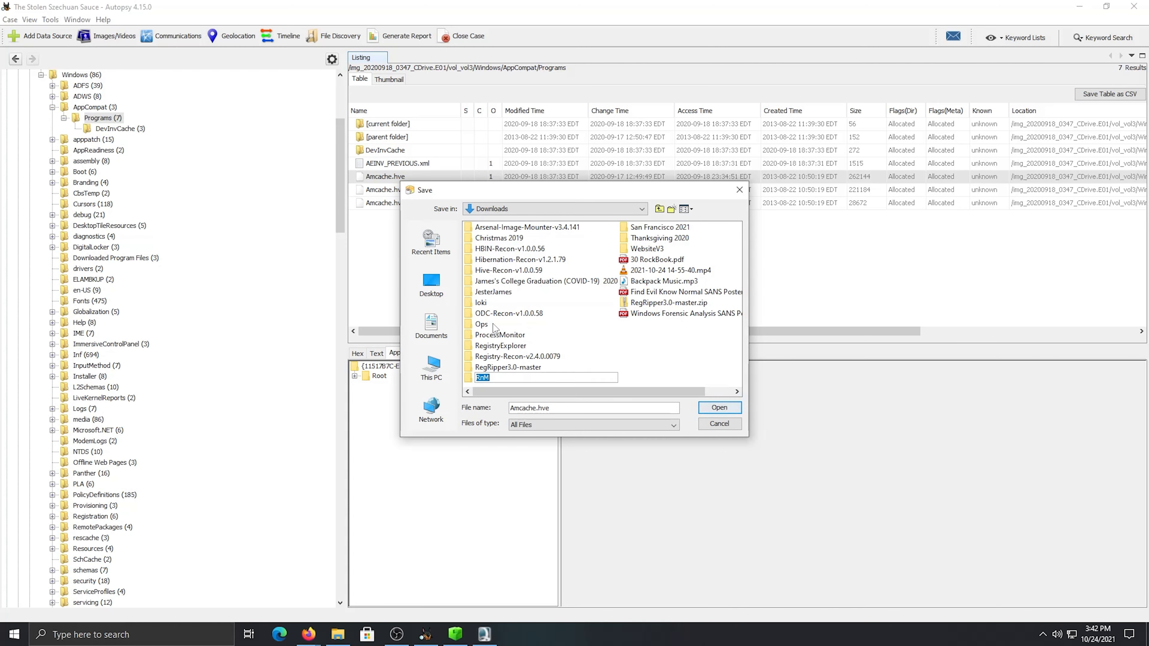
double_click(480, 379)
double_click(492, 227)
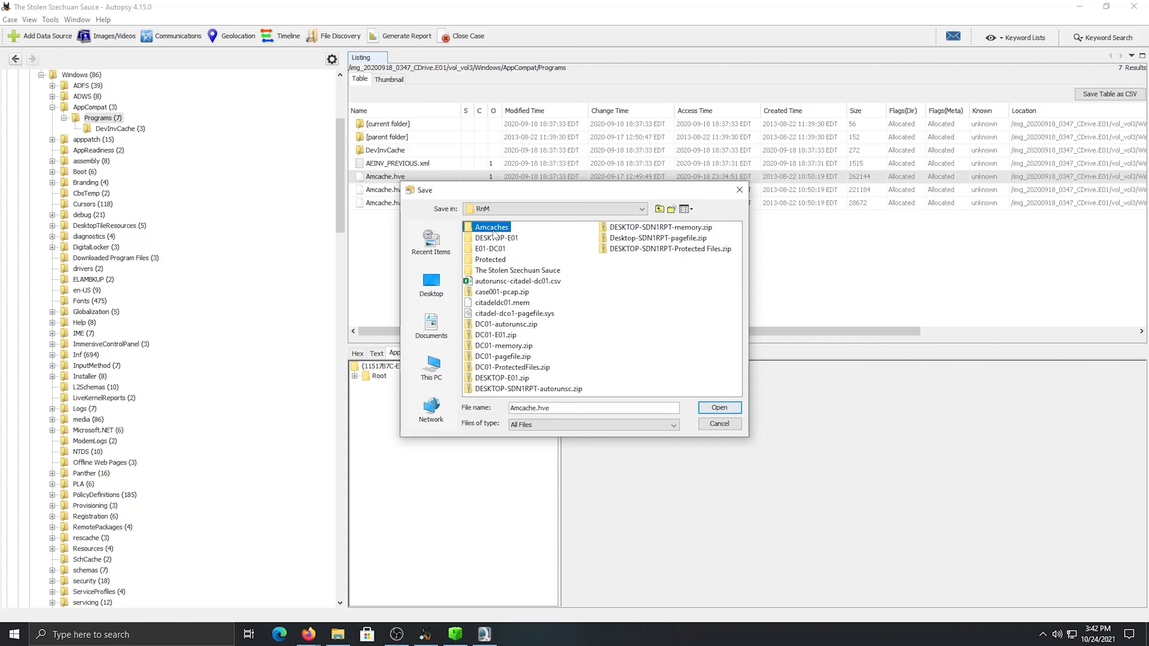
left_click(512, 409)
type("DC")
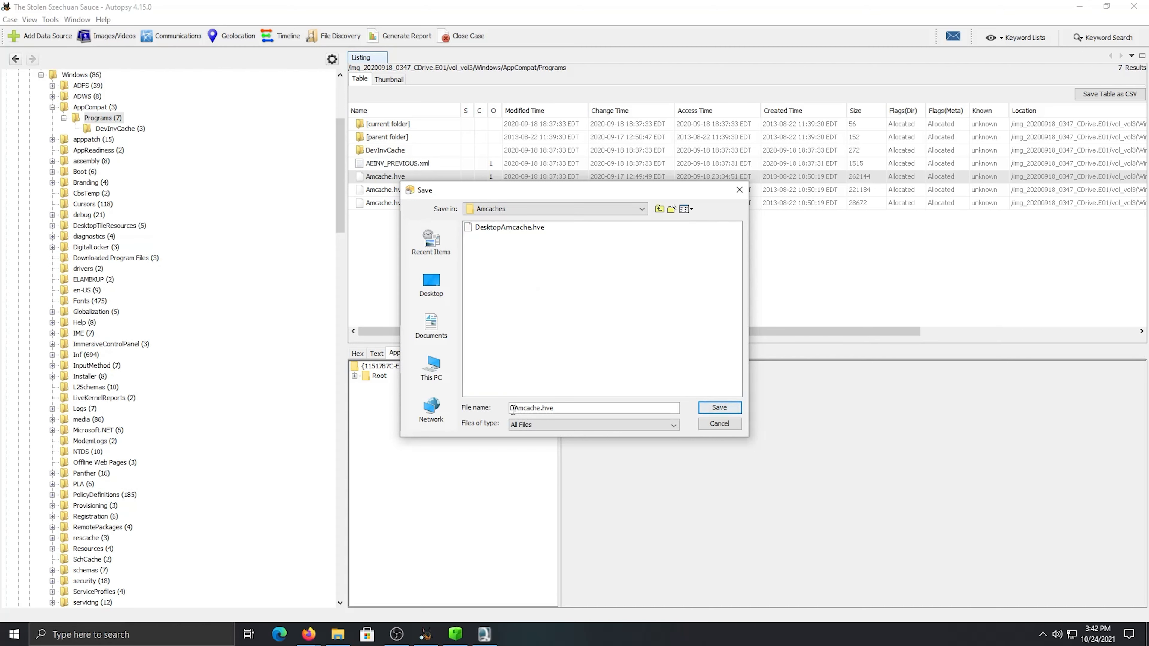
left_click(728, 409)
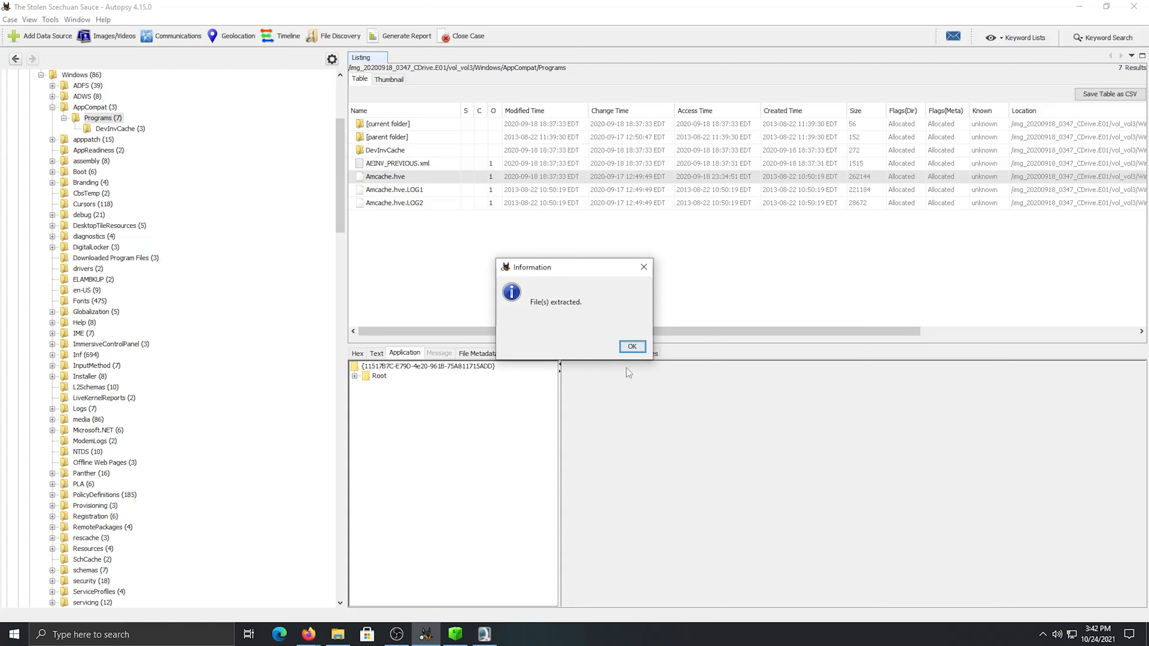
left_click(631, 346)
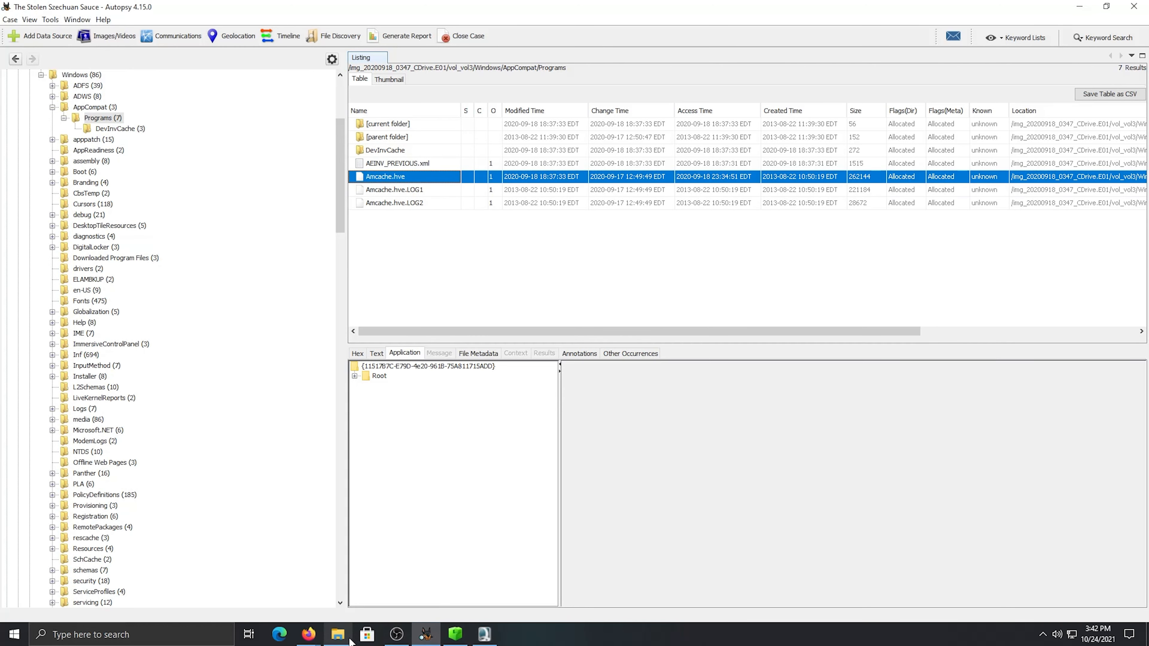
Check the extracted hives in File Explorer, then switch to RegRipper and load DCAmcache.hve from Downloads\RnM\Amcaches as the hive file
left_click(338, 634)
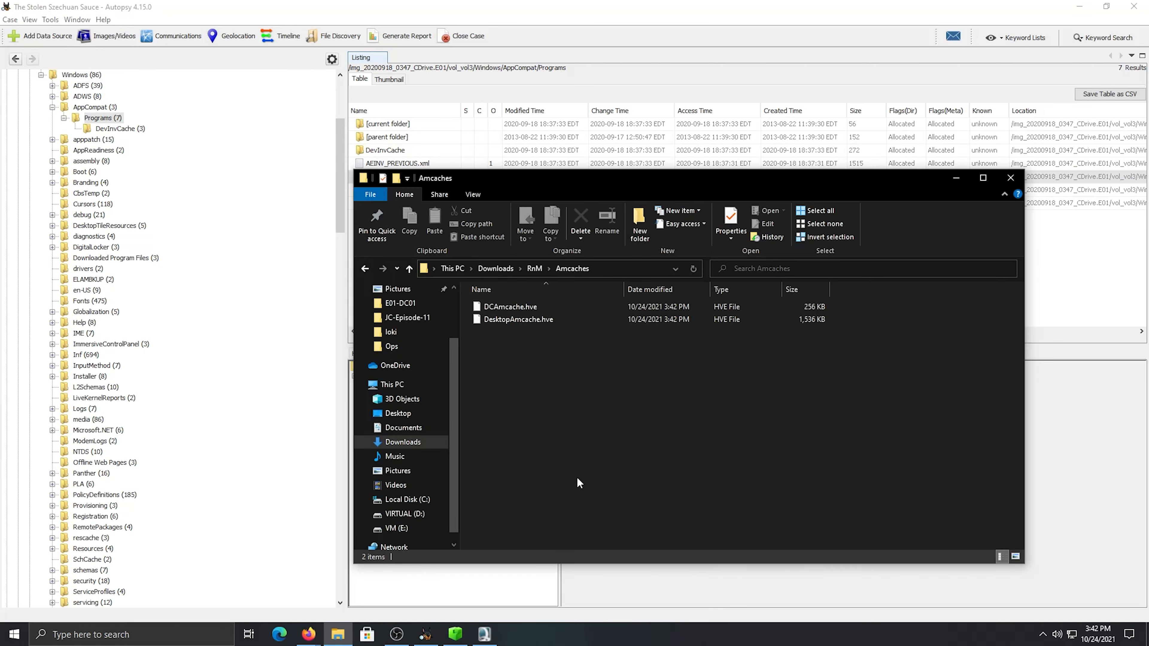
left_click(485, 634)
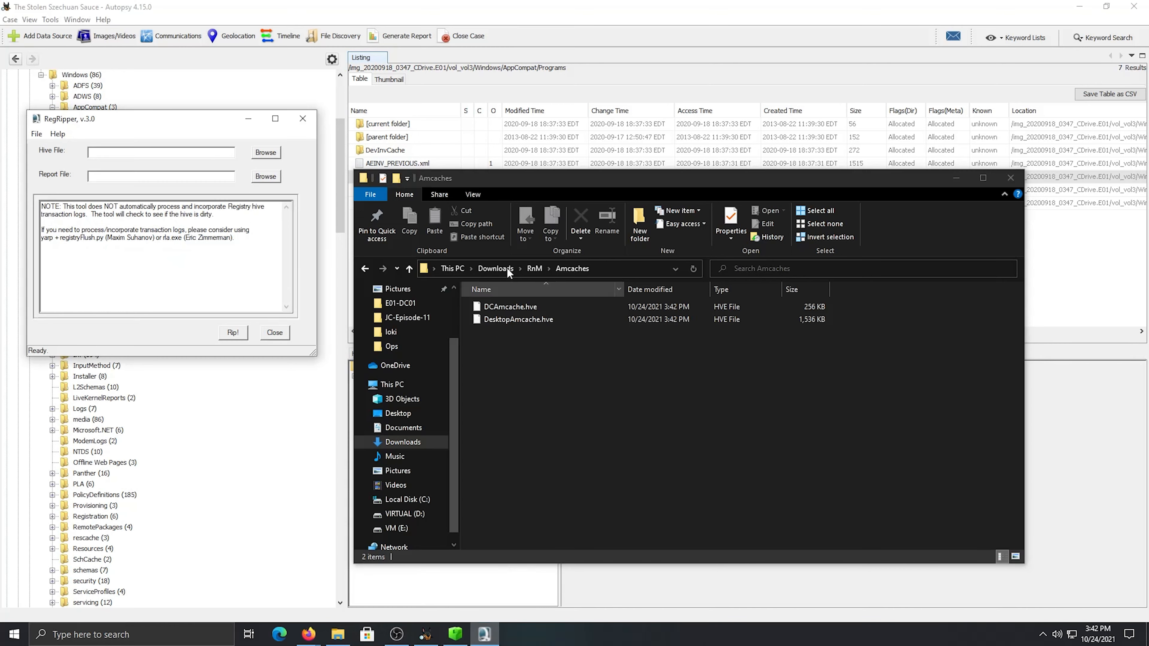
left_click(270, 155)
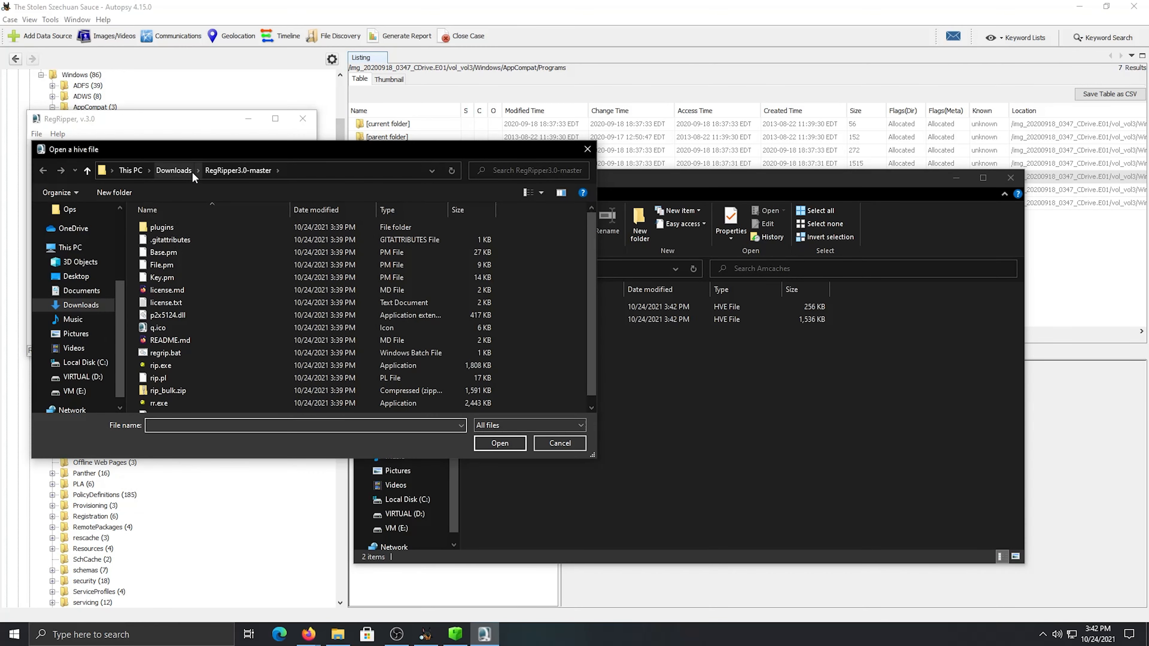
left_click(193, 172)
double_click(176, 267)
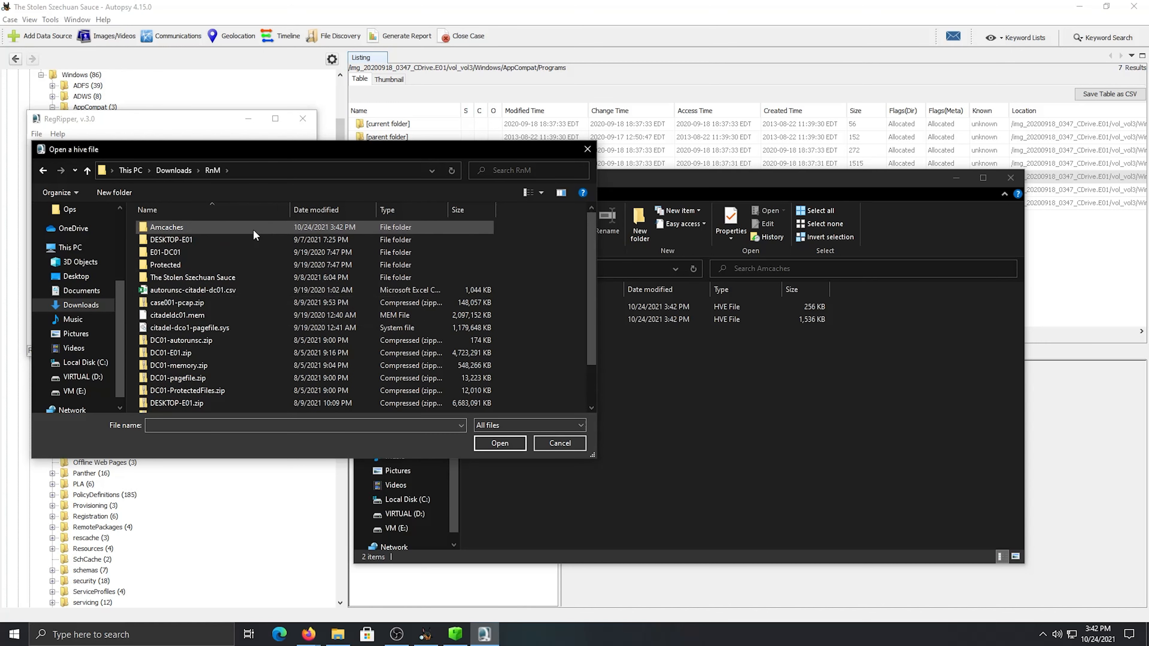
double_click(253, 229)
left_click(230, 228)
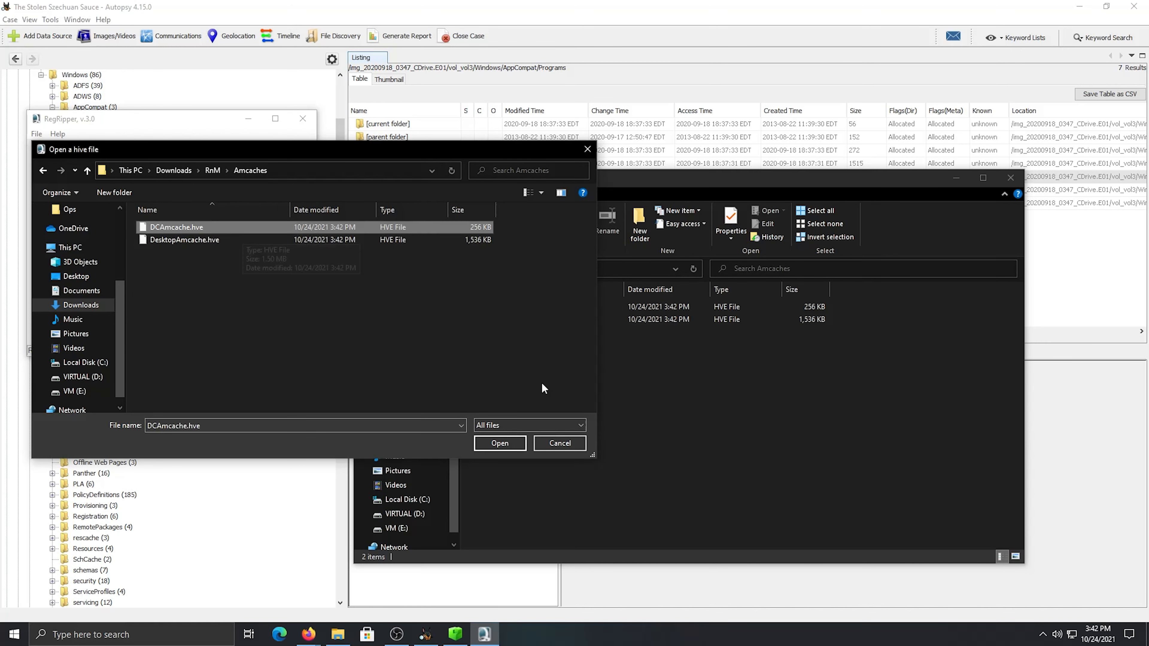
left_click(505, 445)
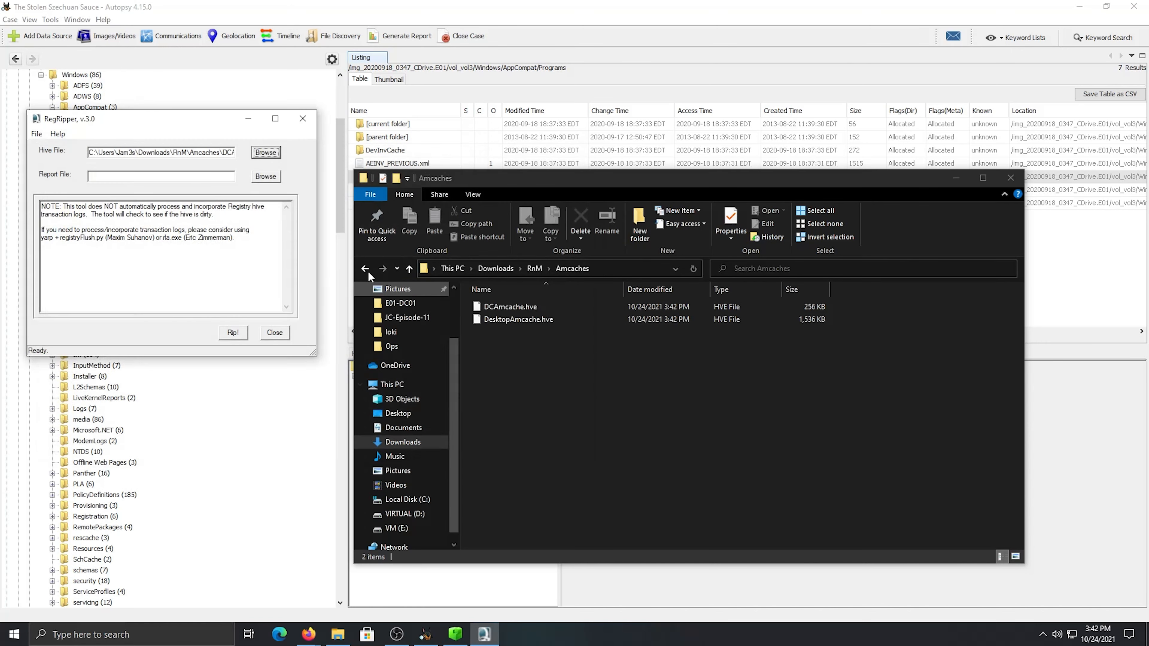
Set the report file to DCAmcache in Downloads\RnM\Amcaches and rip the loaded DC hive
left_click(265, 176)
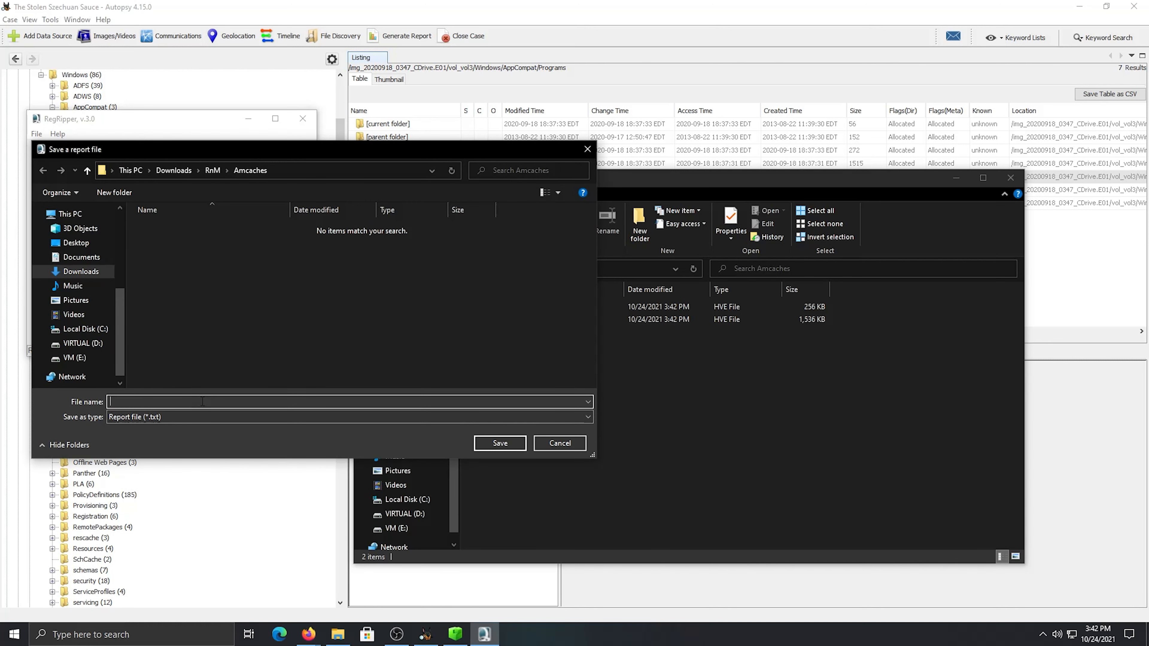
type("DCAmcache")
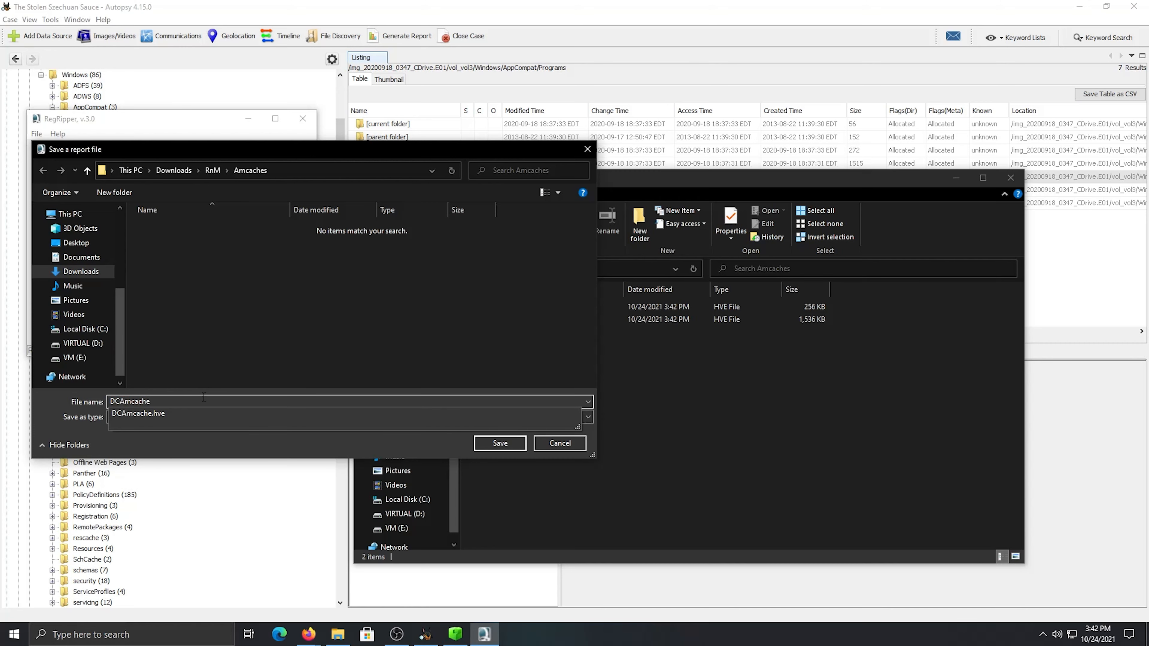
left_click(255, 367)
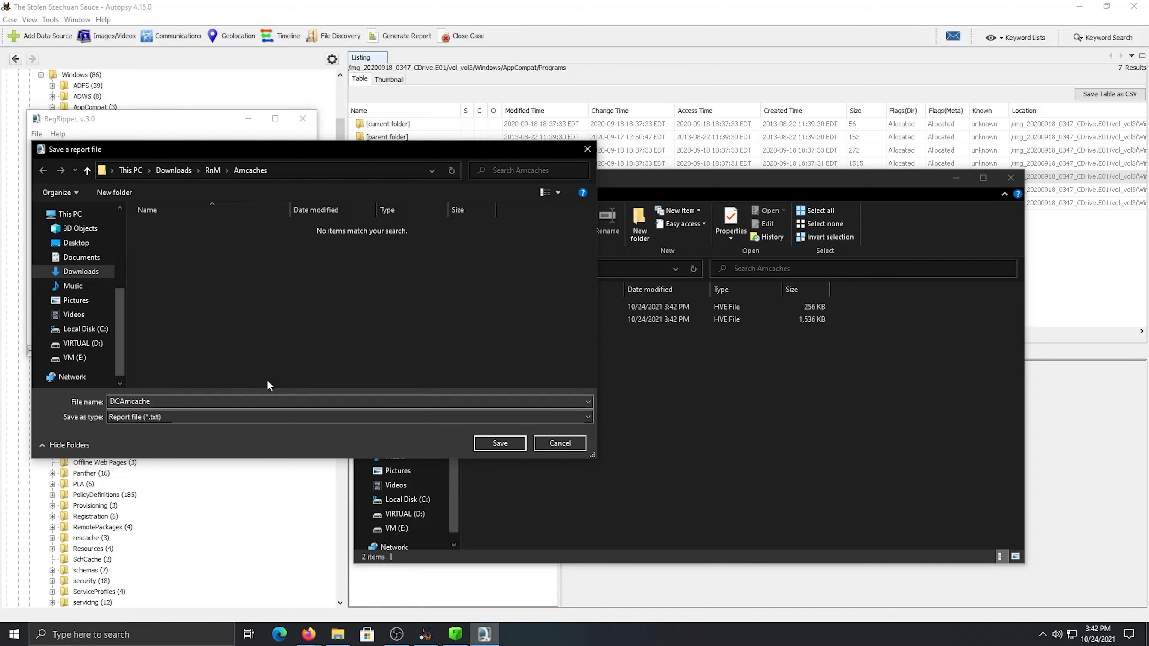
left_click(499, 443)
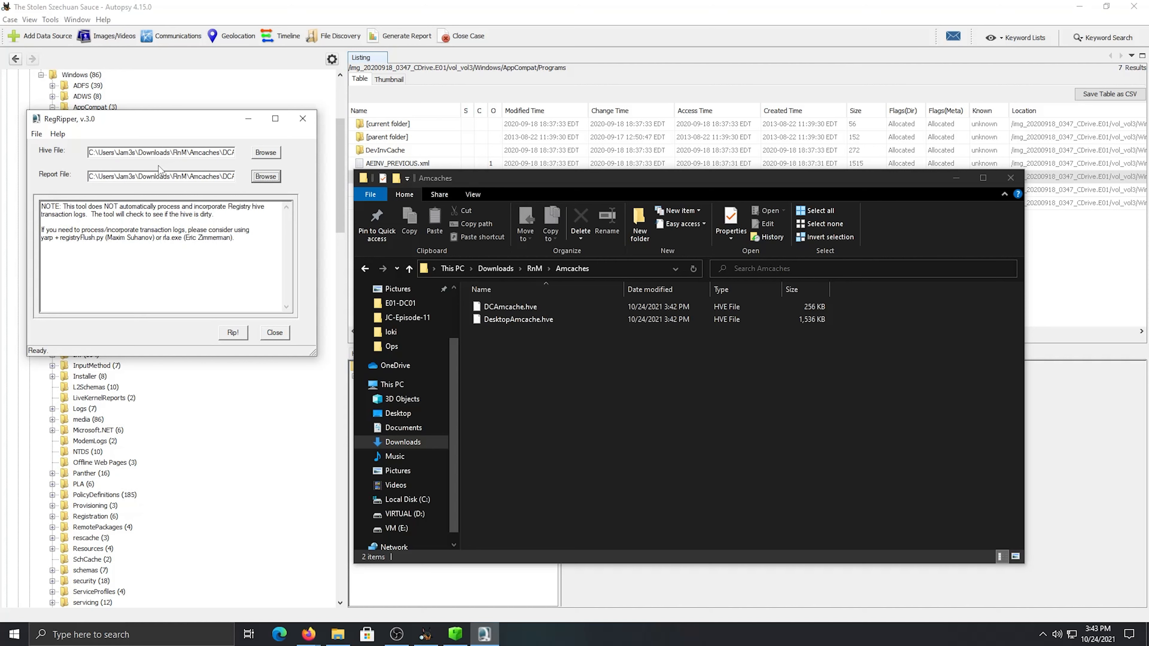
left_click(224, 338)
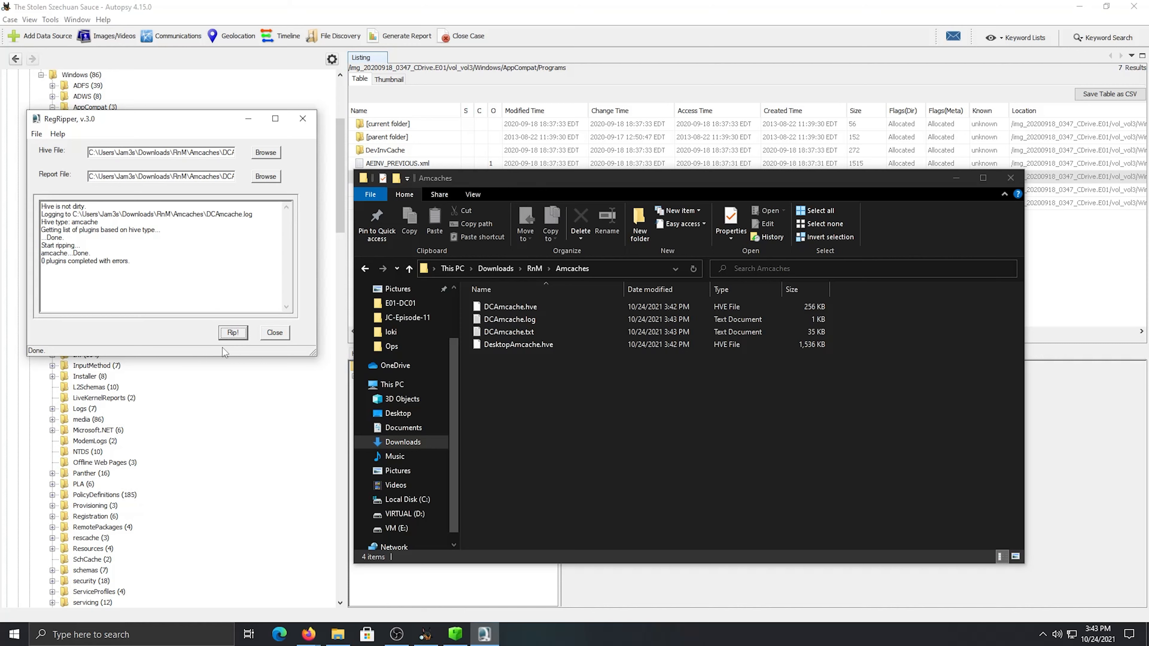
Open the DCAmcache.txt report from the Amcaches folder and look over its header and first file entries
left_click(584, 393)
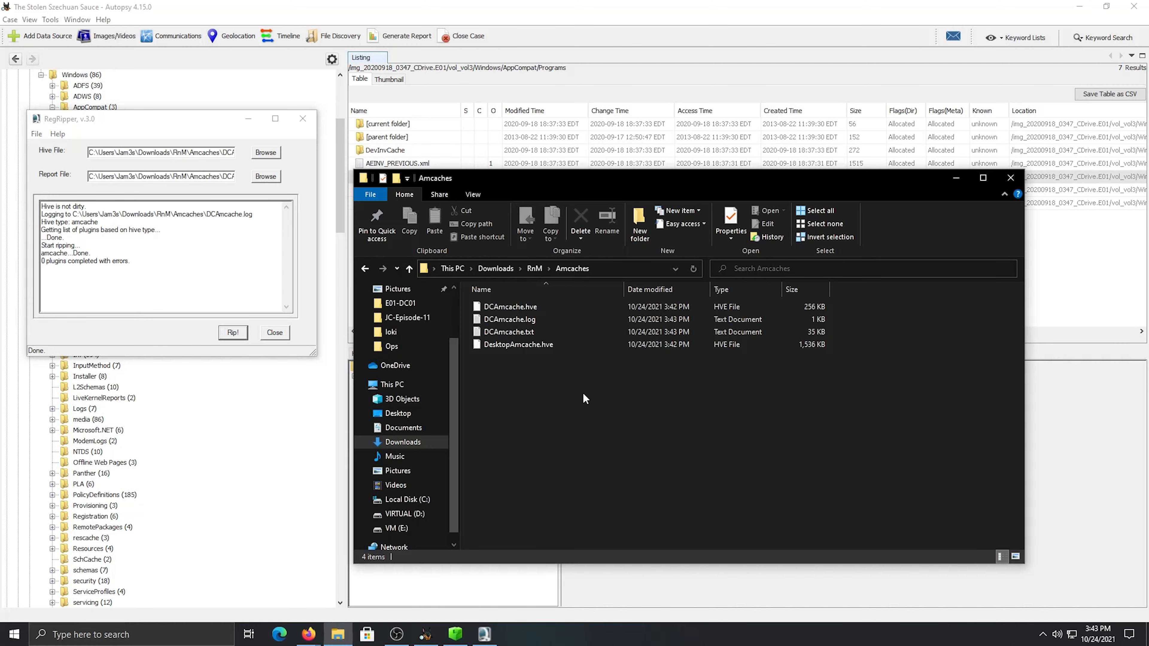
double_click(539, 332)
left_click_drag(391, 236, 551, 107)
scroll(497, 318, "down", 5)
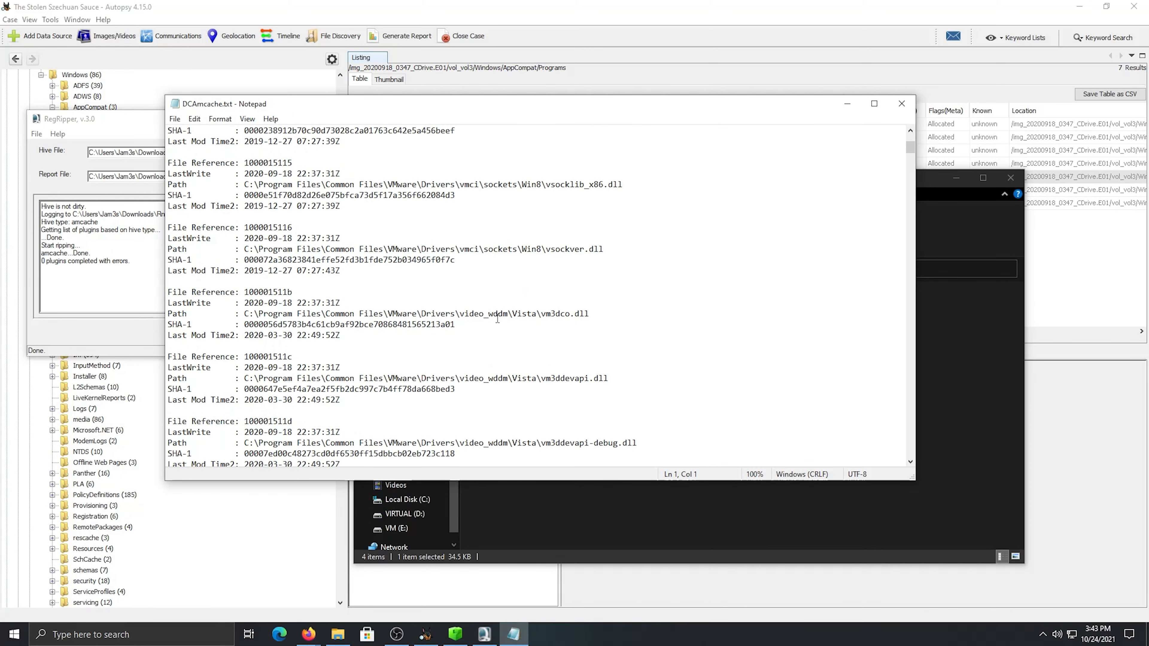
scroll(498, 318, "up", 5)
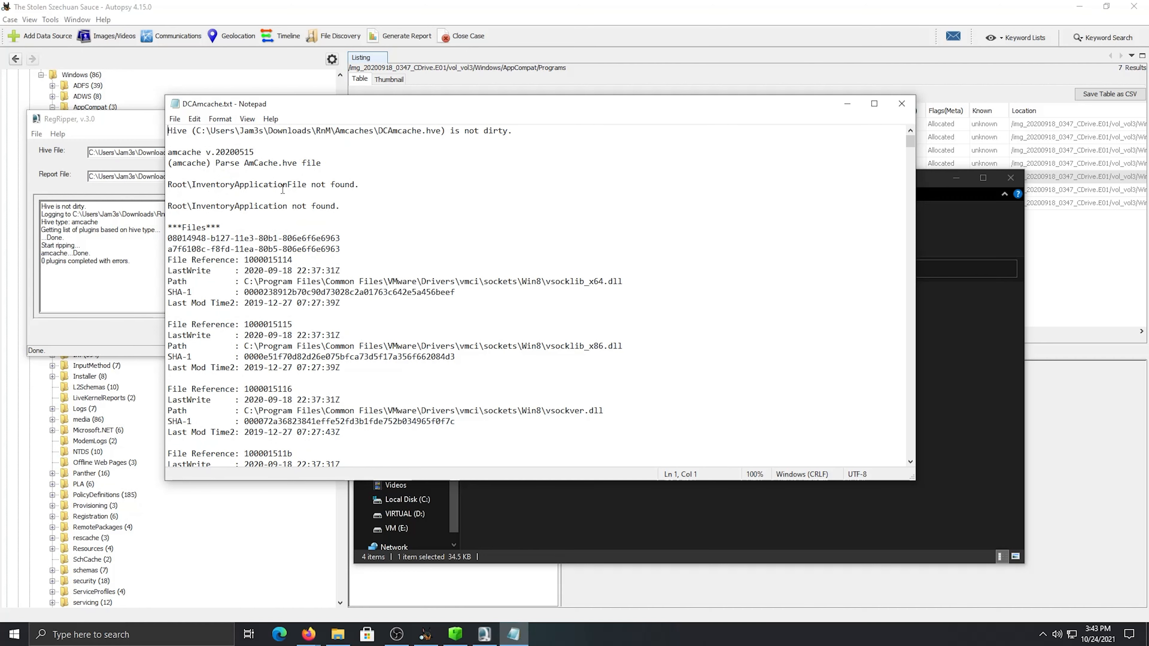
Examine the file entries of the DC Amcache report, checking their paths, last-write times and SHA-1 hashes for suspicious executables
scroll(551, 348, "down", 5)
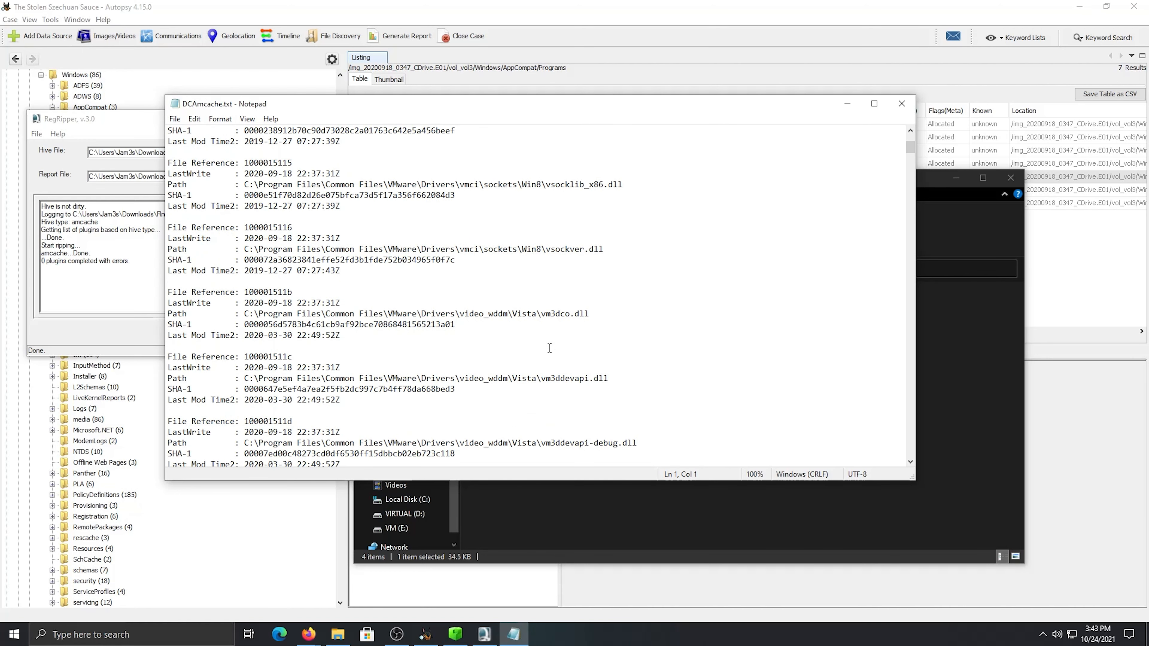
scroll(549, 348, "down", 3)
scroll(550, 347, "down", 7)
scroll(549, 348, "down", 8)
scroll(549, 347, "down", 14)
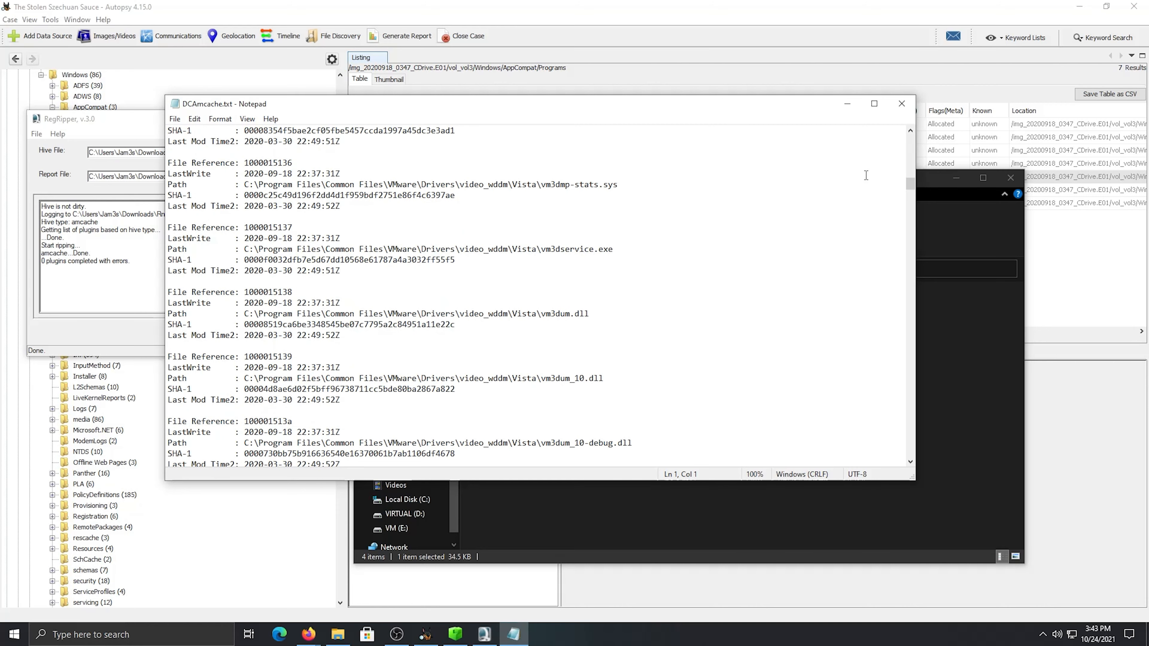
scroll(808, 262, "down", 13)
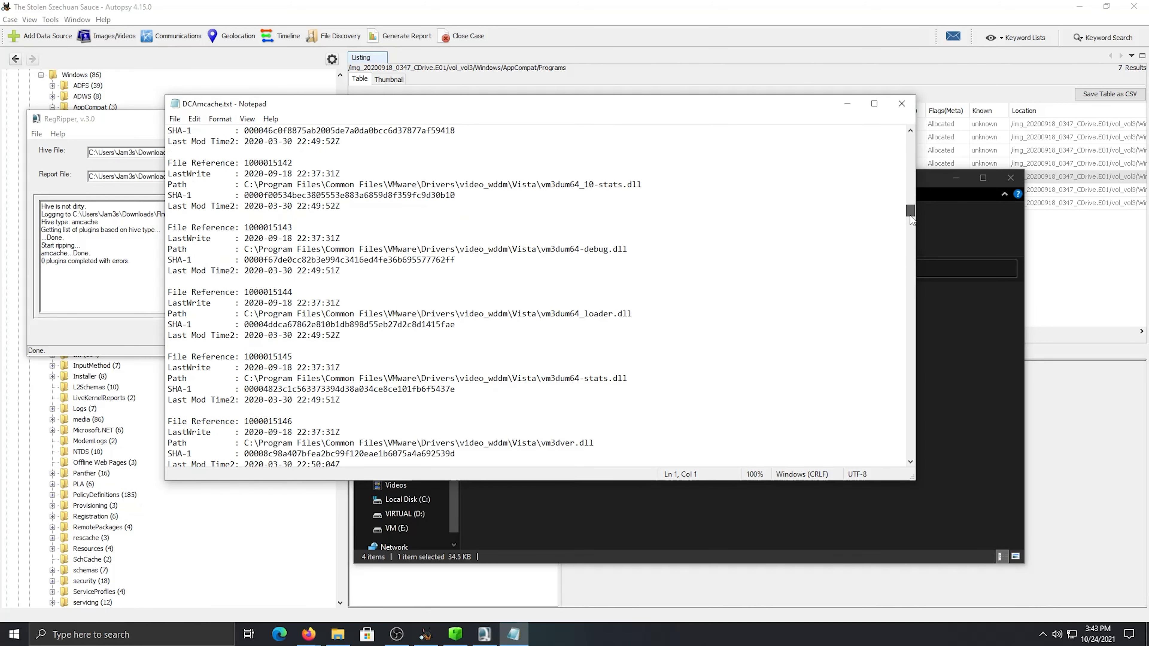
scroll(671, 323, "down", 11)
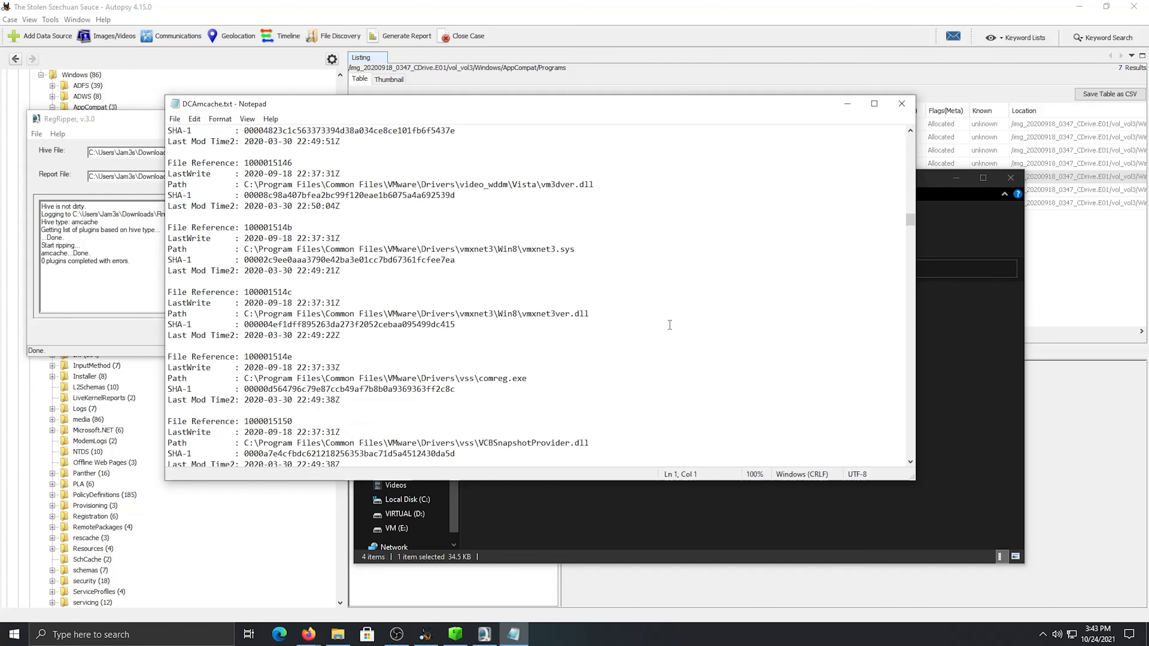
scroll(669, 325, "down", 1)
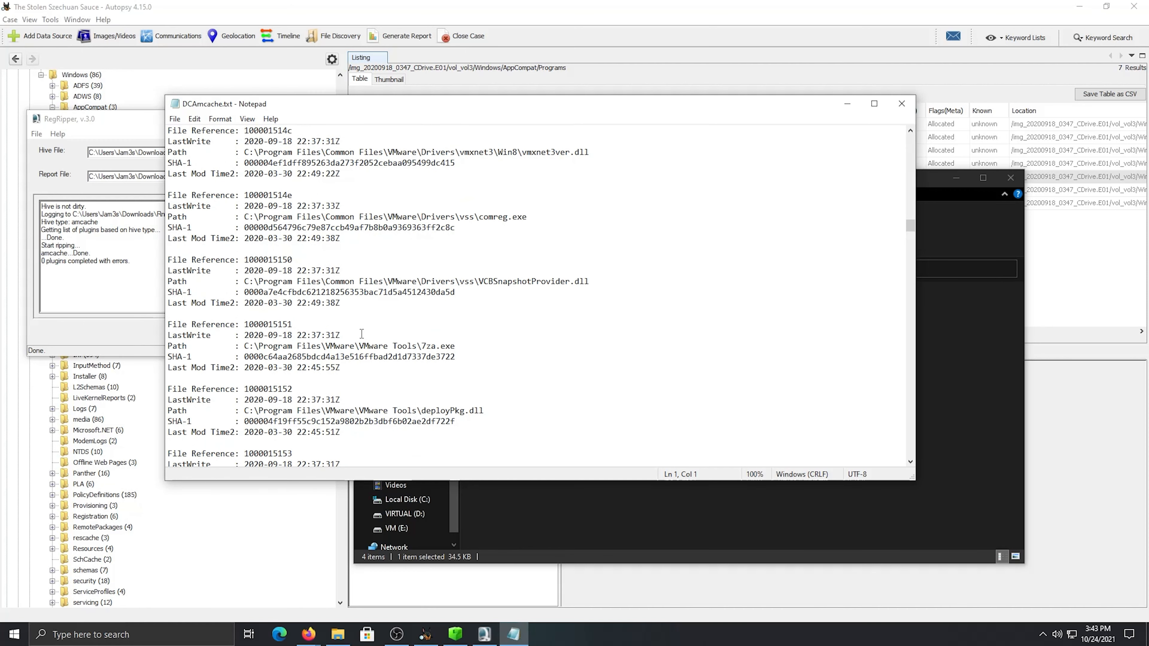
scroll(409, 349, "up", 2)
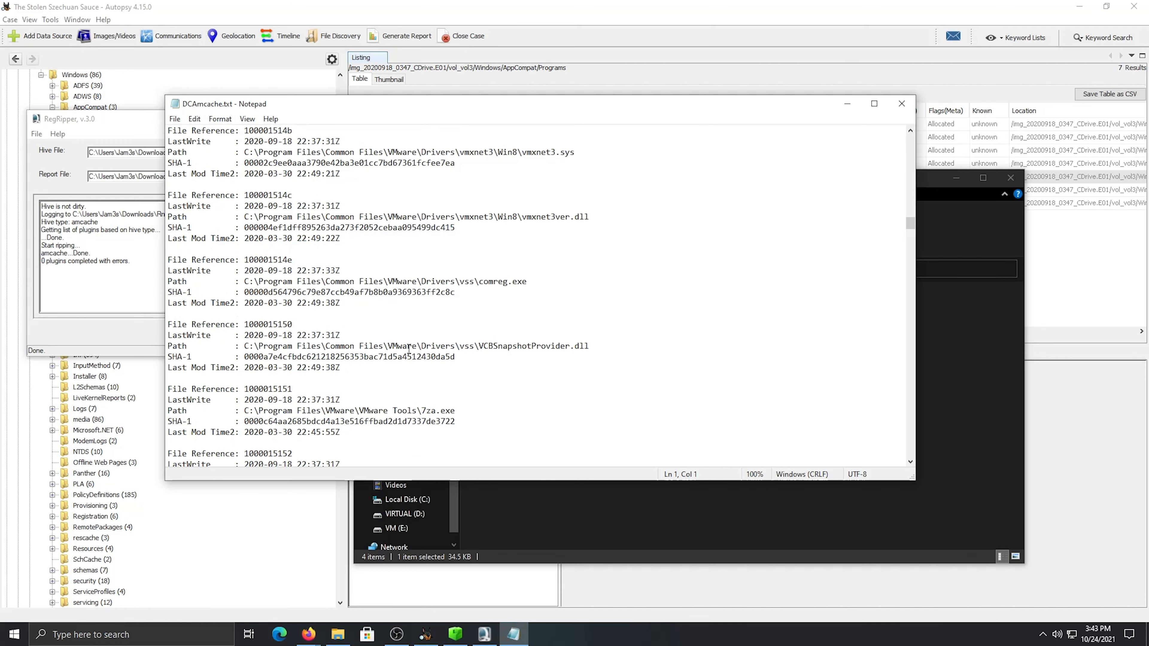
scroll(409, 348, "down", 8)
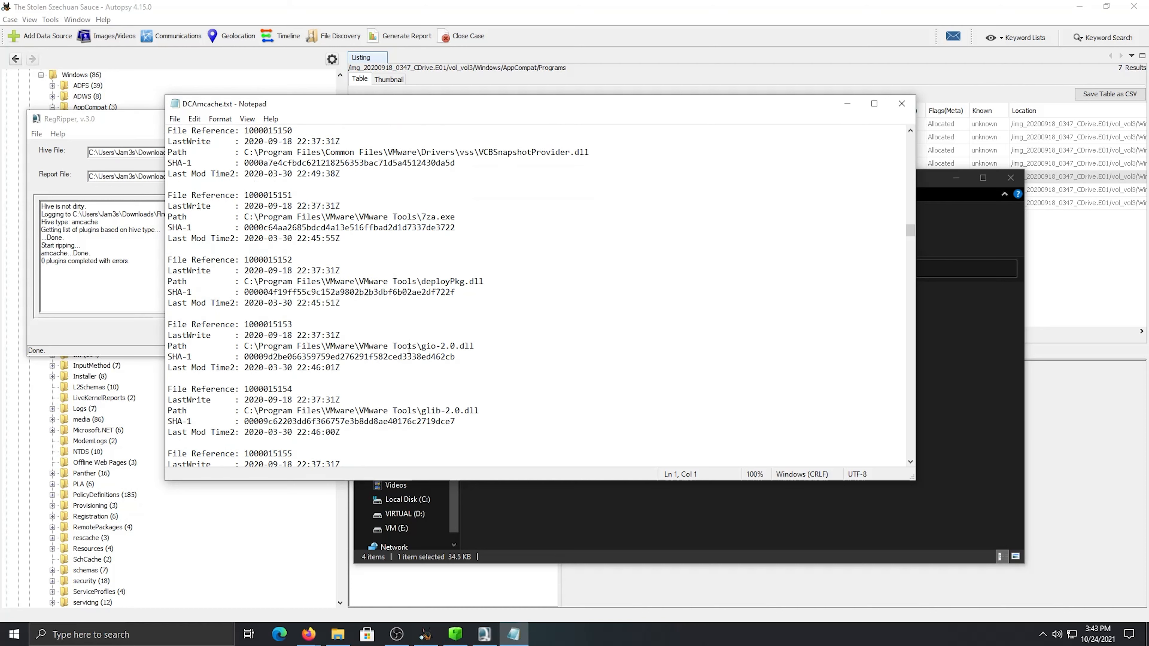
scroll(409, 349, "down", 15)
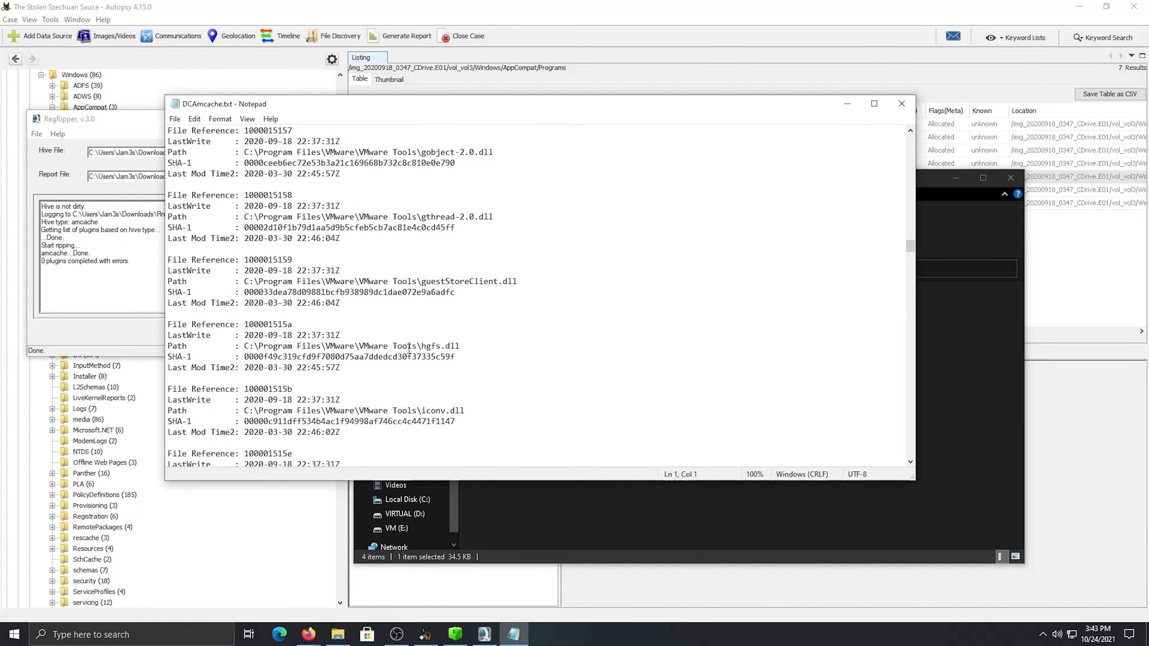
scroll(409, 348, "down", 9)
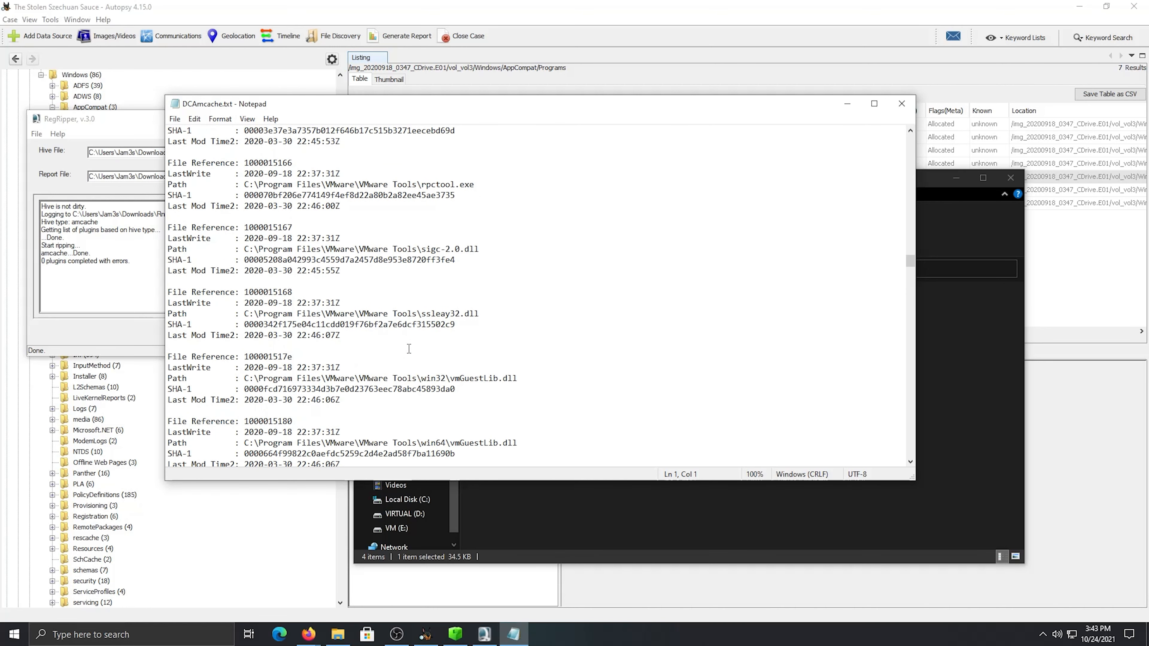
scroll(409, 348, "down", 15)
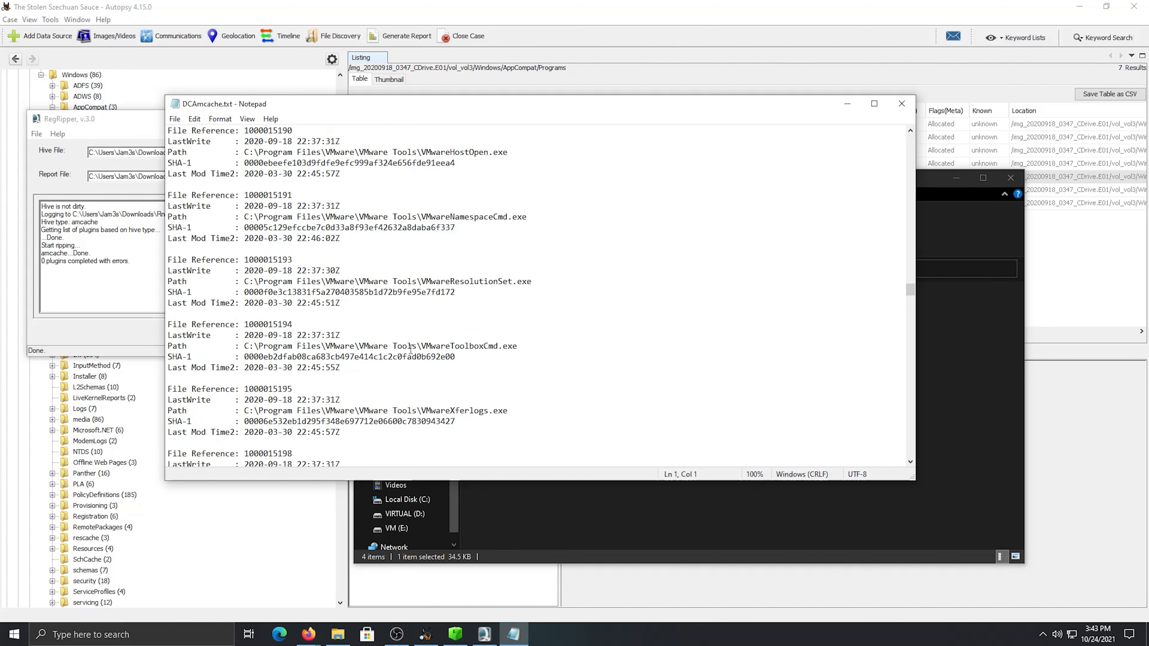
scroll(410, 349, "down", 15)
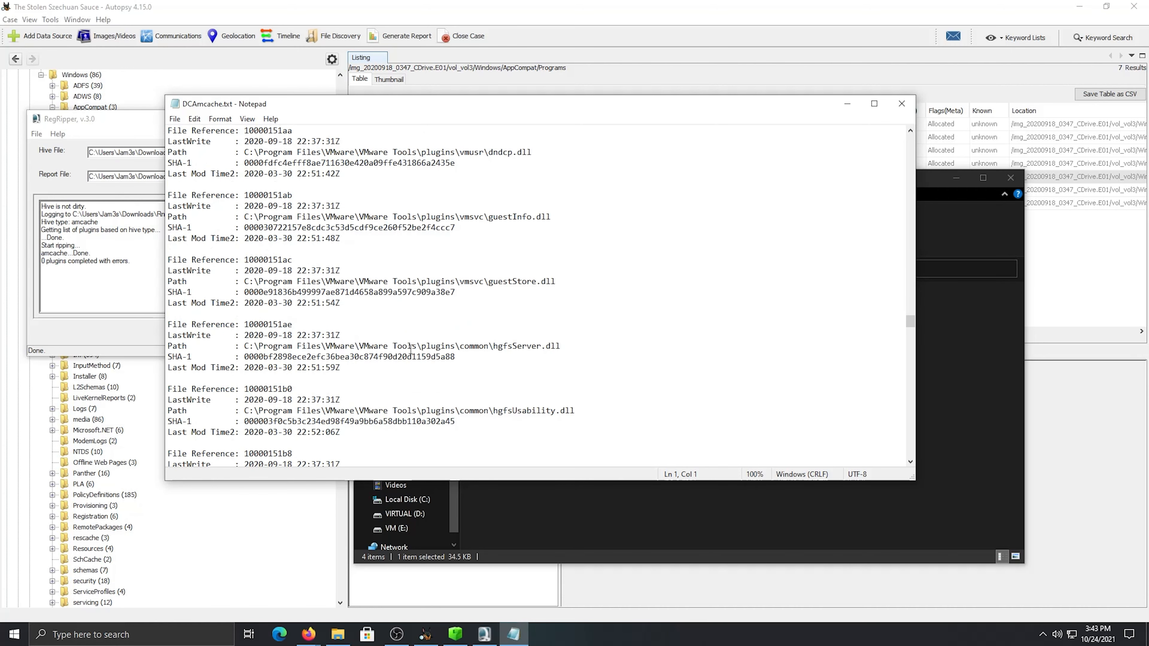
scroll(410, 349, "down", 12)
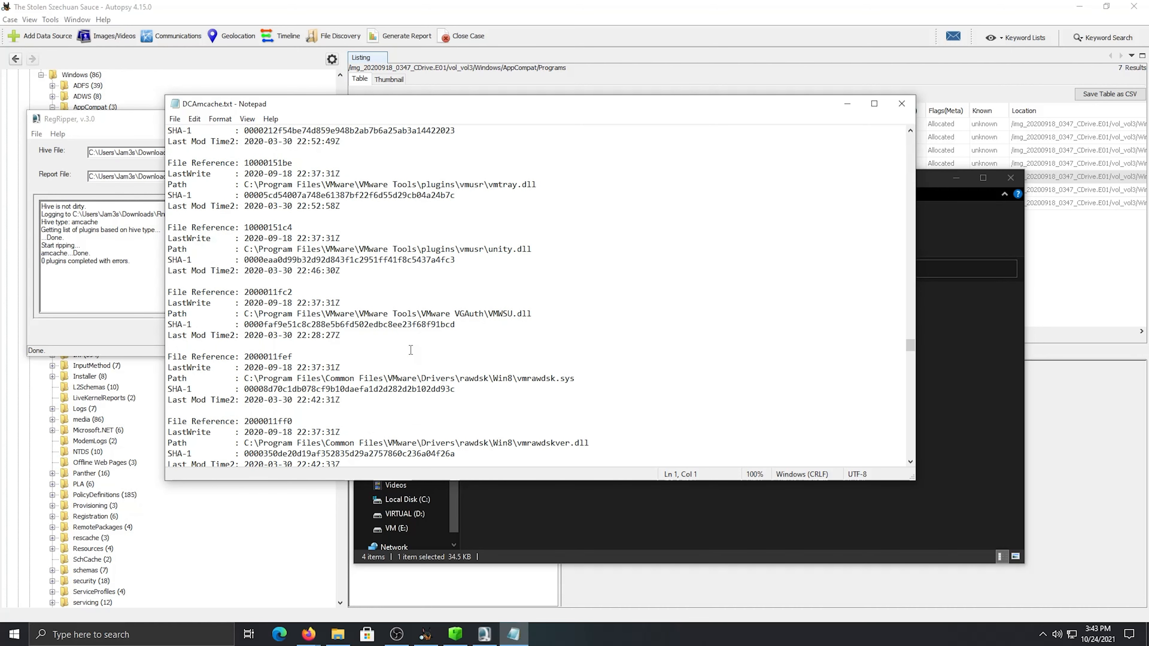
scroll(393, 376, "down", 6)
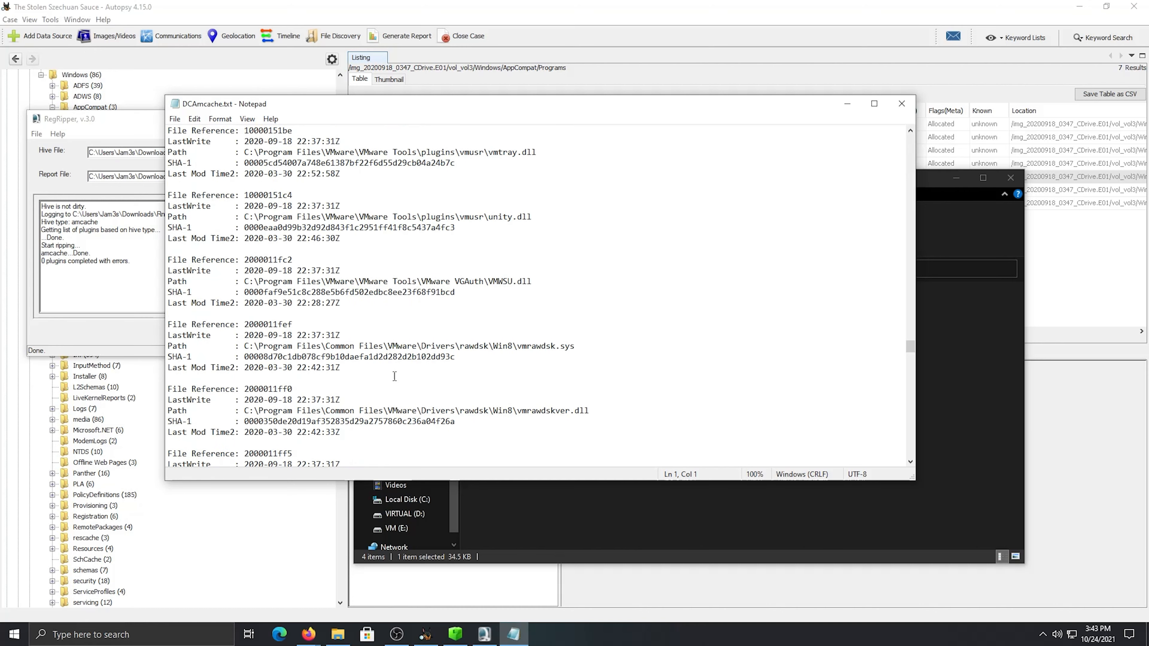
scroll(394, 378, "down", 10)
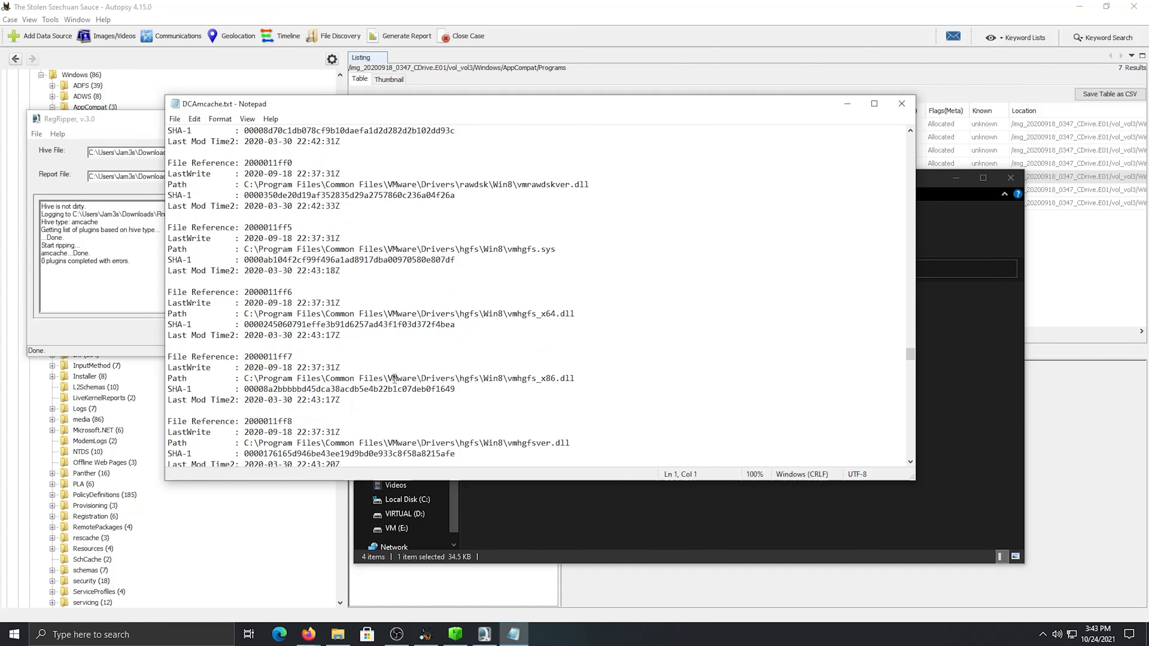
scroll(395, 378, "down", 11)
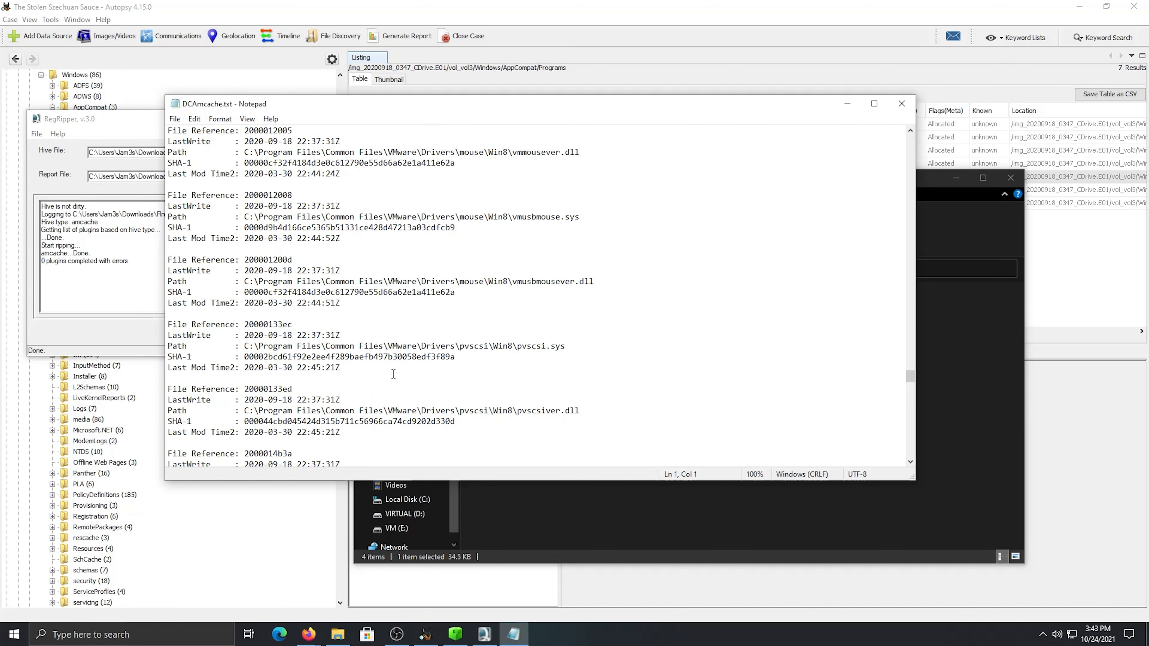
scroll(394, 373, "down", 7)
scroll(394, 372, "down", 2)
scroll(397, 371, "down", 7)
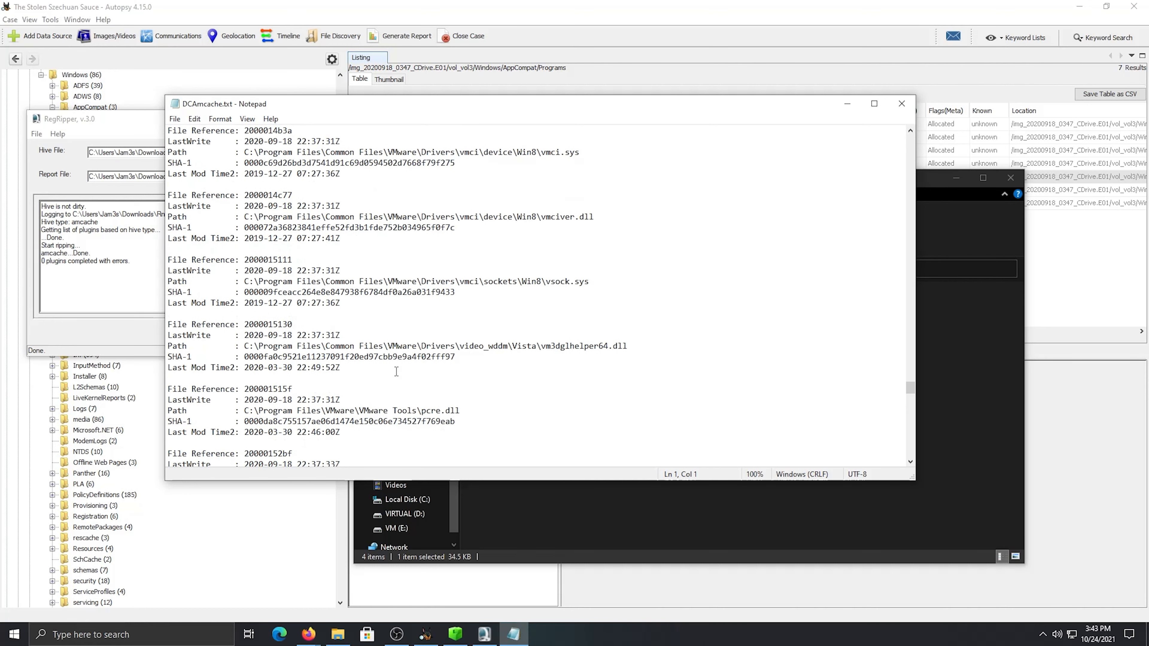
scroll(396, 371, "down", 1)
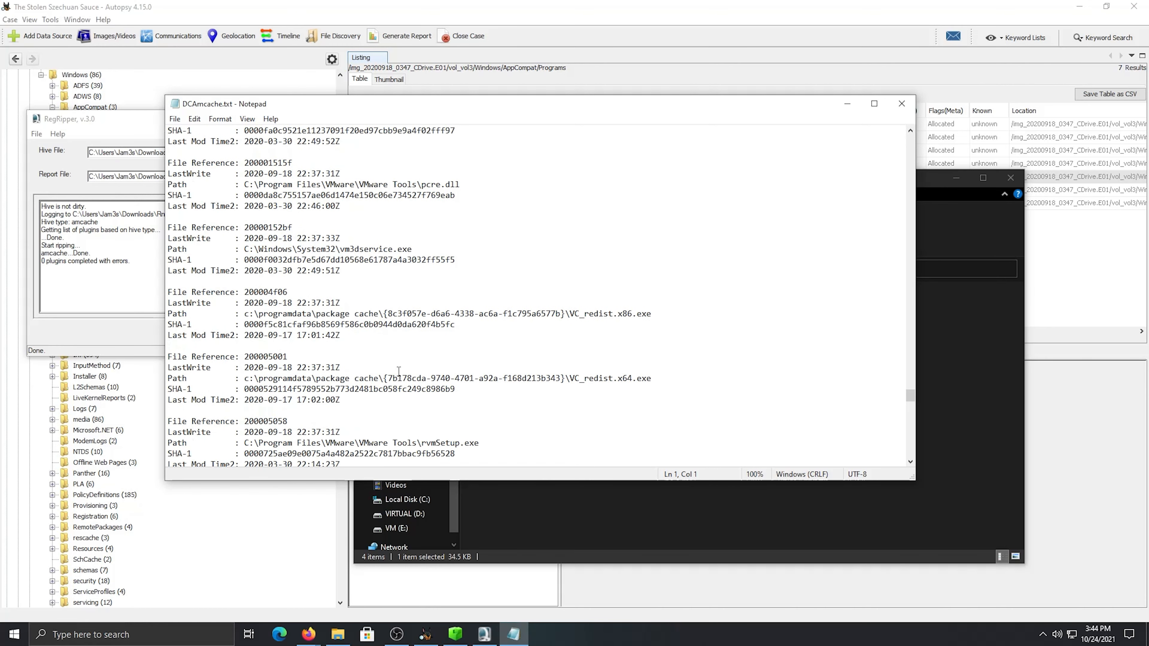
scroll(397, 371, "down", 3)
scroll(398, 371, "down", 3)
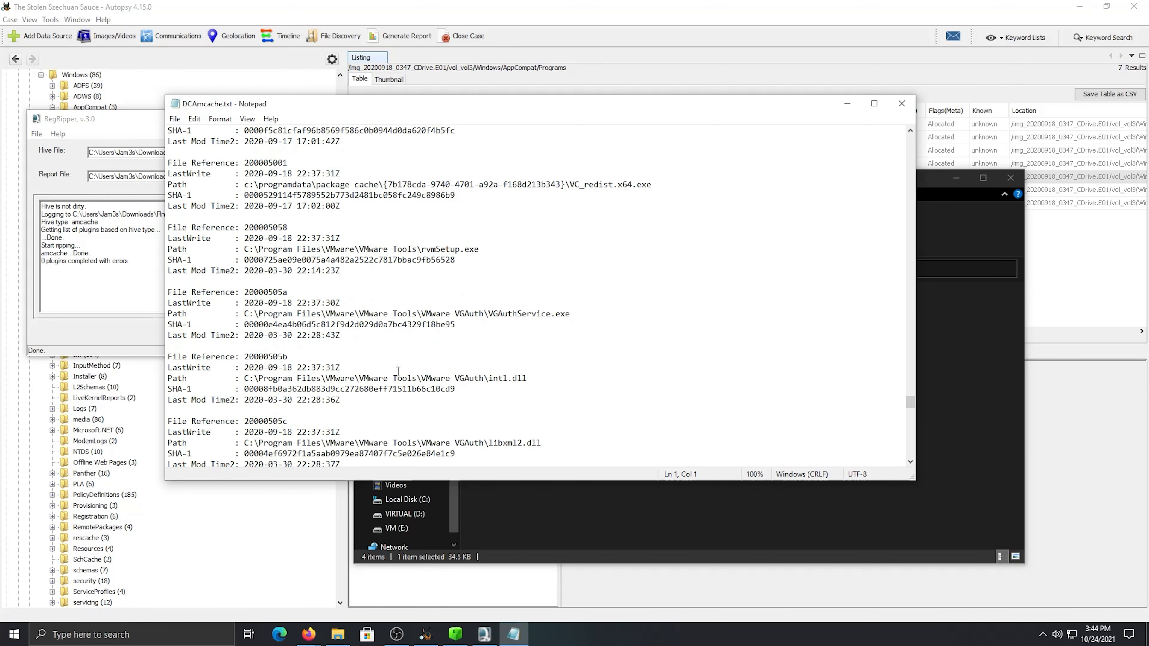
scroll(397, 371, "down", 10)
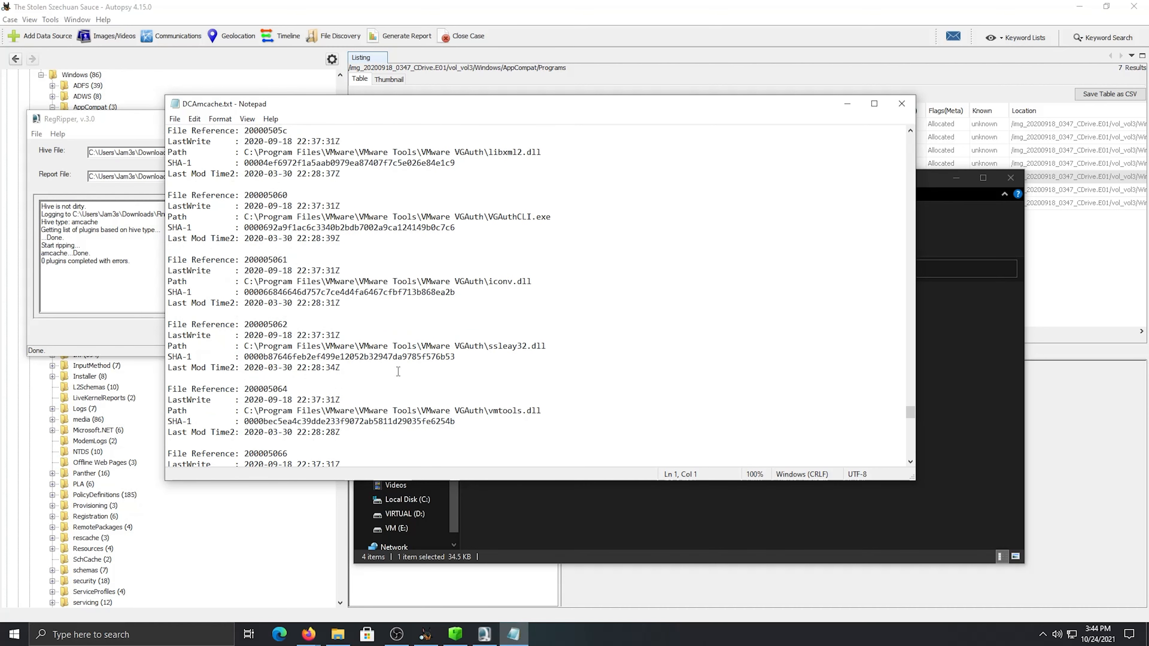
scroll(398, 371, "down", 9)
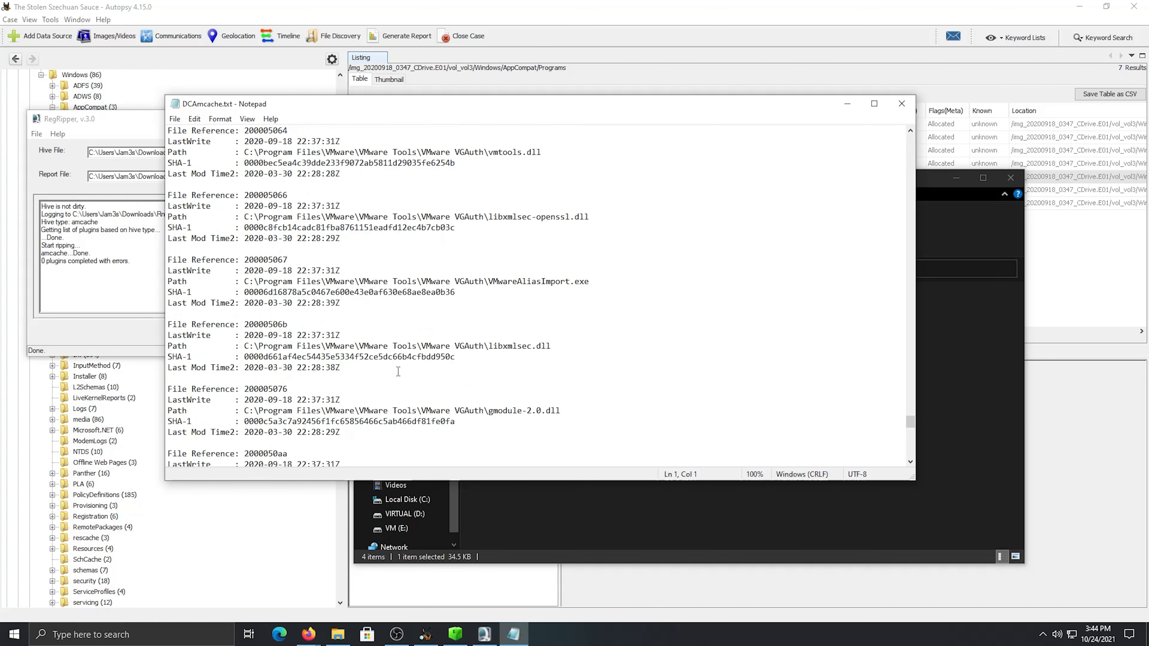
scroll(398, 371, "down", 10)
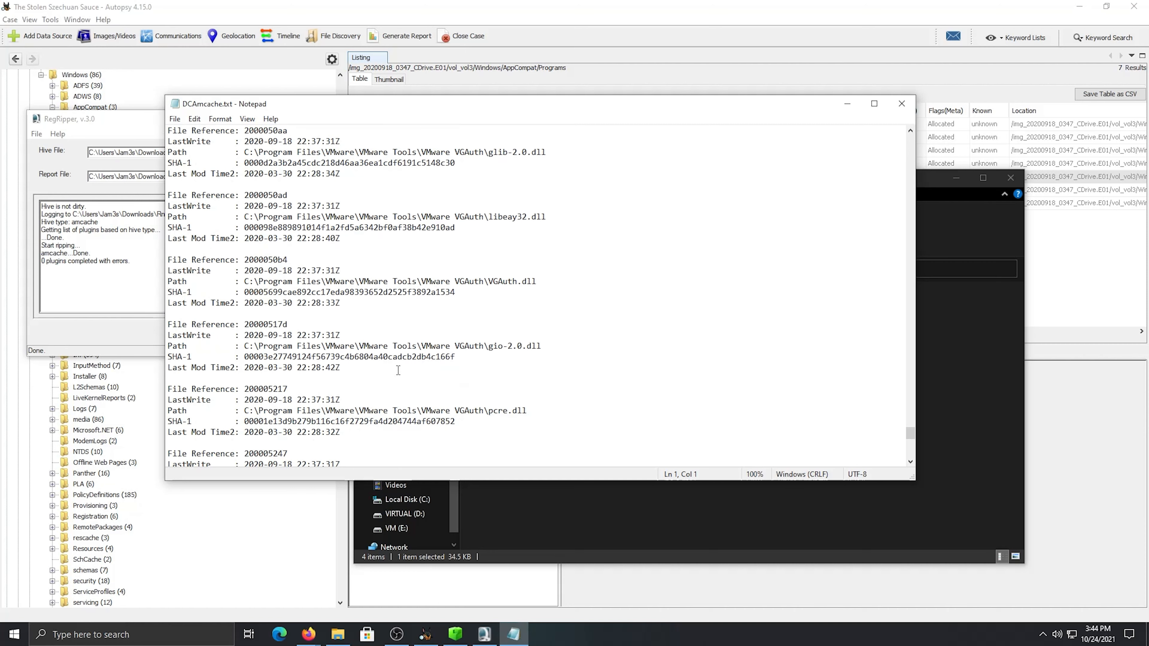
scroll(398, 370, "down", 5)
scroll(398, 370, "down", 5)
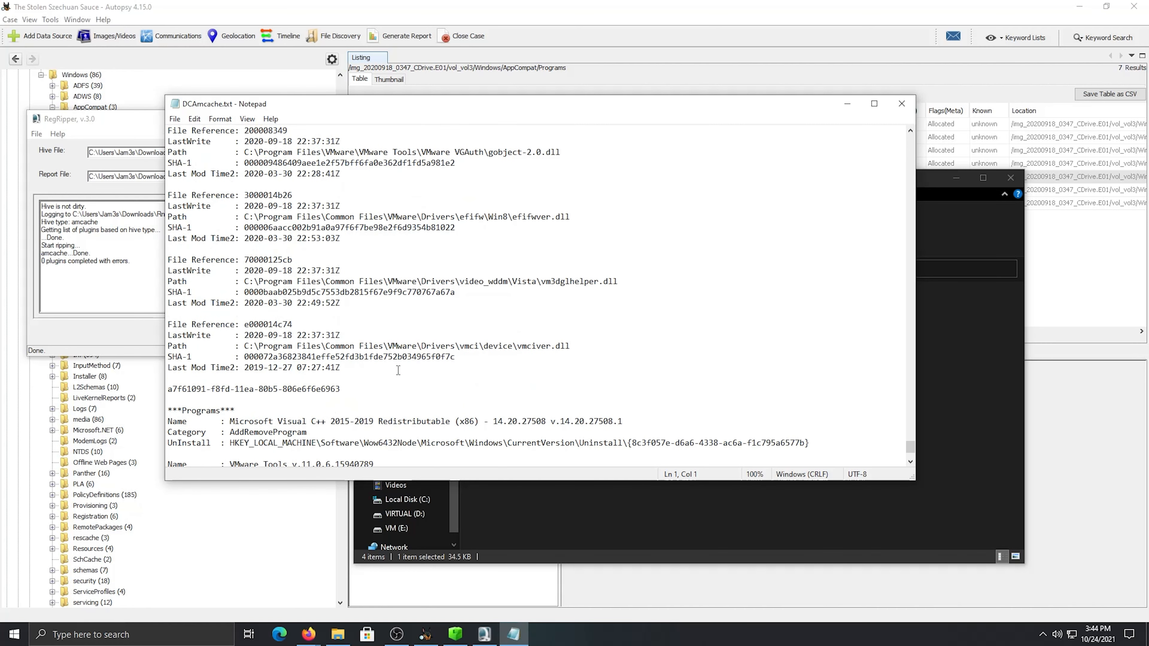
Review the installed applications in the Programs section at the report's end, and close DCAmcache.txt
scroll(398, 370, "down", 3)
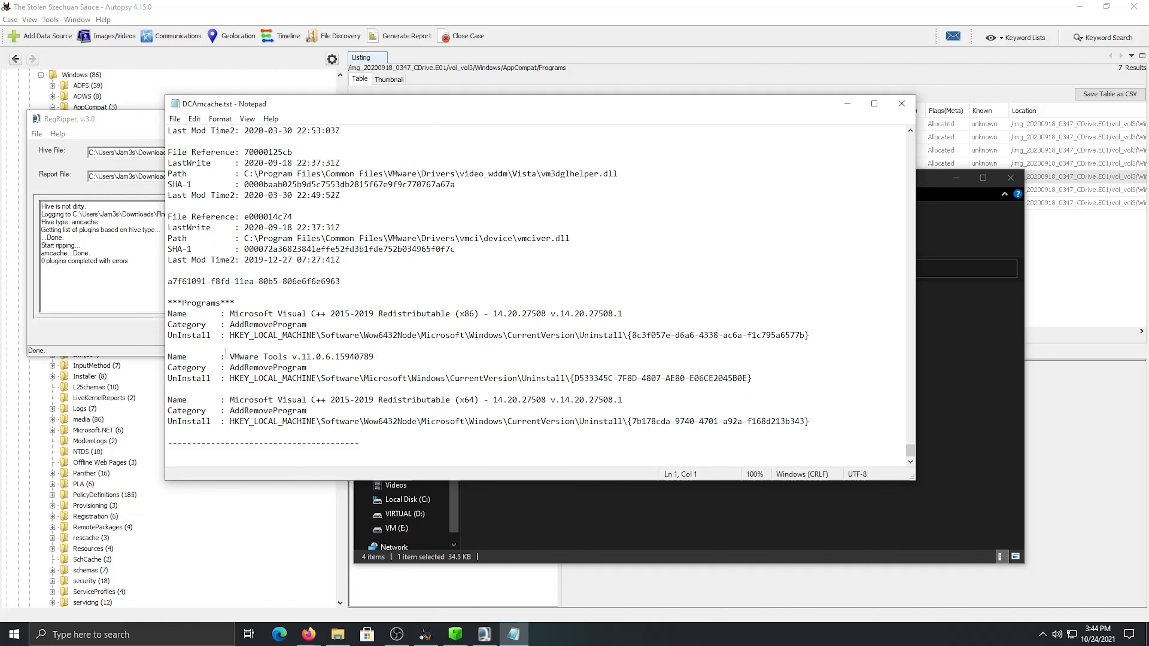
left_click_drag(355, 314, 368, 315)
left_click_drag(312, 401, 559, 412)
left_click(669, 315)
left_click(902, 103)
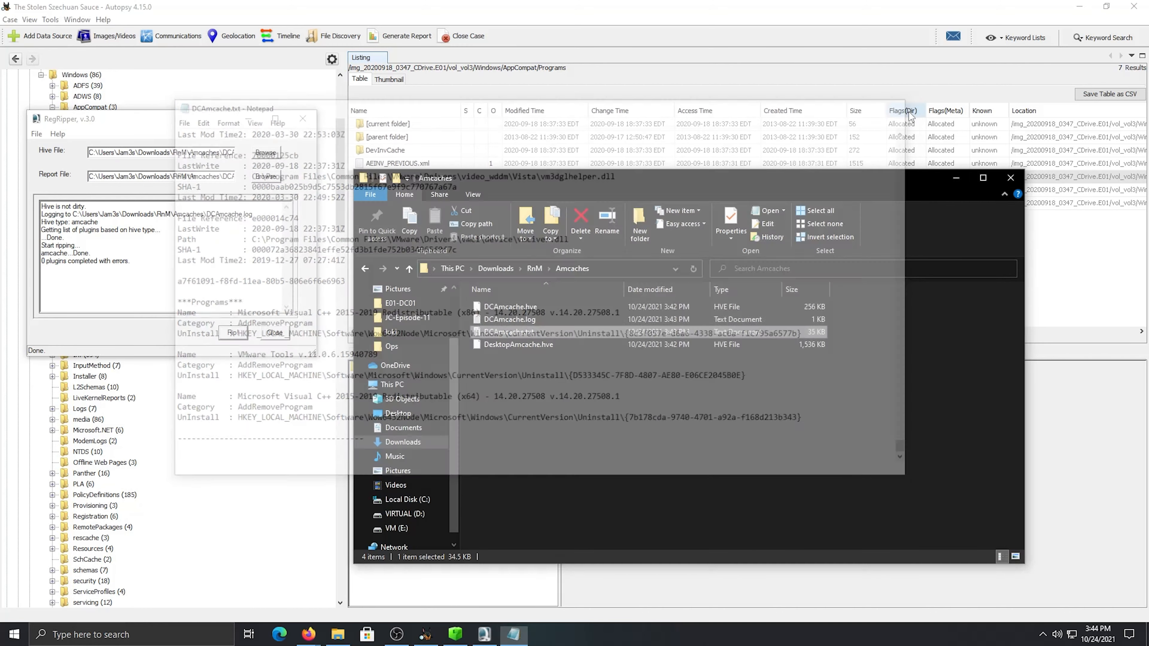
Switch to RegRipper and load DesktopAmcache.hve from the Amcaches folder as the hive file
left_click(285, 134)
left_click(266, 152)
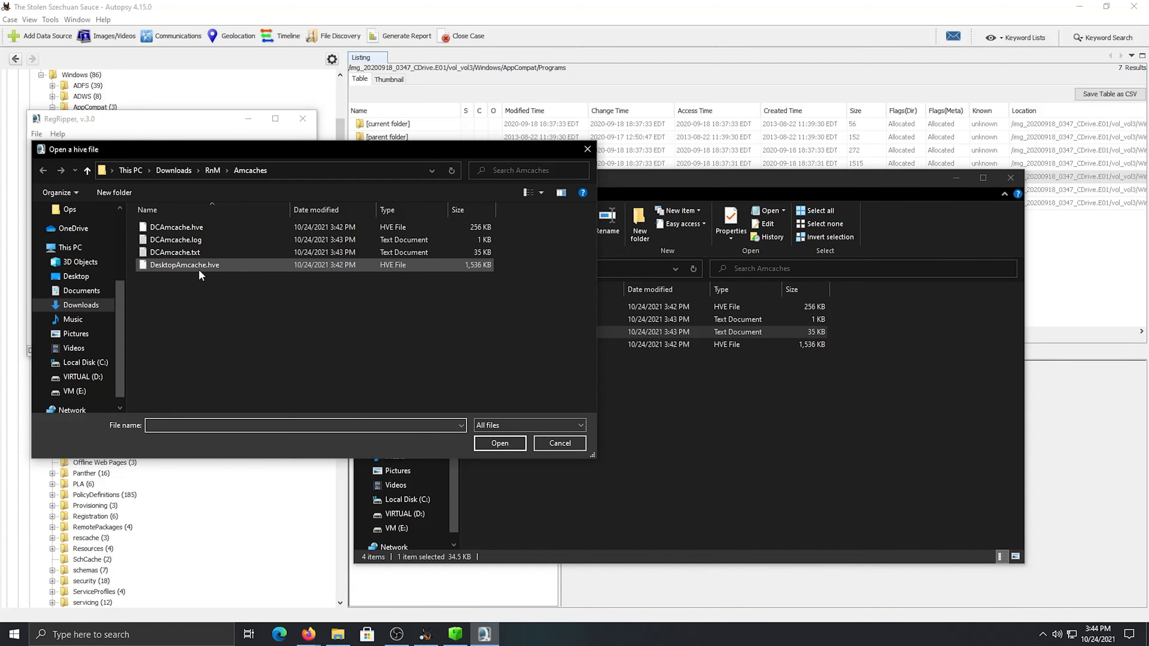
left_click(199, 266)
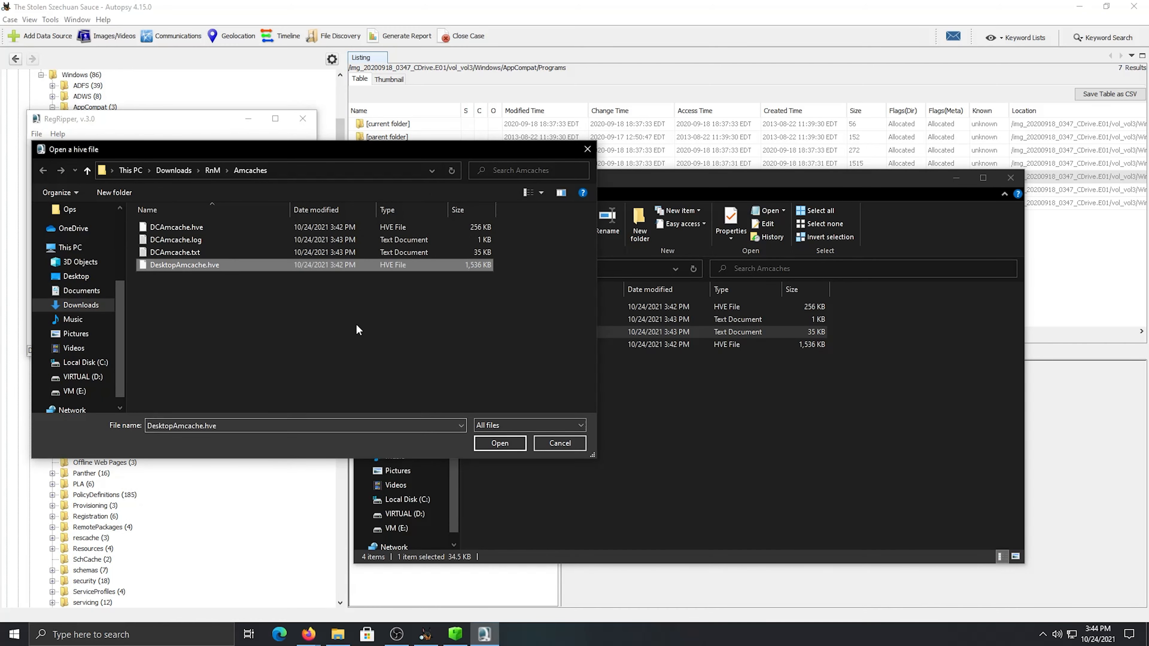
left_click(511, 444)
Set the report file to DesktopAmcache in Downloads\RnM\Amcaches and rip the loaded desktop hive
left_click(261, 176)
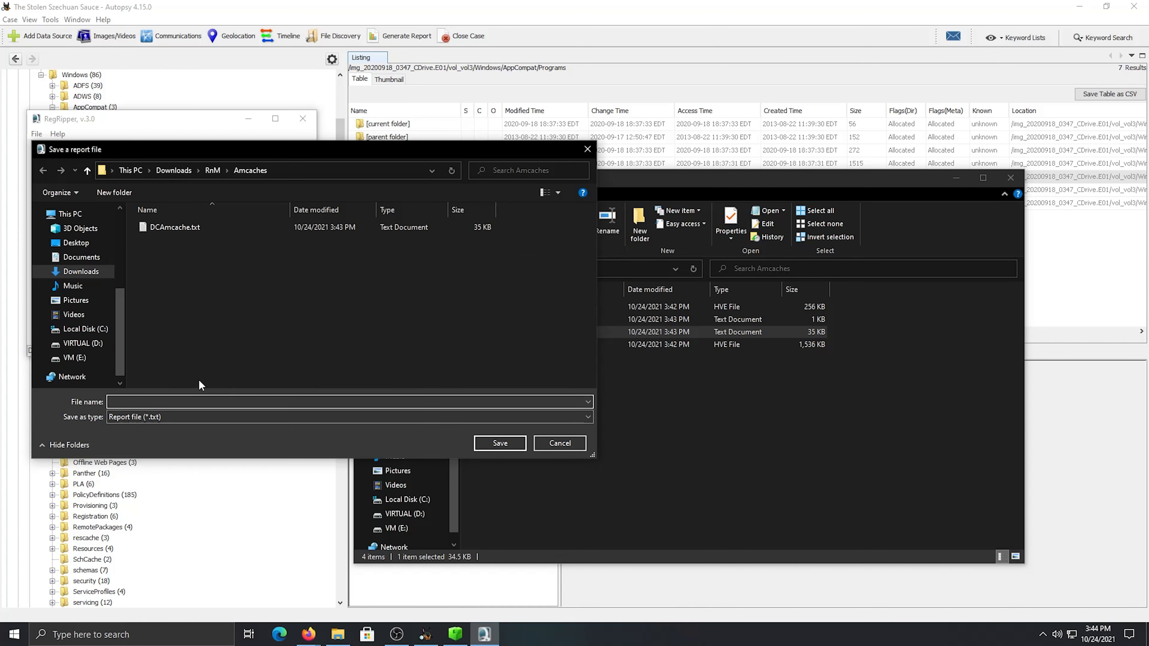
type("Desk")
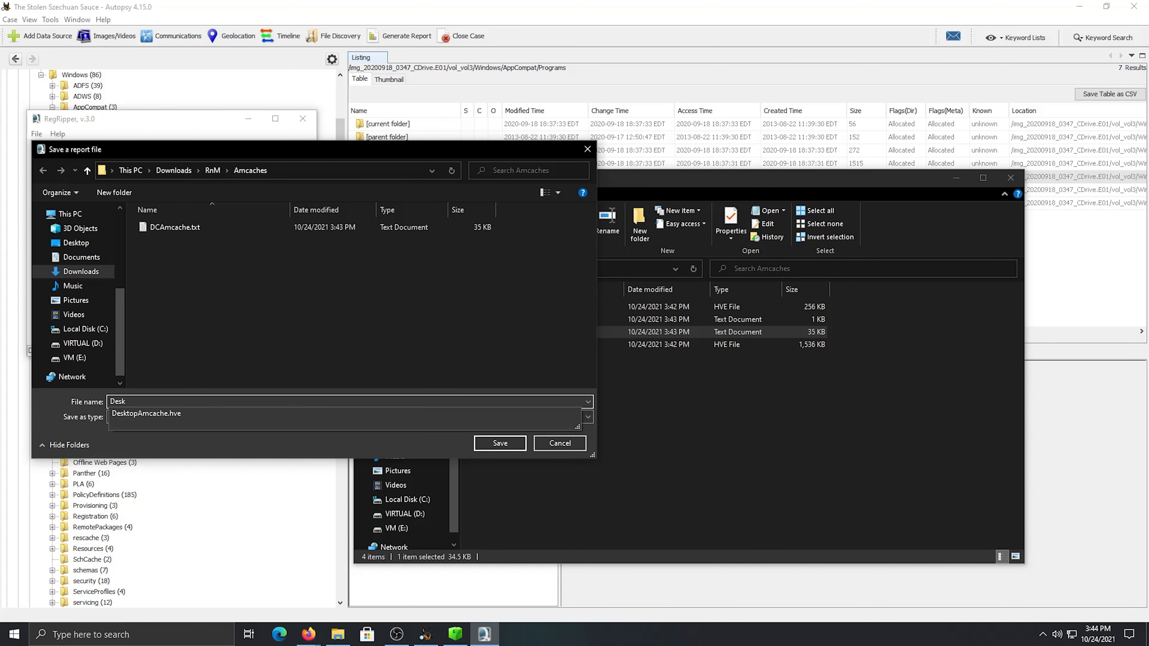
type("topAmcache")
left_click(239, 445)
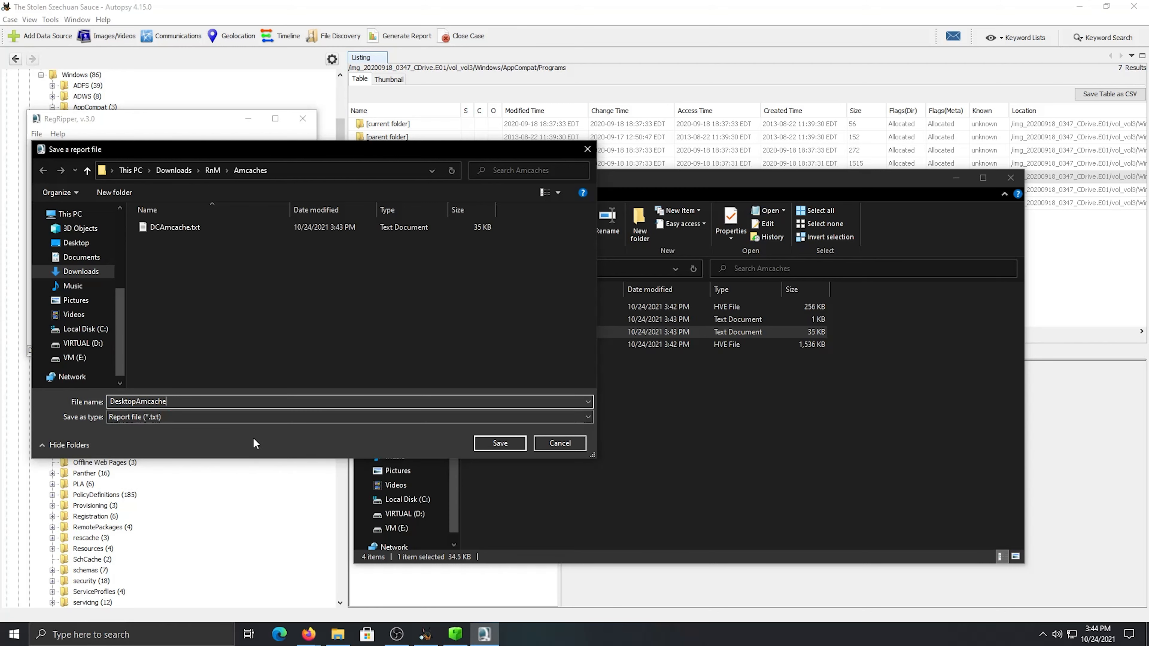
left_click(497, 442)
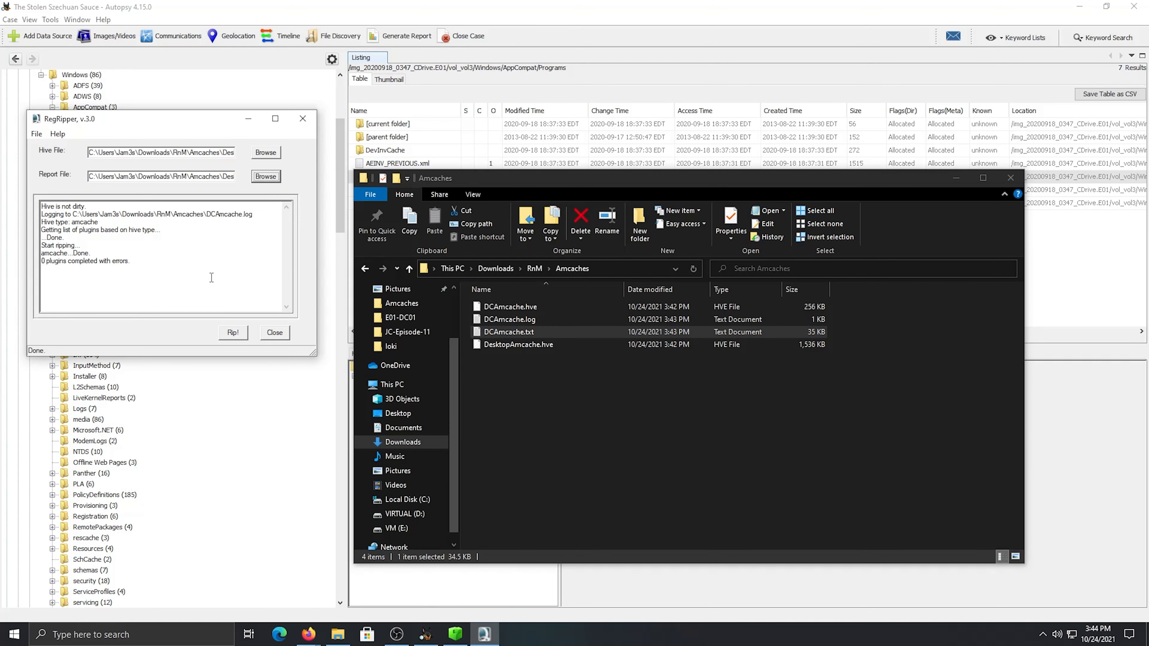
left_click(236, 333)
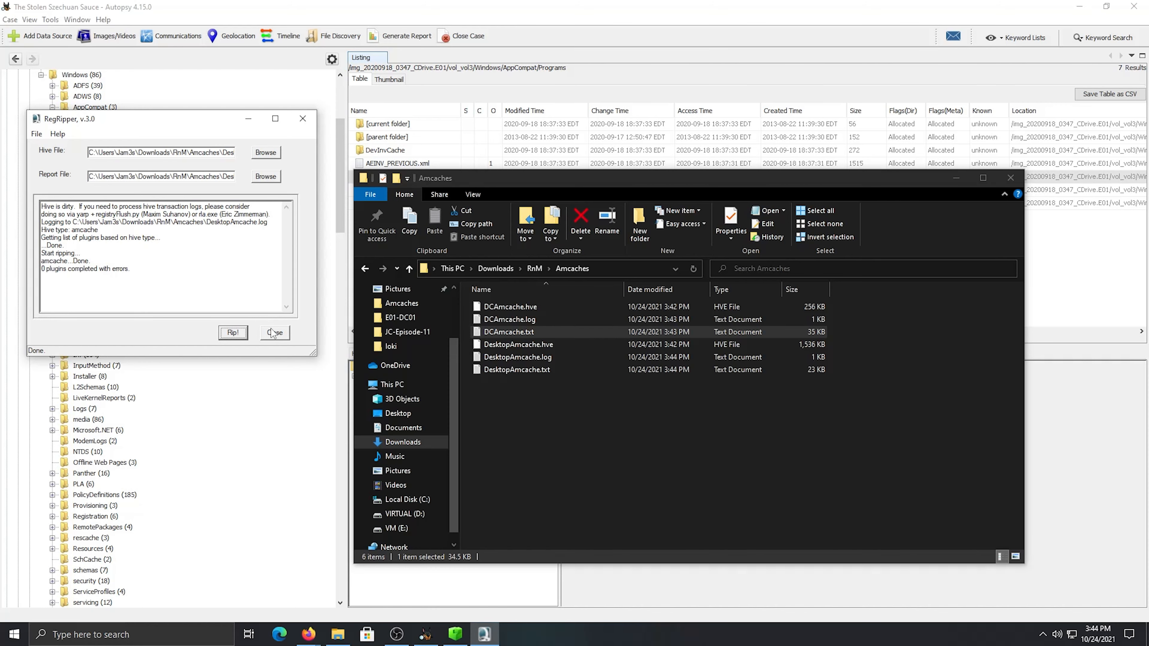
Open the DesktopAmcache.txt report from the Amcaches folder and skim its first InventoryApplicationFile entries
double_click(528, 370)
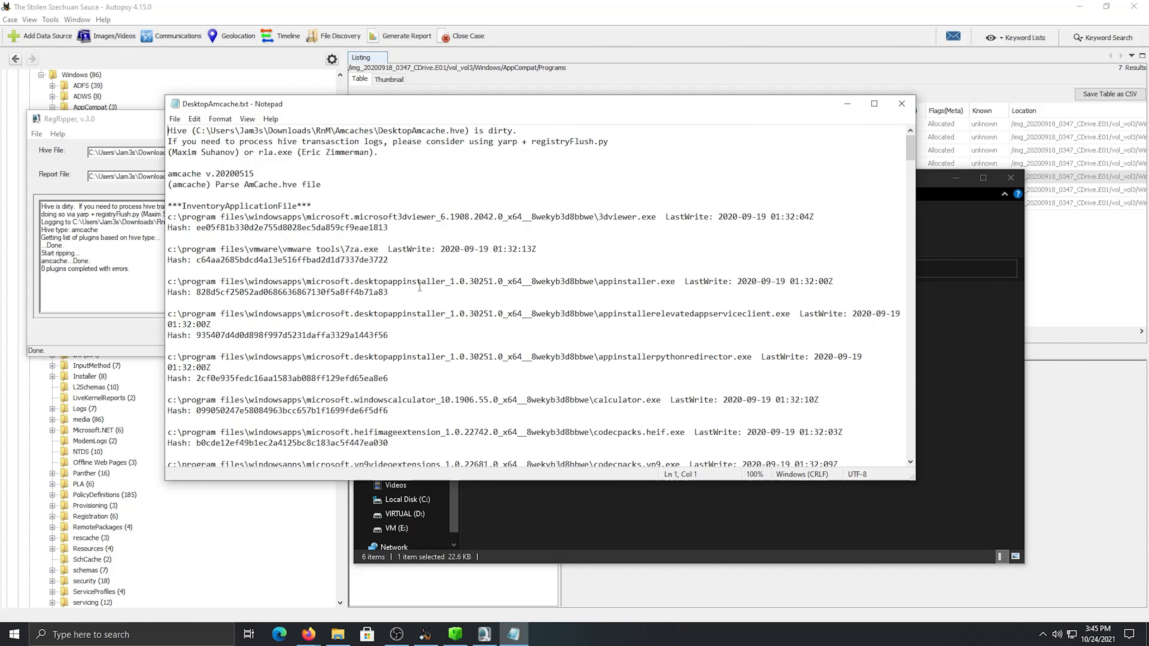
scroll(419, 286, "down", 4)
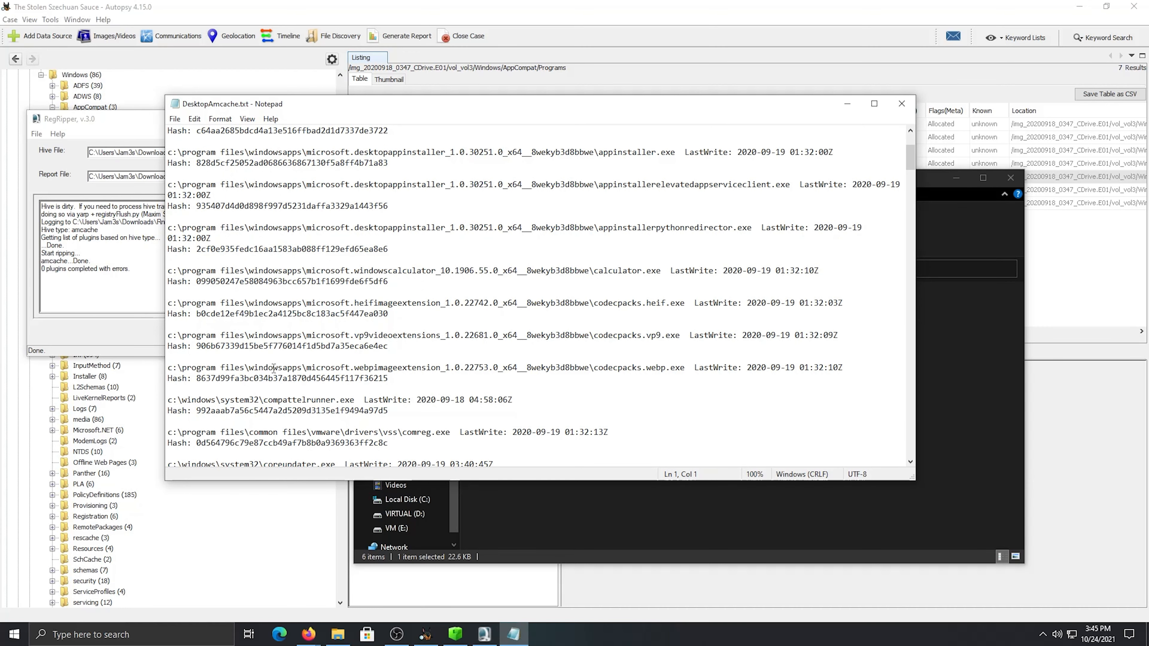
scroll(275, 376, "down", 2)
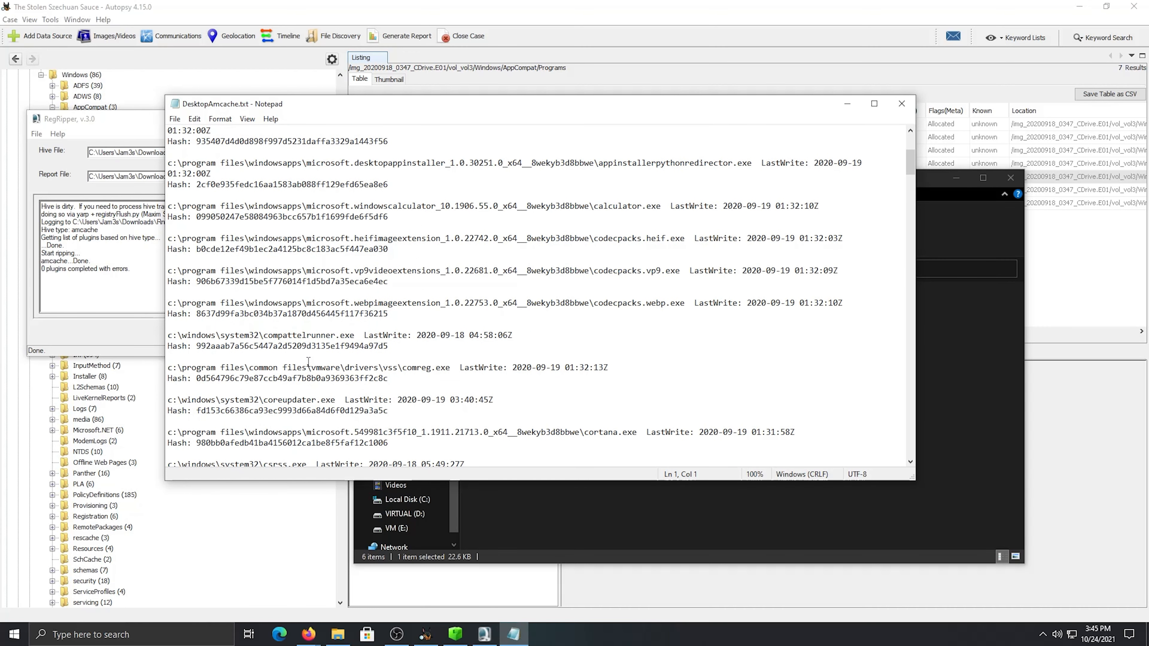
scroll(308, 362, "down", 1)
scroll(333, 322, "up", 1)
scroll(321, 356, "down", 1)
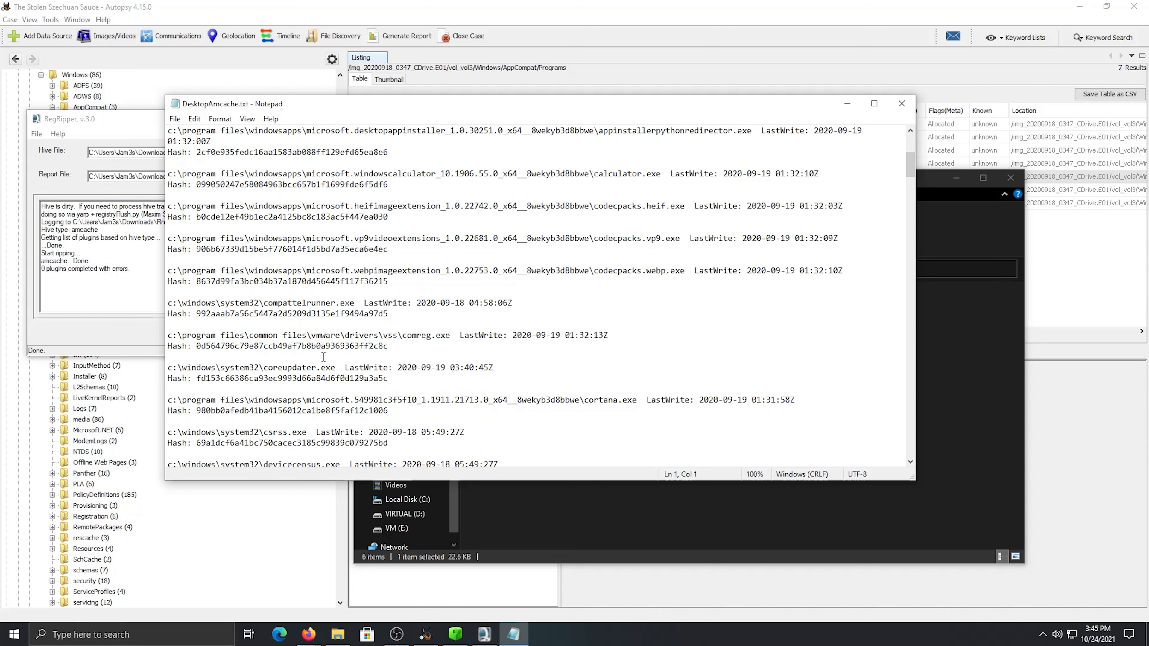
scroll(437, 394, "down", 1)
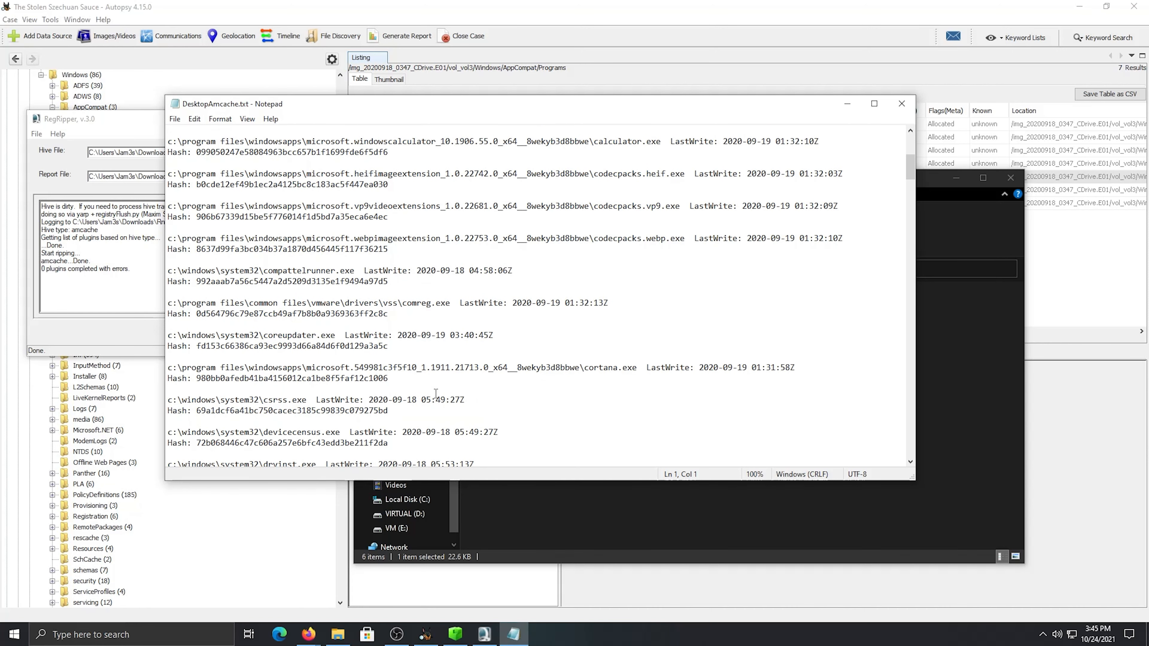
scroll(429, 349, "up", 4)
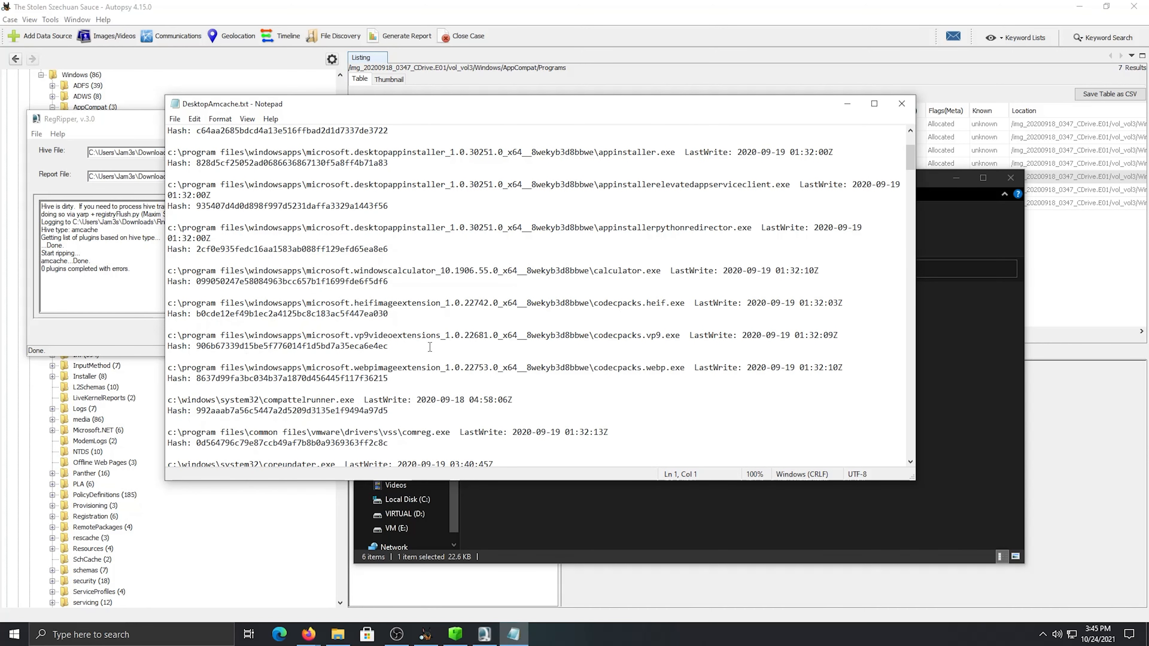
scroll(308, 242, "up", 3)
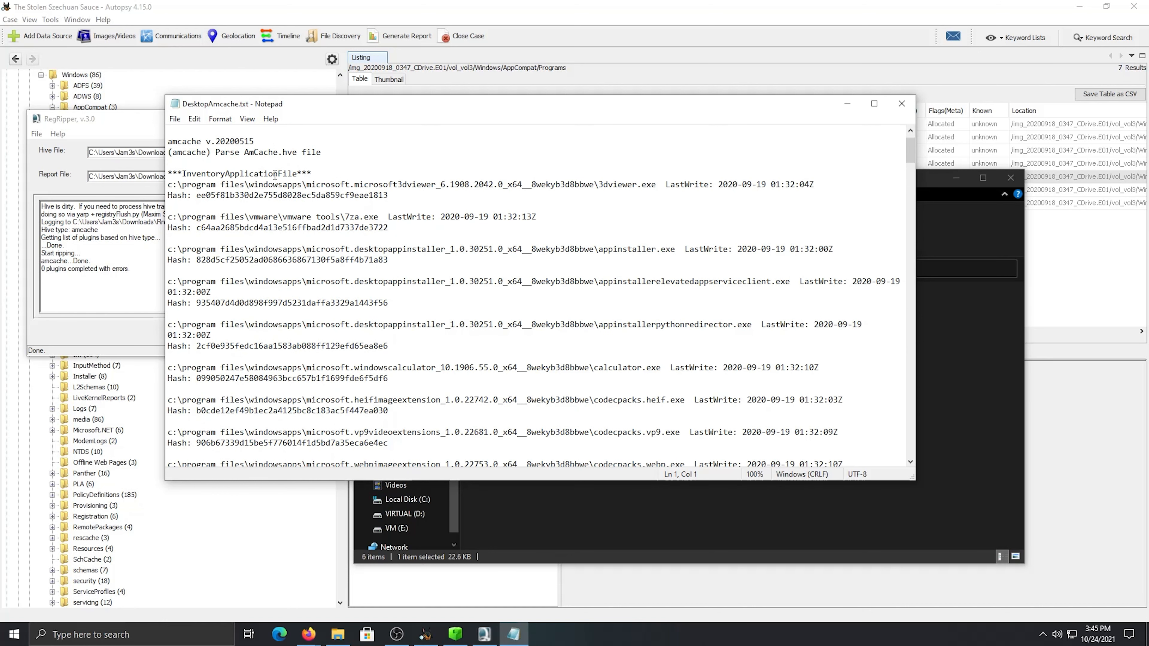
Examine the paths and hashes of the VMware Tools and WindowsApps entries in the desktop Amcache report for anything unusual
left_click_drag(317, 184, 355, 217)
left_click(350, 218)
left_click_drag(269, 218, 313, 218)
scroll(314, 226, "down", 1)
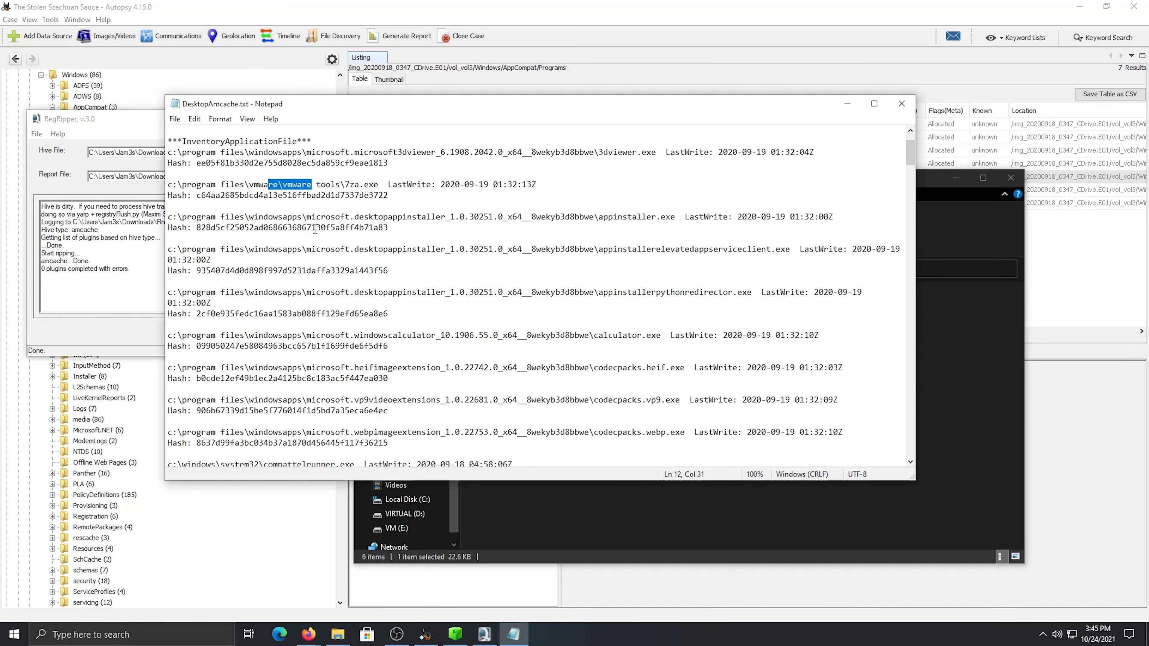
left_click(317, 250)
scroll(320, 251, "down", 3)
left_click_drag(402, 271, 509, 283)
left_click(523, 294)
scroll(521, 321, "down", 1)
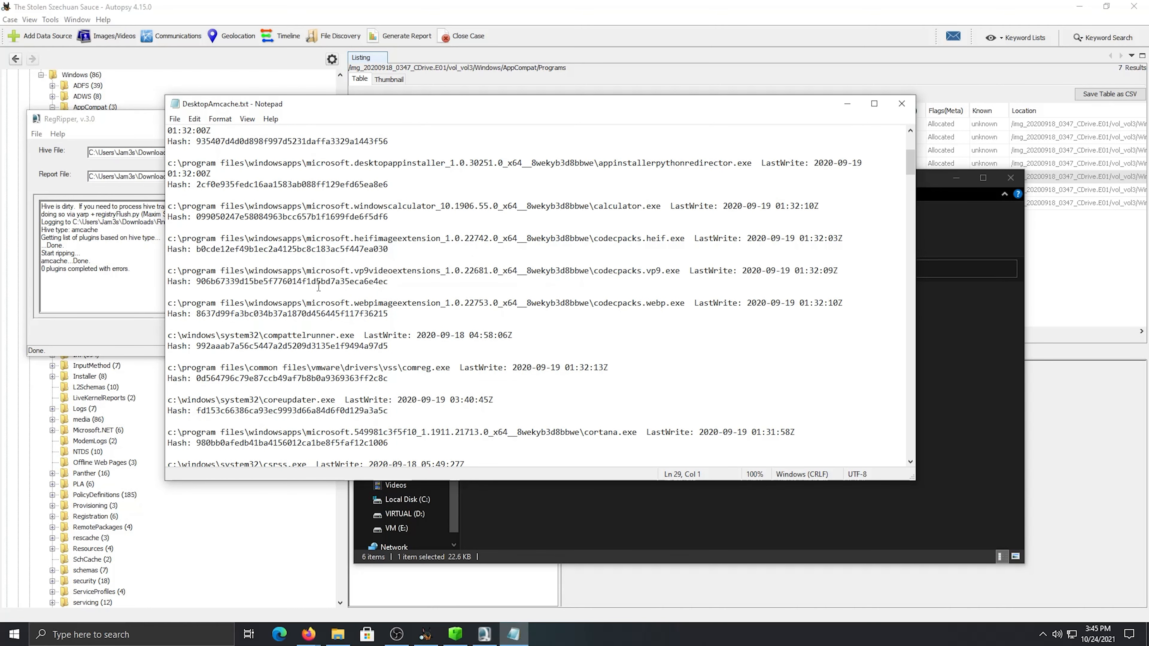
left_click_drag(355, 270, 388, 282)
left_click(502, 303)
Copy the file name compattelrunner.exe from its c:\windows\system32 entry in the desktop Amcache report
scroll(385, 302, "down", 1)
double_click(286, 300)
left_click(357, 302)
left_click_drag(356, 302, 264, 302)
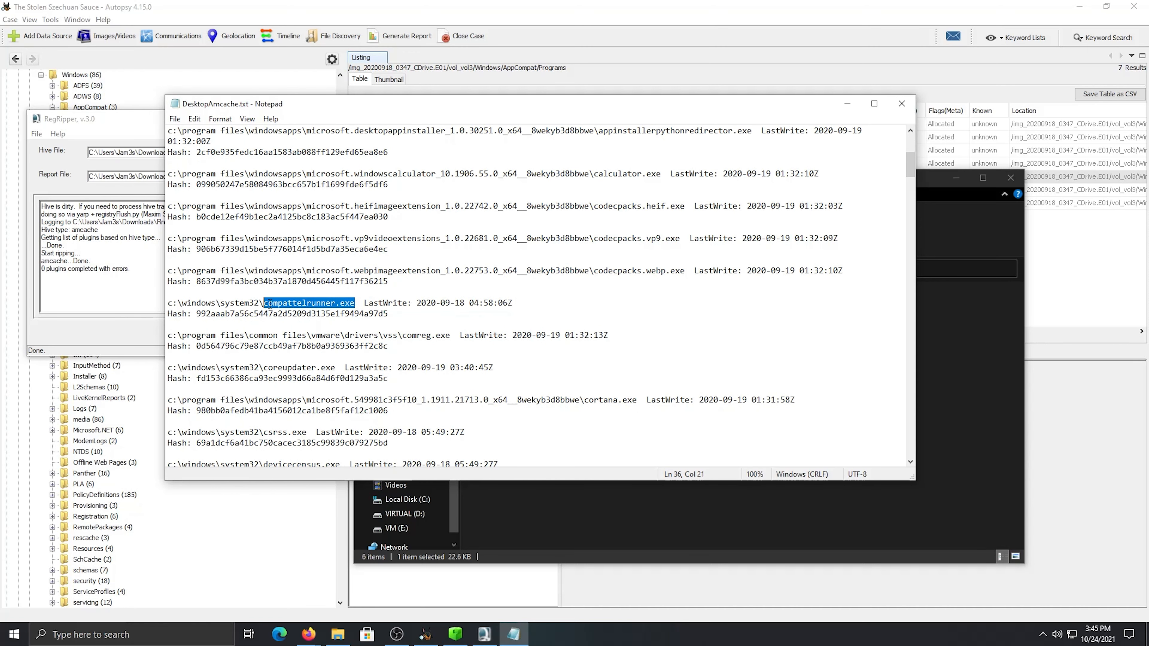
right_click(274, 304)
left_click(334, 343)
Switch to Firefox and search Google for the copied name compattelrunner.exe in a new tab
left_click(309, 634)
left_click(286, 591)
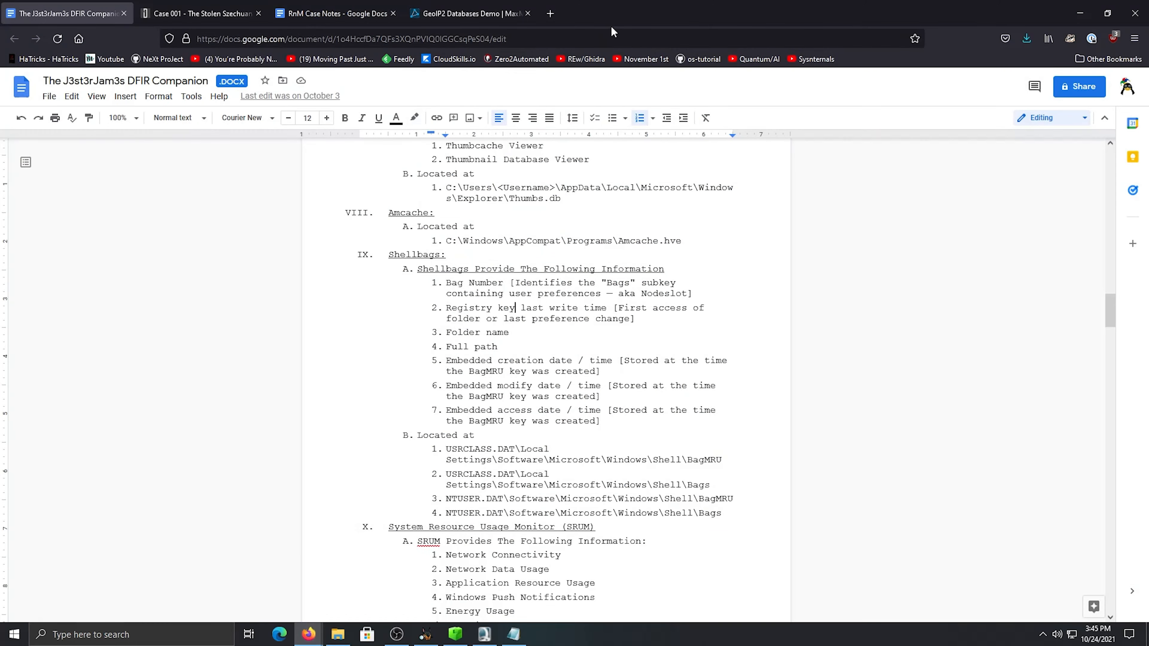
left_click(550, 13)
right_click(434, 41)
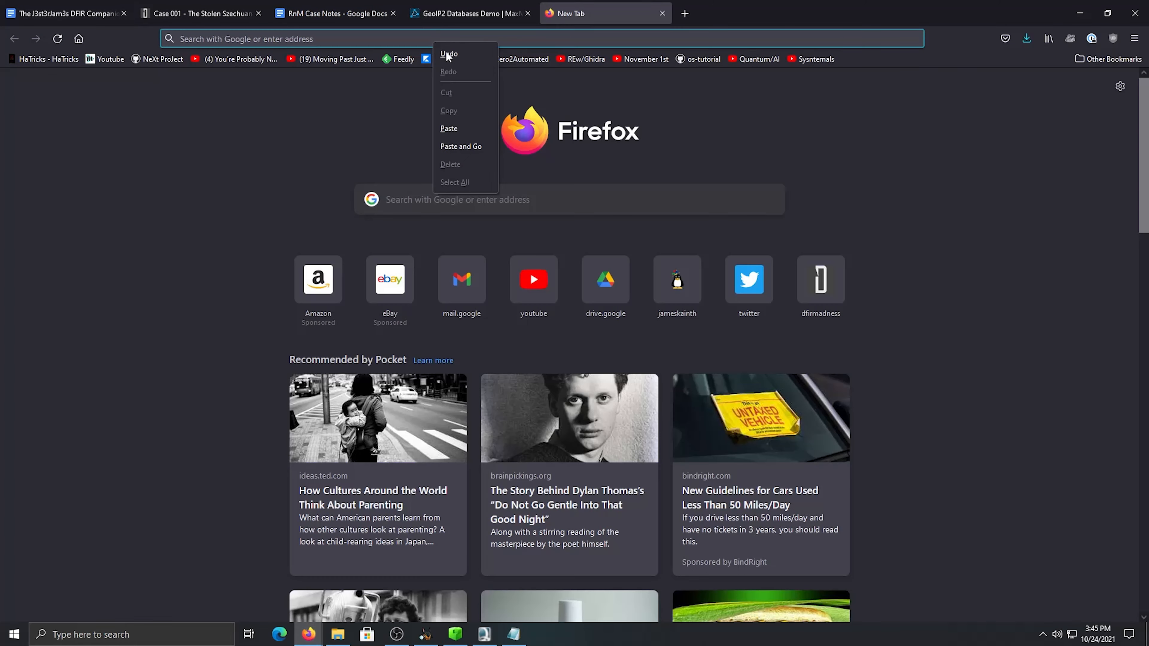
left_click(471, 147)
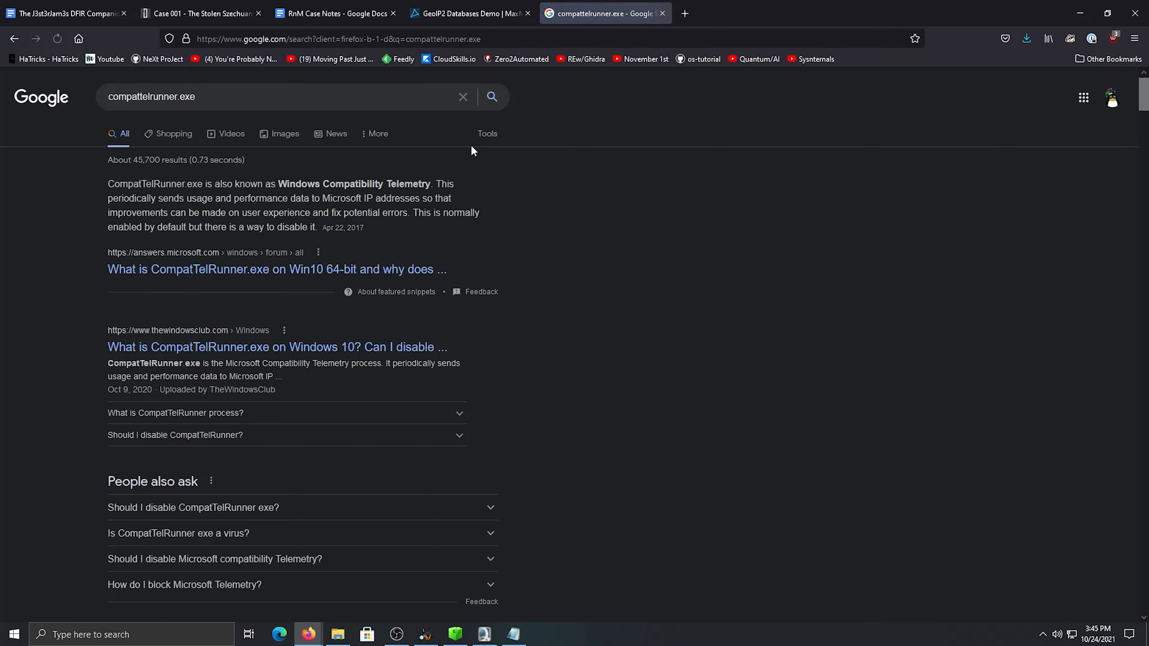
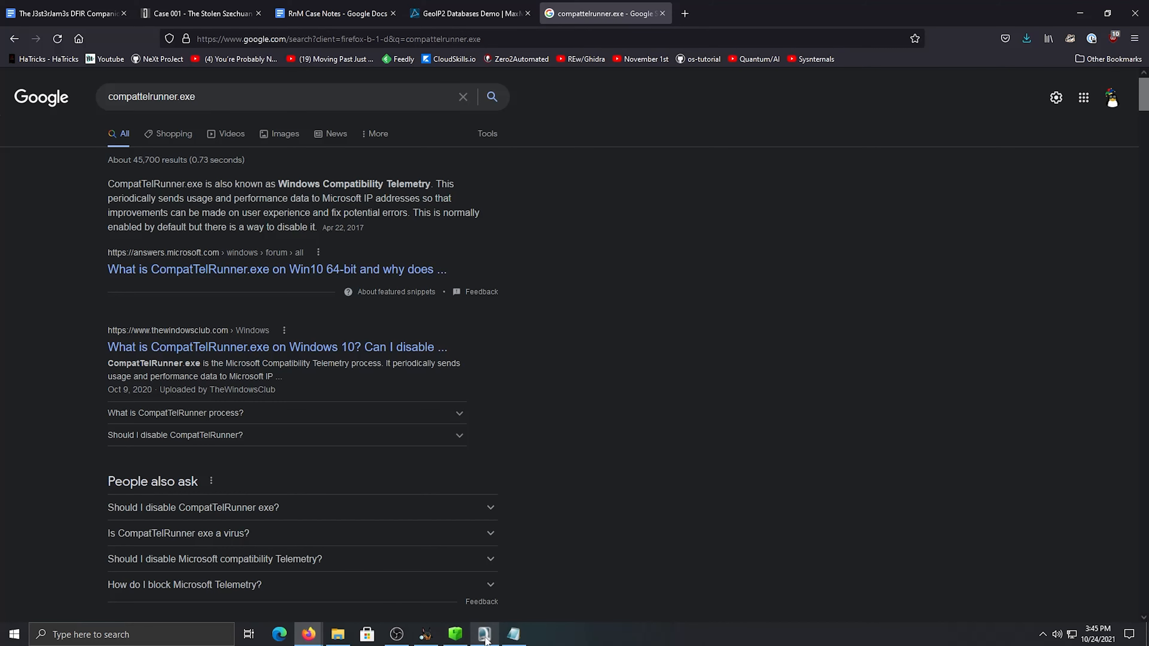
Open VirusTotal in a new browser tab and bring up its search form for hashes
left_click(684, 13)
type("vi")
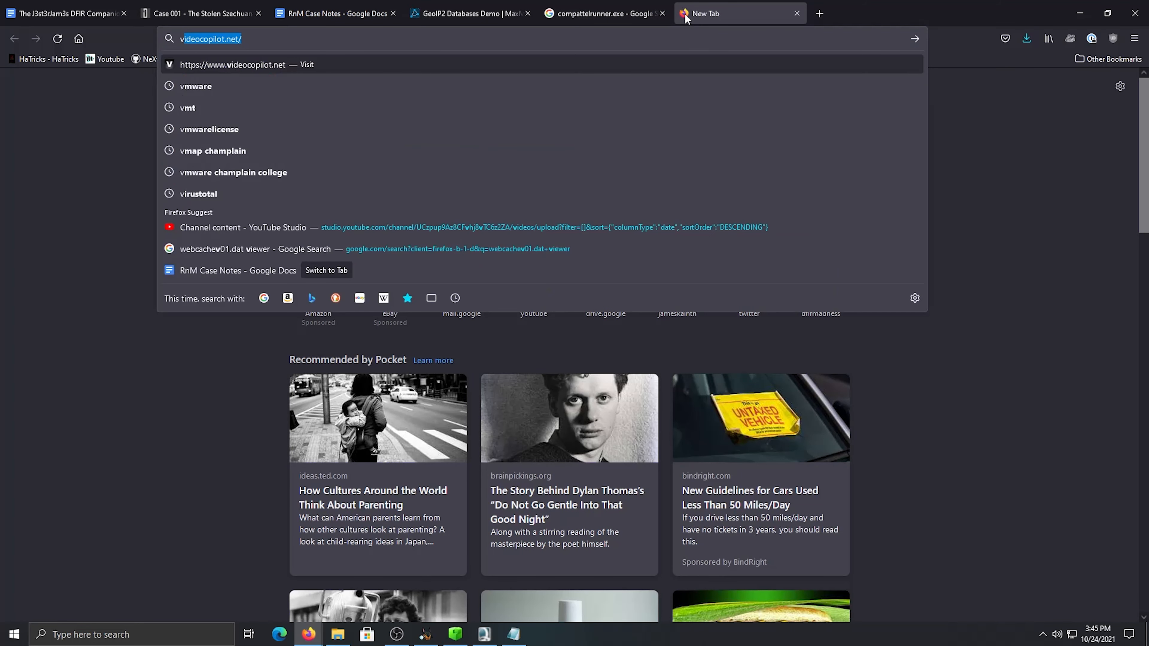
type("rf")
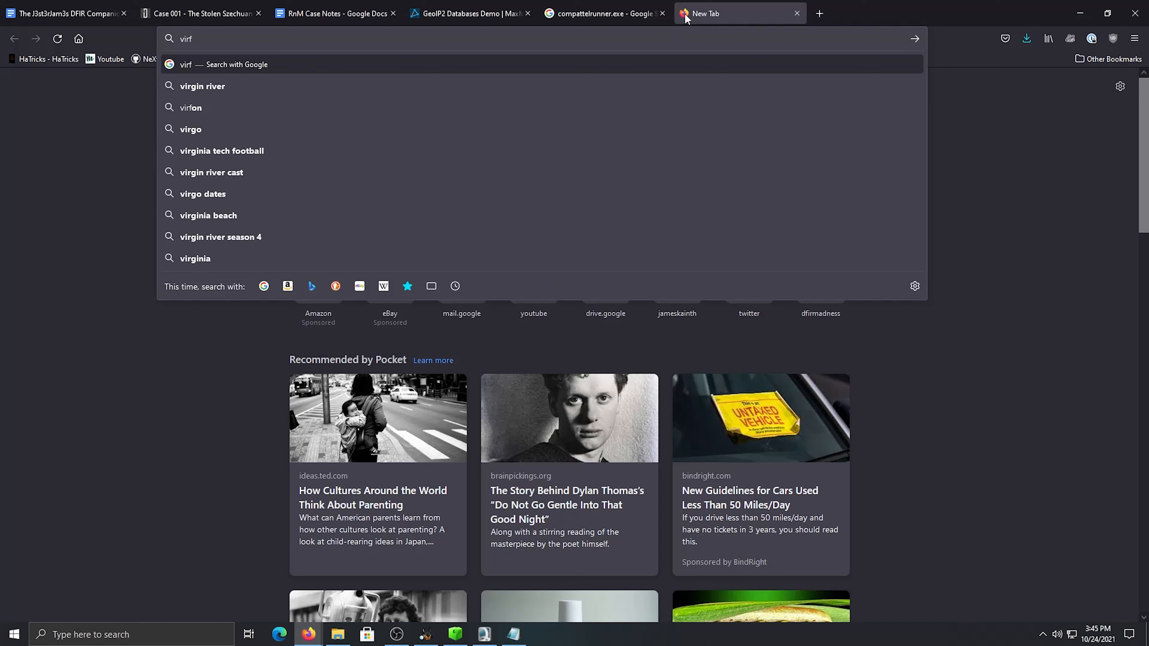
key("BackSpace")
type("u")
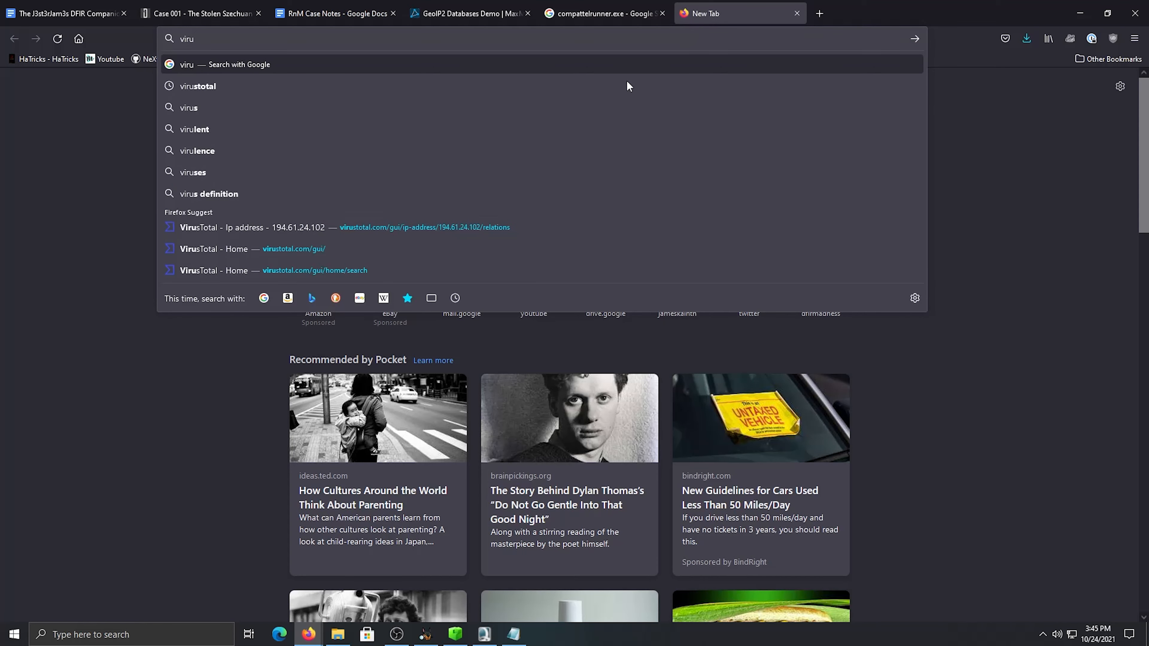
left_click(321, 247)
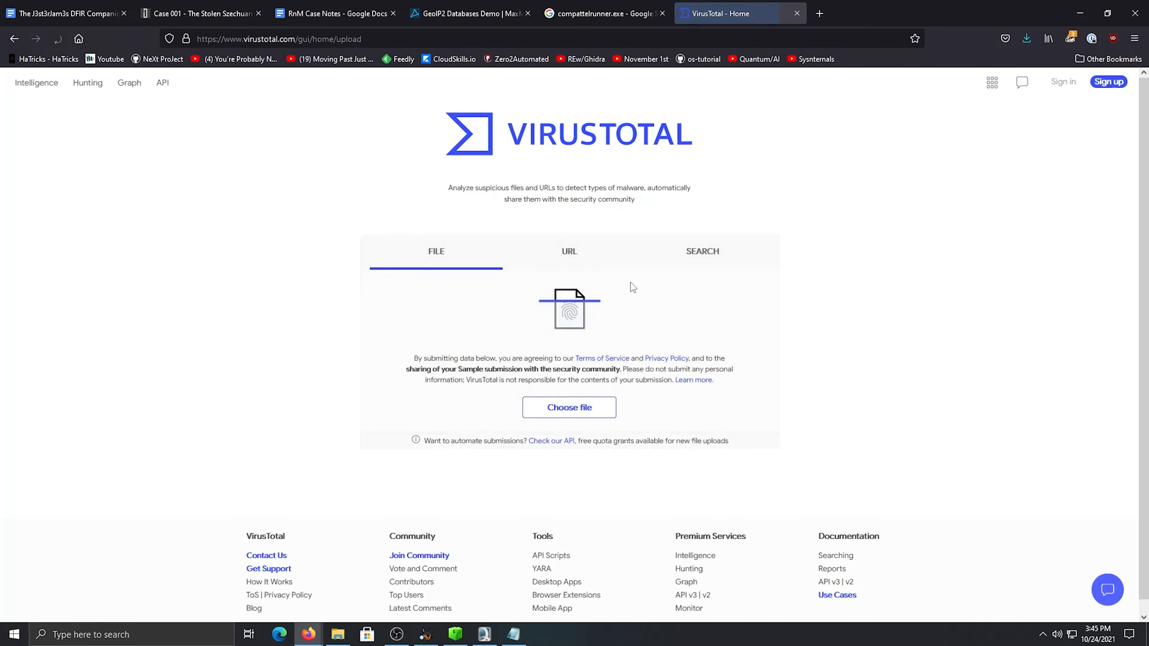
left_click(703, 251)
Copy the hash of compattelrunner.exe from the DesktopAmcache.txt report in Notepad
left_click(514, 634)
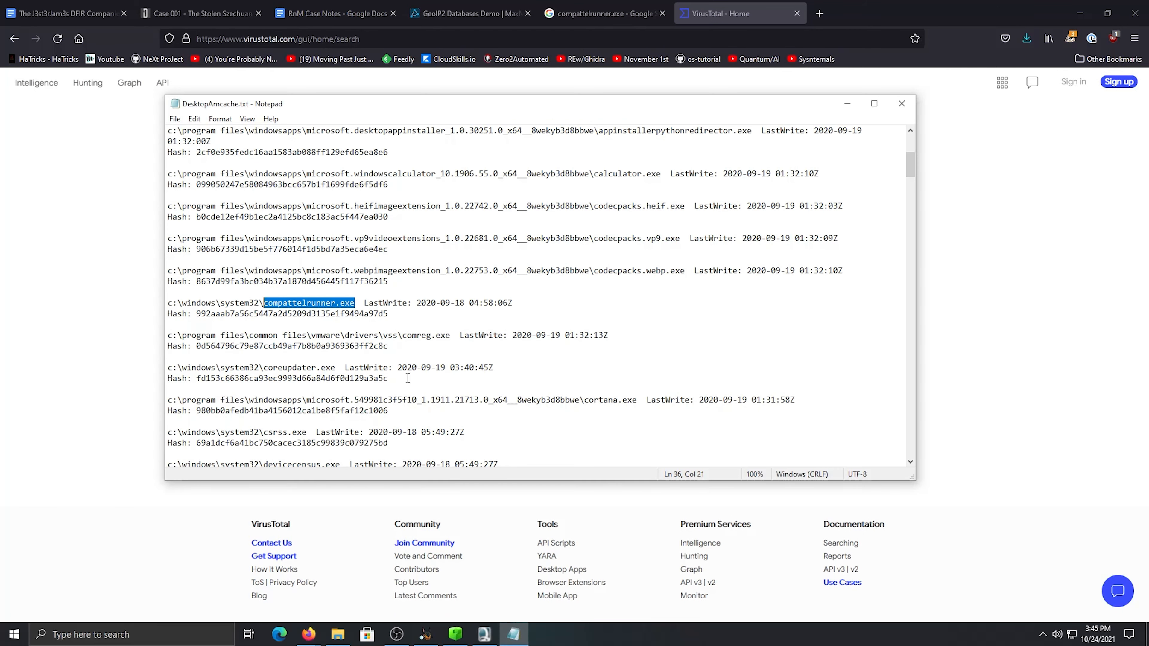
left_click_drag(388, 313, 197, 313)
right_click(198, 319)
left_click(227, 356)
Return to Firefox and look up the copied compattelrunner.exe hash on VirusTotal
left_click(108, 355)
left_click(567, 349)
right_click(566, 350)
left_click(628, 439)
key("Return")
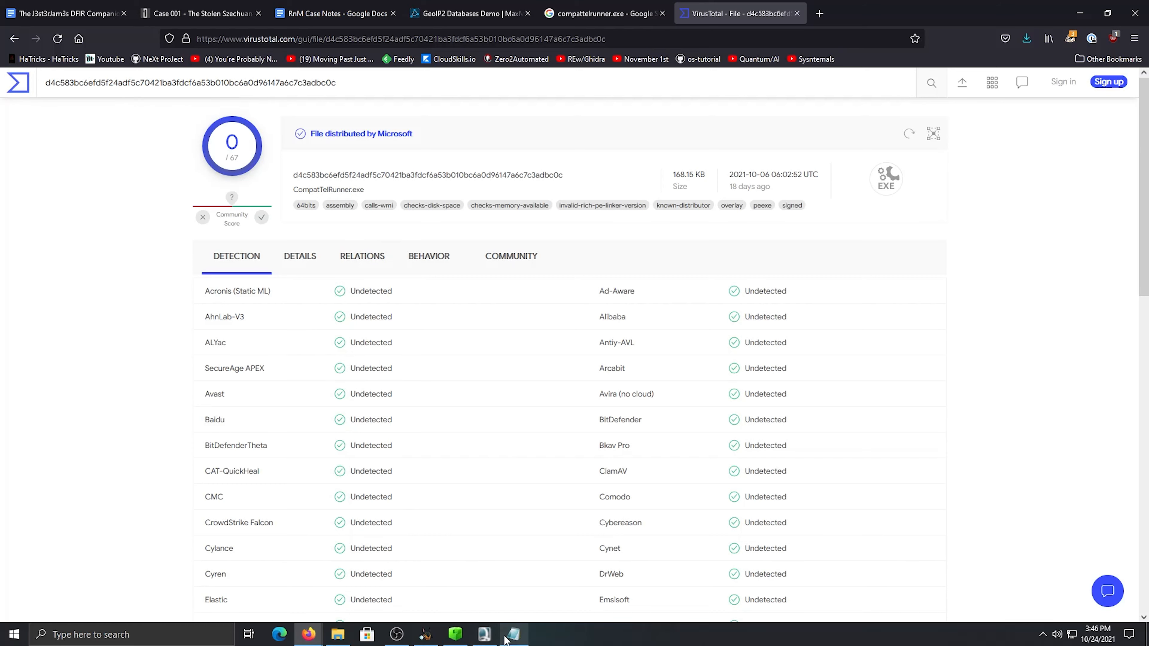
Switch to the desktop Amcache report in Notepad and copy the hash of c:\windows\system32\coreupdater.exe
left_click(513, 634)
left_click(336, 334)
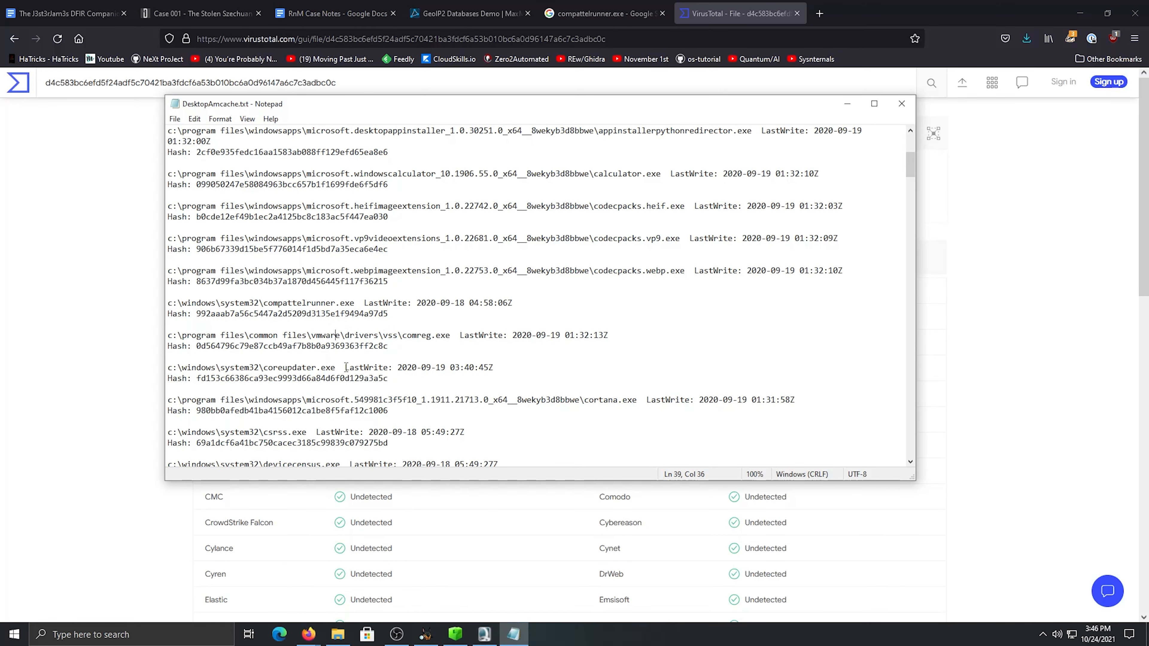
scroll(298, 365, "down", 1)
left_click(392, 336)
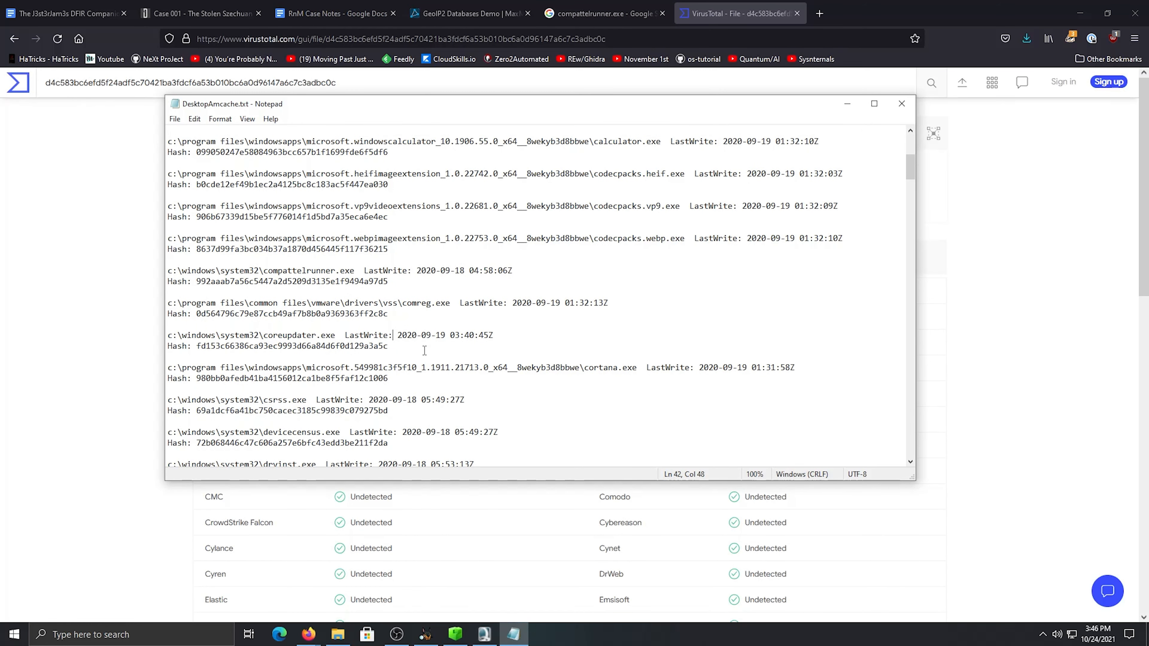
left_click_drag(401, 346, 196, 346)
right_click(213, 349)
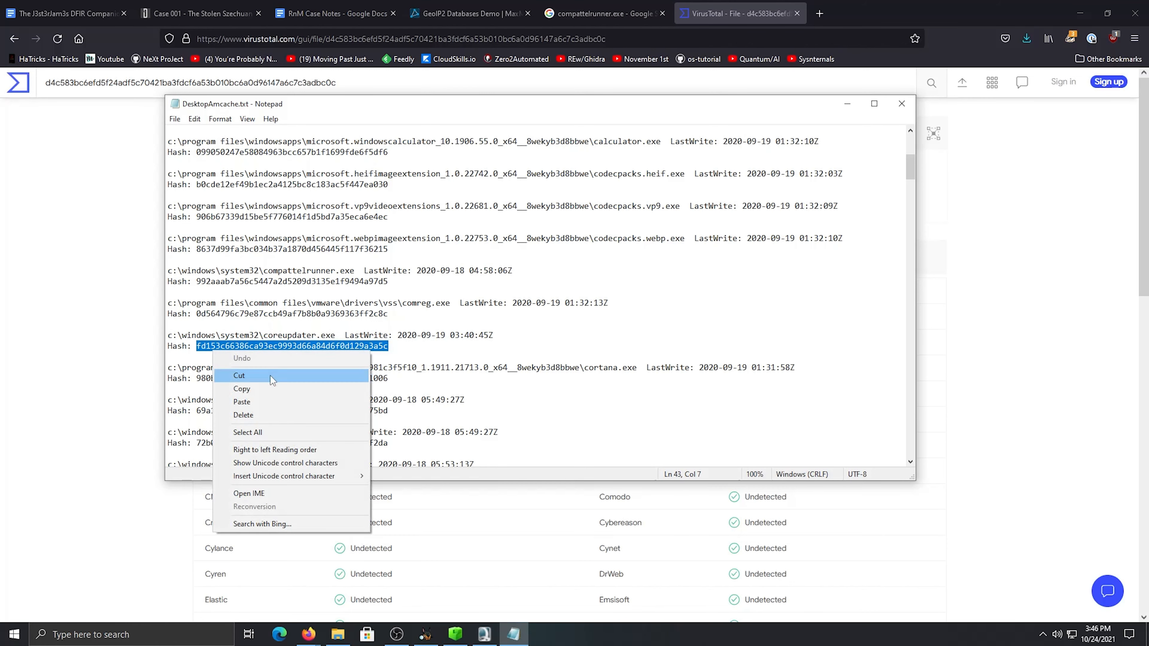
left_click(241, 388)
left_click(374, 346)
scroll(430, 303, "down", 1)
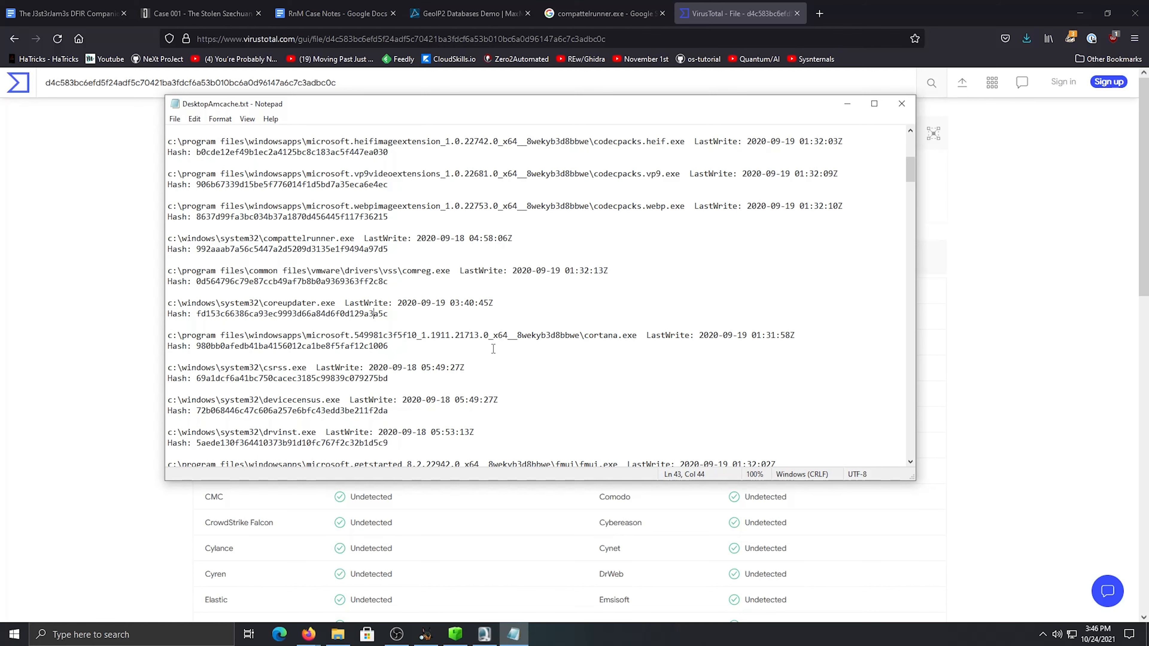
Search Google for coreupdater in the existing search tab, accepting the suggested spelling "core updater"
left_click(598, 14)
left_click(267, 98)
key("ctrl+a")
type("core")
type("updatree")
key("BackSpace")
key("BackSpace")
key("BackSpace")
type("er")
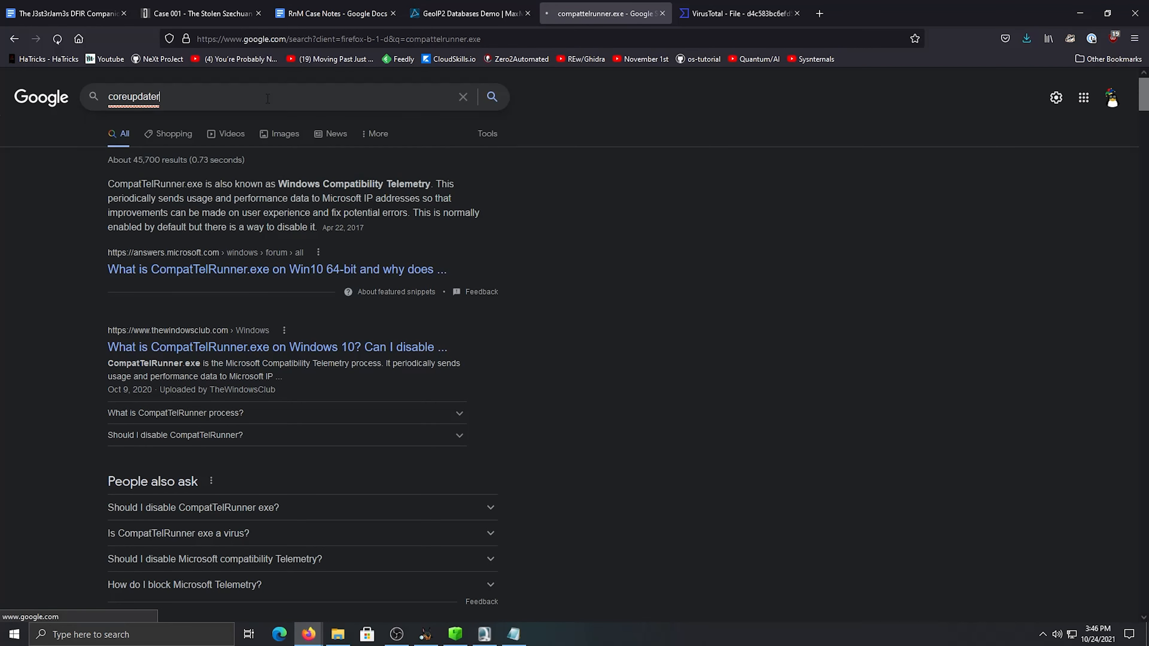
key("Return")
left_click(223, 182)
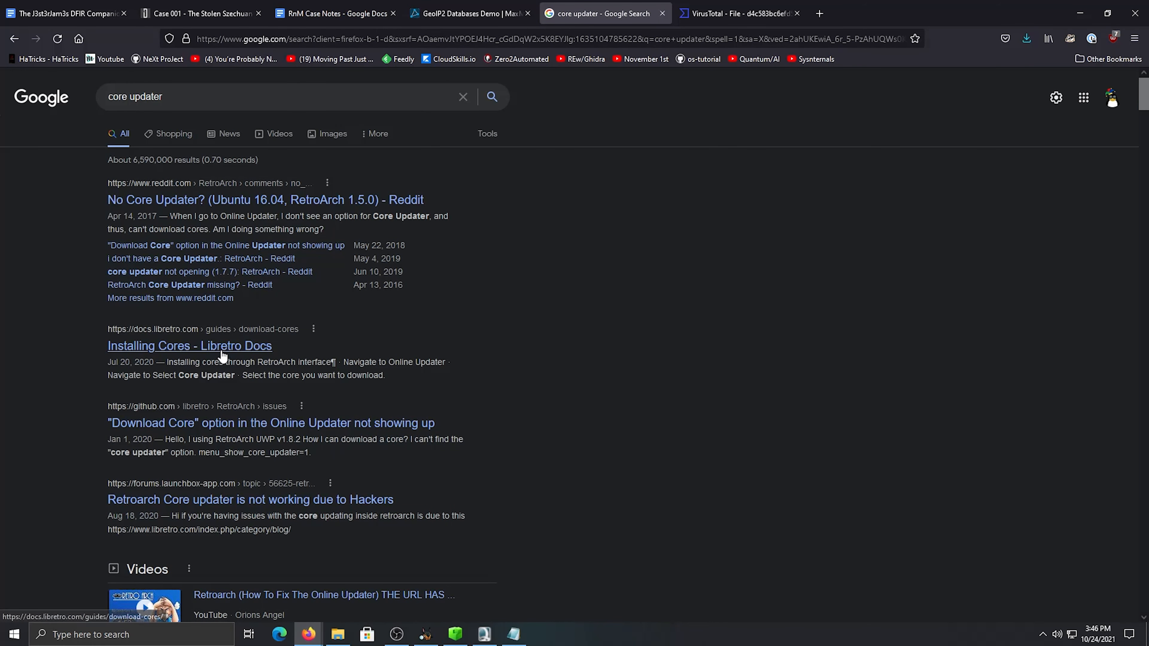
Refine the Google search to "core updater windows" and skim the results for a legitimate Windows program
left_click(180, 103)
type("windwoas")
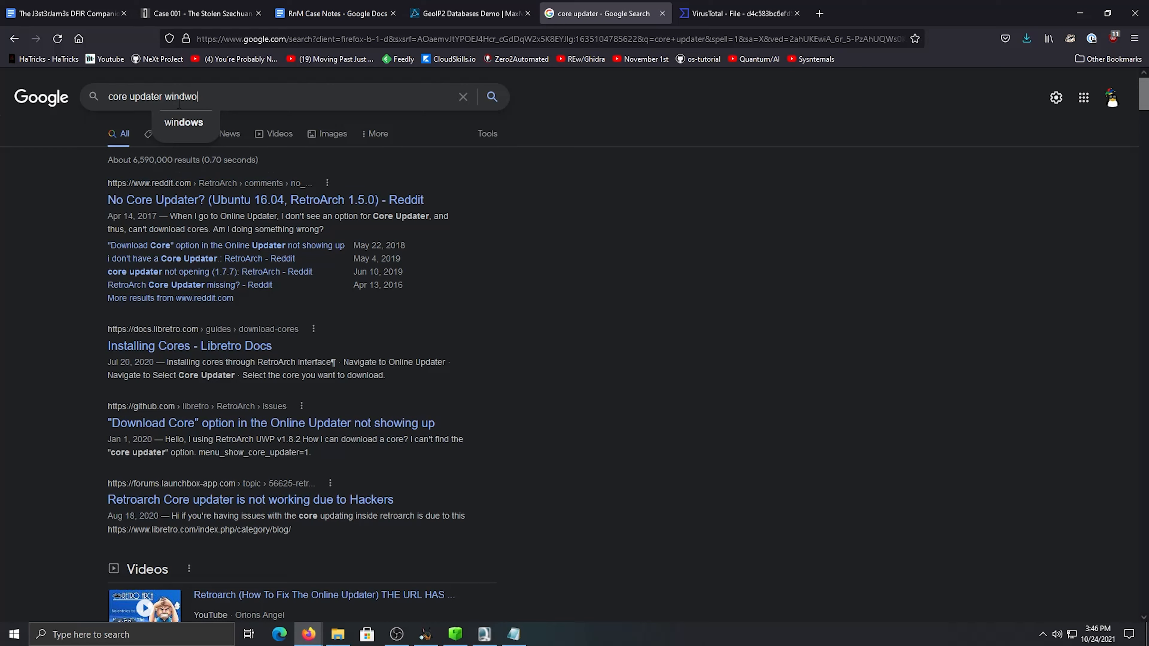
key("Return")
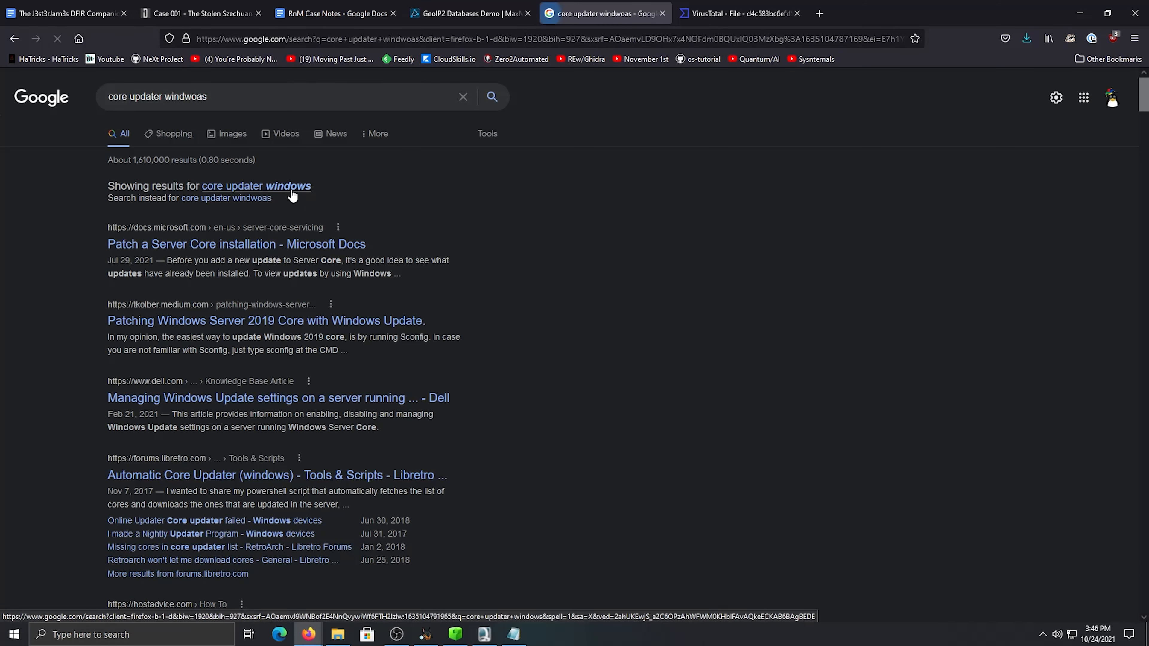
left_click(289, 188)
scroll(265, 362, "down", 1)
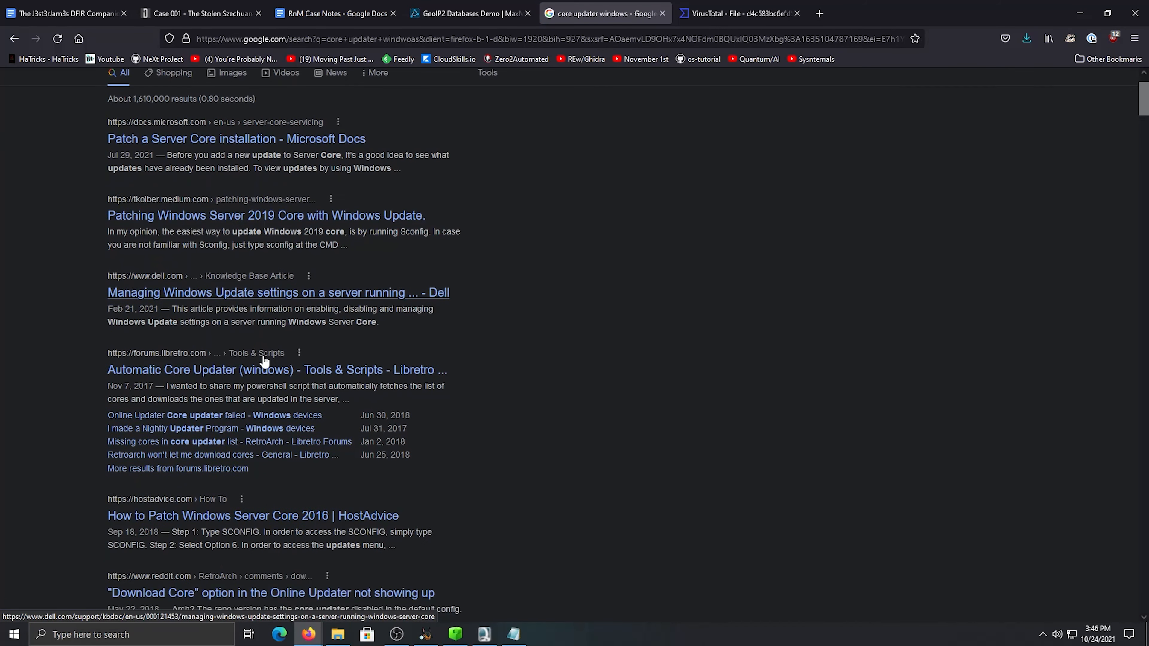
scroll(265, 358, "down", 2)
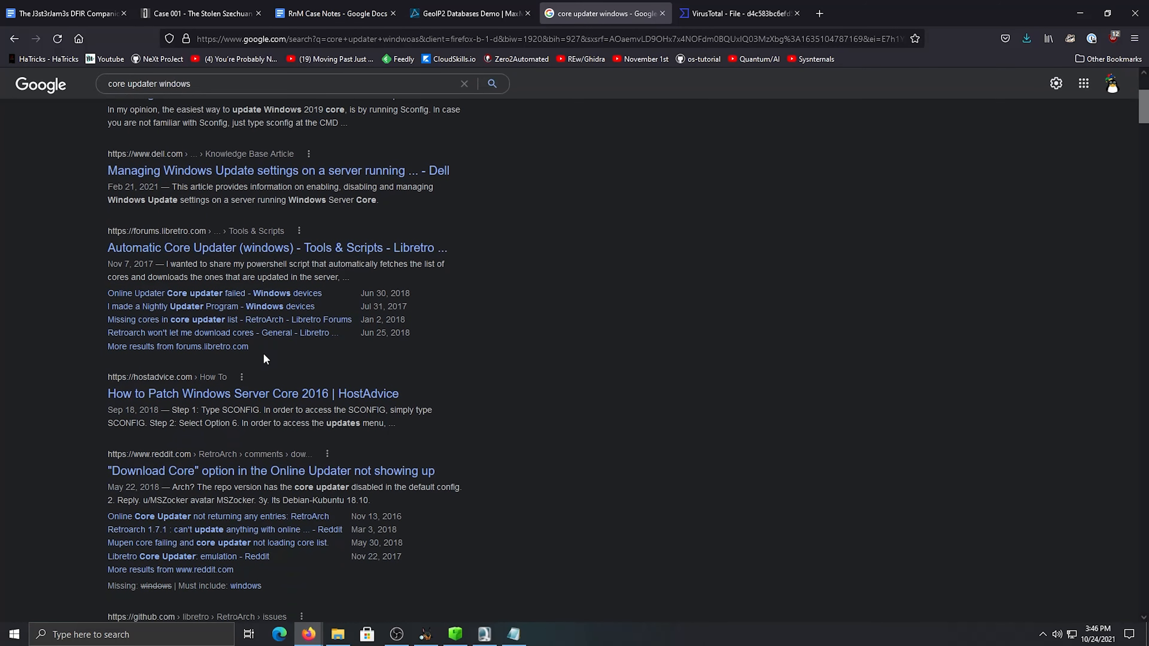
scroll(263, 358, "up", 3)
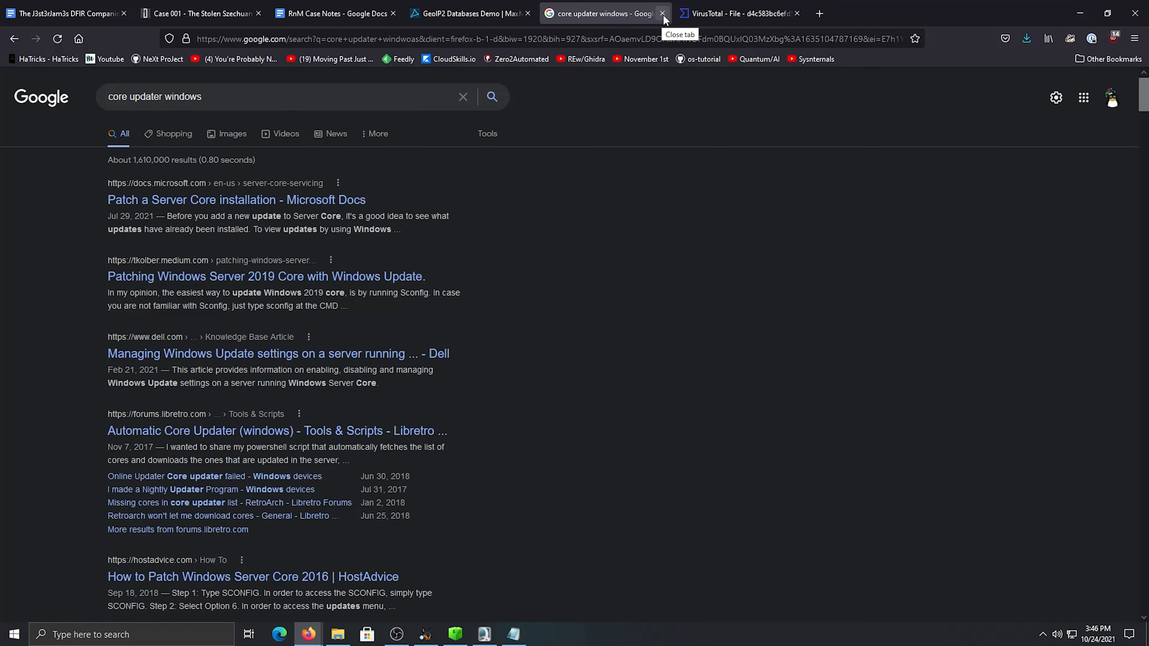
Search Google for lolbins and open the LOLBAS project site from the results
left_click(403, 45)
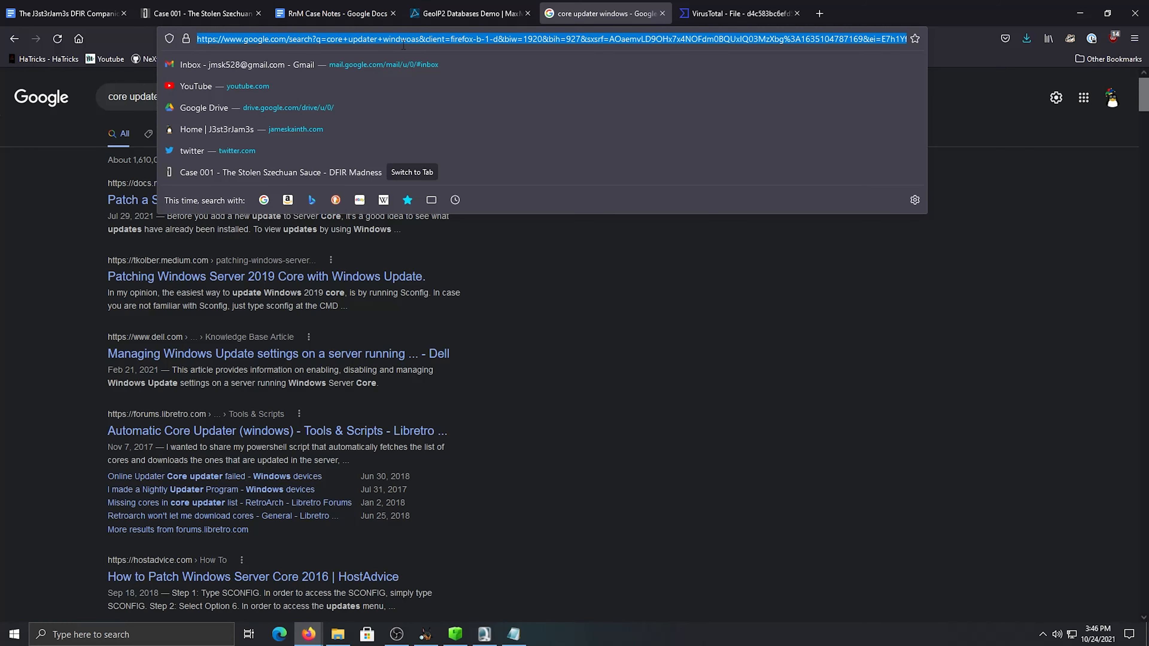
type("look")
key("BackSpace")
key("BackSpace")
key("BackSpace")
type("olbins")
key("Return")
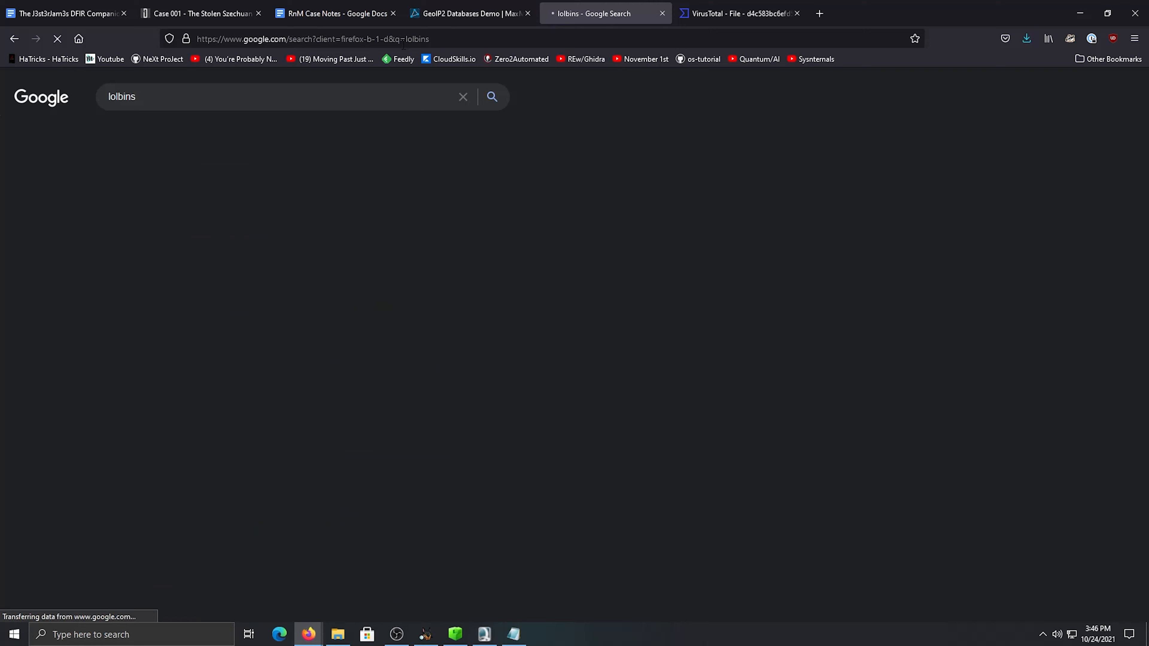
left_click(150, 198)
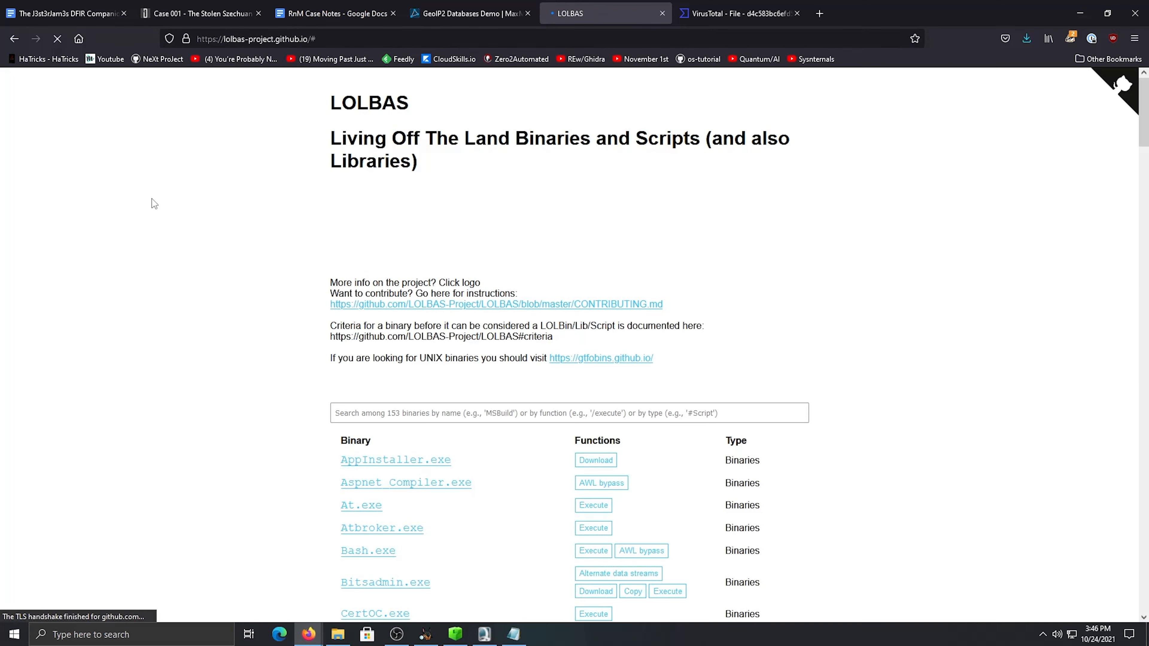
Look through the LOLBAS list of living-off-the-land binaries, and close its tab when finished
scroll(374, 290, "down", 5)
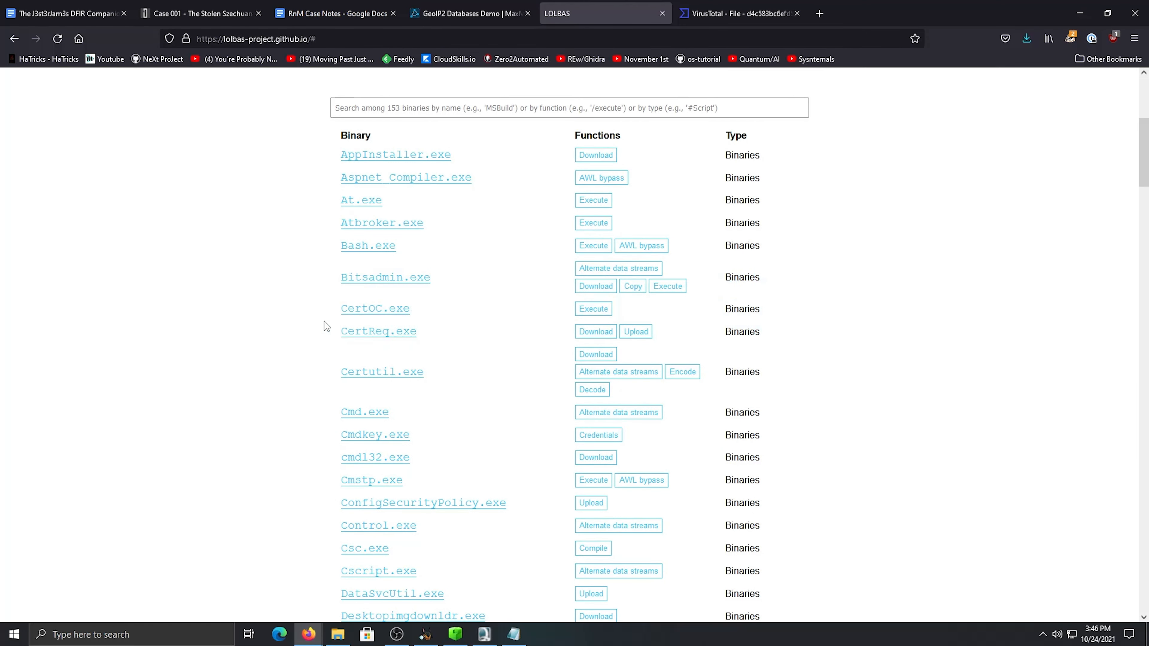
scroll(323, 324, "down", 3)
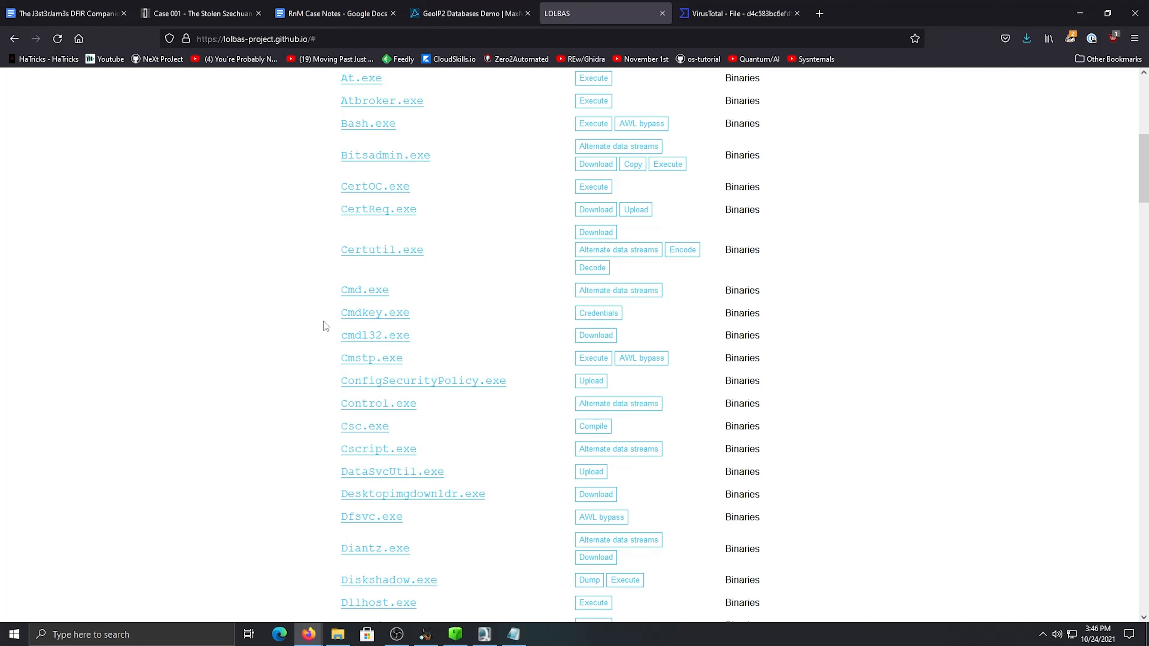
scroll(323, 322, "down", 3)
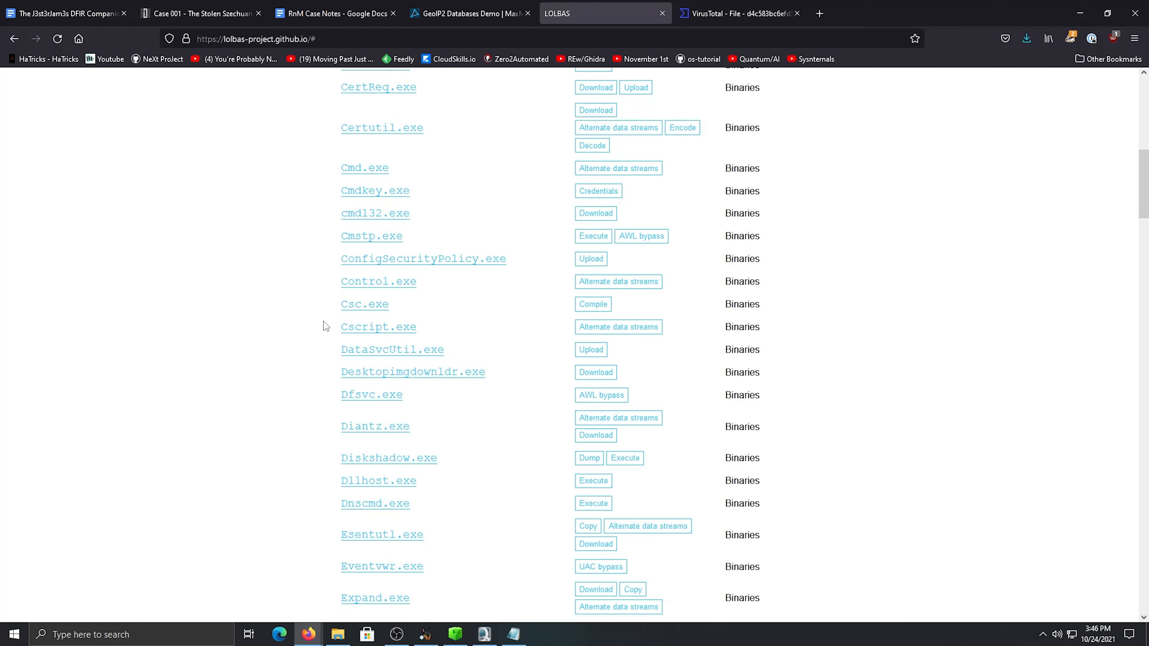
scroll(323, 322, "down", 4)
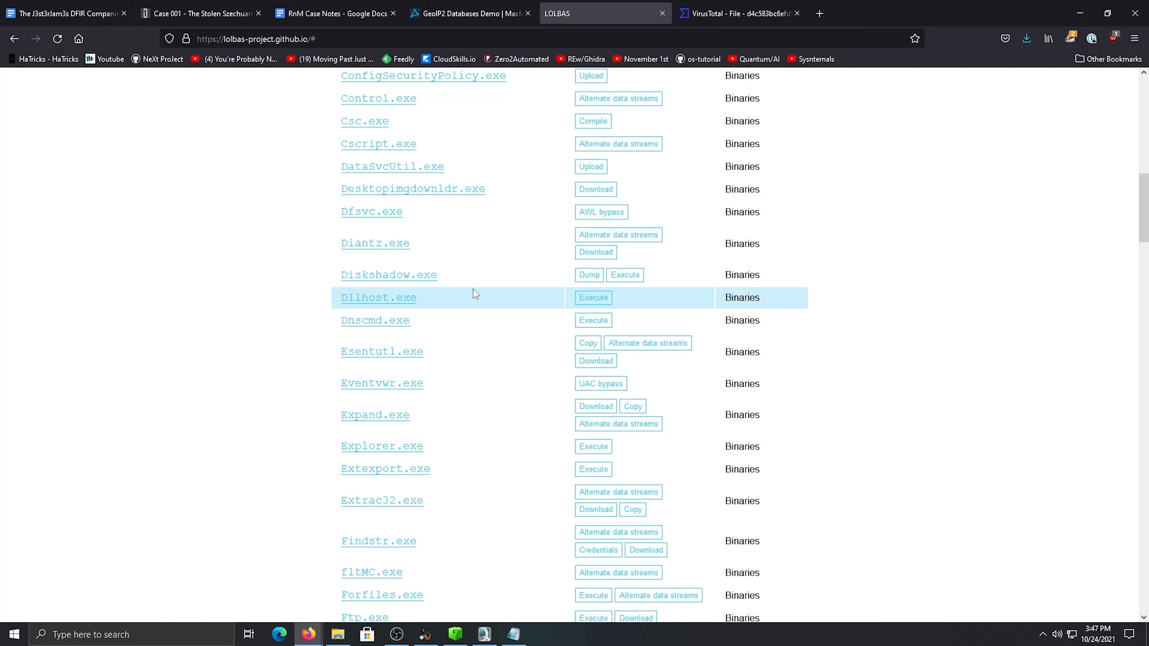
scroll(474, 289, "up", 7)
scroll(474, 289, "up", 10)
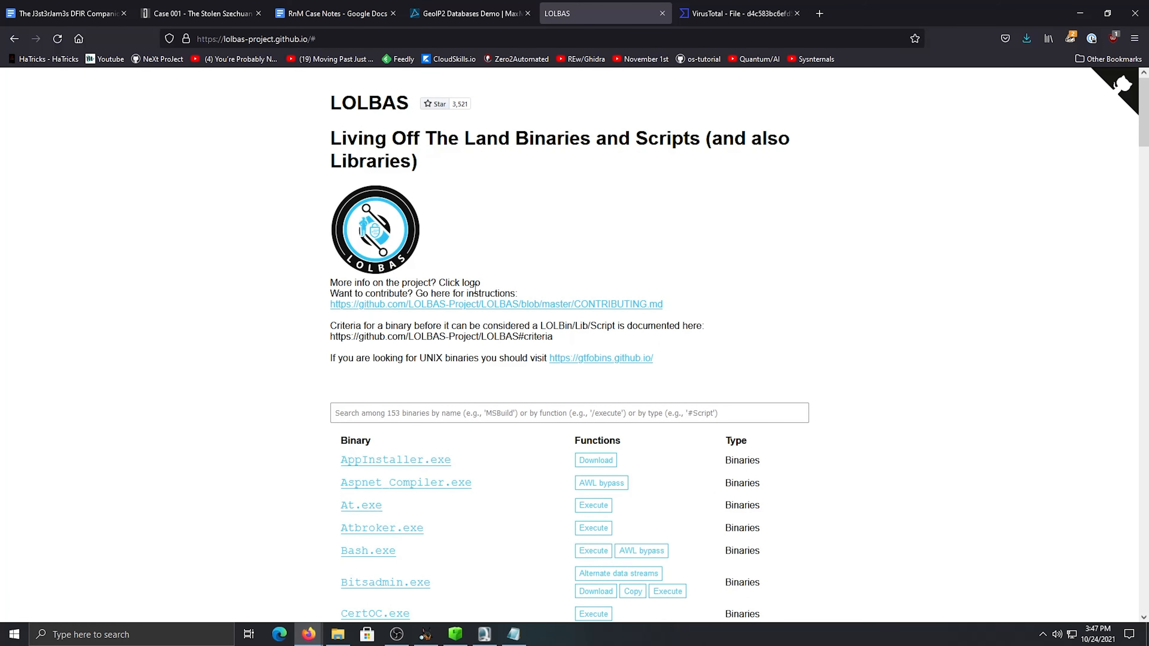
left_click(662, 13)
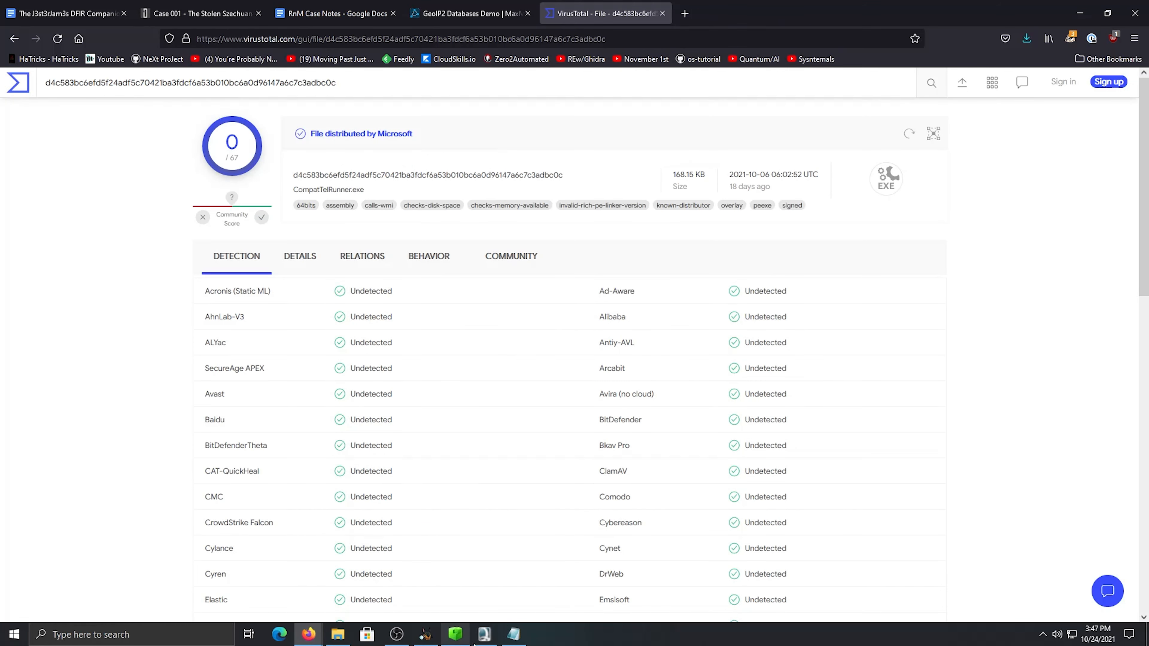
Copy the coreupdater.exe hash from the desktop Amcache report in Notepad and review the entries around it
left_click(514, 634)
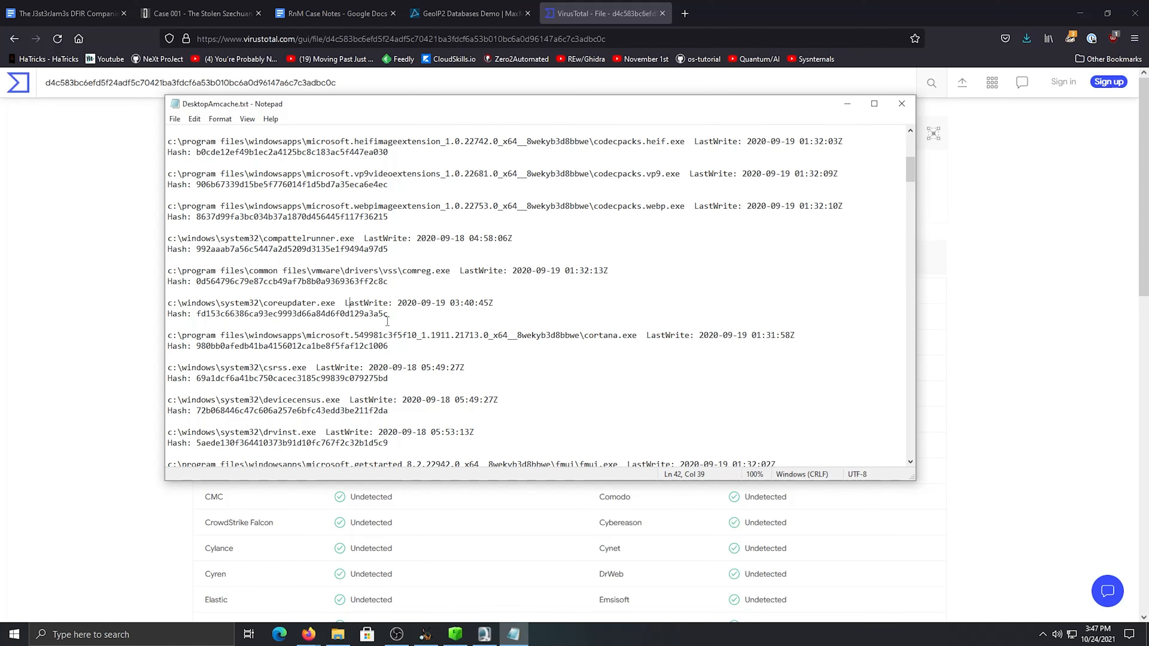
left_click_drag(388, 314, 197, 314)
right_click(198, 314)
left_click(226, 352)
left_click(311, 304)
scroll(190, 295, "up", 8)
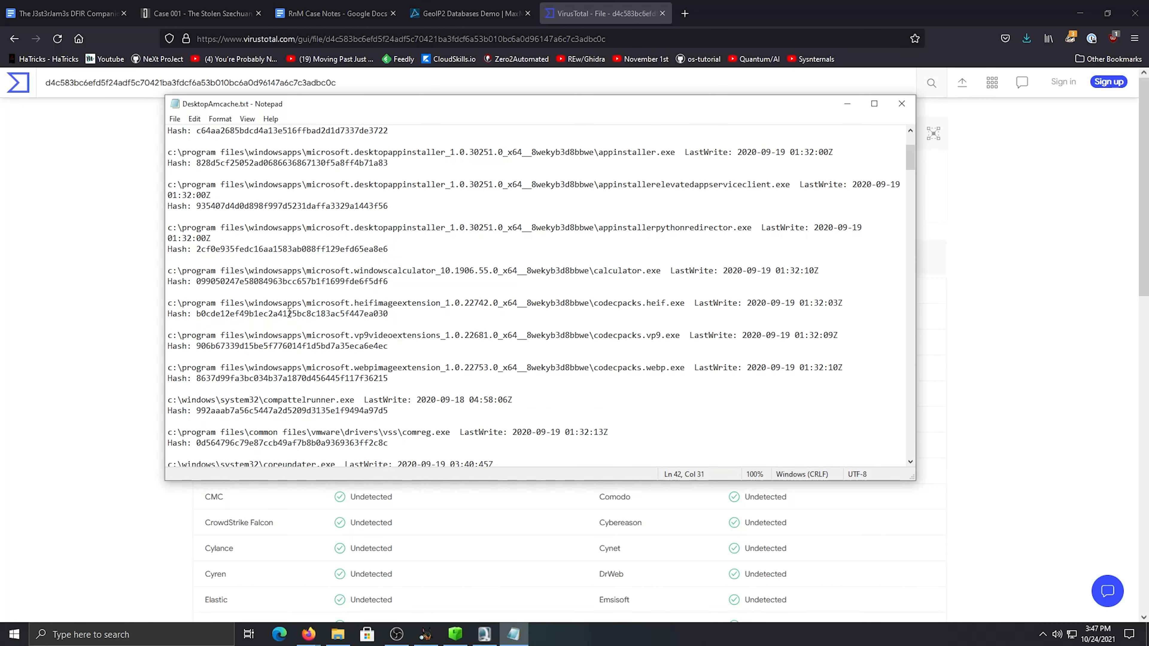
scroll(289, 313, "down", 7)
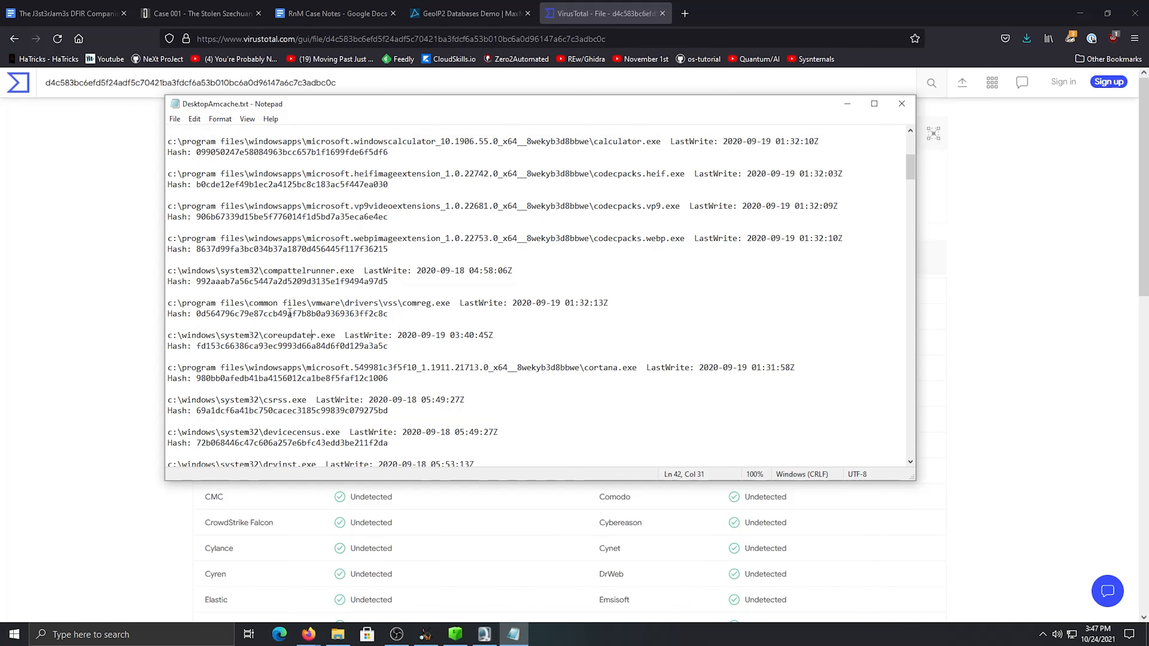
scroll(297, 264, "down", 1)
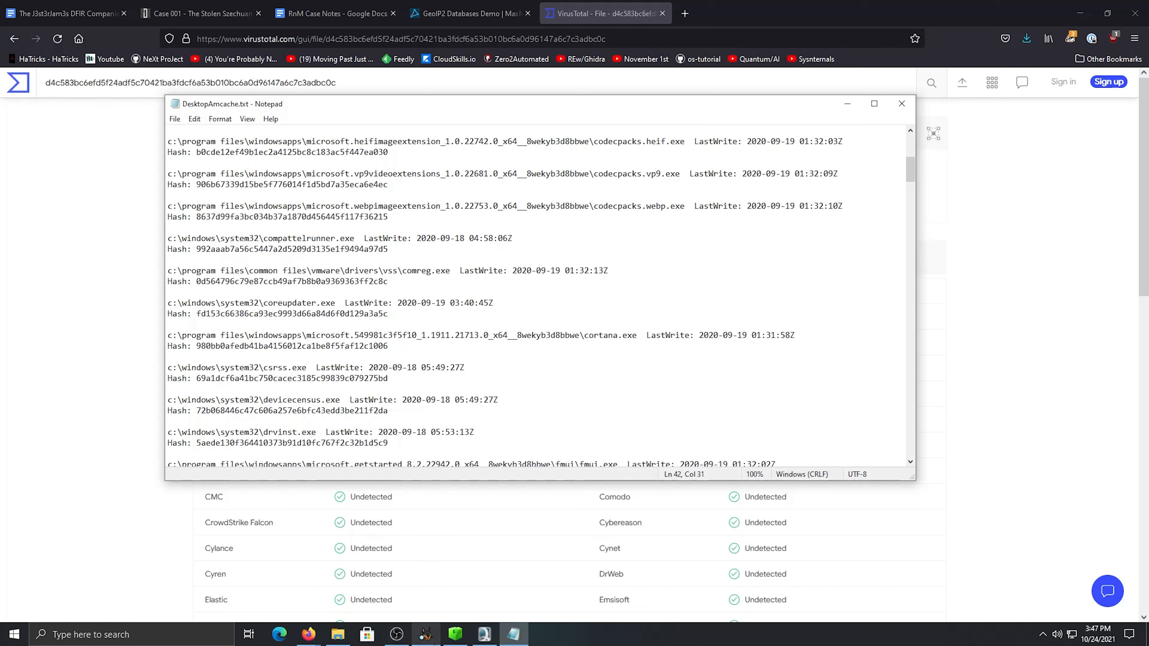
Switch to Autopsy and open the Windows\System32 folder of the C-drive image, browsing its listing down to the files
left_click(425, 634)
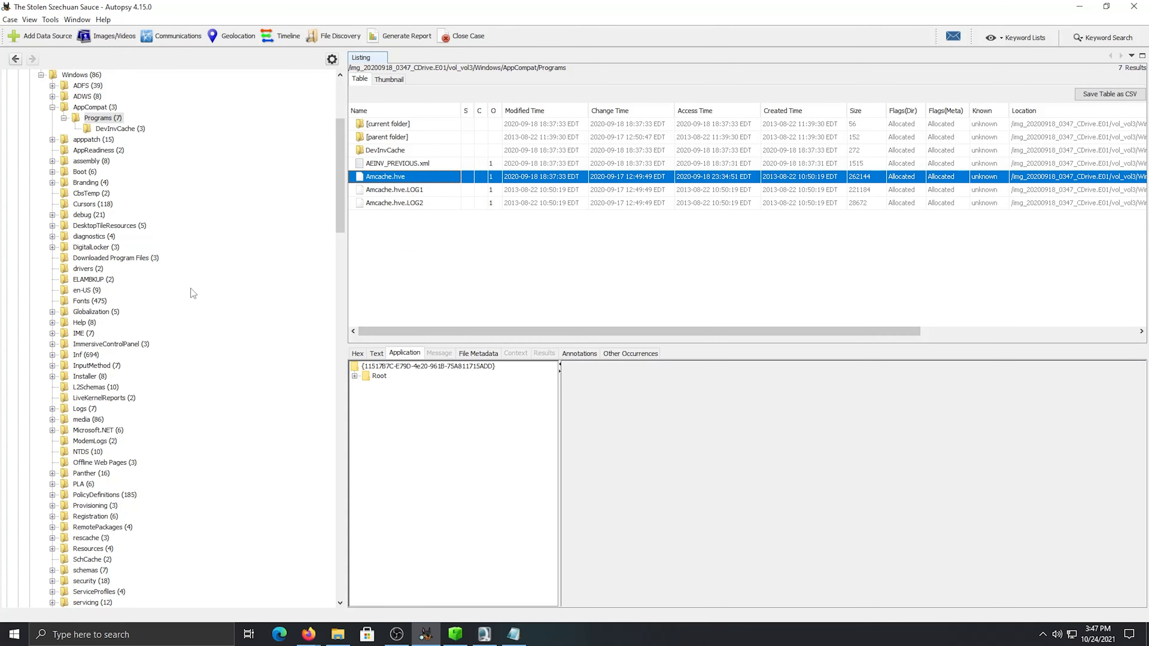
scroll(98, 317, "down", 6)
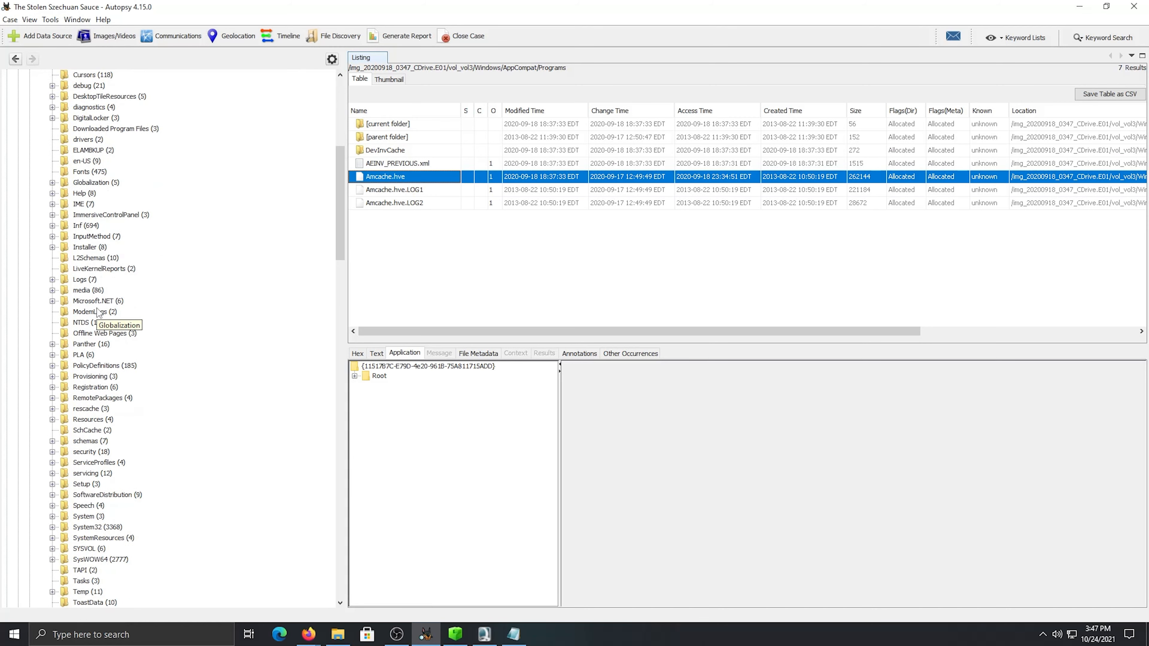
left_click(94, 464)
scroll(447, 228, "down", 10)
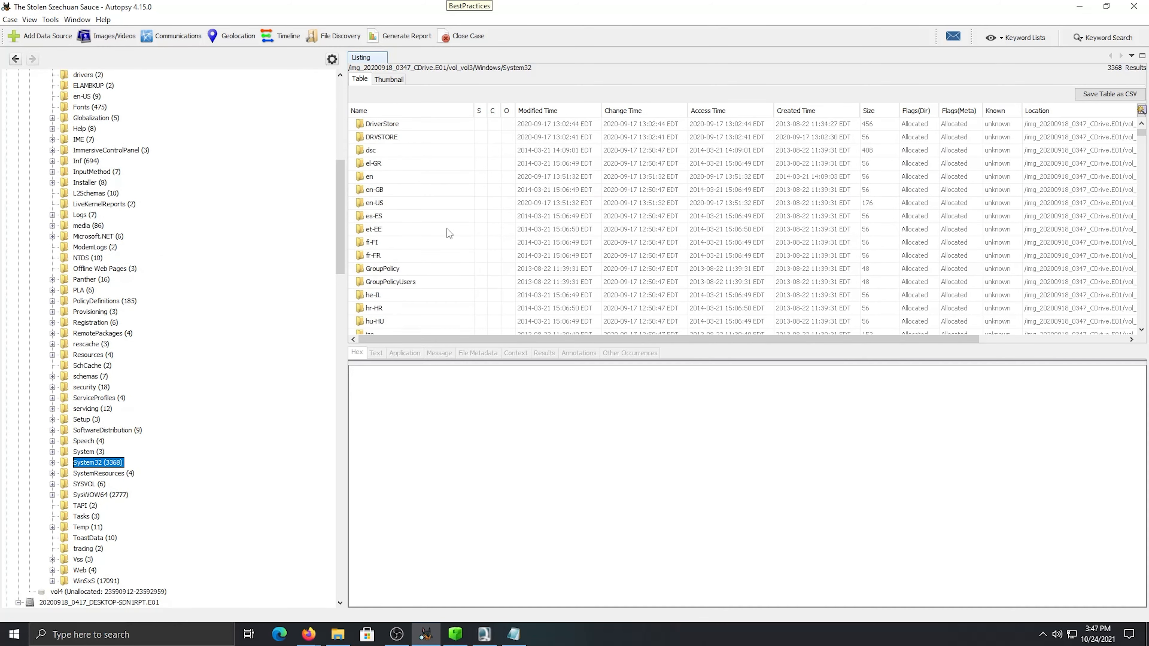
scroll(447, 228, "up", 10)
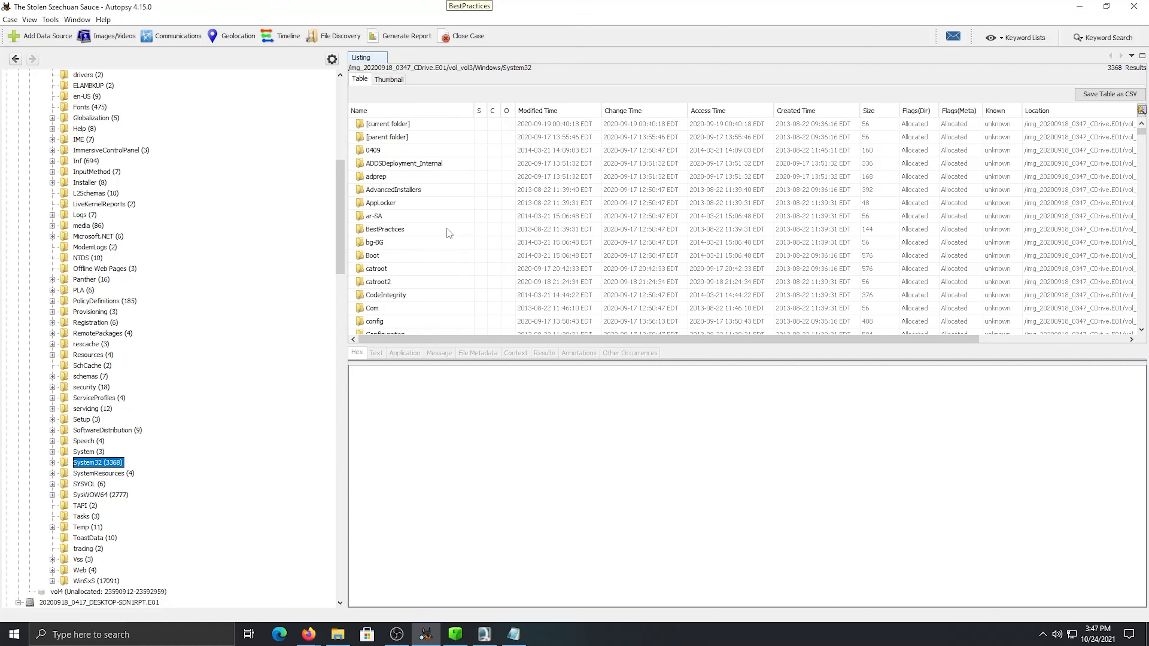
scroll(447, 228, "down", 15)
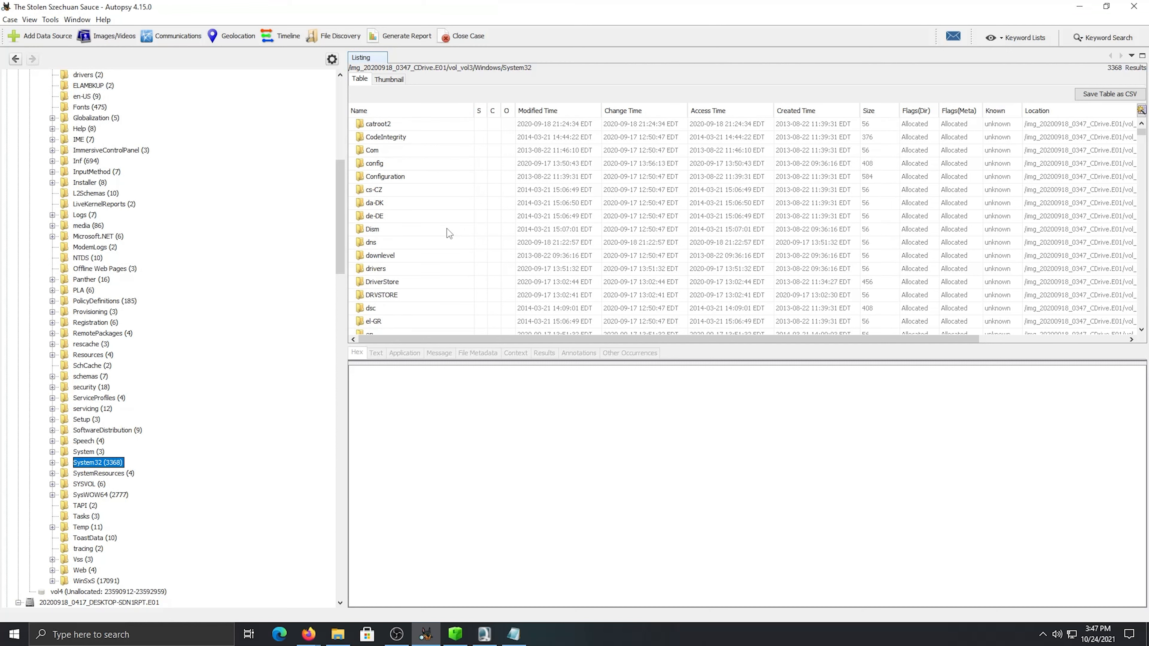
scroll(447, 228, "down", 15)
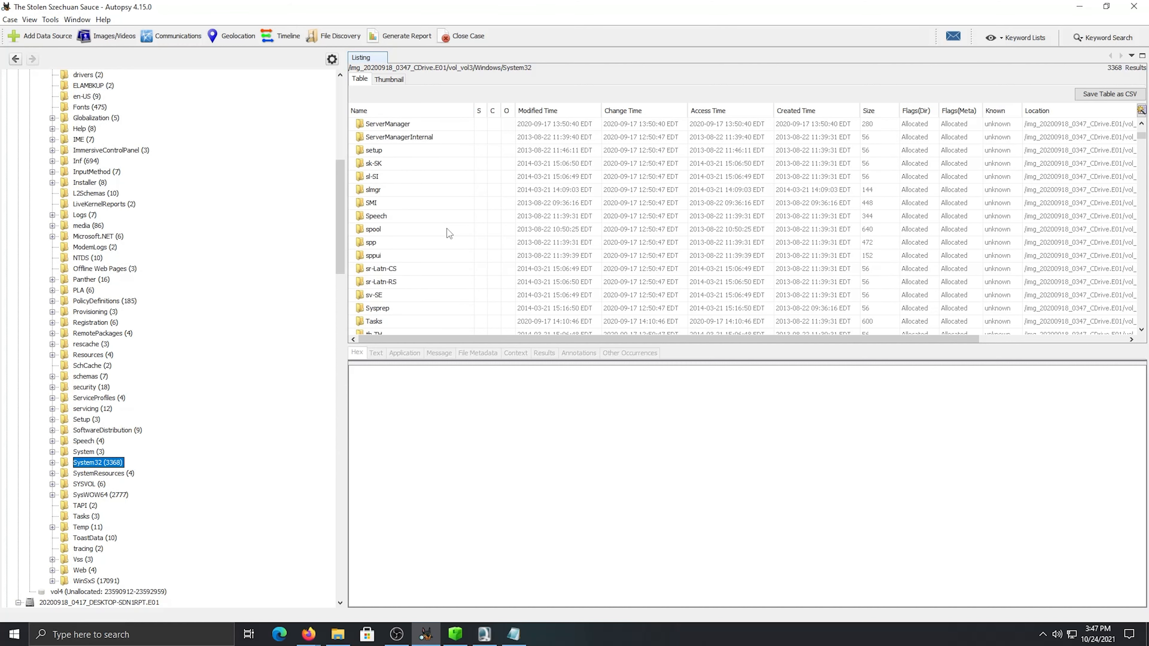
scroll(425, 208, "down", 1)
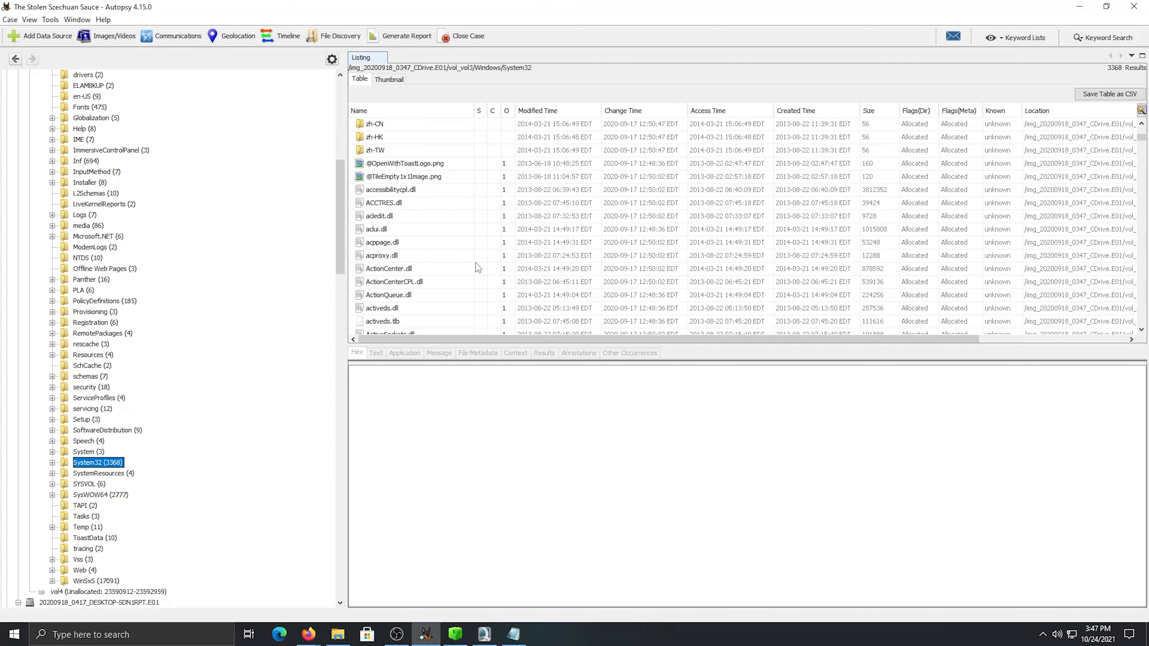
Preview the first files in System32 and look through the listing for coreupdater.exe
left_click(424, 164)
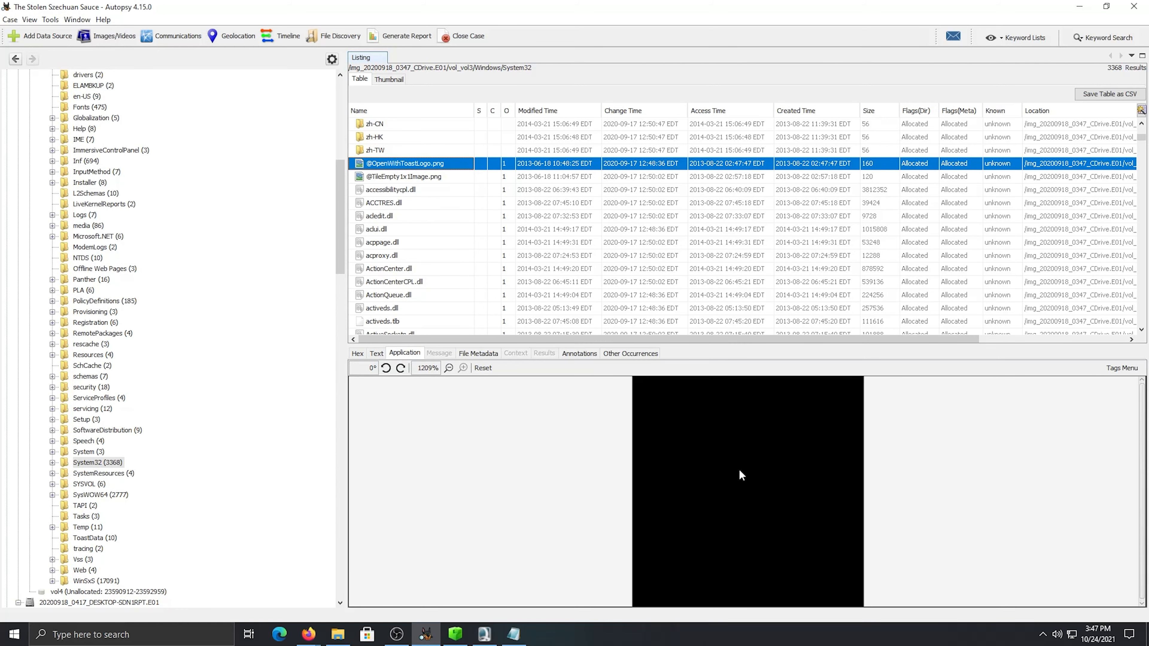
left_click(383, 352)
left_click(395, 355)
left_click(423, 180)
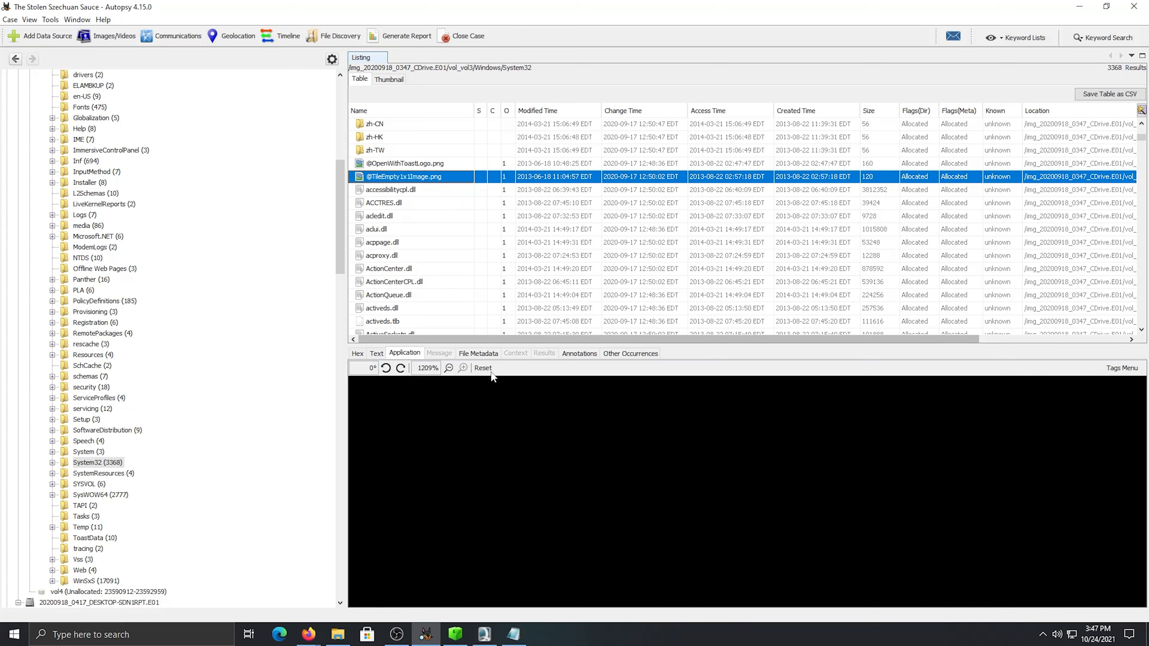
scroll(425, 246, "down", 4)
left_click(426, 244)
scroll(425, 246, "down", 12)
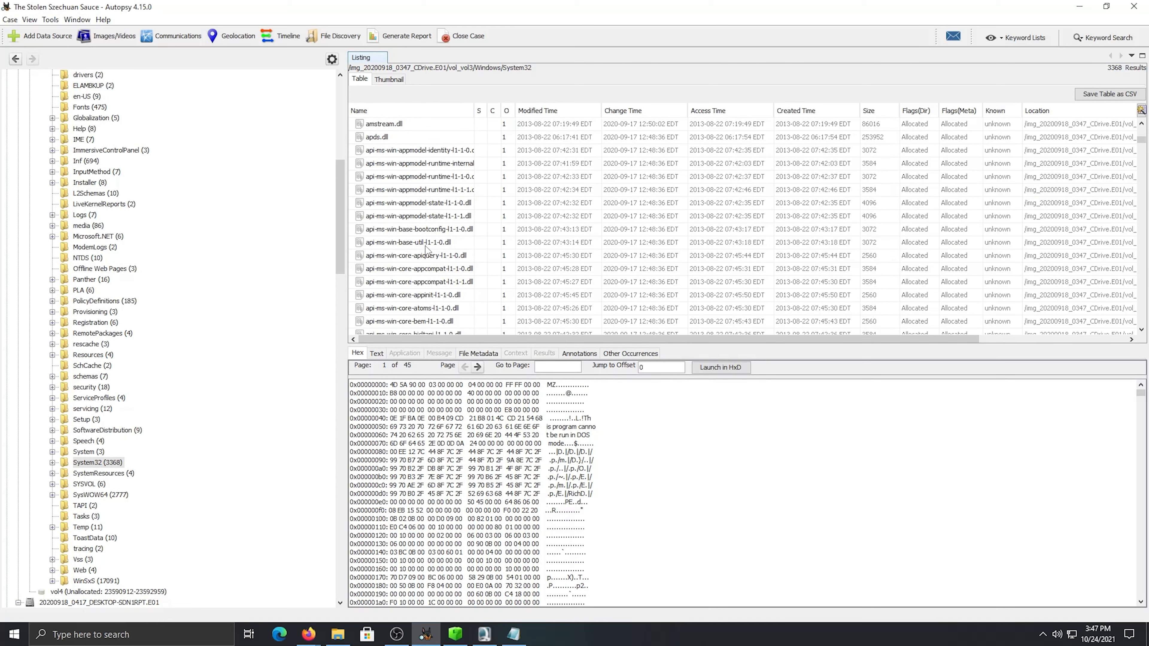
scroll(425, 248, "down", 15)
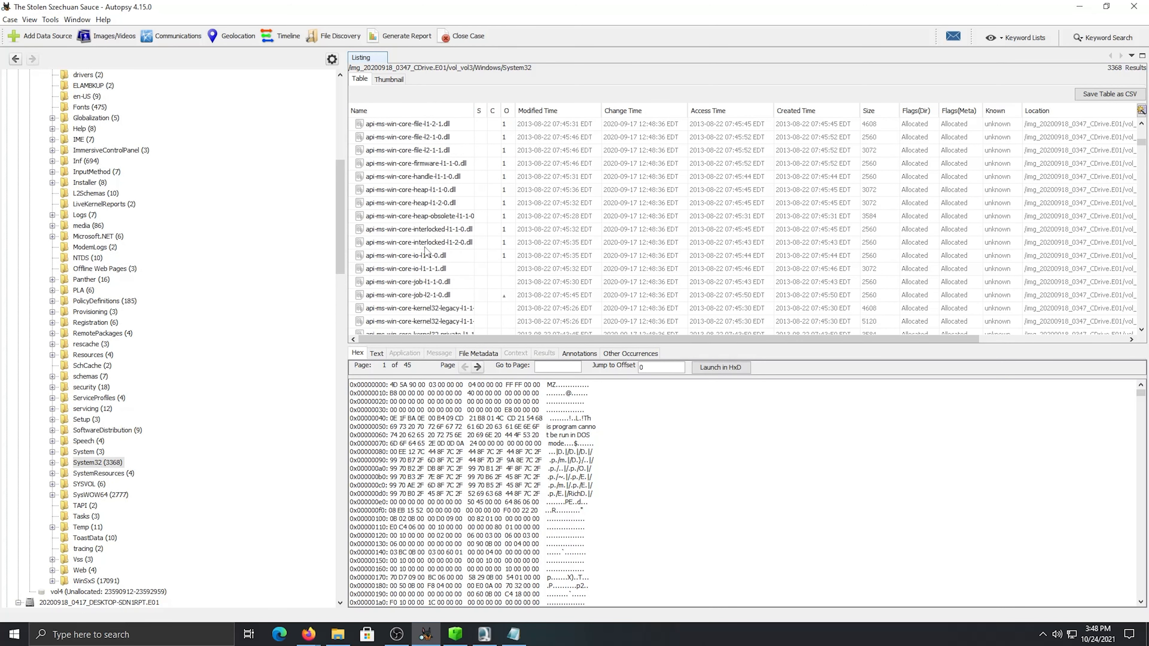
left_click_drag(1141, 145, 1097, 102)
scroll(471, 317, "down", 3)
scroll(491, 326, "up", 3)
Switch to the DesktopAmcache.txt report in Notepad and copy only the hash of coreupdater.exe
left_click(514, 634)
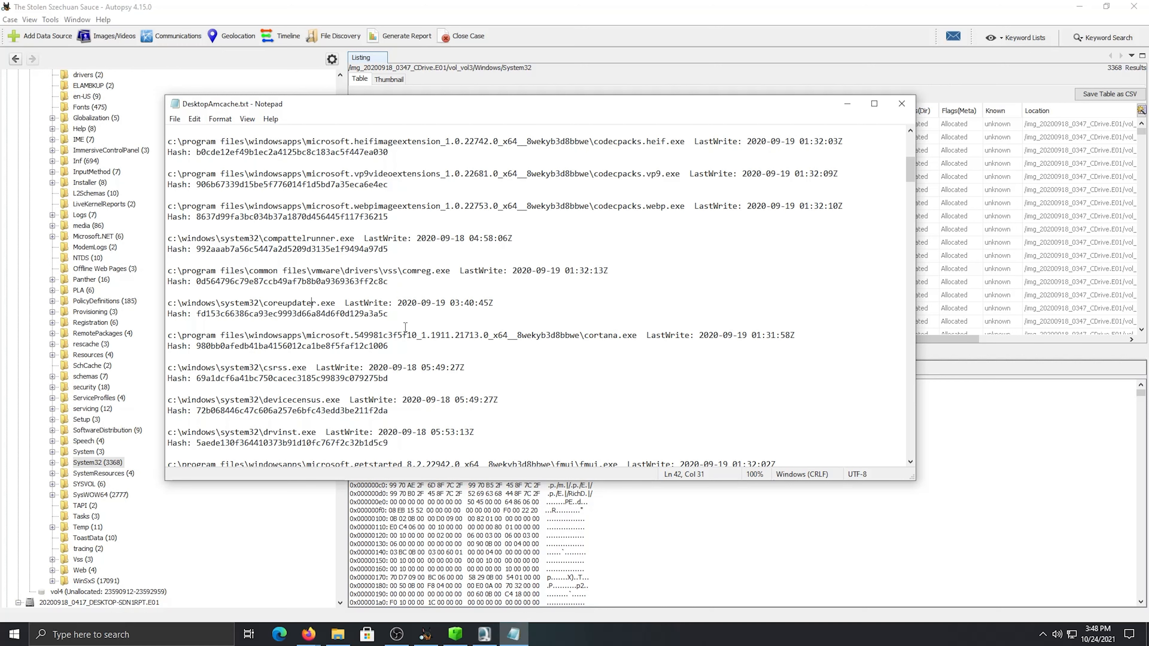
left_click_drag(388, 314, 197, 313)
right_click(198, 316)
left_click(227, 357)
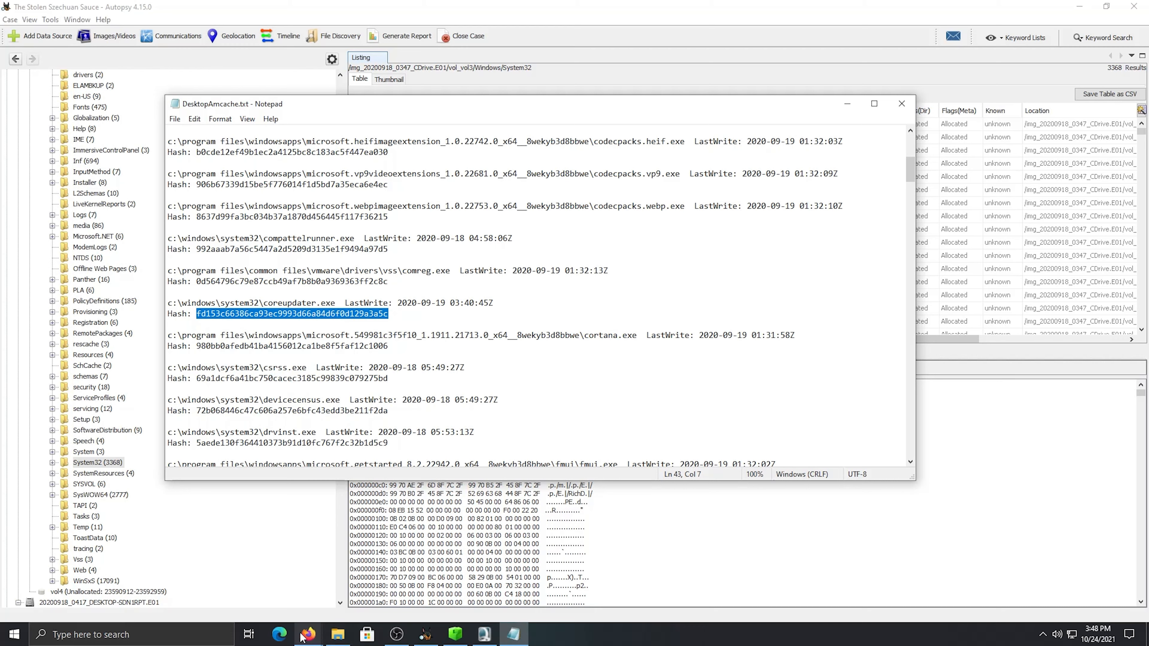
Switch to Firefox, look up the copied coreupdater.exe hash on VirusTotal and review the vendor detections
mouse_move(309, 634)
left_click(291, 586)
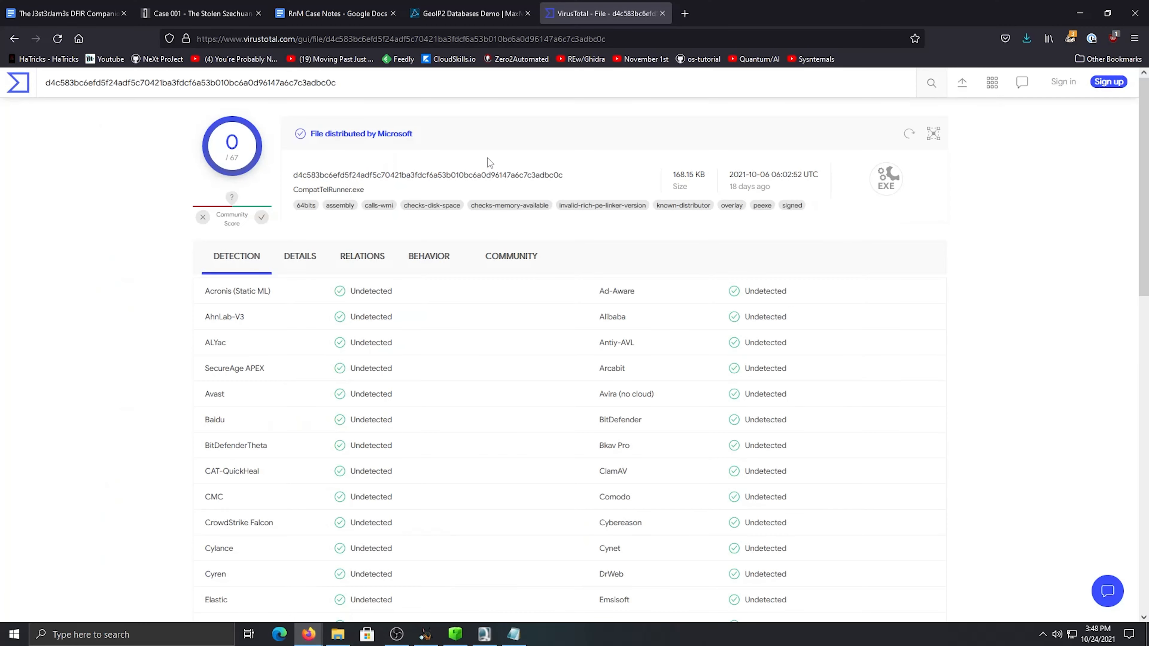
double_click(276, 82)
right_click(277, 82)
left_click(330, 175)
key("Return")
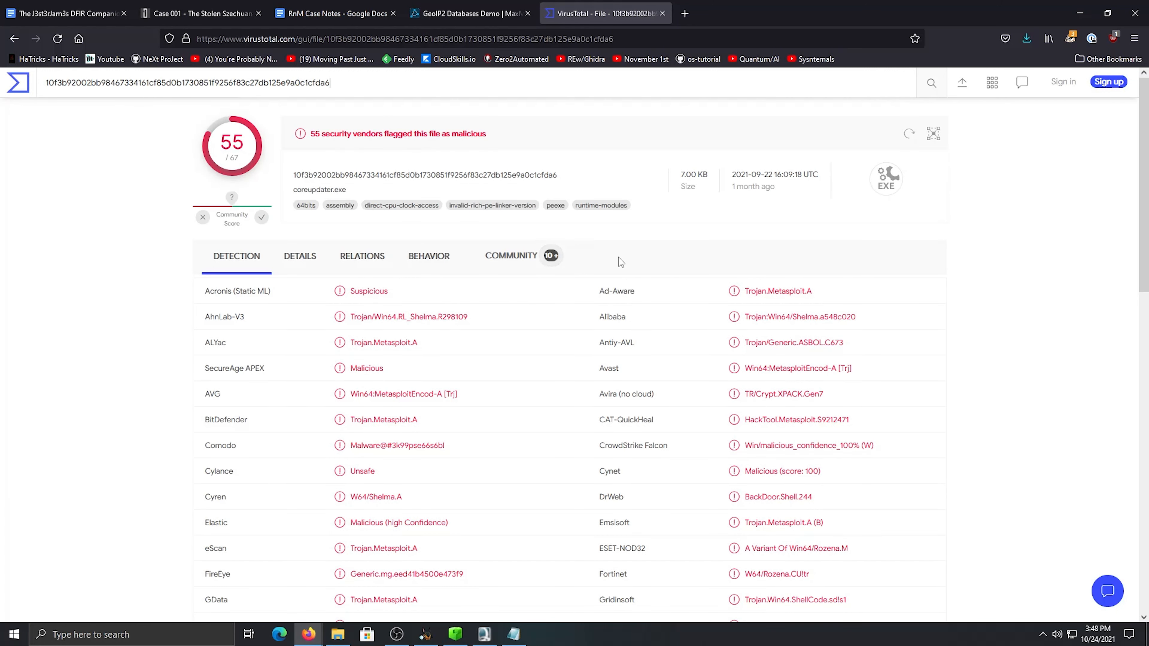
left_click_drag(815, 291, 713, 290)
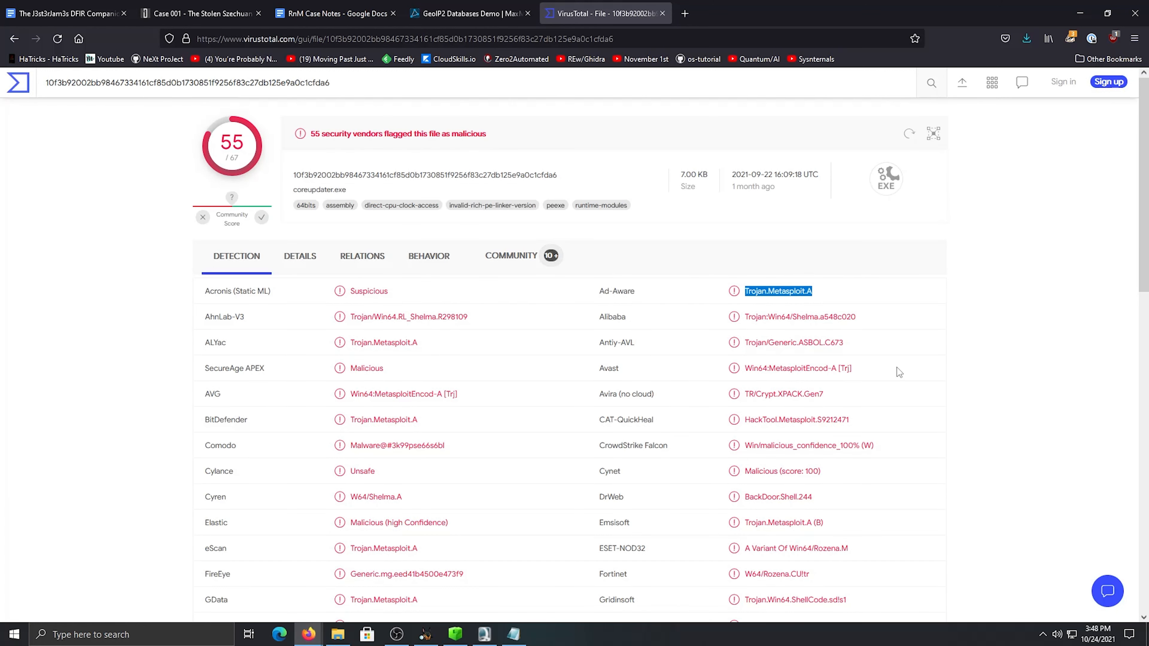
left_click(471, 292)
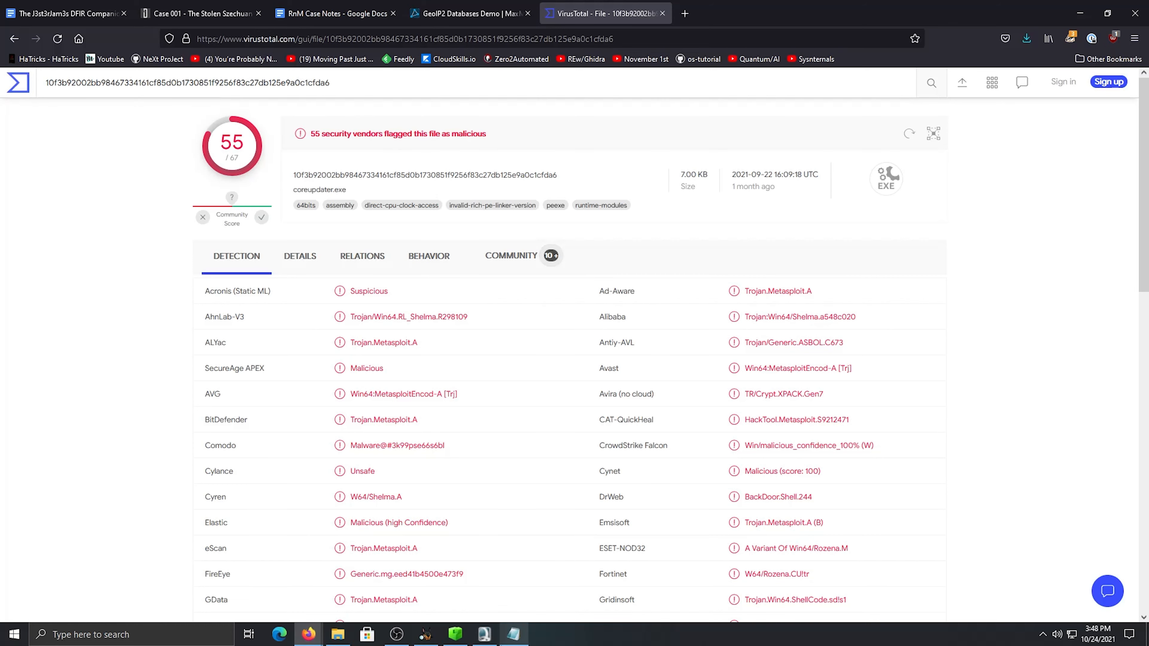
Copy the full coreupdater.exe entry, with its path, LastWrite time and hash, from DesktopAmcache.txt in Notepad
left_click(514, 634)
right_click(290, 315)
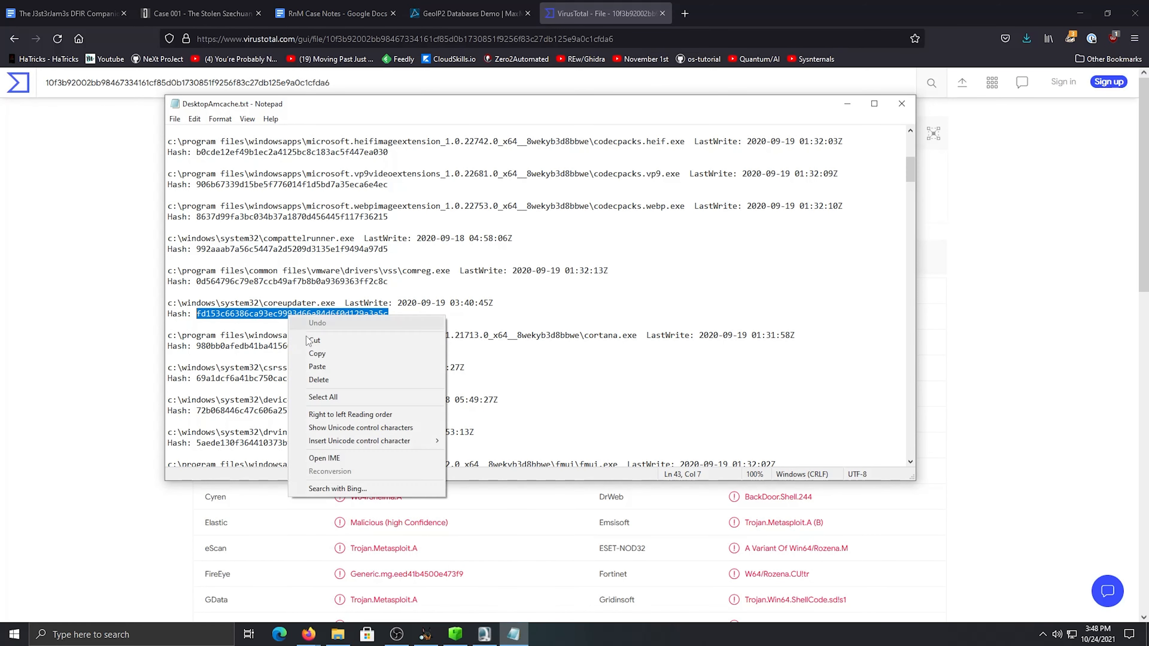
left_click(453, 312)
left_click_drag(404, 315, 160, 296)
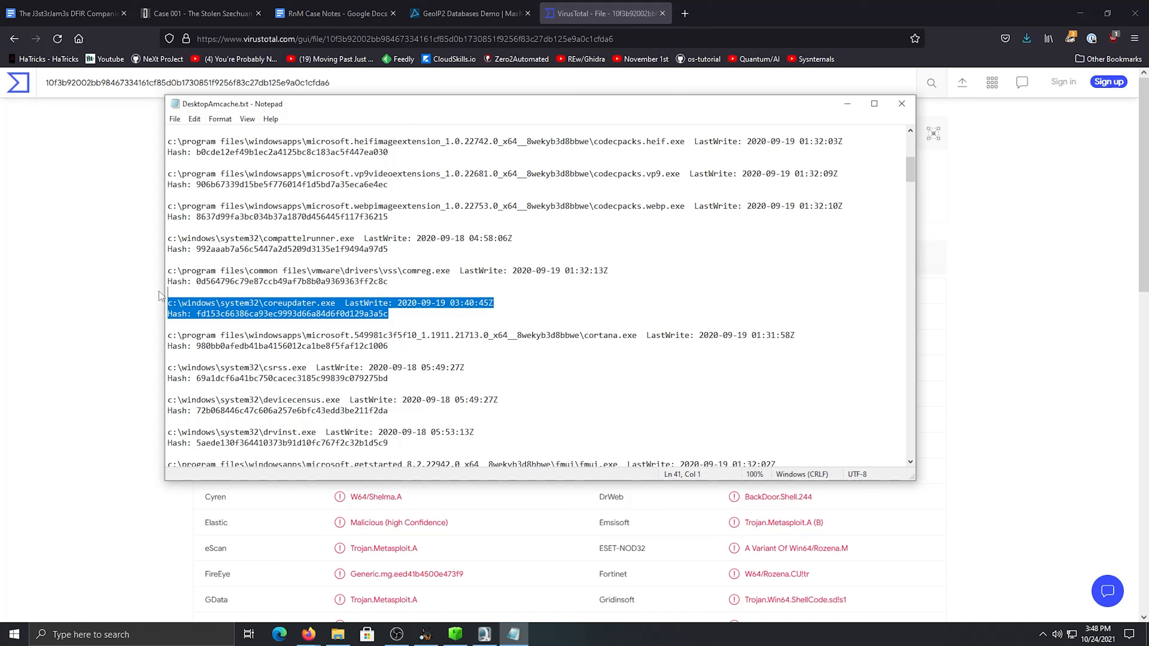
right_click(198, 306)
left_click(226, 344)
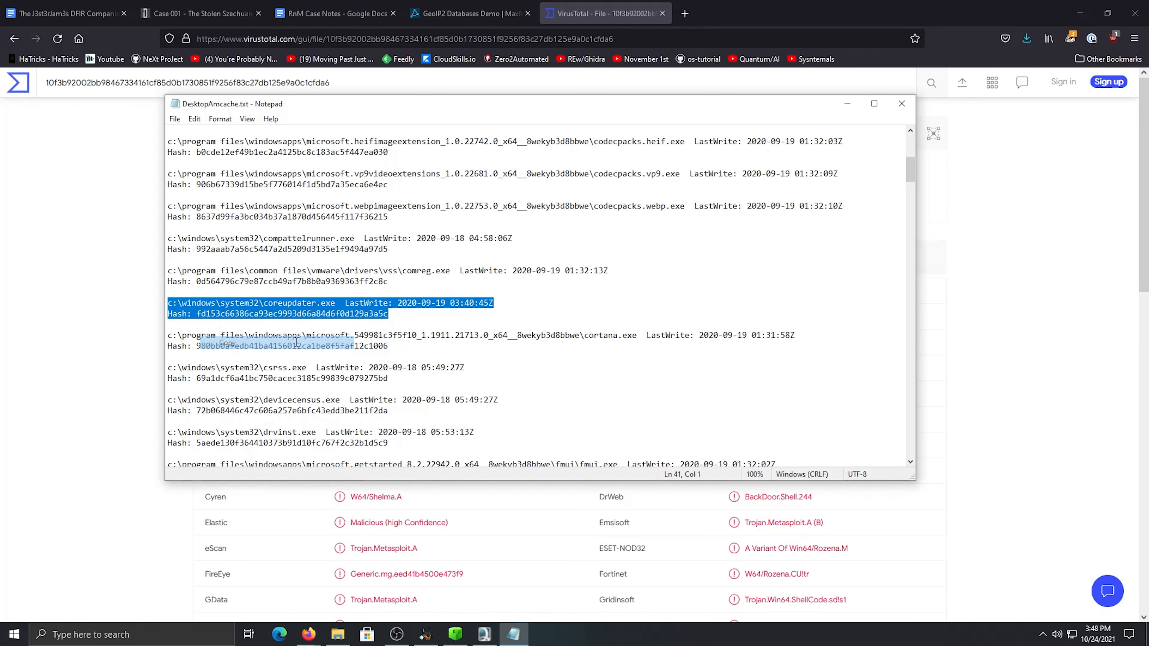
left_click(453, 326)
Paste the coreupdater.exe entry under "What process was malicious?" in the RnM Case Notes document in Google Docs
left_click(360, 14)
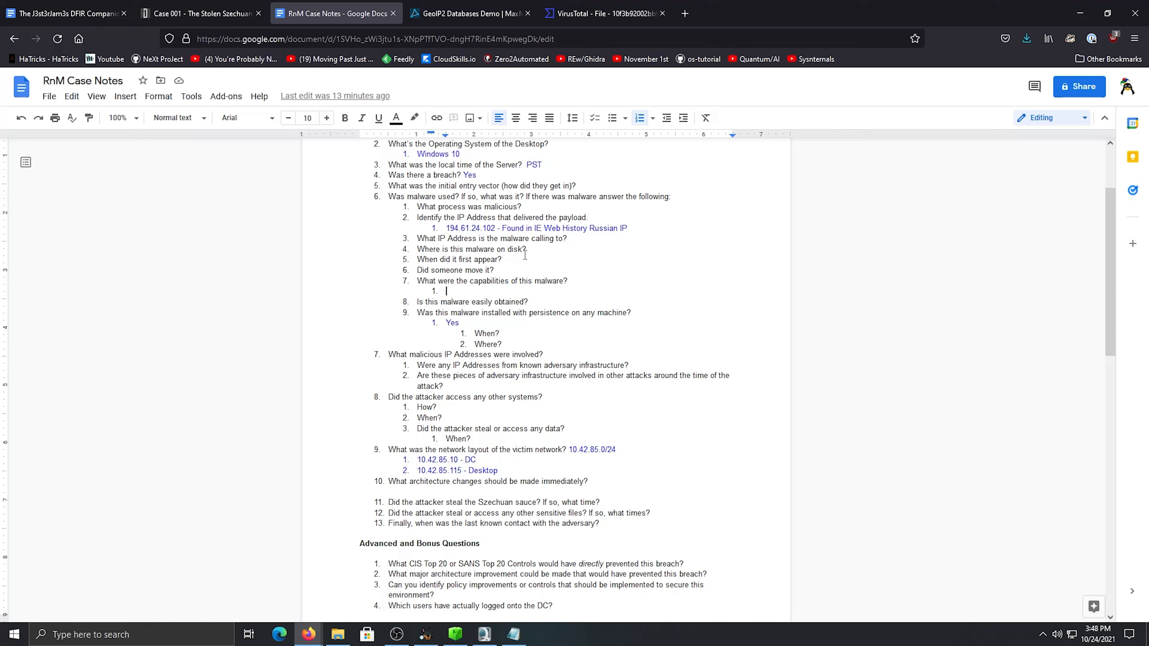
left_click(640, 206)
right_click(640, 207)
left_click(692, 259)
left_click(682, 397)
key("ctrl+v")
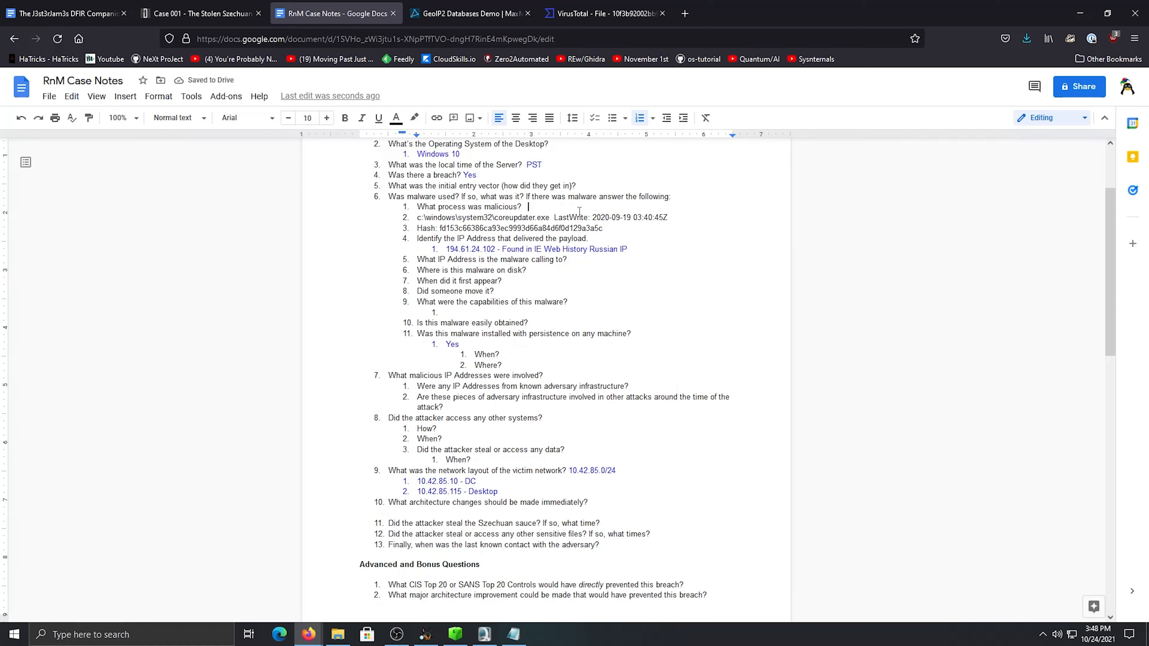
Colour the pasted path and hash lines blue and indent both as sub-items of "What process was malicious?"
left_click_drag(417, 218, 602, 227)
left_click(396, 117)
left_click(493, 191)
left_click(416, 217)
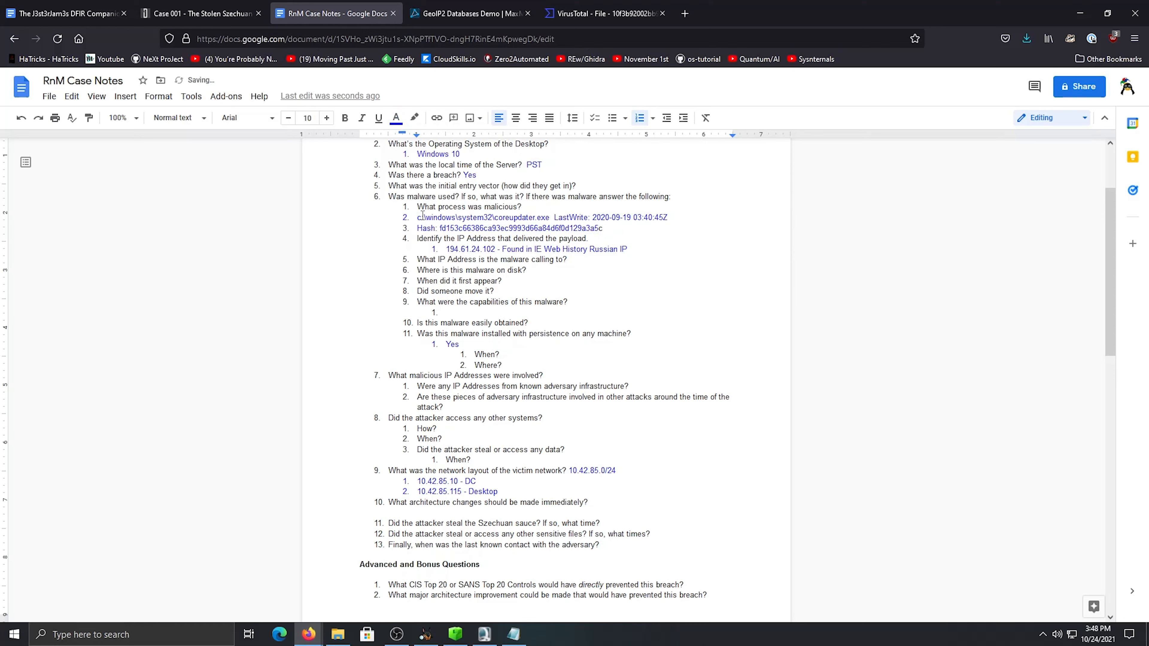
key("Tab")
left_click(419, 227)
key("Tab")
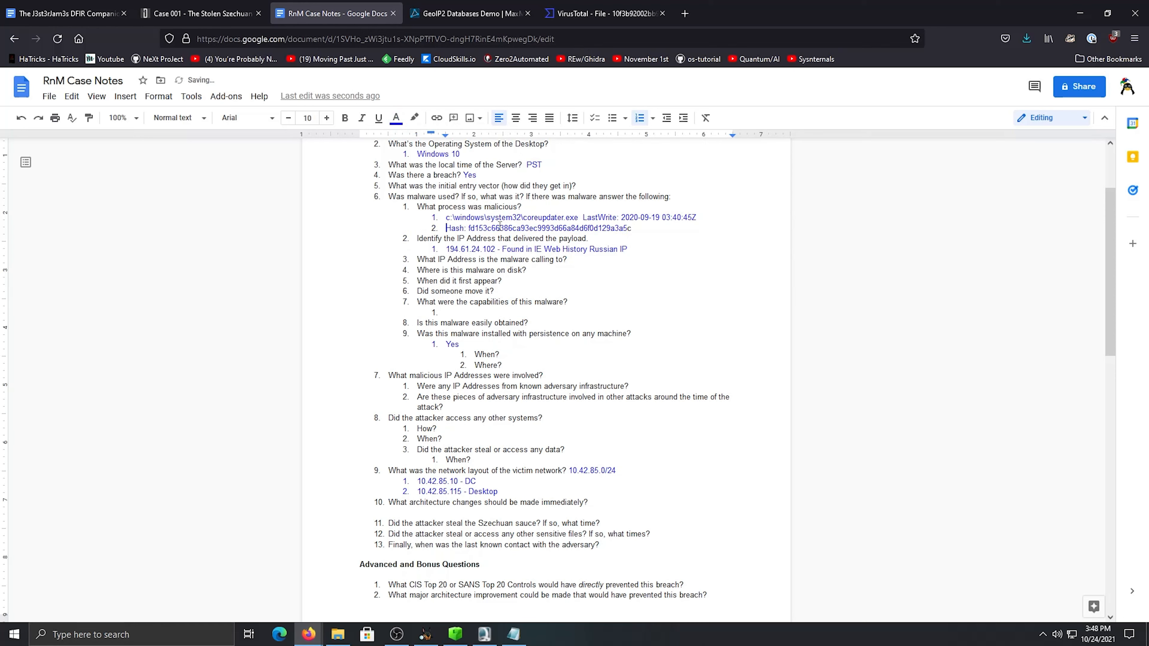
Apply the blue text colour to the hash value and select the coreupdater.exe path line
left_click_drag(633, 229, 468, 229)
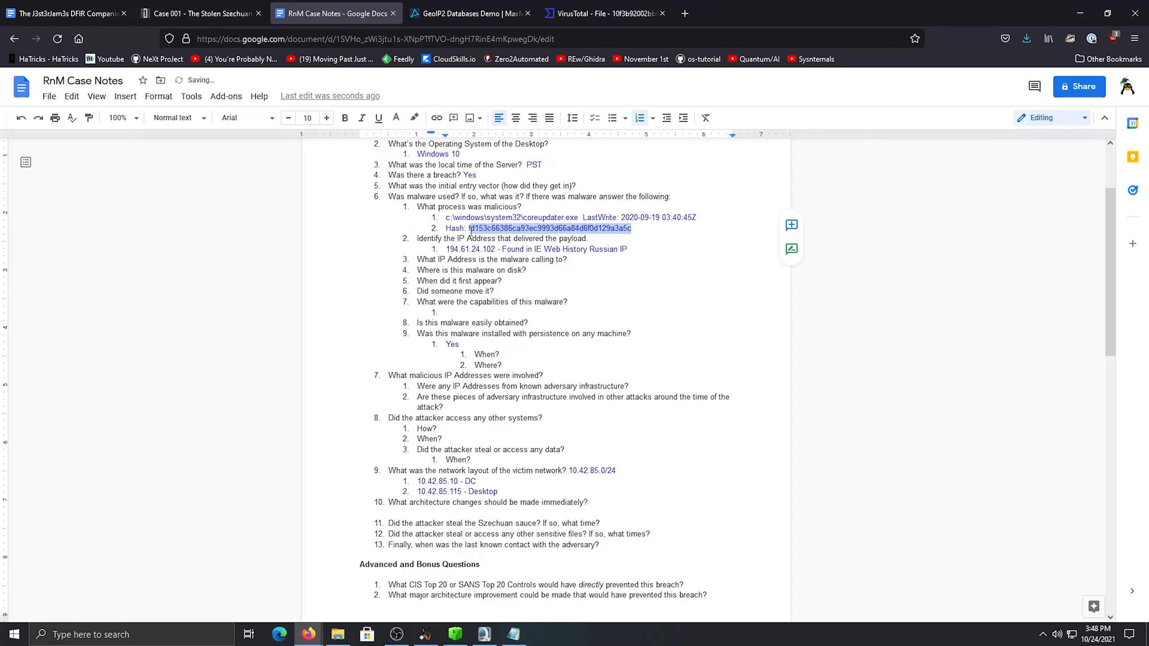
left_click(397, 119)
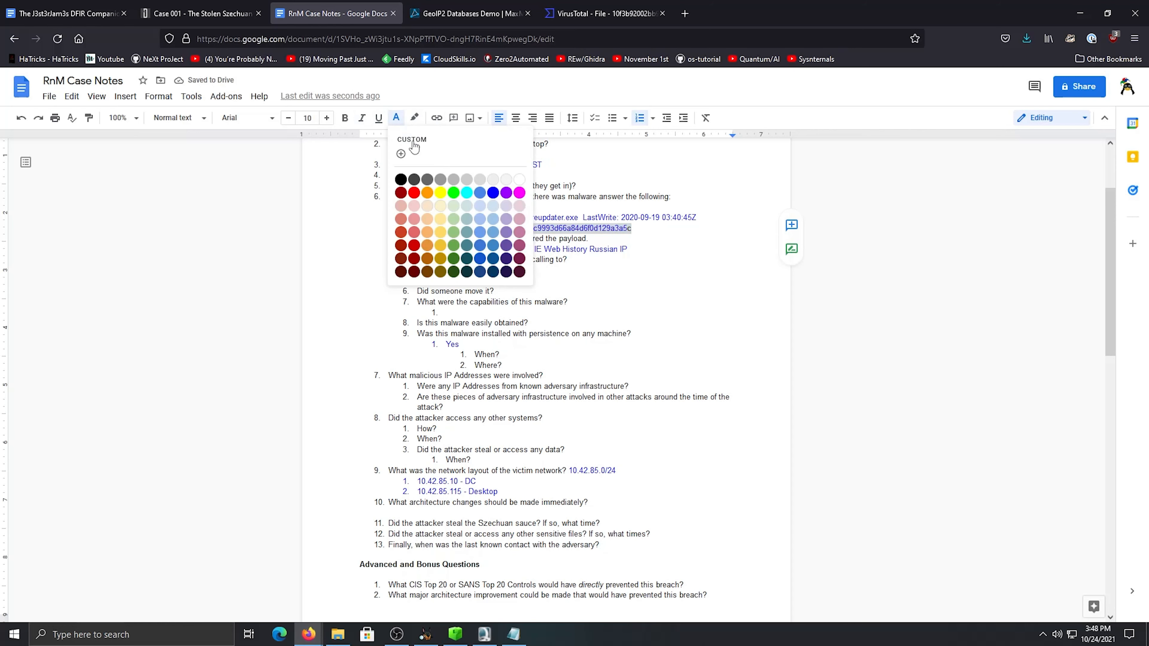
left_click(493, 193)
left_click(572, 226)
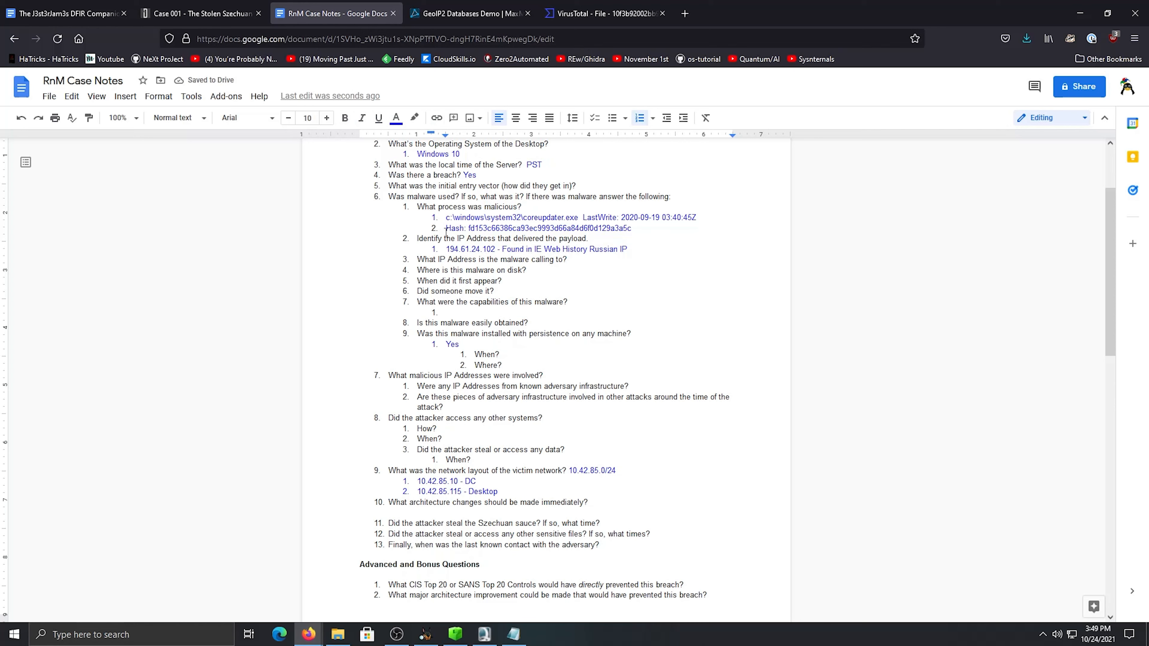
left_click_drag(423, 225, 444, 217)
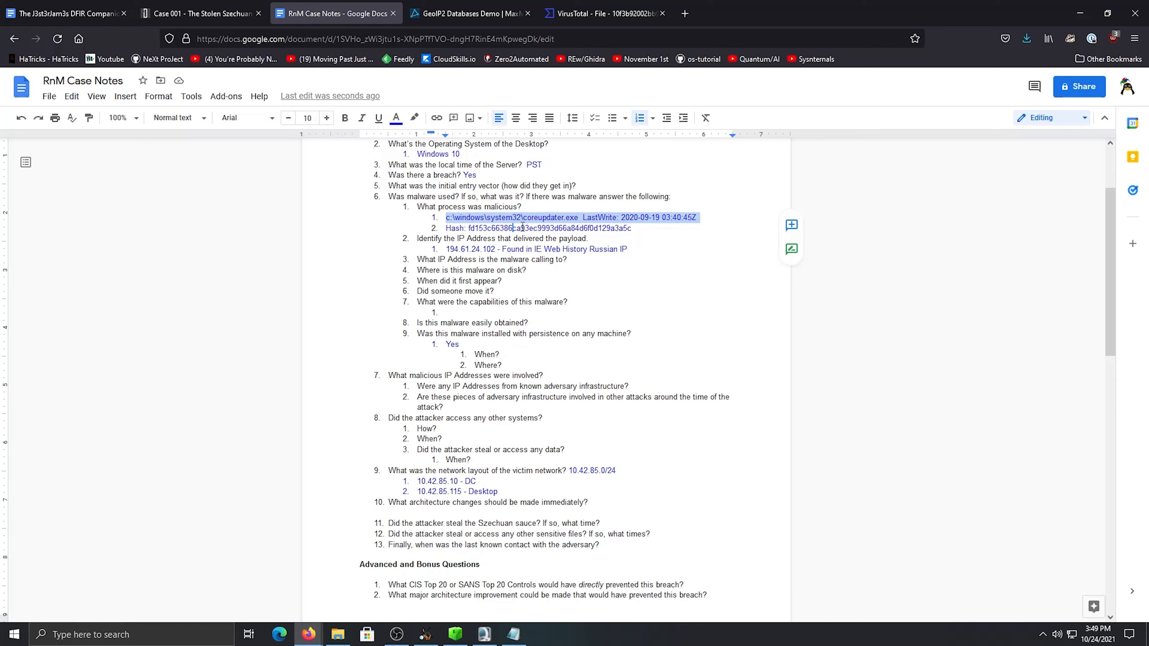